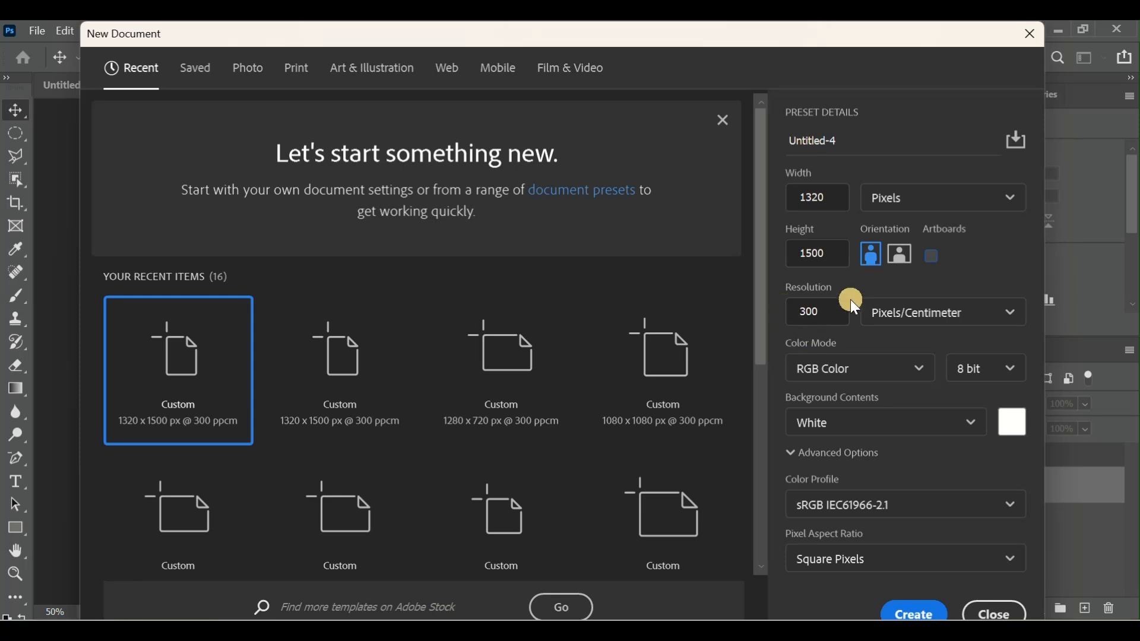
# - Create a 1320 × 1500 px RGB document at 300 pixels/cm and cover the canvas with a rectangle about 1479 × 1623 px
pyautogui.click(812, 259)
pyautogui.click(925, 615)
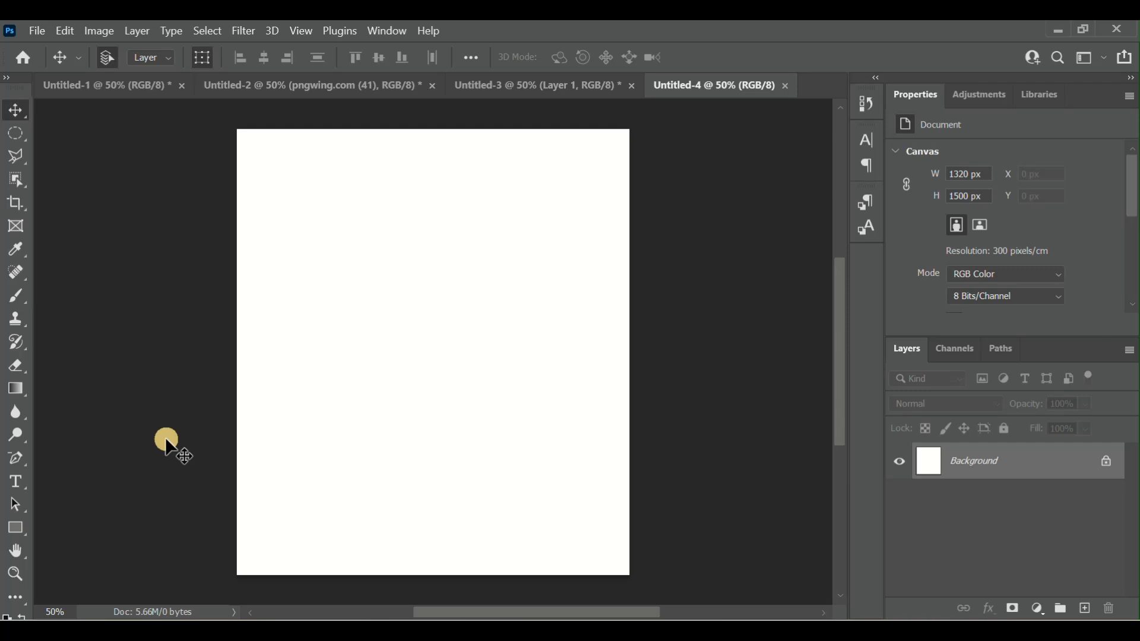
pyautogui.click(16, 526)
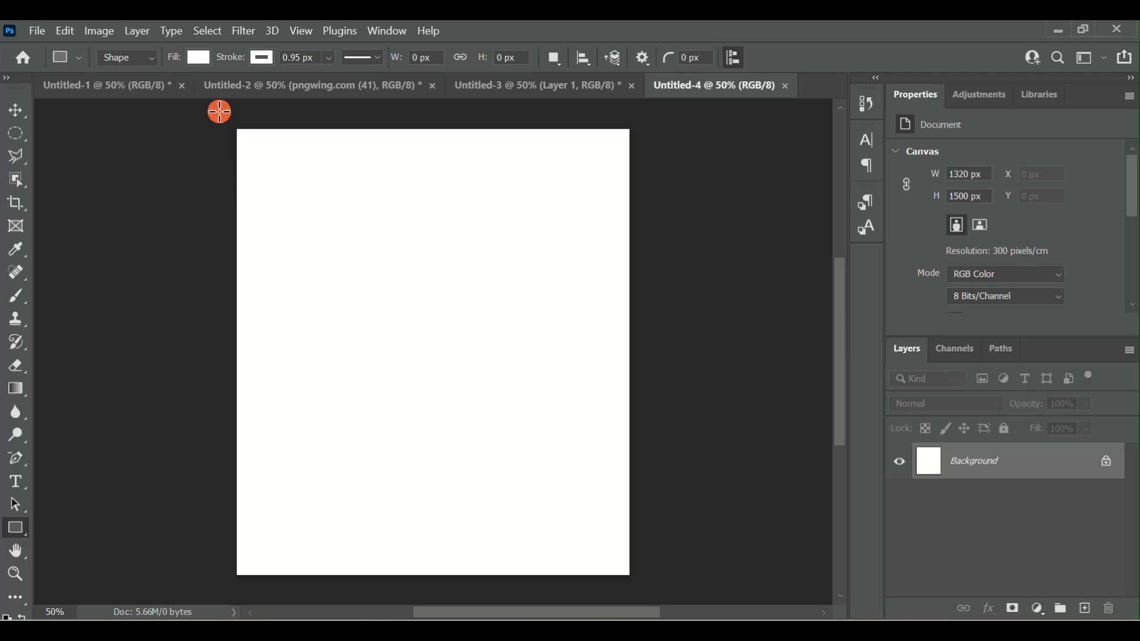
pyautogui.moveTo(220, 112); pyautogui.dragTo(659, 594)
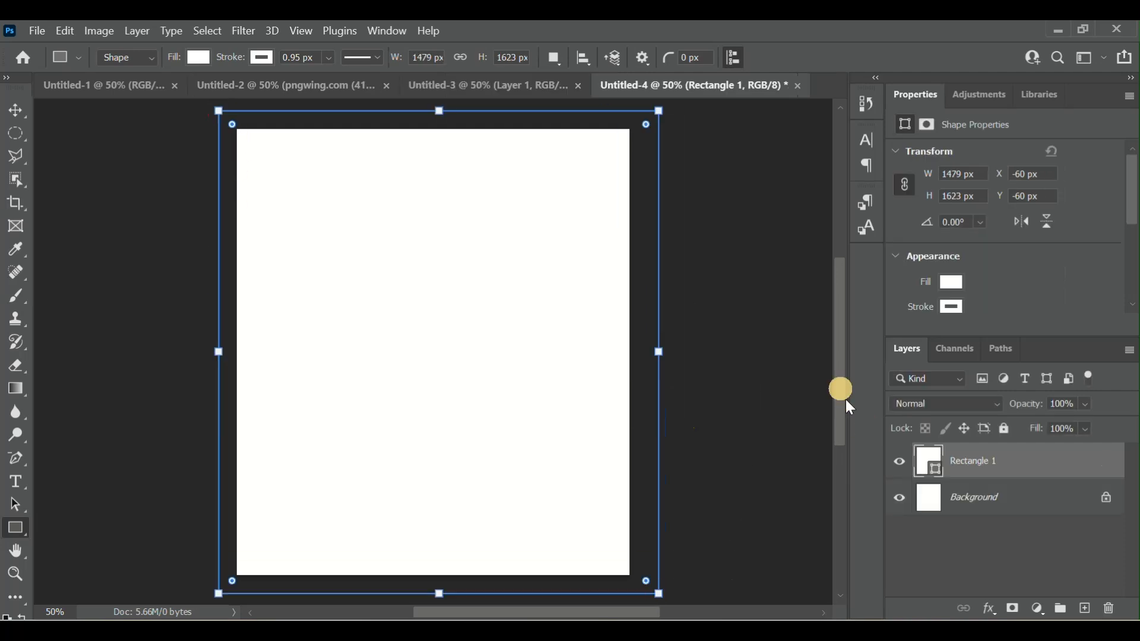
# - Set the canvas-covering rectangle's fill colour to dark grey #262525
pyautogui.click(928, 463)
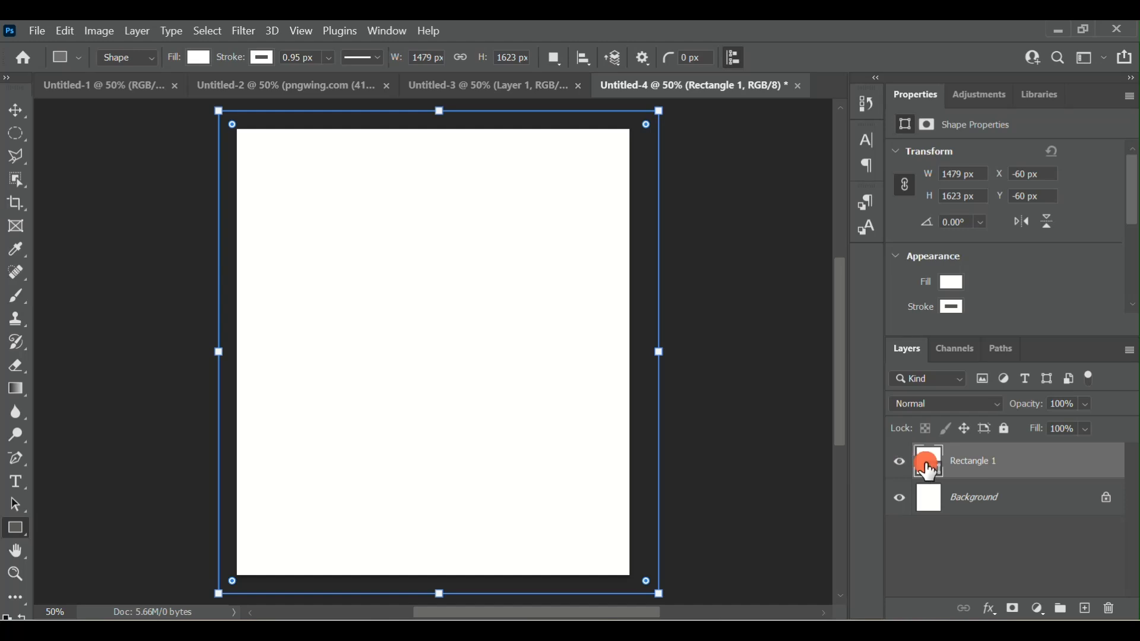
pyautogui.doubleClick(926, 463)
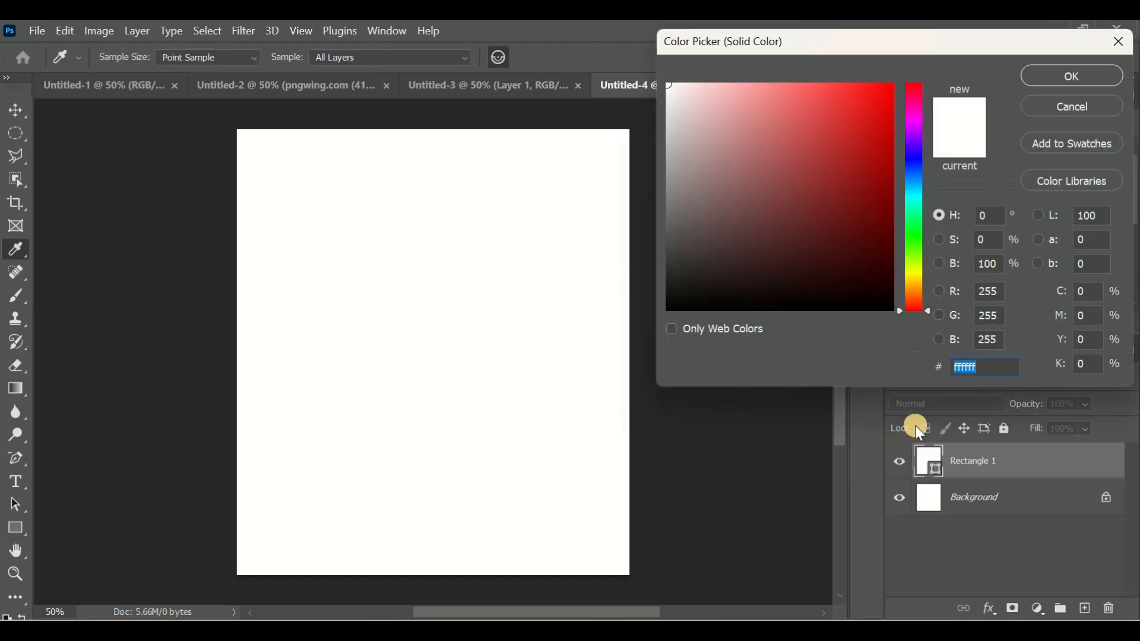
pyautogui.moveTo(677, 255)
pyautogui.mouseDown()
pyautogui.moveTo(696, 274)
pyautogui.moveTo(673, 275)
pyautogui.mouseUp()
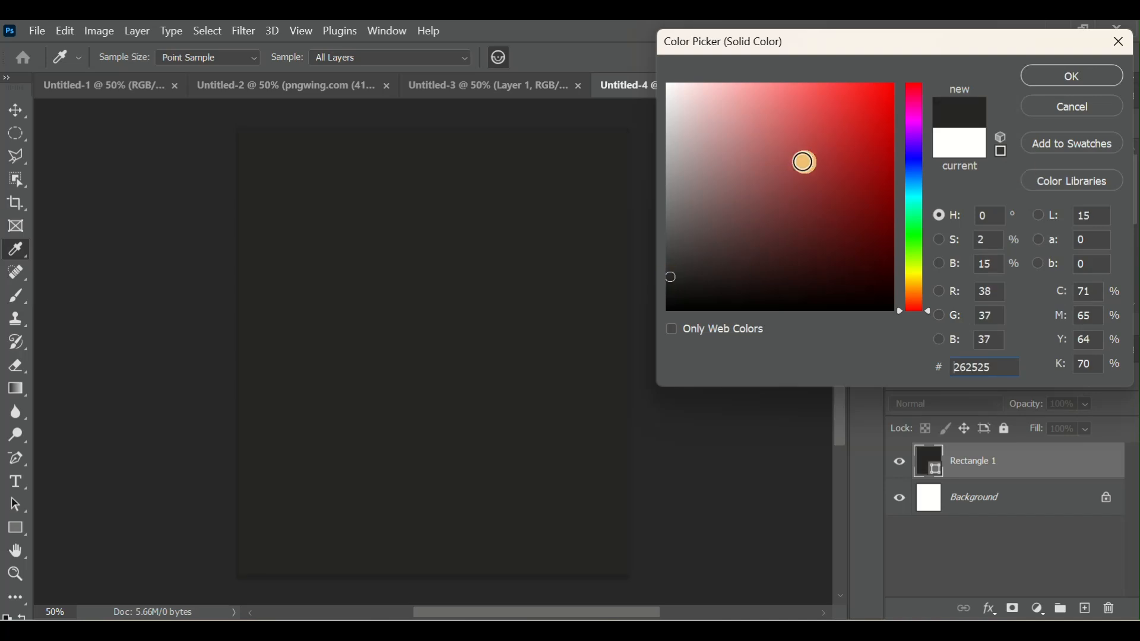
pyautogui.click(1103, 74)
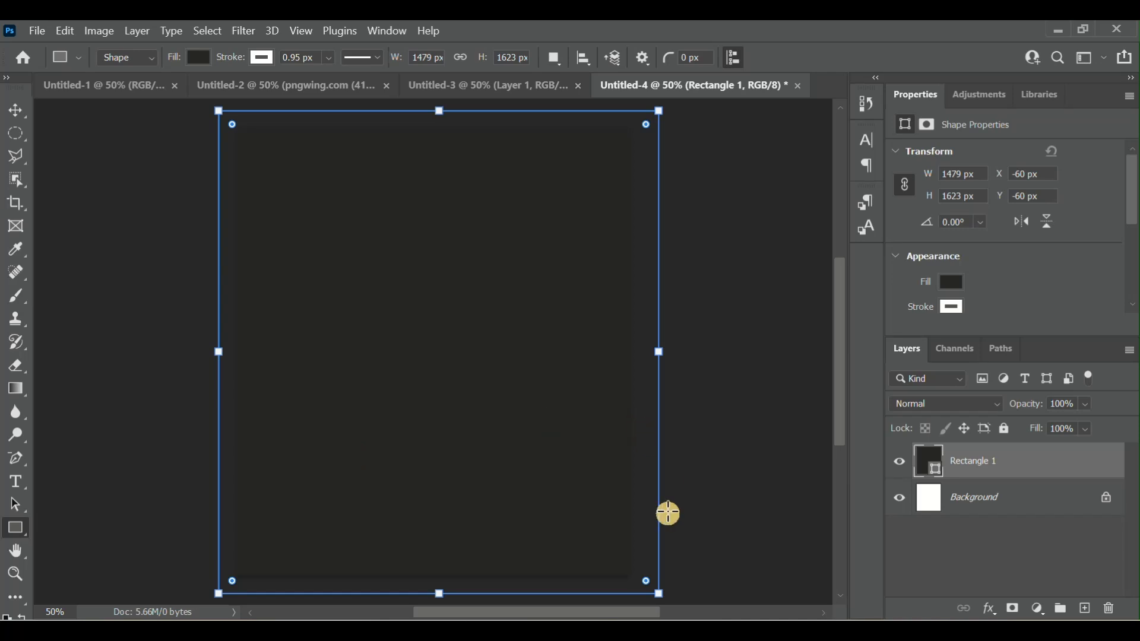
pyautogui.click(39, 31)
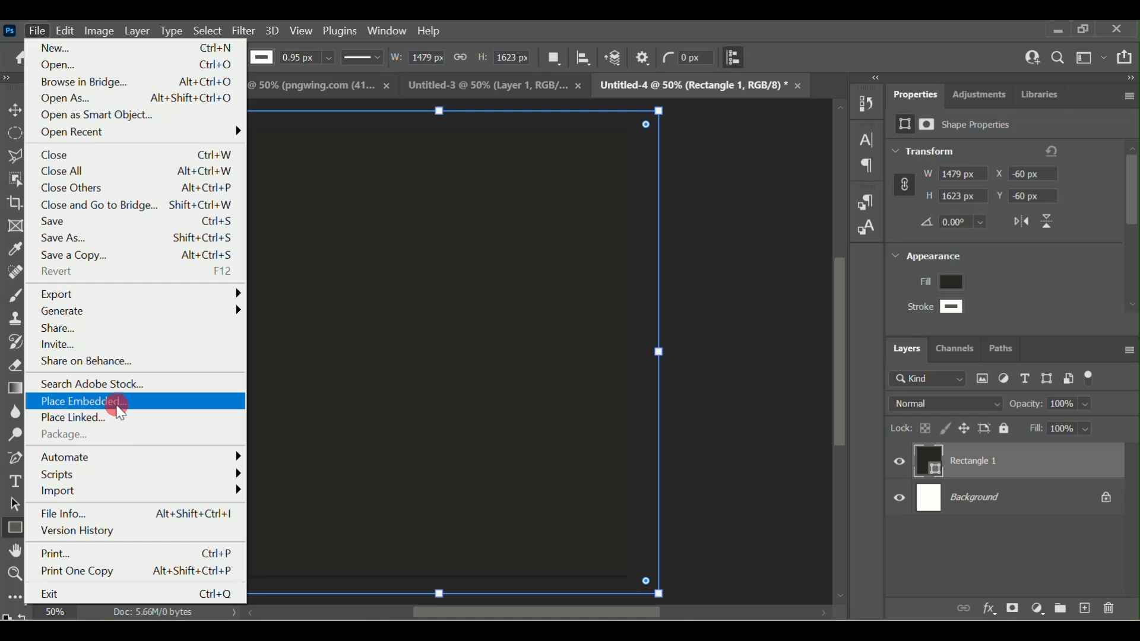
pyautogui.click(118, 410)
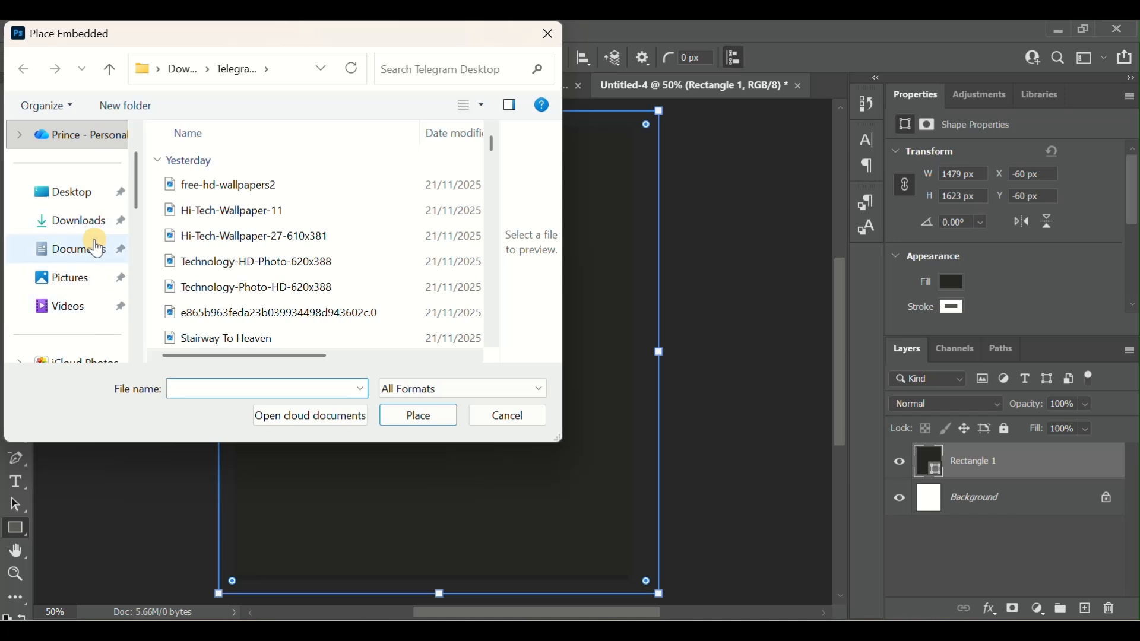
pyautogui.click(83, 279)
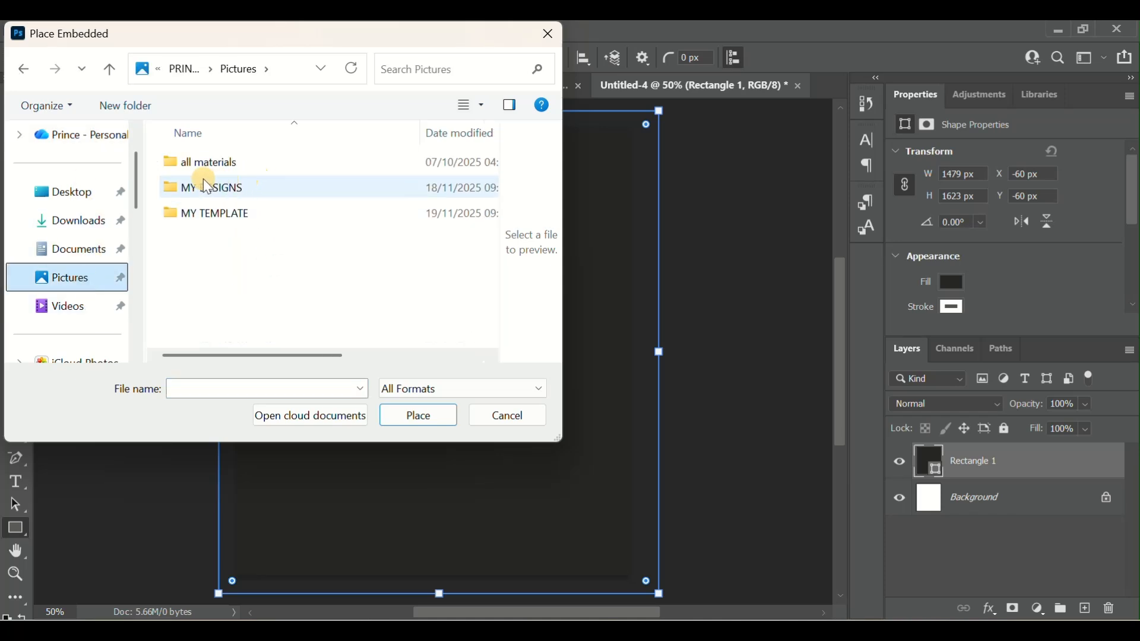
pyautogui.click(94, 224)
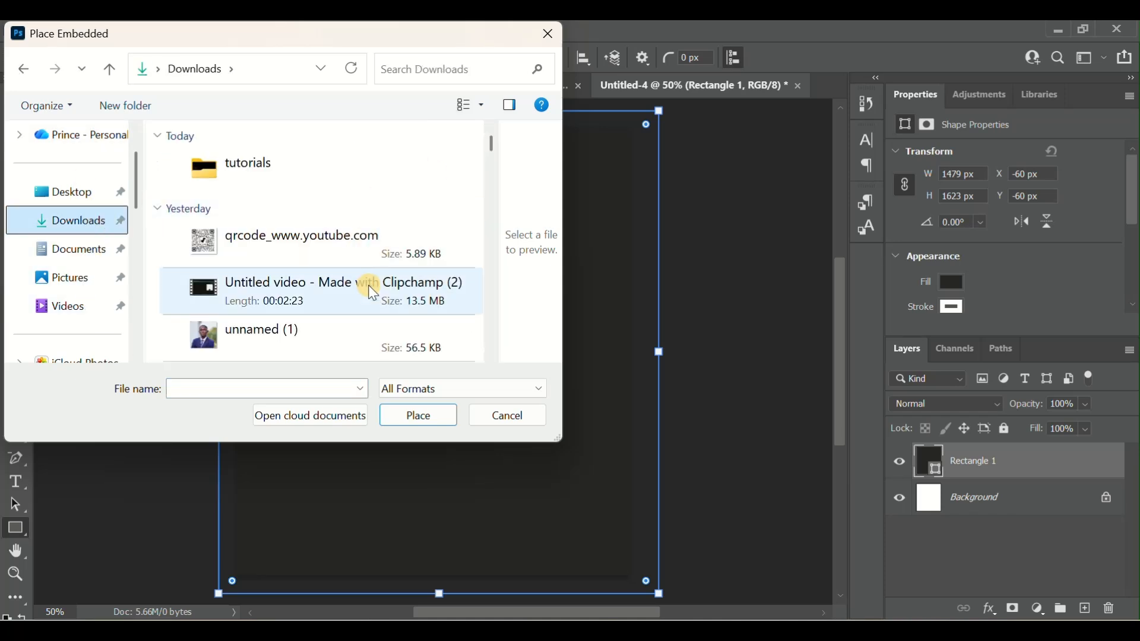
pyautogui.scroll(-3, 348, 255)
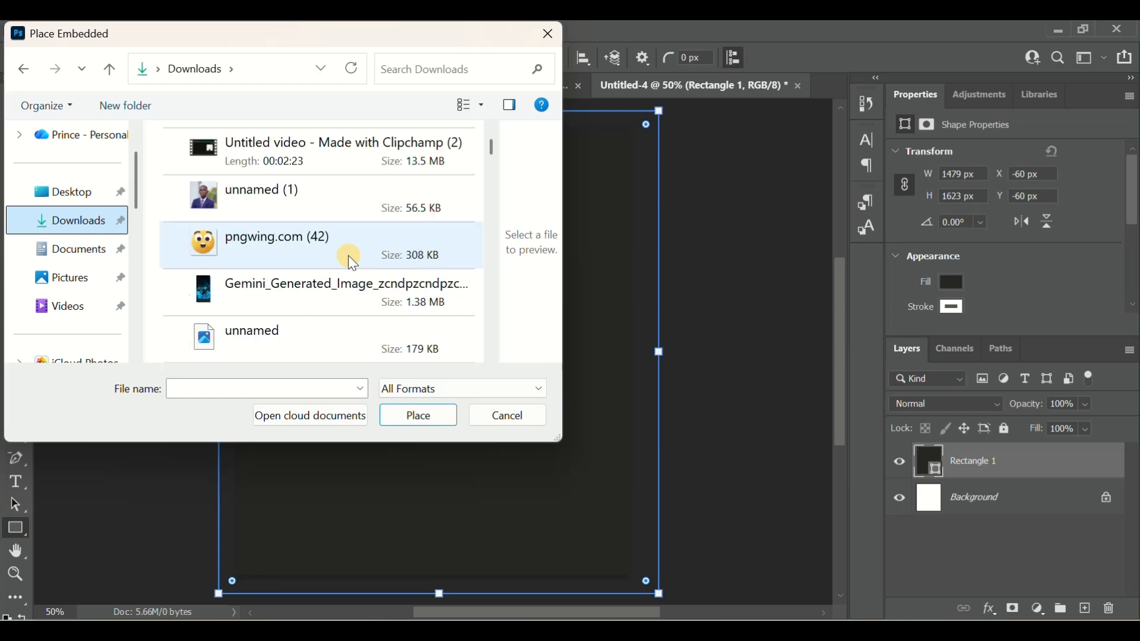
pyautogui.click(529, 426)
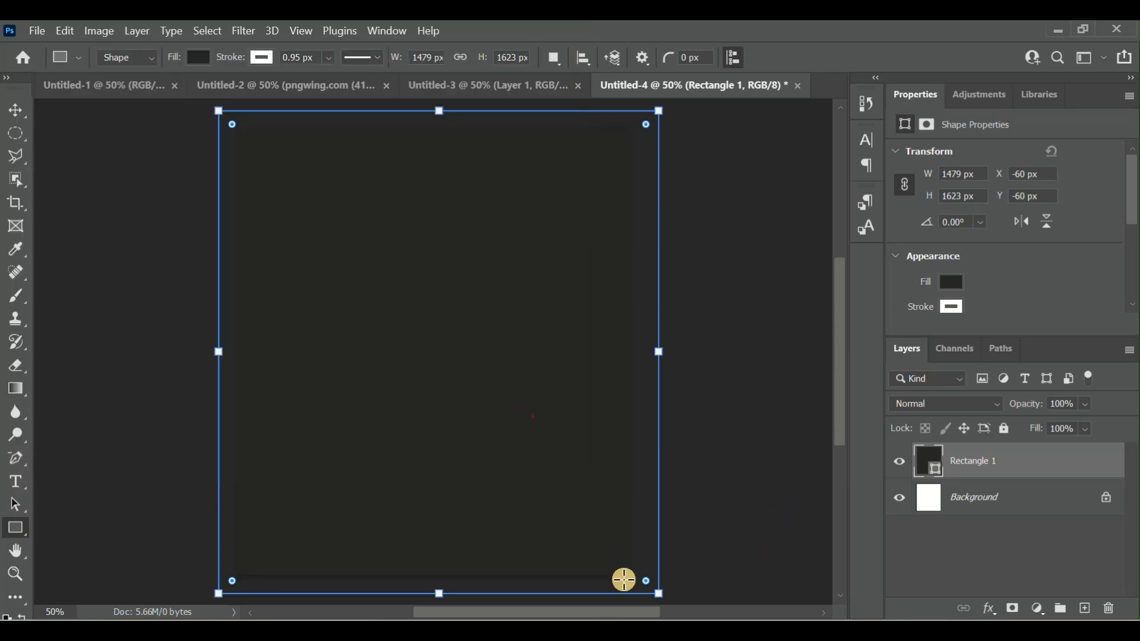
# - Place the Embers (Transparent PNG) - Overlay Effects image from File Explorer's tutorials folder and scale it to about 19.77% to cover the canvas
pyautogui.hotkey('alt', 'Tab')
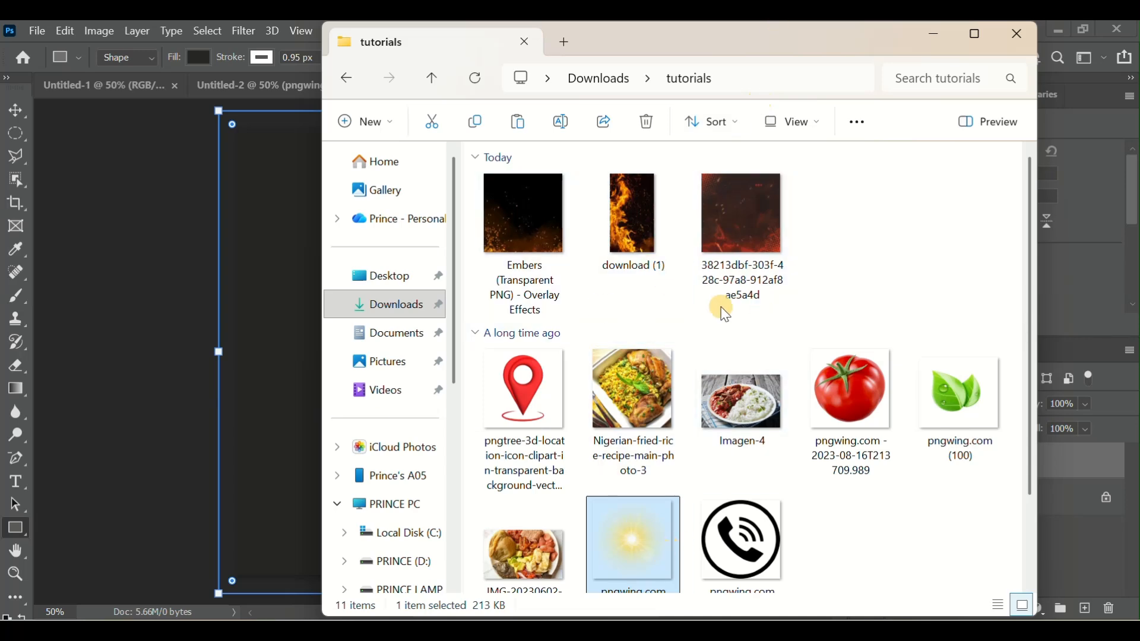
pyautogui.moveTo(535, 215); pyautogui.dragTo(241, 290)
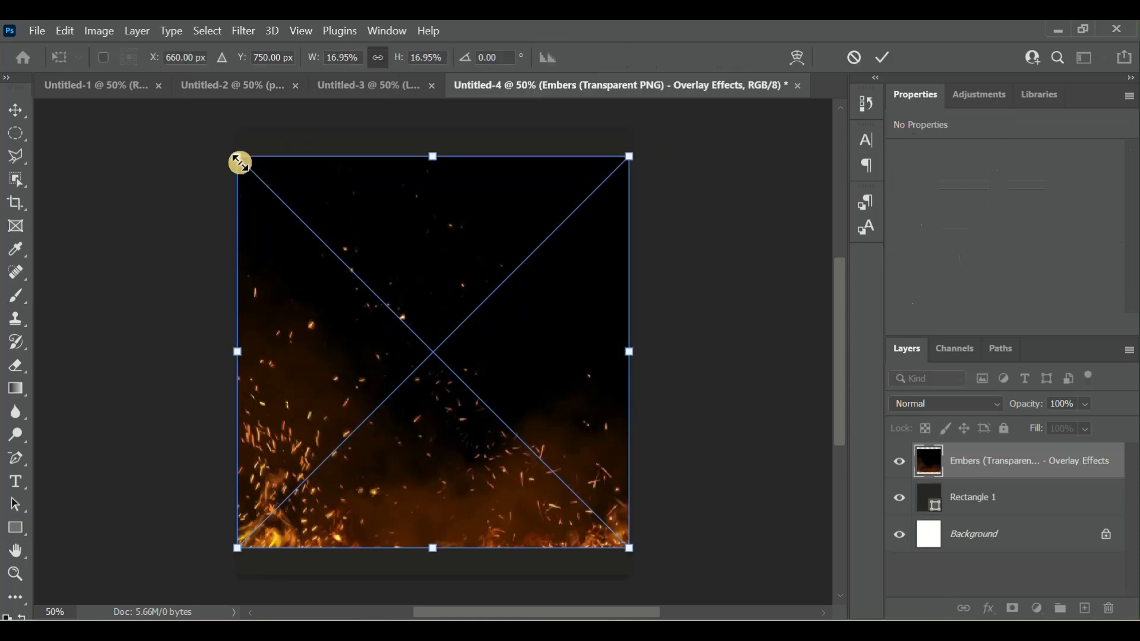
pyautogui.moveTo(236, 153); pyautogui.dragTo(211, 129)
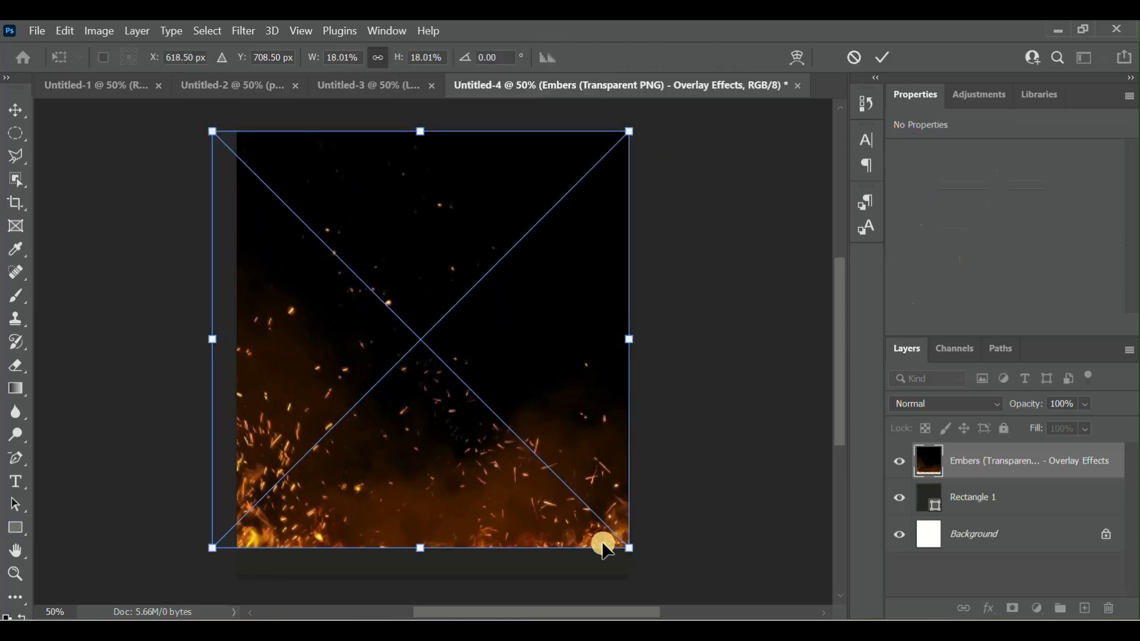
pyautogui.moveTo(630, 550); pyautogui.dragTo(671, 589)
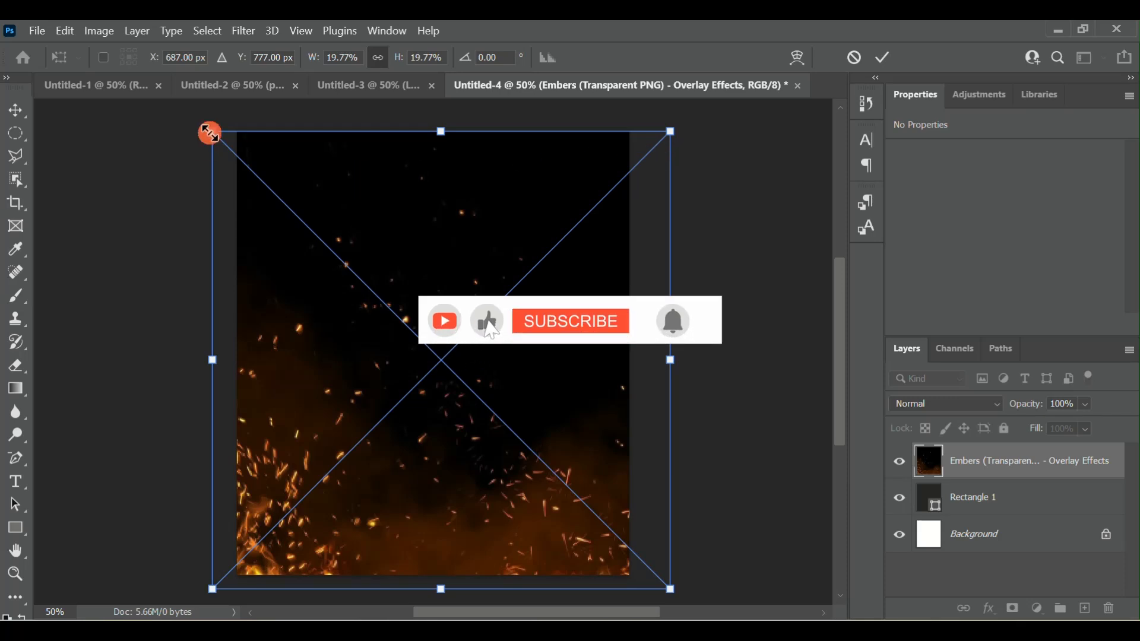
pyautogui.moveTo(209, 134)
pyautogui.mouseDown()
pyautogui.moveTo(198, 119)
pyautogui.moveTo(221, 145)
pyautogui.moveTo(202, 105)
pyautogui.moveTo(218, 125)
pyautogui.mouseUp()
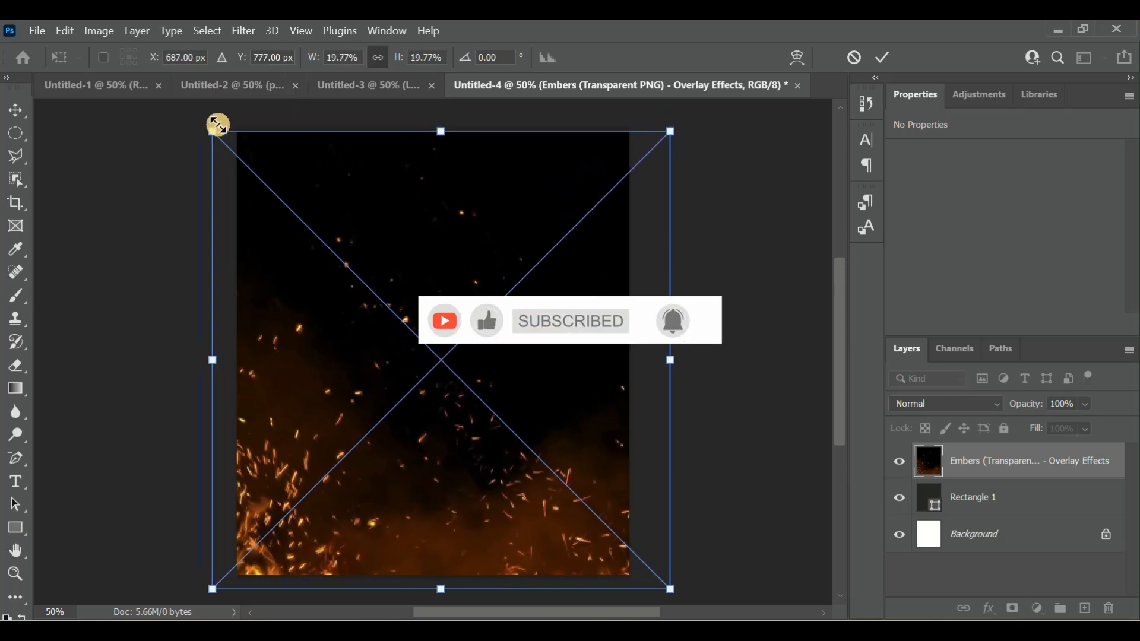
pyautogui.click(886, 59)
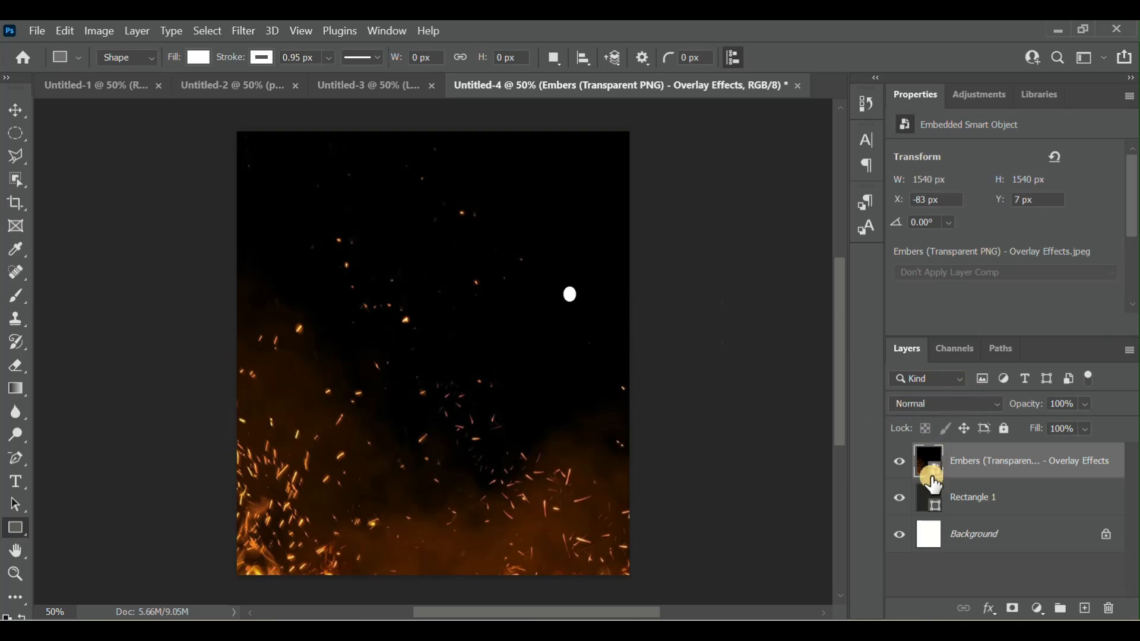
# - Set the embers layer's blend mode to Color Dodge and reposition it over the canvas at about X -60 px, Y -20 px
pyautogui.click(981, 405)
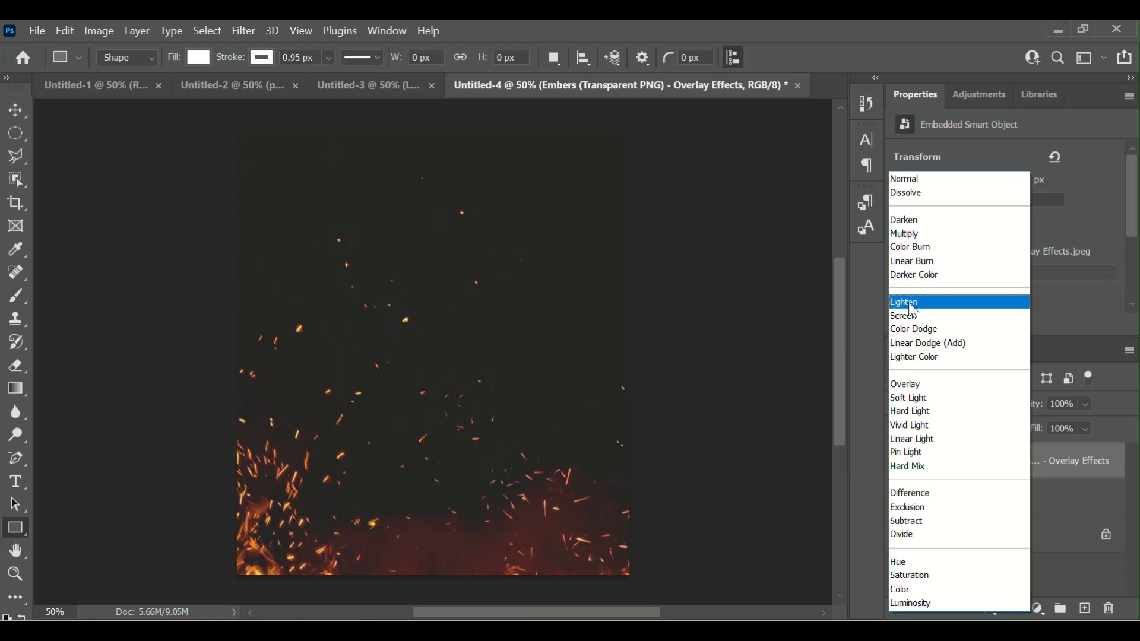
pyautogui.click(920, 332)
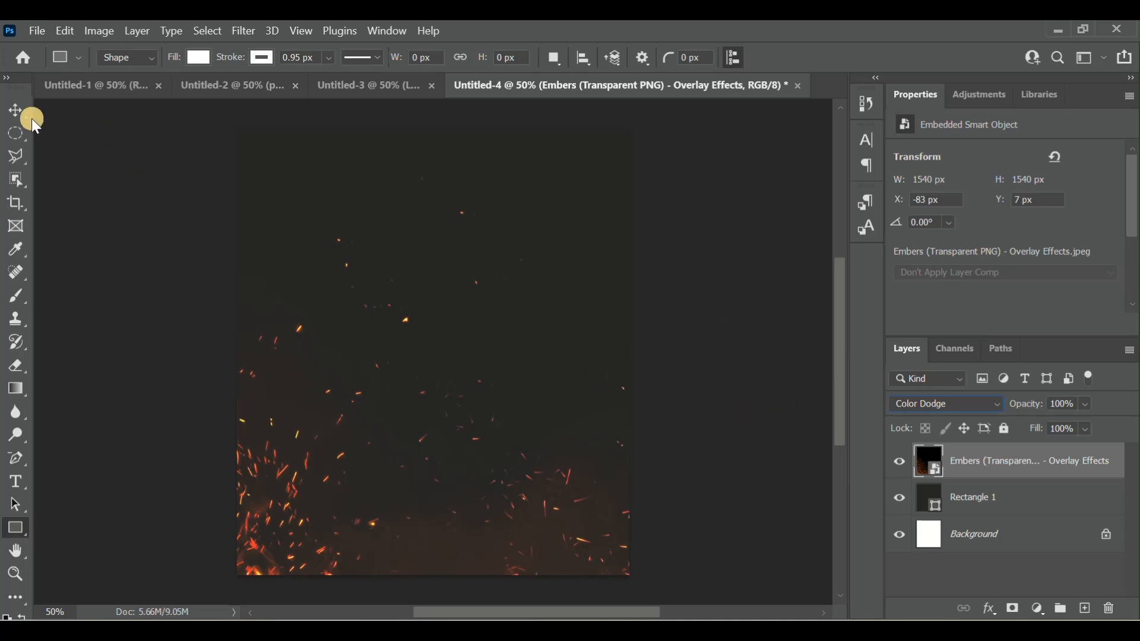
pyautogui.click(20, 108)
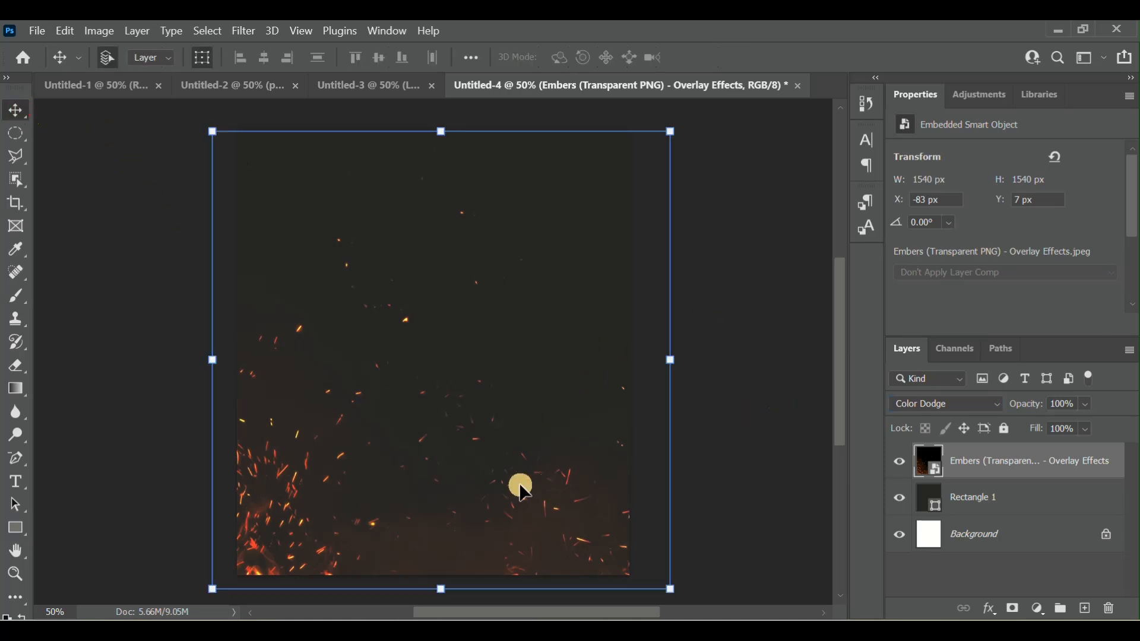
pyautogui.moveTo(522, 490); pyautogui.dragTo(564, 495)
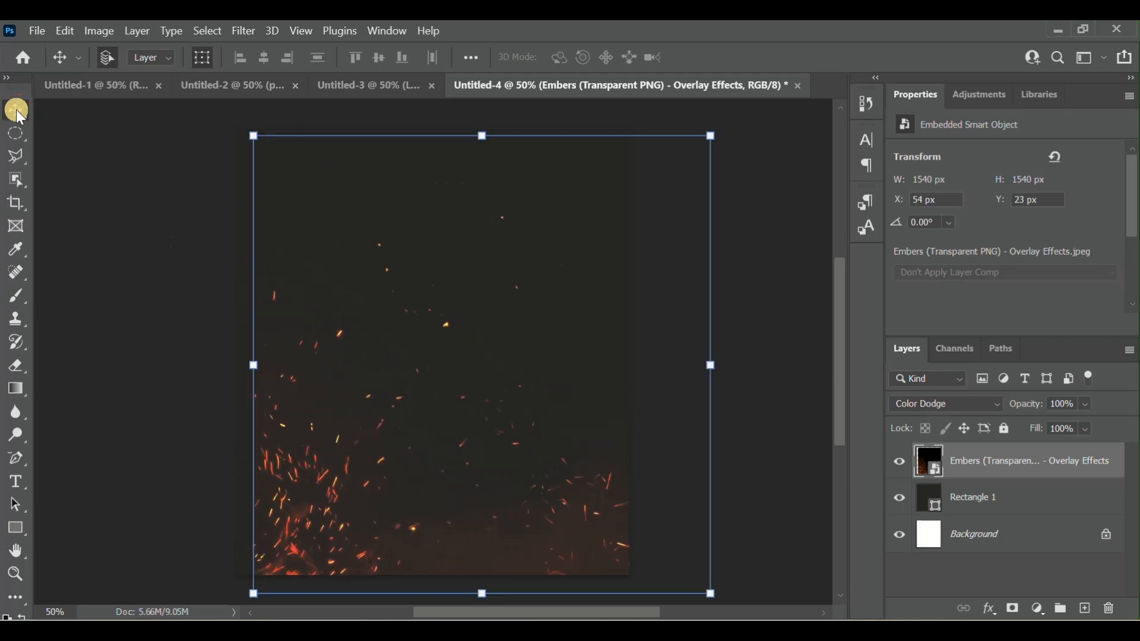
pyautogui.moveTo(507, 407); pyautogui.dragTo(466, 397)
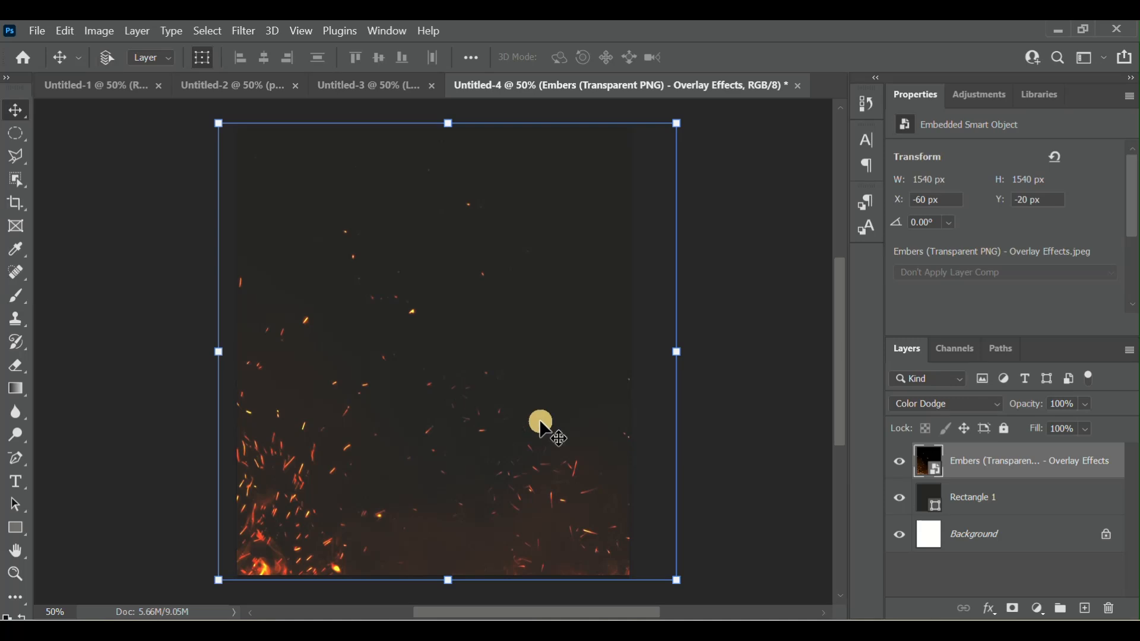
pyautogui.hotkey('ctrl', '-')
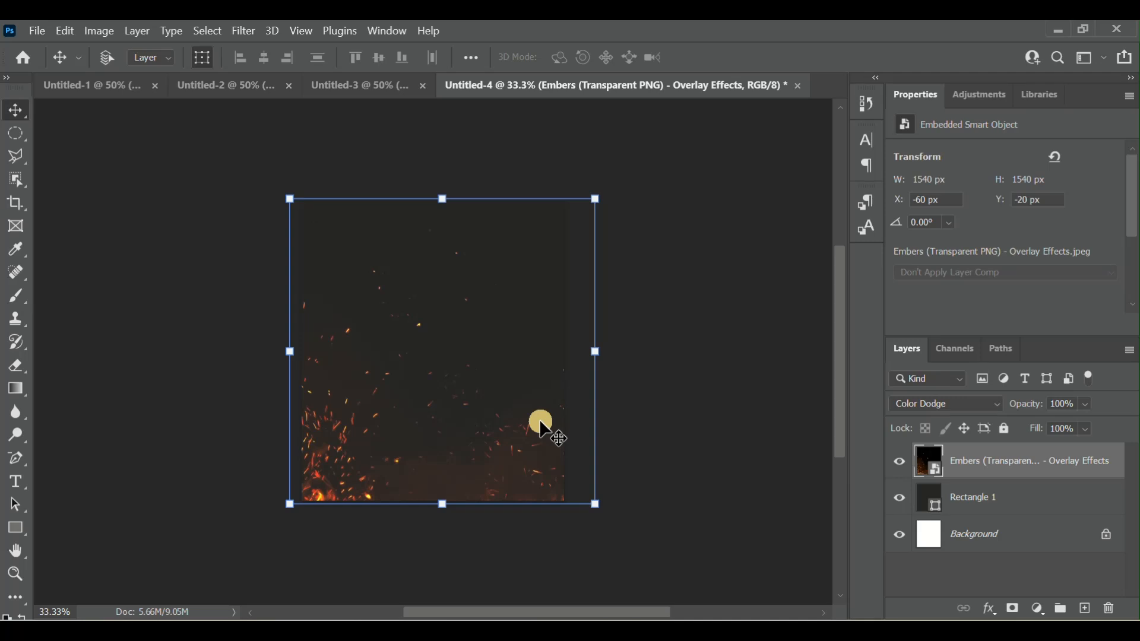
pyautogui.hotkey('ctrl', '+')
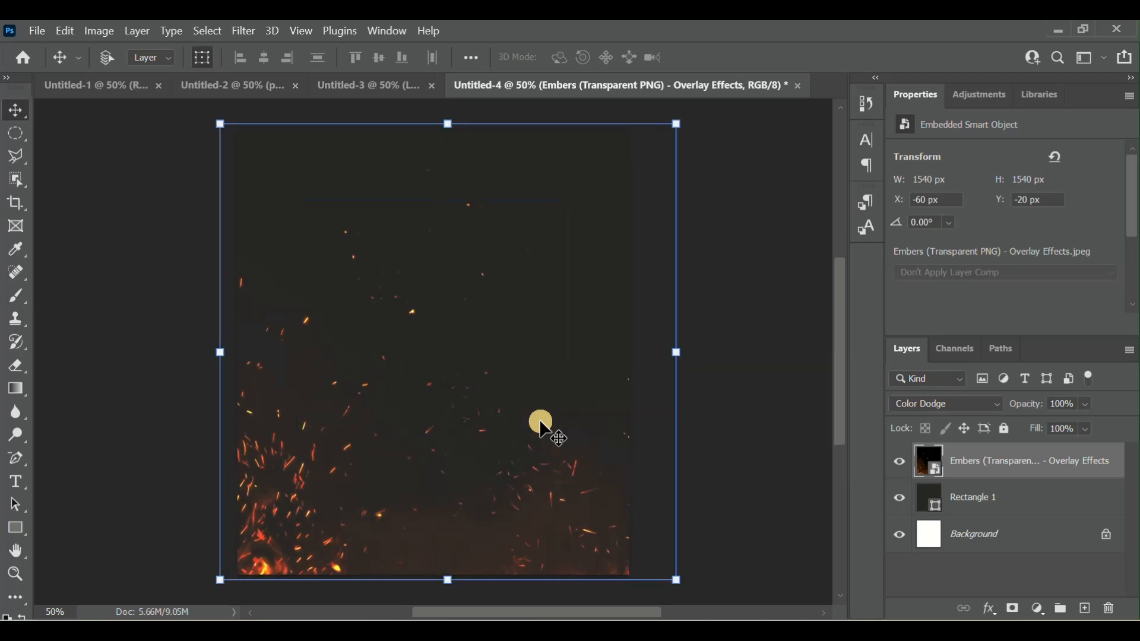
pyautogui.hotkey('ctrl', '-')
pyautogui.hotkey('ctrl', '+')
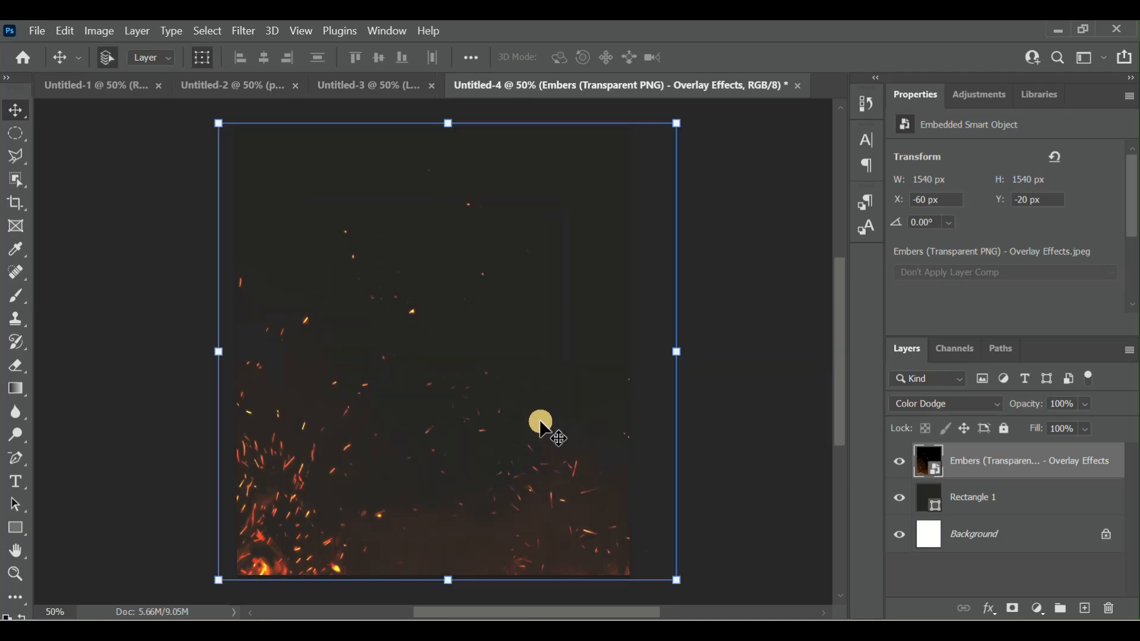
pyautogui.hotkey('ctrl', '+')
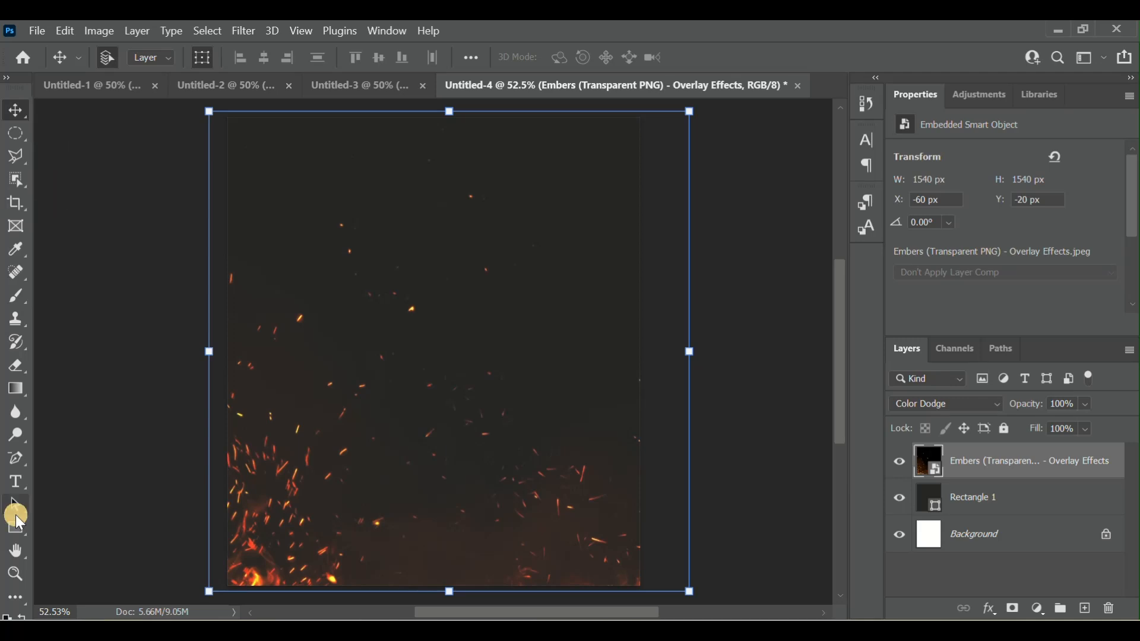
# - Draw a tall white rectangle about 304 × 590 px near the canvas's upper left, extending past its top edge
pyautogui.click(25, 529)
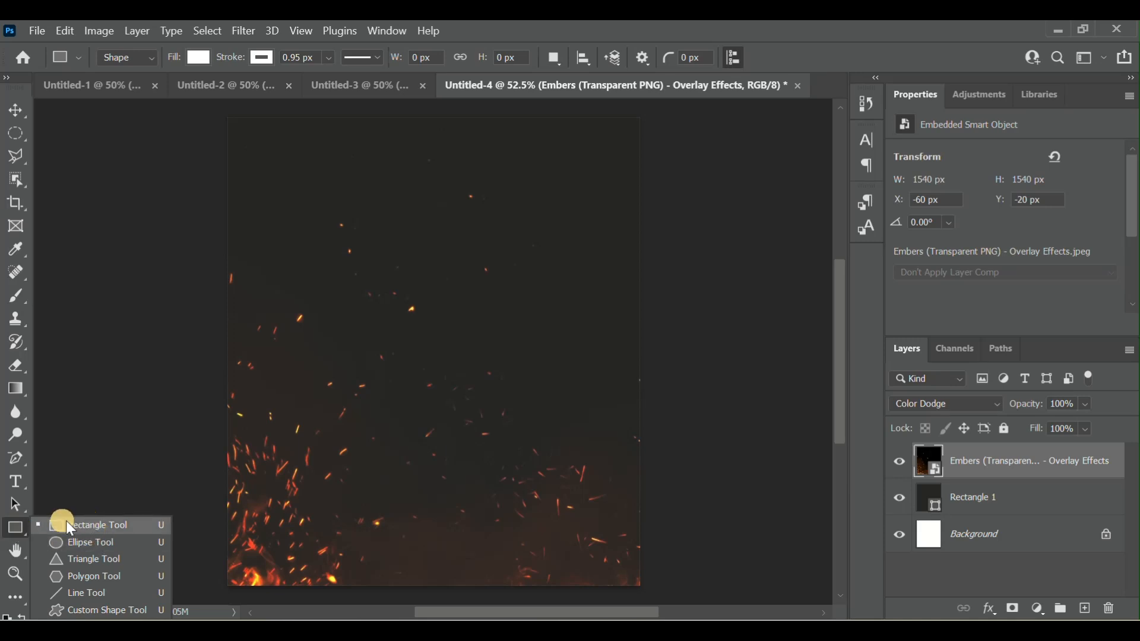
pyautogui.click(65, 521)
pyautogui.click(16, 529)
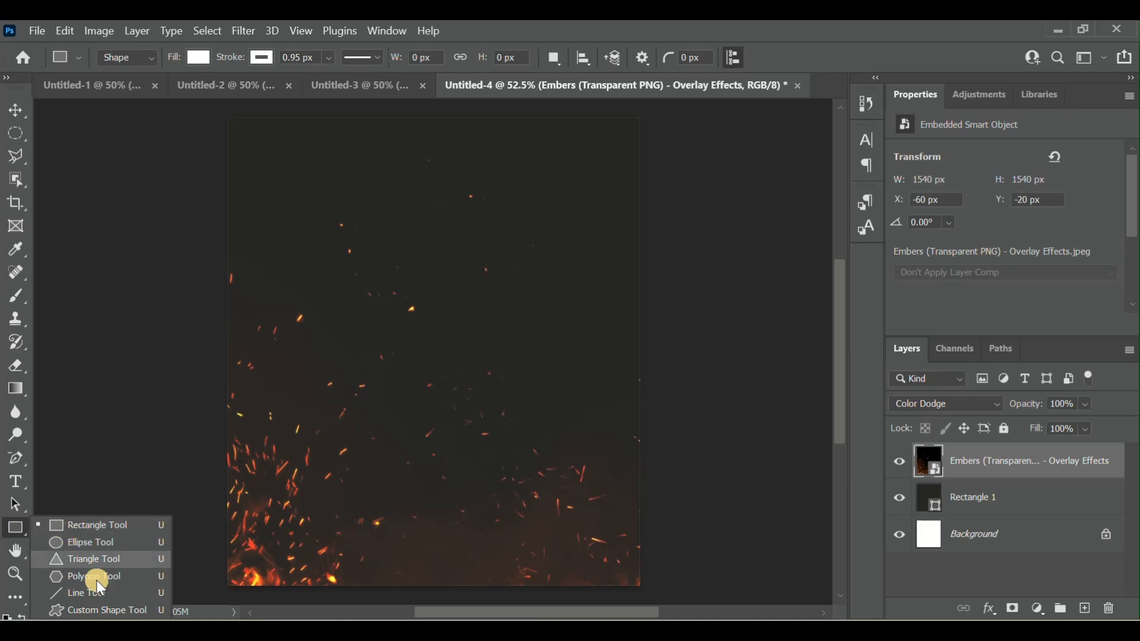
pyautogui.click(83, 525)
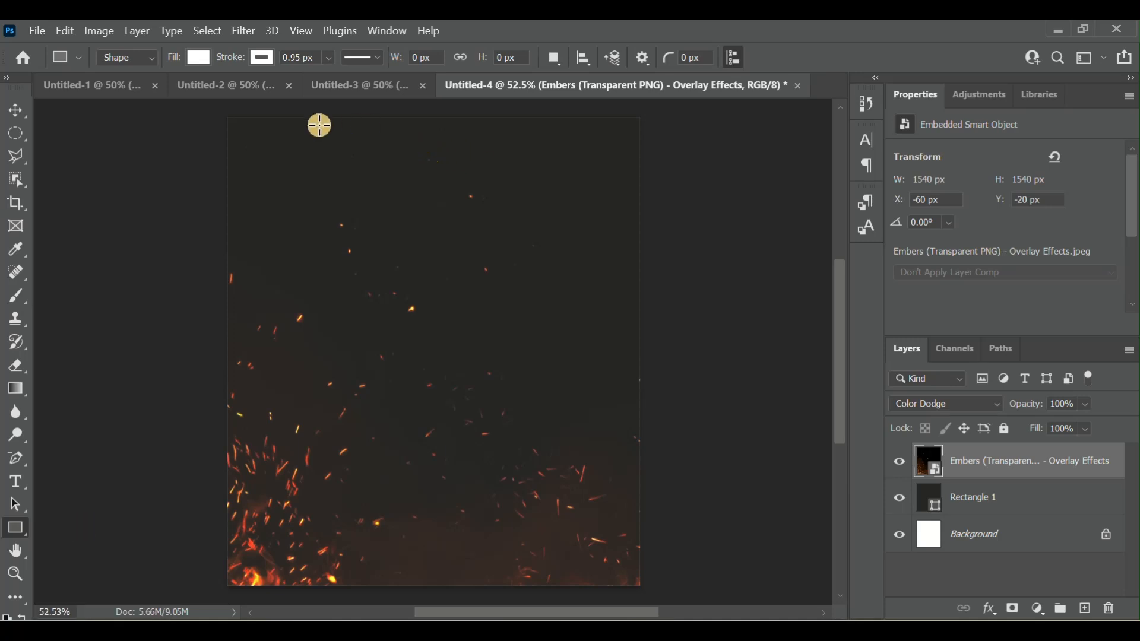
pyautogui.moveTo(288, 105); pyautogui.dragTo(382, 288)
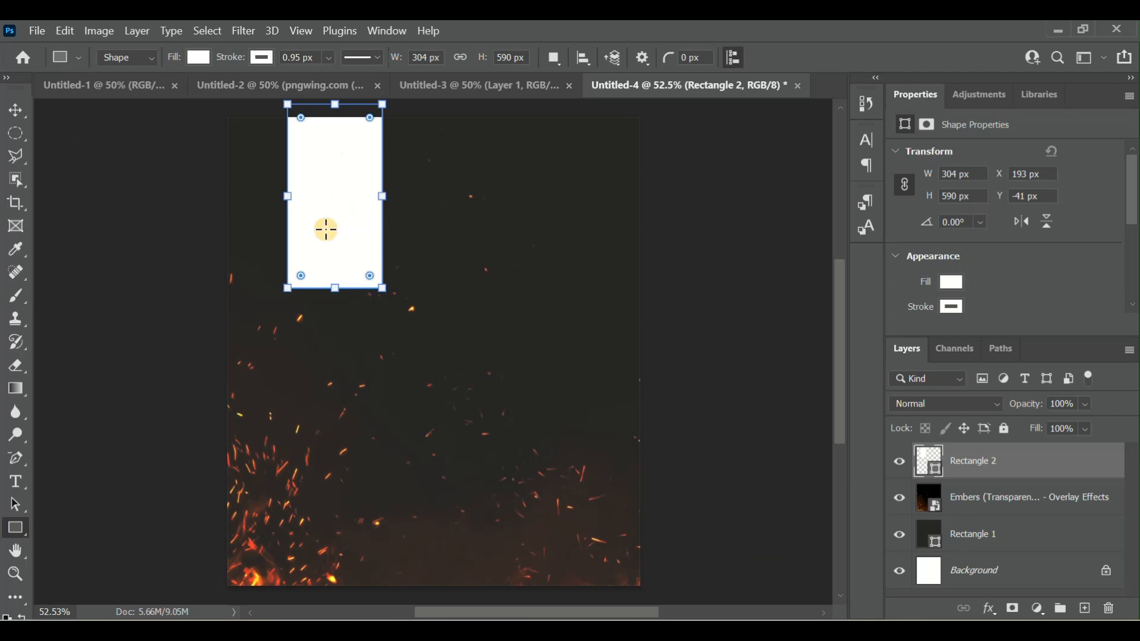
# - Enlarge the white rectangle to about 312 × 605 px and shift it slightly upward to about X 184 px, Y -67 px
pyautogui.click(23, 109)
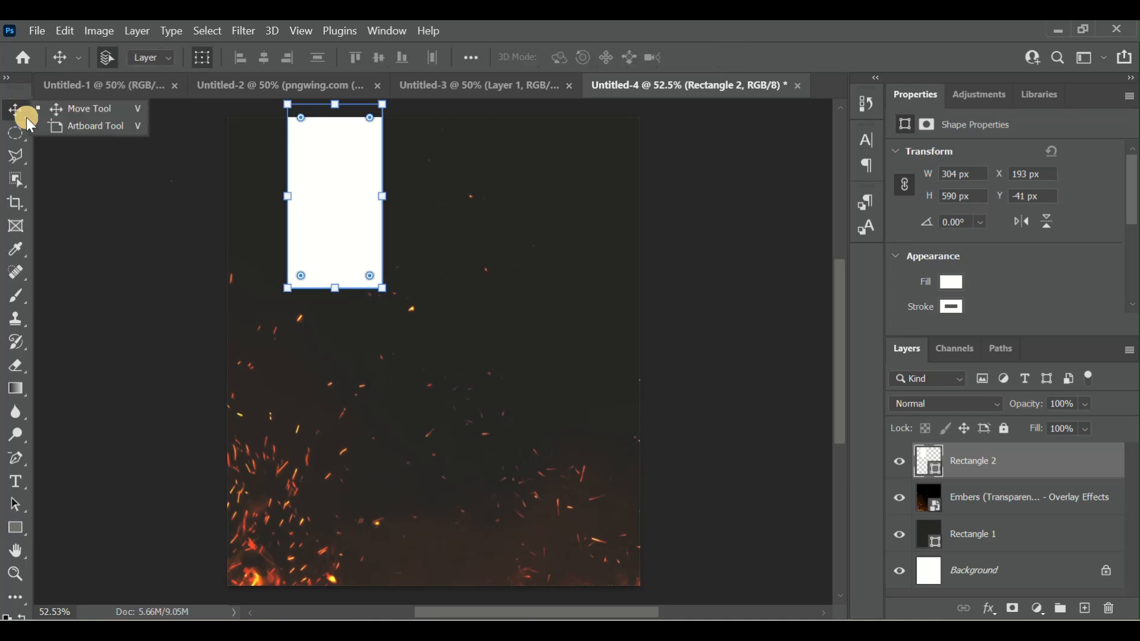
pyautogui.click(18, 111)
pyautogui.moveTo(338, 217); pyautogui.dragTo(381, 184)
pyautogui.moveTo(381, 184); pyautogui.dragTo(384, 185)
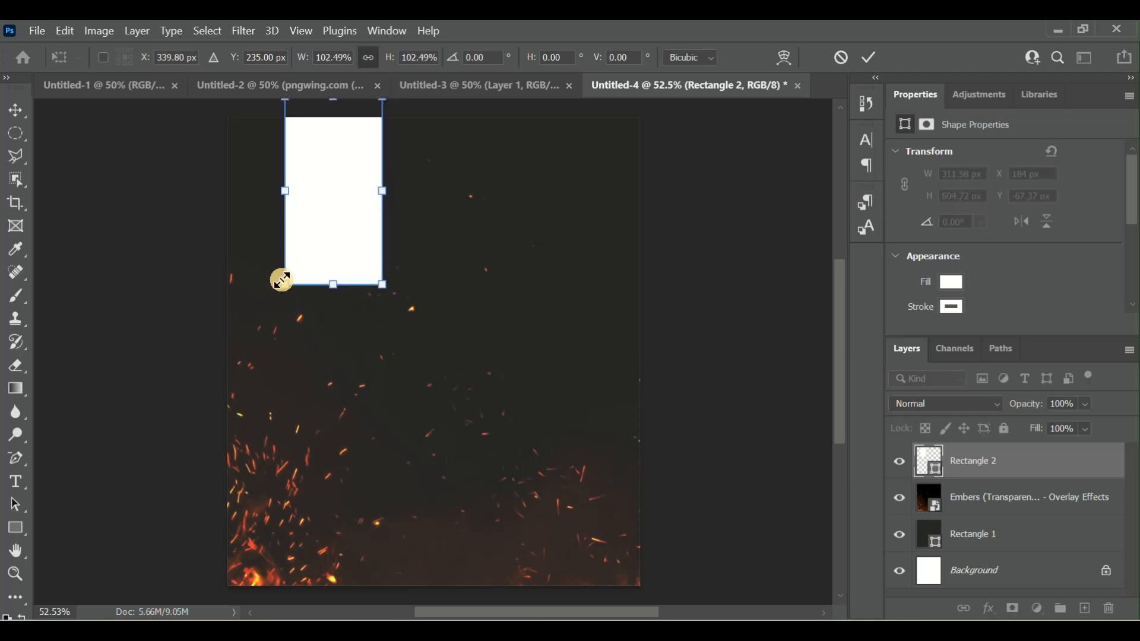
pyautogui.click(869, 57)
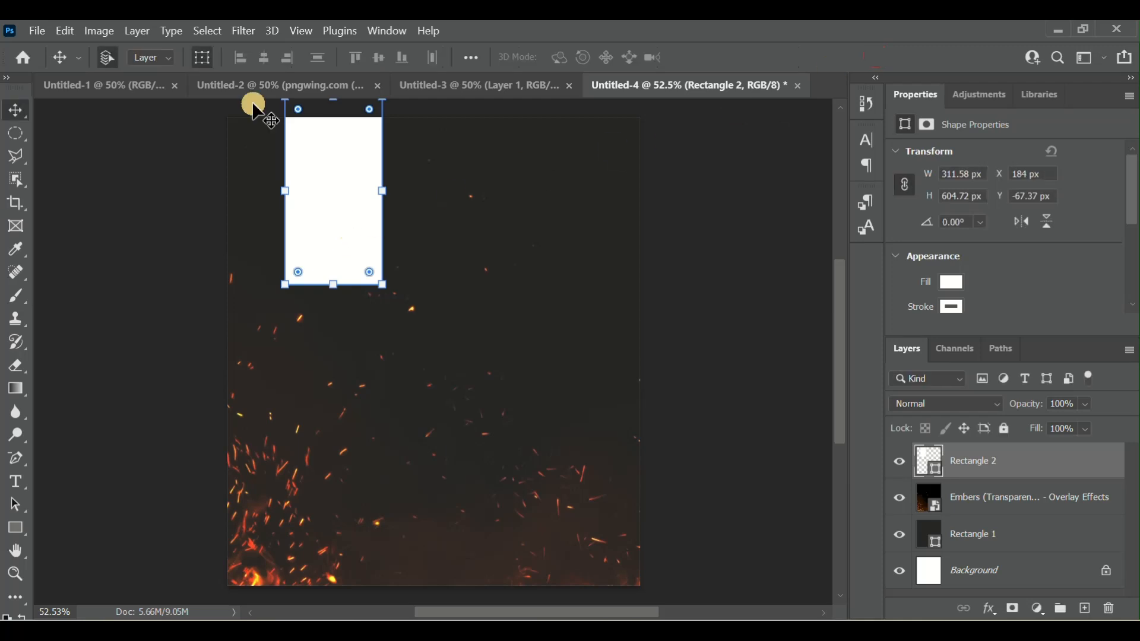
# - Show the transform controls and enlarge the white rectangle proportionally to about 321 × 623 px
pyautogui.click(204, 56)
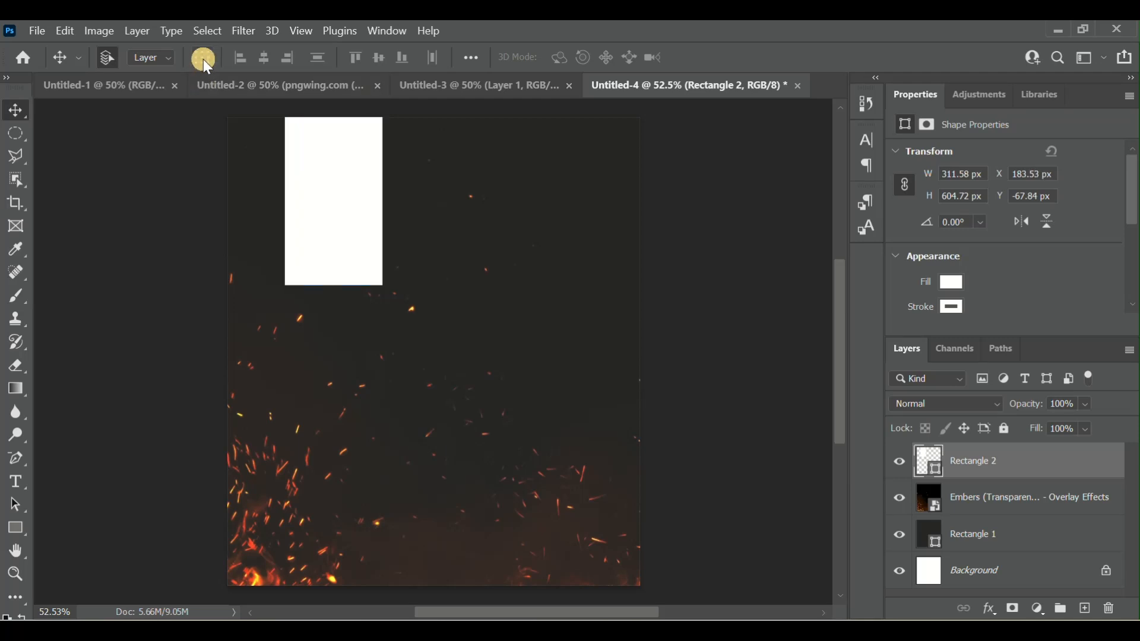
pyautogui.click(205, 58)
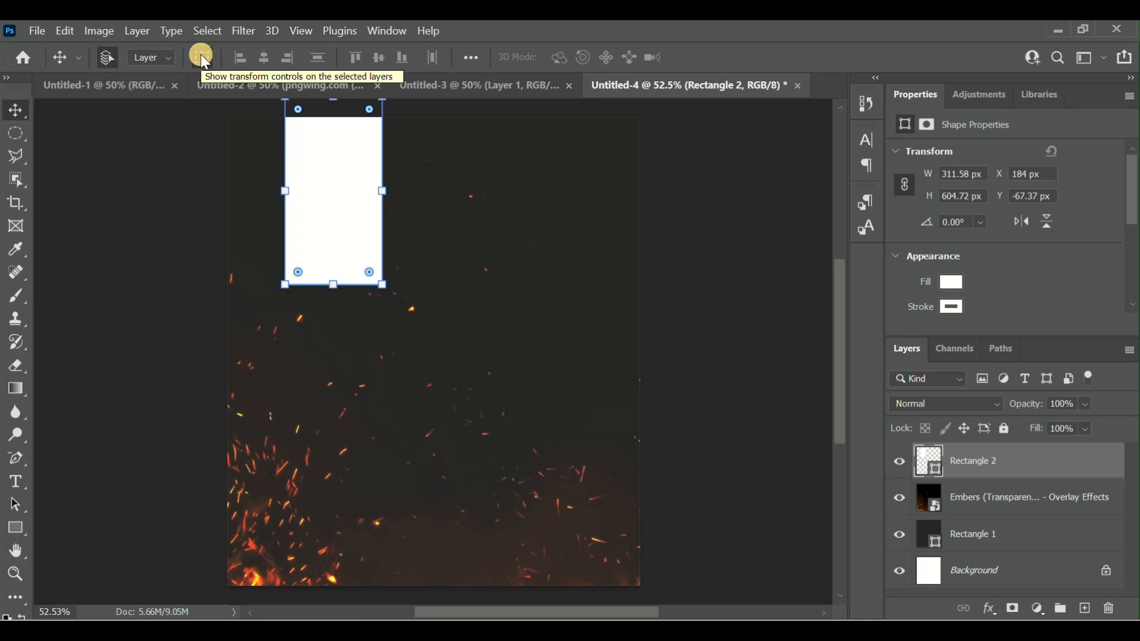
pyautogui.click(200, 56)
pyautogui.click(200, 56)
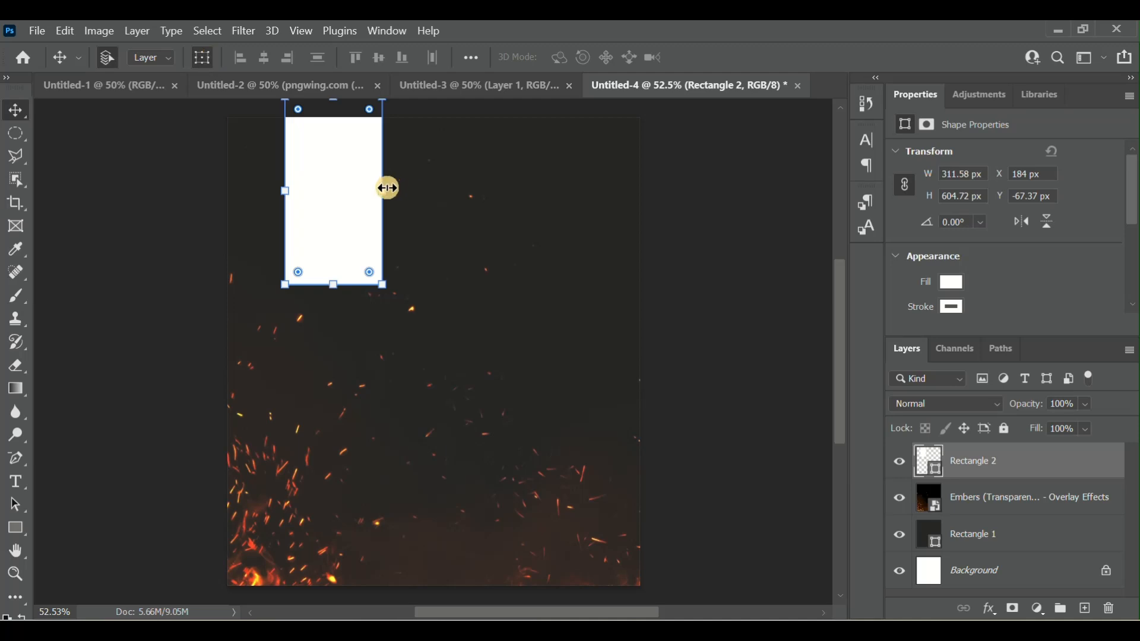
pyautogui.moveTo(383, 191)
pyautogui.mouseDown()
pyautogui.moveTo(443, 211)
pyautogui.moveTo(369, 188)
pyautogui.moveTo(388, 190)
pyautogui.mouseUp()
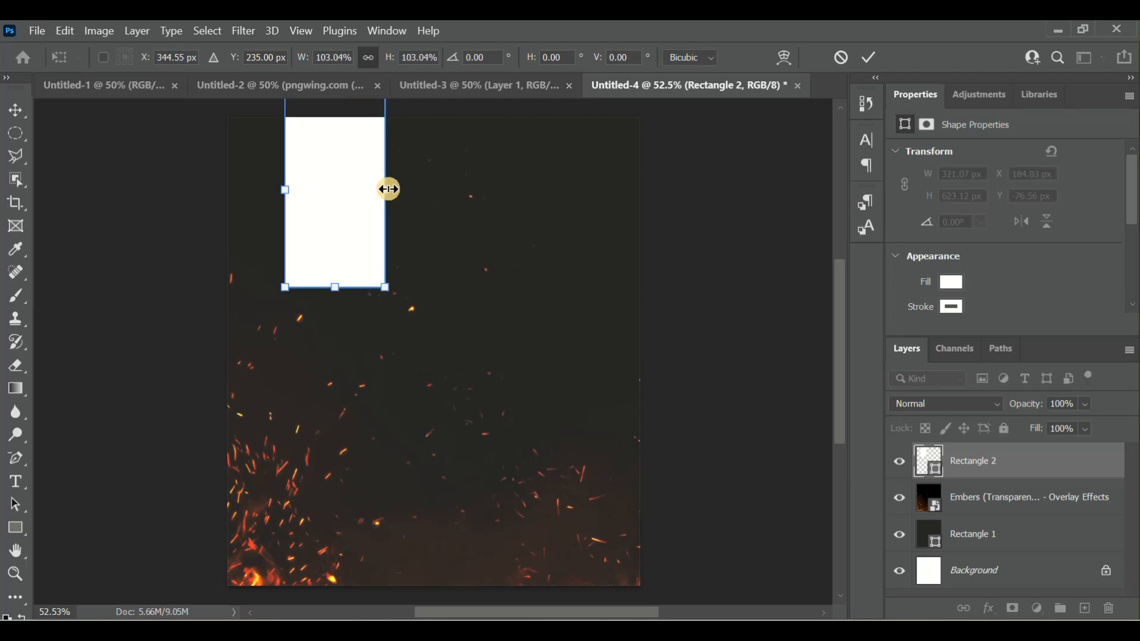
pyautogui.click(872, 63)
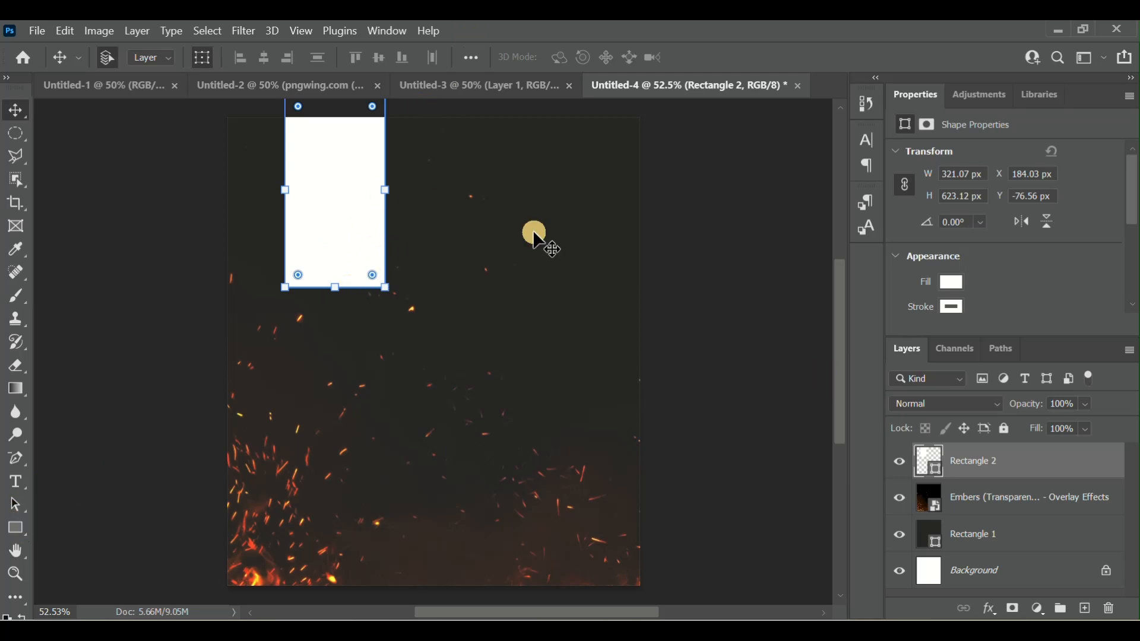
# - Duplicate the white rectangle's layer and place the copy beside the original at about X 519 px, Y -60 px
pyautogui.rightClick(1000, 463)
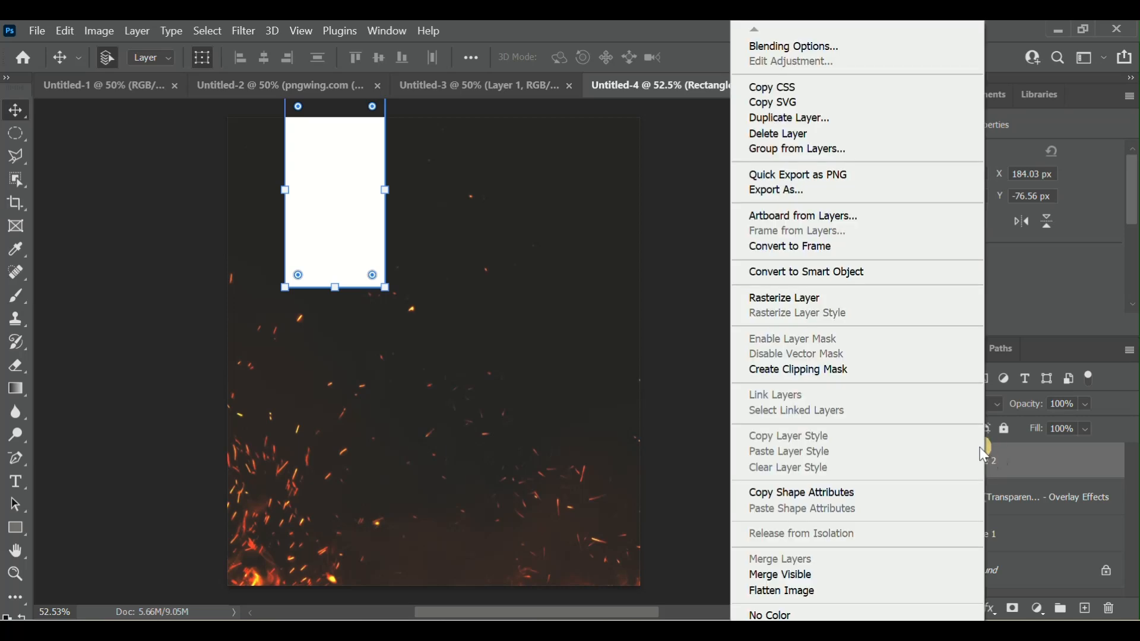
pyautogui.click(850, 111)
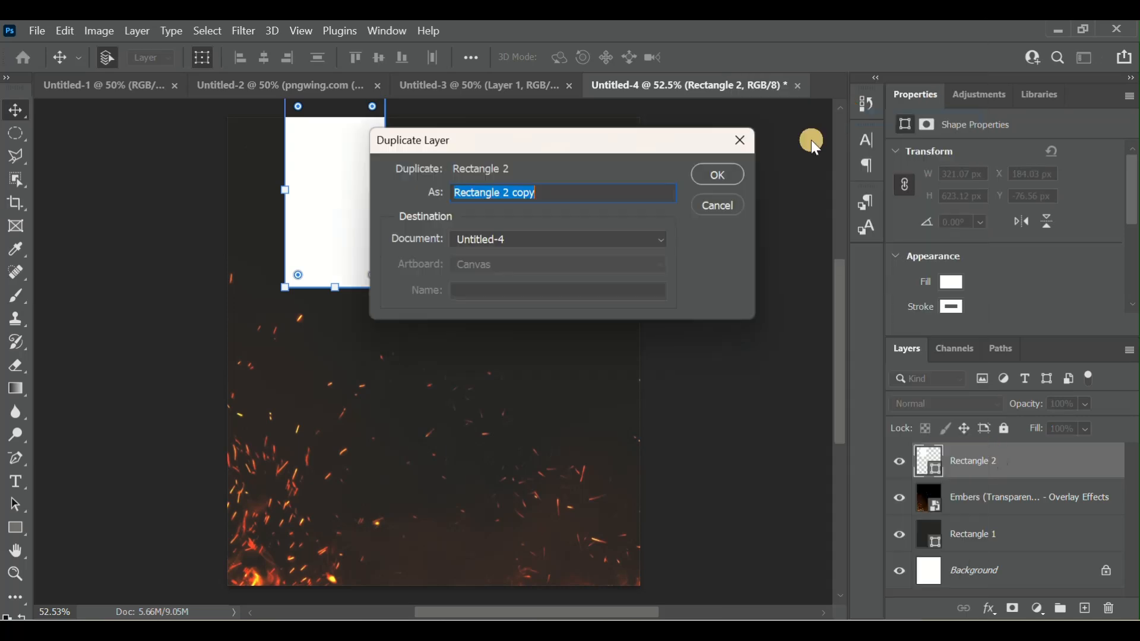
pyautogui.click(724, 174)
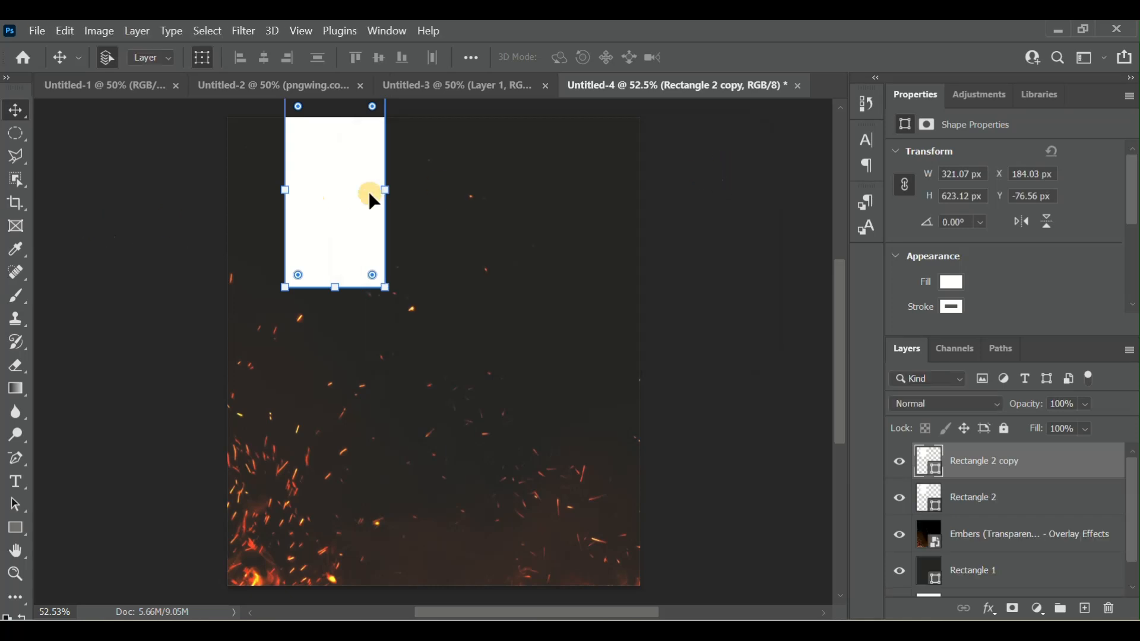
pyautogui.moveTo(369, 191); pyautogui.dragTo(461, 202)
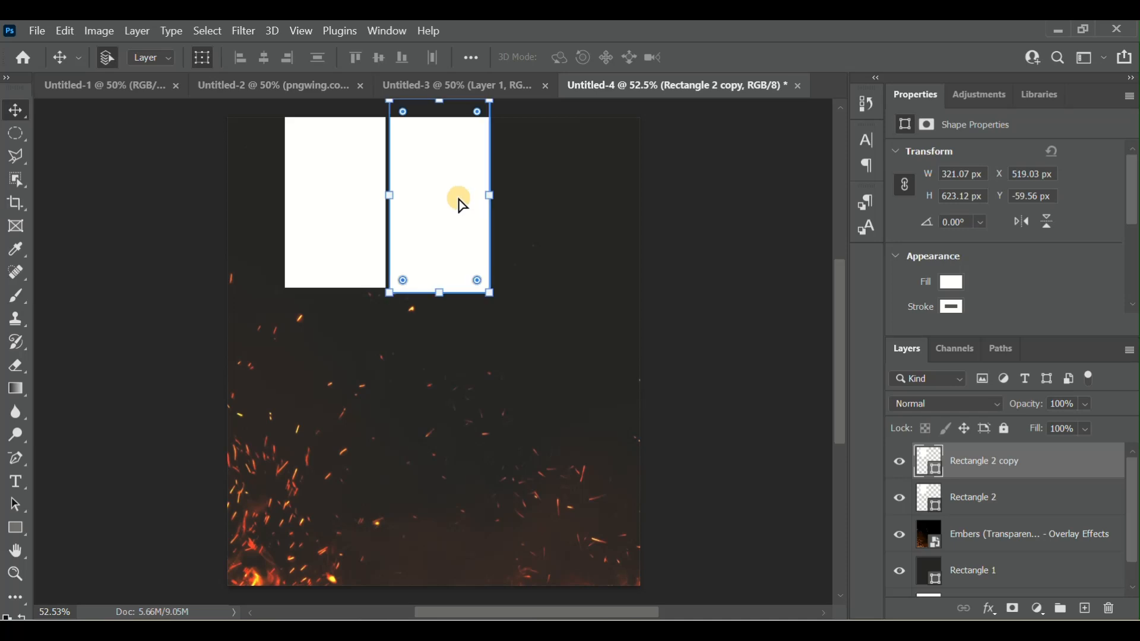
# - Duplicate the second rectangle to its right at about X 867 px and raise both copies level with the first at about Y -77 px
pyautogui.rightClick(1047, 469)
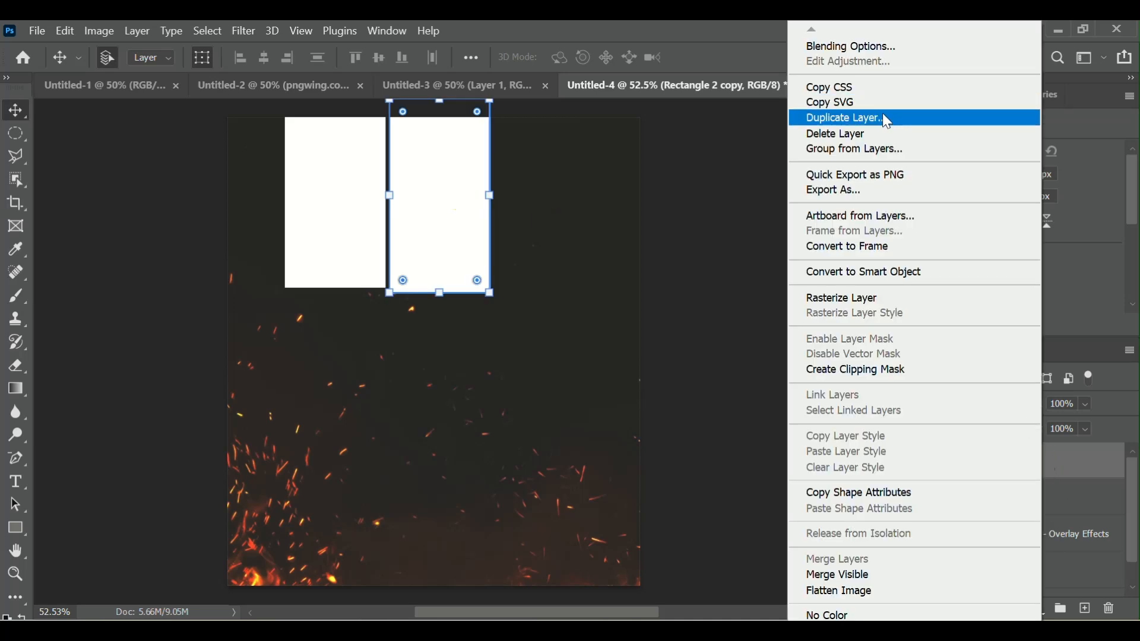
pyautogui.click(1074, 472)
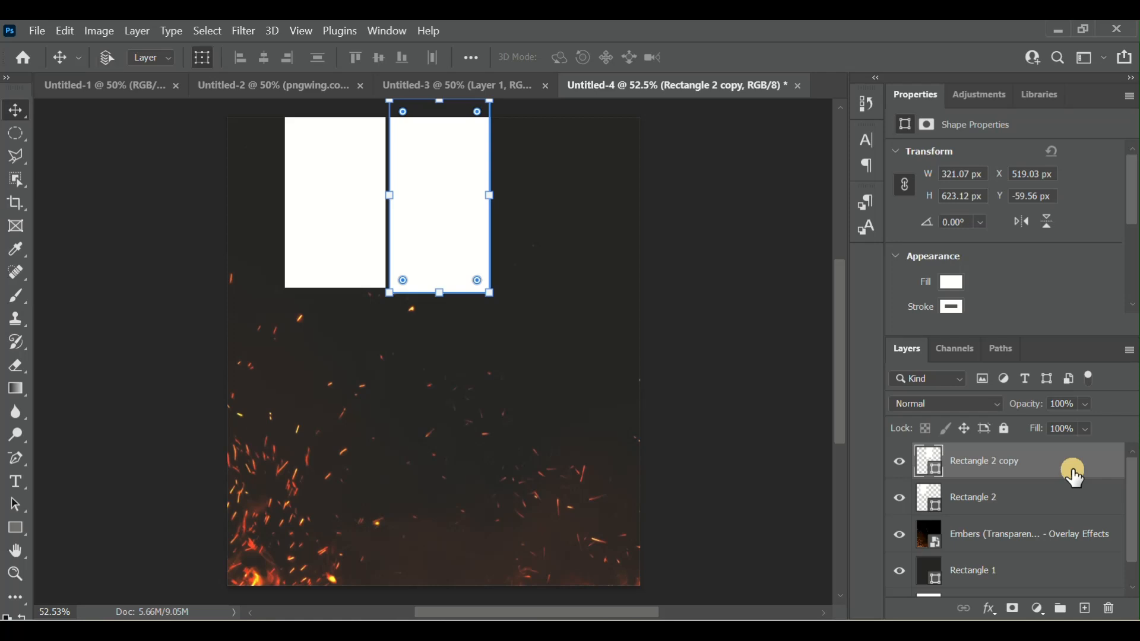
pyautogui.moveTo(448, 193); pyautogui.dragTo(555, 197)
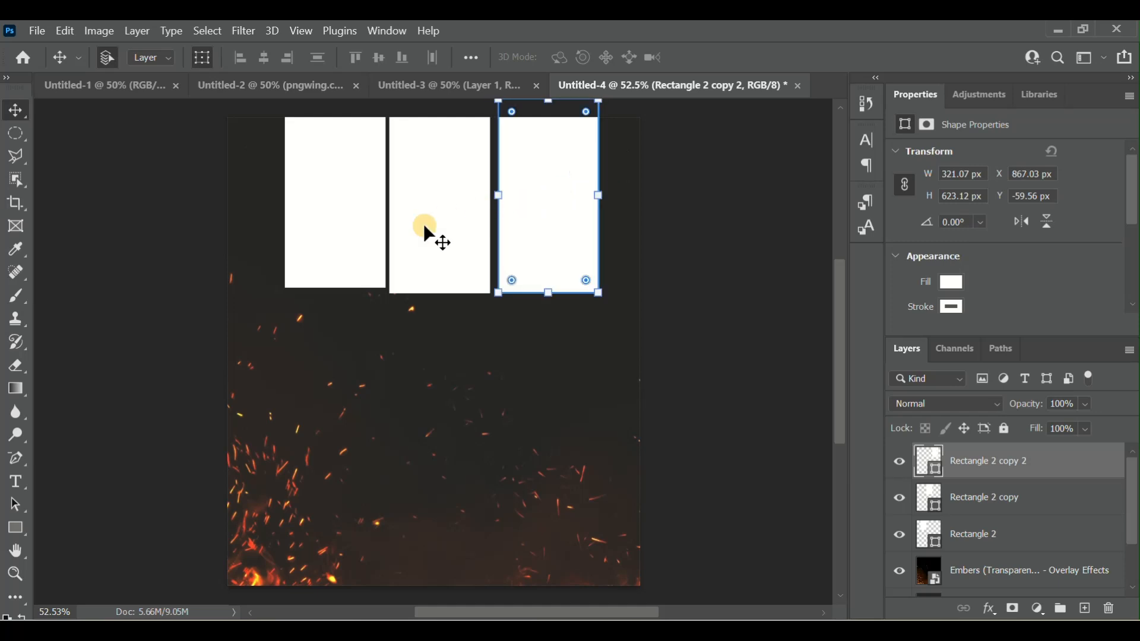
pyautogui.moveTo(427, 229); pyautogui.dragTo(427, 224)
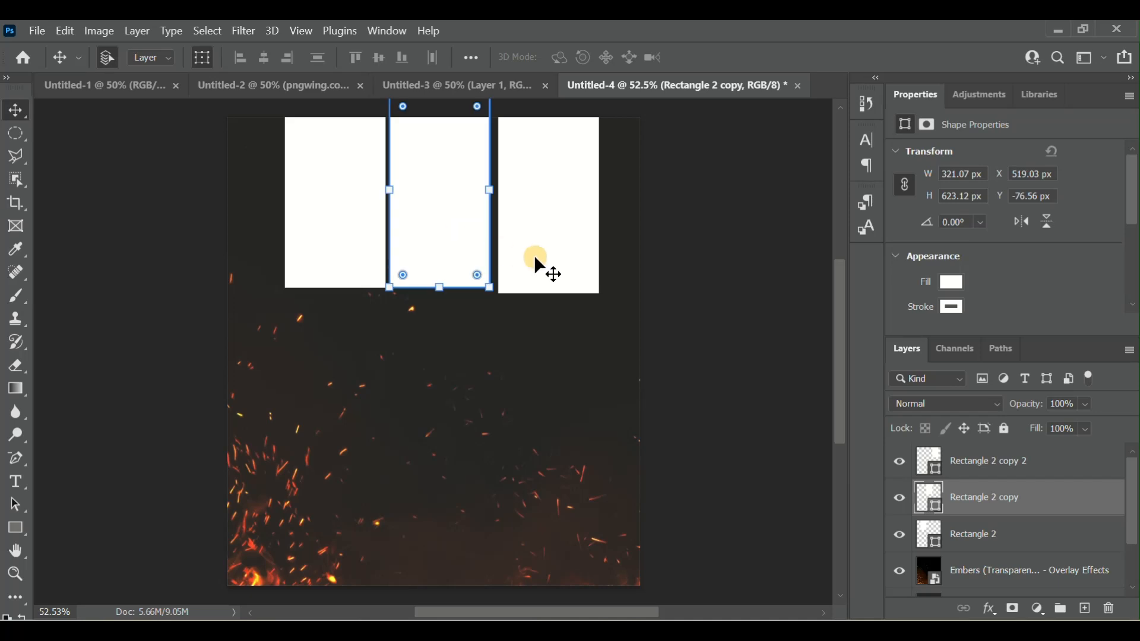
pyautogui.moveTo(536, 260); pyautogui.dragTo(543, 253)
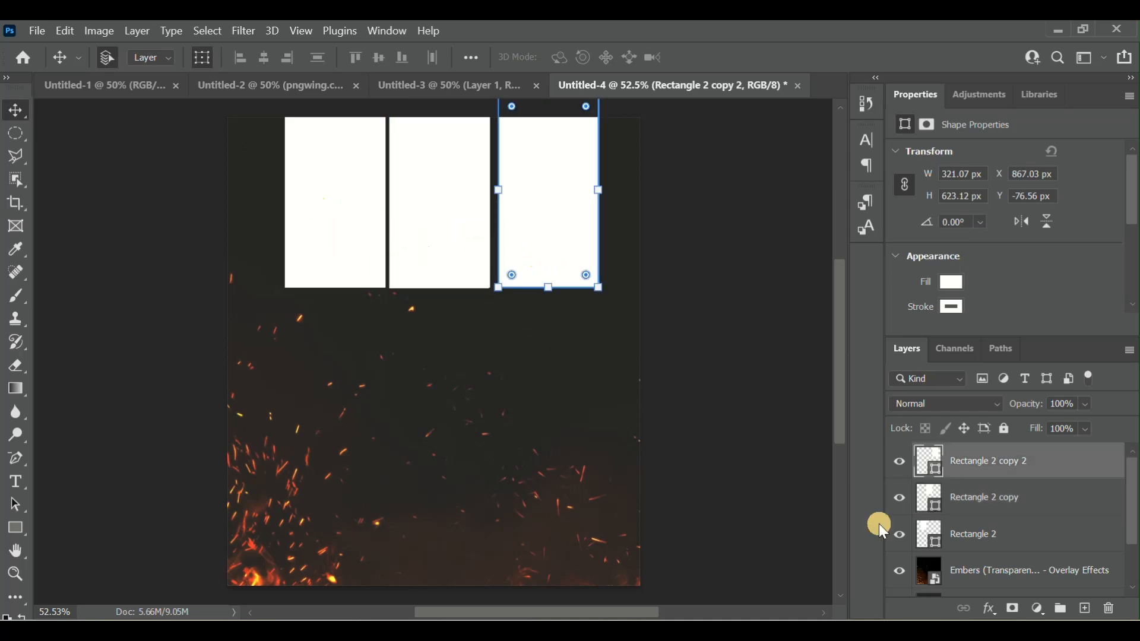
# - Move the third rectangle to about X 892 px, Y 0 px and align the bottom edges of all three white rectangles
pyautogui.moveTo(545, 237); pyautogui.dragTo(562, 270)
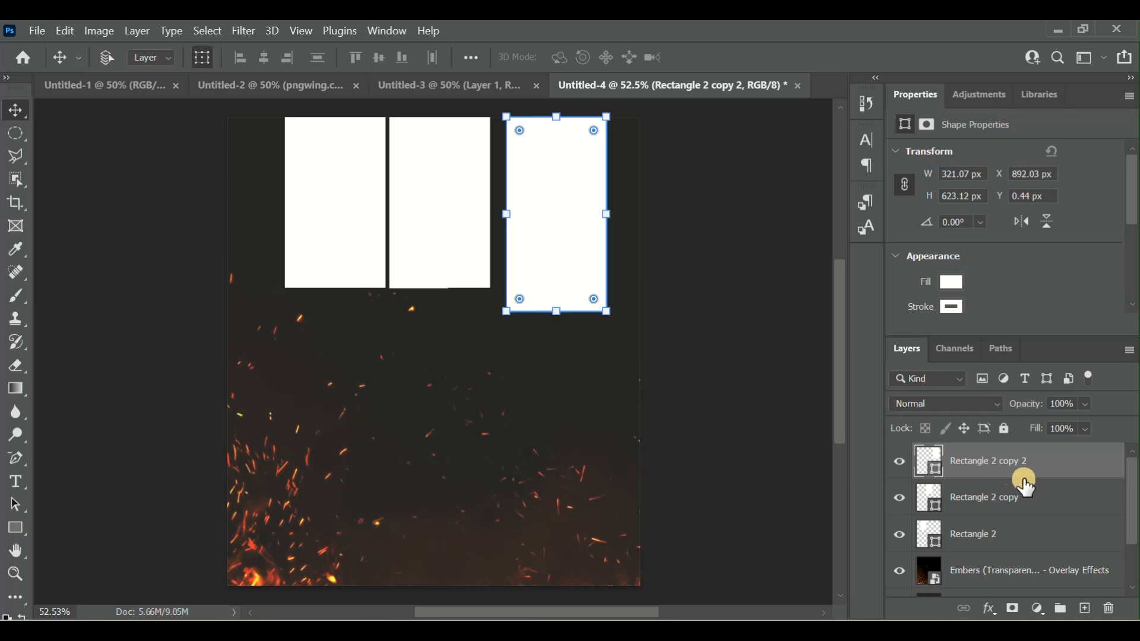
pyautogui.click(1002, 468)
pyautogui.keyDown('ctrl'); pyautogui.click(1001, 468); pyautogui.keyUp('ctrl')
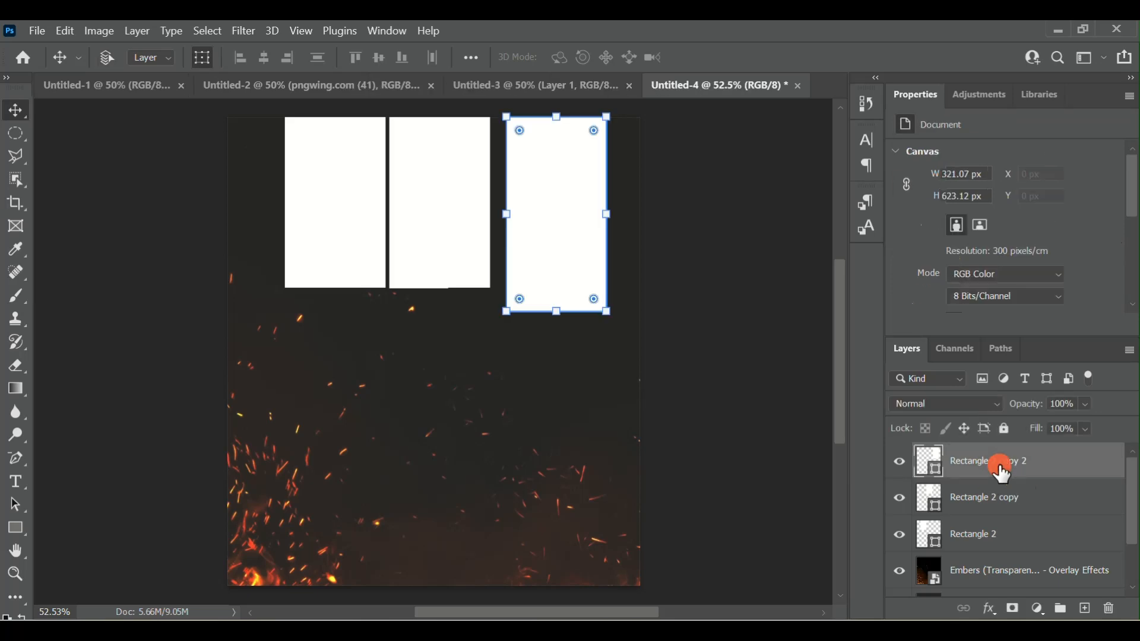
pyautogui.keyDown('ctrl'); pyautogui.click(1023, 504); pyautogui.keyUp('ctrl')
pyautogui.keyDown('ctrl'); pyautogui.click(1015, 545); pyautogui.keyUp('ctrl')
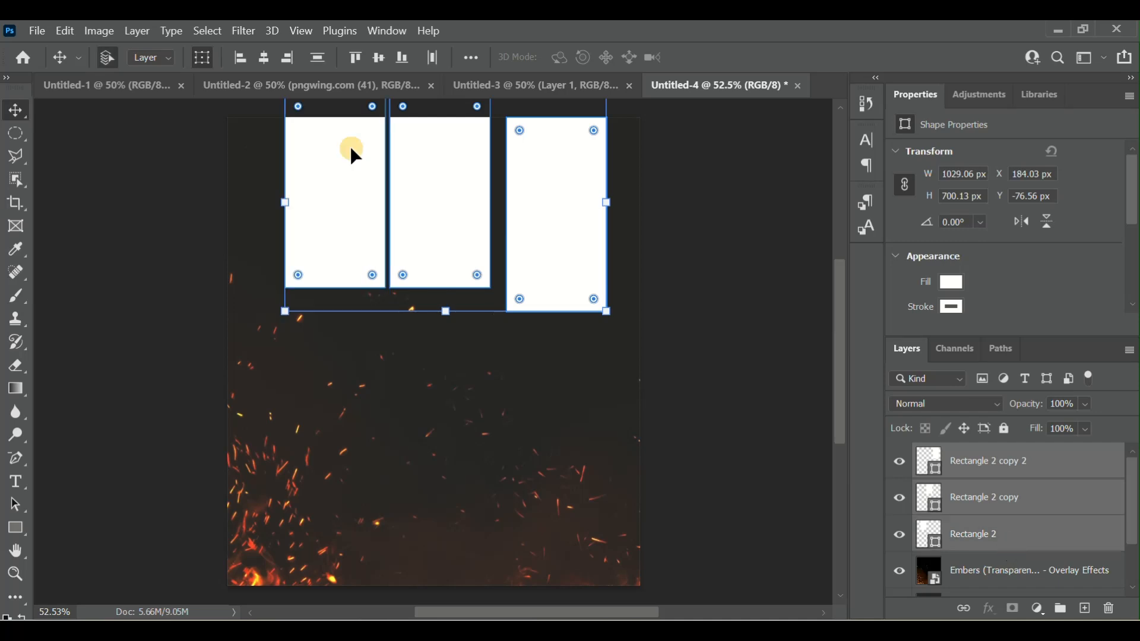
pyautogui.click(404, 58)
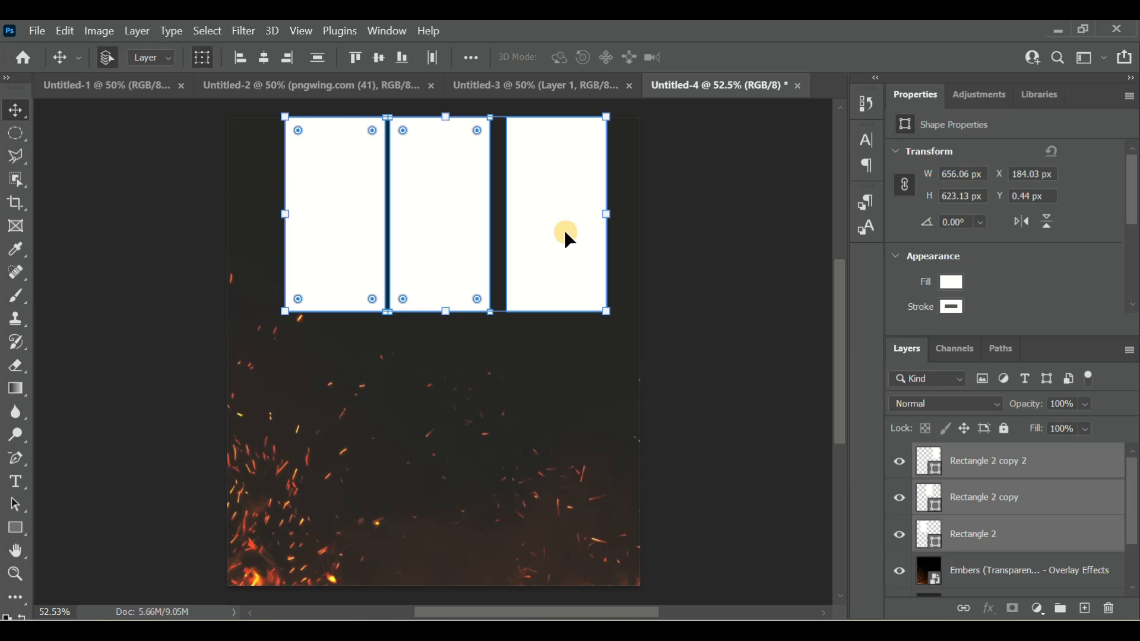
# - Nudge the third white rectangle left to about X 852 px to even out the gaps between the rectangles
pyautogui.click(1044, 531)
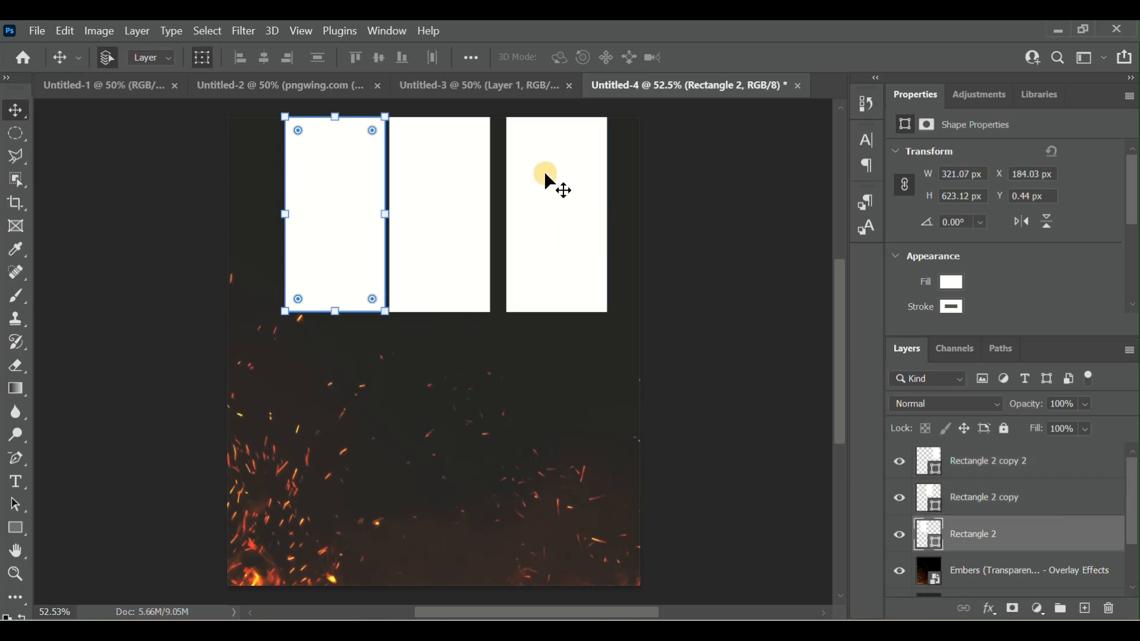
pyautogui.click(558, 190)
pyautogui.press('Left')
pyautogui.press('Left')
pyautogui.press('Left')
pyautogui.press('Left')
pyautogui.press('Left')
pyautogui.press('Left')
pyautogui.press('Left')
pyautogui.press('Left')
pyautogui.press('Left')
pyautogui.press('Left')
pyautogui.press('Left')
pyautogui.press('Left')
pyautogui.press('Left')
pyautogui.press('Left')
pyautogui.press('Left')
pyautogui.press('Left')
pyautogui.press('Left')
pyautogui.press('Left')
pyautogui.press('Left')
pyautogui.press('Left')
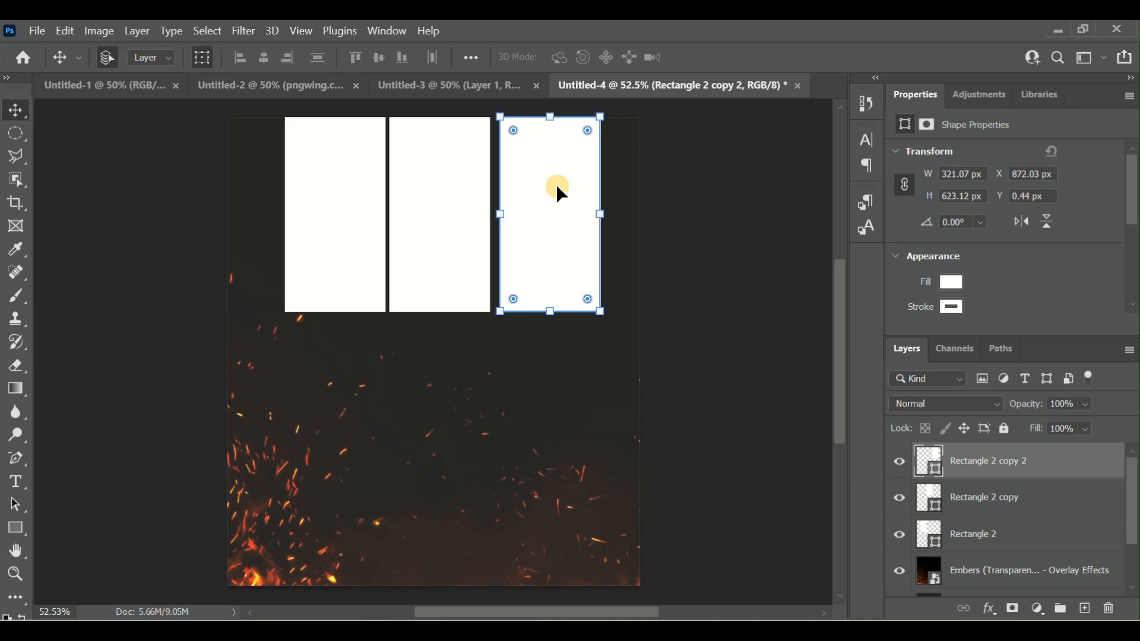
pyautogui.press('Left')
pyautogui.press('Left')
pyautogui.press('Left')
pyautogui.press('Left')
pyautogui.press('Left')
pyautogui.press('Left')
pyautogui.press('Left')
pyautogui.press('Left')
pyautogui.press('Left')
pyautogui.press('Left')
pyautogui.press('Left')
pyautogui.press('Left')
pyautogui.press('Left')
pyautogui.press('Left')
pyautogui.press('Left')
pyautogui.press('Left')
pyautogui.press('Left')
pyautogui.press('Left')
pyautogui.press('Left')
pyautogui.press('Left')
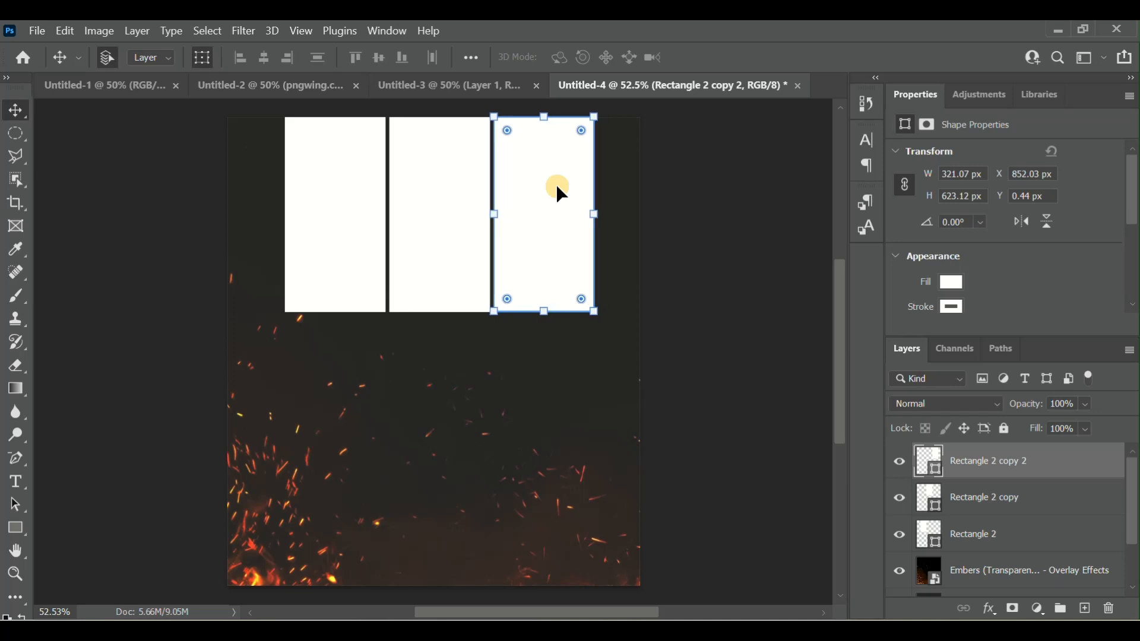
pyautogui.click(731, 264)
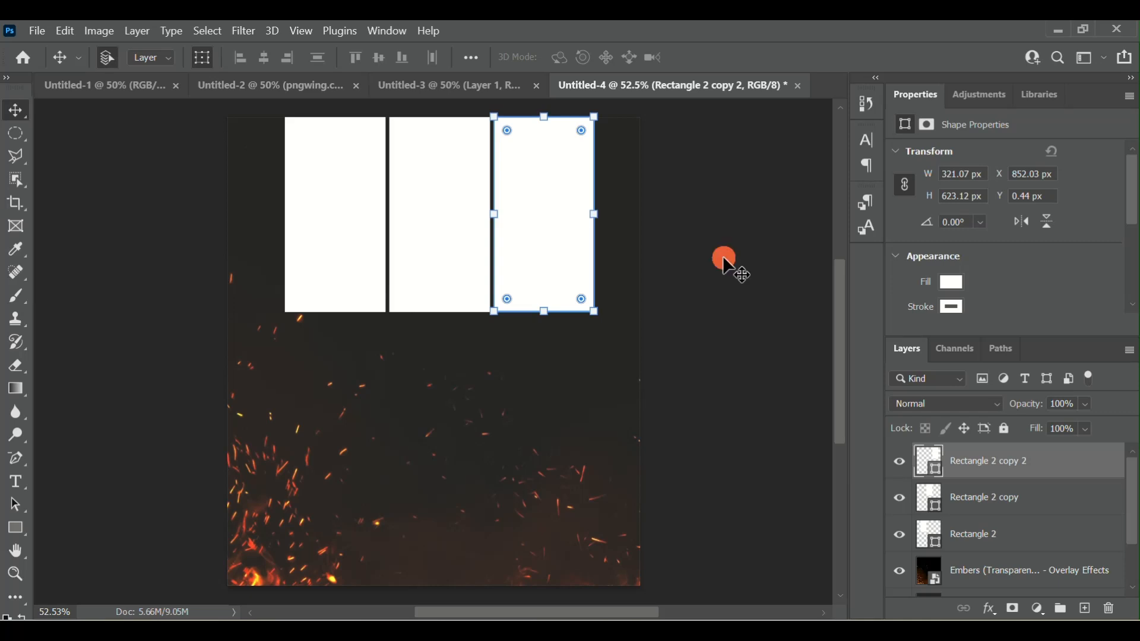
pyautogui.click(561, 261)
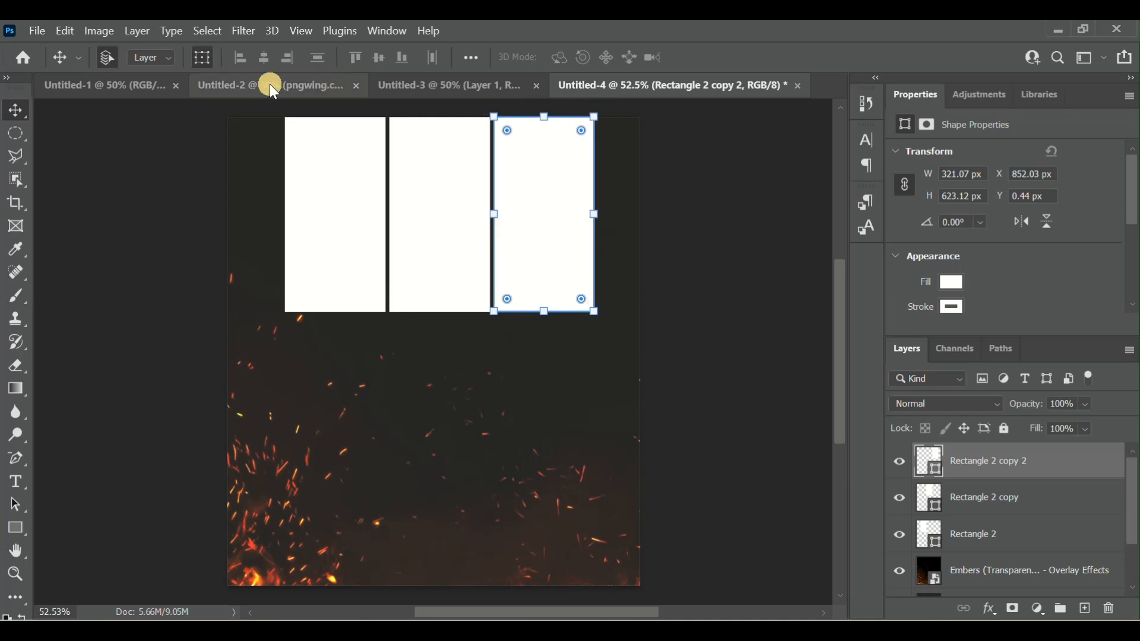
# - Hide the transform controls and nudge all three white rectangles together to about X 158 px, Y -86 px
pyautogui.click(207, 57)
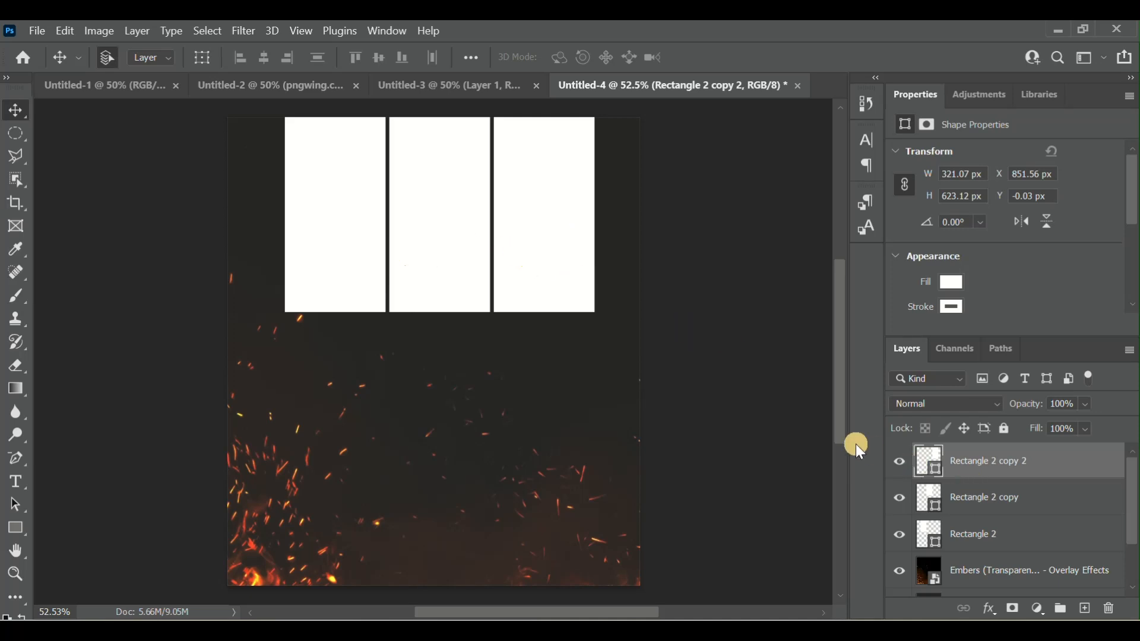
pyautogui.keyDown('ctrl'); pyautogui.click(1013, 505); pyautogui.keyUp('ctrl')
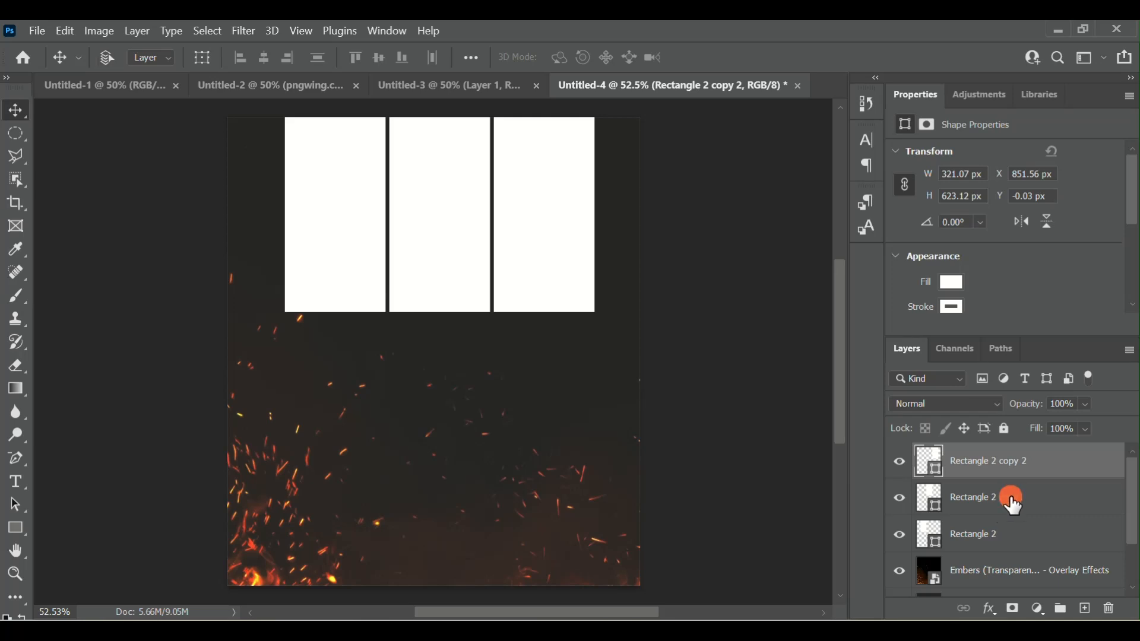
pyautogui.keyDown('ctrl'); pyautogui.click(1017, 543); pyautogui.keyUp('ctrl')
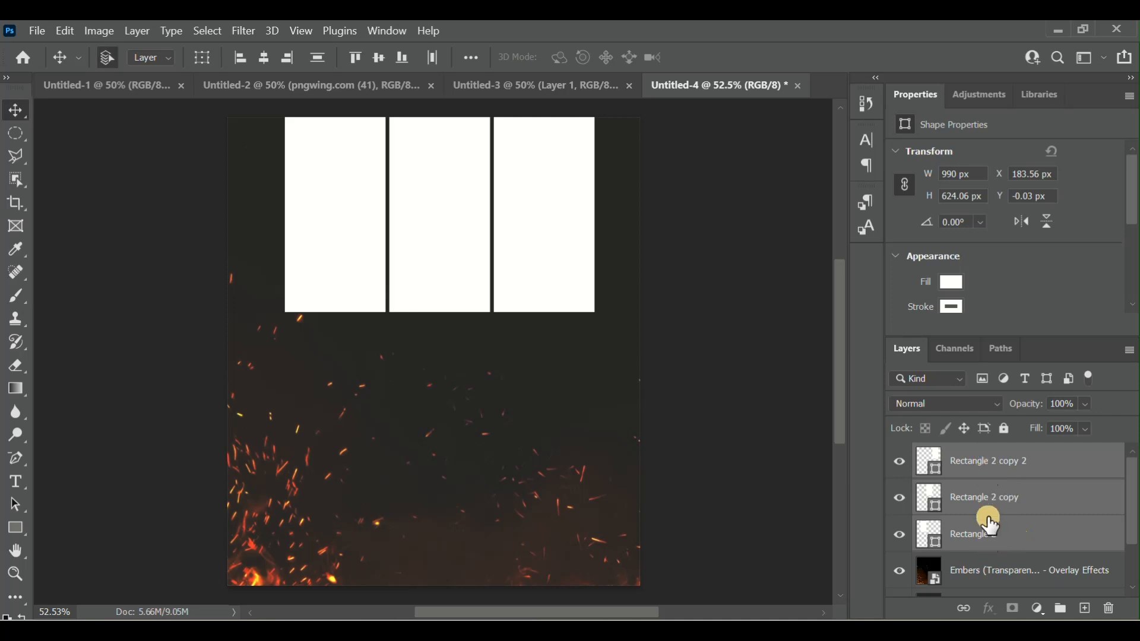
pyautogui.press('Up')
pyautogui.press('Up')
pyautogui.press('Up')
pyautogui.press('Up')
pyautogui.press('Up')
pyautogui.press('Up')
pyautogui.press('Up')
pyautogui.press('Up')
pyautogui.press('Up')
pyautogui.press('Up')
pyautogui.press('Up')
pyautogui.press('Up')
pyautogui.press('Up')
pyautogui.press('Up')
pyautogui.press('Up')
pyautogui.press('Up')
pyautogui.press('Up')
pyautogui.press('Up')
pyautogui.press('Up')
pyautogui.press('Up')
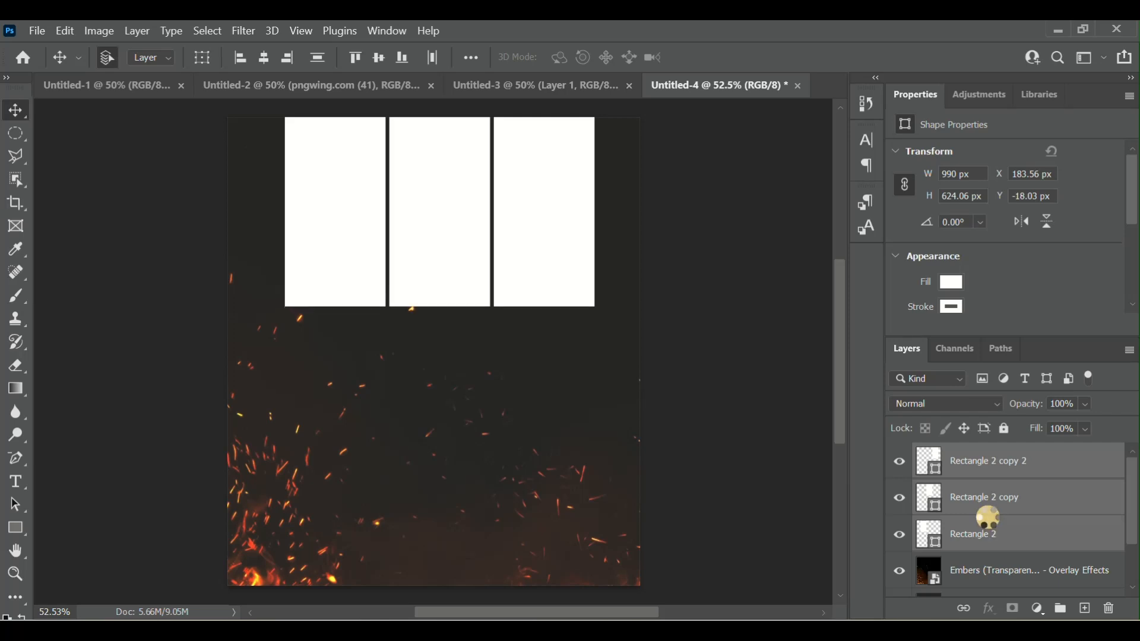
pyautogui.press('Up')
pyautogui.press('Up')
pyautogui.press('Up')
pyautogui.press('Up')
pyautogui.press('Up')
pyautogui.press('Up')
pyautogui.press('Up')
pyautogui.press('Up')
pyautogui.press('Up')
pyautogui.press('Up')
pyautogui.press('Up')
pyautogui.press('Up')
pyautogui.press('Up')
pyautogui.press('Up')
pyautogui.press('Up')
pyautogui.press('Up')
pyautogui.press('Up')
pyautogui.press('Up')
pyautogui.press('Up')
pyautogui.press('Up')
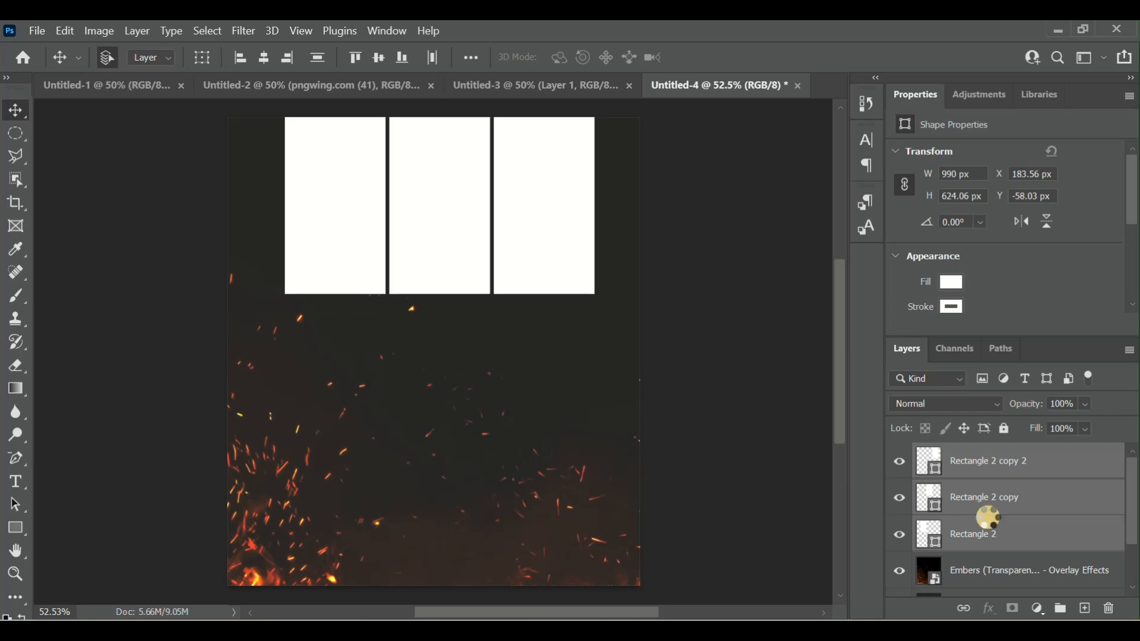
pyautogui.press('Up')
pyautogui.press('Up')
pyautogui.press('Up')
pyautogui.press('Up')
pyautogui.press('Left')
pyautogui.press('Left')
pyautogui.press('Left')
pyautogui.press('Left')
pyautogui.press('Left')
pyautogui.press('Left')
pyautogui.press('Left')
pyautogui.press('Left')
pyautogui.press('Left')
pyautogui.press('Left')
pyautogui.press('Left')
pyautogui.press('Left')
pyautogui.press('Left')
pyautogui.press('Left')
pyautogui.press('Left')
pyautogui.press('Left')
pyautogui.press('Left')
pyautogui.press('Left')
pyautogui.press('Left')
pyautogui.press('Left')
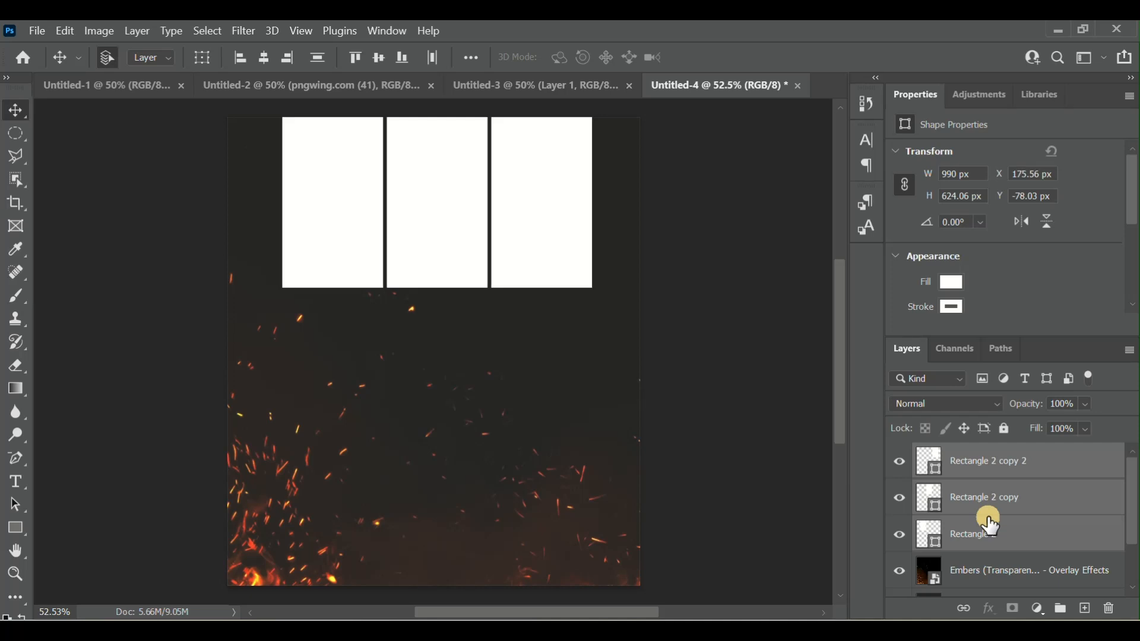
pyautogui.press('Left')
pyautogui.press('Left')
pyautogui.press('Left')
pyautogui.press('Left')
pyautogui.press('Left')
pyautogui.press('Left')
pyautogui.press('Up')
pyautogui.press('Up')
pyautogui.press('Up')
pyautogui.press('Up')
pyautogui.press('Up')
pyautogui.press('Up')
pyautogui.press('Up')
pyautogui.press('Up')
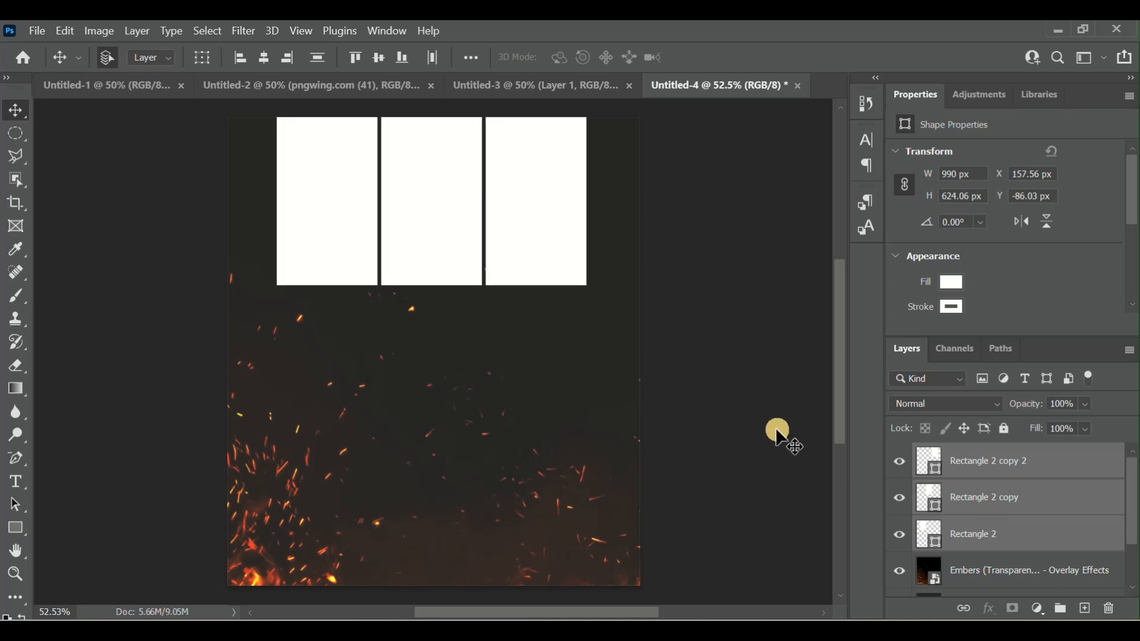
# - Select the first white rectangle's layer and place the IMG-20230602-WA0015 photo from the tutorials folder directly above it
pyautogui.click(322, 185)
pyautogui.click(1008, 461)
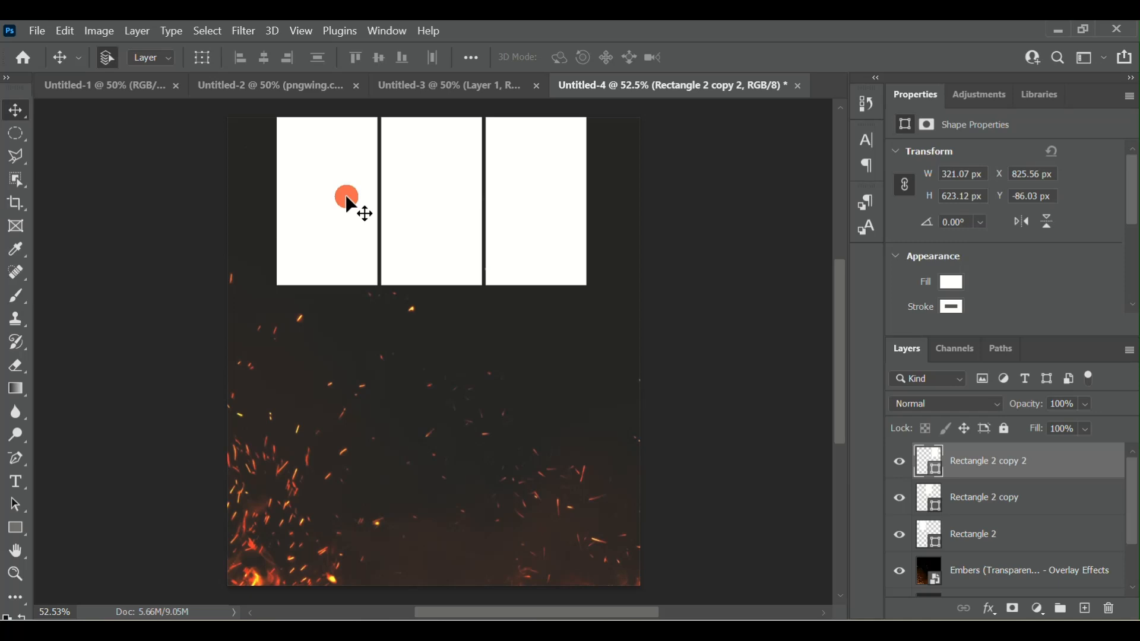
pyautogui.click(348, 200)
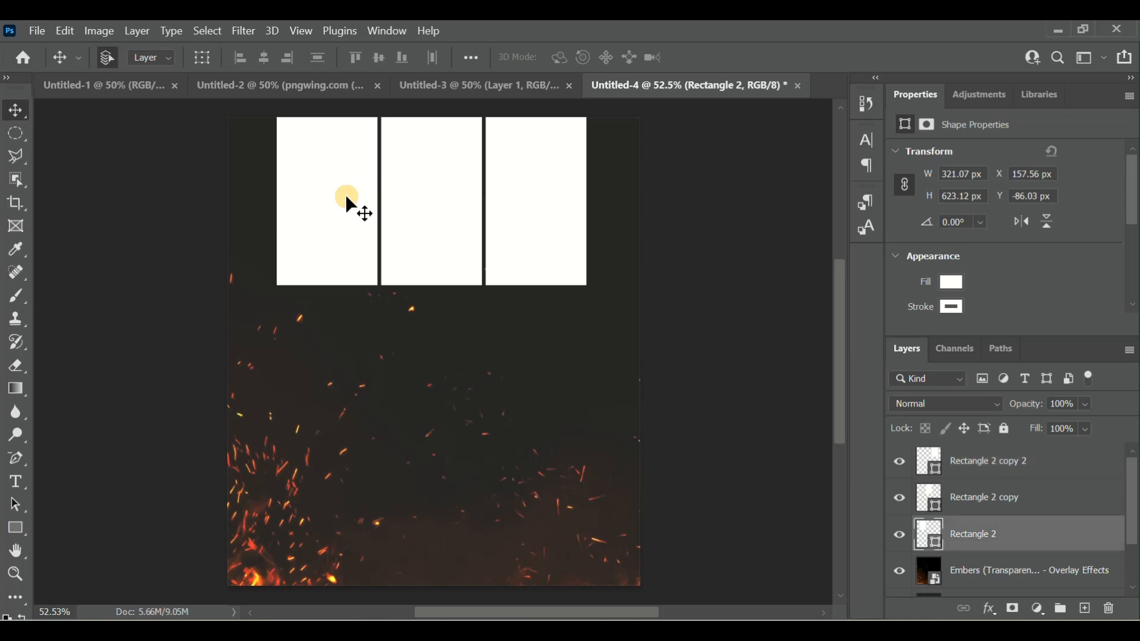
pyautogui.click(606, 611)
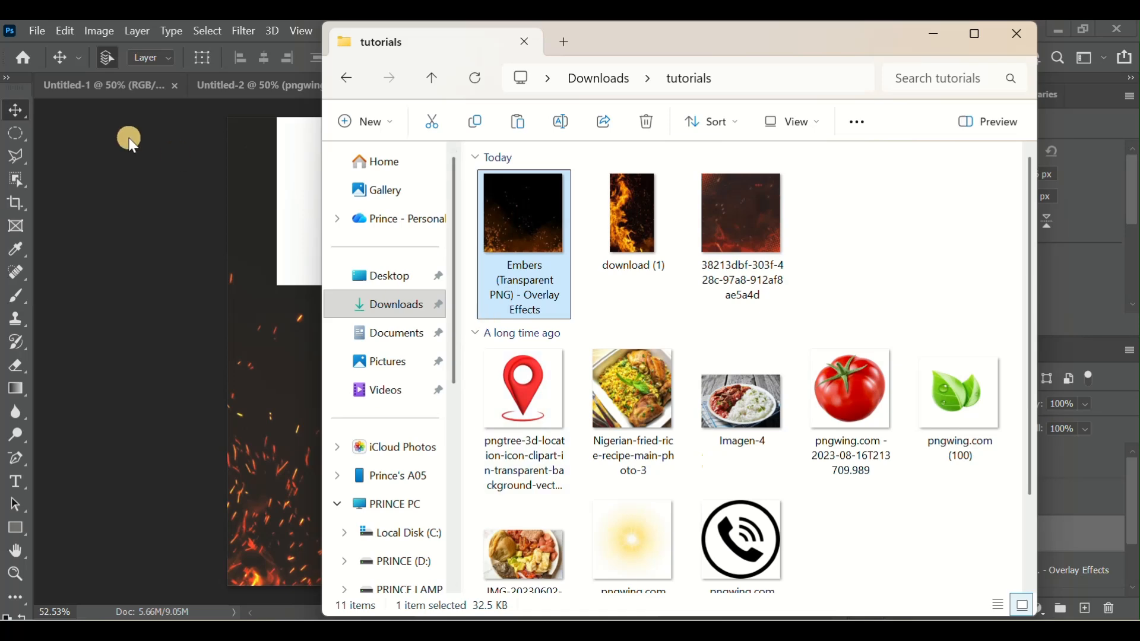
pyautogui.click(42, 31)
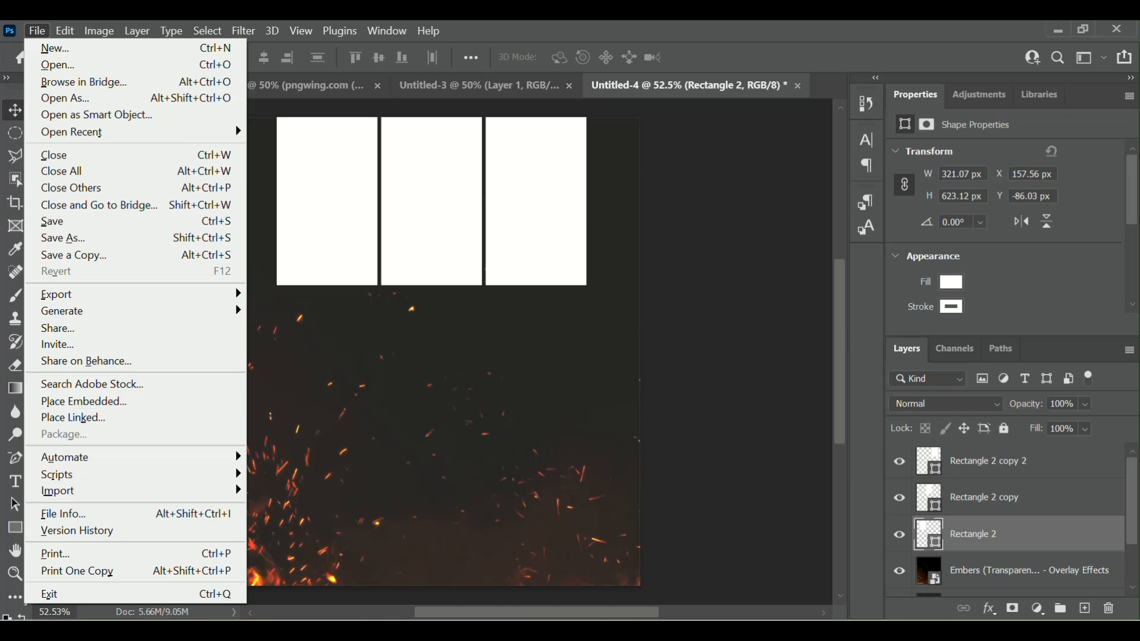
pyautogui.hotkey('alt', 'Tab')
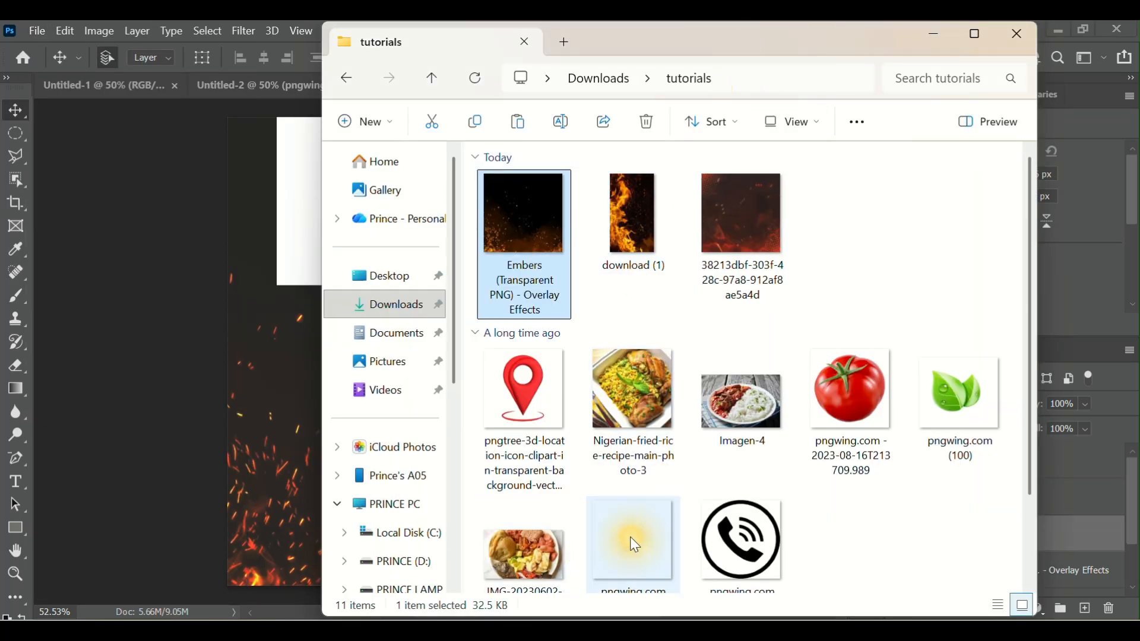
pyautogui.scroll(-1, 705, 493)
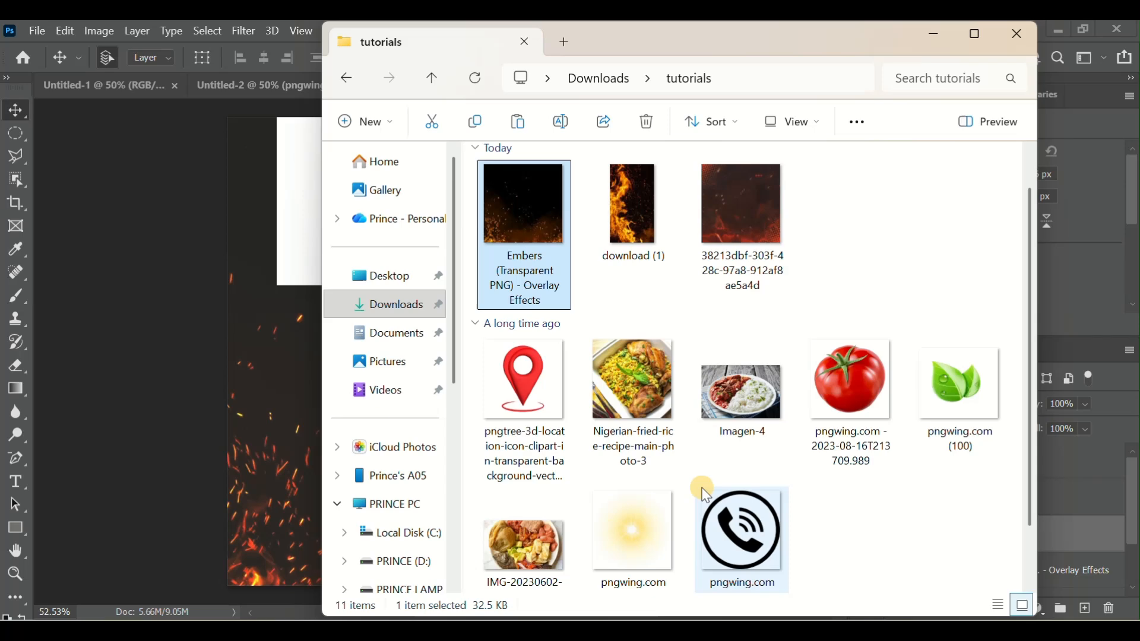
pyautogui.click(534, 556)
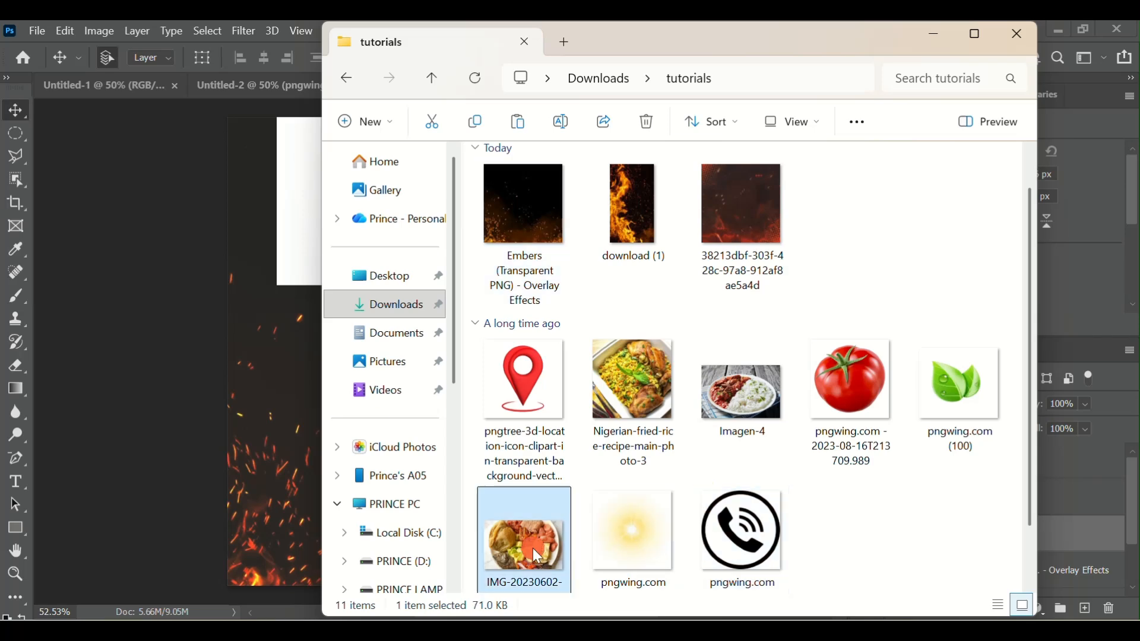
pyautogui.moveTo(532, 548); pyautogui.dragTo(291, 391)
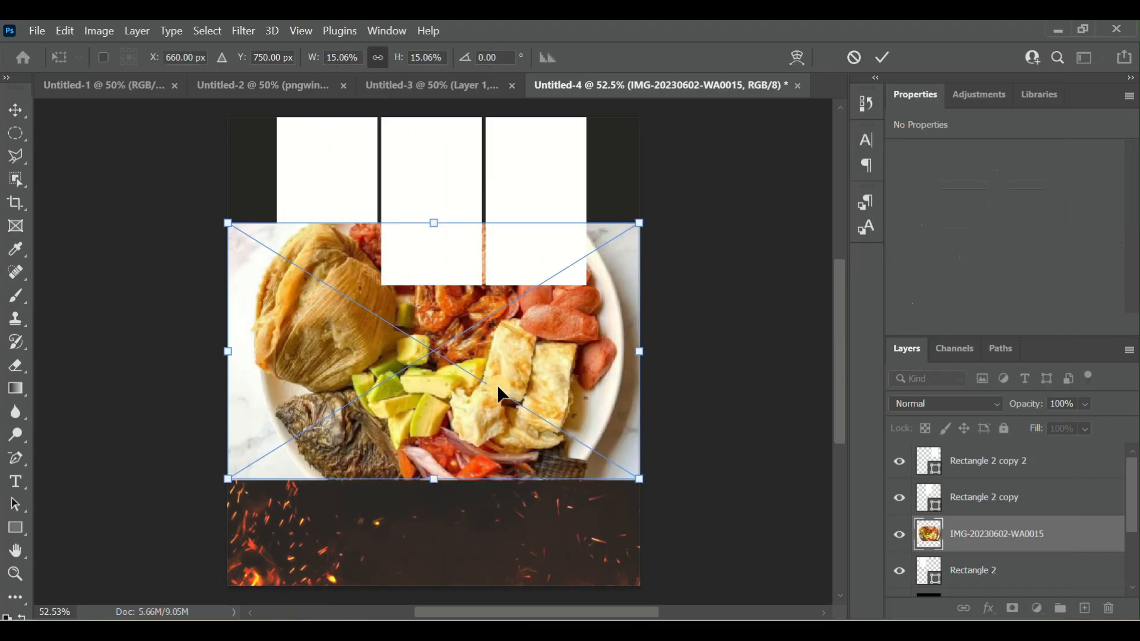
# - Scale the placed plate photo to about 11.76% and position it over the first rectangle at about X -112 px, Y -60 px
pyautogui.moveTo(499, 389); pyautogui.dragTo(403, 260)
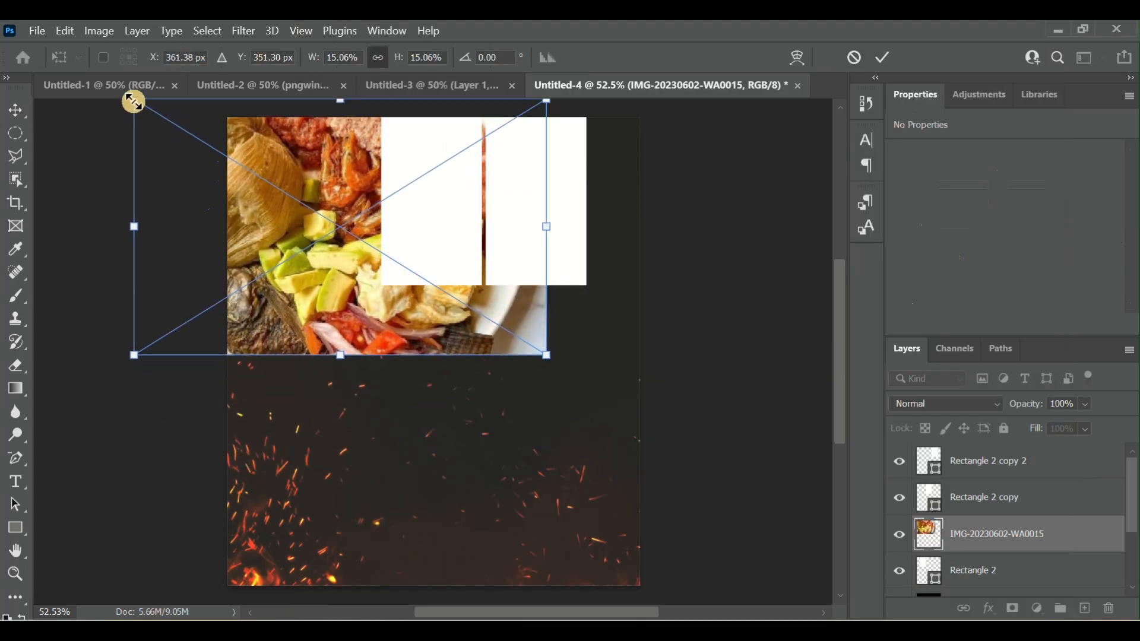
pyautogui.moveTo(134, 102); pyautogui.dragTo(224, 149)
pyautogui.moveTo(349, 215); pyautogui.dragTo(330, 169)
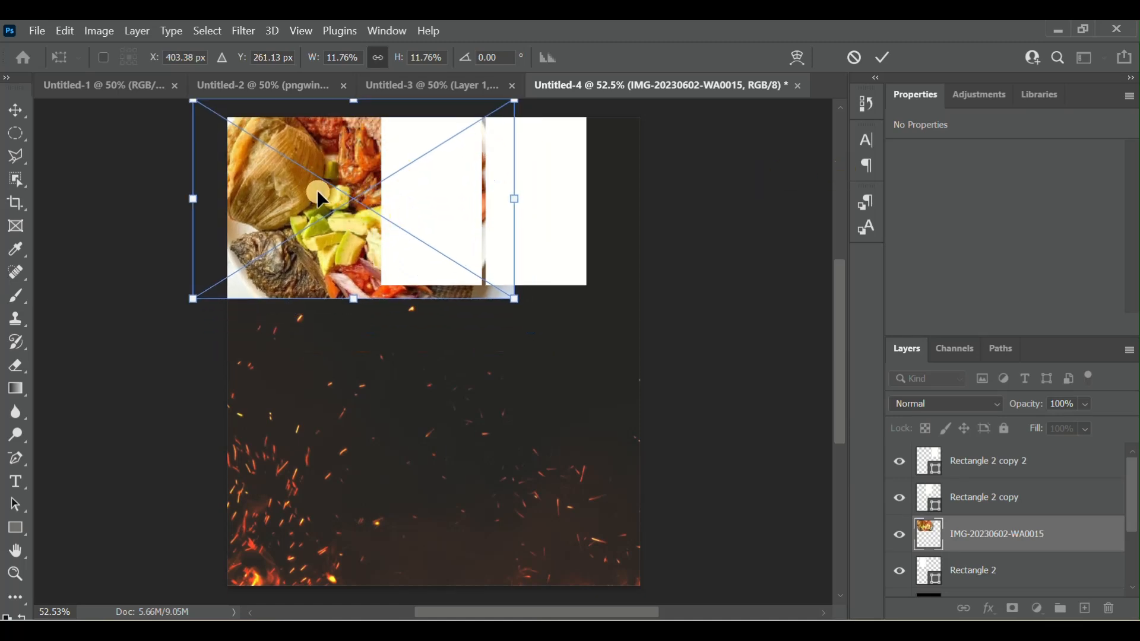
pyautogui.click(883, 59)
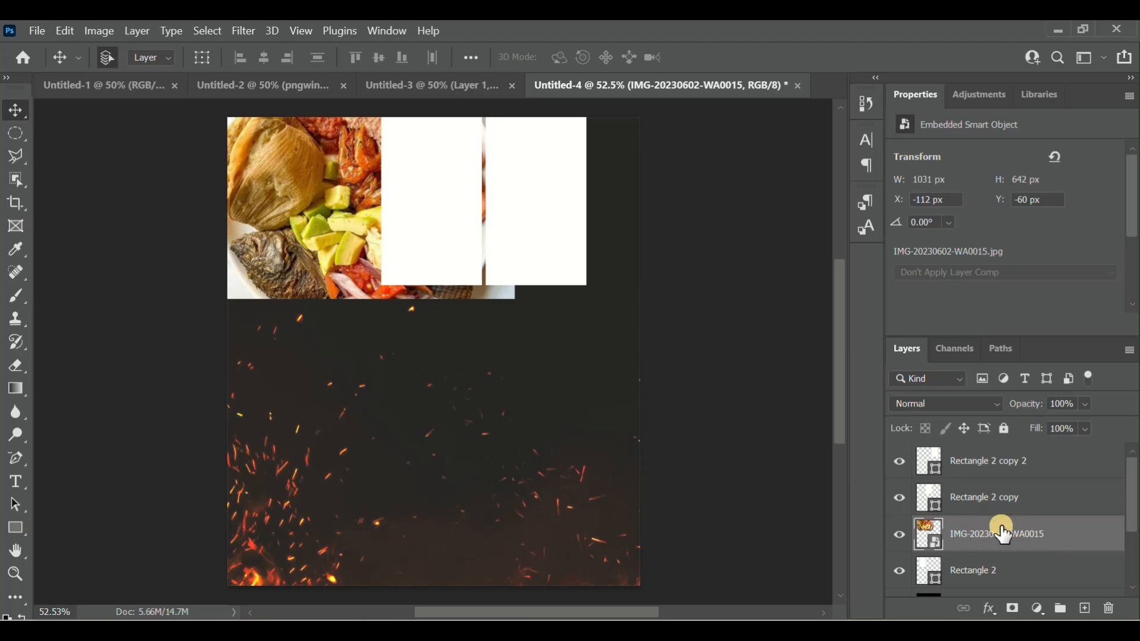
# - Clip the plate photo to the first rectangle and shift it to about X 0 px, Y -86 px
pyautogui.rightClick(1061, 539)
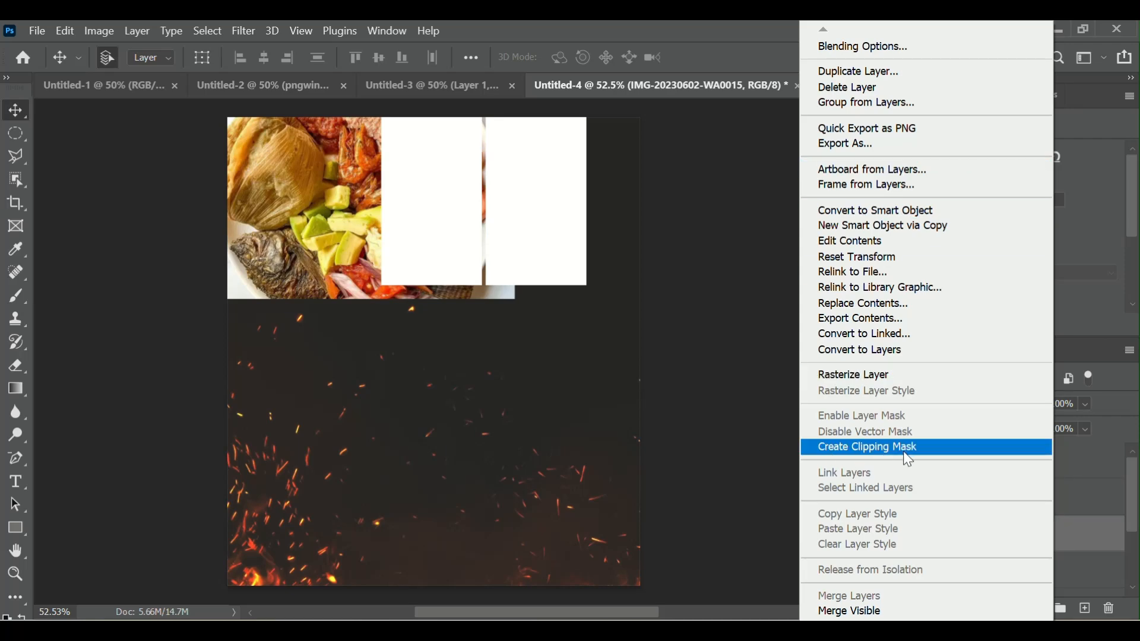
pyautogui.click(921, 451)
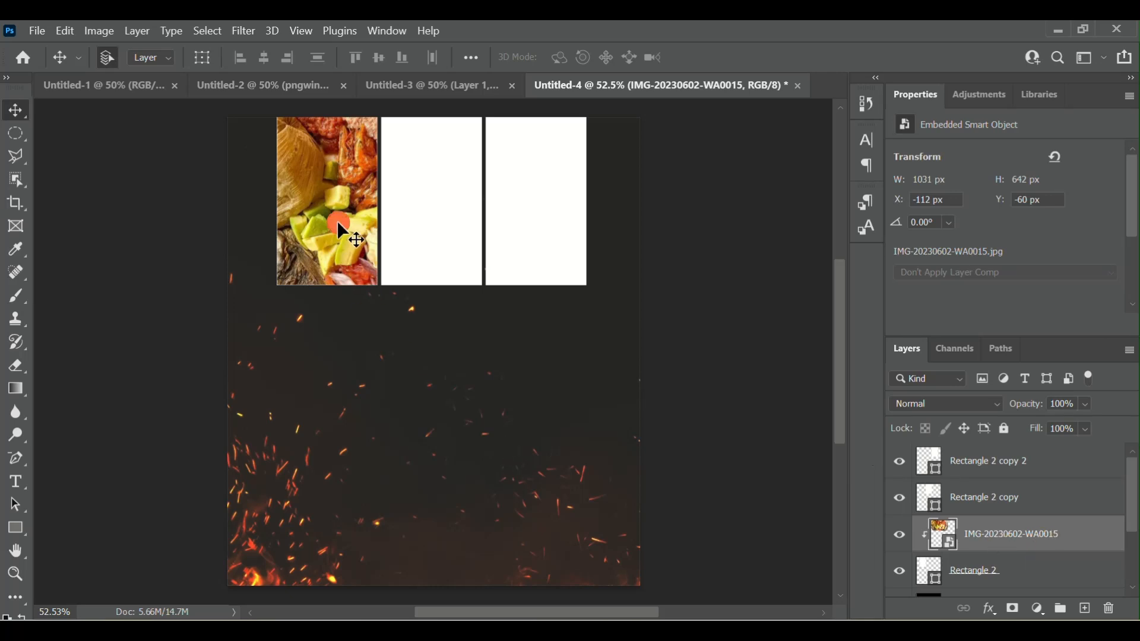
pyautogui.moveTo(337, 220); pyautogui.dragTo(378, 252)
pyautogui.moveTo(331, 234); pyautogui.dragTo(378, 225)
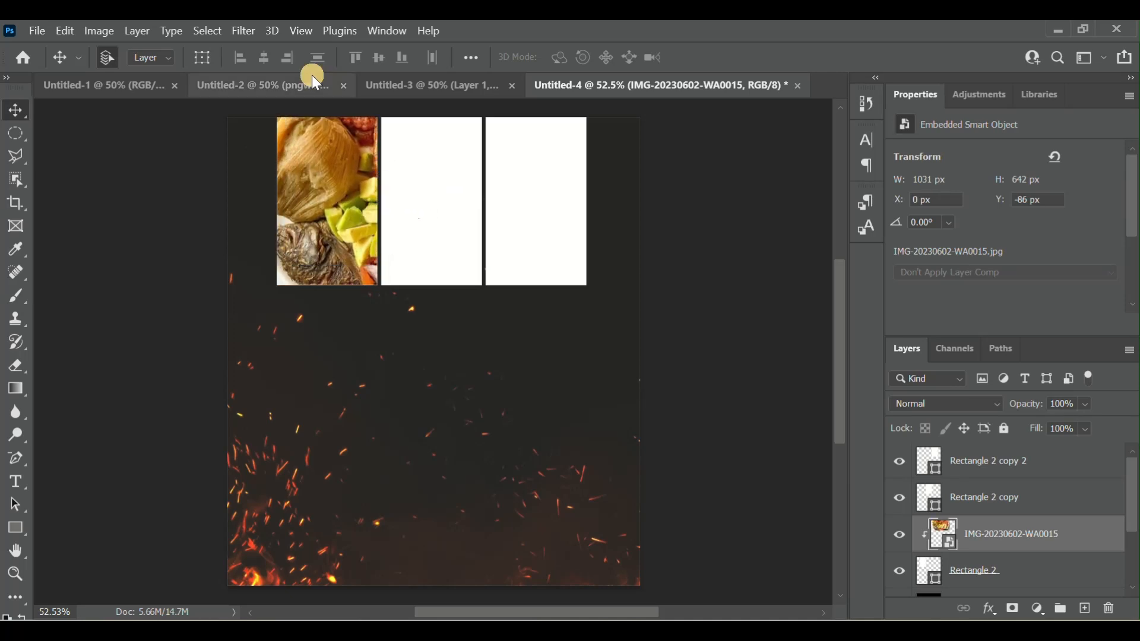
# - Show the transform controls, scale the clipped plate photo to about 10.15% and position it at about X 0 px, Y -17 px
pyautogui.click(205, 60)
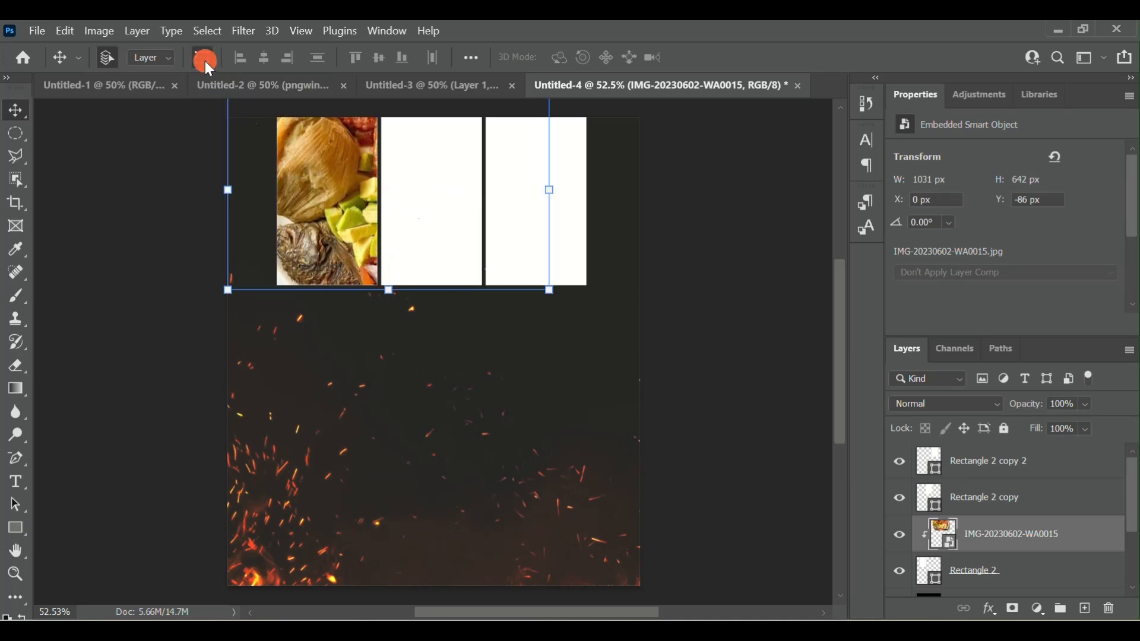
pyautogui.moveTo(231, 289); pyautogui.dragTo(280, 254)
pyautogui.moveTo(365, 197); pyautogui.dragTo(316, 231)
pyautogui.moveTo(504, 285); pyautogui.dragTo(506, 289)
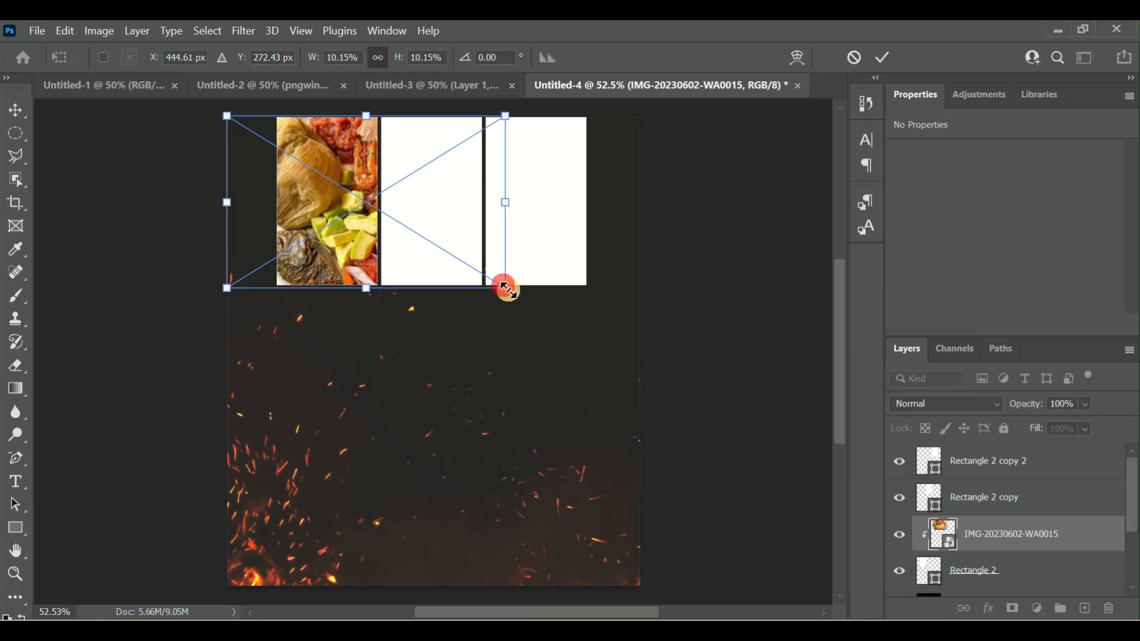
pyautogui.moveTo(313, 228)
pyautogui.mouseDown()
pyautogui.moveTo(322, 225)
pyautogui.moveTo(309, 229)
pyautogui.mouseUp()
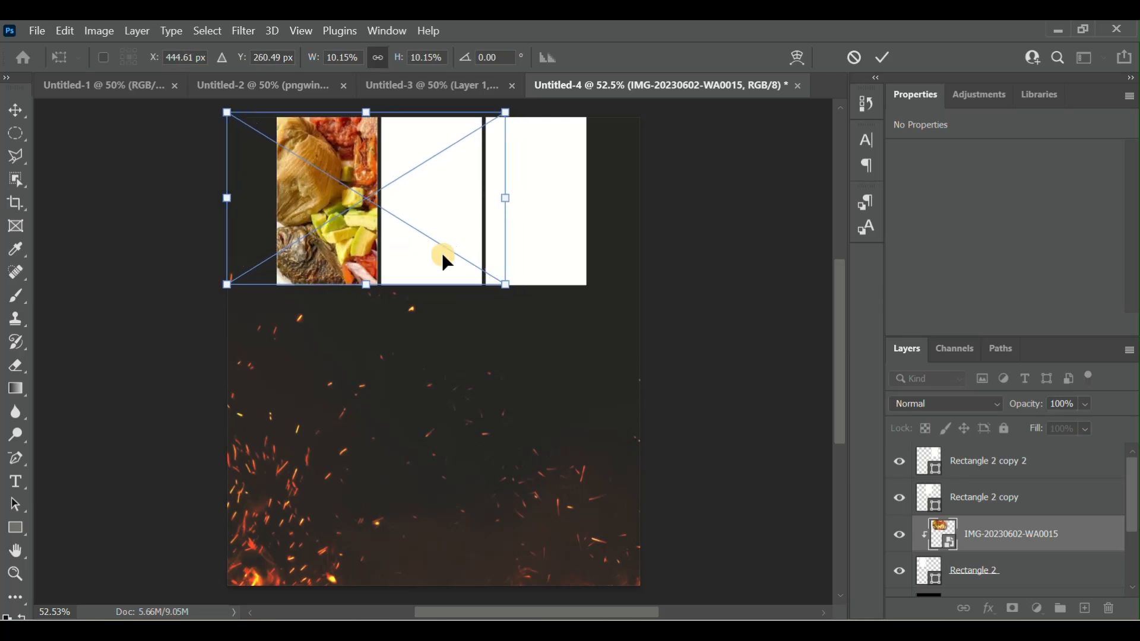
pyautogui.click(881, 69)
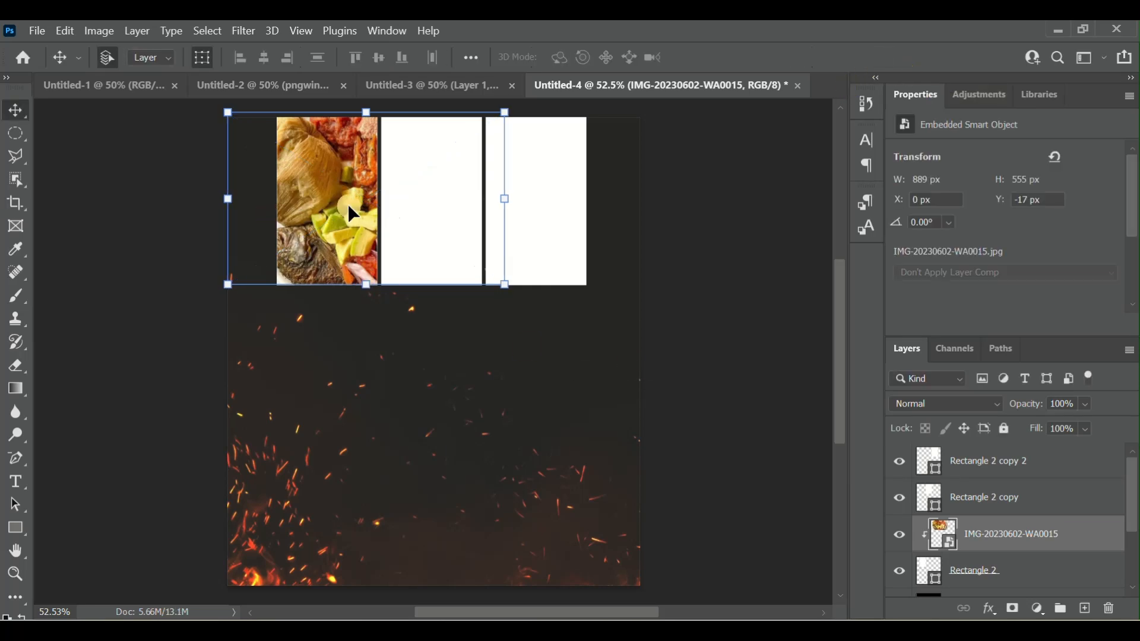
pyautogui.click(721, 266)
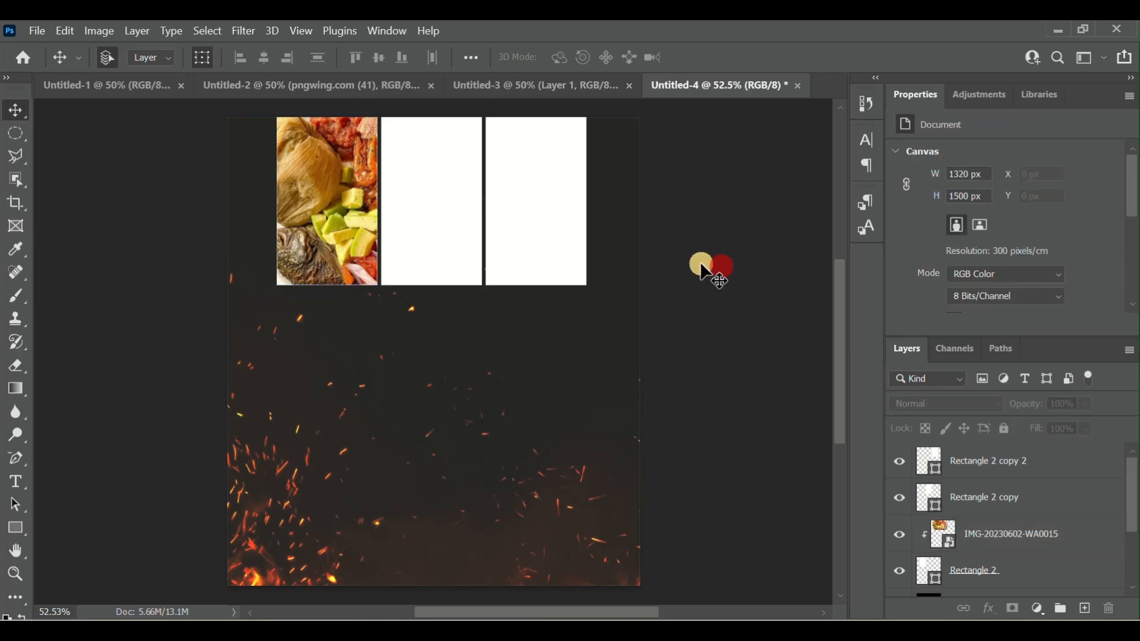
# - Place the Imagen-4 photo above the middle rectangle's layer, scaled to about 1018 × 682 px at about X 264 px, Y -86 px
pyautogui.click(433, 252)
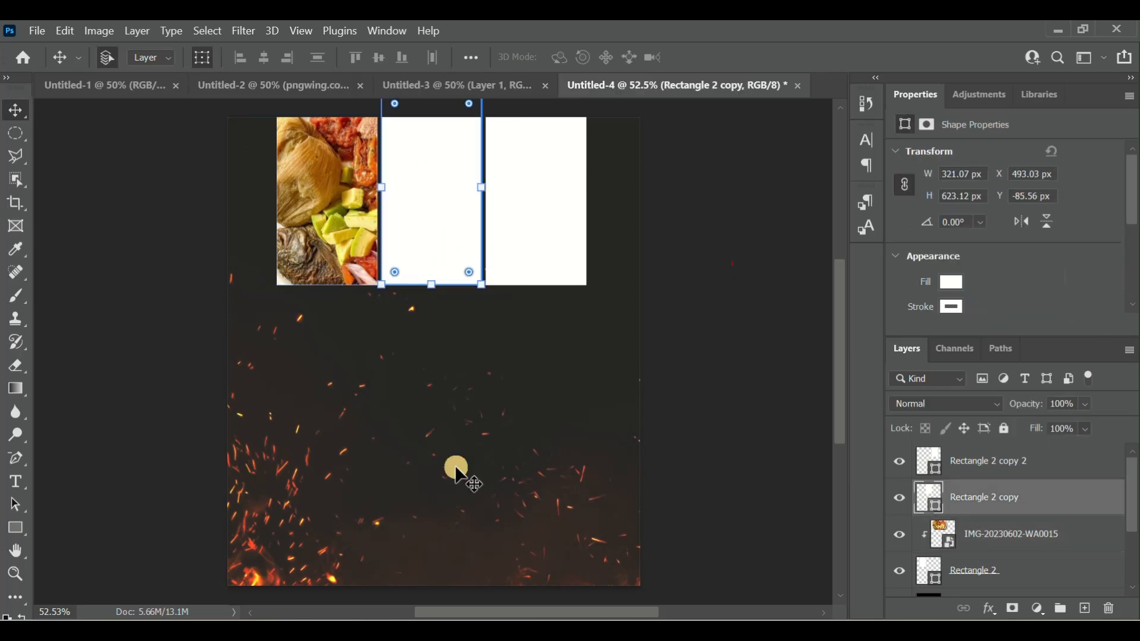
pyautogui.moveTo(592, 631)
pyautogui.click(613, 562)
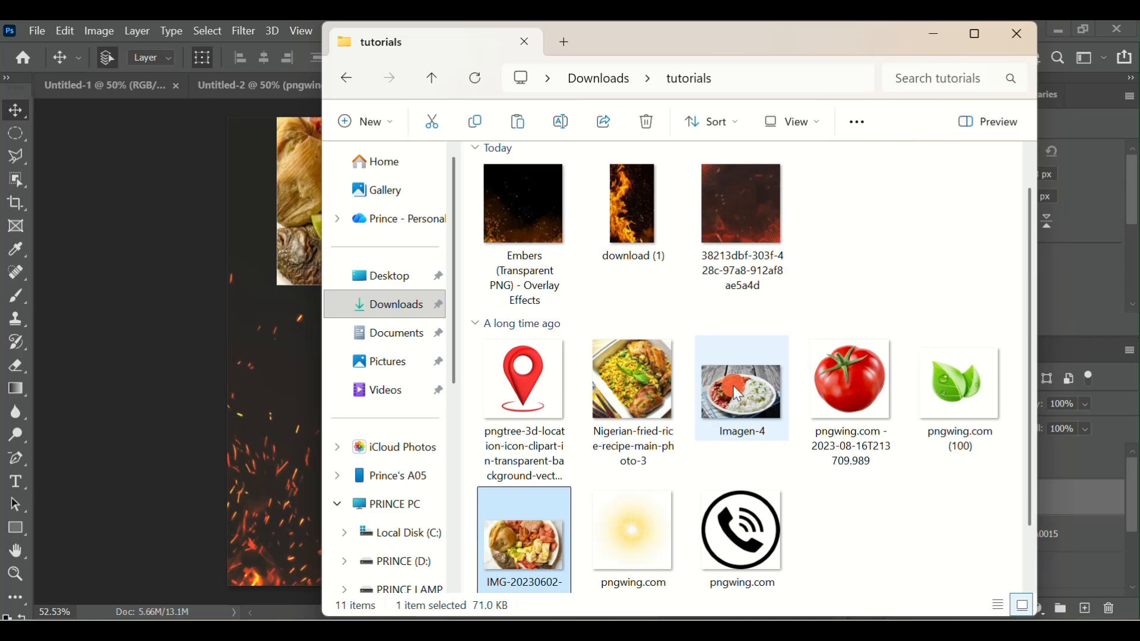
pyautogui.moveTo(733, 386); pyautogui.dragTo(427, 288)
pyautogui.moveTo(640, 488); pyautogui.dragTo(544, 426)
pyautogui.moveTo(368, 325); pyautogui.dragTo(452, 202)
pyautogui.click(884, 57)
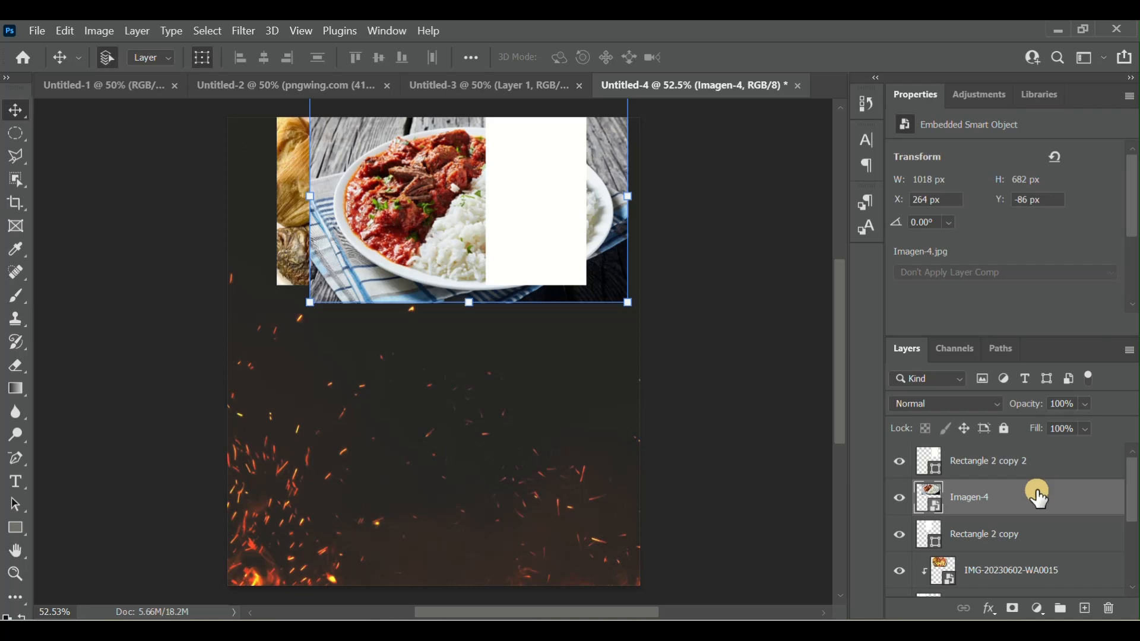
# - Clip the Imagen-4 photo to the middle rectangle and nudge it slightly up and left within the frame
pyautogui.rightClick(1042, 502)
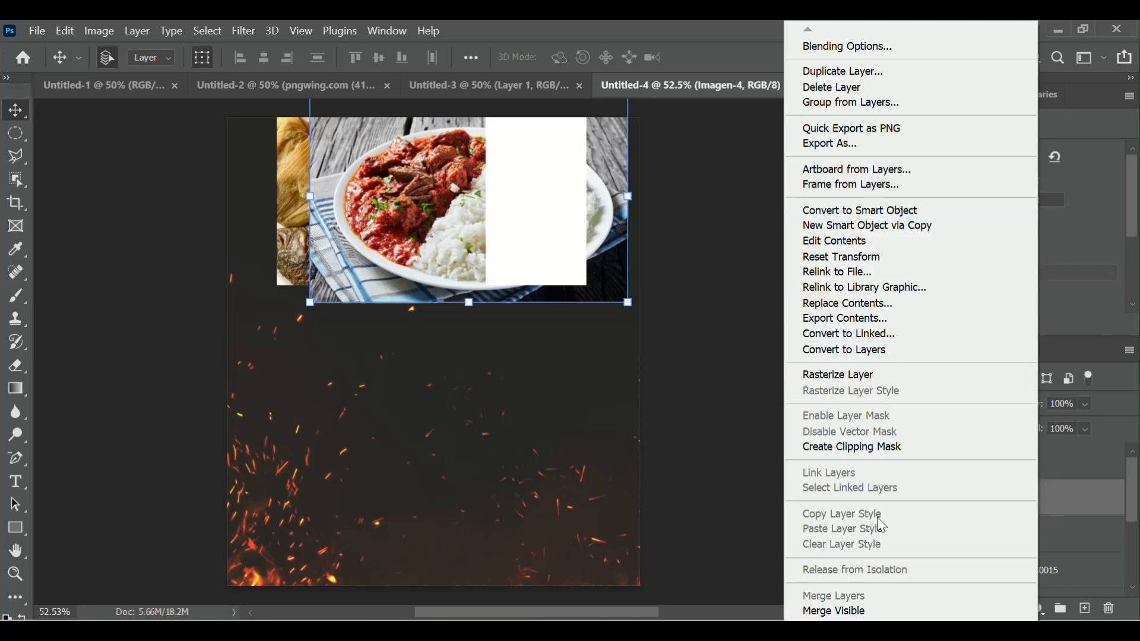
pyautogui.click(869, 450)
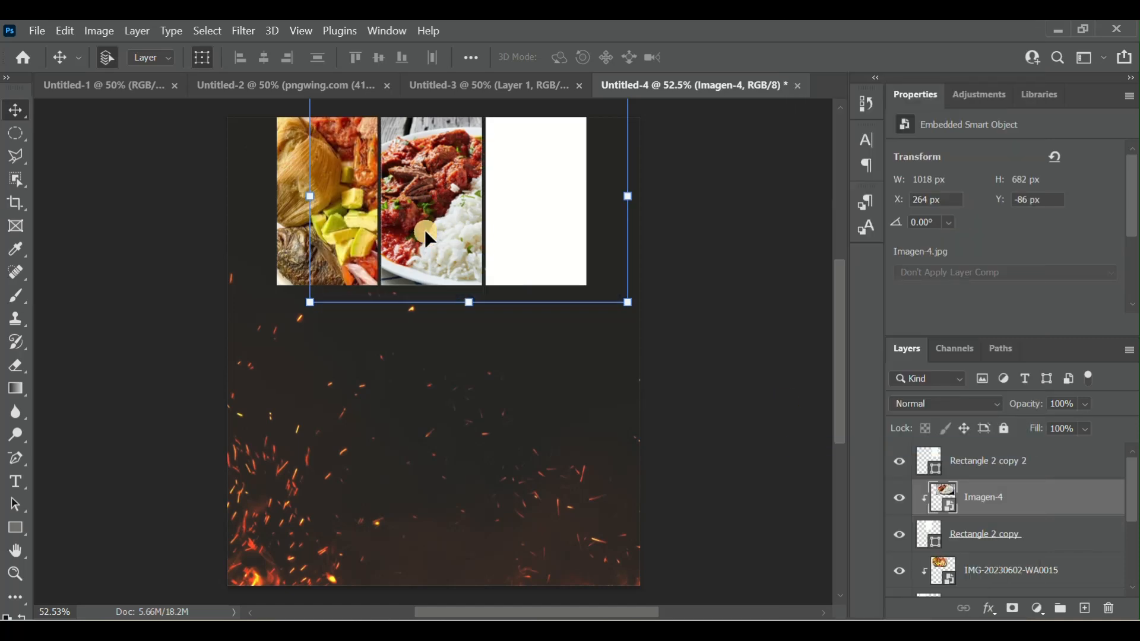
pyautogui.moveTo(428, 238)
pyautogui.mouseDown()
pyautogui.moveTo(461, 237)
pyautogui.moveTo(424, 241)
pyautogui.moveTo(424, 230)
pyautogui.mouseUp()
pyautogui.click(693, 264)
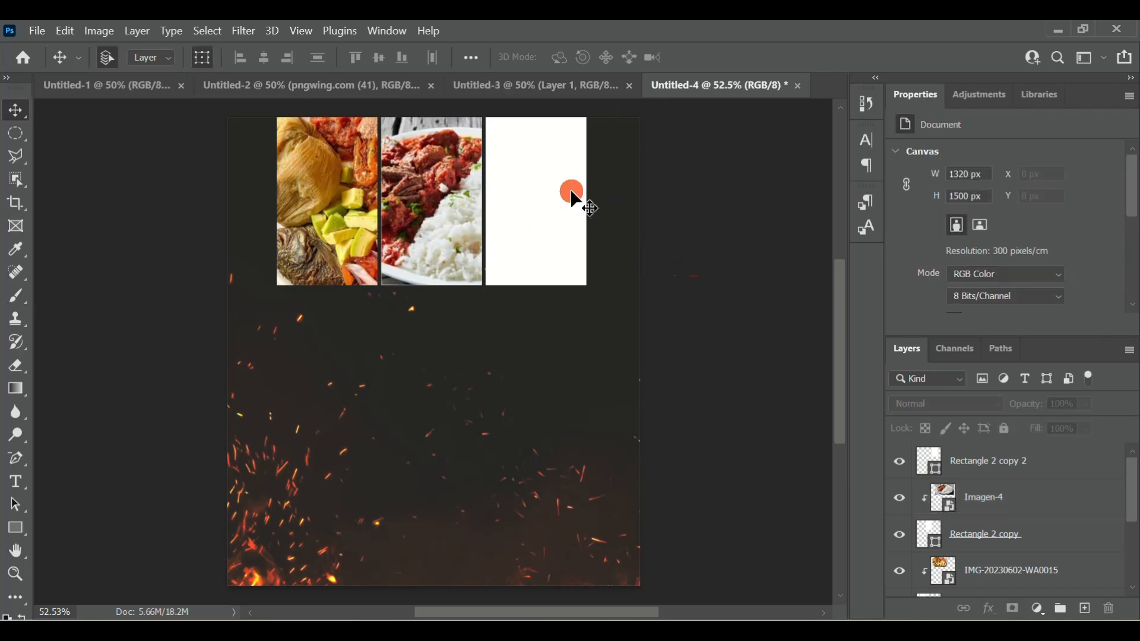
# - Place Nigerian-fried-rice-recipe-main-photo-3 above the third rectangle's layer, scaled to about 13.12% at about X 473 px, Y -83 px
pyautogui.click(573, 199)
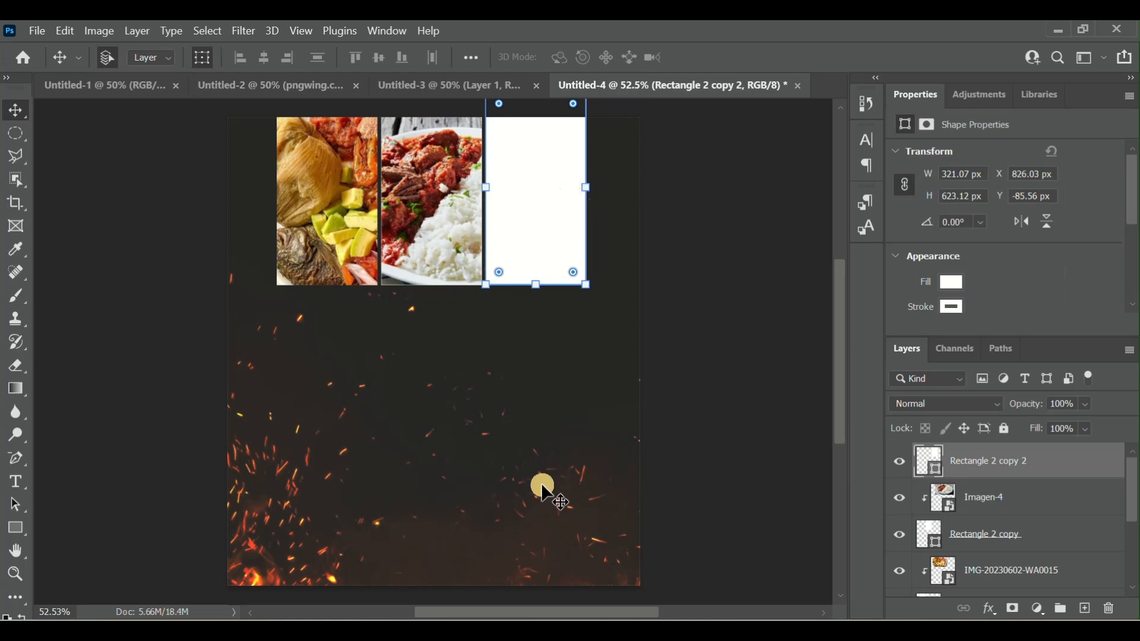
pyautogui.click(594, 613)
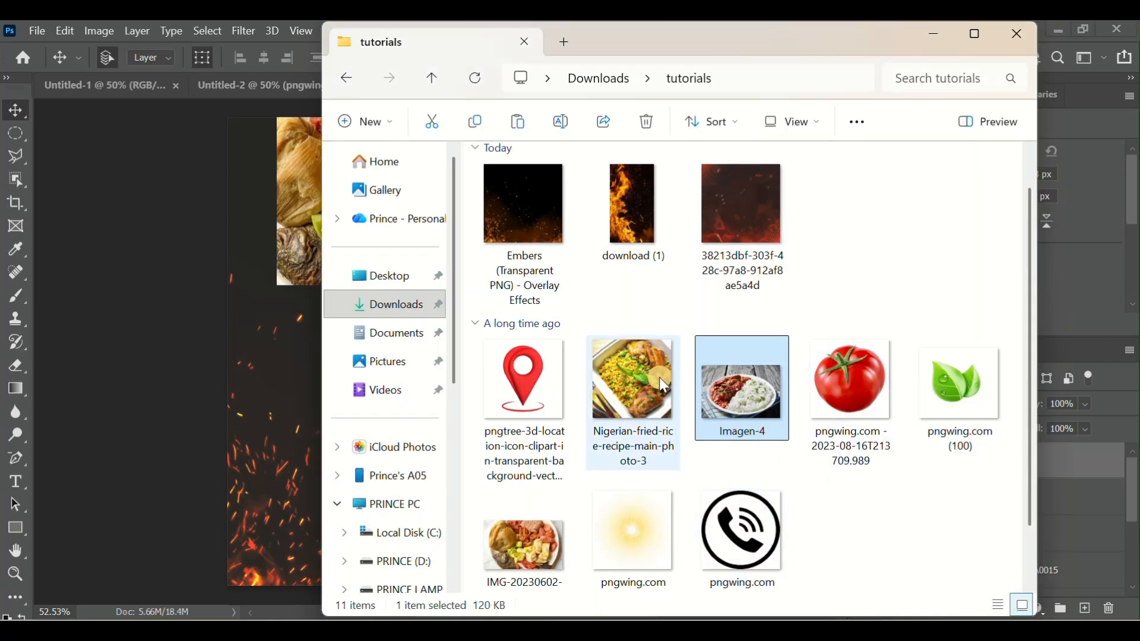
pyautogui.moveTo(636, 377); pyautogui.dragTo(375, 346)
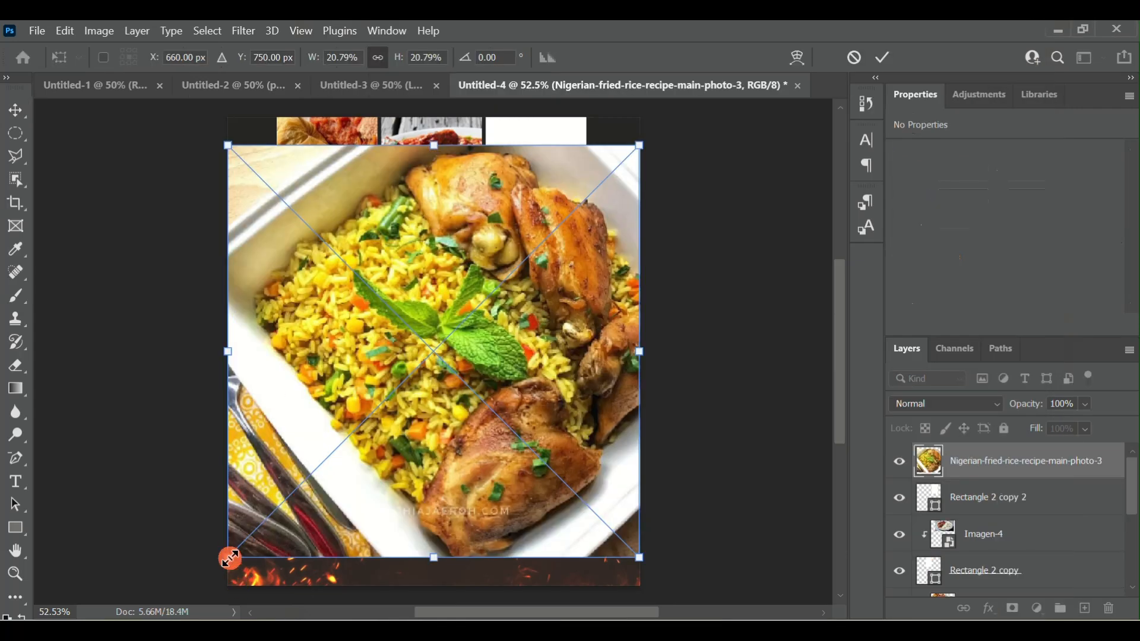
pyautogui.moveTo(231, 558); pyautogui.dragTo(356, 379)
pyautogui.moveTo(462, 326); pyautogui.dragTo(457, 273)
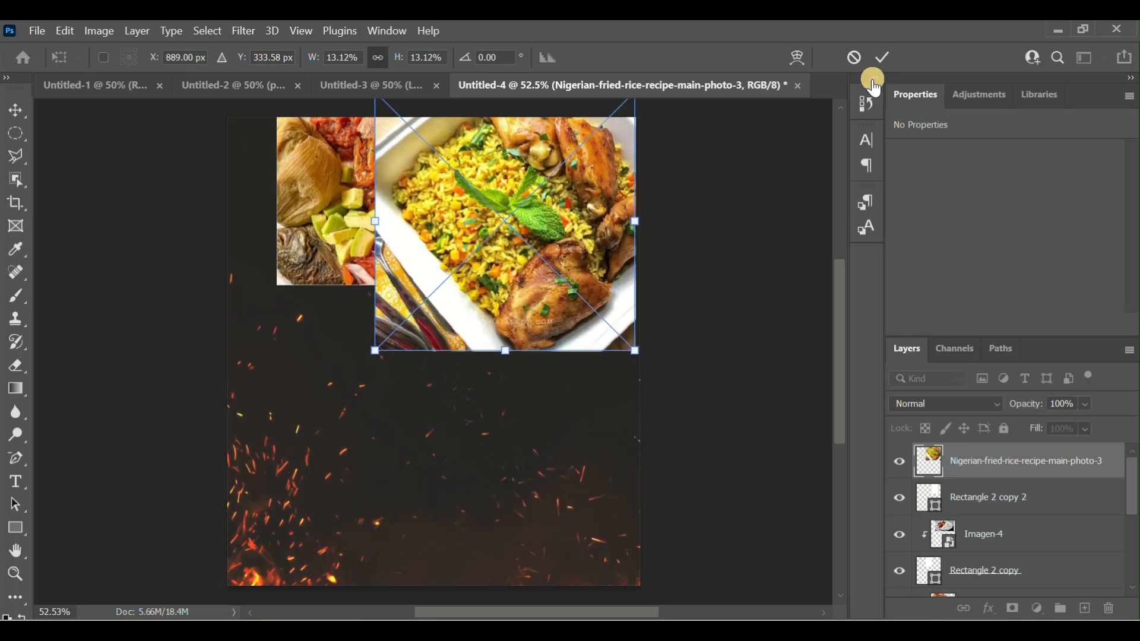
pyautogui.click(879, 55)
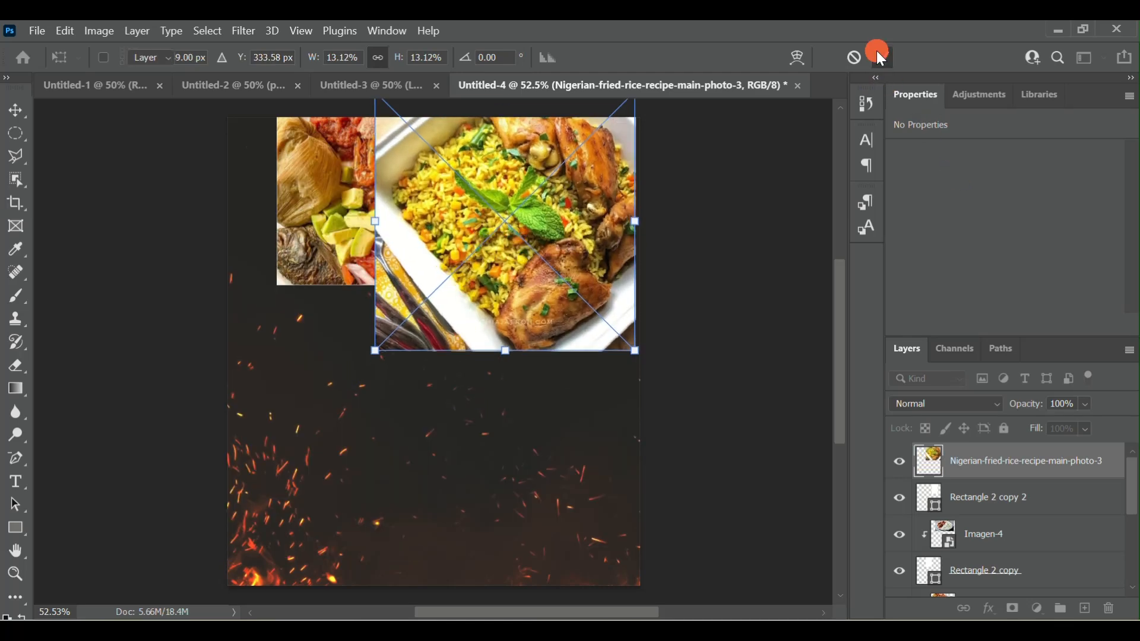
# - Clip the fried rice photo to the third rectangle and shift it to about X 493 px, Y -81 px
pyautogui.rightClick(1046, 470)
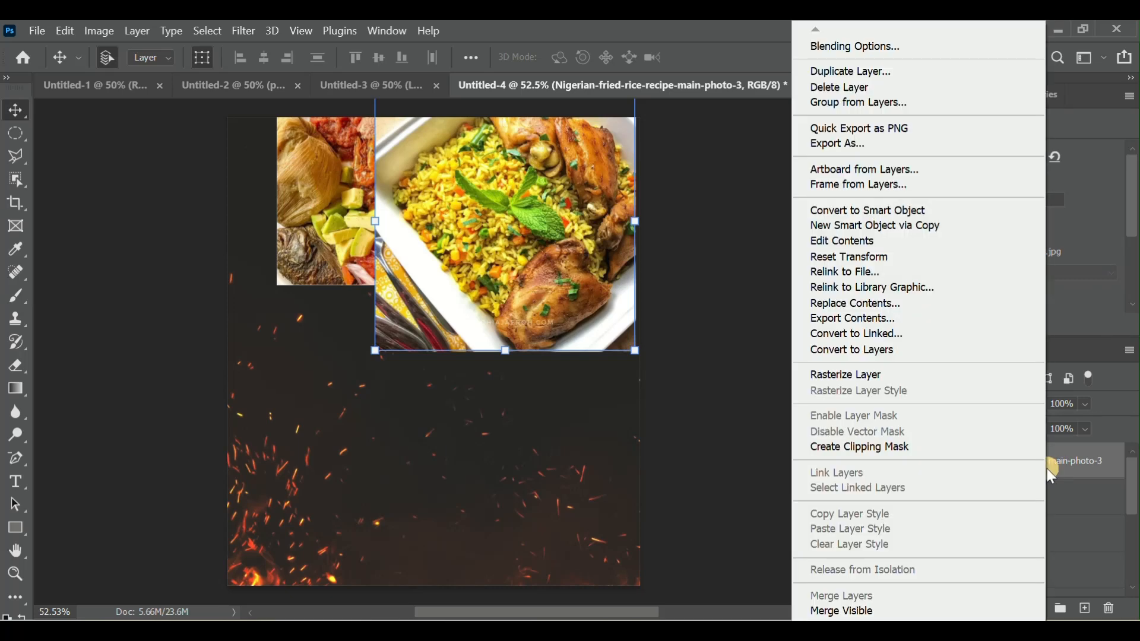
pyautogui.click(888, 460)
pyautogui.moveTo(523, 202)
pyautogui.mouseDown()
pyautogui.moveTo(527, 233)
pyautogui.moveTo(534, 203)
pyautogui.mouseUp()
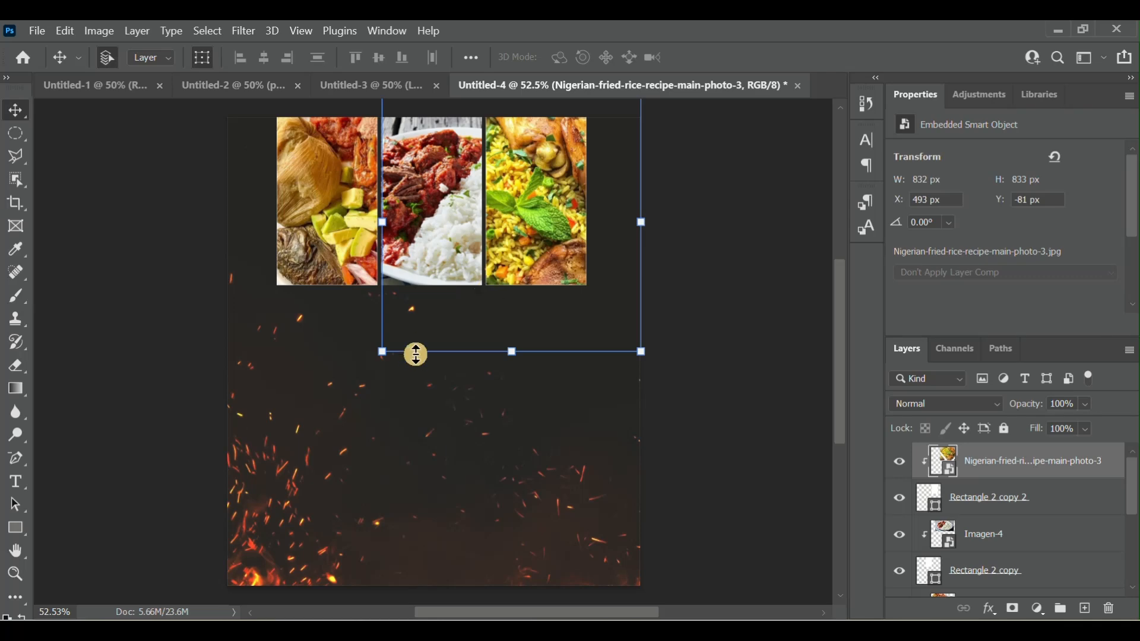
# - Enlarge the clipped fried rice photo to about 13.61%, shift it left and slightly down within the third frame, and deselect it
pyautogui.moveTo(383, 354)
pyautogui.mouseDown()
pyautogui.moveTo(326, 400)
pyautogui.moveTo(428, 319)
pyautogui.moveTo(373, 365)
pyautogui.mouseUp()
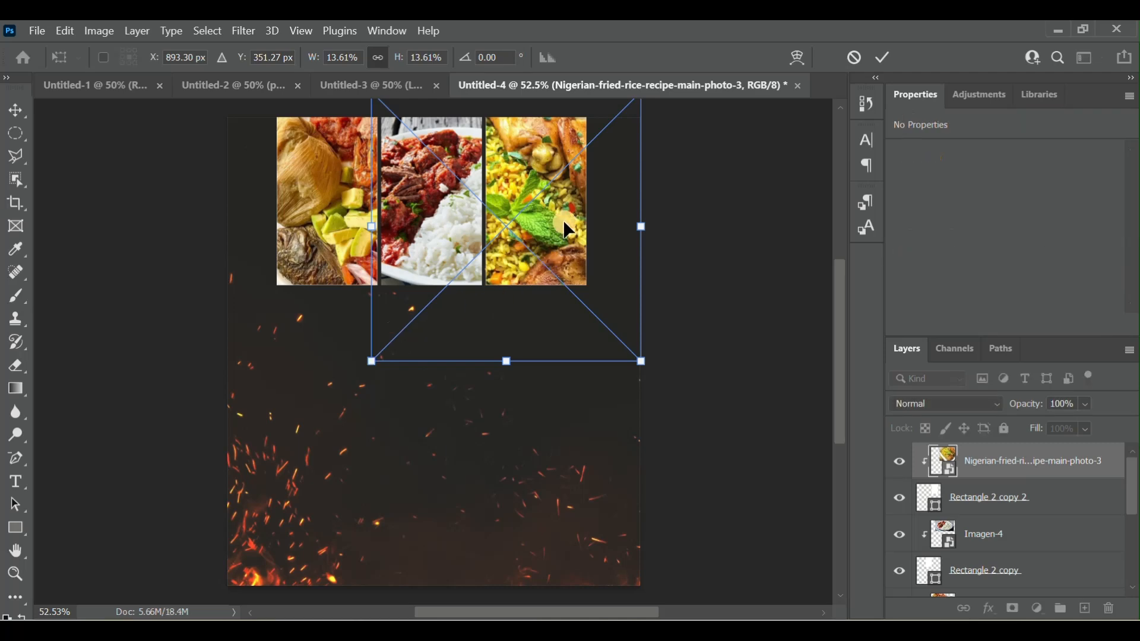
pyautogui.moveTo(564, 227)
pyautogui.mouseDown()
pyautogui.moveTo(571, 249)
pyautogui.moveTo(551, 219)
pyautogui.mouseUp()
pyautogui.click(885, 58)
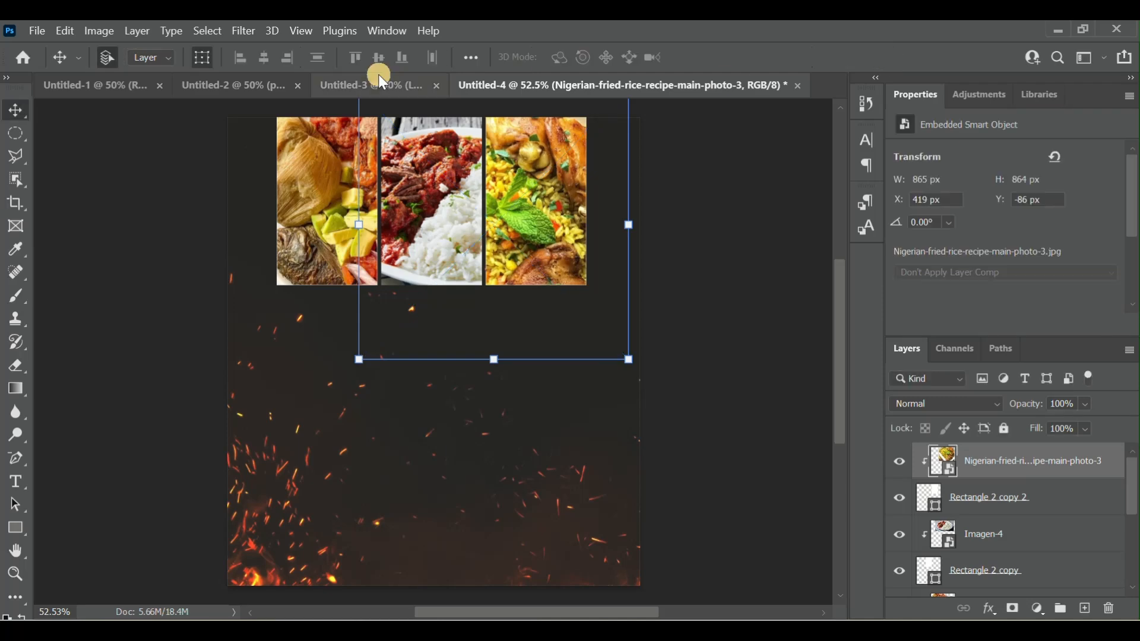
pyautogui.click(225, 62)
pyautogui.click(569, 229)
pyautogui.moveTo(565, 223); pyautogui.dragTo(554, 235)
pyautogui.click(699, 273)
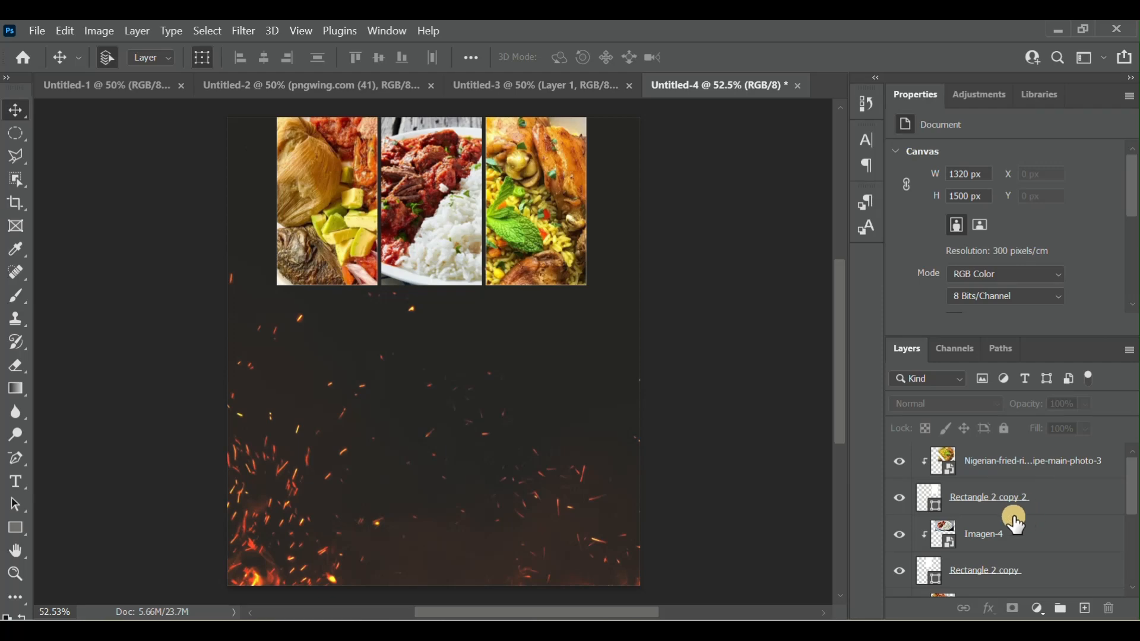
pyautogui.scroll(-3, 1013, 518)
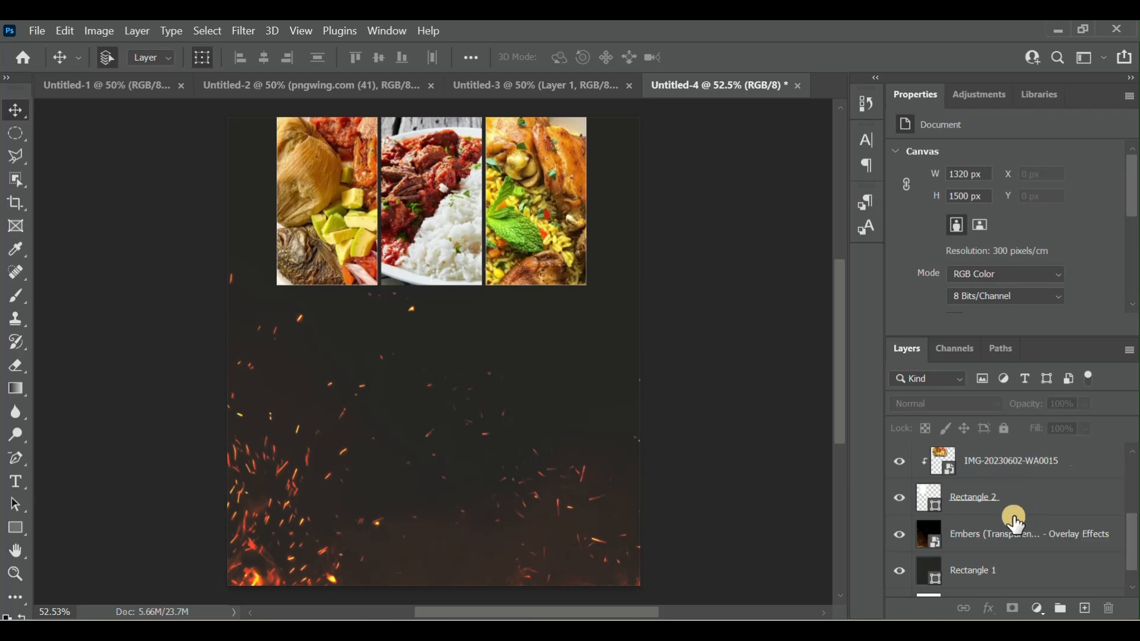
pyautogui.scroll(4, 1013, 518)
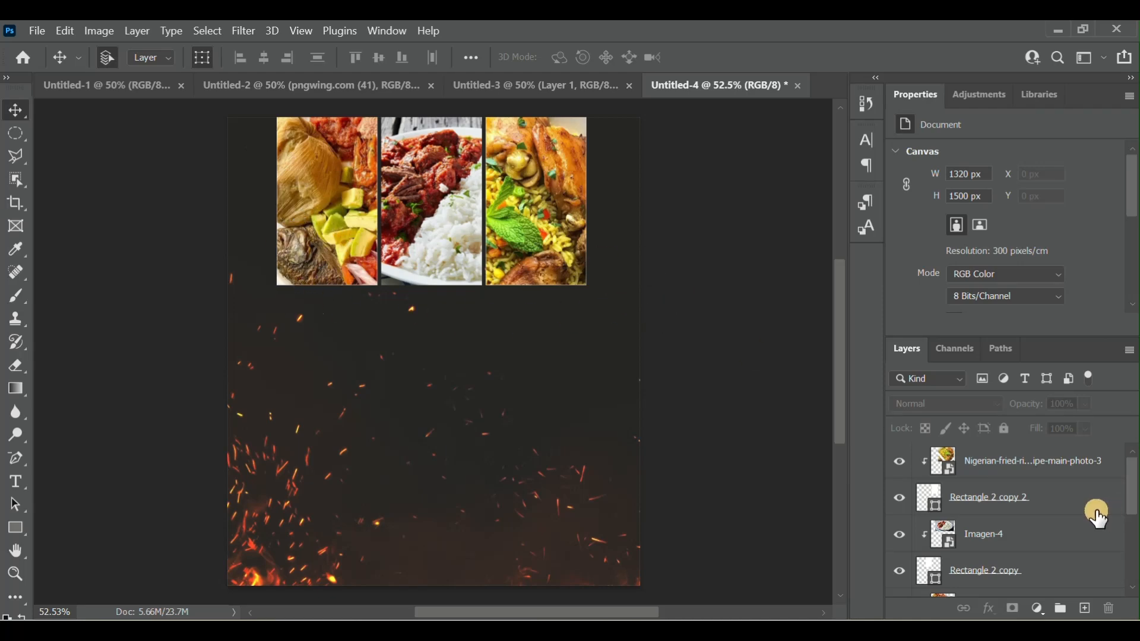
pyautogui.click(996, 474)
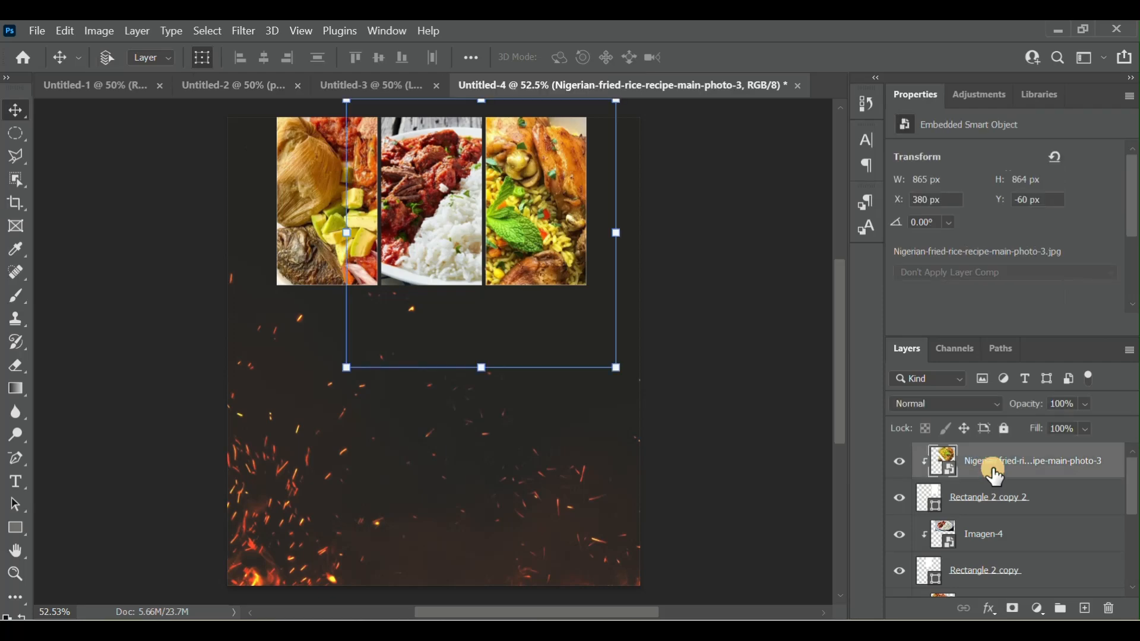
pyautogui.click(1070, 504)
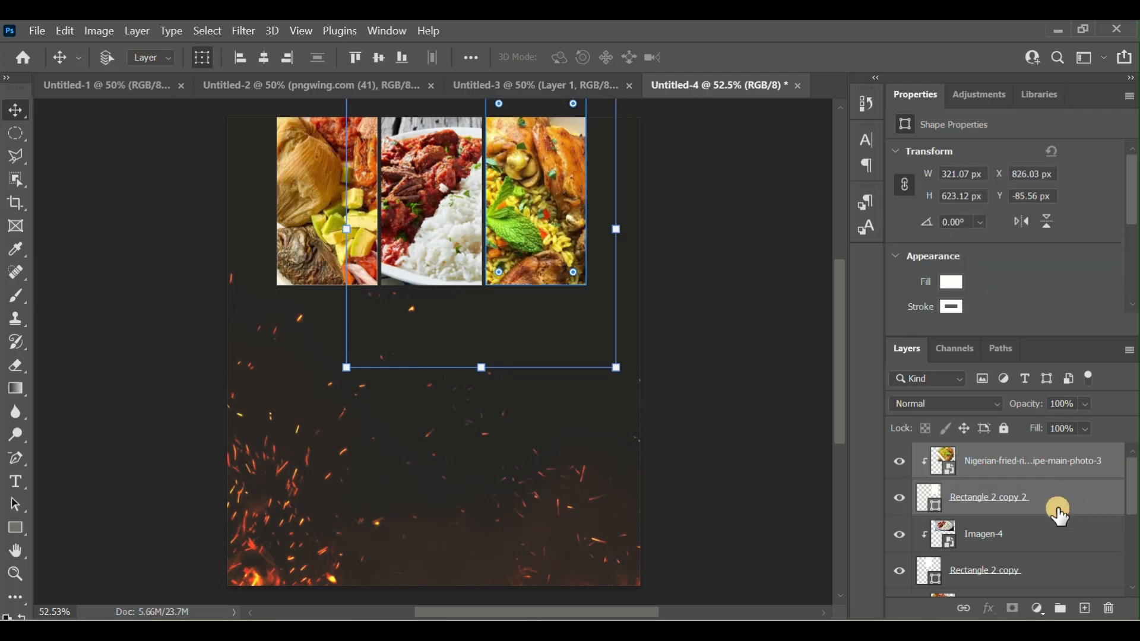
pyautogui.keyDown('shift'); pyautogui.click(1041, 537); pyautogui.keyUp('shift')
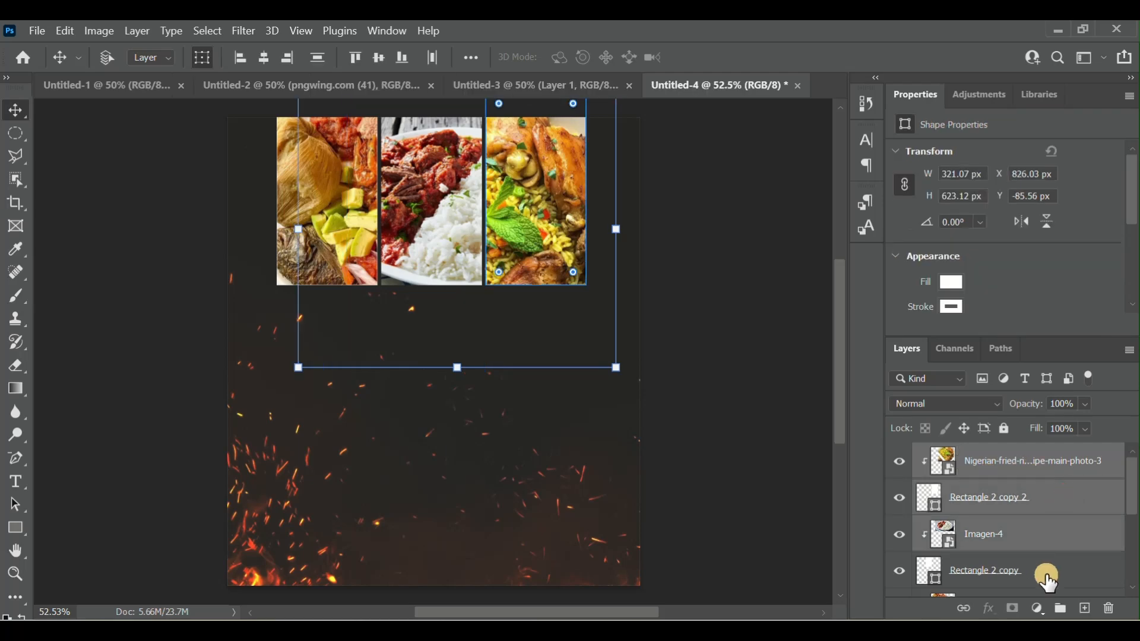
pyautogui.keyDown('shift'); pyautogui.click(1045, 575); pyautogui.keyUp('shift')
pyautogui.scroll(-2, 1050, 579)
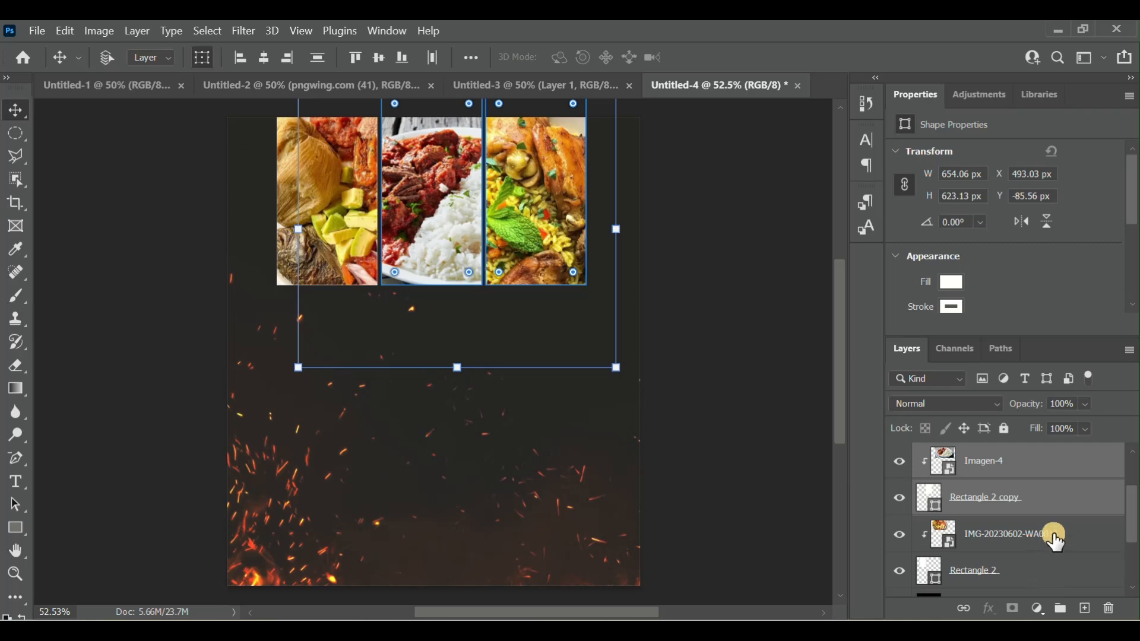
pyautogui.keyDown('shift'); pyautogui.click(1057, 537); pyautogui.keyUp('shift')
pyautogui.keyDown('shift'); pyautogui.click(1041, 587); pyautogui.keyUp('shift')
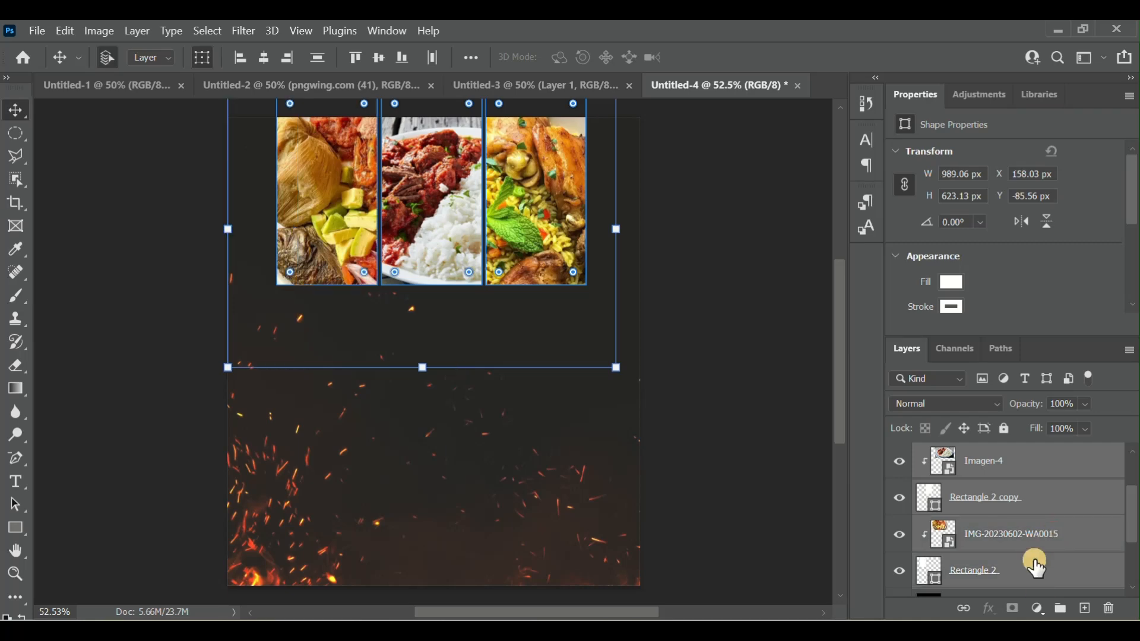
pyautogui.click(1032, 569)
pyautogui.scroll(2, 1066, 523)
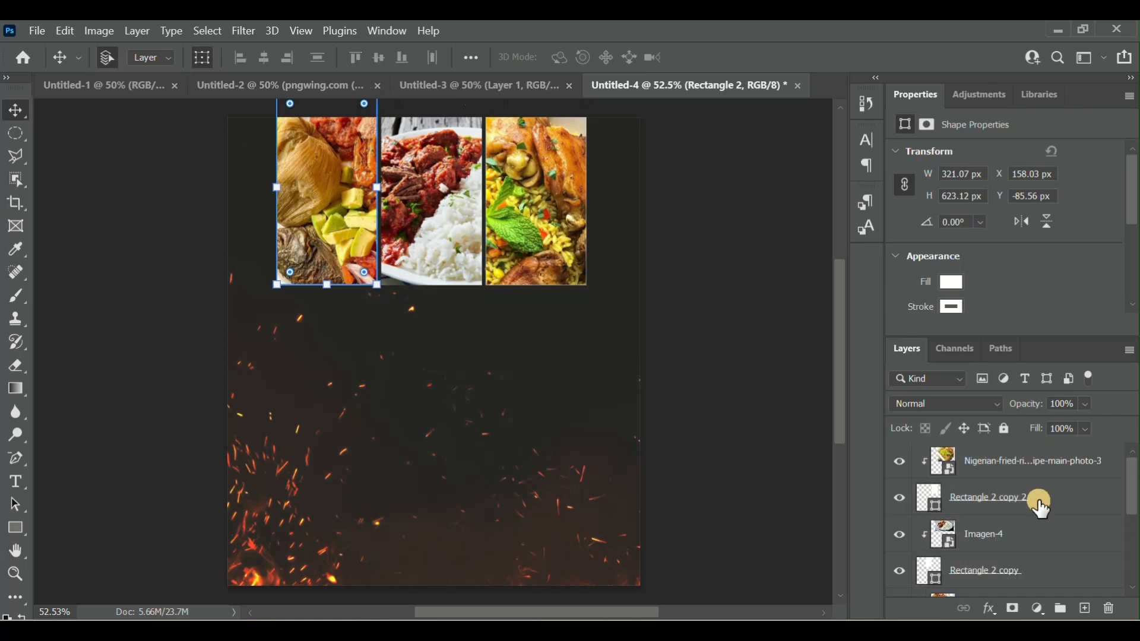
# - Group the three clipped food photos together with their three rectangle frames into one layer group
pyautogui.click(1038, 463)
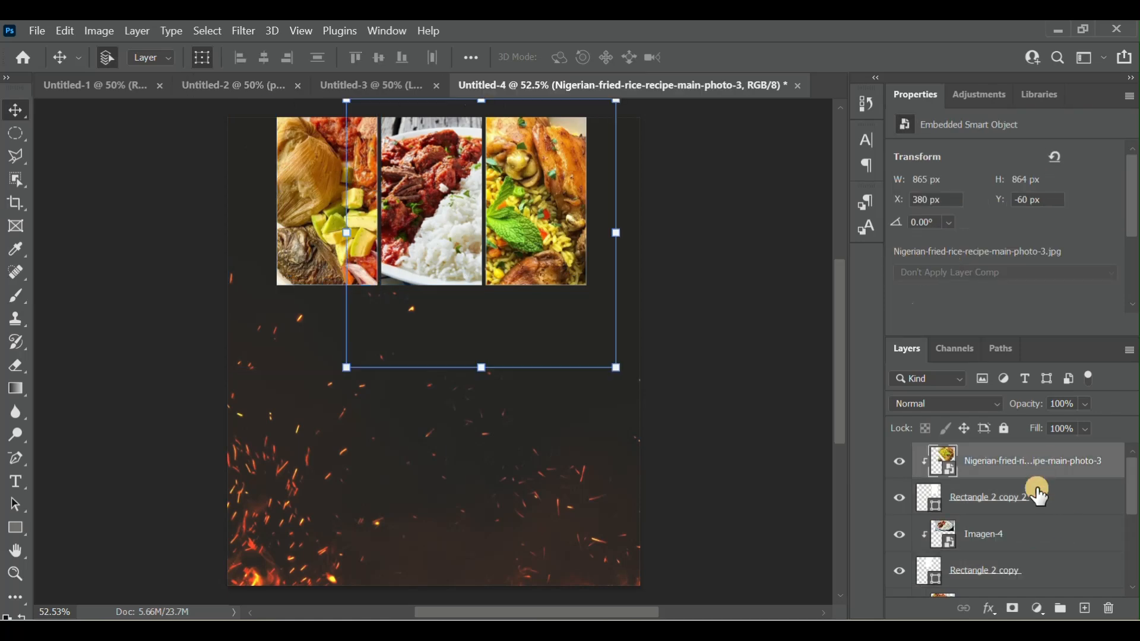
pyautogui.scroll(-4, 1040, 496)
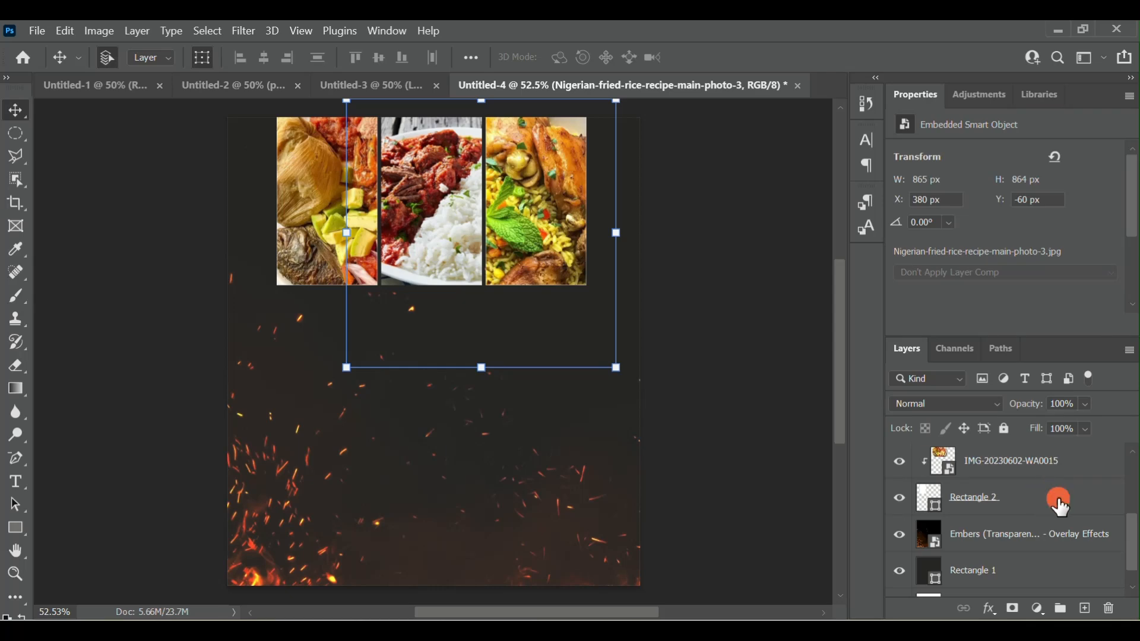
pyautogui.keyDown('shift'); pyautogui.click(1047, 502); pyautogui.keyUp('shift')
pyautogui.scroll(3, 1034, 503)
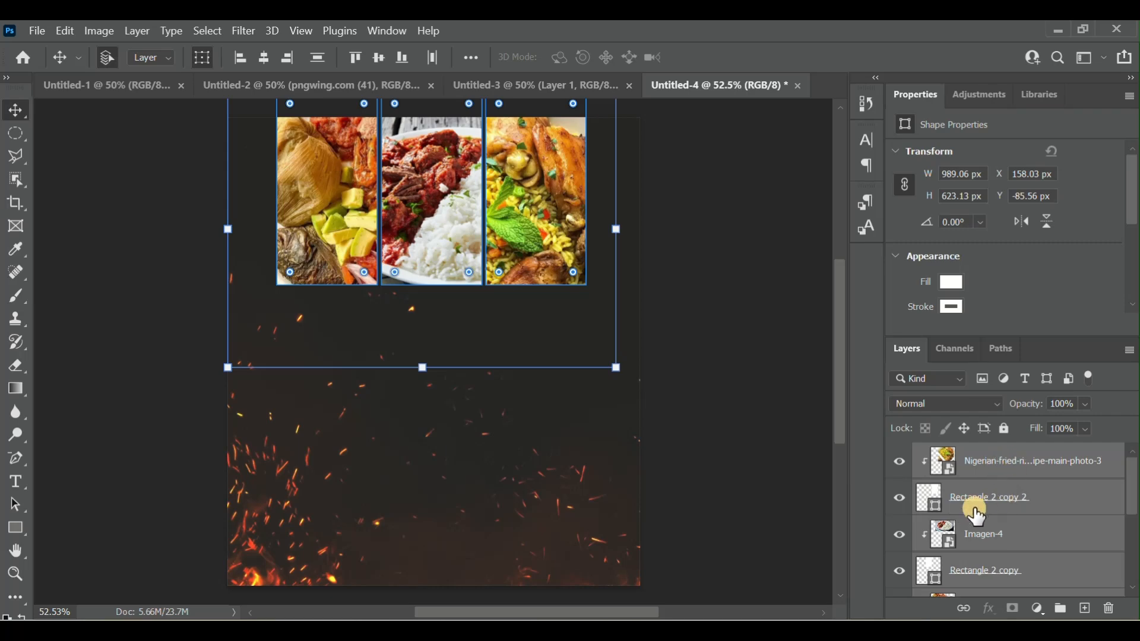
pyautogui.scroll(-3, 1018, 563)
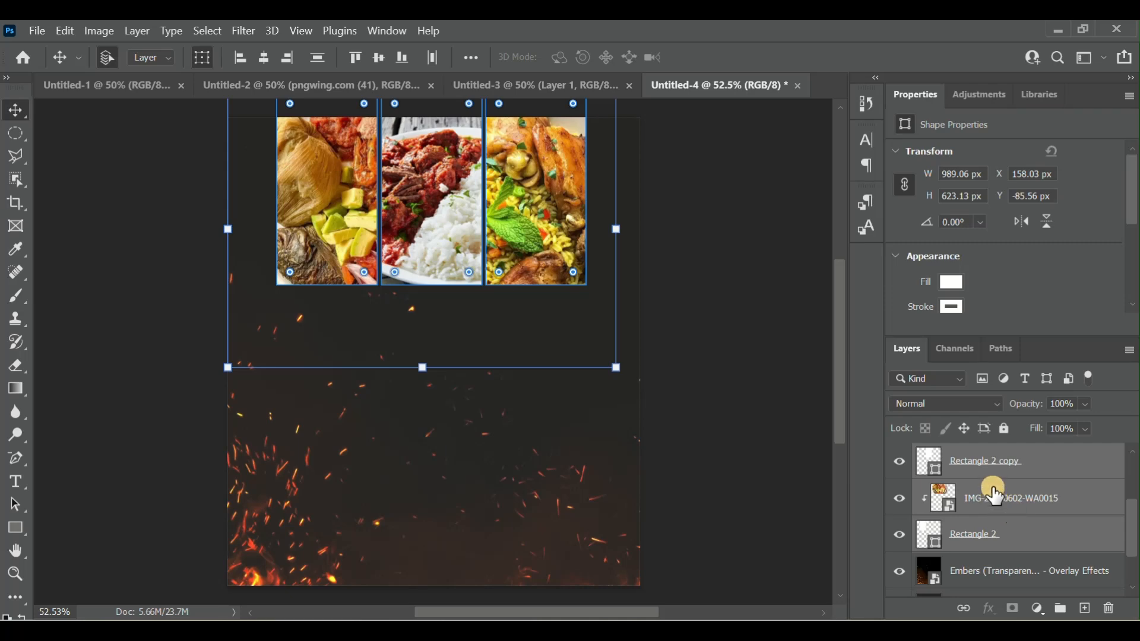
pyautogui.rightClick(993, 489)
pyautogui.moveTo(996, 495); pyautogui.dragTo(1063, 609)
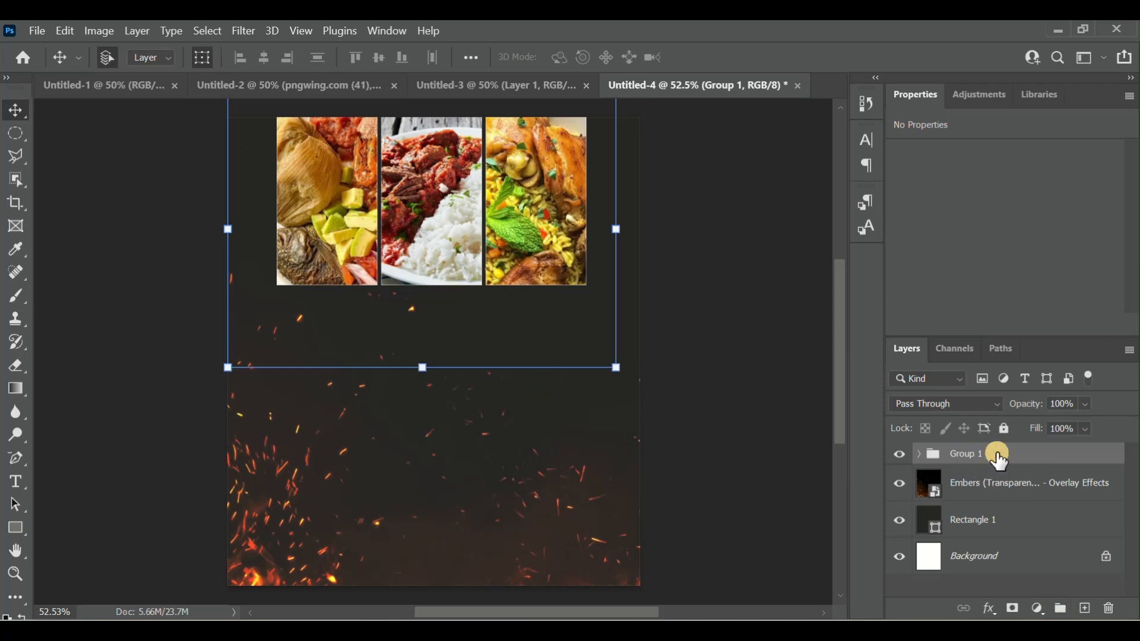
# - Bring up the layer style settings for the photo group and enable a Stroke effect, keeping the photos in view
pyautogui.click(1027, 461)
pyautogui.rightClick(1028, 464)
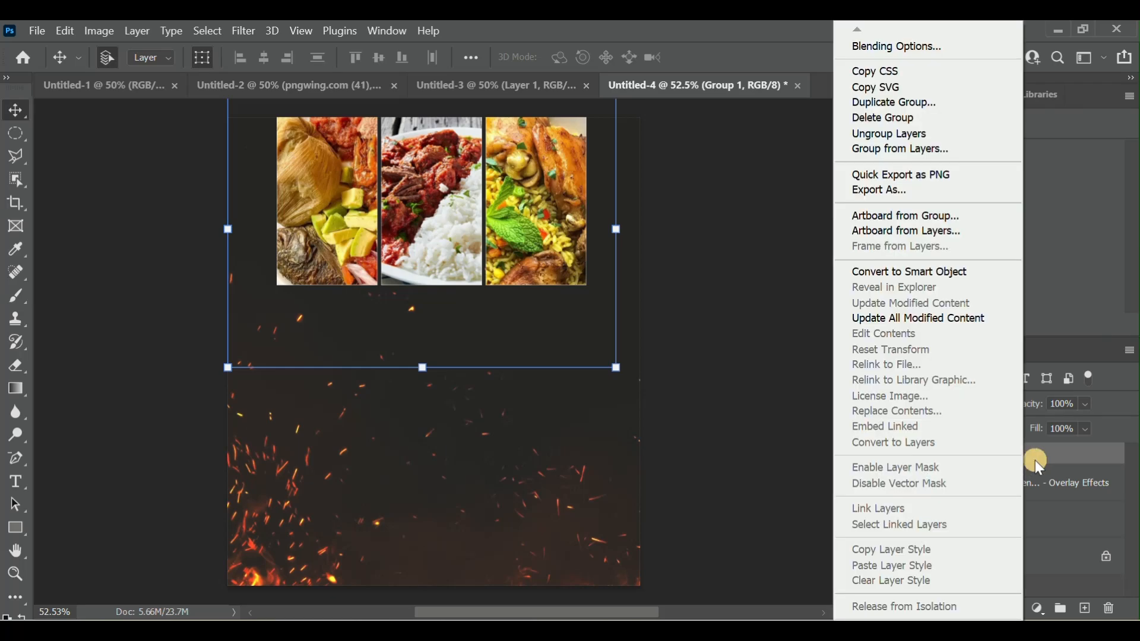
pyautogui.click(1044, 462)
pyautogui.rightClick(1045, 462)
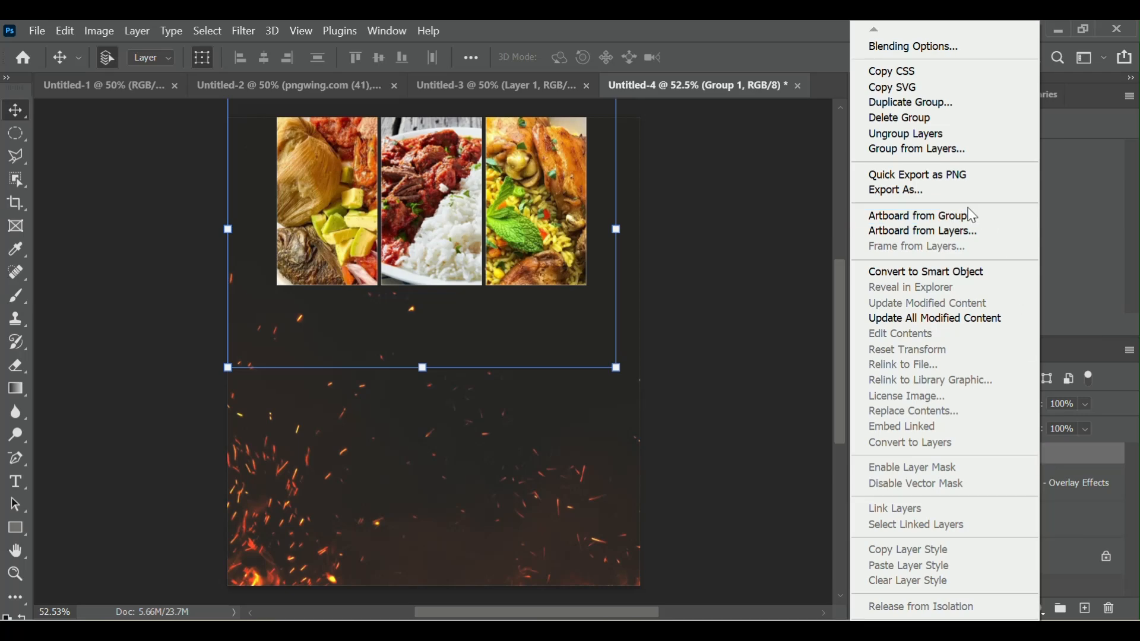
pyautogui.click(900, 46)
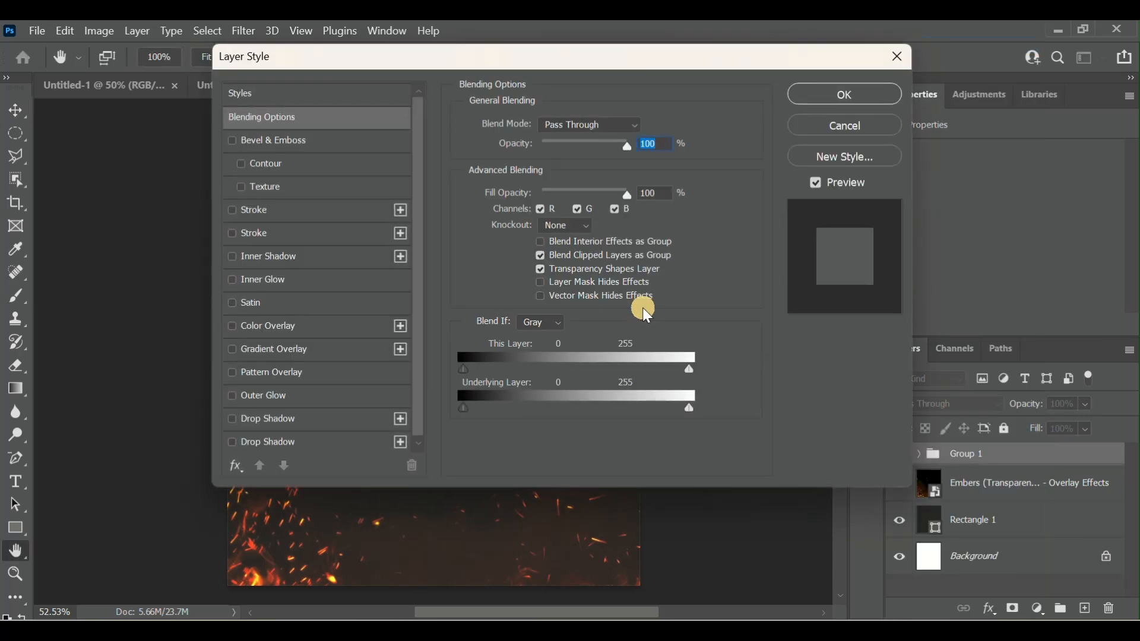
pyautogui.click(235, 209)
pyautogui.moveTo(740, 64)
pyautogui.mouseDown()
pyautogui.moveTo(866, 102)
pyautogui.moveTo(879, 291)
pyautogui.moveTo(952, 282)
pyautogui.mouseUp()
pyautogui.moveTo(730, 277); pyautogui.dragTo(757, 283)
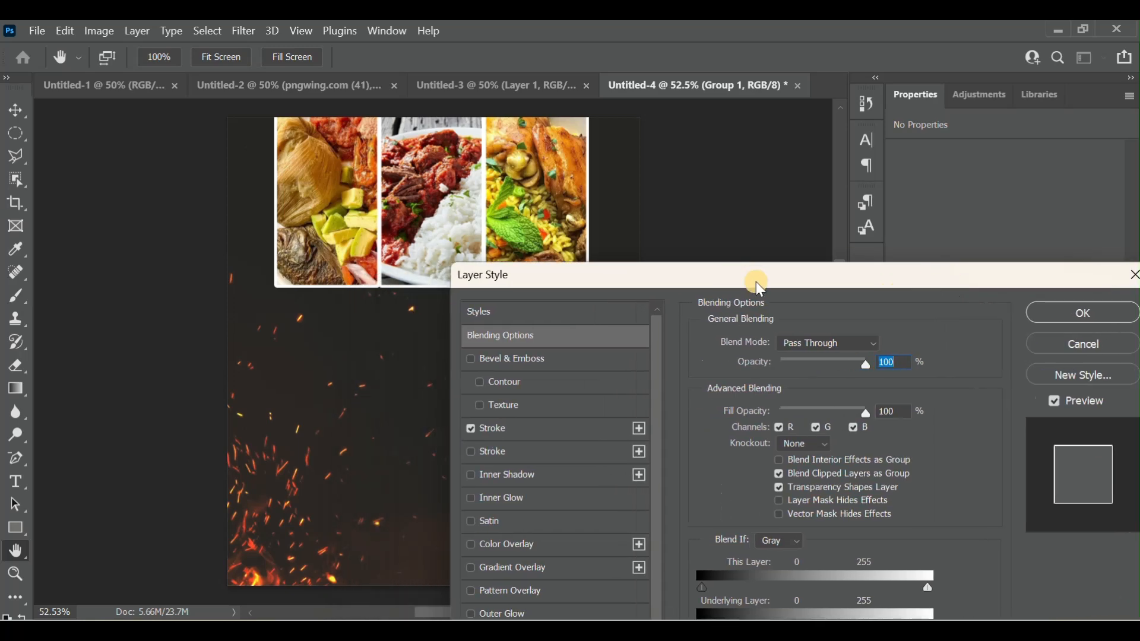
# - Set the photo group's stroke size to 5 px, positioned outside
pyautogui.click(508, 430)
pyautogui.click(883, 344)
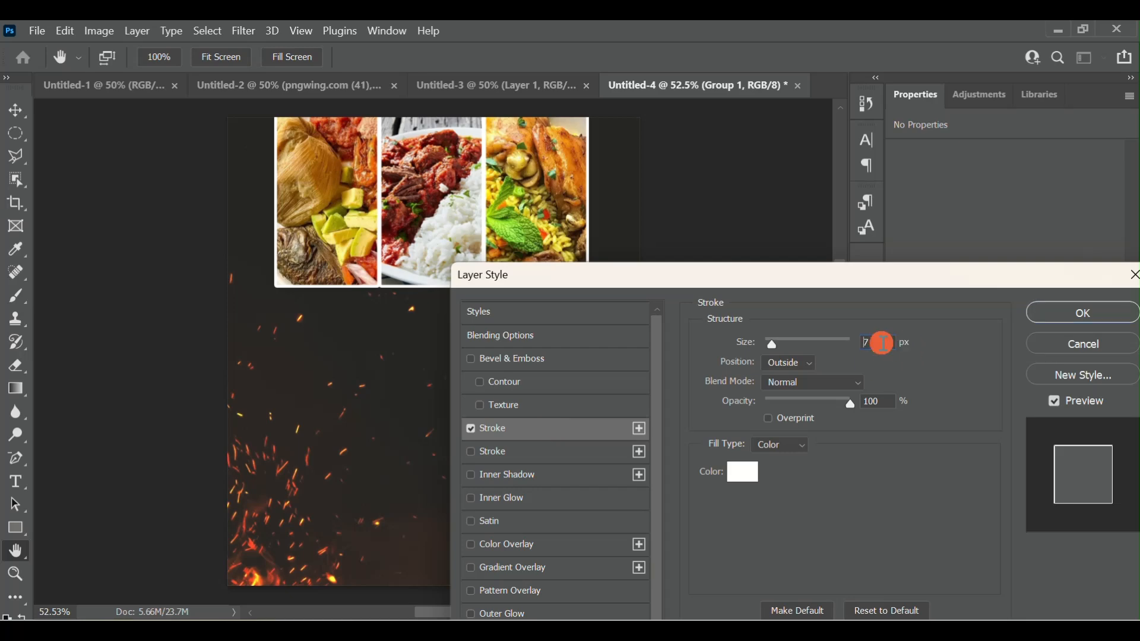
pyautogui.press('Down')
pyautogui.press('Down')
pyautogui.press('Down')
pyautogui.press('Down')
pyautogui.press('Up')
pyautogui.press('Up')
pyautogui.press('Up')
pyautogui.press('Up')
pyautogui.press('Up')
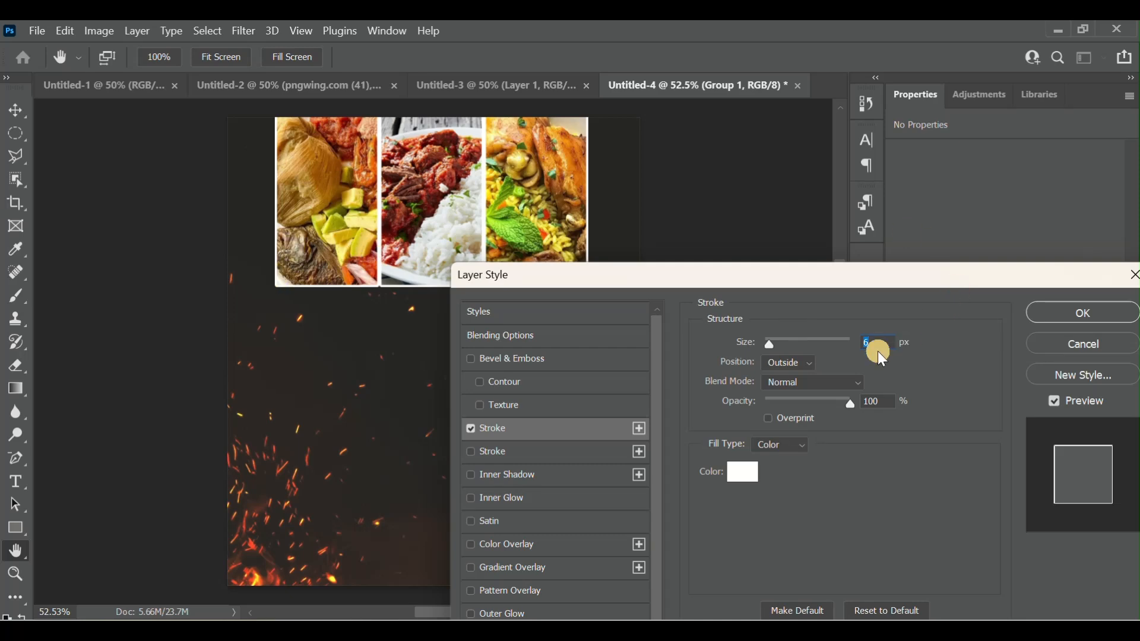
pyautogui.press('Down')
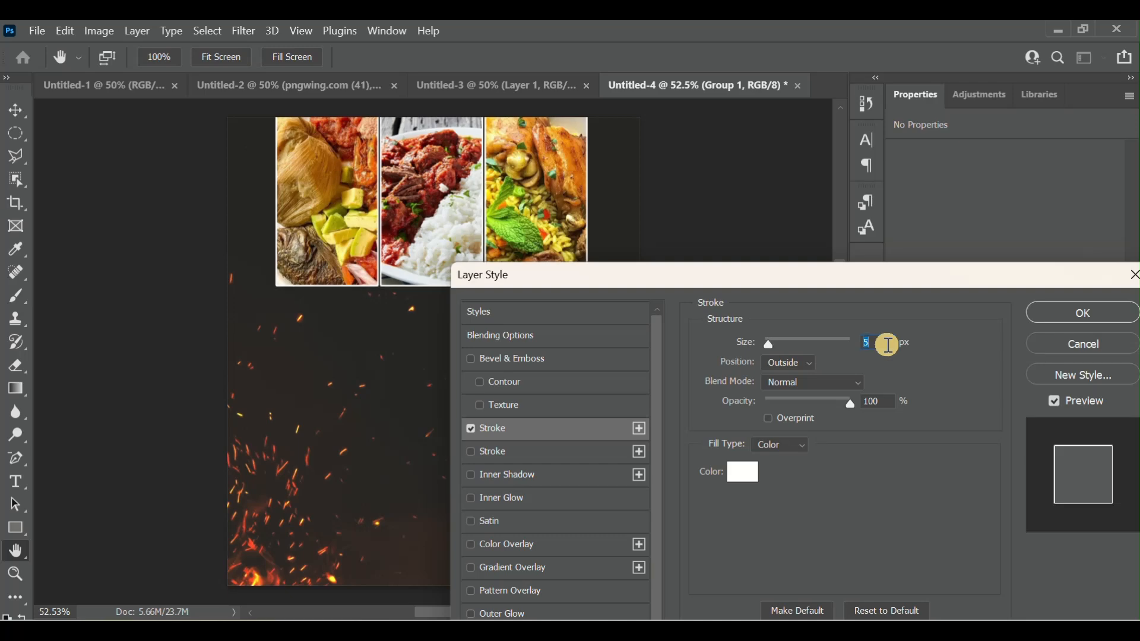
pyautogui.press('Down')
pyautogui.press('Up')
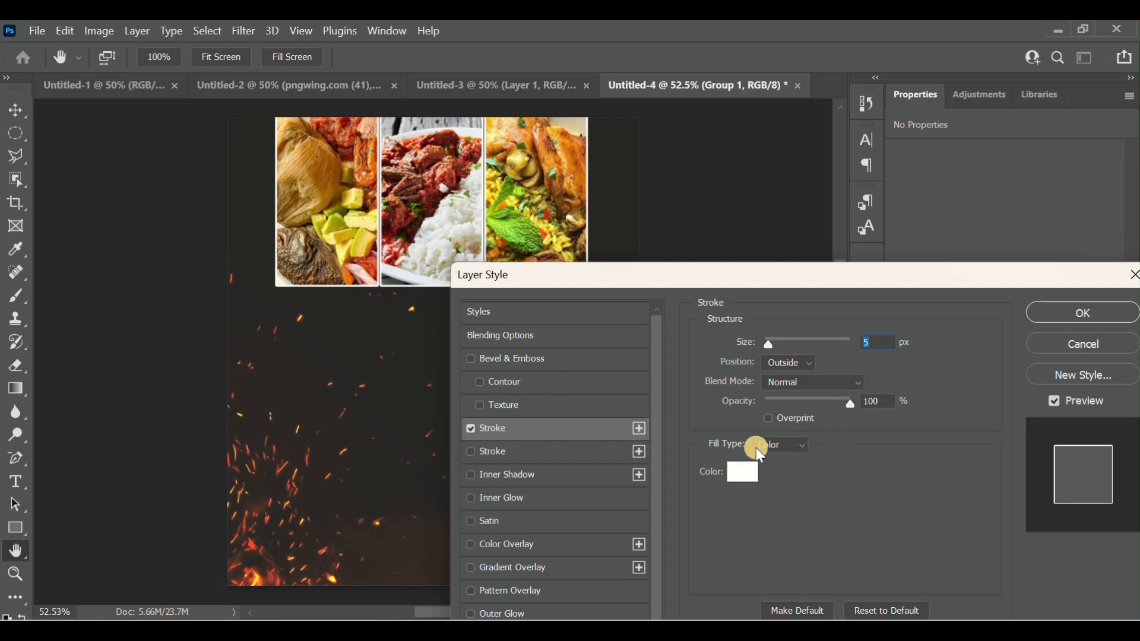
# - Set the photo group's stroke color to white and apply the layer style
pyautogui.click(749, 473)
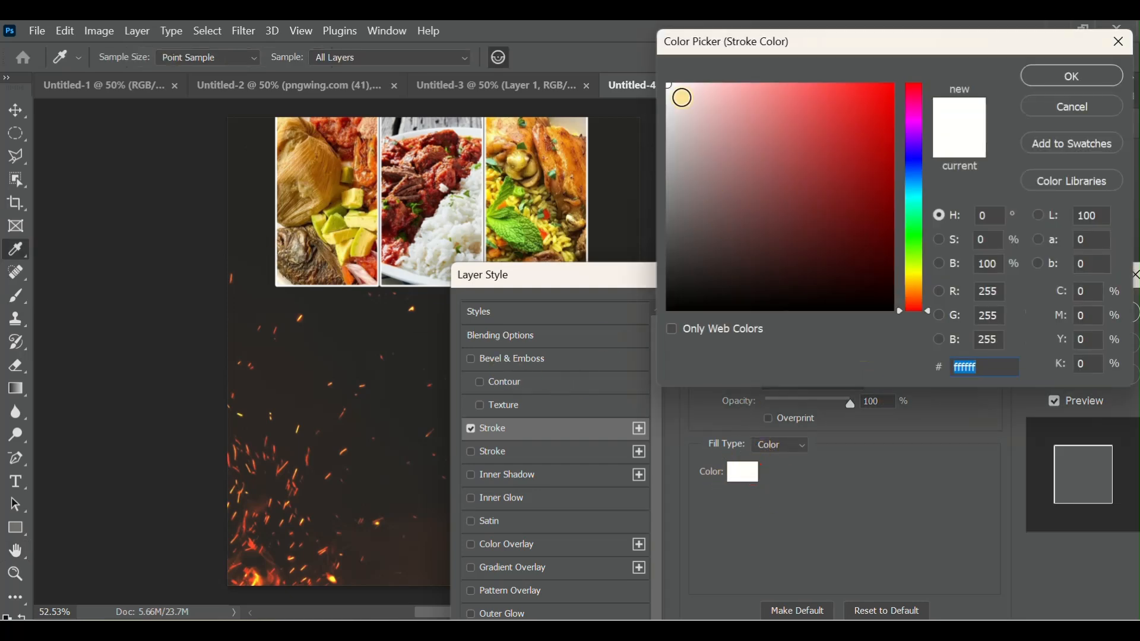
pyautogui.click(831, 205)
pyautogui.click(677, 85)
pyautogui.moveTo(664, 72); pyautogui.dragTo(665, 73)
pyautogui.click(1074, 77)
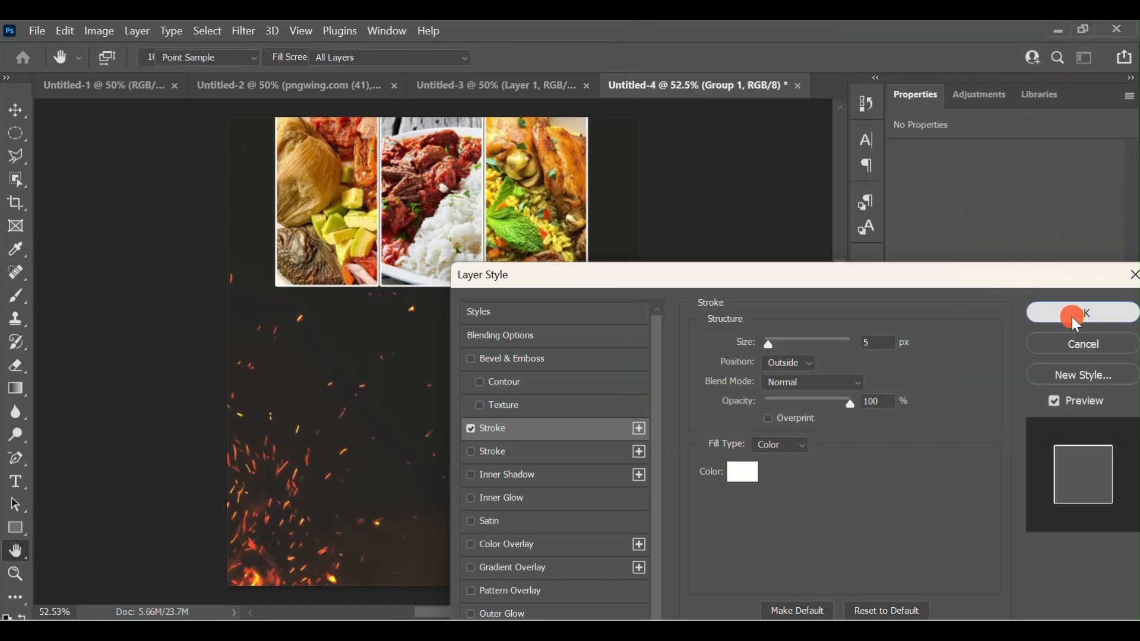
pyautogui.click(1072, 316)
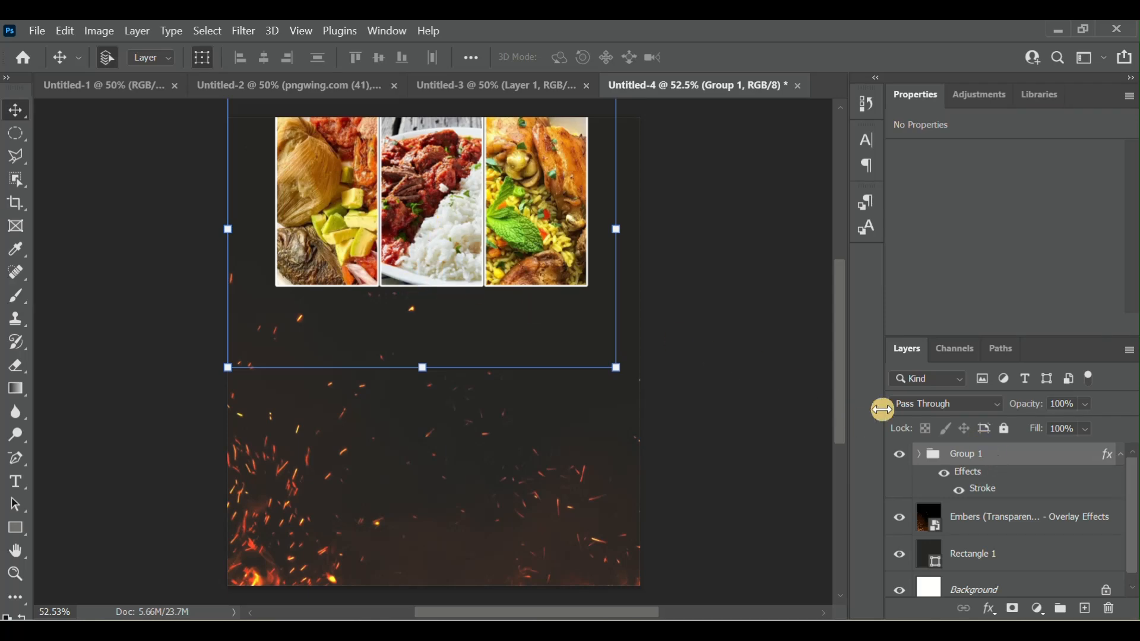
# - Lock the photo group completely and check on the canvas that its photos cannot be picked
pyautogui.click(1008, 430)
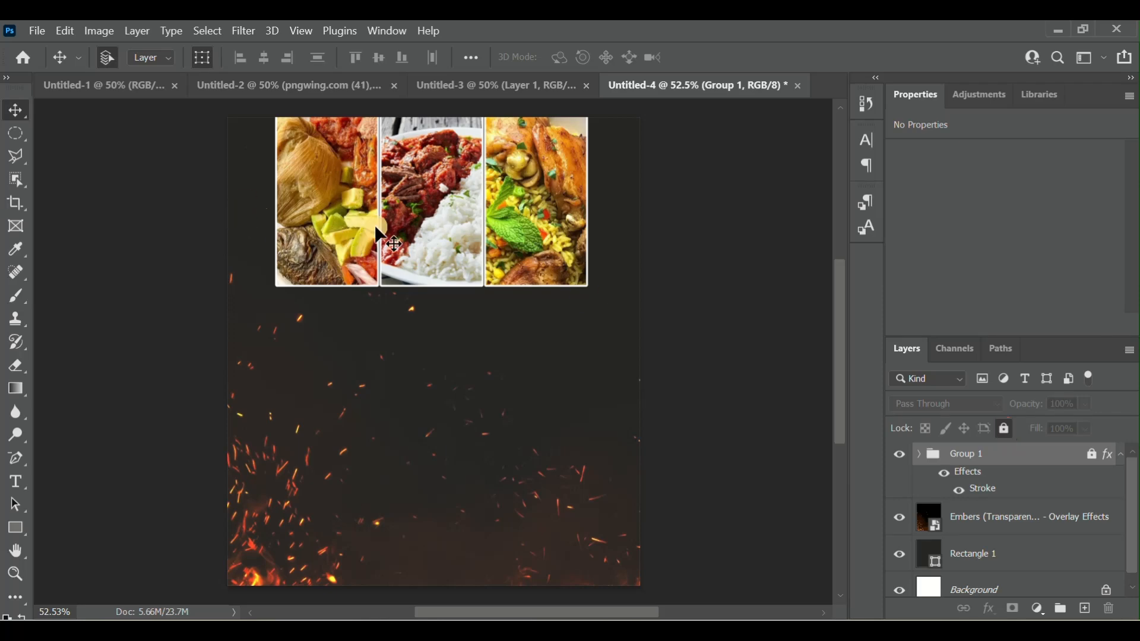
pyautogui.click(470, 247)
pyautogui.click(943, 474)
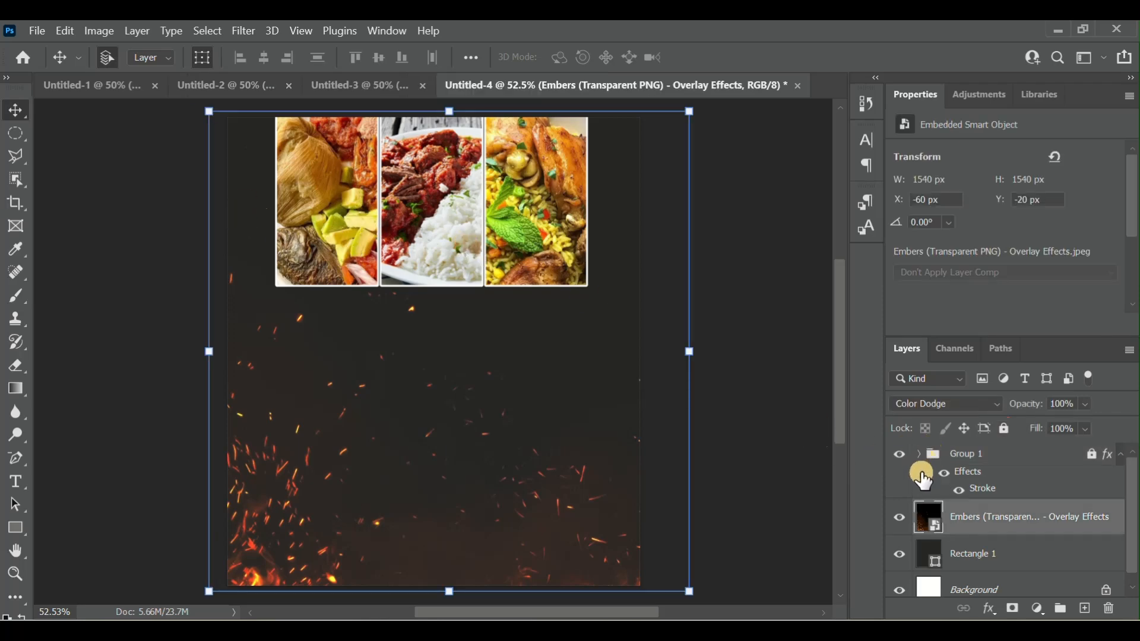
pyautogui.click(988, 458)
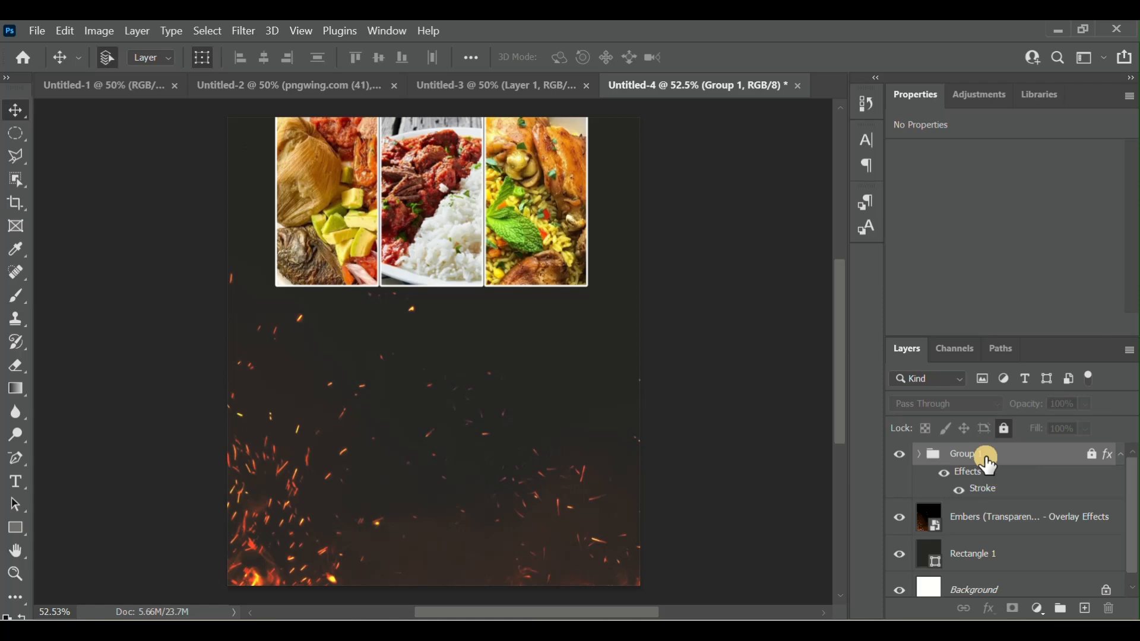
# - Preview other blend modes on the Embers overlay layer, then keep Color Dodge
pyautogui.moveTo(564, 617)
pyautogui.click(419, 435)
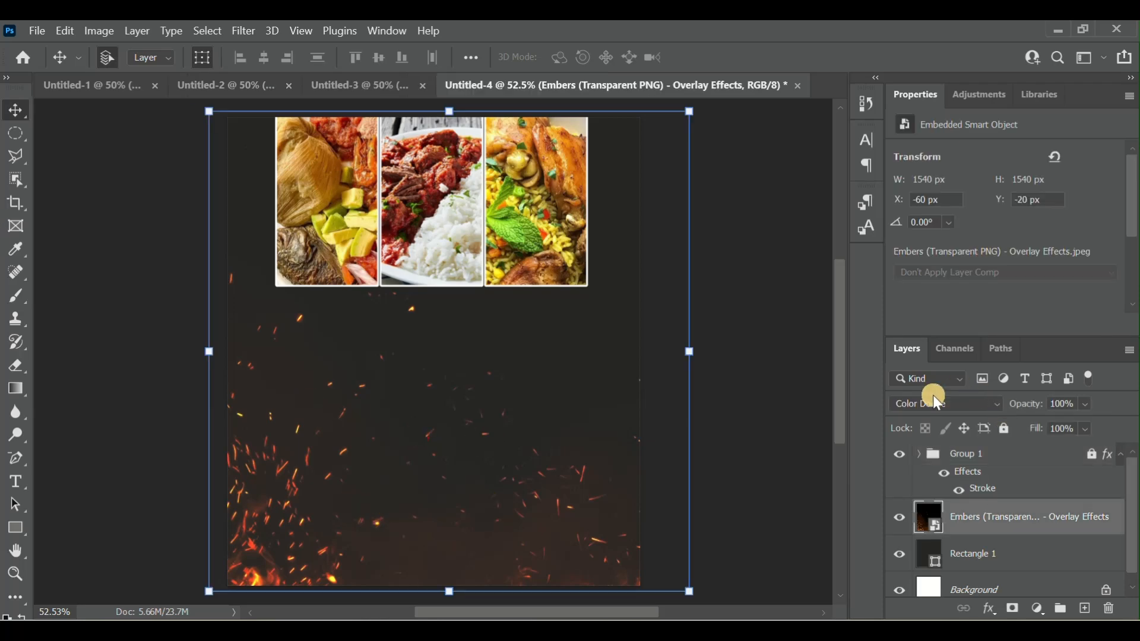
pyautogui.click(958, 405)
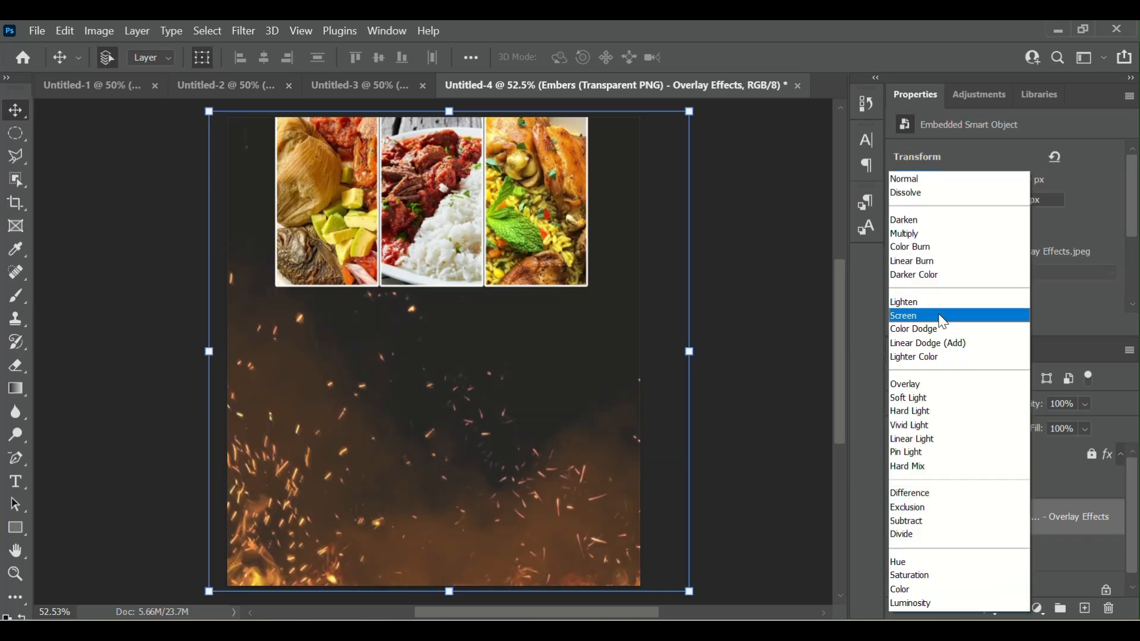
pyautogui.click(941, 330)
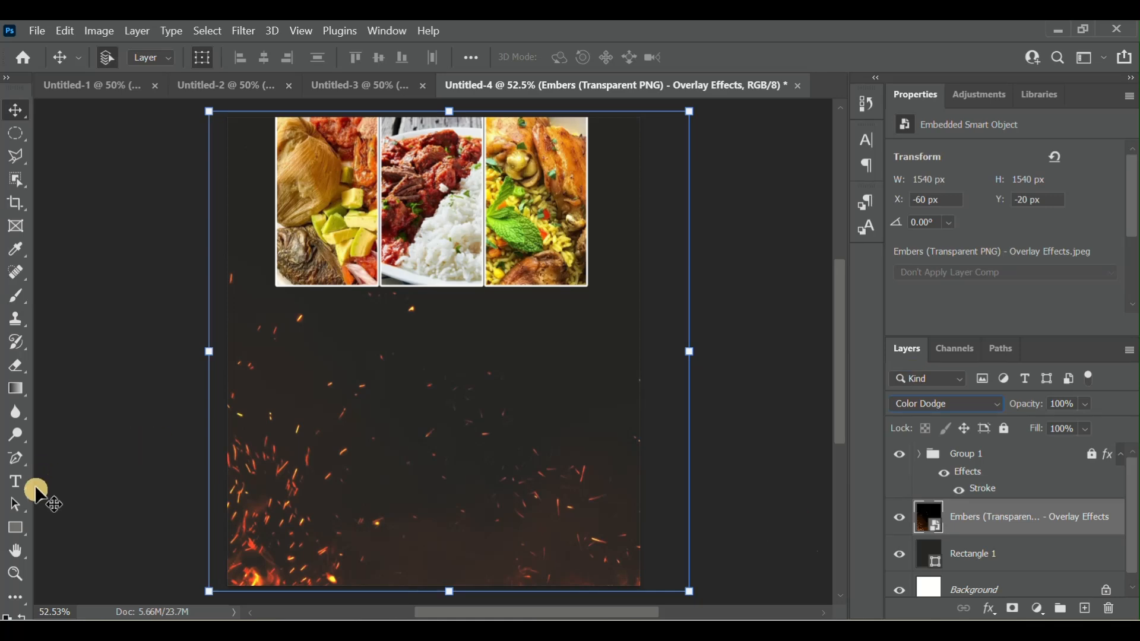
# - Add a white "Satisfy" headline as a text layer just below the food photos and commit it
pyautogui.click(17, 482)
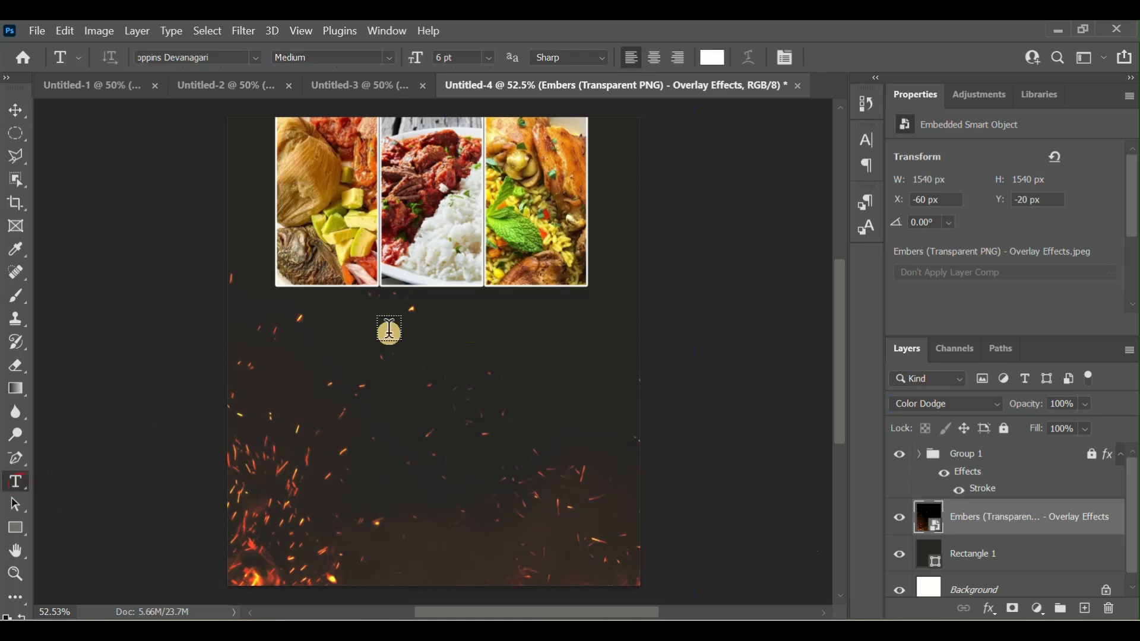
pyautogui.click(337, 333)
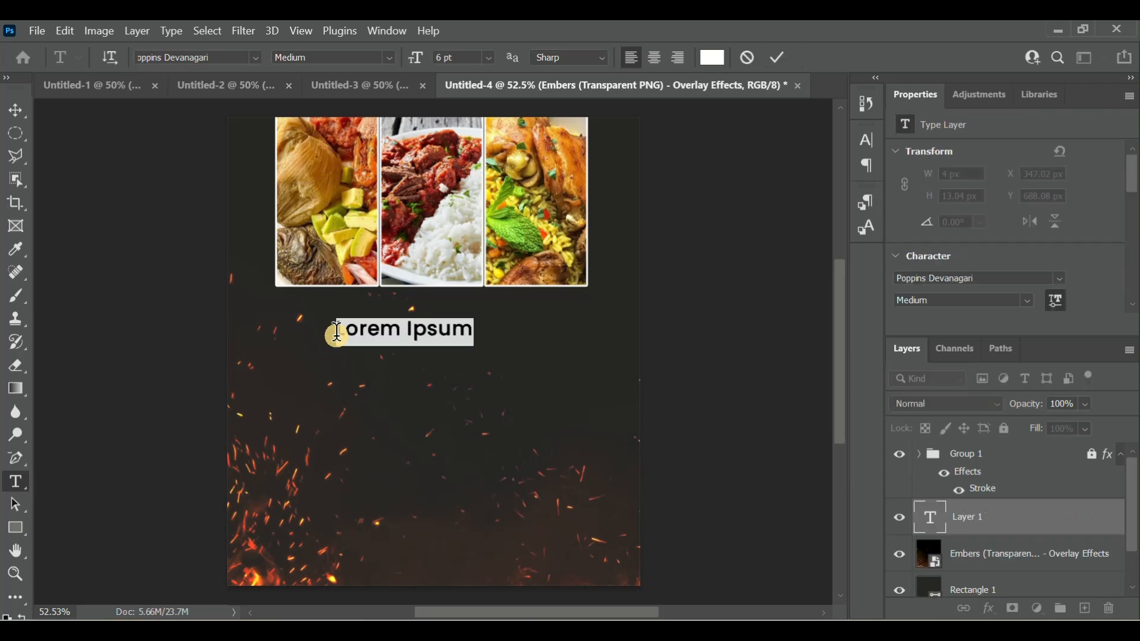
pyautogui.write('Sati')
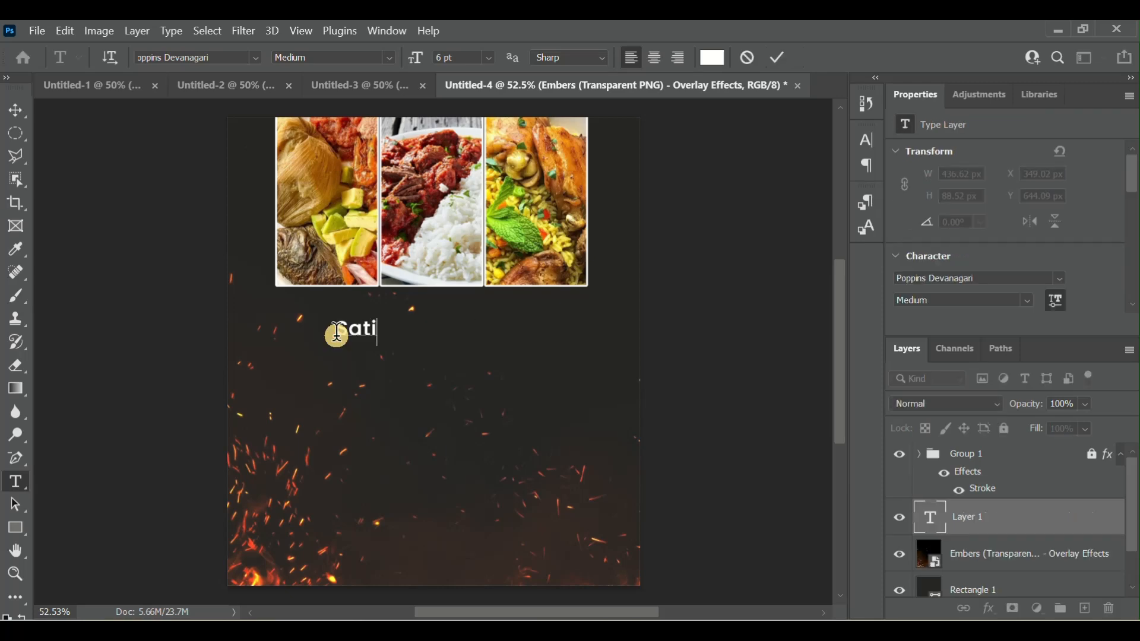
pyautogui.write('sfy')
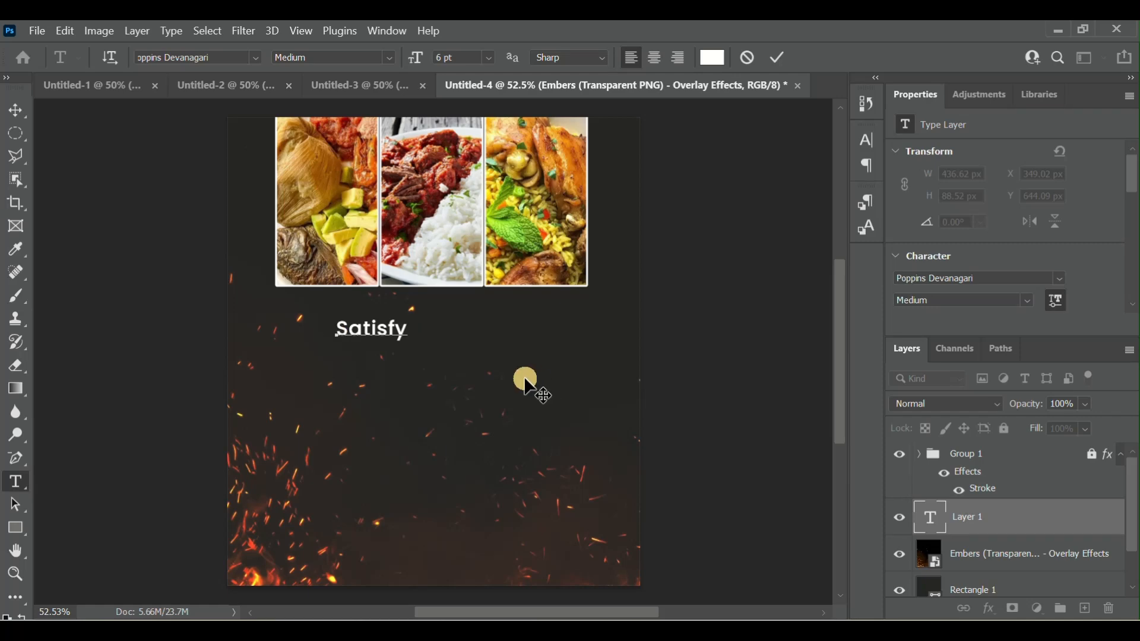
pyautogui.moveTo(414, 331); pyautogui.dragTo(300, 334)
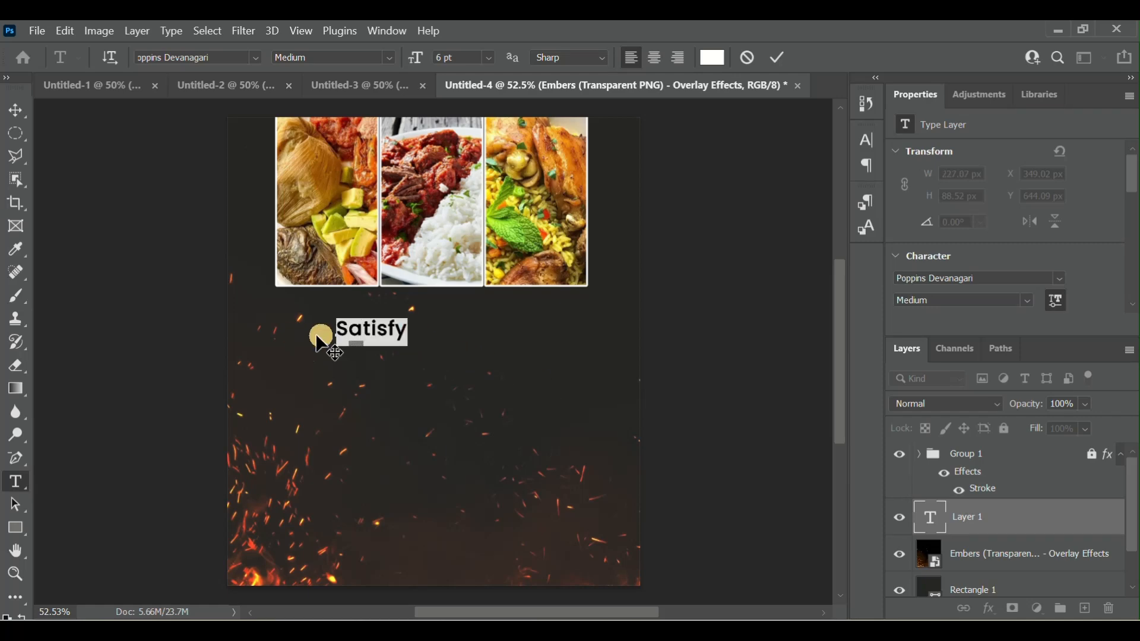
pyautogui.click(413, 337)
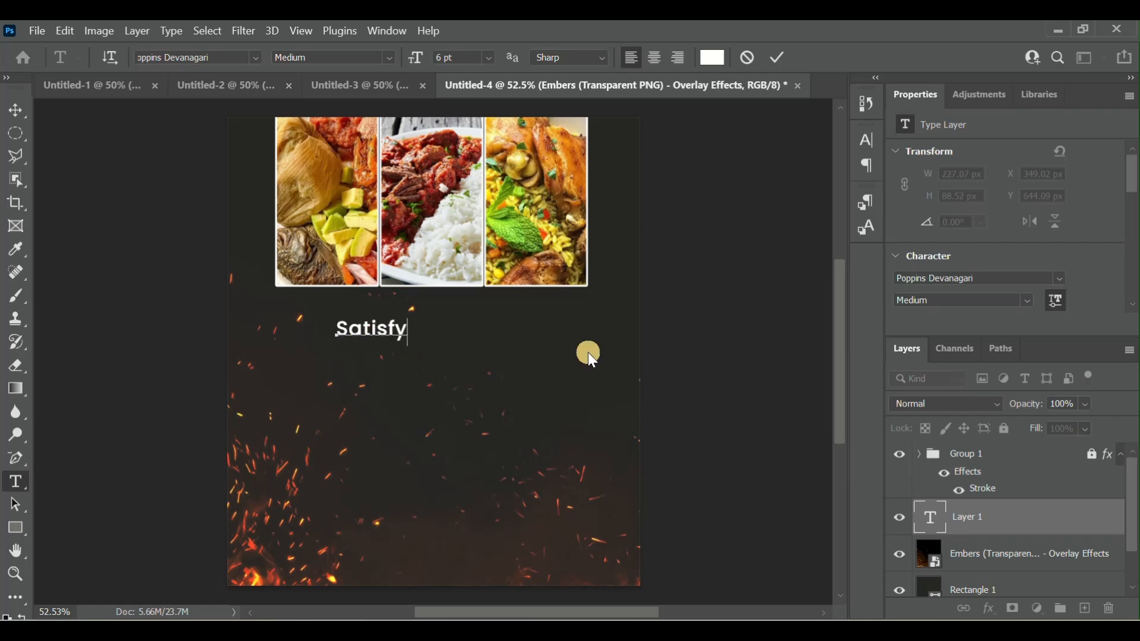
pyautogui.click(934, 518)
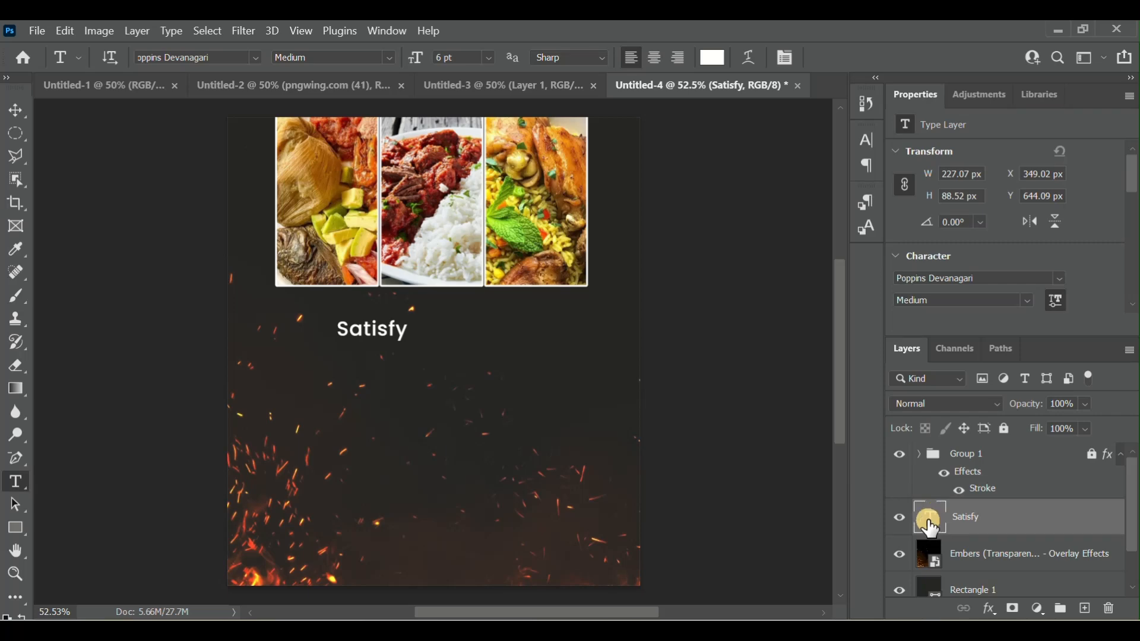
pyautogui.doubleClick(932, 527)
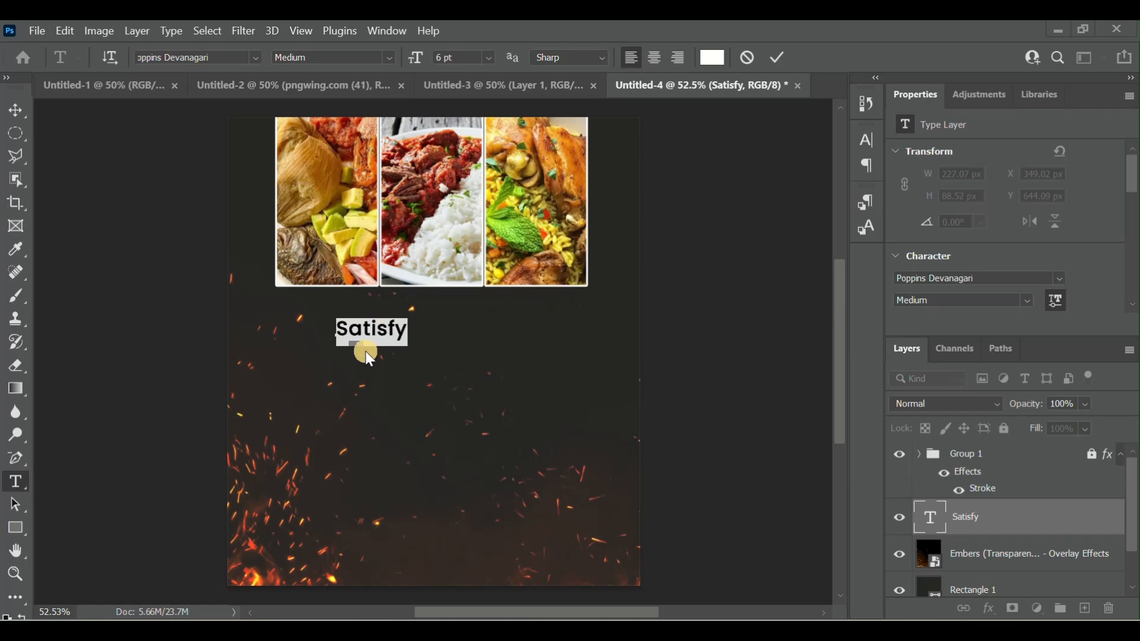
pyautogui.click(865, 143)
pyautogui.click(866, 145)
pyautogui.click(867, 227)
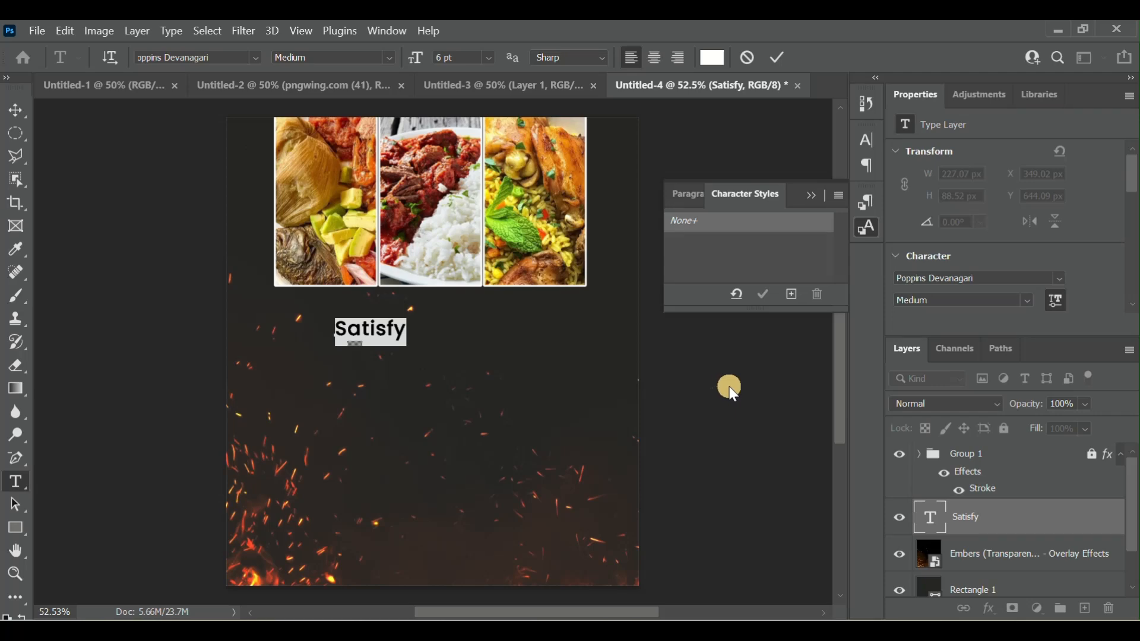
pyautogui.click(820, 192)
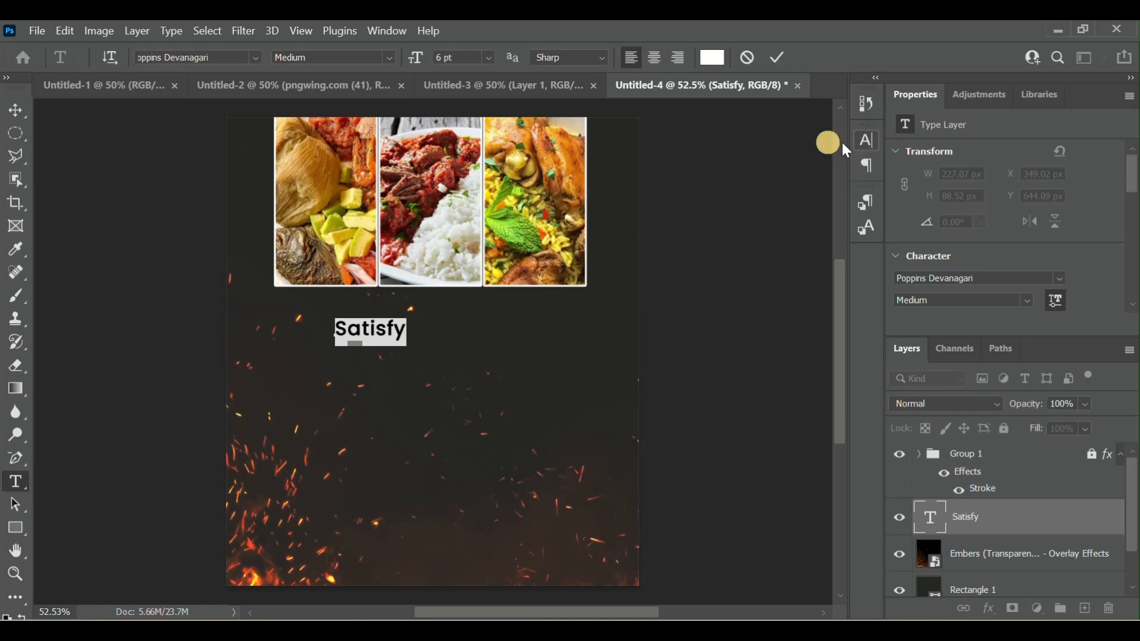
pyautogui.click(380, 32)
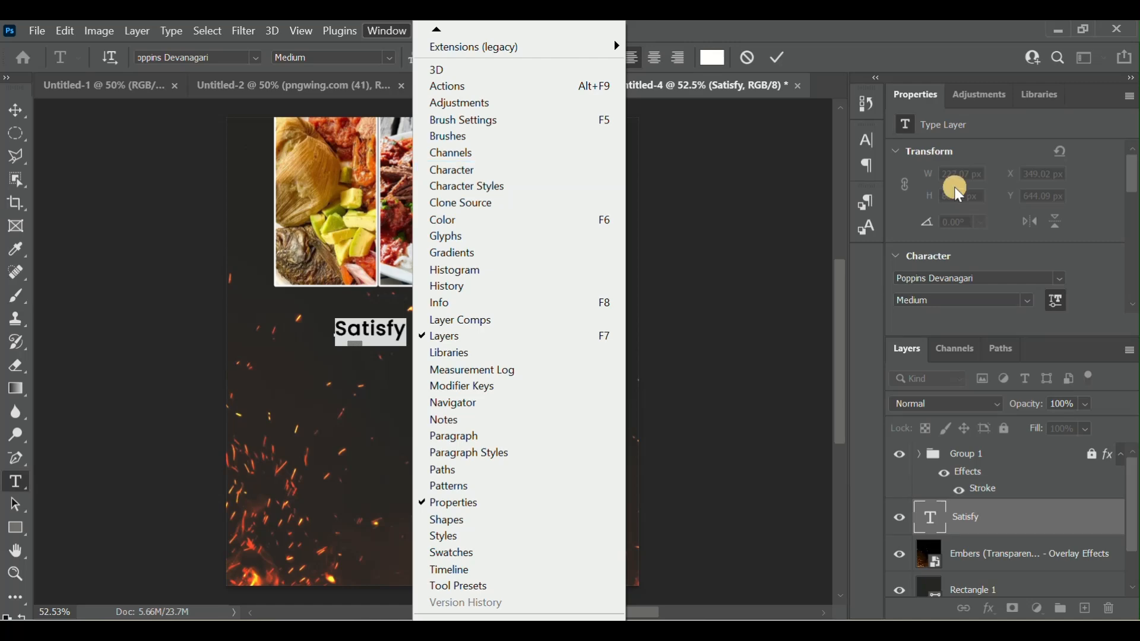
pyautogui.click(818, 340)
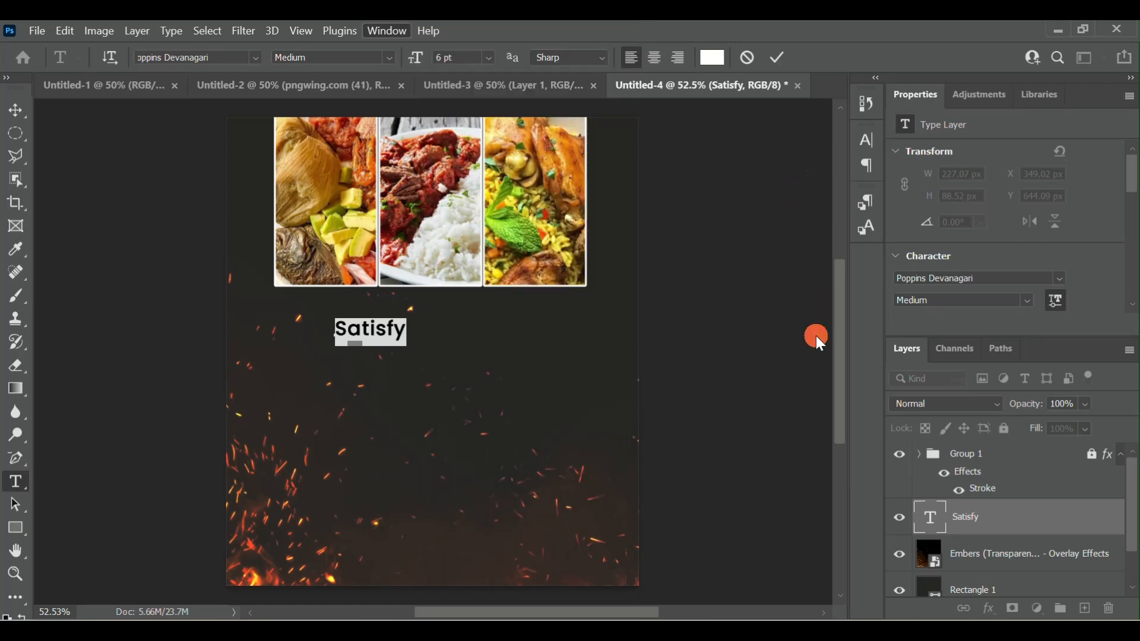
# - Try font sizes of 16 pt and 19 pt on the "Satisfy" headline
pyautogui.doubleClick(932, 520)
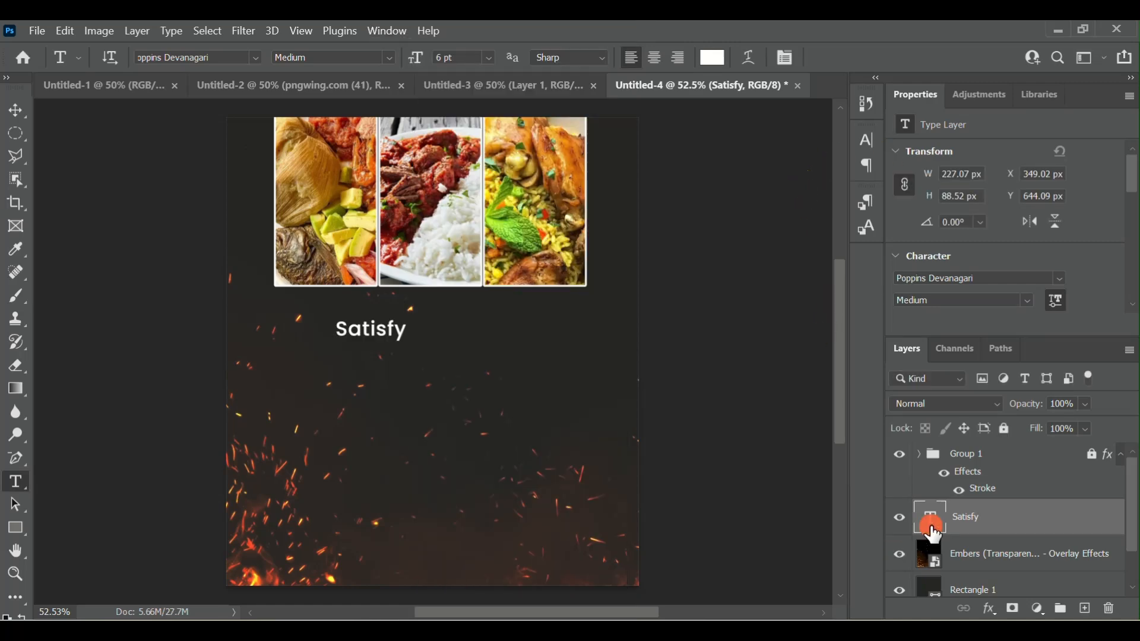
pyautogui.click(438, 65)
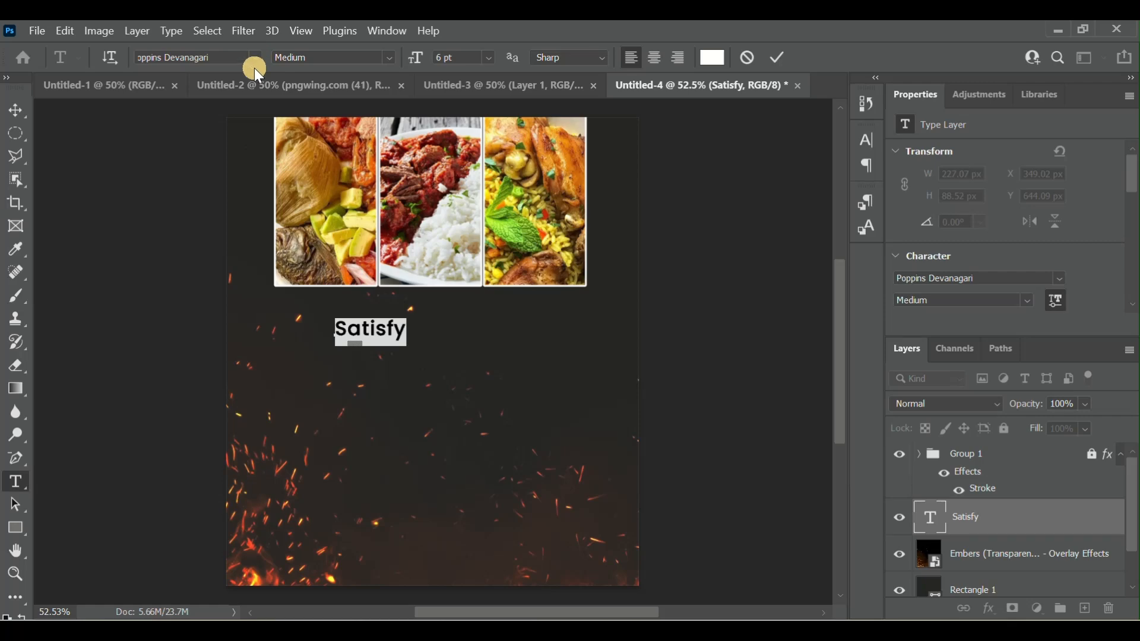
pyautogui.click(871, 140)
pyautogui.click(708, 188)
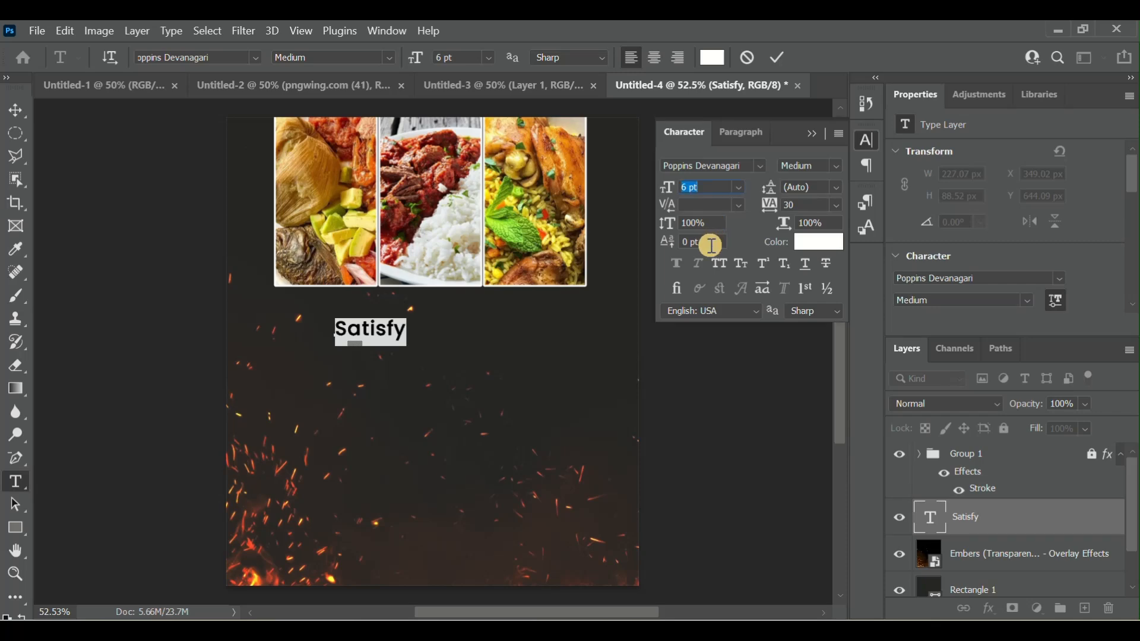
pyautogui.click(742, 189)
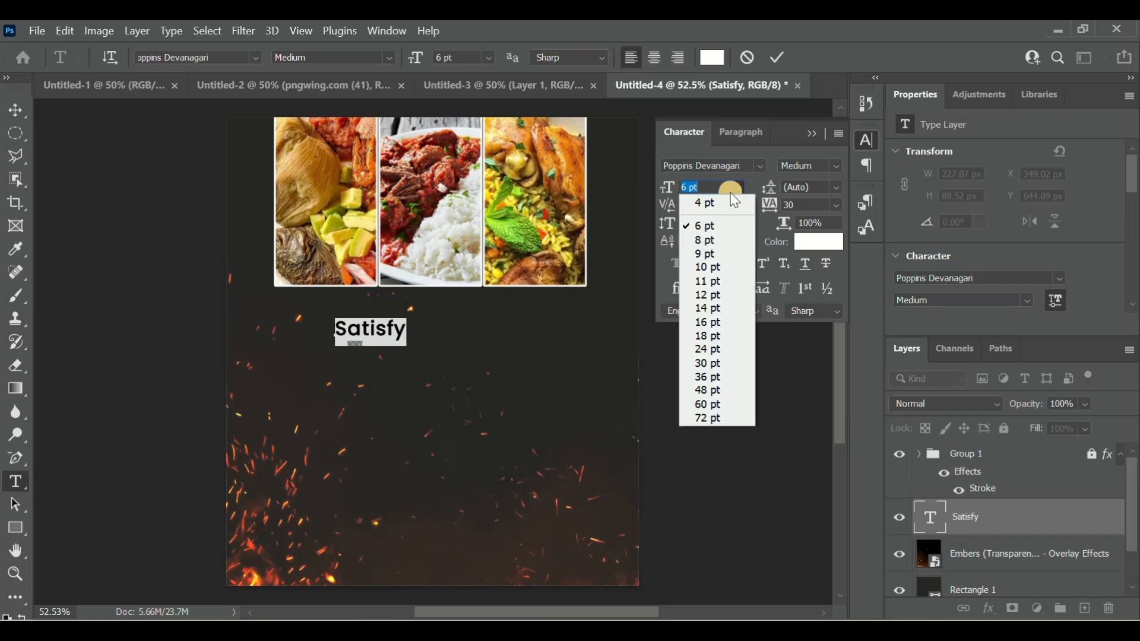
pyautogui.click(713, 326)
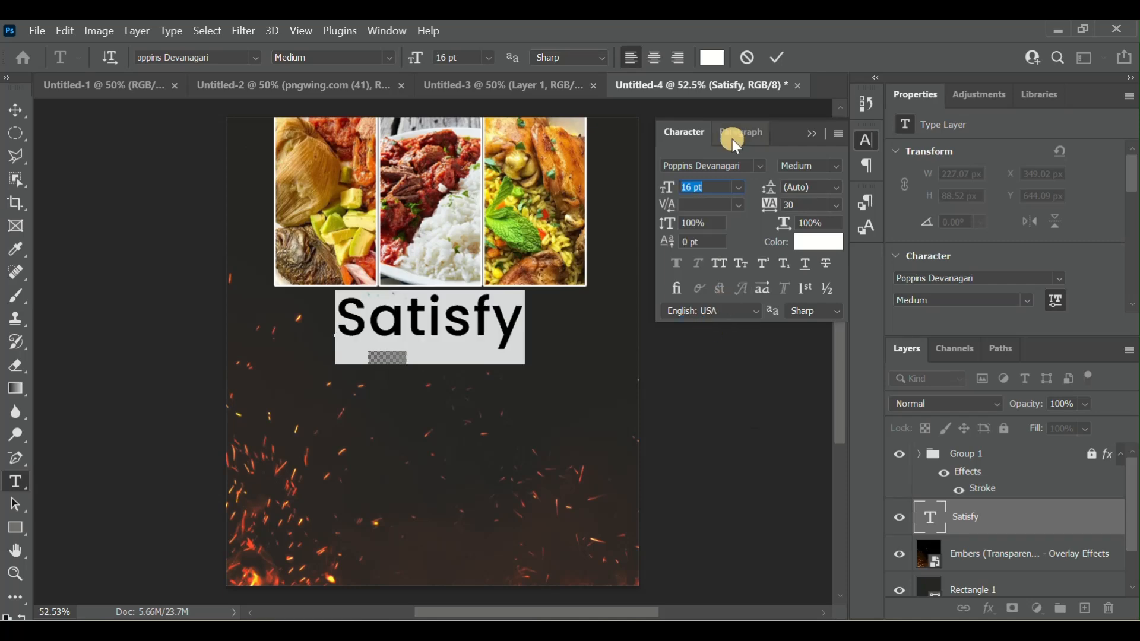
pyautogui.click(724, 191)
pyautogui.press('Up')
pyautogui.press('Up')
pyautogui.press('Up')
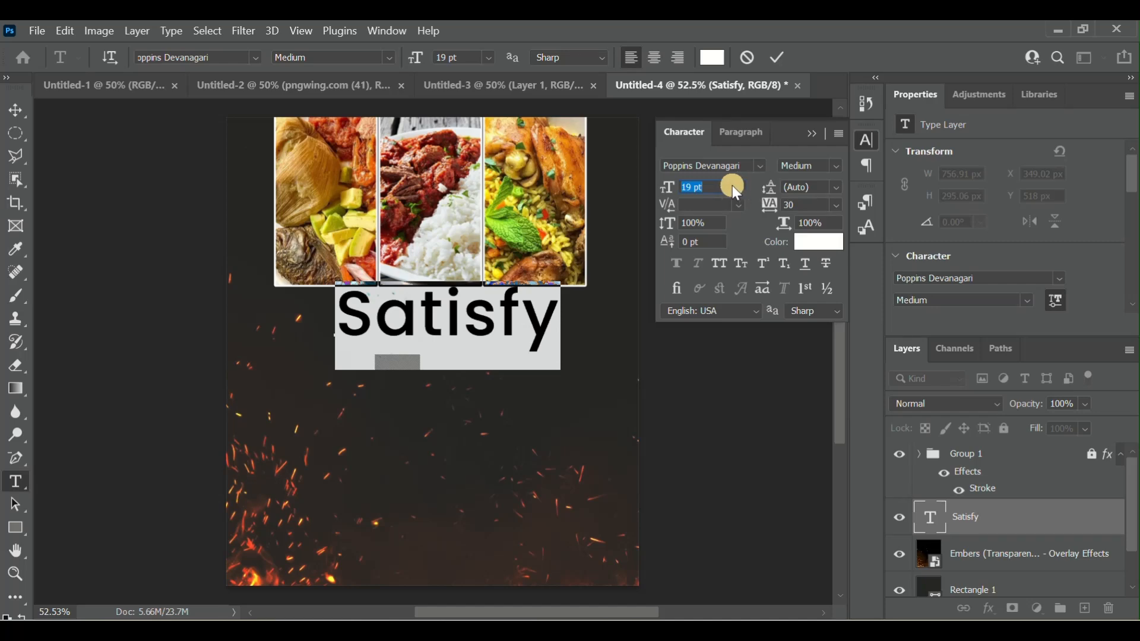
# - Change the "Satisfy" headline's font to Montserrat
pyautogui.click(259, 57)
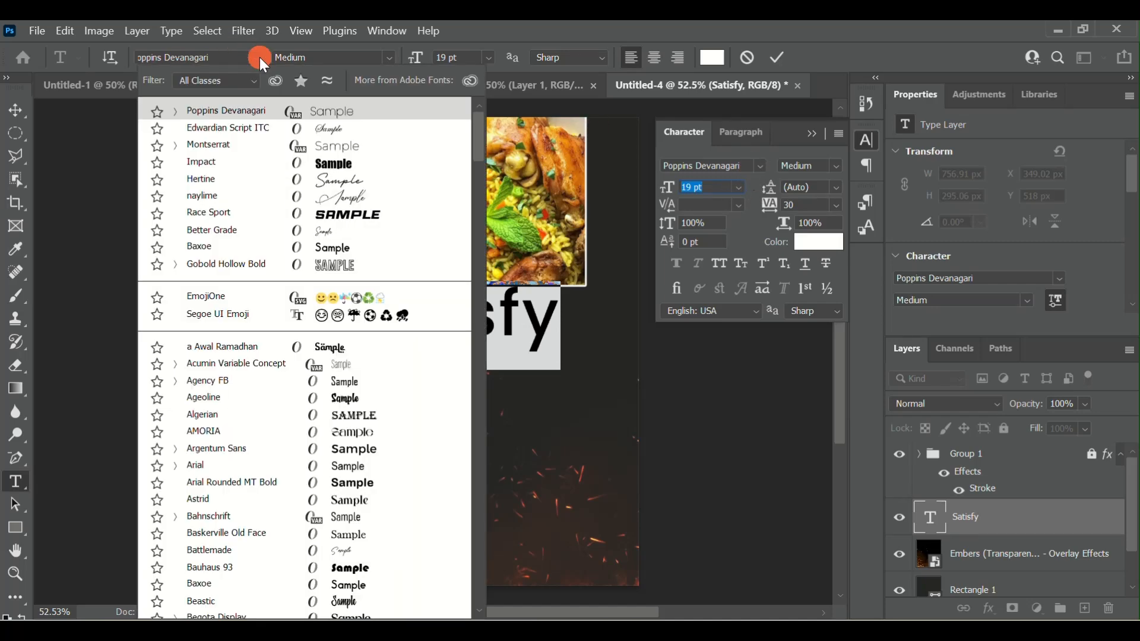
pyautogui.click(227, 146)
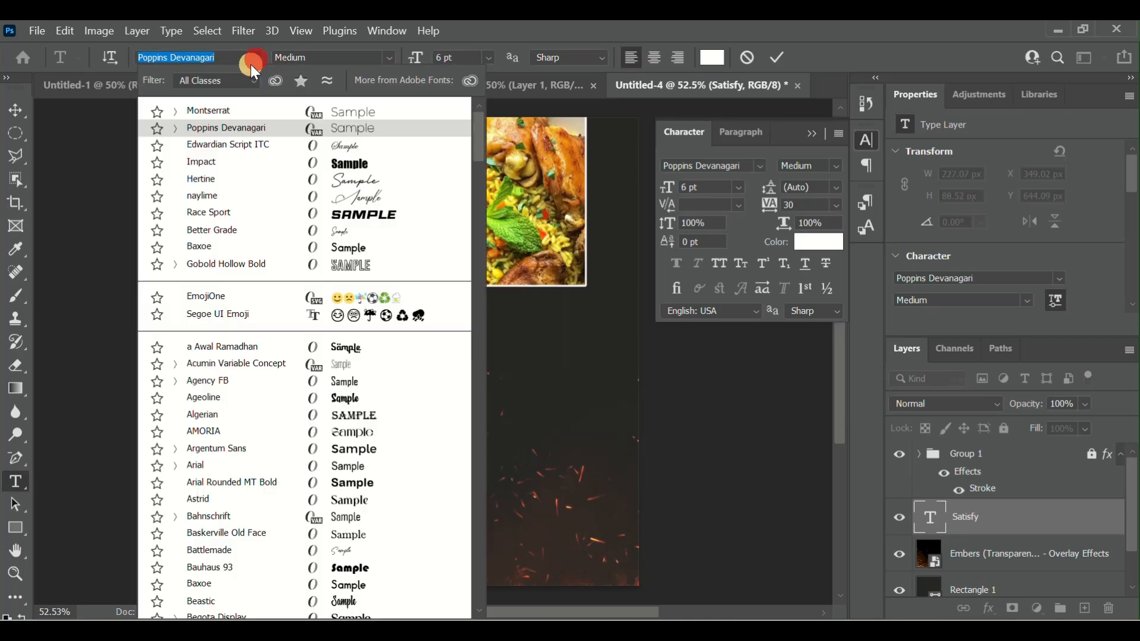
pyautogui.click(209, 112)
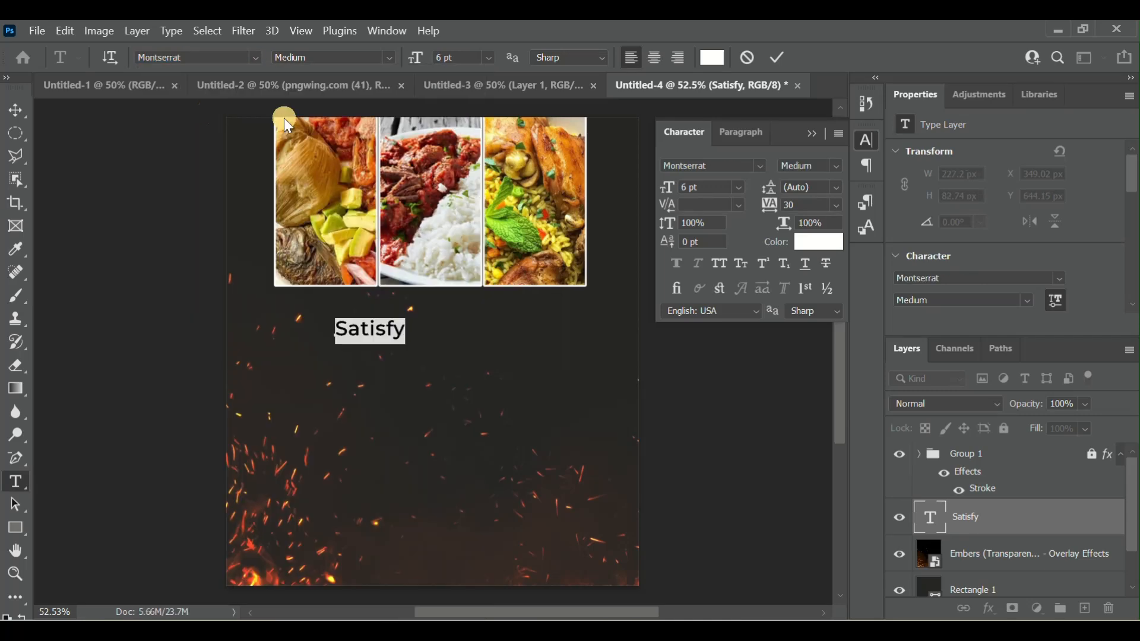
# - Try a 30 pt font size on the "Satisfy" headline
pyautogui.click(740, 187)
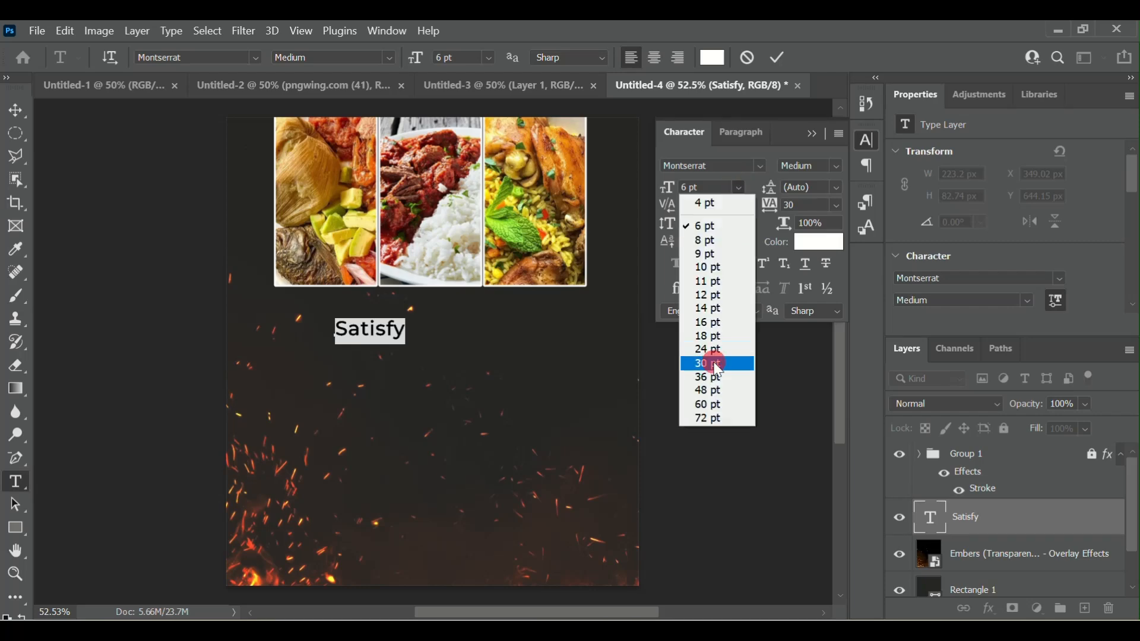
pyautogui.click(715, 363)
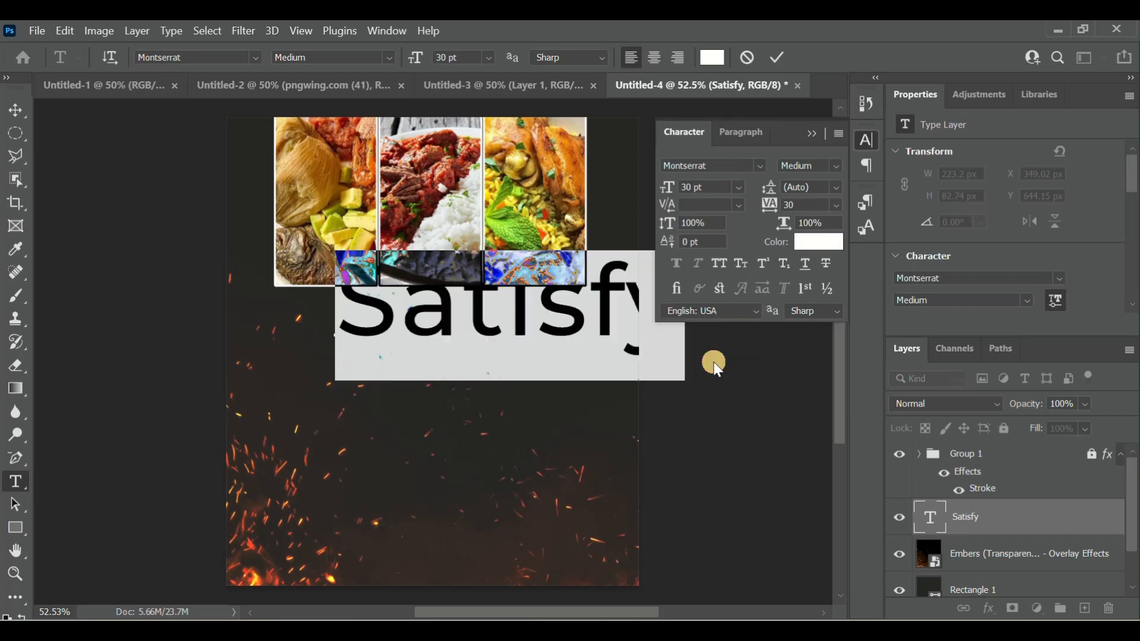
pyautogui.click(722, 189)
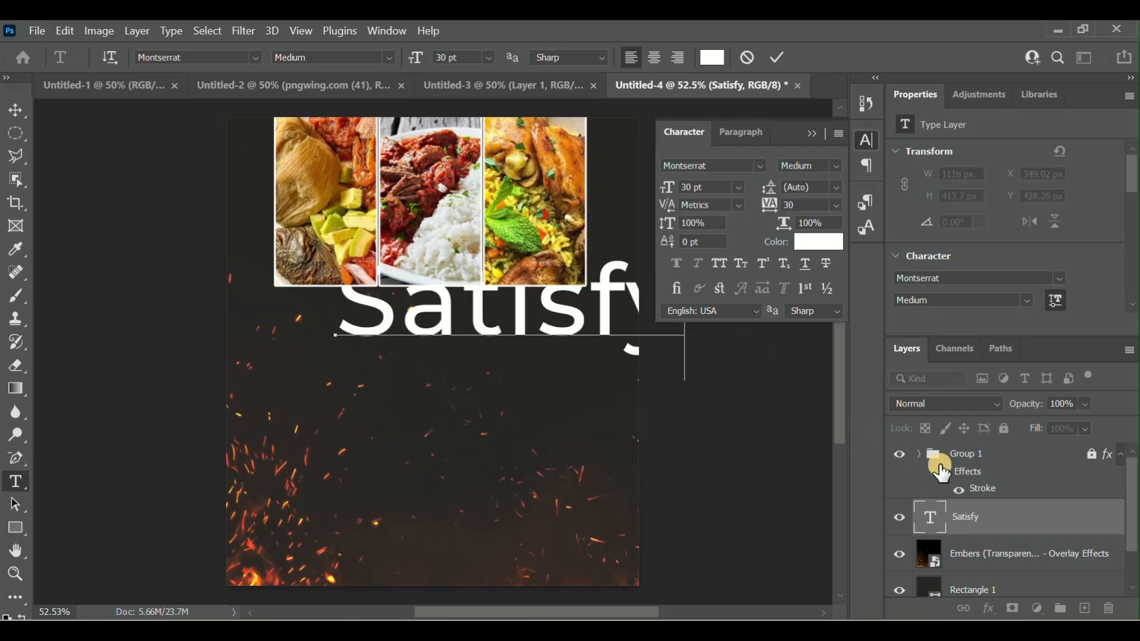
# - Select the whole "Satisfy" headline, set its font size to 24 pt and apply the edit
pyautogui.click(921, 516)
pyautogui.doubleClick(921, 516)
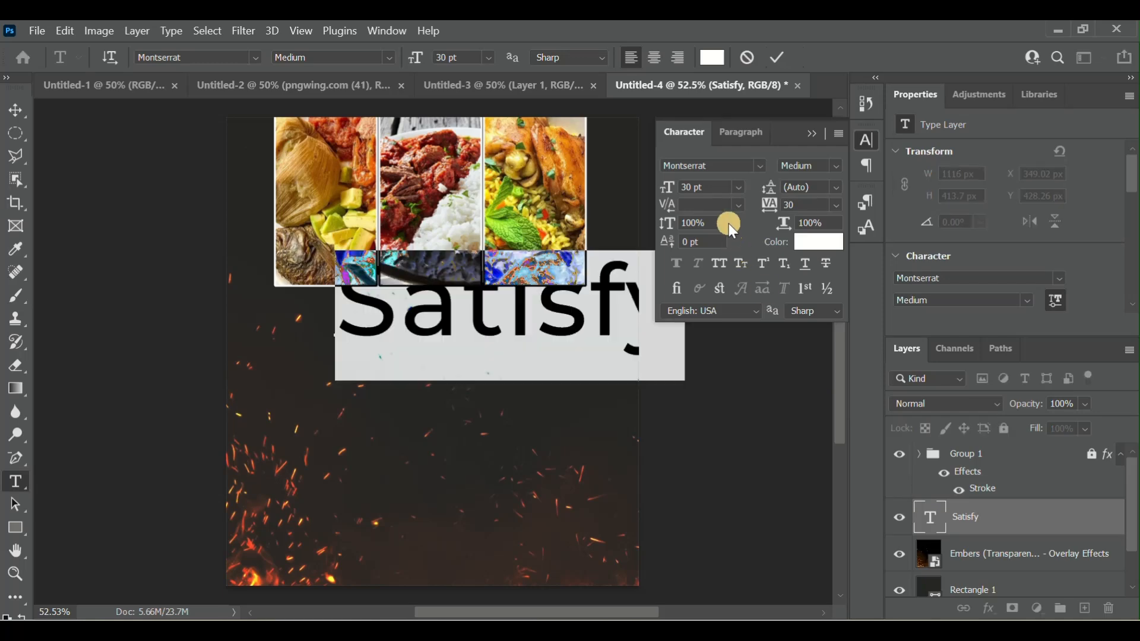
pyautogui.click(726, 185)
pyautogui.click(739, 187)
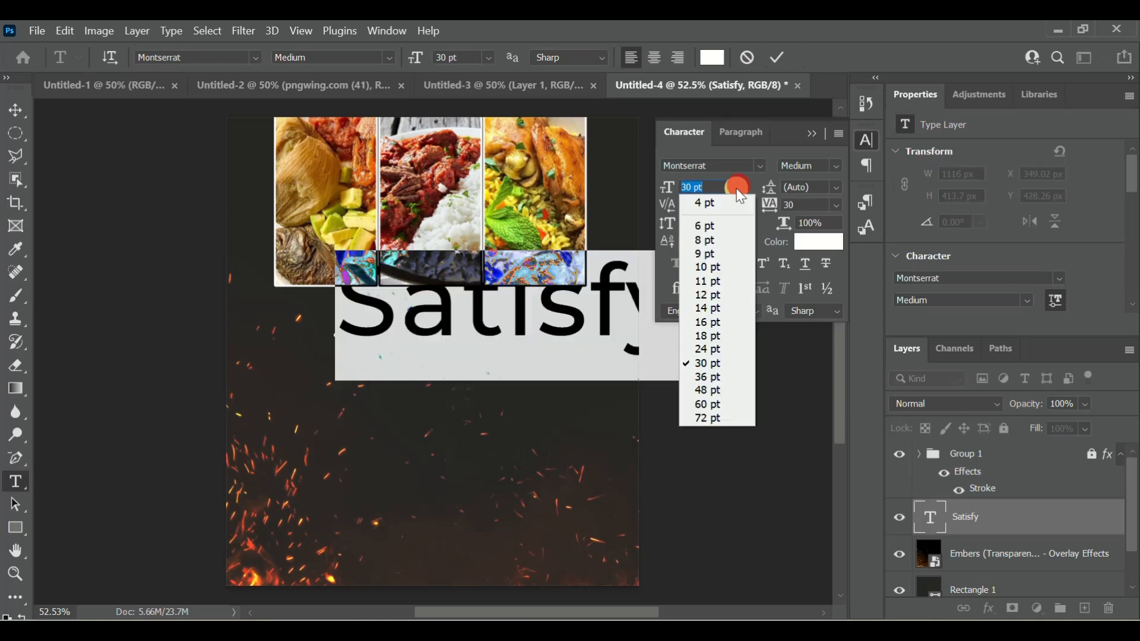
pyautogui.click(713, 349)
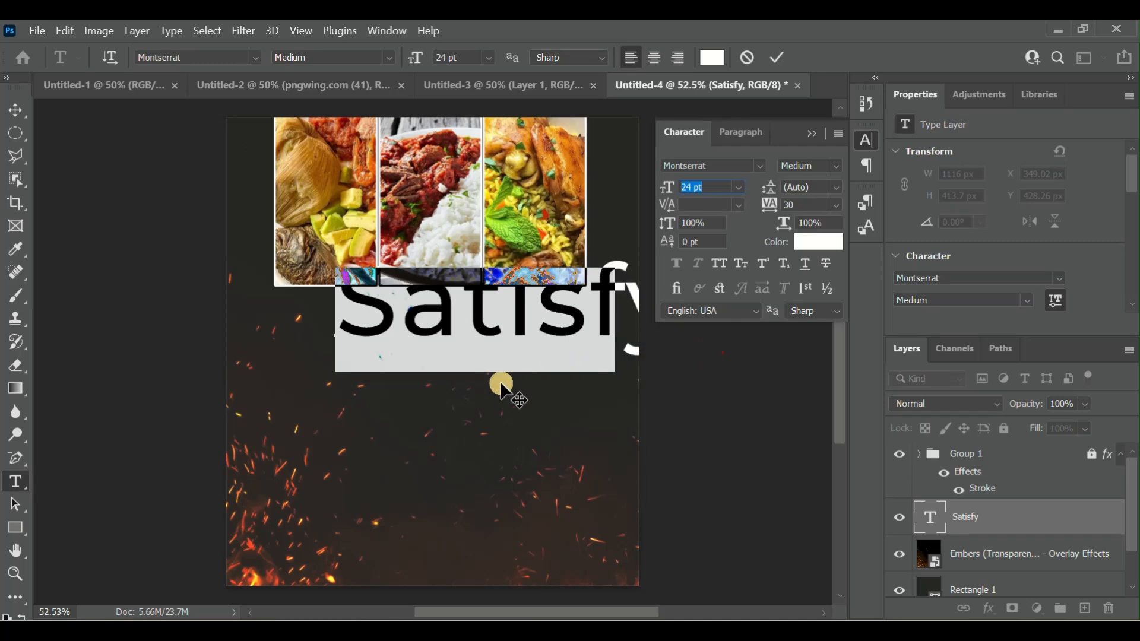
pyautogui.click(779, 57)
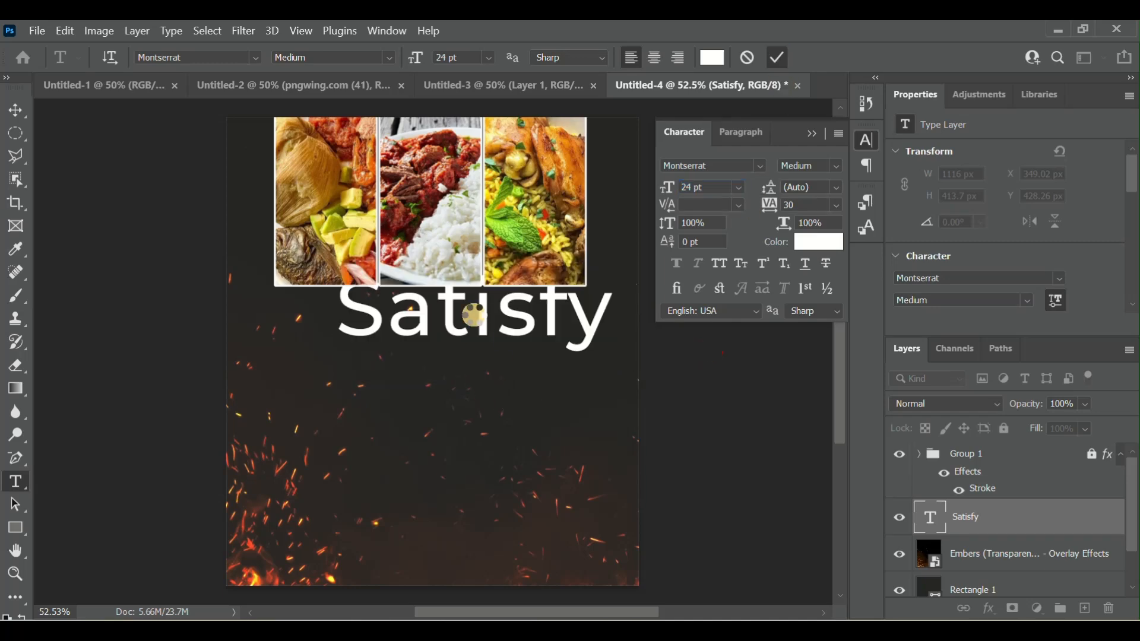
pyautogui.click(821, 134)
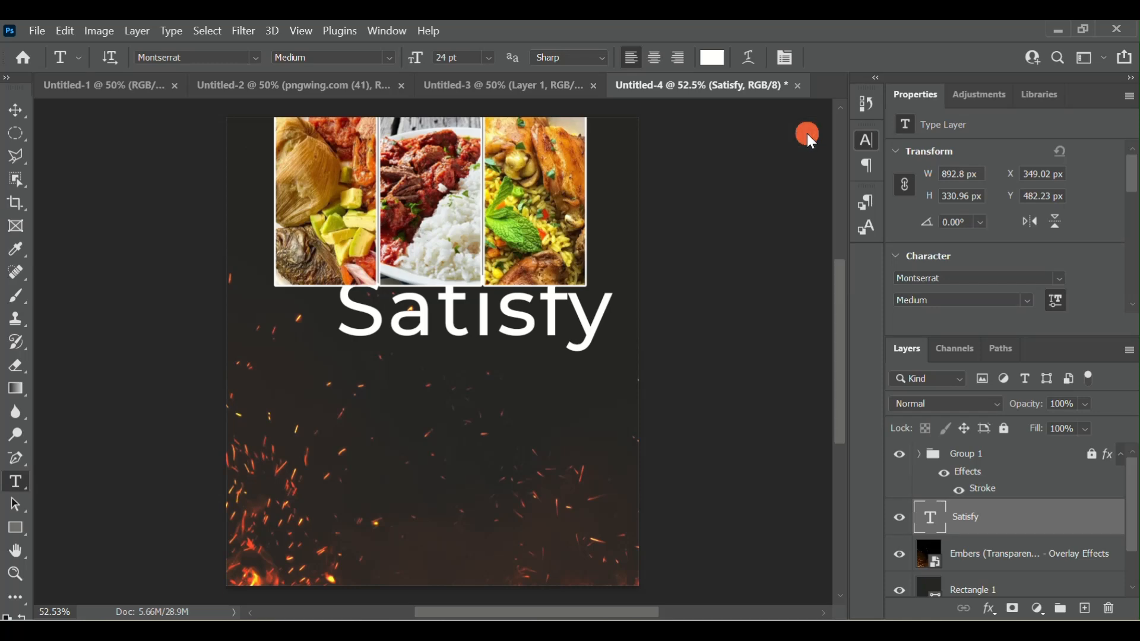
# - Reposition the "Satisfy" headline so it sits clear of the photos and roughly centered beneath them
pyautogui.click(525, 315)
pyautogui.click(474, 373)
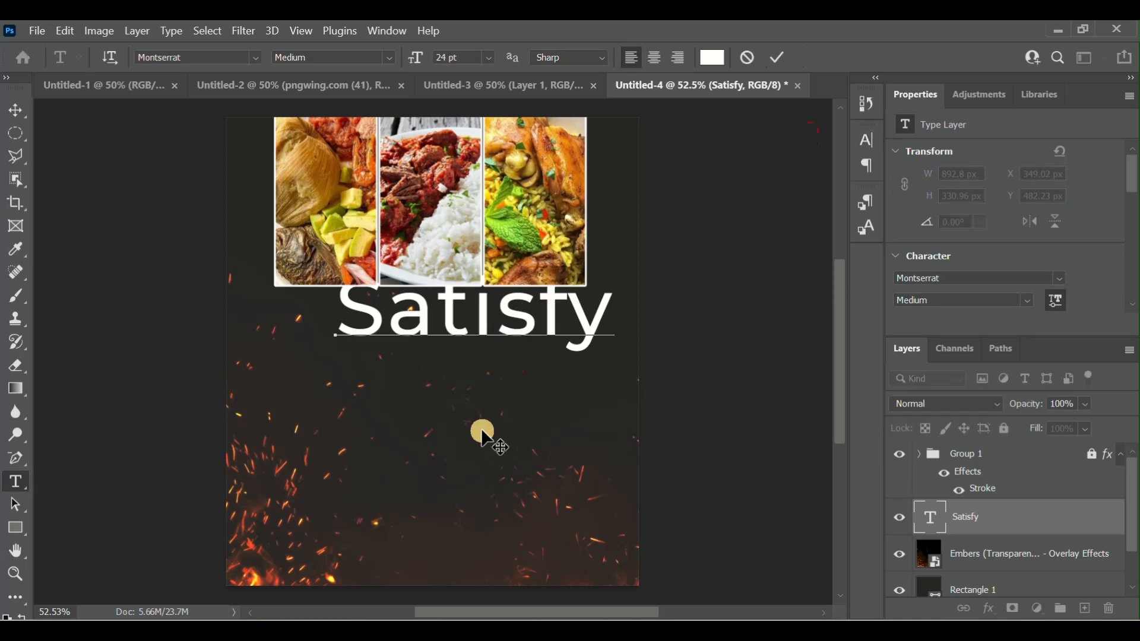
pyautogui.moveTo(479, 446); pyautogui.dragTo(435, 478)
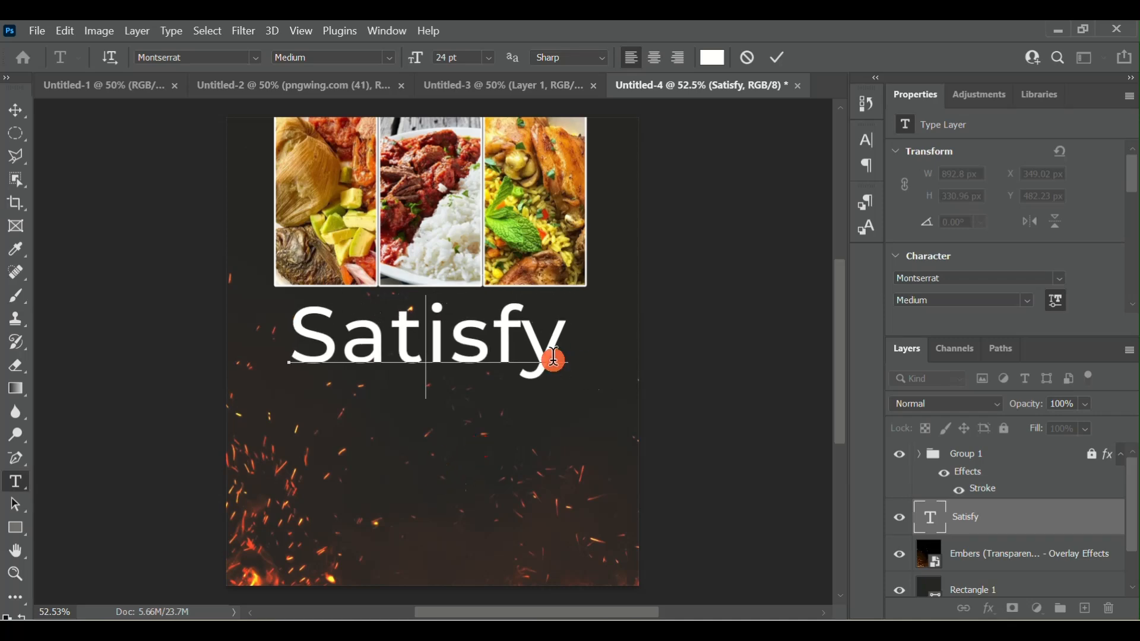
# - Reduce the "Satisfy" headline's font size to 21 pt and commit the text
pyautogui.moveTo(554, 358); pyautogui.dragTo(245, 375)
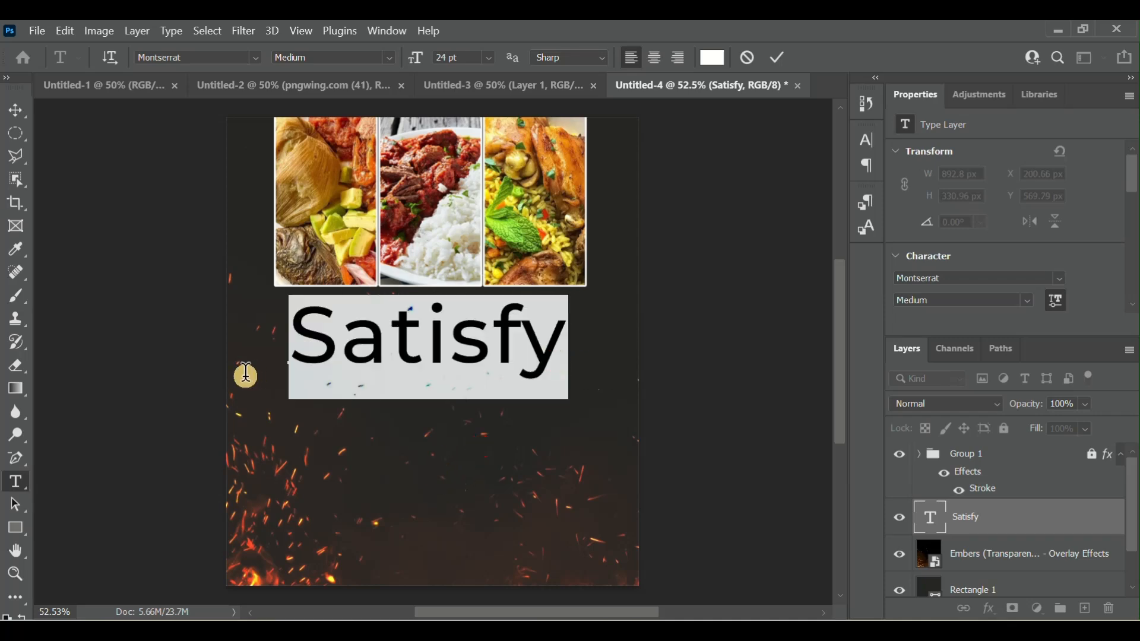
pyautogui.click(442, 58)
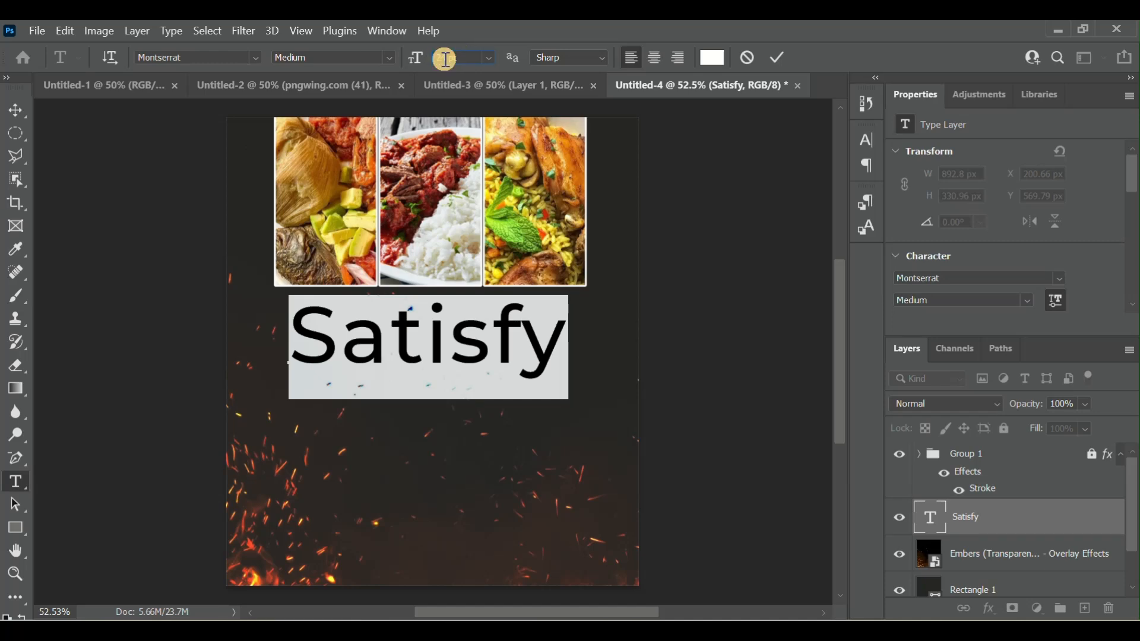
pyautogui.press('Down')
pyautogui.press('Down')
pyautogui.press('Down')
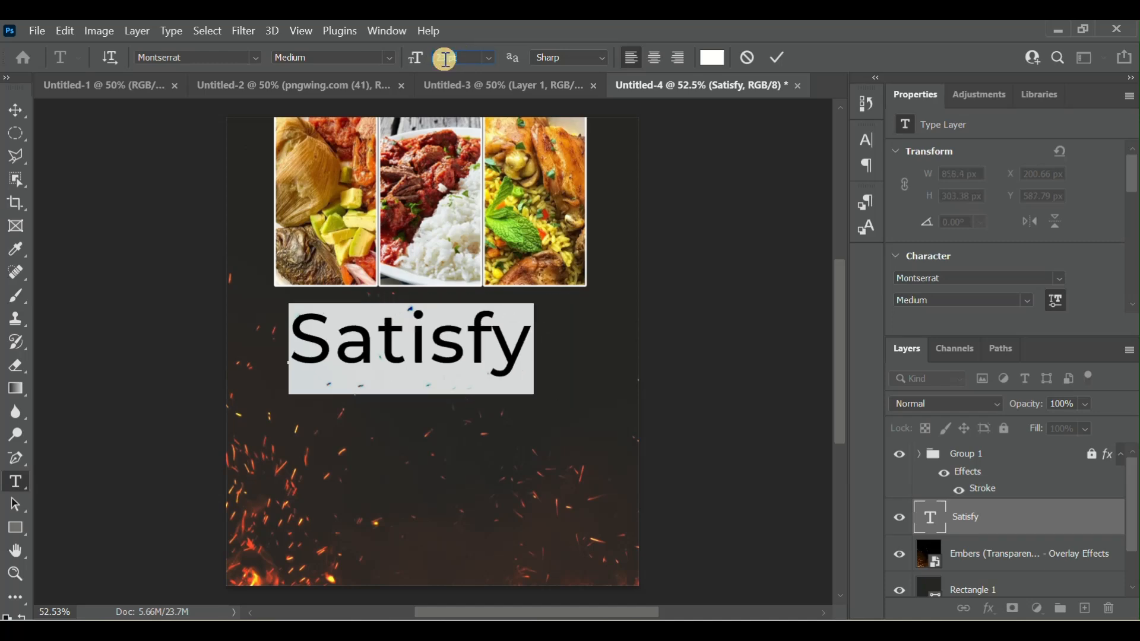
pyautogui.click(772, 58)
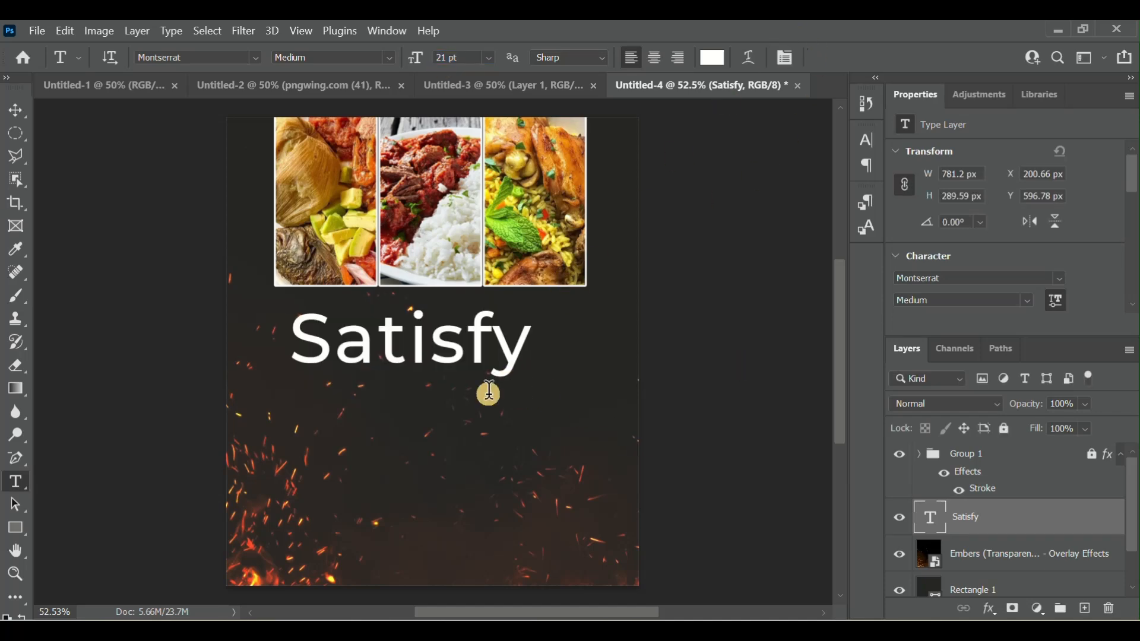
# - Change the whole "Satisfy" headline's font weight to Bold and commit the text
pyautogui.click(938, 528)
pyautogui.doubleClick(938, 527)
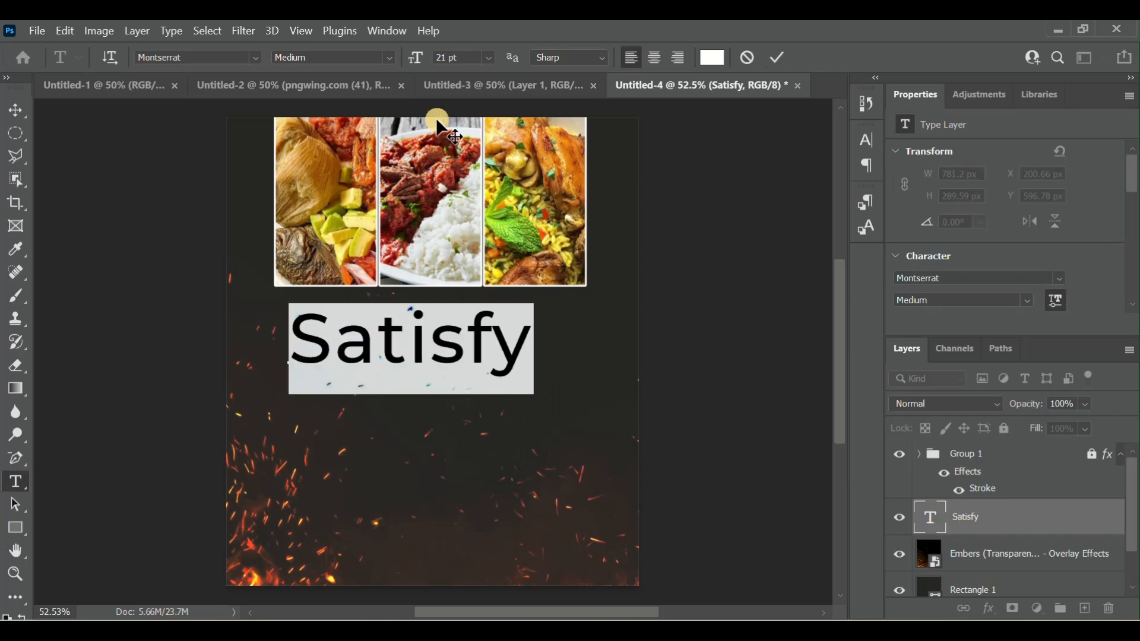
pyautogui.click(383, 56)
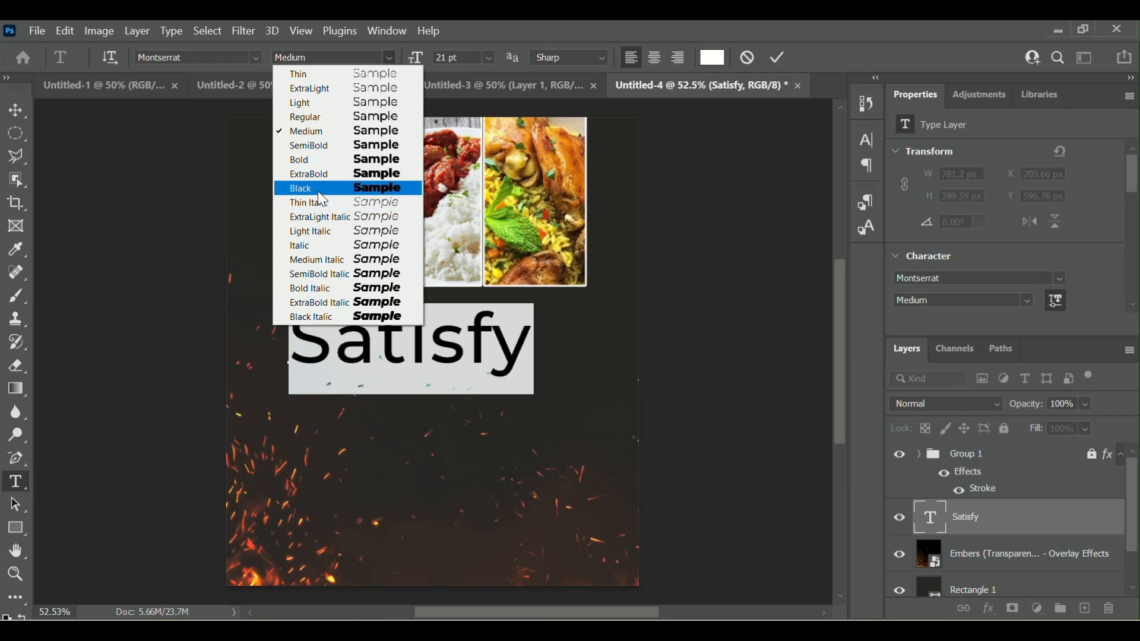
pyautogui.click(319, 160)
pyautogui.click(779, 57)
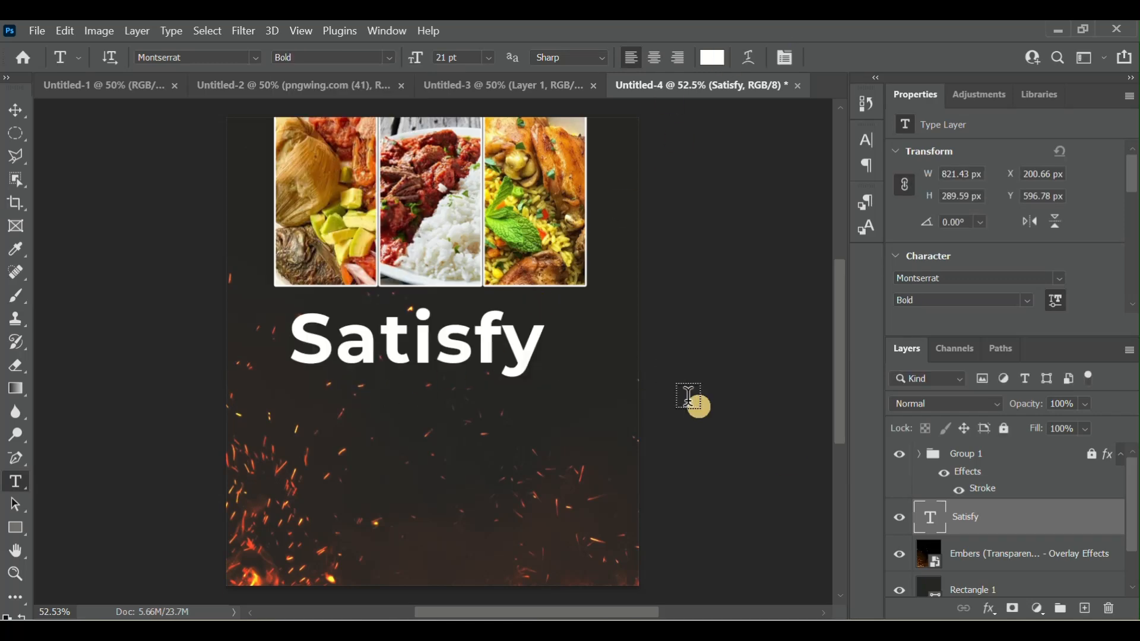
# - Recolor the whole "Satisfy" headline bright yellow (#fce021), starting from a yellow sampled in the food photos, and commit the text
pyautogui.click(930, 525)
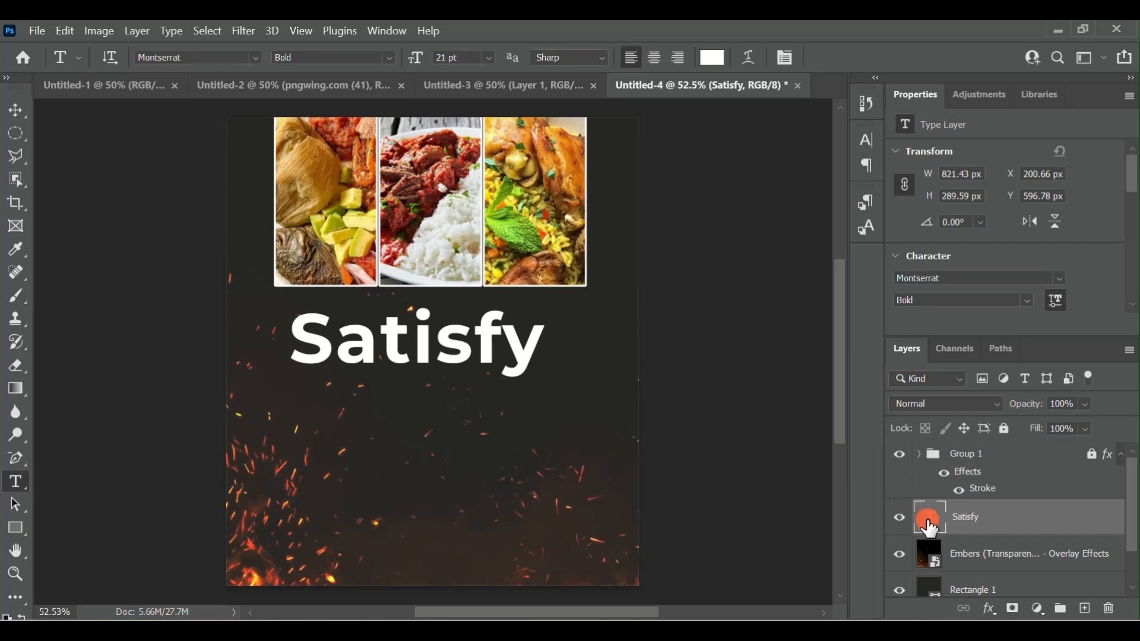
pyautogui.doubleClick(930, 526)
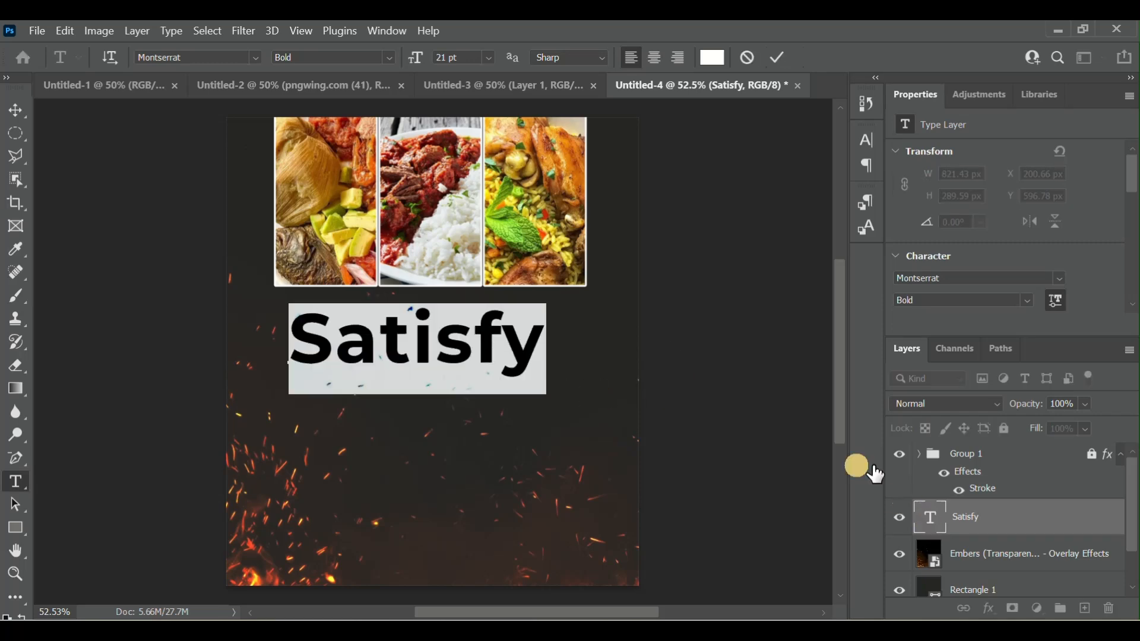
pyautogui.click(715, 57)
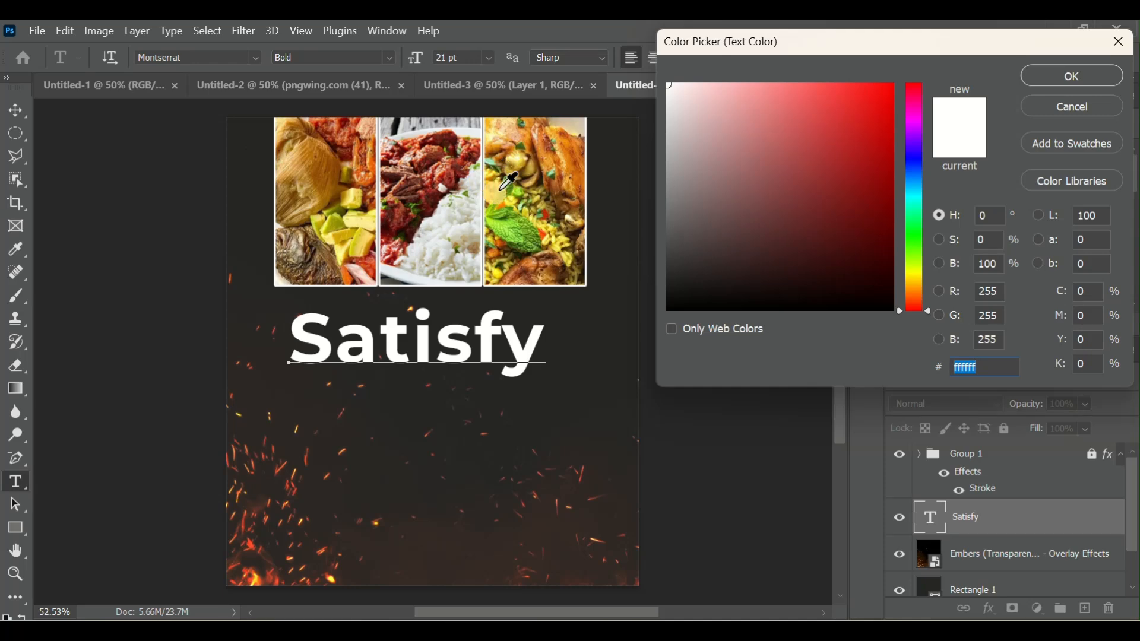
pyautogui.click(368, 241)
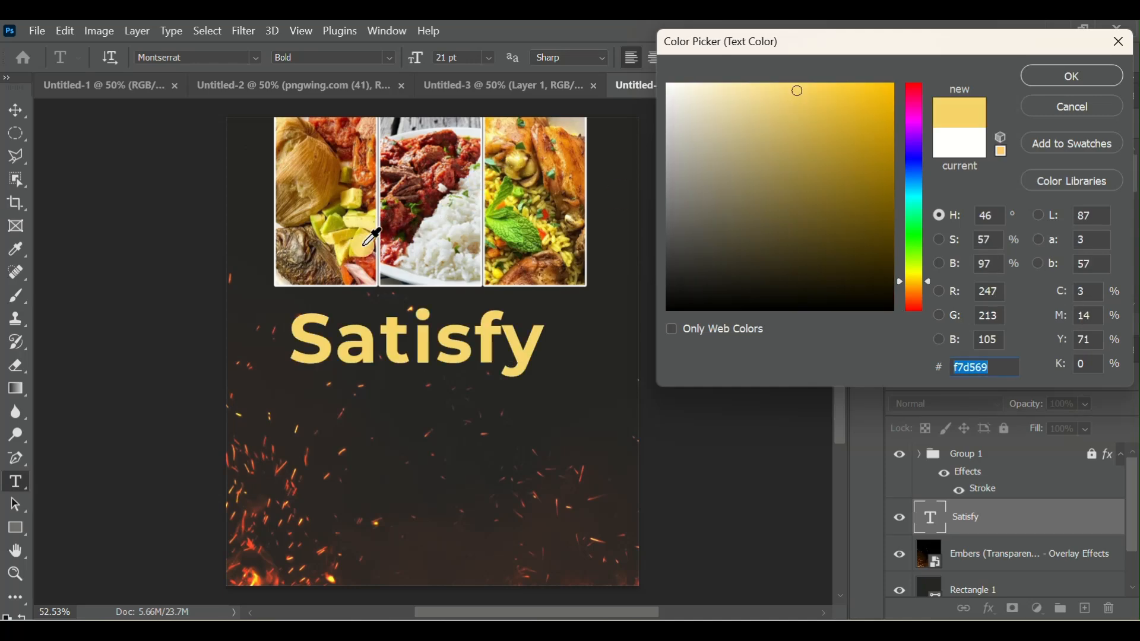
pyautogui.click(915, 277)
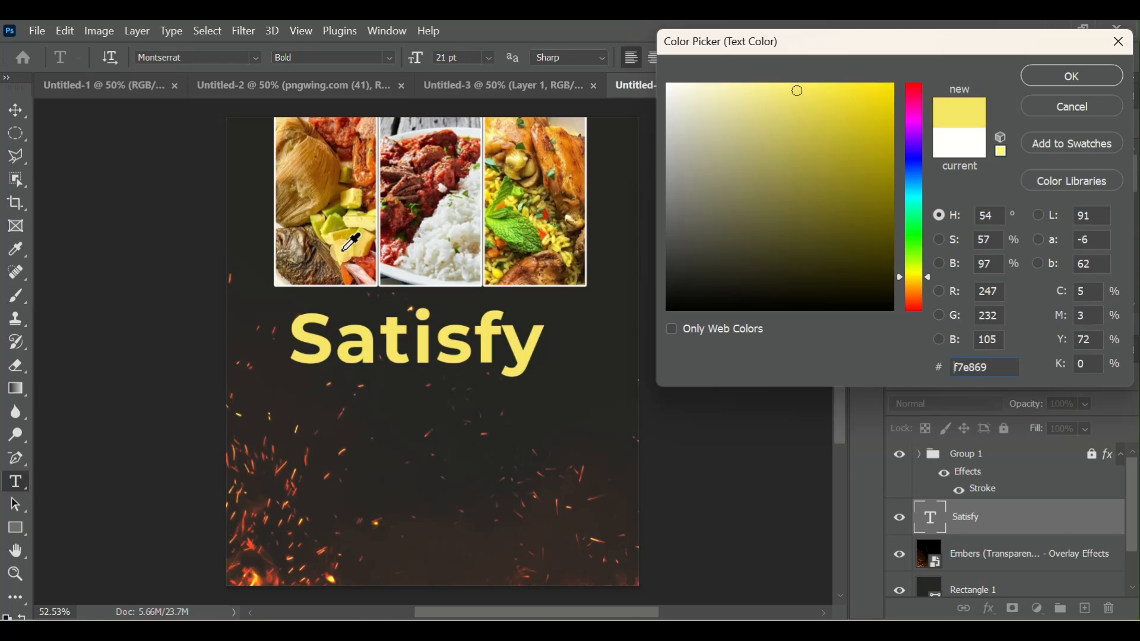
pyautogui.click(375, 254)
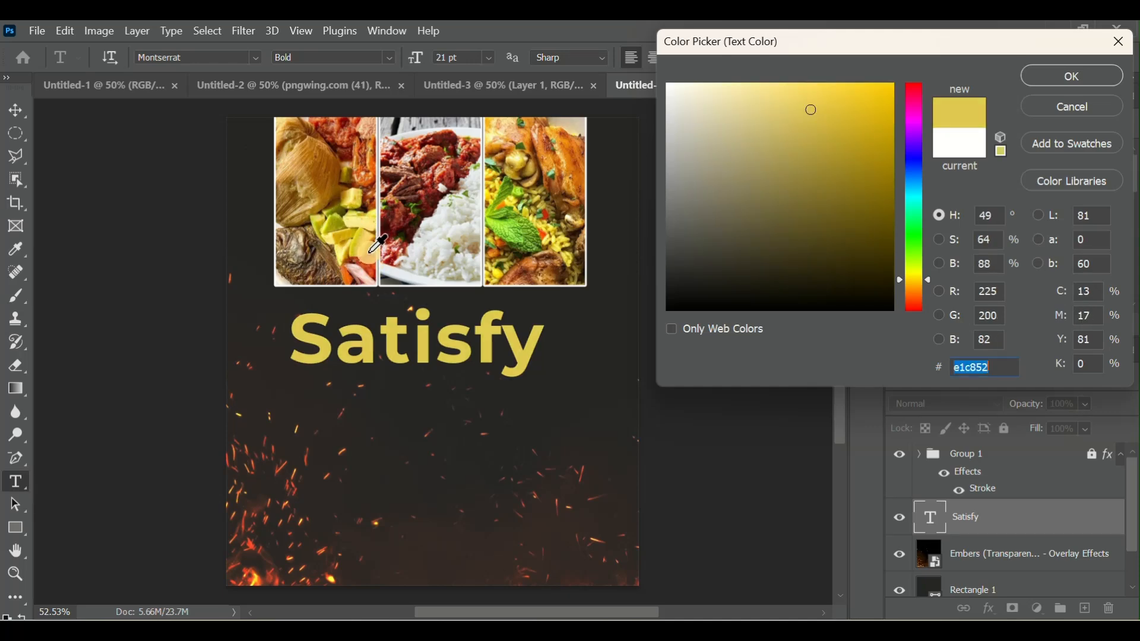
pyautogui.click(368, 233)
pyautogui.moveTo(838, 88); pyautogui.dragTo(865, 86)
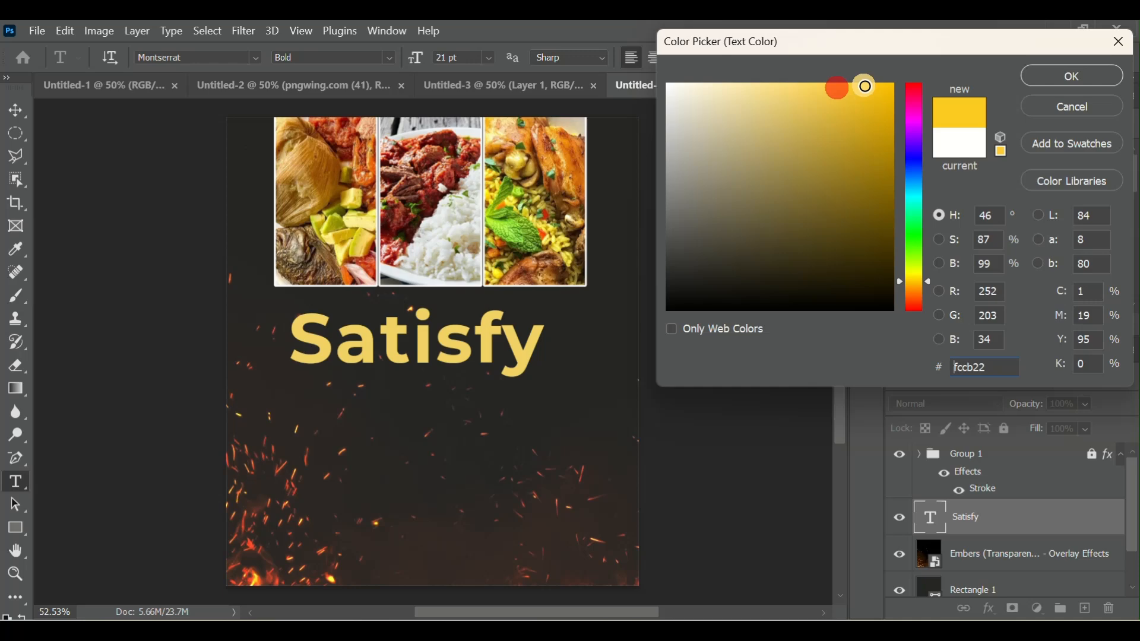
pyautogui.click(915, 278)
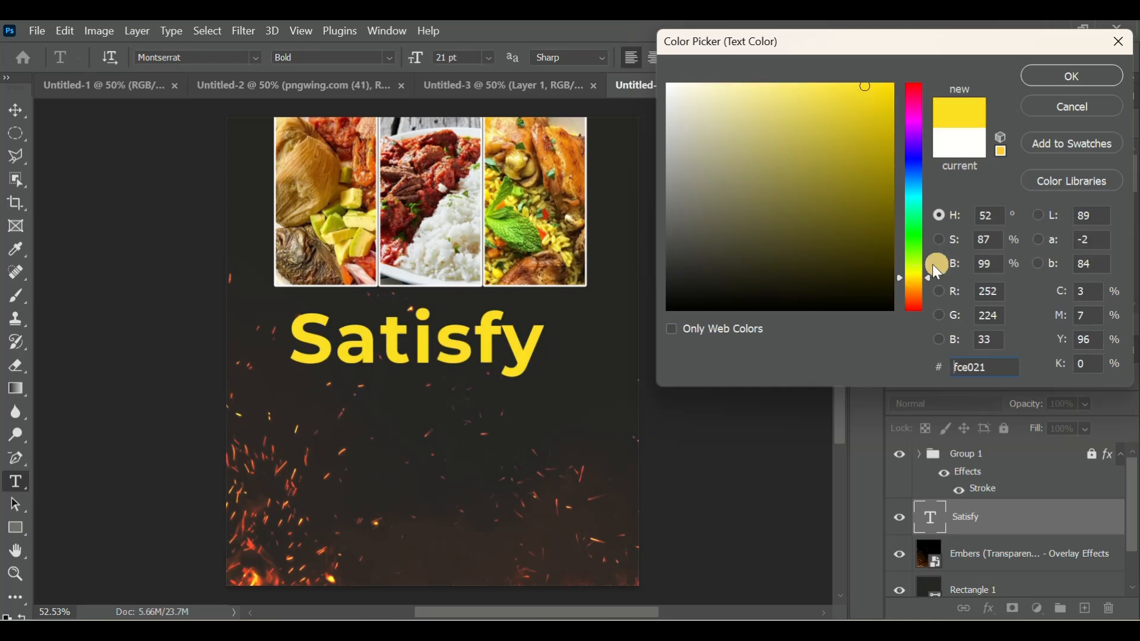
pyautogui.click(1062, 76)
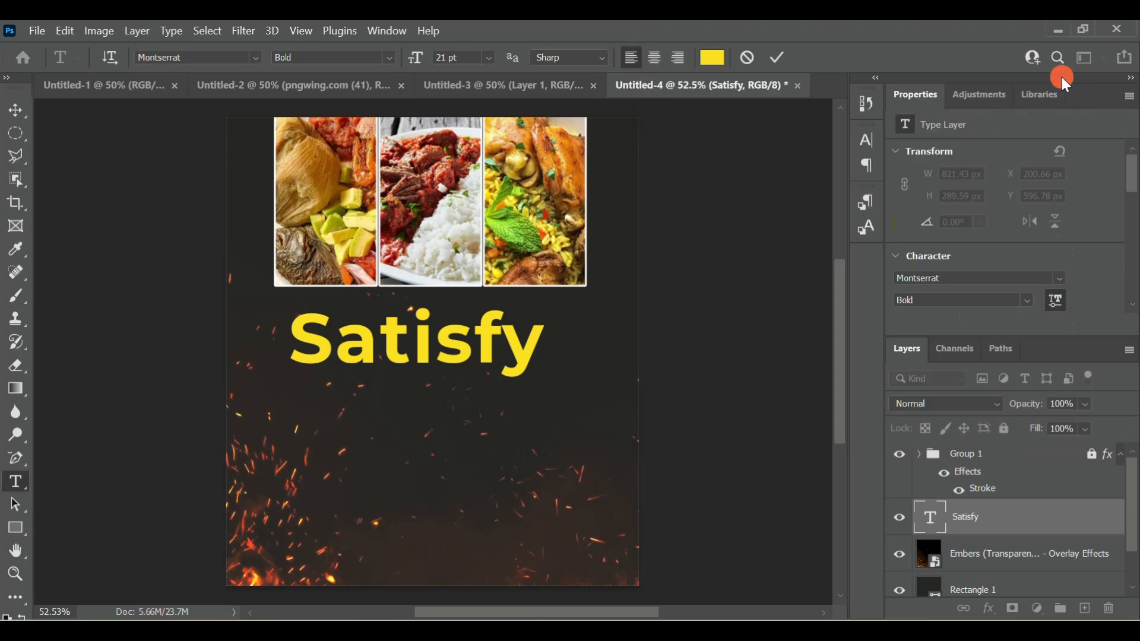
pyautogui.click(778, 55)
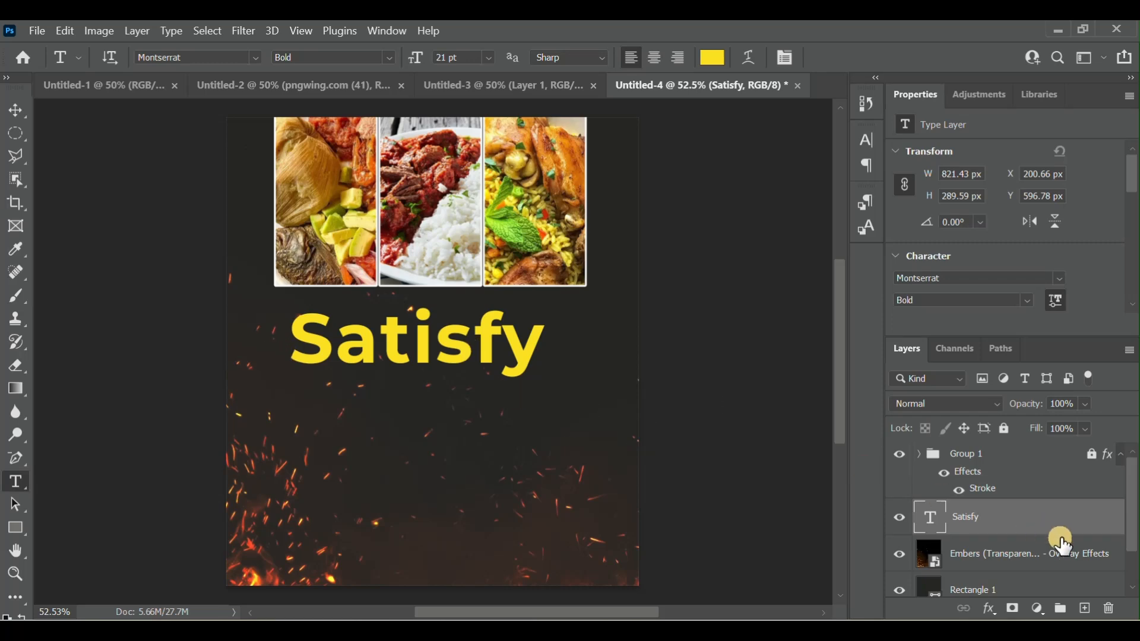
# - Add a single drop shadow to the "Satisfy" layer and set the shadow color to white
pyautogui.rightClick(1020, 524)
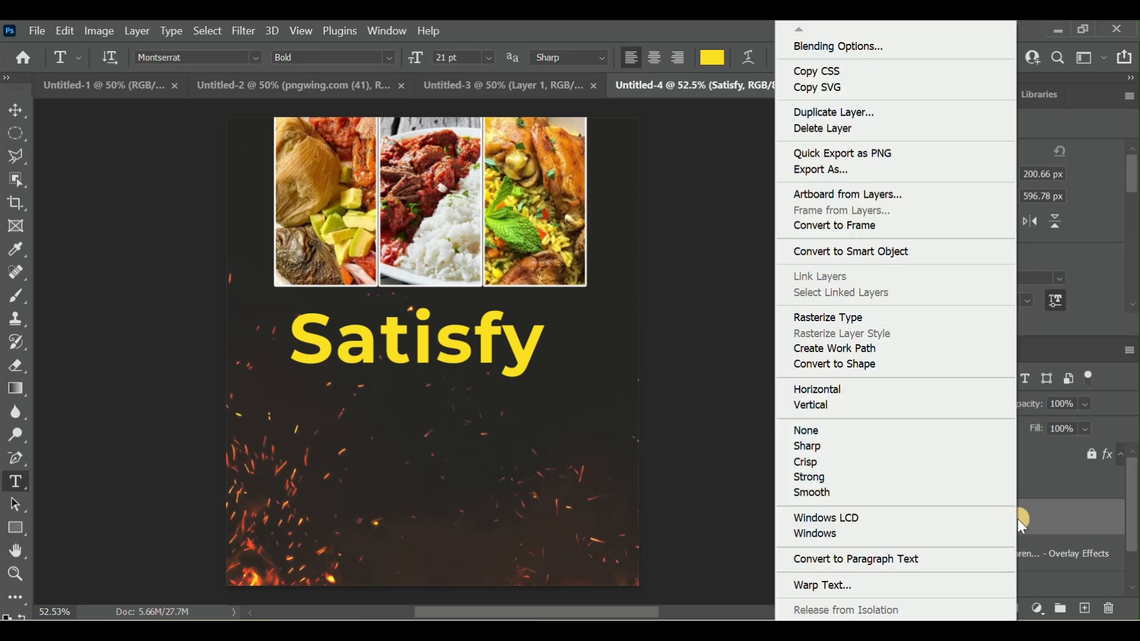
pyautogui.click(829, 49)
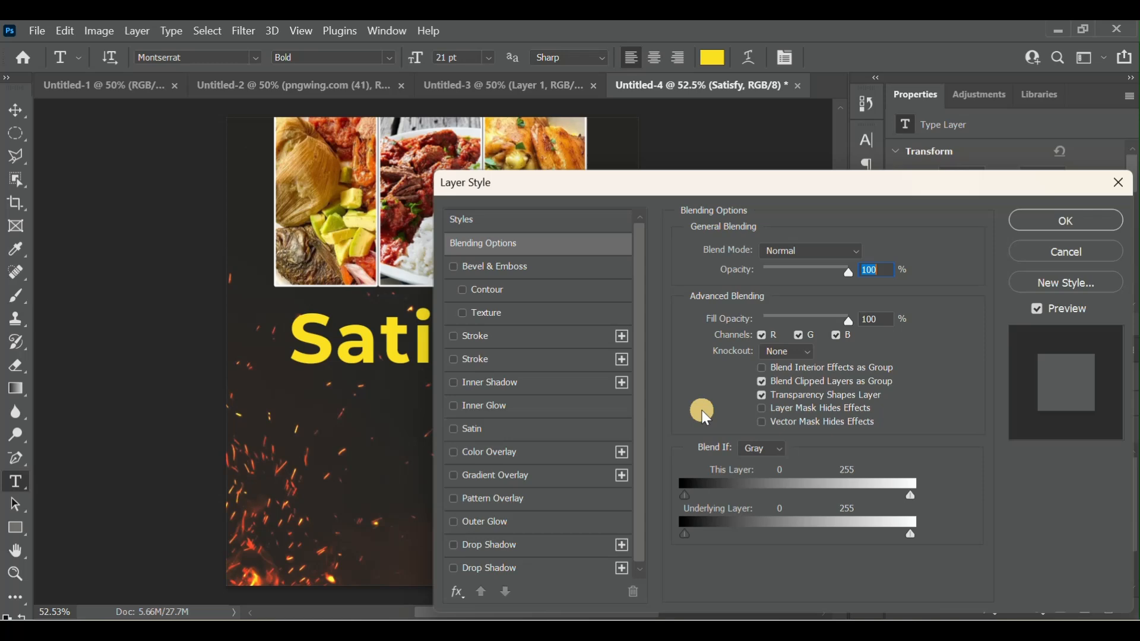
pyautogui.moveTo(602, 187); pyautogui.dragTo(547, 114)
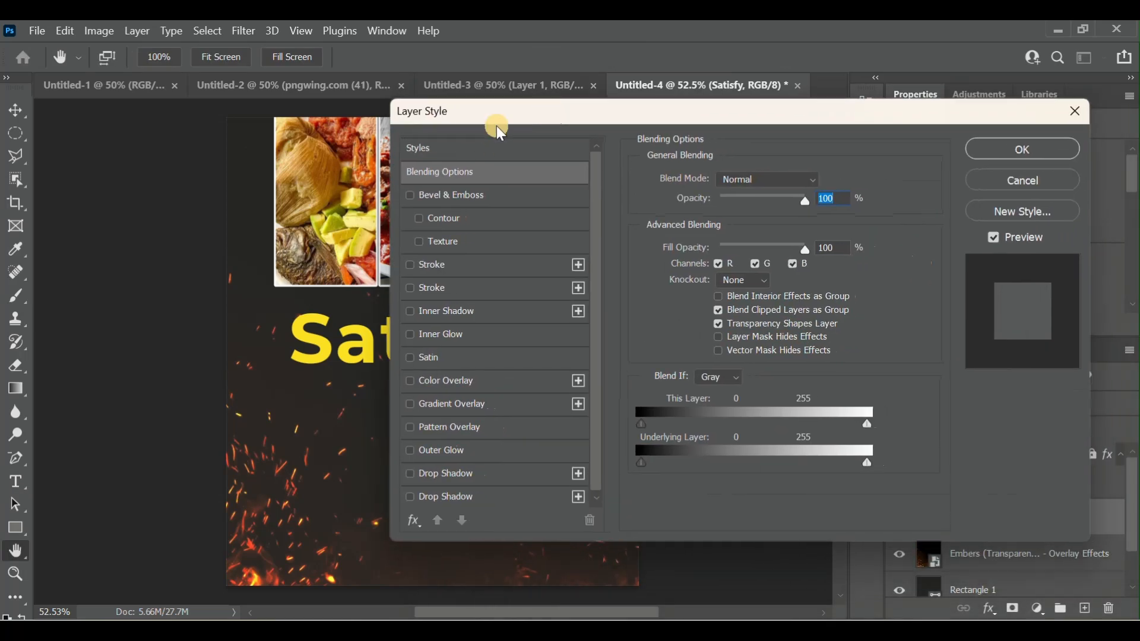
pyautogui.click(409, 474)
pyautogui.click(410, 474)
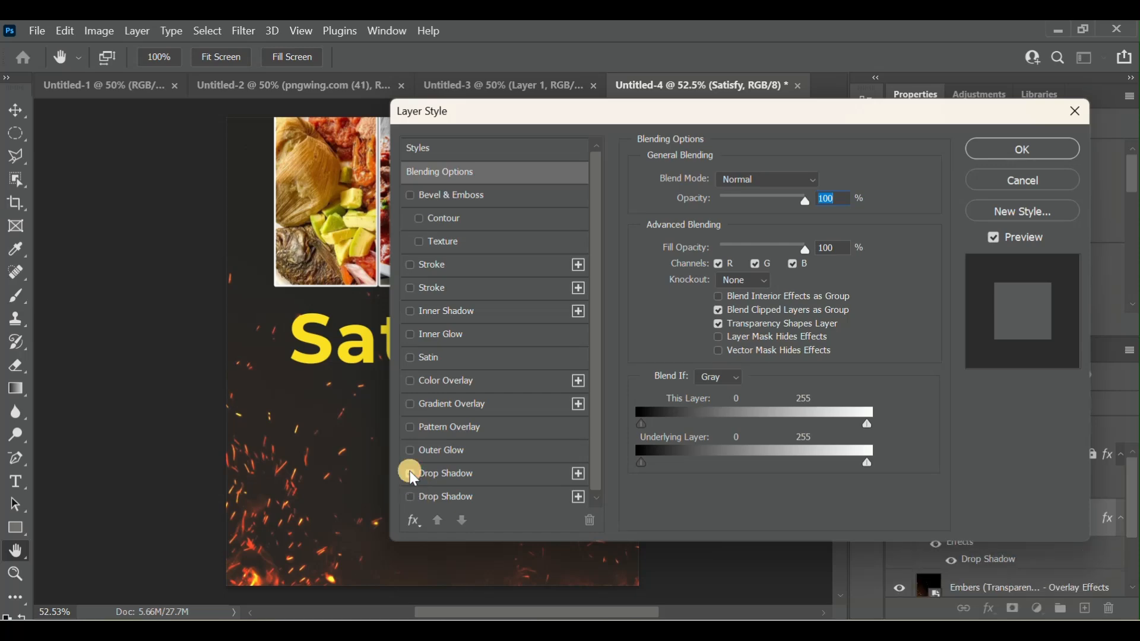
pyautogui.click(407, 495)
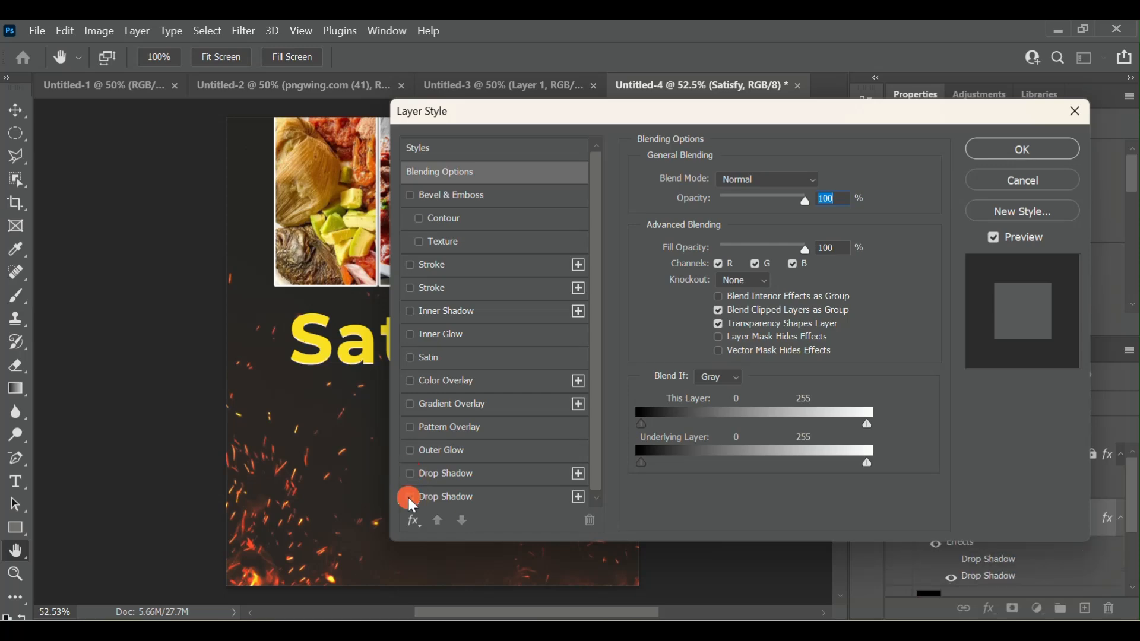
pyautogui.click(471, 477)
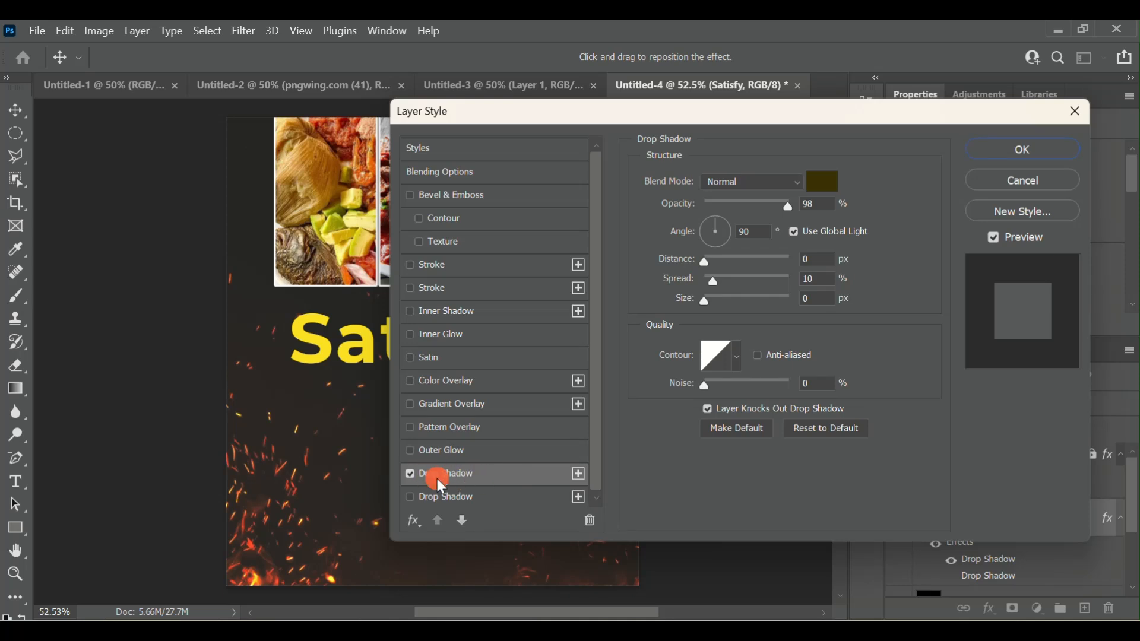
pyautogui.click(824, 181)
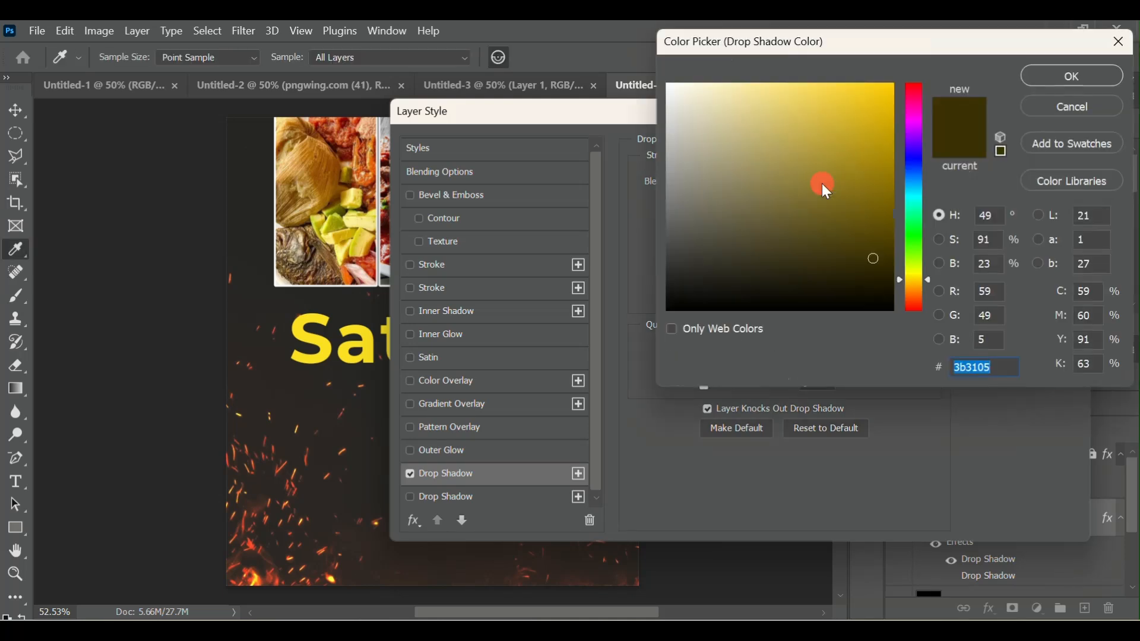
pyautogui.moveTo(742, 145)
pyautogui.mouseDown()
pyautogui.moveTo(659, 91)
pyautogui.moveTo(646, 53)
pyautogui.mouseUp()
pyautogui.click(1078, 81)
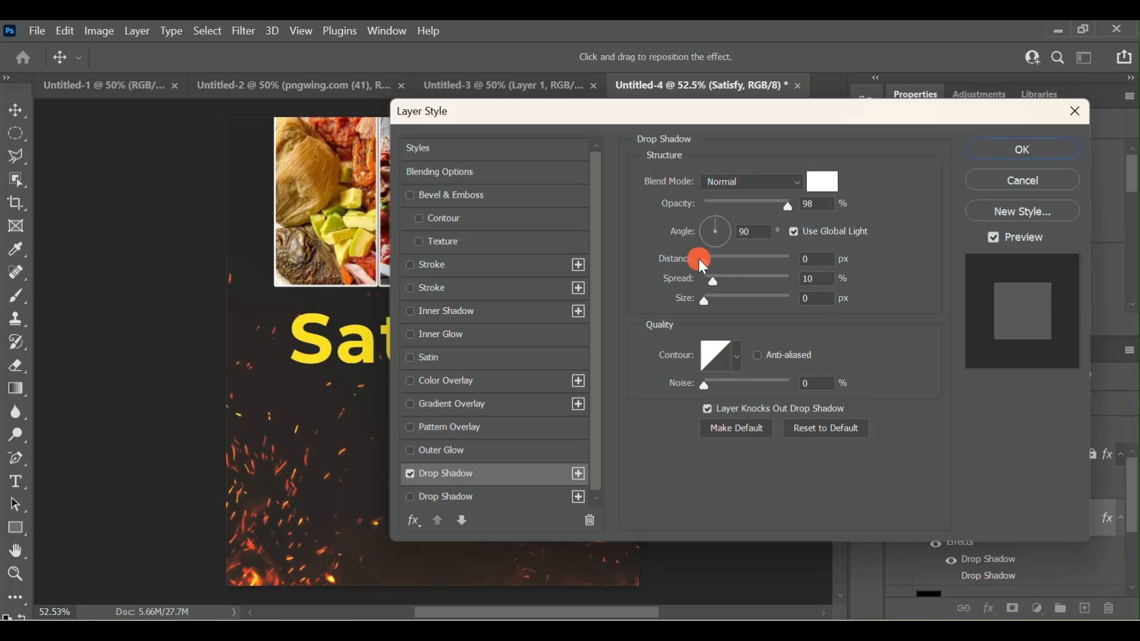
# - Set the drop shadow's distance to 5 px and spread to 0%, raise its opacity to the maximum, and apply the layer style
pyautogui.moveTo(699, 260)
pyautogui.mouseDown()
pyautogui.moveTo(727, 272)
pyautogui.moveTo(696, 274)
pyautogui.moveTo(769, 267)
pyautogui.moveTo(714, 273)
pyautogui.mouseUp()
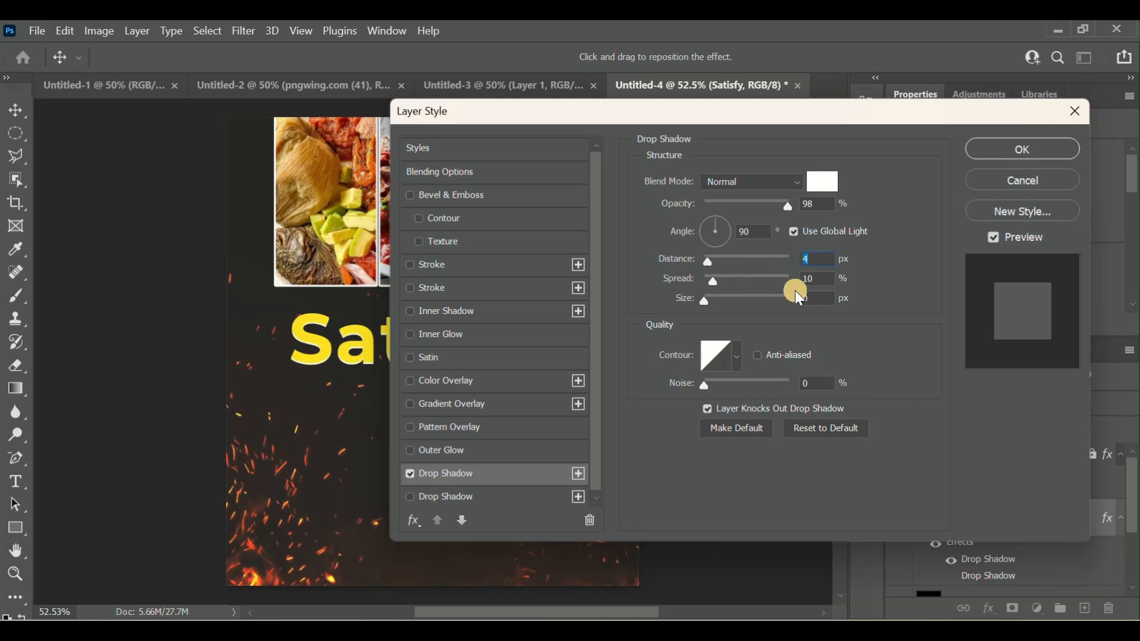
pyautogui.click(829, 262)
pyautogui.press('Up')
pyautogui.moveTo(712, 285); pyautogui.dragTo(646, 302)
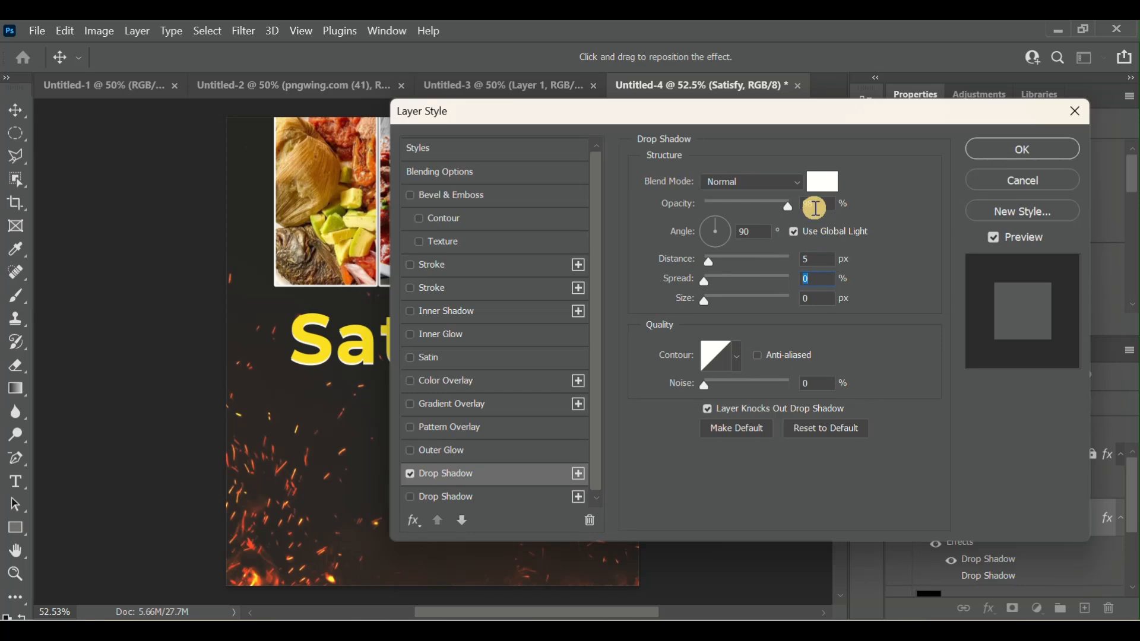
pyautogui.moveTo(789, 206); pyautogui.dragTo(821, 207)
pyautogui.click(1028, 149)
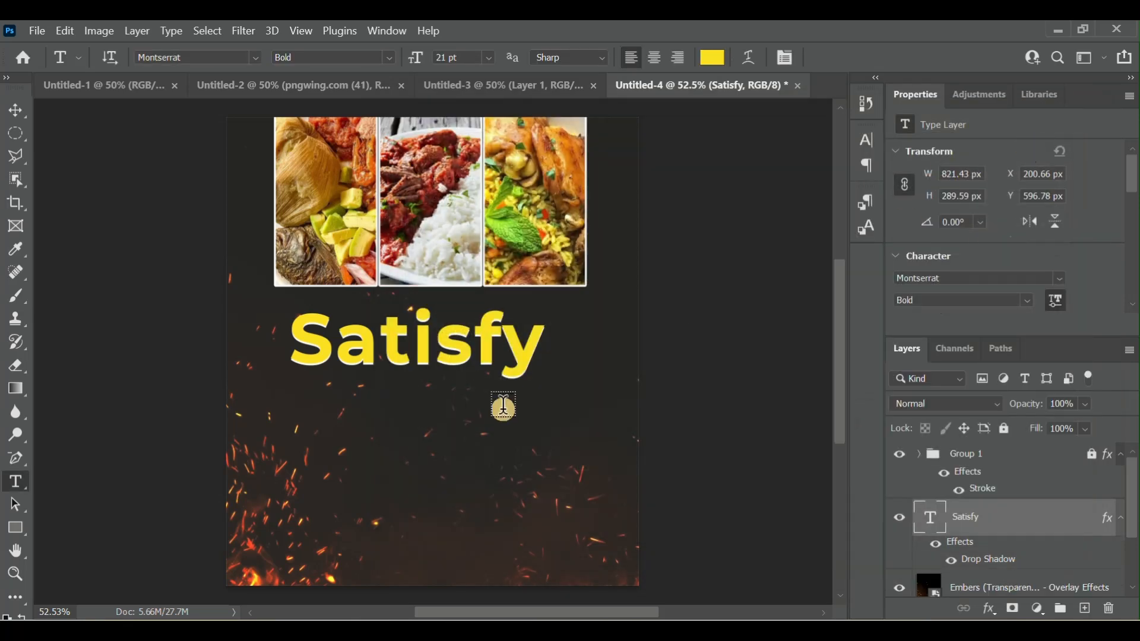
# - Shift the "Satisfy" headline slightly up and to the right beneath the photos and commit the text
pyautogui.click(494, 344)
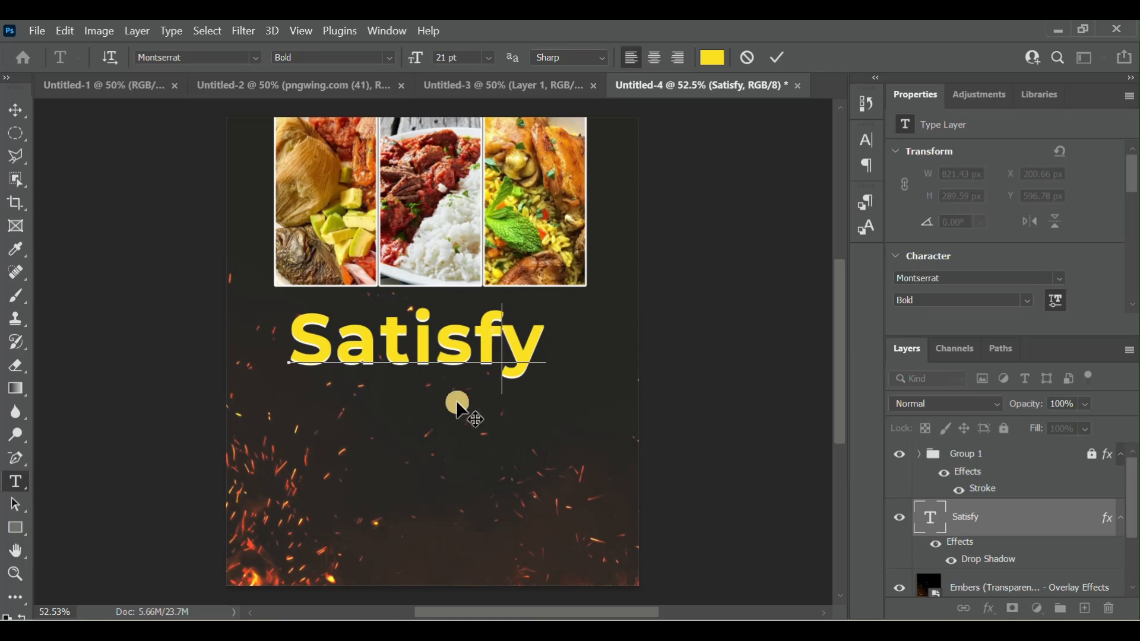
pyautogui.click(421, 439)
pyautogui.moveTo(420, 440); pyautogui.dragTo(425, 434)
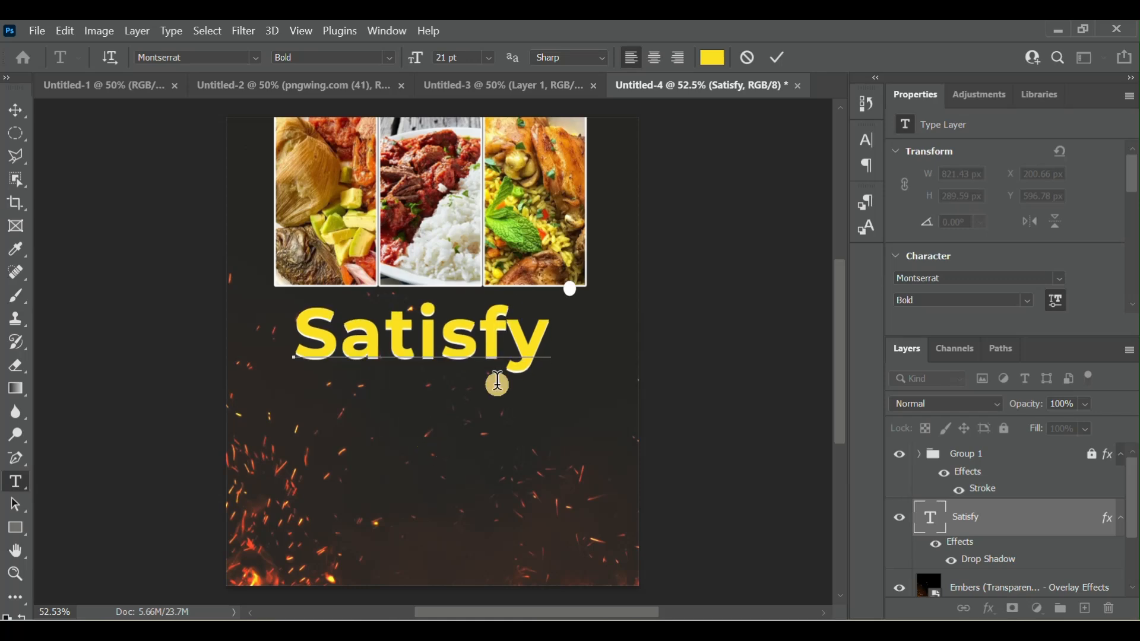
pyautogui.click(775, 70)
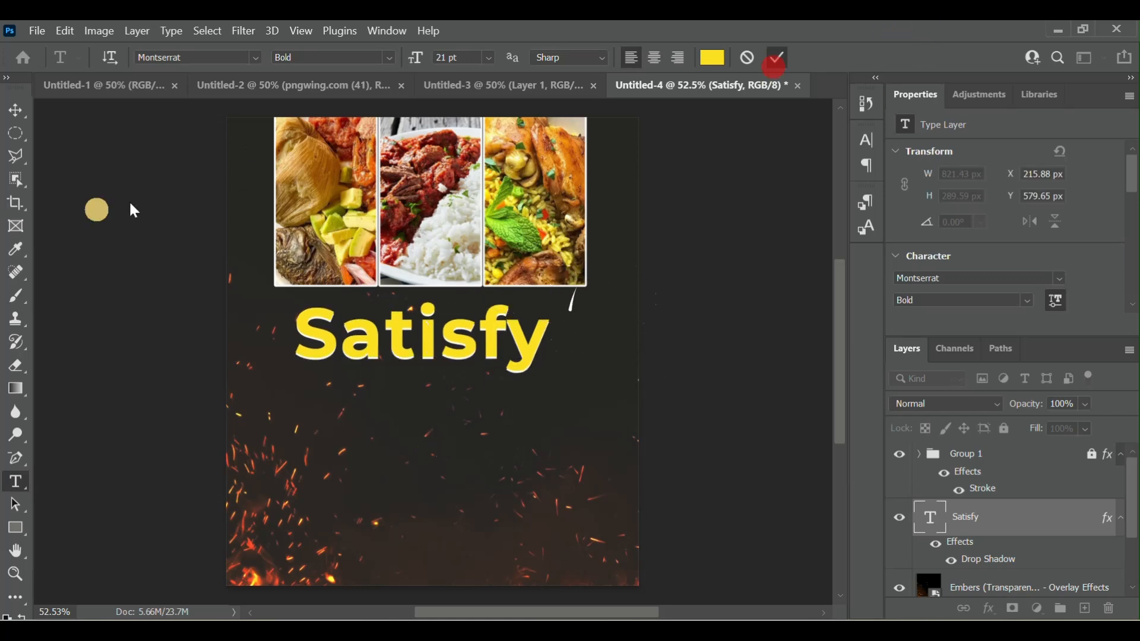
# - Nudge the "Satisfy" headline in small increments to fine-tune its position at X 216.88 px, Y 575.65 px
pyautogui.click(23, 110)
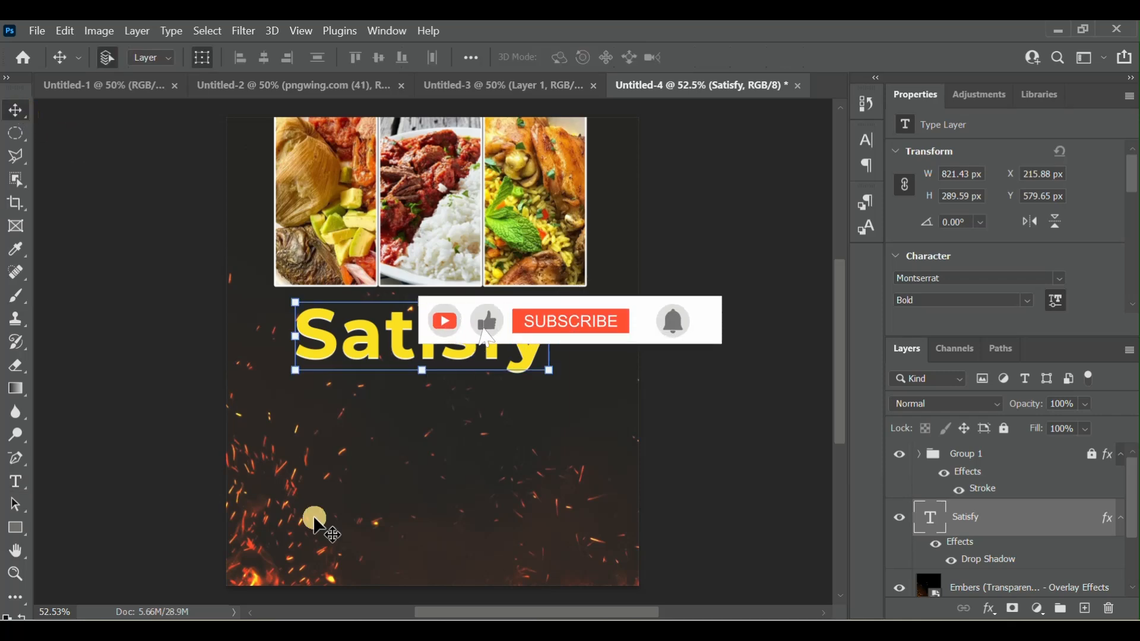
pyautogui.press('Left')
pyautogui.press('Left')
pyautogui.press('Up')
pyautogui.press('Up')
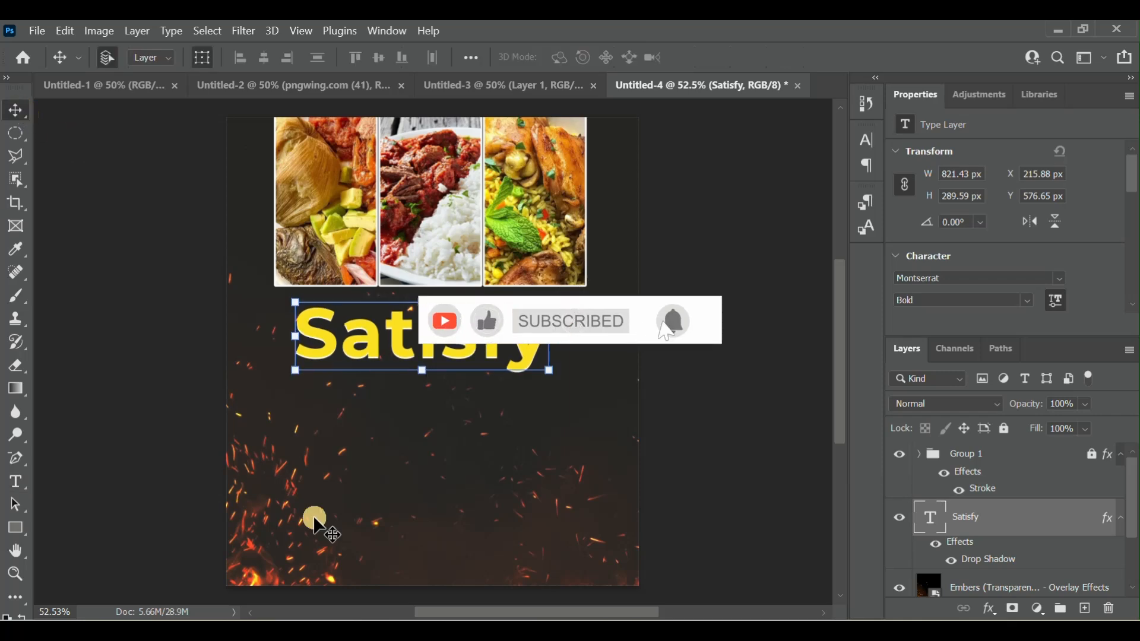
pyautogui.press('Right')
pyautogui.press('Right')
pyautogui.press('Right')
pyautogui.press('Up')
pyautogui.press('Up')
pyautogui.press('Up')
pyautogui.press('Up')
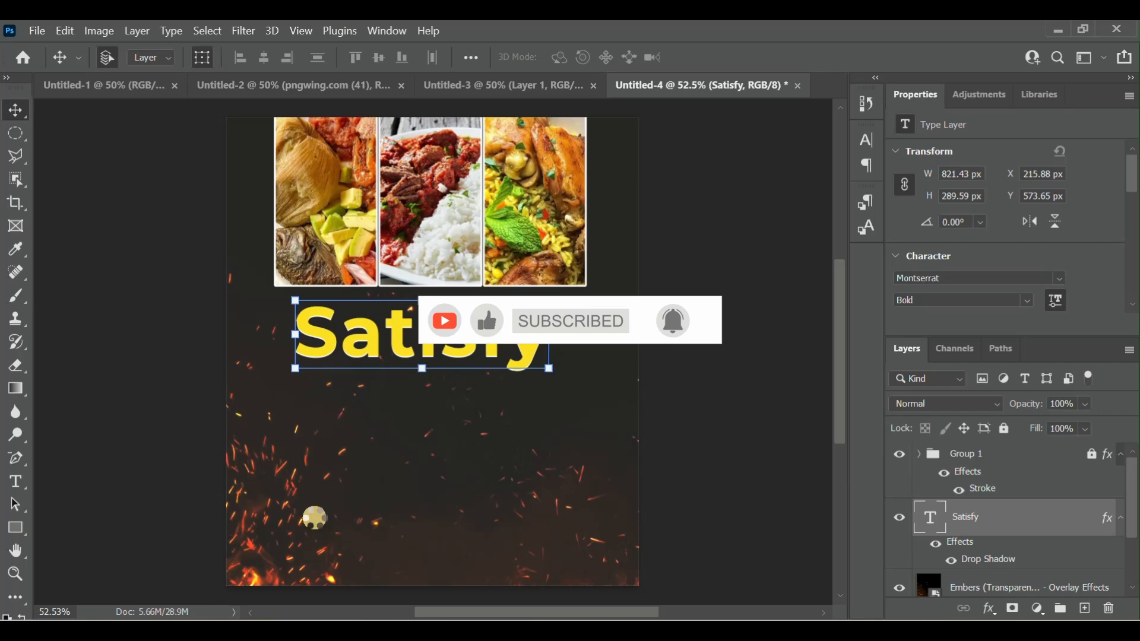
pyautogui.press('Up')
pyautogui.press('Up')
pyautogui.press('Up')
pyautogui.press('Up')
pyautogui.press('Up')
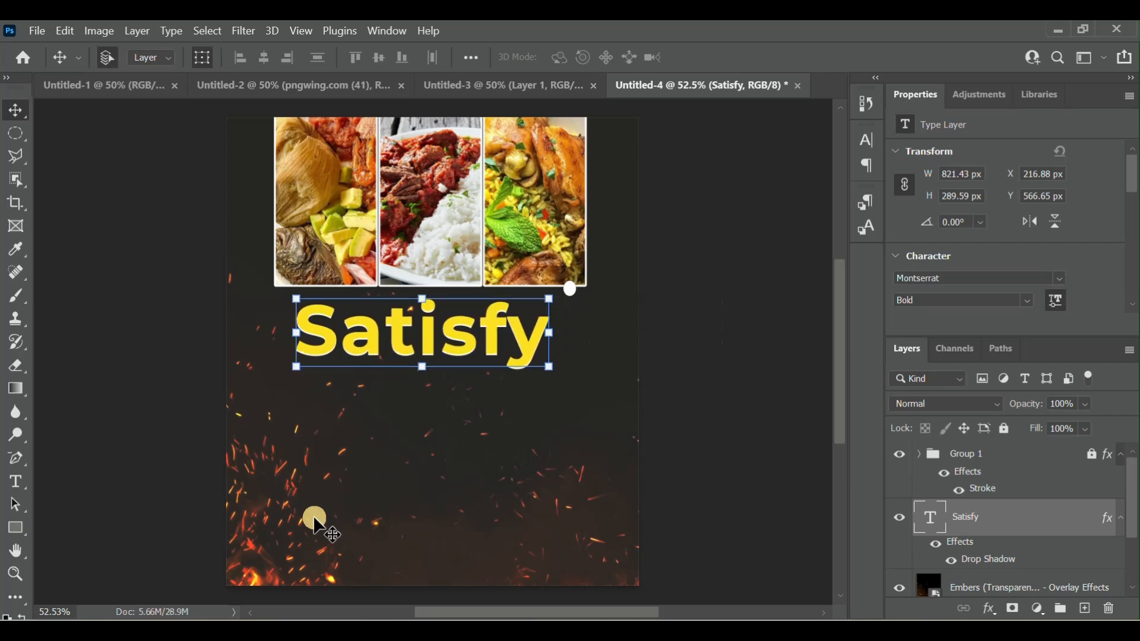
pyautogui.press('Down')
pyautogui.press('Down')
pyautogui.press('Down')
pyautogui.press('Down')
pyautogui.press('Down')
pyautogui.press('Down')
pyautogui.press('Down')
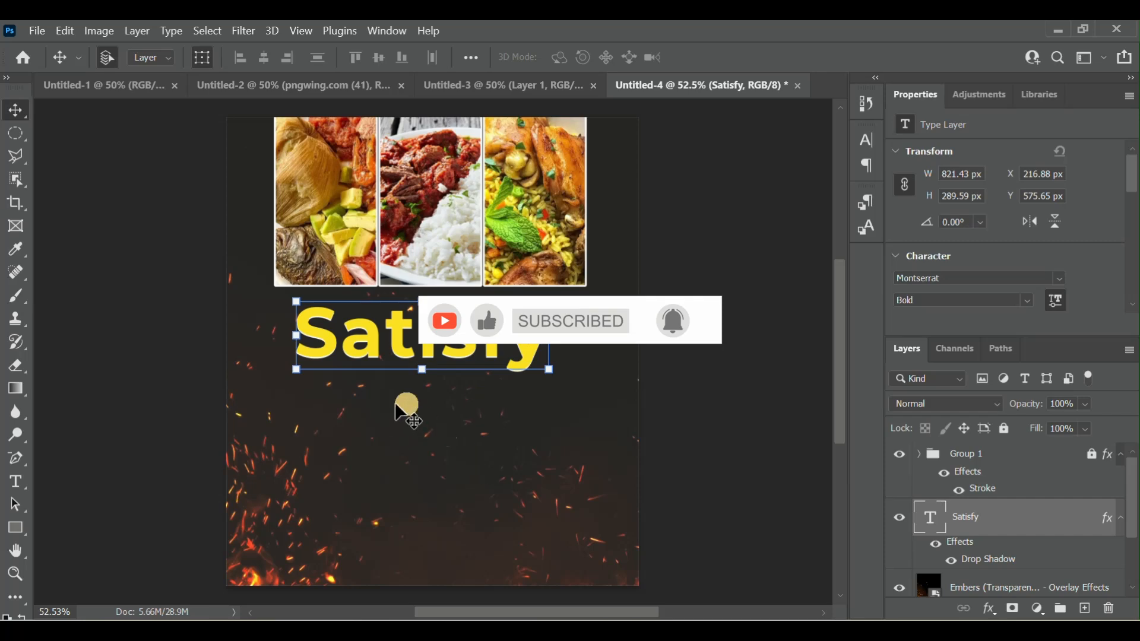
# - Duplicate the "Satisfy" text layer and place the copy directly below the original headline
pyautogui.rightClick(1014, 530)
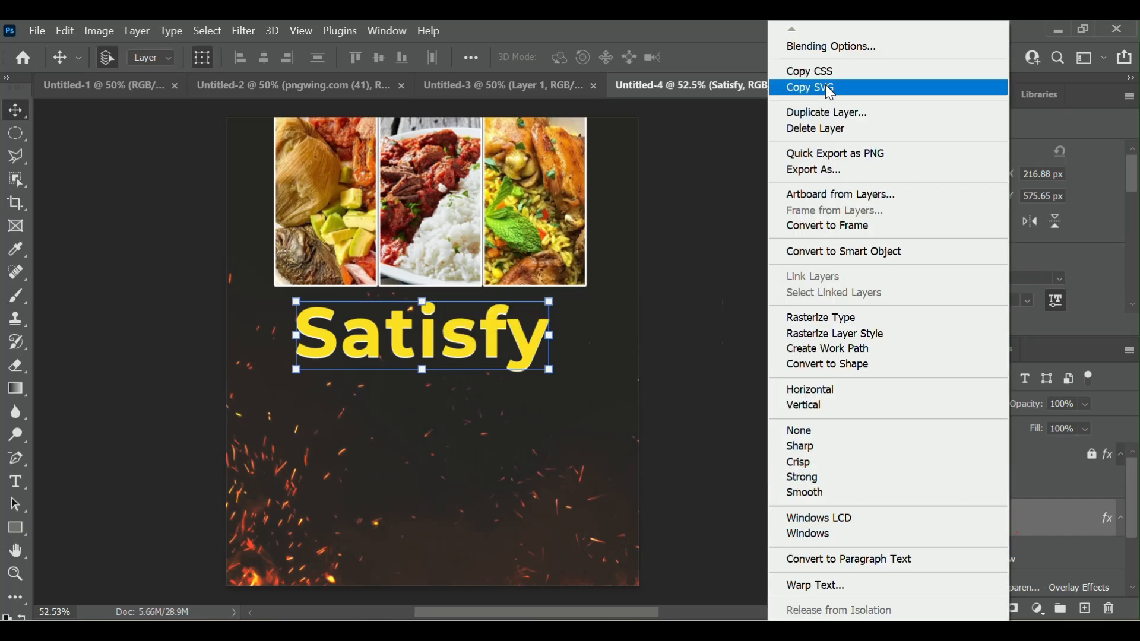
pyautogui.click(837, 114)
pyautogui.click(732, 179)
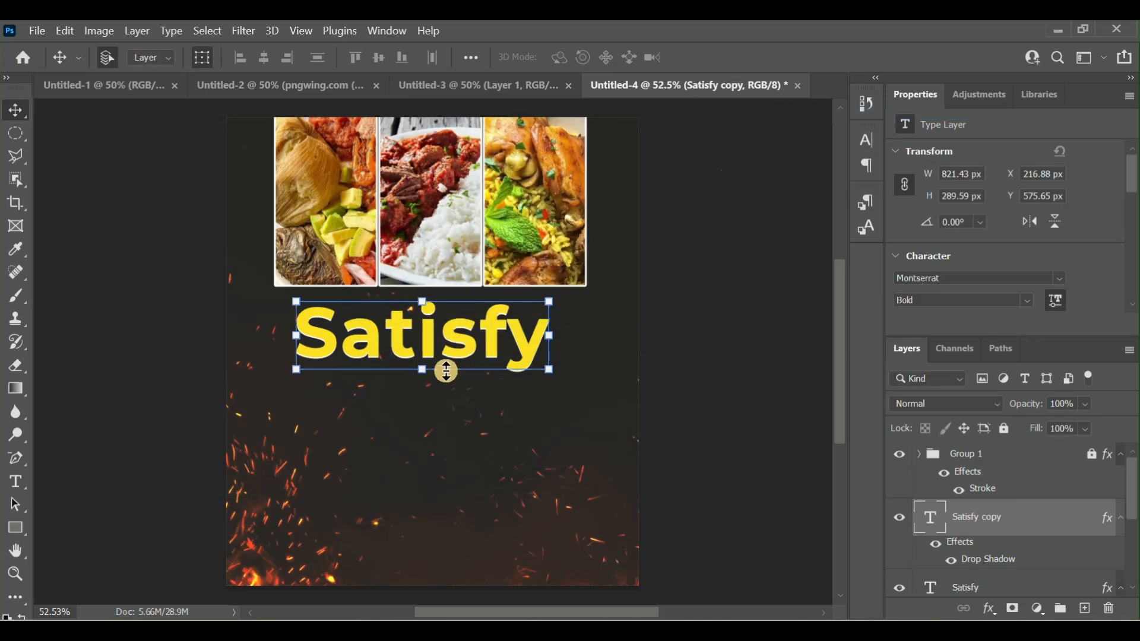
pyautogui.moveTo(445, 333); pyautogui.dragTo(445, 402)
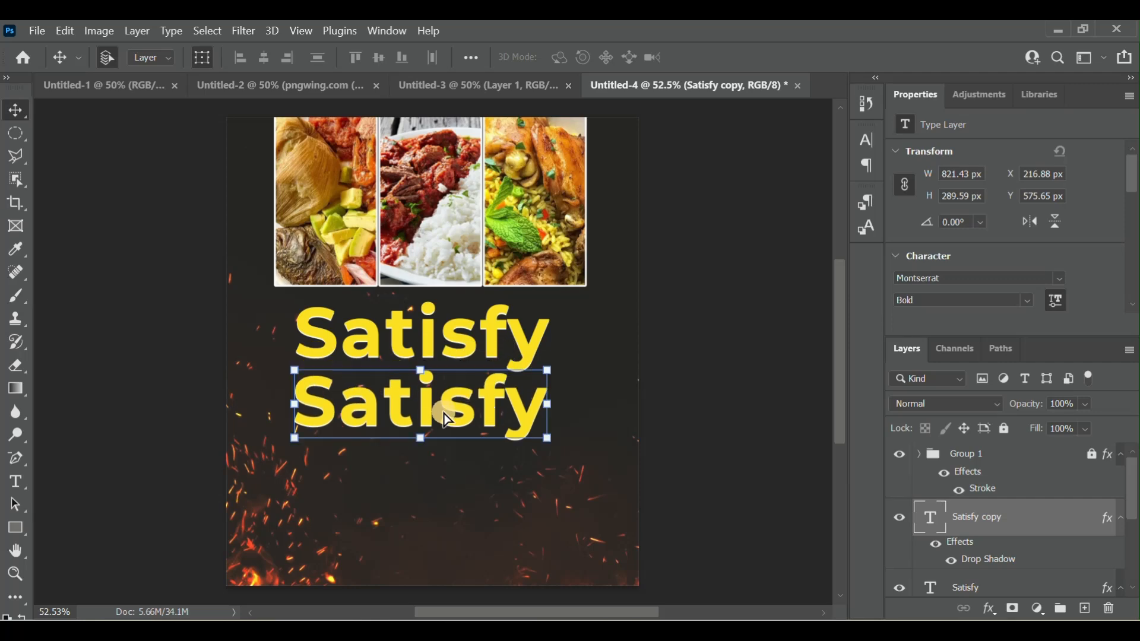
# - Replace the text of the copied headline beneath "Satisfy" with "craving"
pyautogui.doubleClick(935, 523)
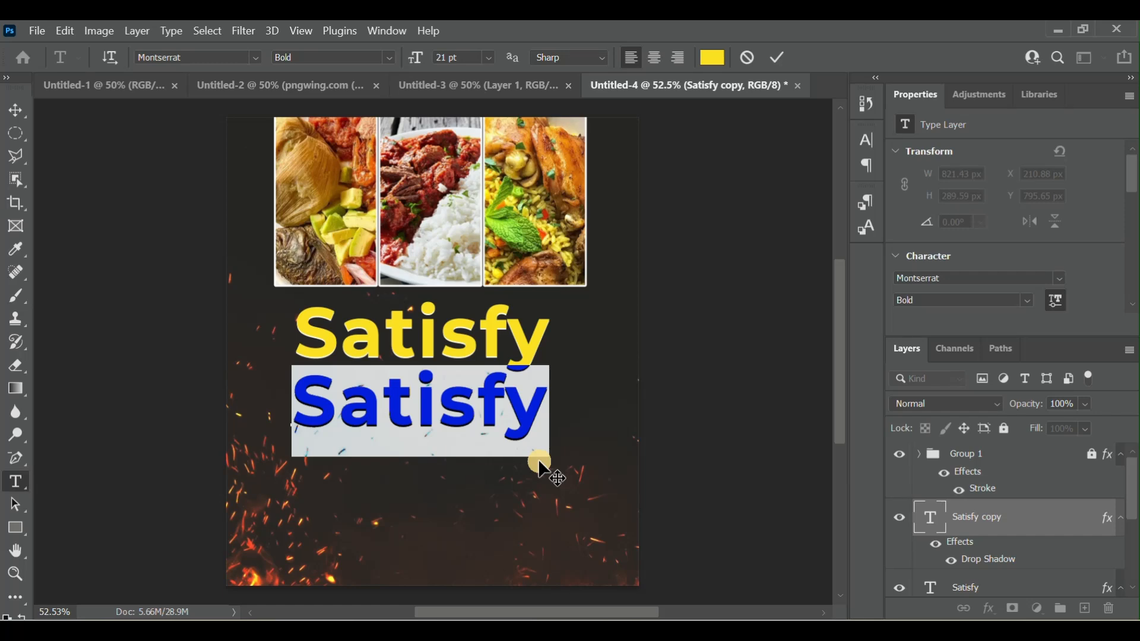
pyautogui.write('craving')
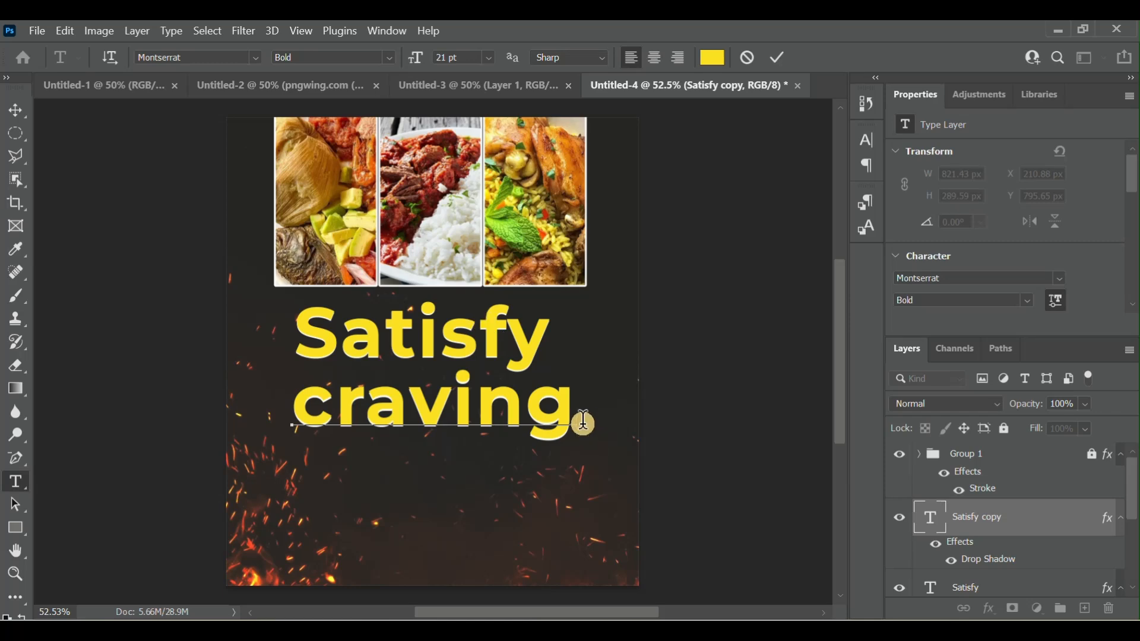
# - Reduce the word "craving" to 11 pt, move it up and right to sit beneath "Satisfy", and commit the text
pyautogui.moveTo(581, 421); pyautogui.dragTo(272, 402)
pyautogui.click(449, 52)
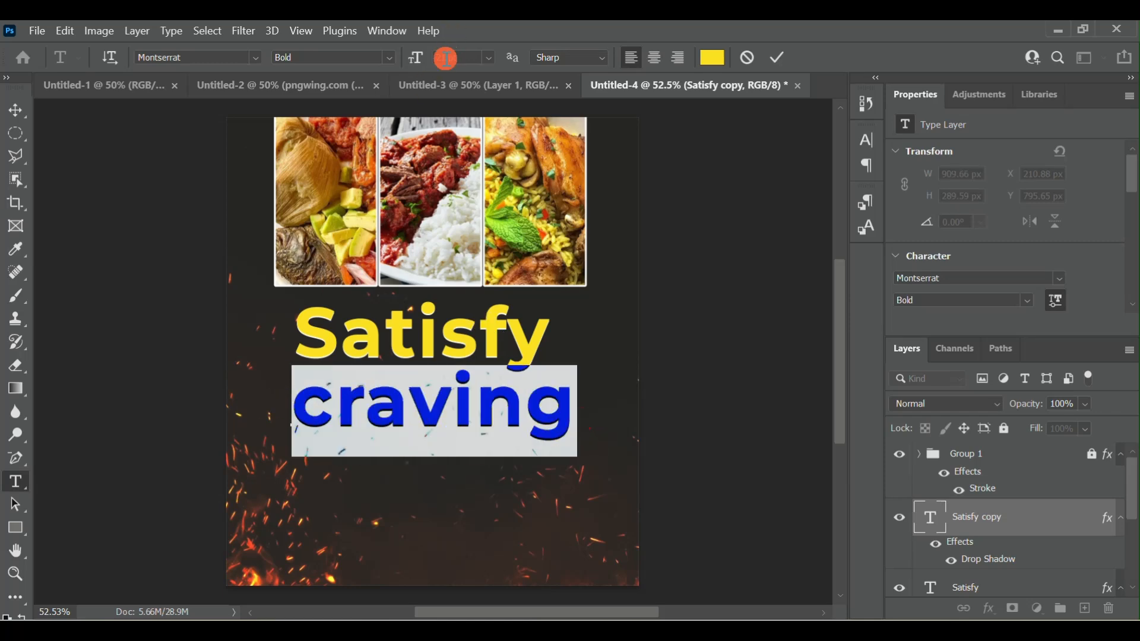
pyautogui.scroll(-2, 446, 58)
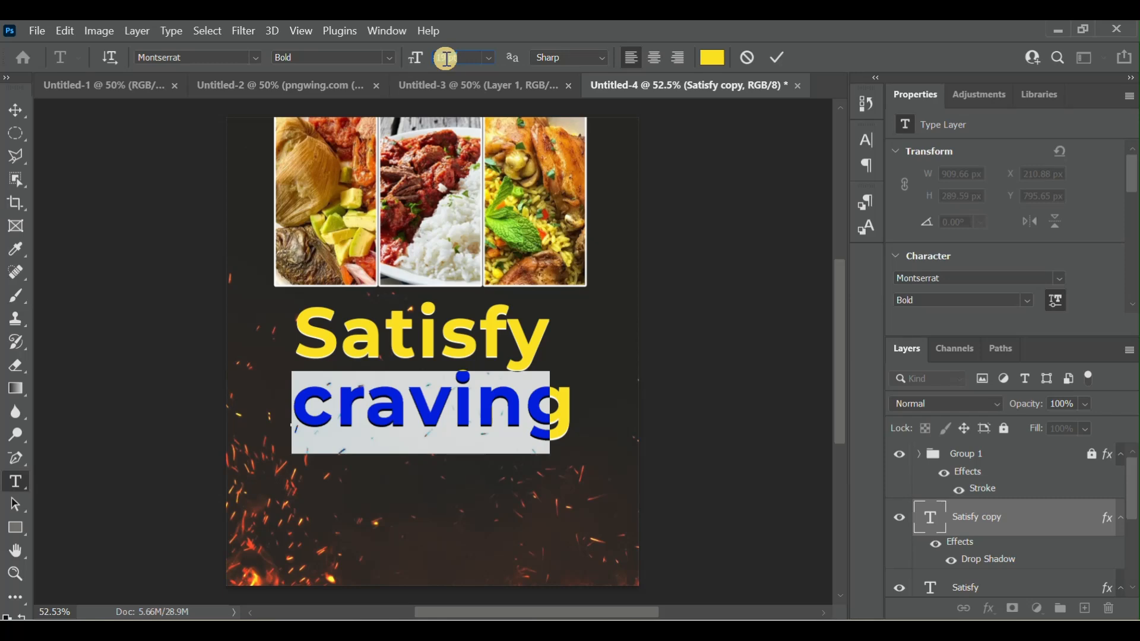
pyautogui.scroll(-2, 446, 58)
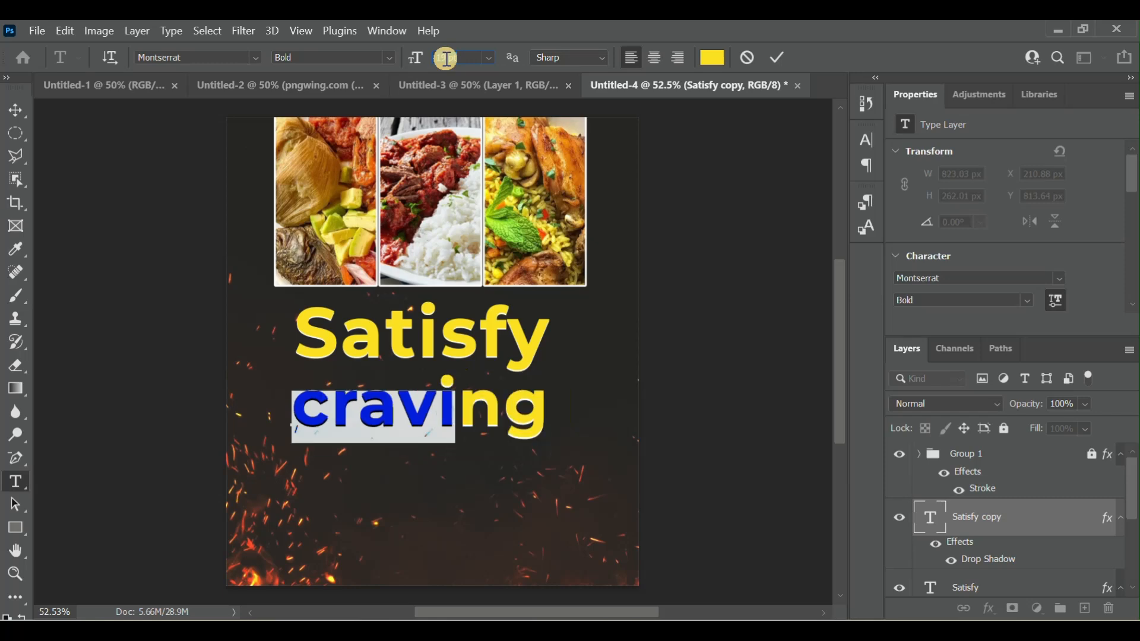
pyautogui.scroll(-4, 448, 59)
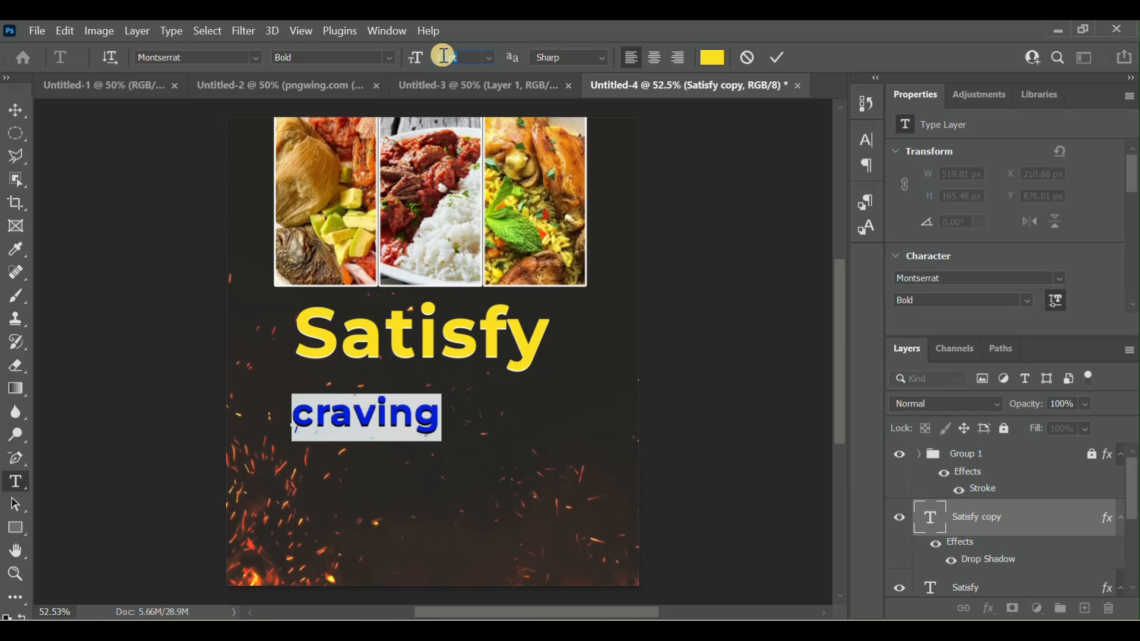
pyautogui.moveTo(377, 465); pyautogui.dragTo(449, 439)
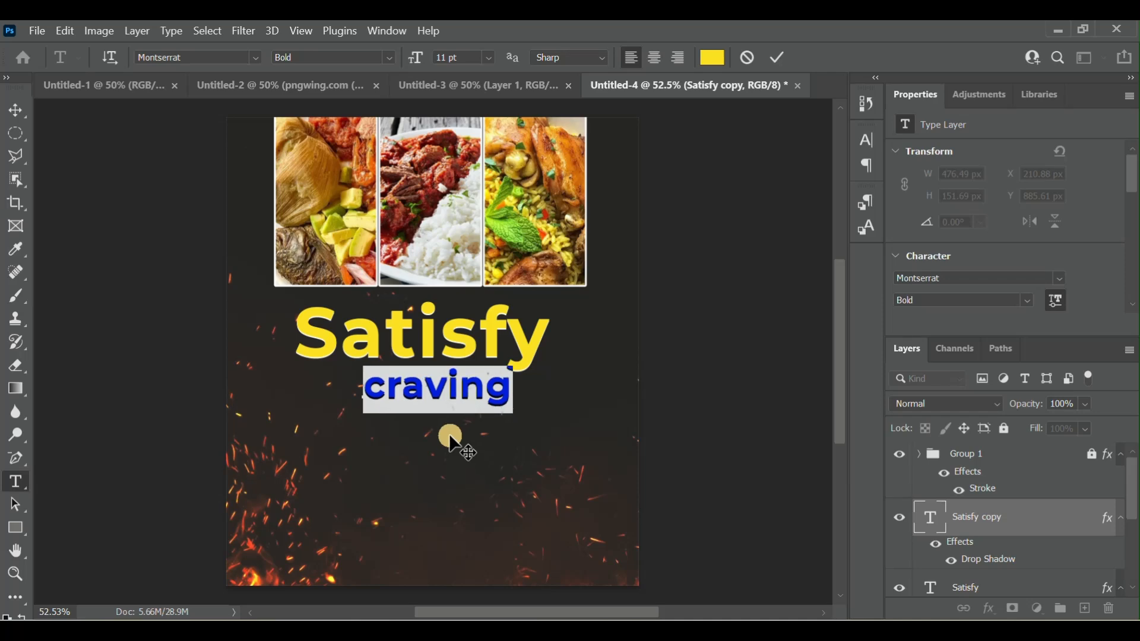
pyautogui.click(779, 54)
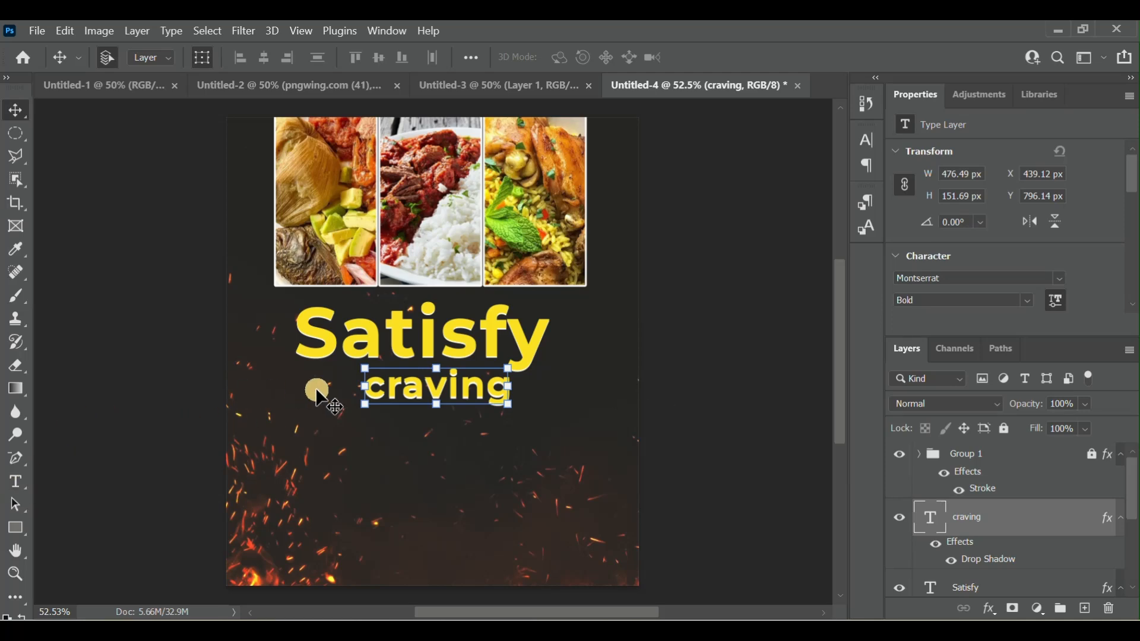
# - Add a separate text line reading "your" in the empty area below "craving"
pyautogui.click(16, 487)
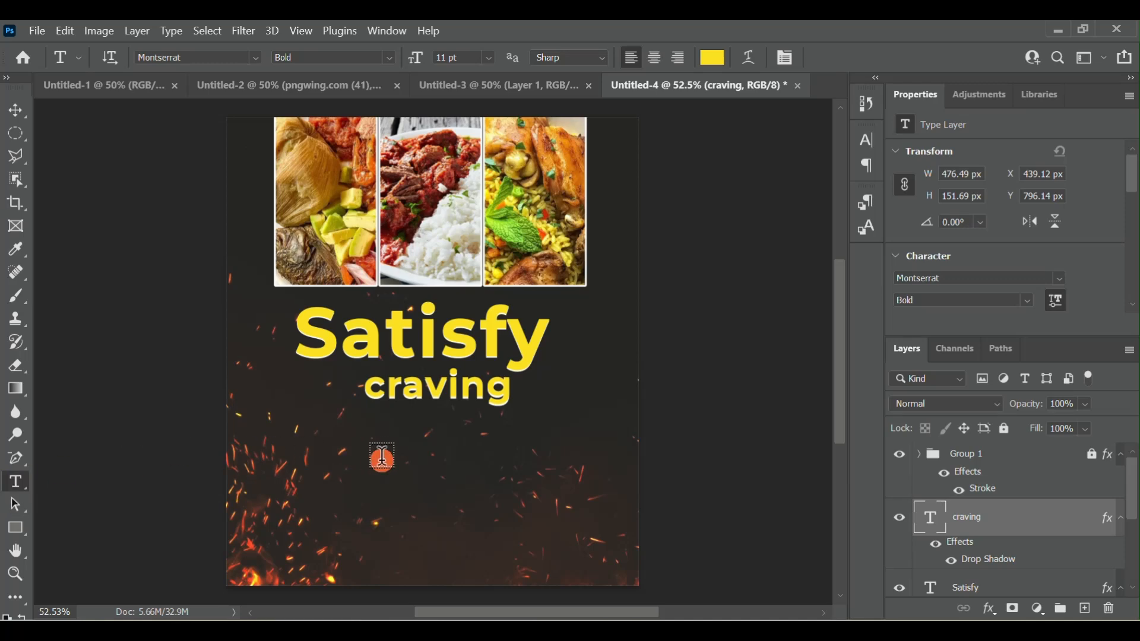
pyautogui.click(382, 458)
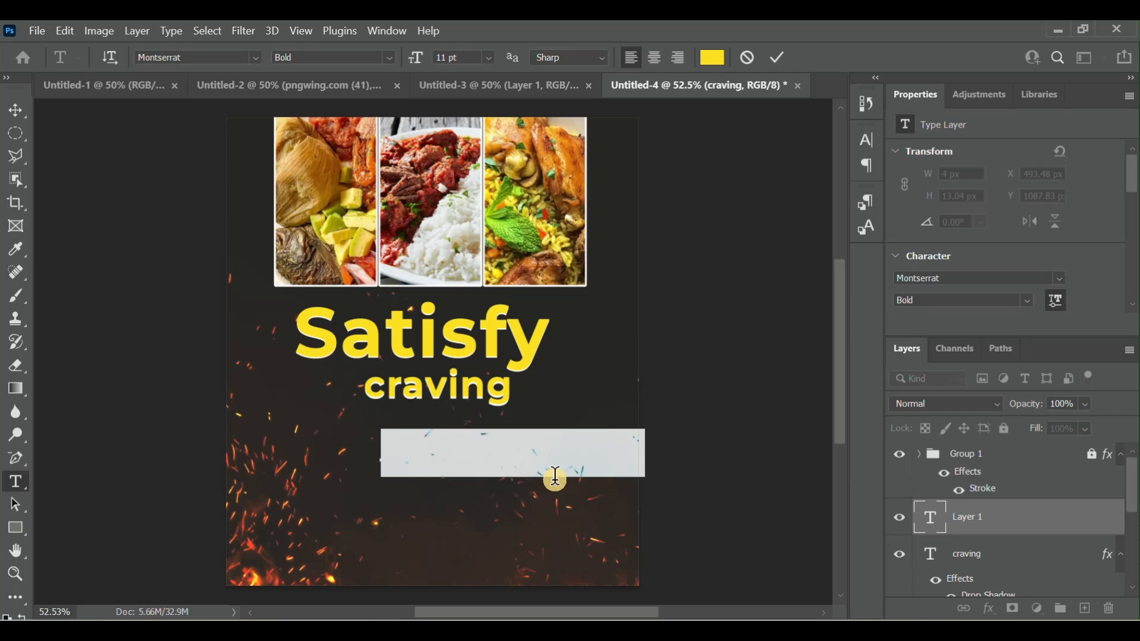
pyautogui.write('your')
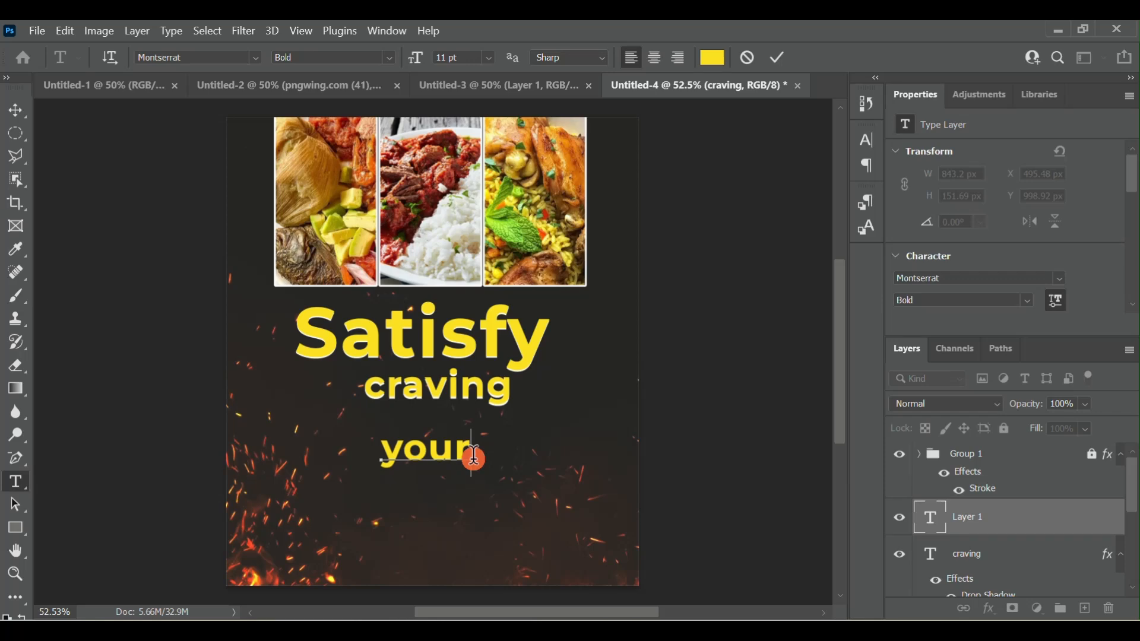
# - Colour the word "your" white (#ffffff) and place it just left of "craving"
pyautogui.moveTo(472, 456); pyautogui.dragTo(364, 464)
pyautogui.click(720, 62)
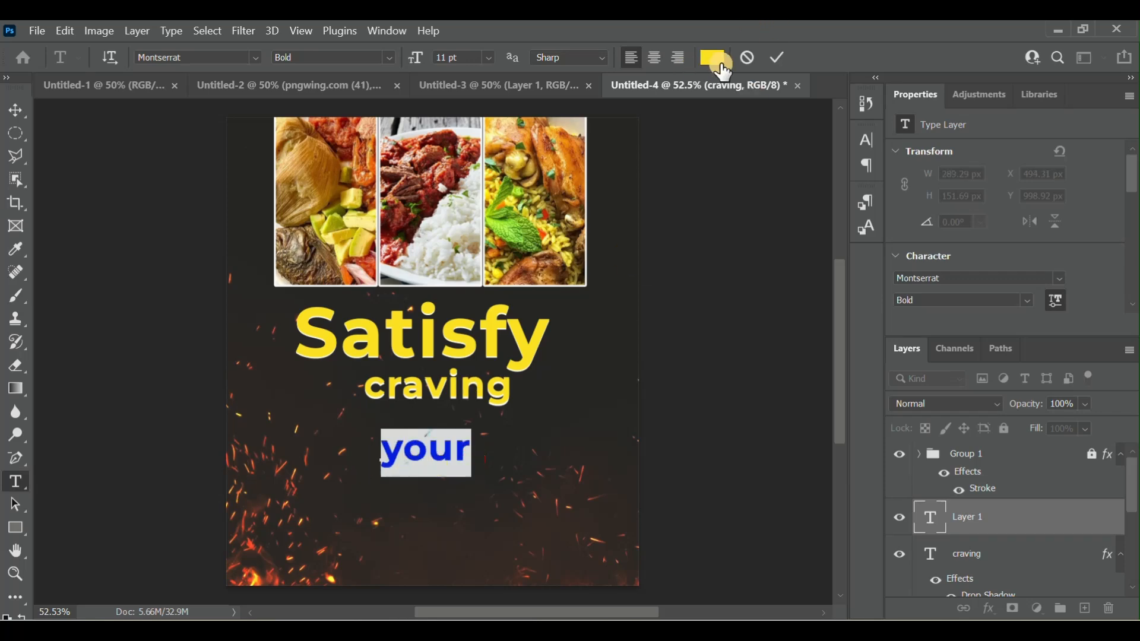
pyautogui.click(711, 60)
pyautogui.moveTo(691, 161); pyautogui.dragTo(649, 65)
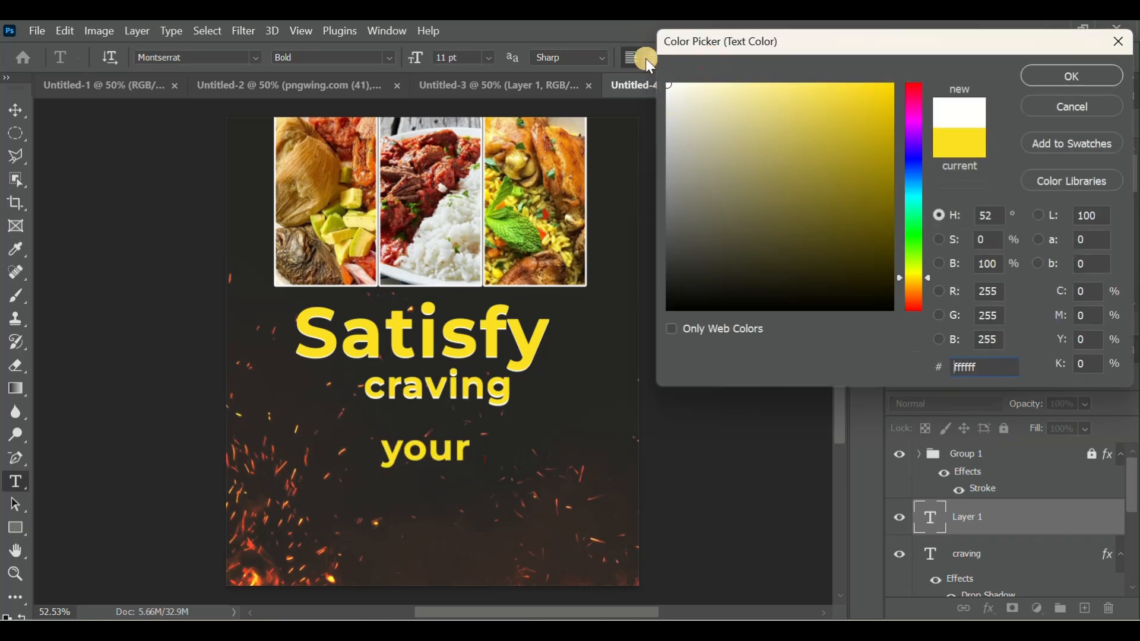
pyautogui.click(1073, 74)
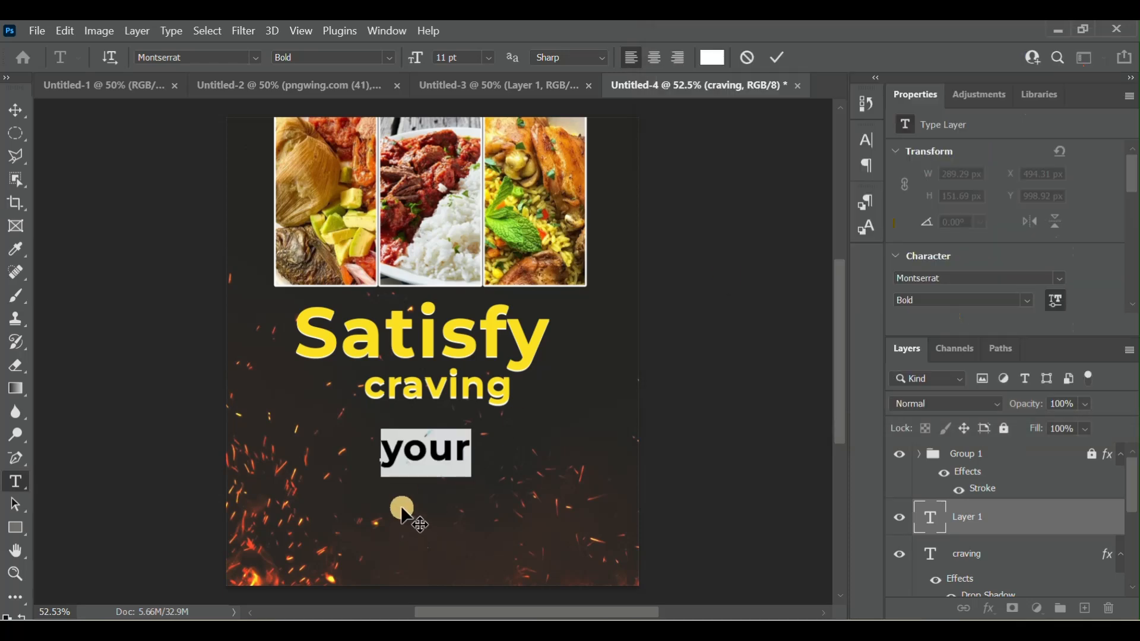
pyautogui.click(784, 55)
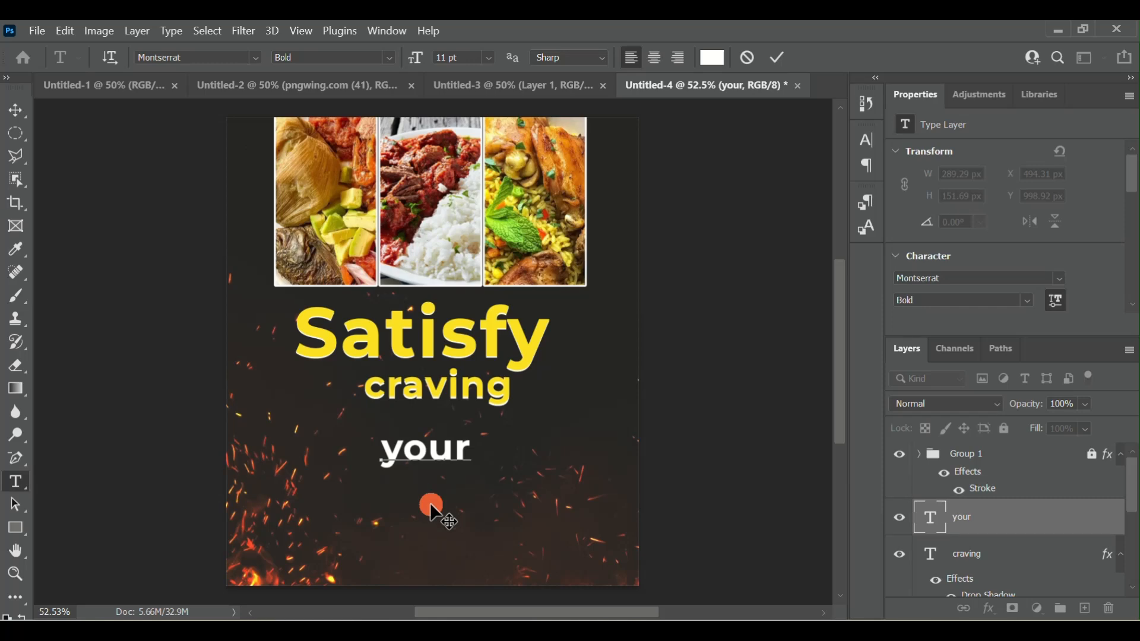
pyautogui.moveTo(432, 502); pyautogui.dragTo(318, 446)
# - Set the word "your" in the naylime font, shift it right against "craving", and commit the text
pyautogui.moveTo(356, 389); pyautogui.dragTo(254, 394)
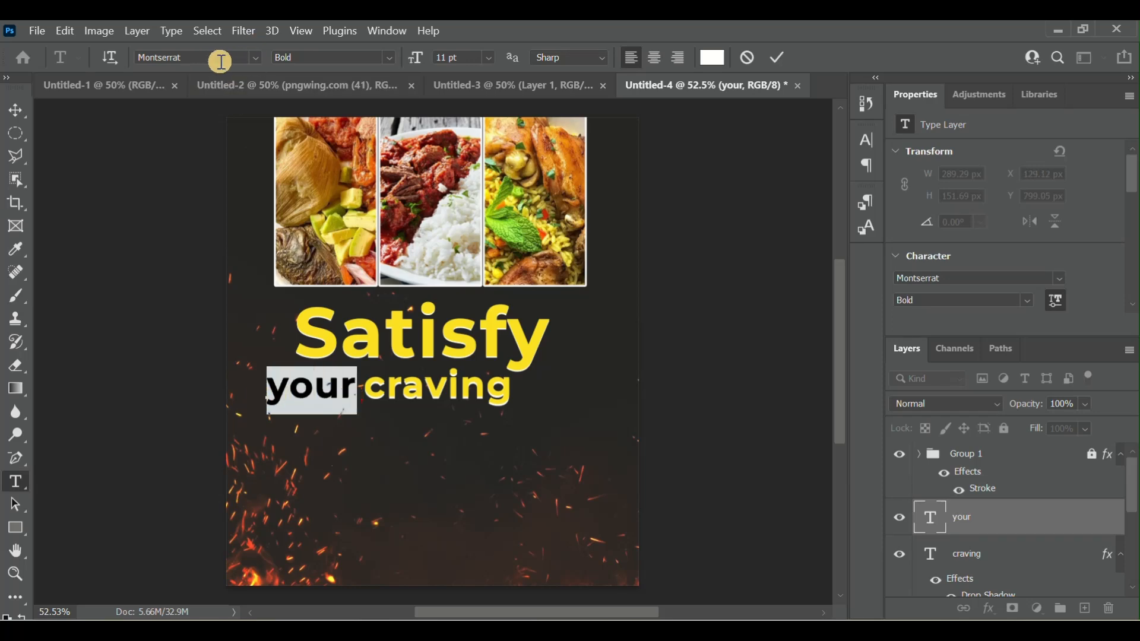
pyautogui.click(256, 58)
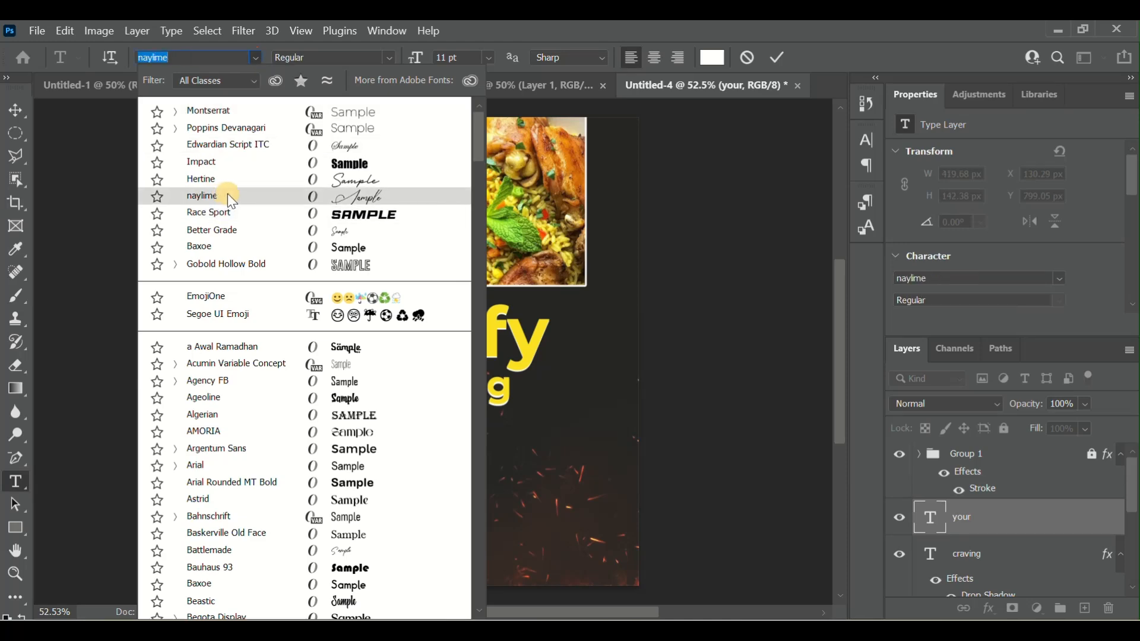
pyautogui.click(252, 178)
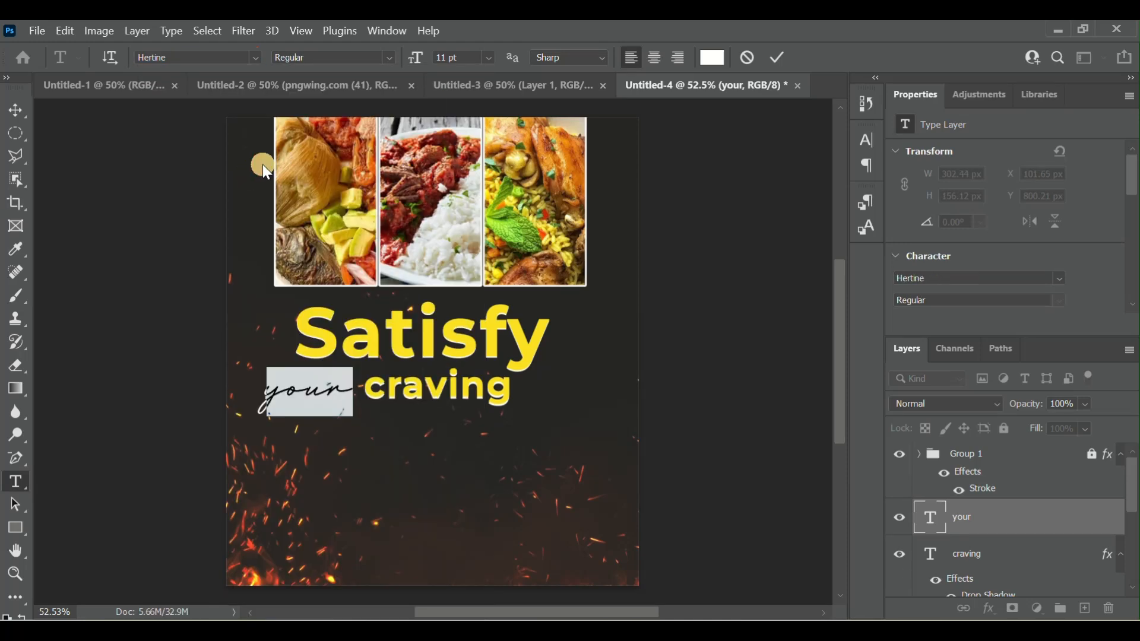
pyautogui.click(253, 59)
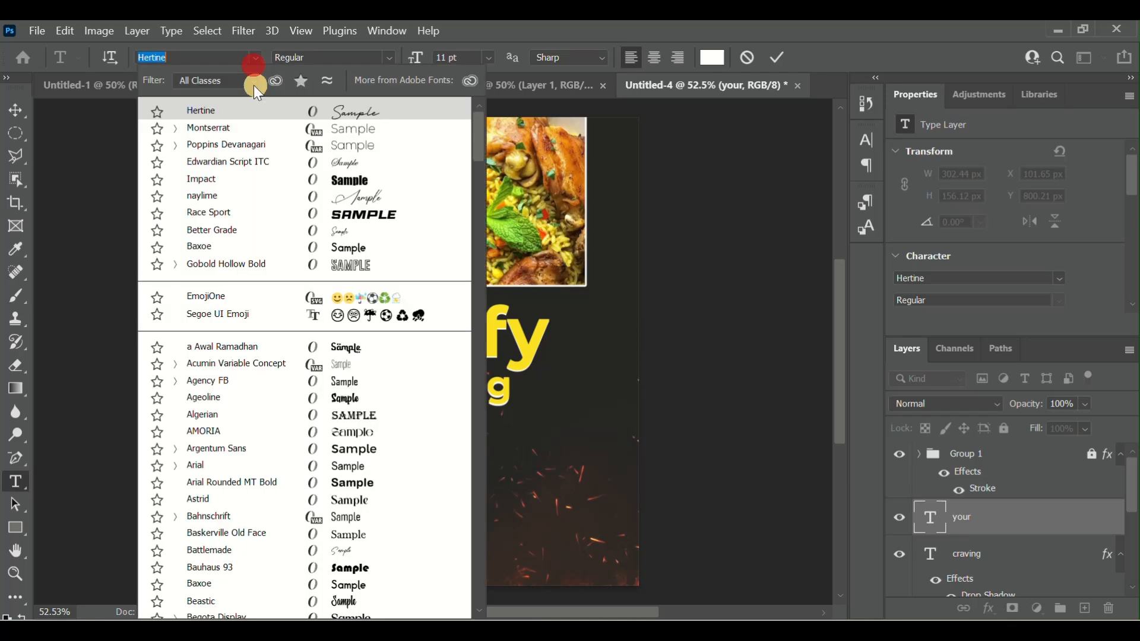
pyautogui.click(291, 198)
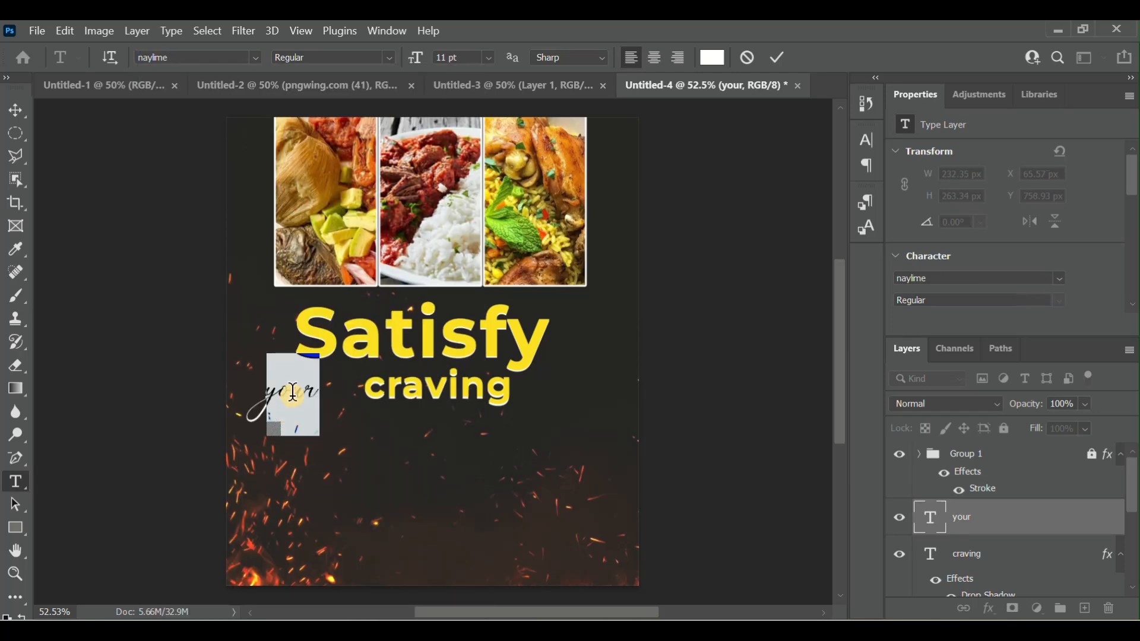
pyautogui.moveTo(301, 476); pyautogui.dragTo(340, 473)
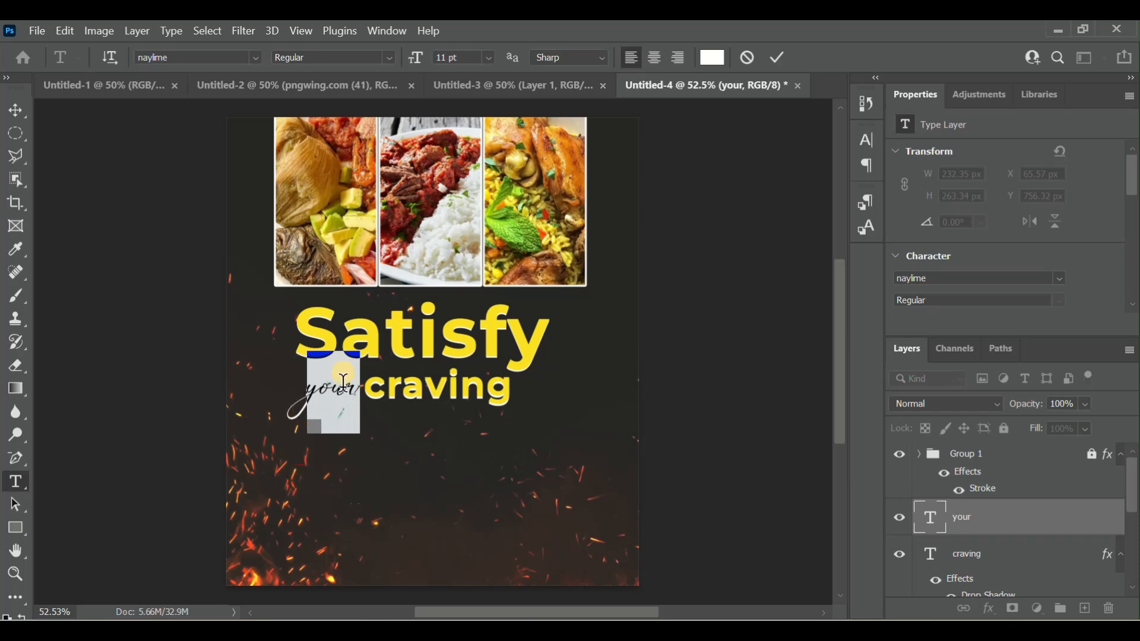
pyautogui.click(395, 59)
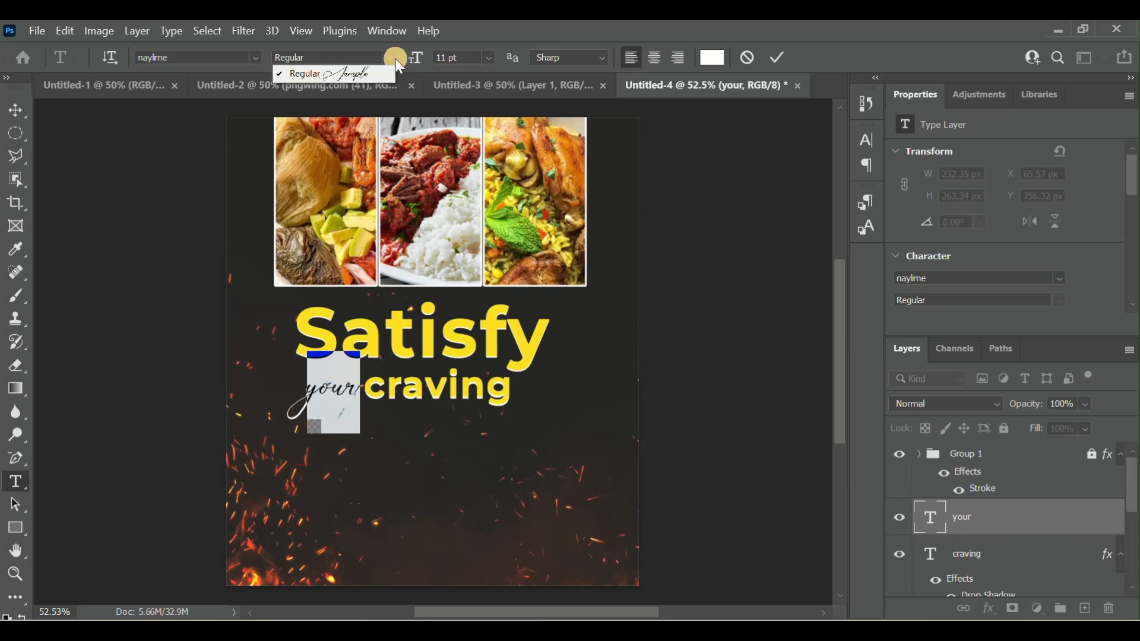
pyautogui.click(783, 60)
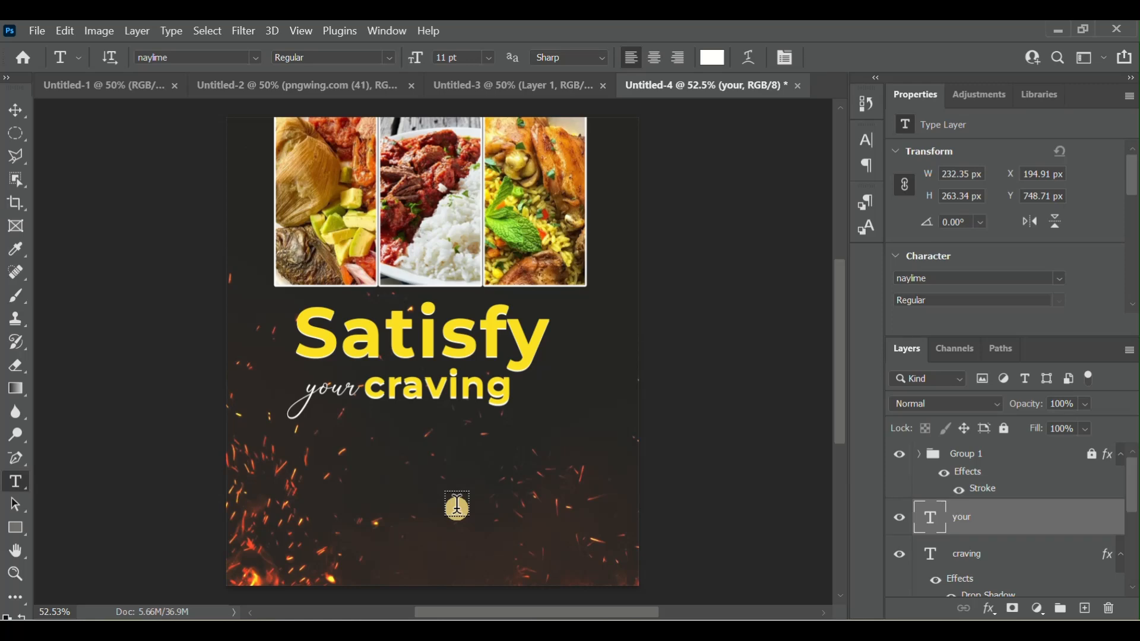
# - Reposition the embers overlay vertically behind the design, placing it at X -121 px, Y -40 px
pyautogui.click(24, 108)
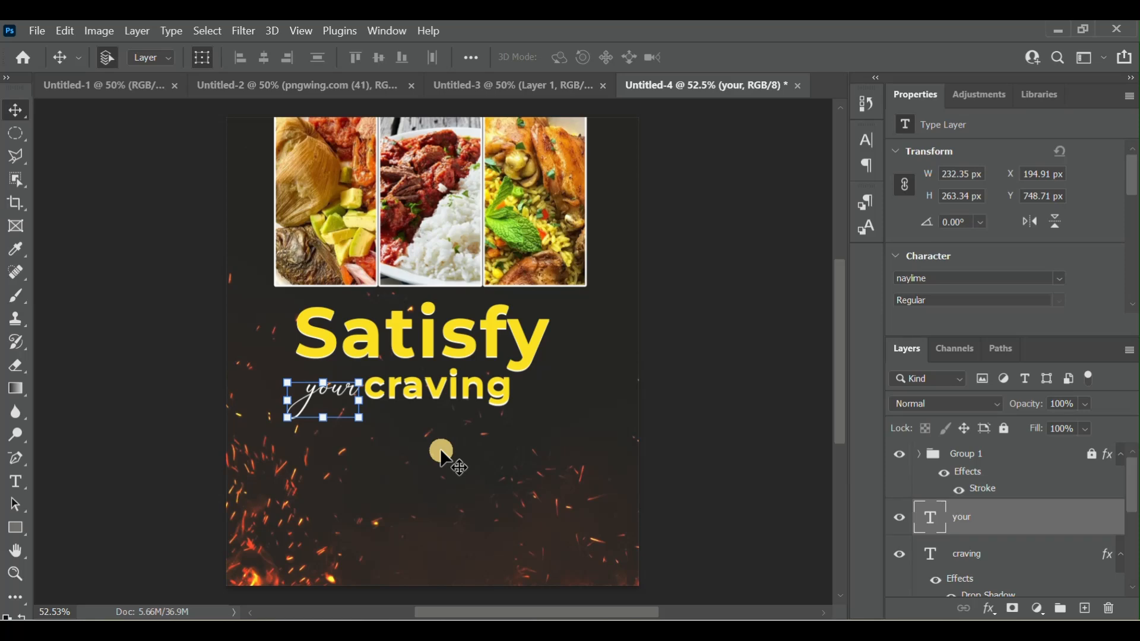
pyautogui.moveTo(443, 457)
pyautogui.mouseDown()
pyautogui.moveTo(436, 622)
pyautogui.moveTo(426, 443)
pyautogui.moveTo(425, 465)
pyautogui.moveTo(385, 478)
pyautogui.moveTo(446, 400)
pyautogui.moveTo(443, 437)
pyautogui.moveTo(384, 471)
pyautogui.moveTo(417, 471)
pyautogui.moveTo(423, 458)
pyautogui.mouseUp()
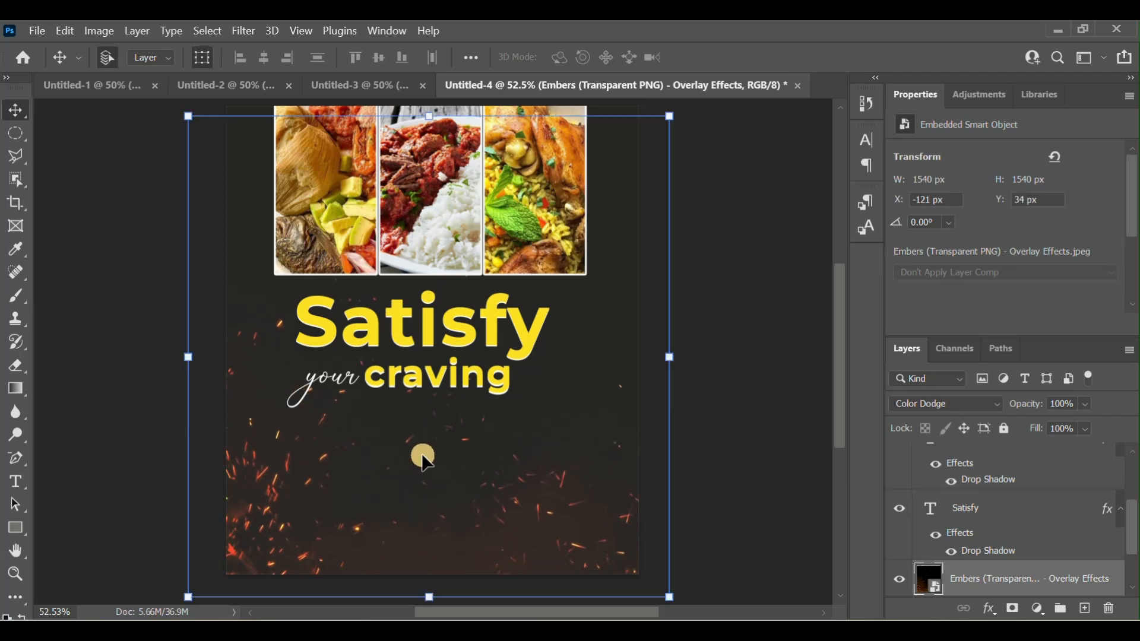
pyautogui.scroll(1, 700, 372)
pyautogui.moveTo(562, 508); pyautogui.dragTo(560, 493)
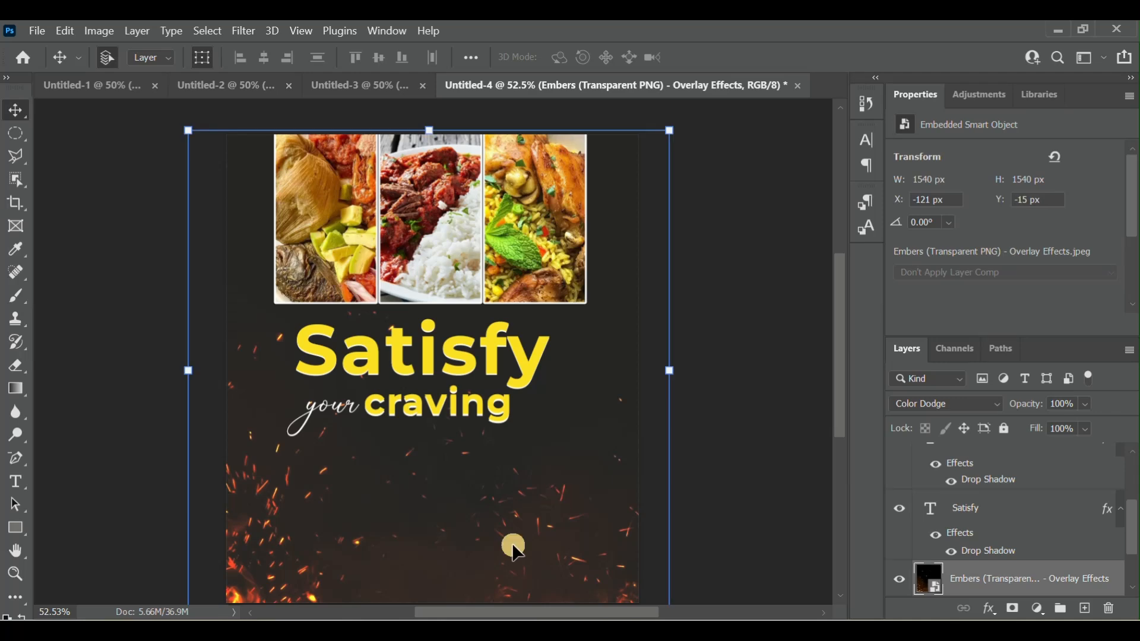
pyautogui.moveTo(485, 540); pyautogui.dragTo(483, 555)
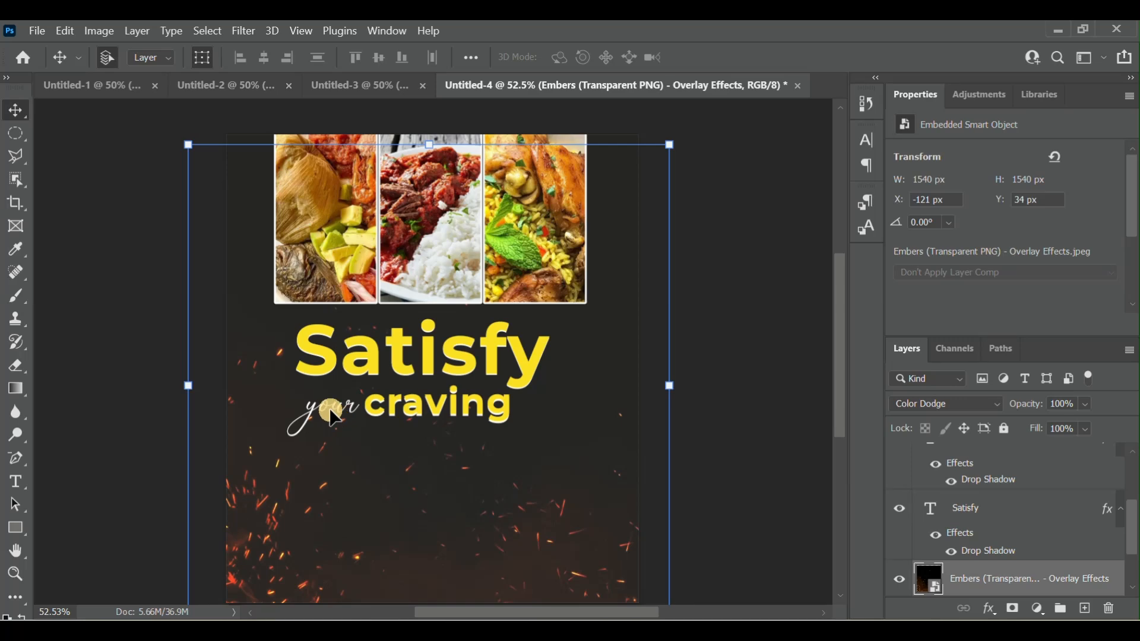
pyautogui.moveTo(502, 498); pyautogui.dragTo(504, 475)
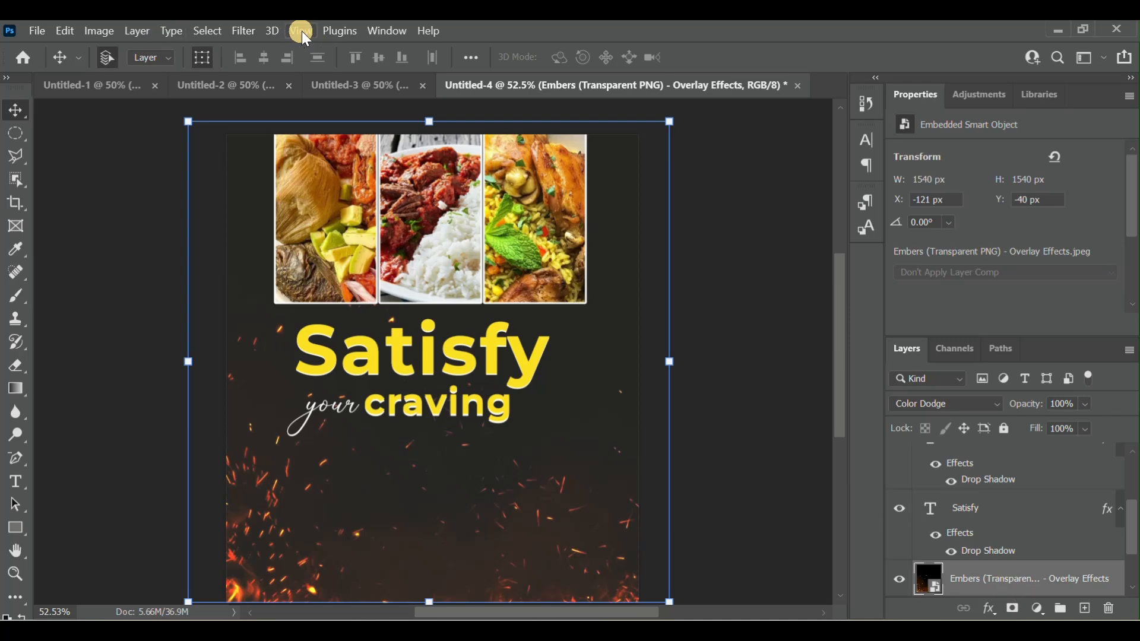
# - Apply a Gaussian Blur with a radius of 4.3 pixels to the embers overlay
pyautogui.click(244, 31)
pyautogui.moveTo(288, 242)
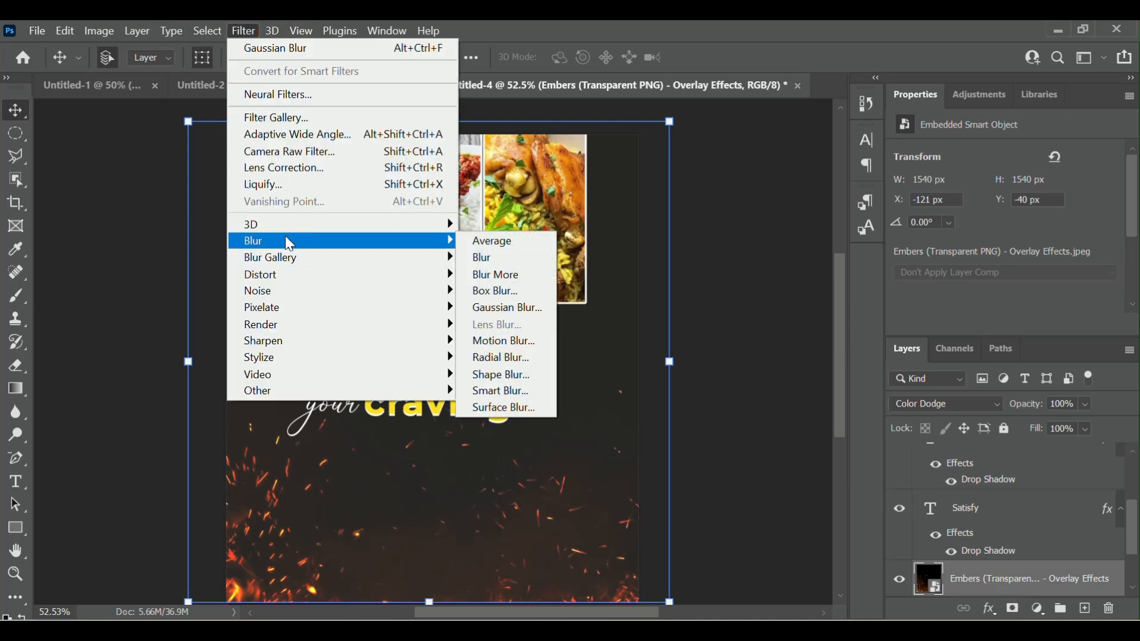
pyautogui.click(509, 308)
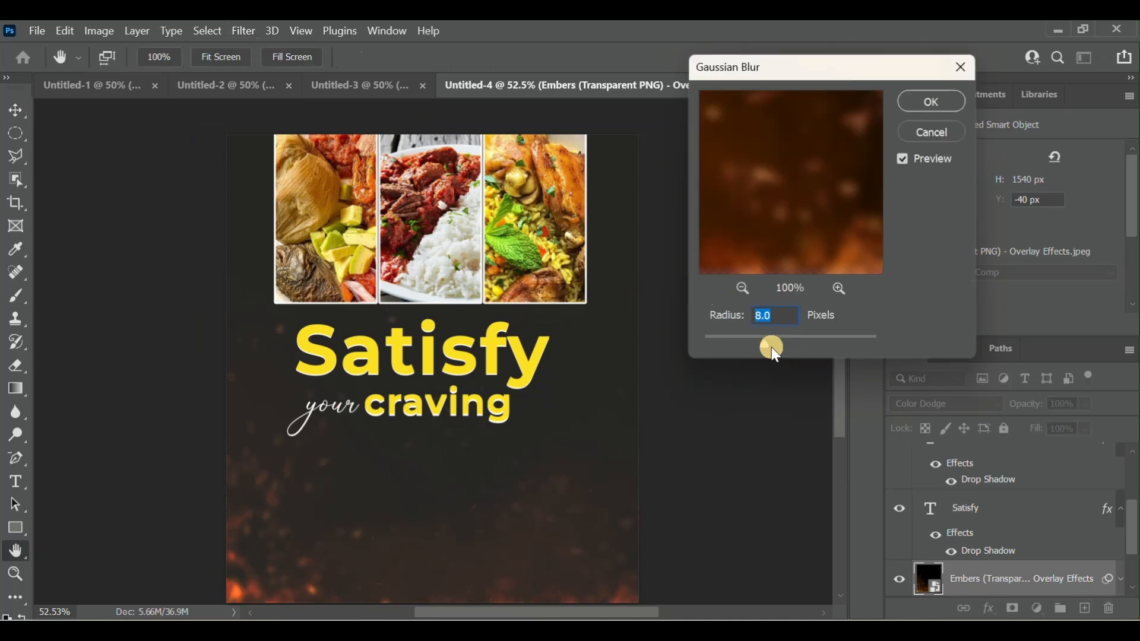
pyautogui.moveTo(772, 345); pyautogui.dragTo(745, 342)
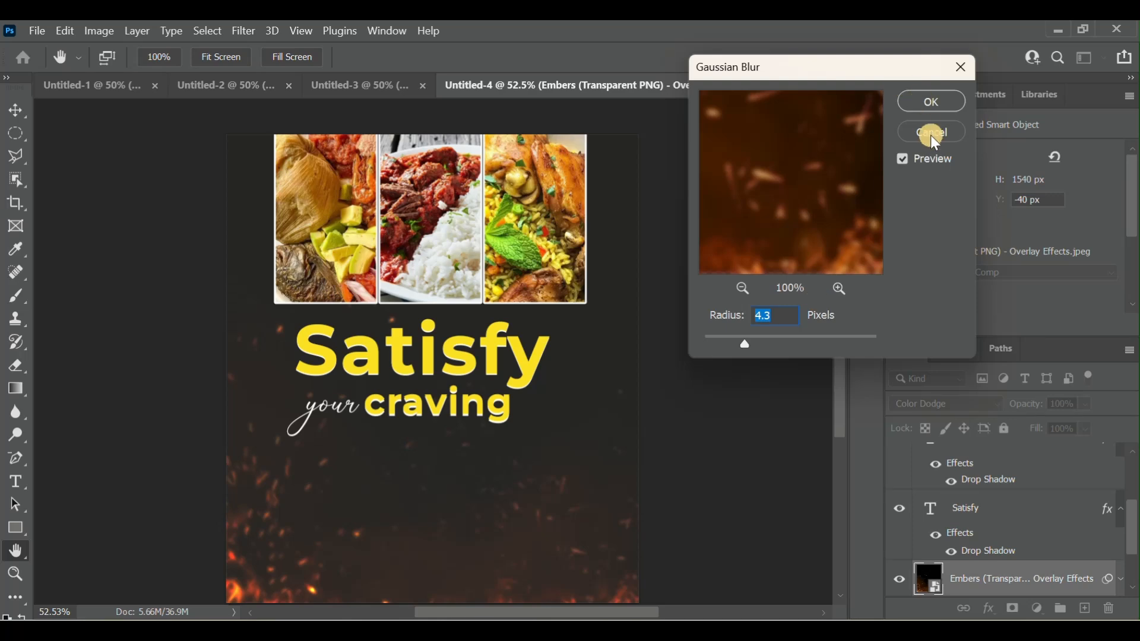
pyautogui.click(933, 101)
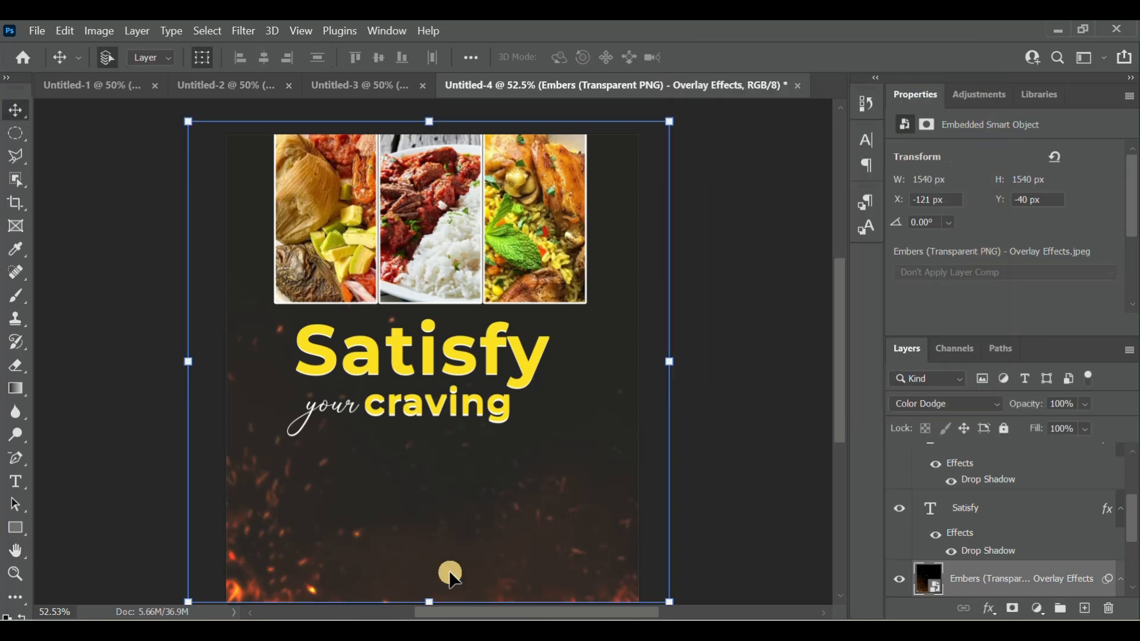
# - Move the blurred embers overlay to X -174 px, Y -5 px and deselect it
pyautogui.scroll(-2, 448, 573)
pyautogui.moveTo(446, 498)
pyautogui.mouseDown()
pyautogui.moveTo(508, 478)
pyautogui.moveTo(389, 515)
pyautogui.moveTo(430, 523)
pyautogui.moveTo(429, 510)
pyautogui.mouseUp()
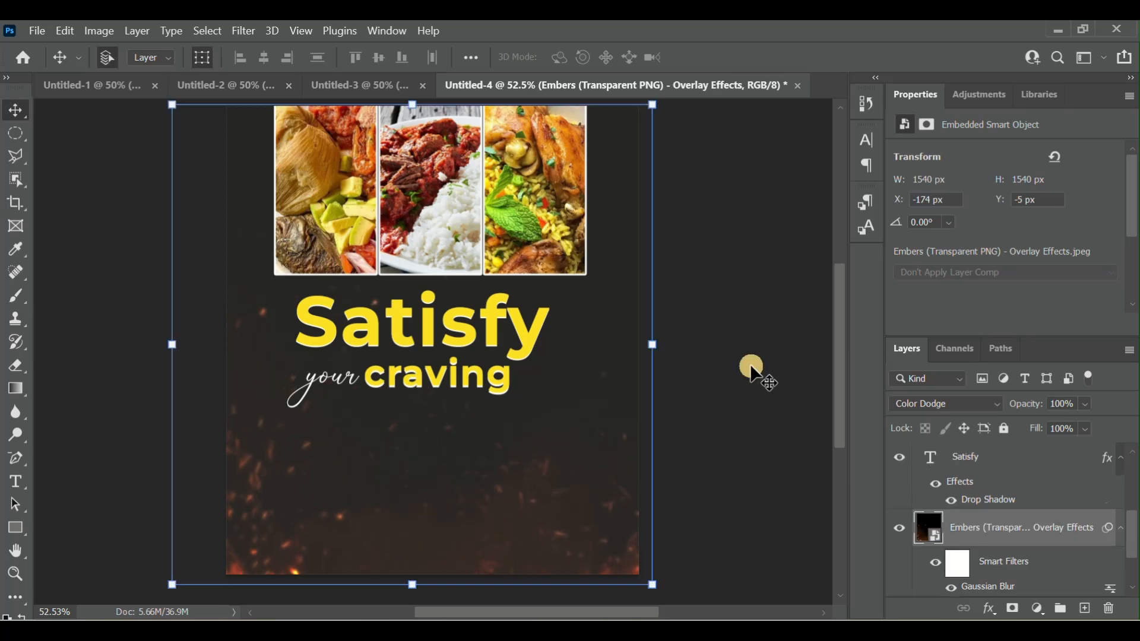
pyautogui.click(755, 363)
# - Nudge the script word "your" slightly up to Y 736.71 px
pyautogui.click(315, 380)
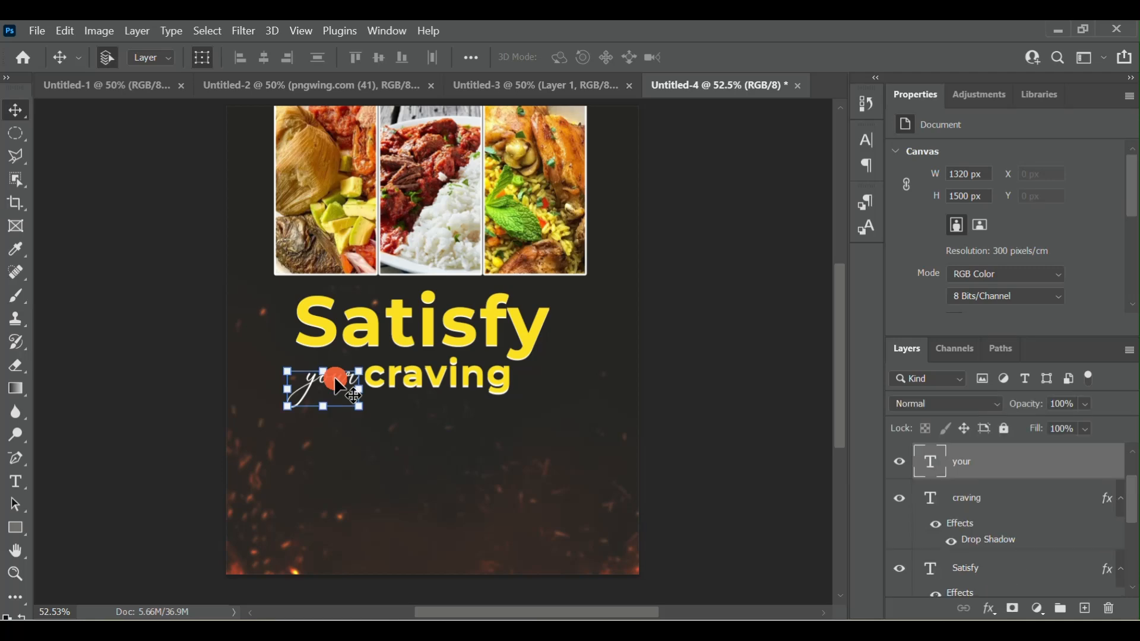
pyautogui.press('Up')
pyautogui.press('Up')
pyautogui.press('Up')
pyautogui.press('Up')
pyautogui.press('Up')
pyautogui.press('Up')
pyautogui.press('Up')
pyautogui.press('Up')
pyautogui.press('Up')
pyautogui.press('Up')
pyautogui.press('Up')
pyautogui.press('Up')
pyautogui.press('Up')
pyautogui.press('Up')
pyautogui.press('Up')
pyautogui.press('Up')
pyautogui.press('Up')
pyautogui.press('Up')
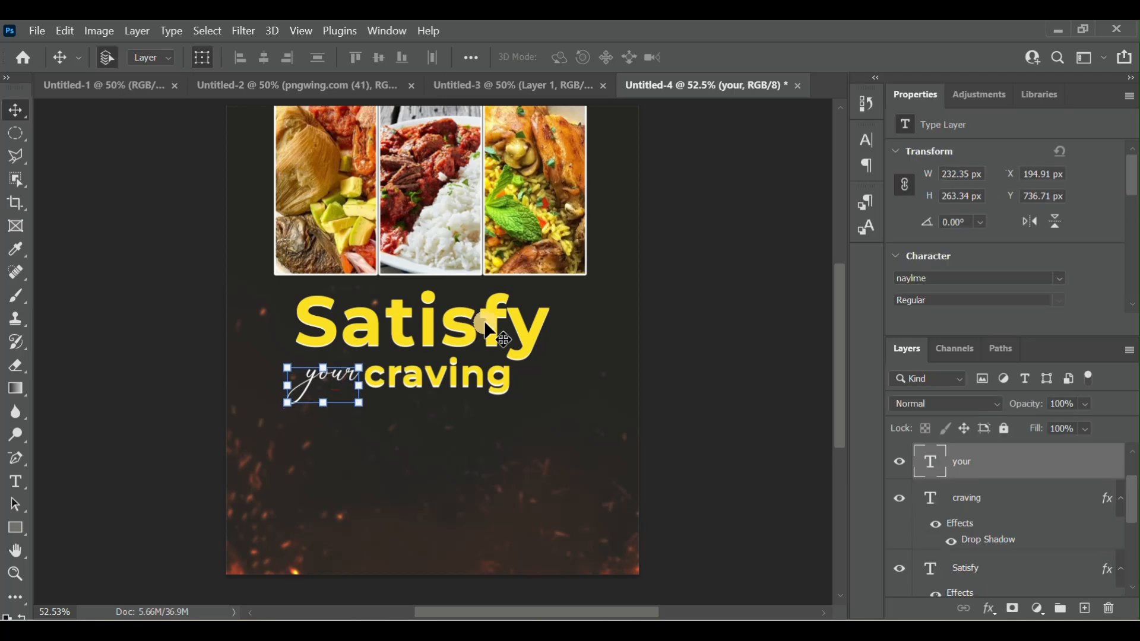
# - Nudge the word "craving" slightly up to Y 788.14 px, closer to "Satisfy", and deselect it
pyautogui.click(436, 386)
pyautogui.press('Up')
pyautogui.press('Up')
pyautogui.press('Up')
pyautogui.press('Up')
pyautogui.press('Up')
pyautogui.press('Up')
pyautogui.press('Up')
pyautogui.press('Up')
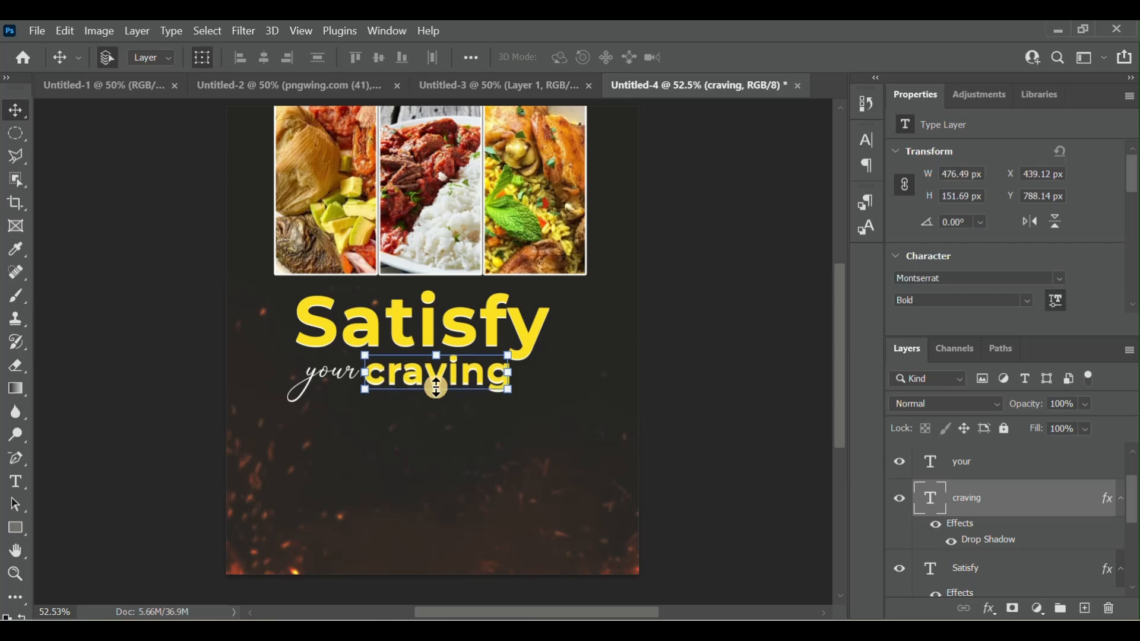
pyautogui.click(772, 400)
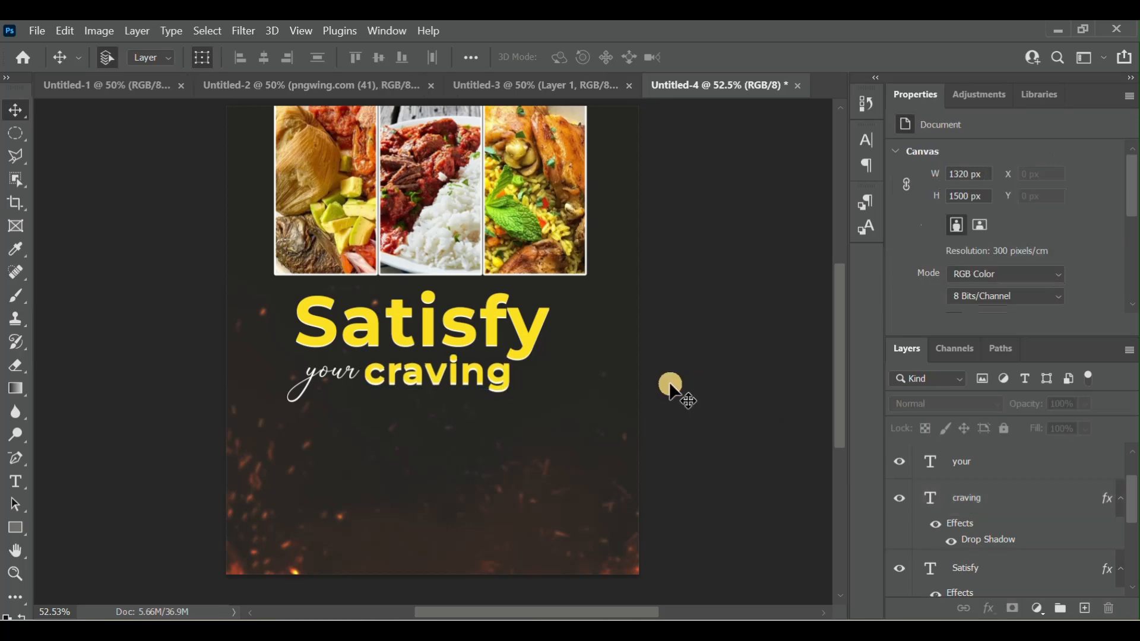
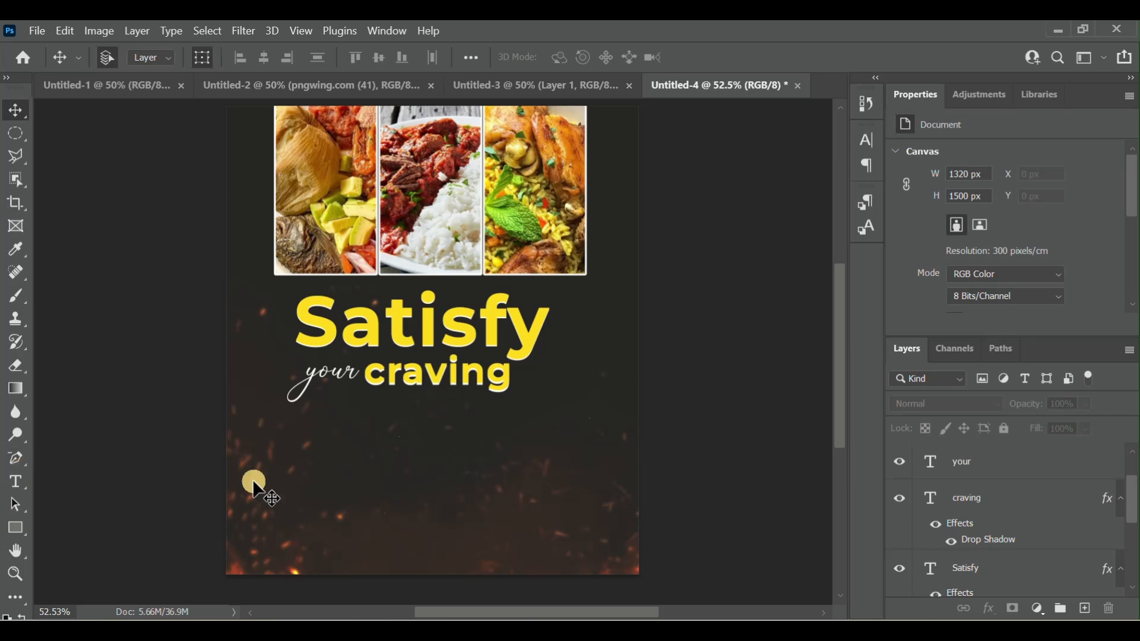
# - Draw a white rectangle about 614 × 151 px below the headline and move it to X 321 px, Y 1039 px
pyautogui.click(16, 532)
pyautogui.moveTo(316, 444); pyautogui.dragTo(507, 491)
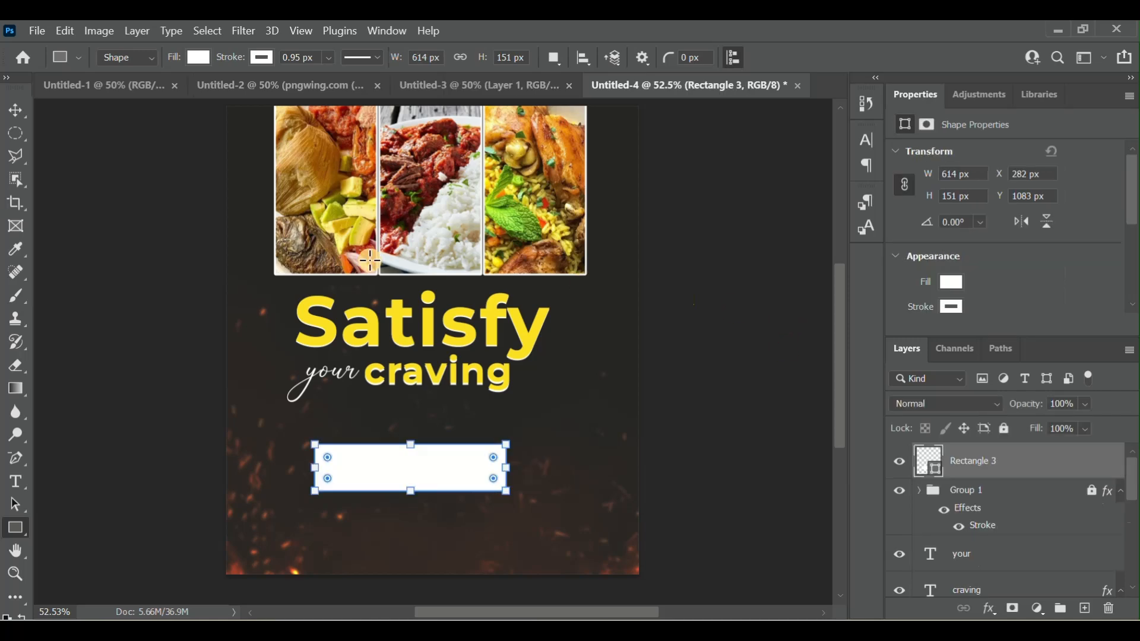
pyautogui.click(18, 104)
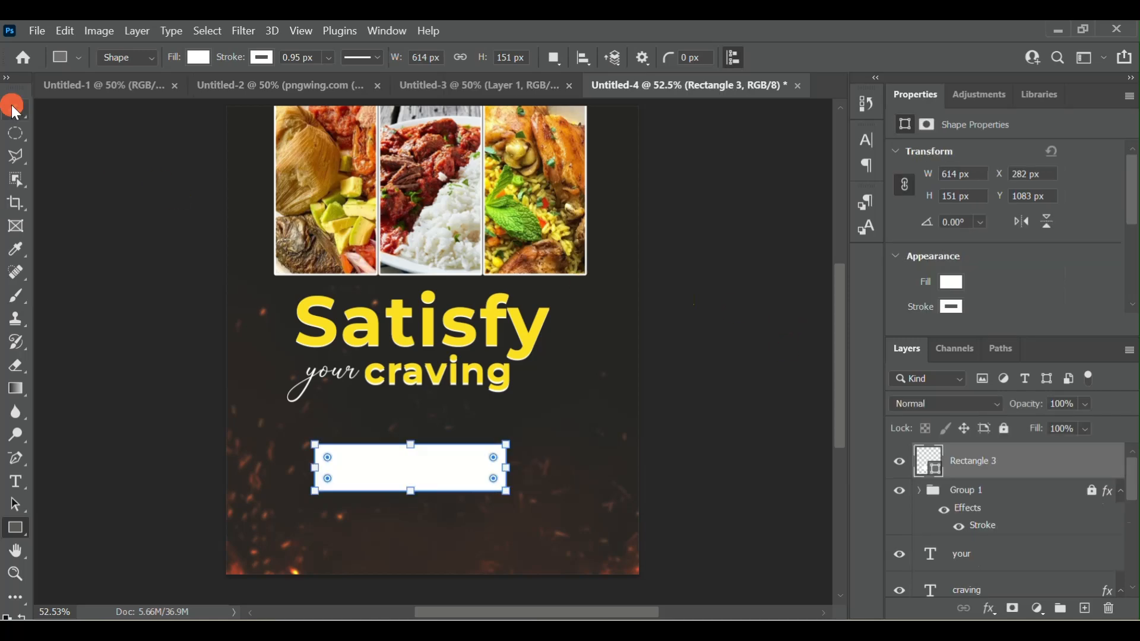
pyautogui.click(412, 473)
pyautogui.moveTo(414, 475)
pyautogui.mouseDown()
pyautogui.moveTo(436, 458)
pyautogui.moveTo(425, 458)
pyautogui.mouseUp()
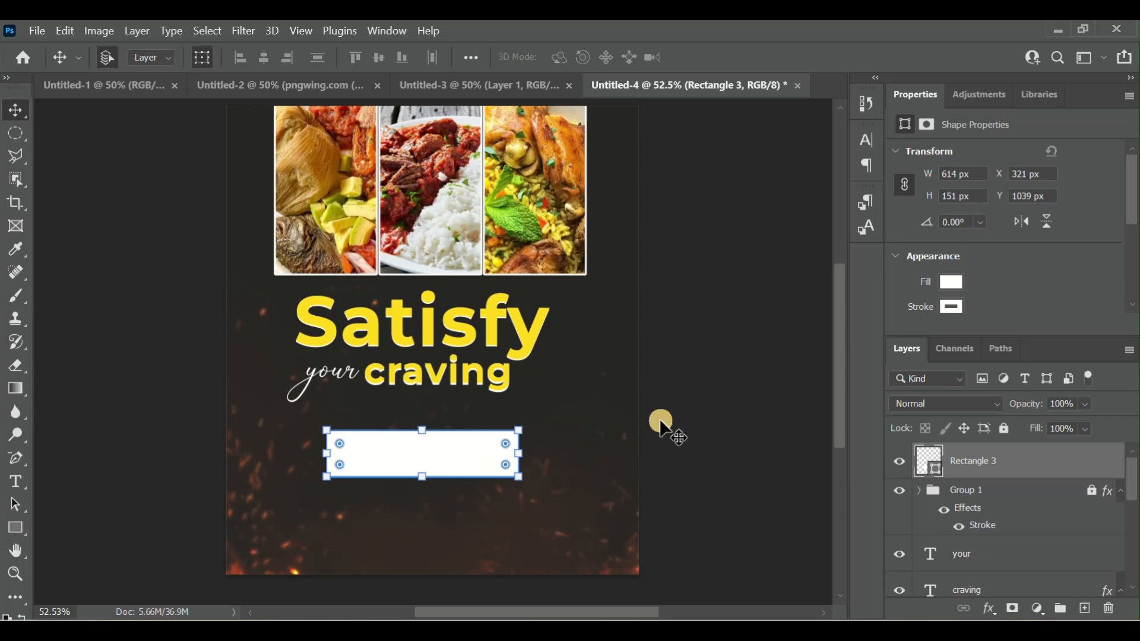
# - Add a Gradient Overlay effect to the white rectangle and show its settings
pyautogui.click(1018, 474)
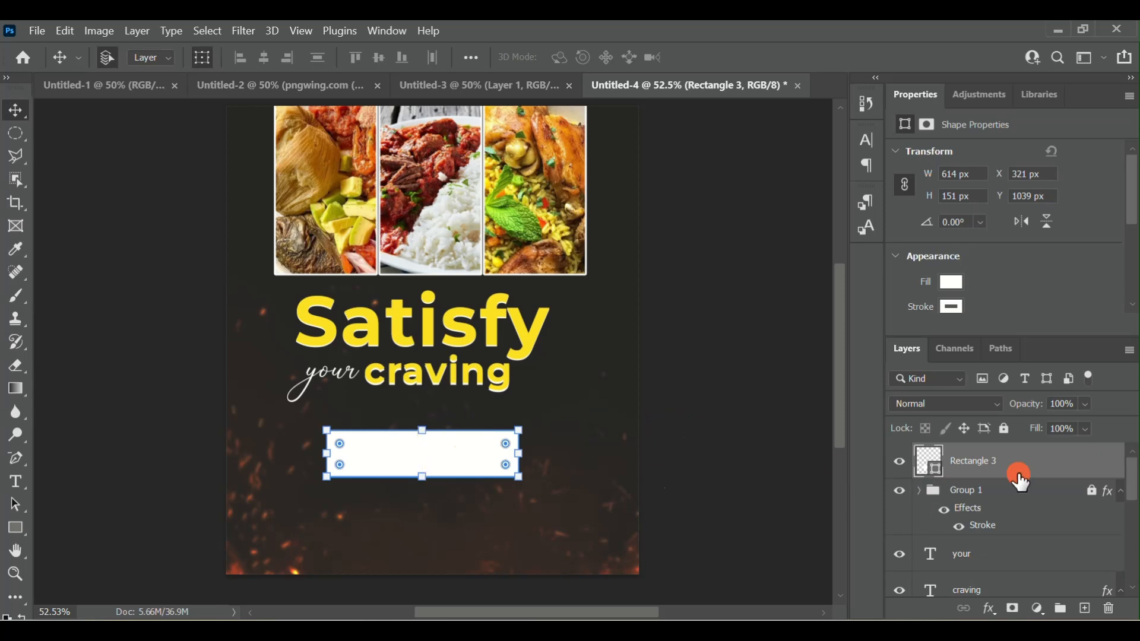
pyautogui.rightClick(1020, 483)
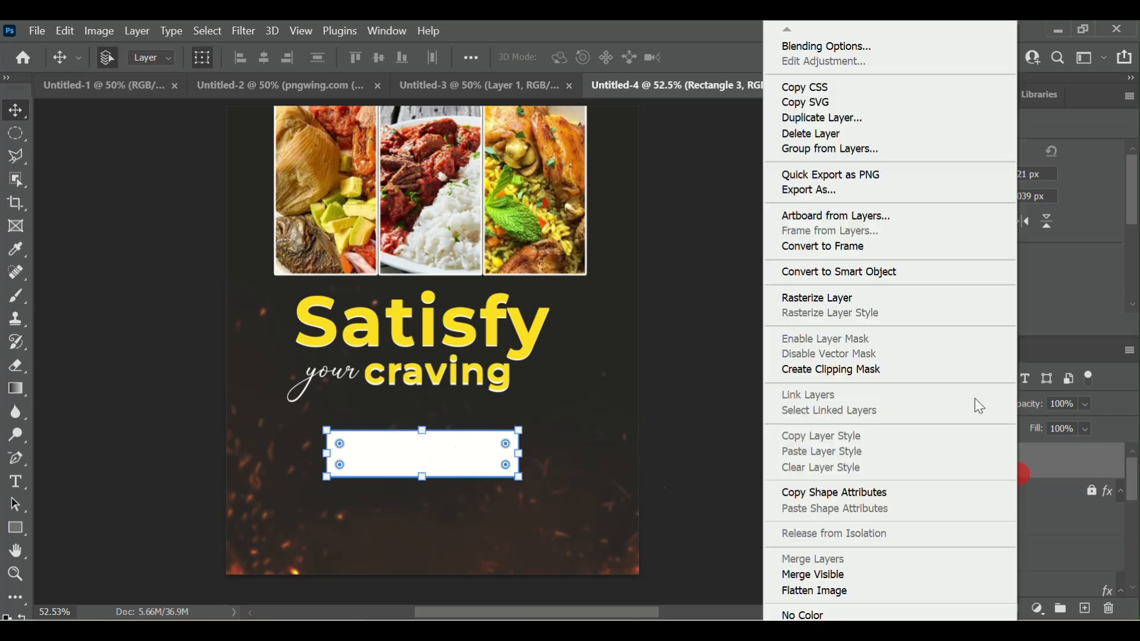
pyautogui.click(847, 51)
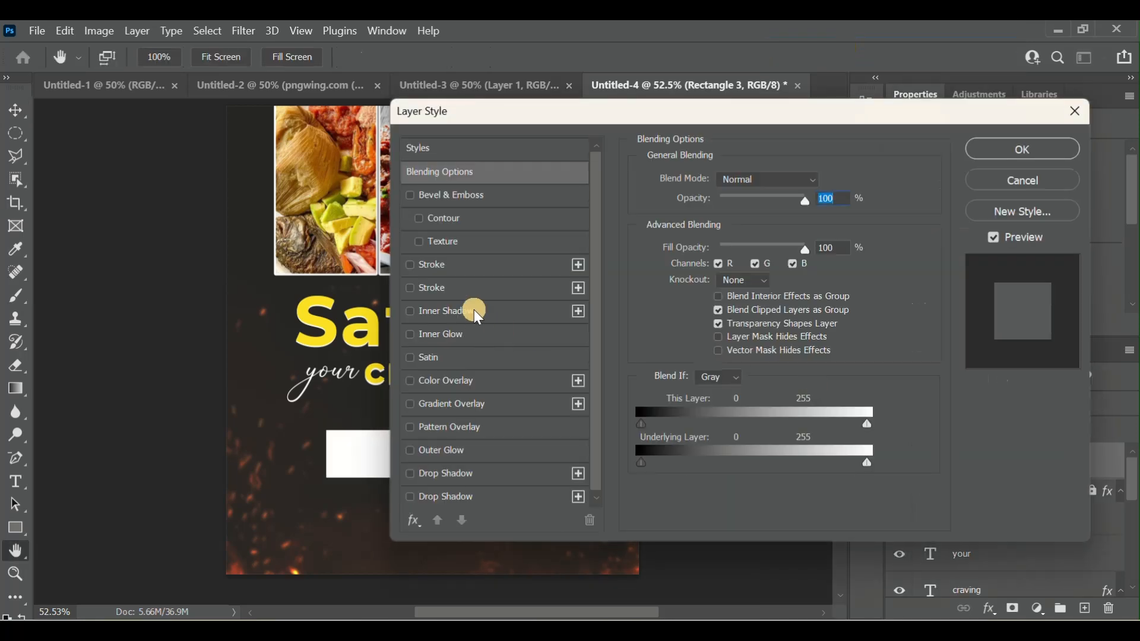
pyautogui.moveTo(561, 114); pyautogui.dragTo(600, 122)
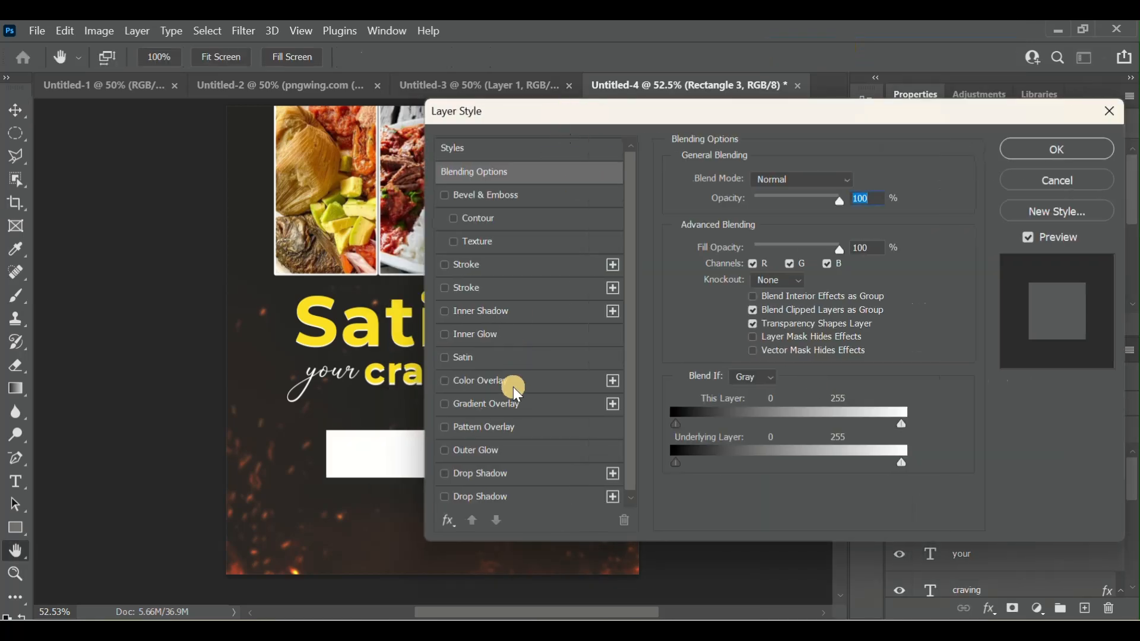
pyautogui.click(445, 408)
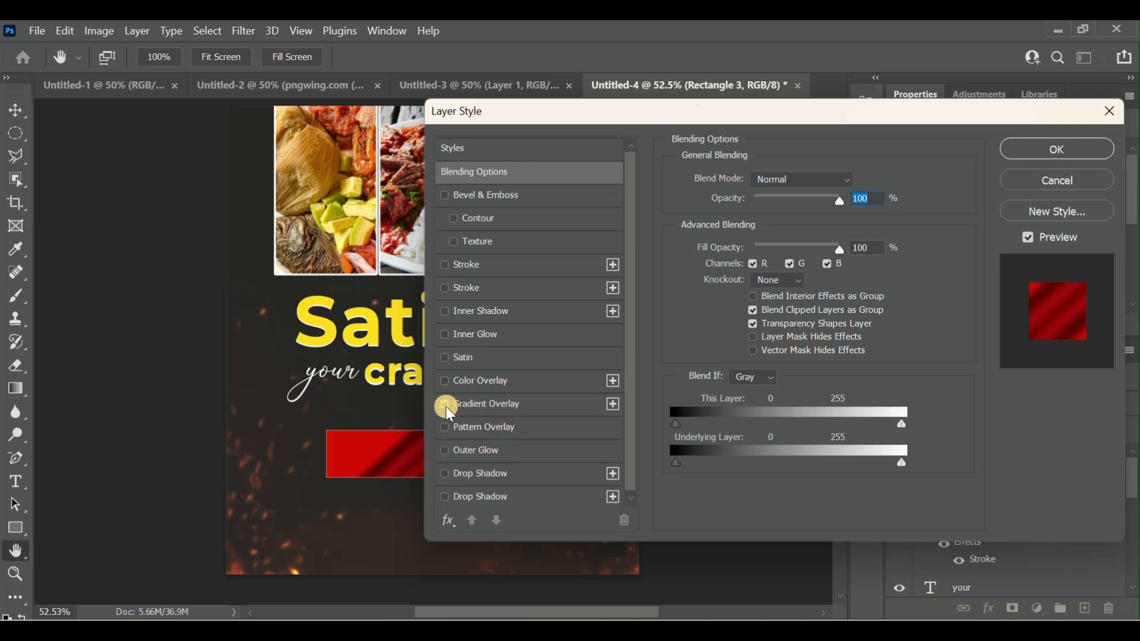
pyautogui.click(482, 405)
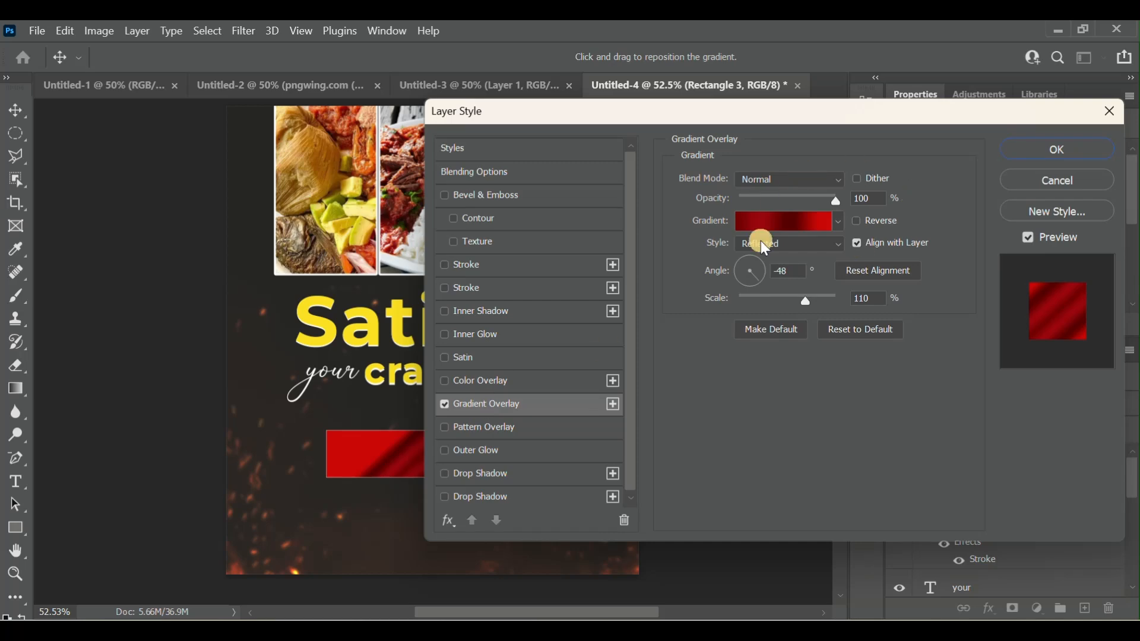
# - Delete the two middle colour stops from the rectangle's red overlay gradient
pyautogui.click(793, 223)
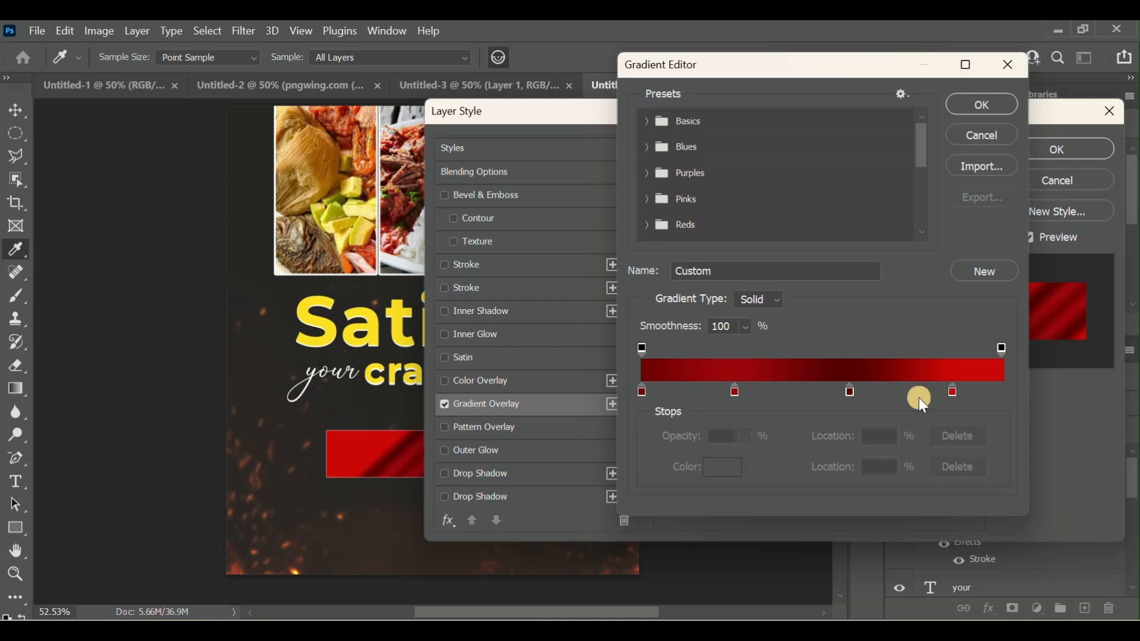
pyautogui.click(738, 393)
pyautogui.click(960, 468)
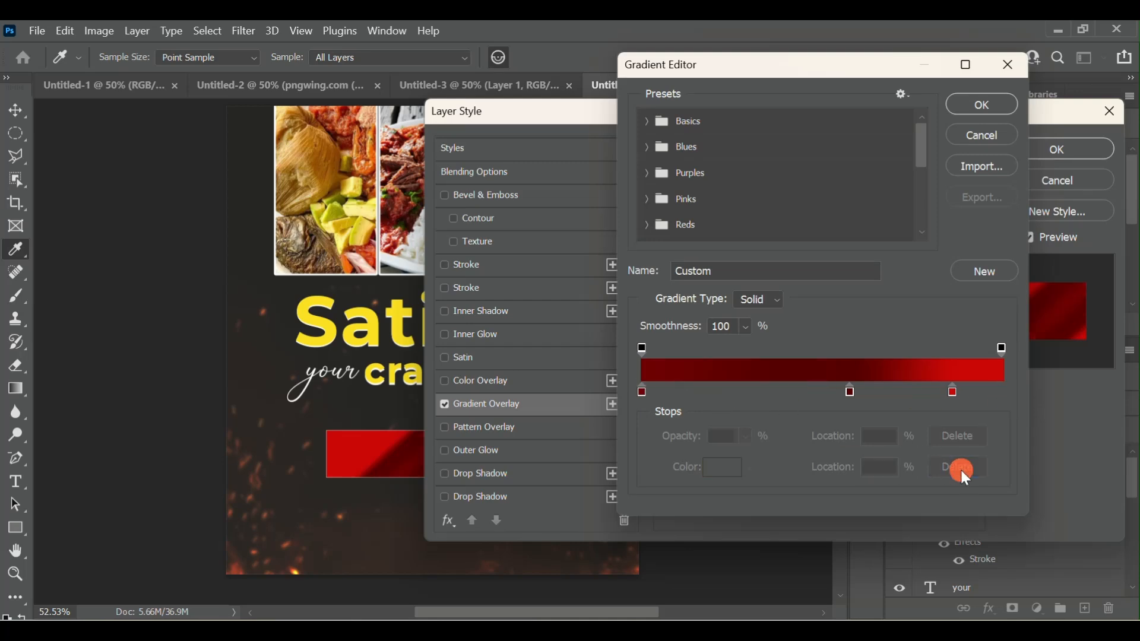
pyautogui.click(852, 390)
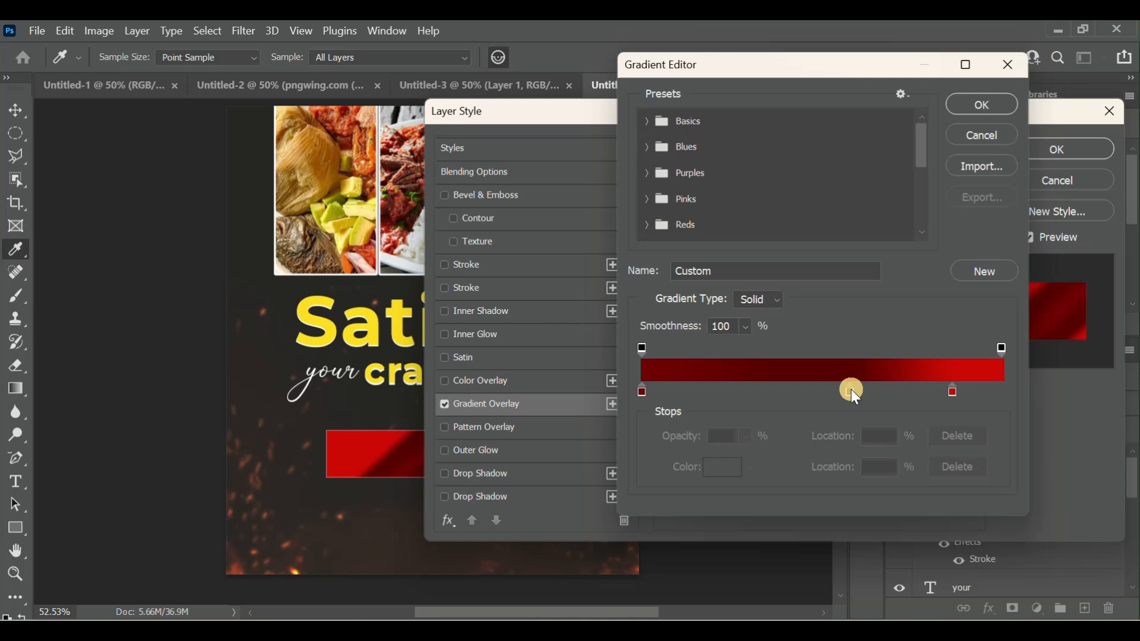
pyautogui.click(974, 468)
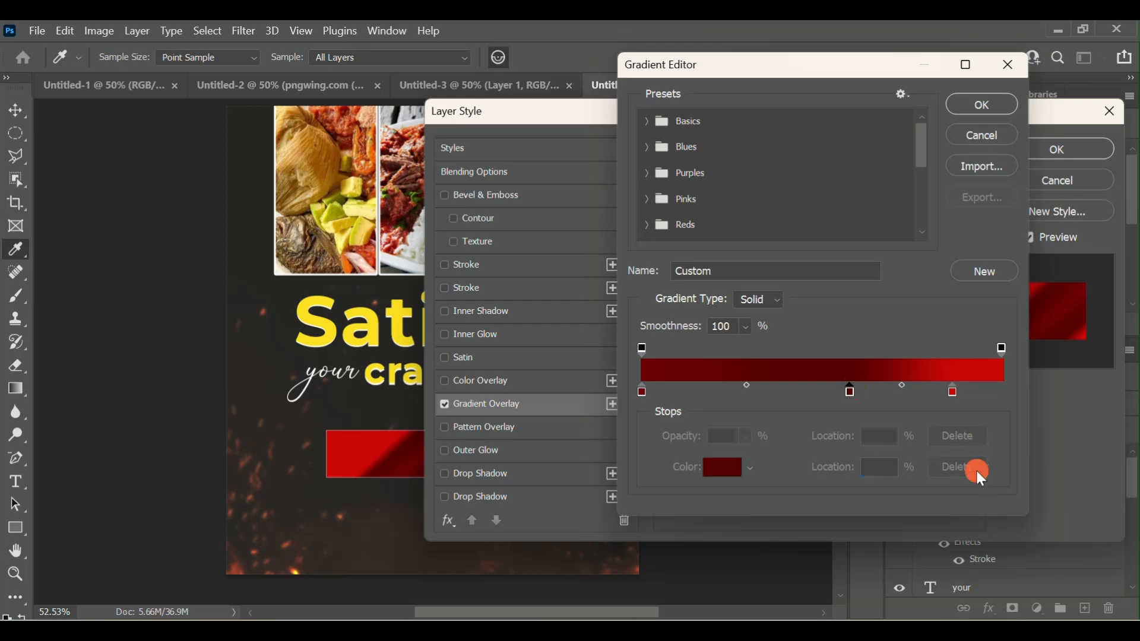
# - Set the gradient's first colour stop to yellow fce021, sampled from the word "Satisfy"
pyautogui.click(643, 395)
pyautogui.click(722, 469)
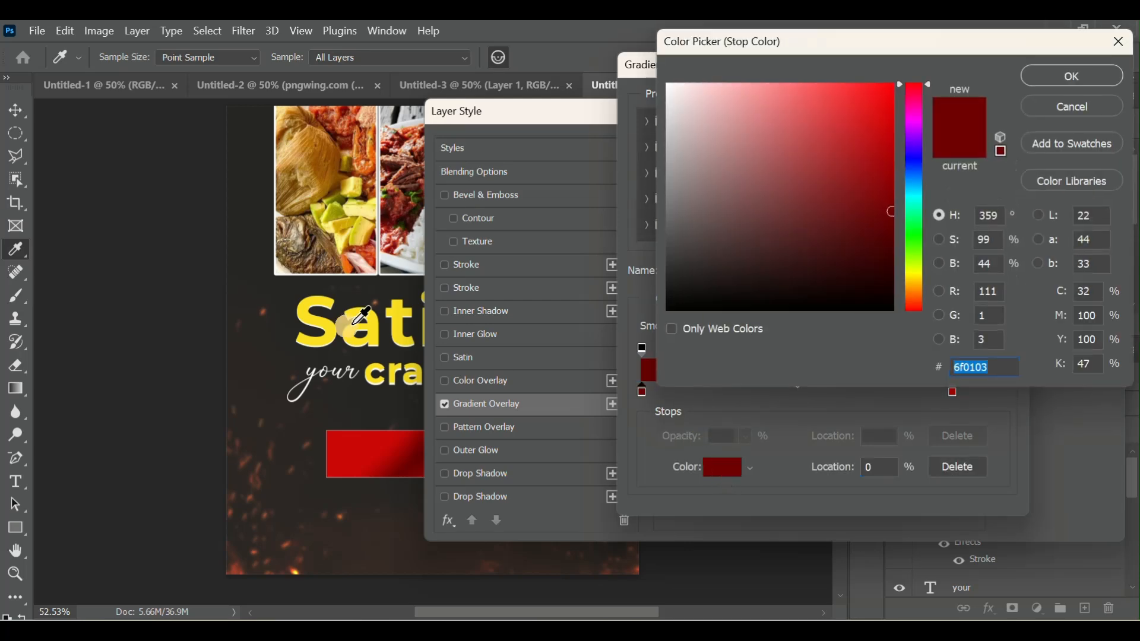
pyautogui.click(336, 331)
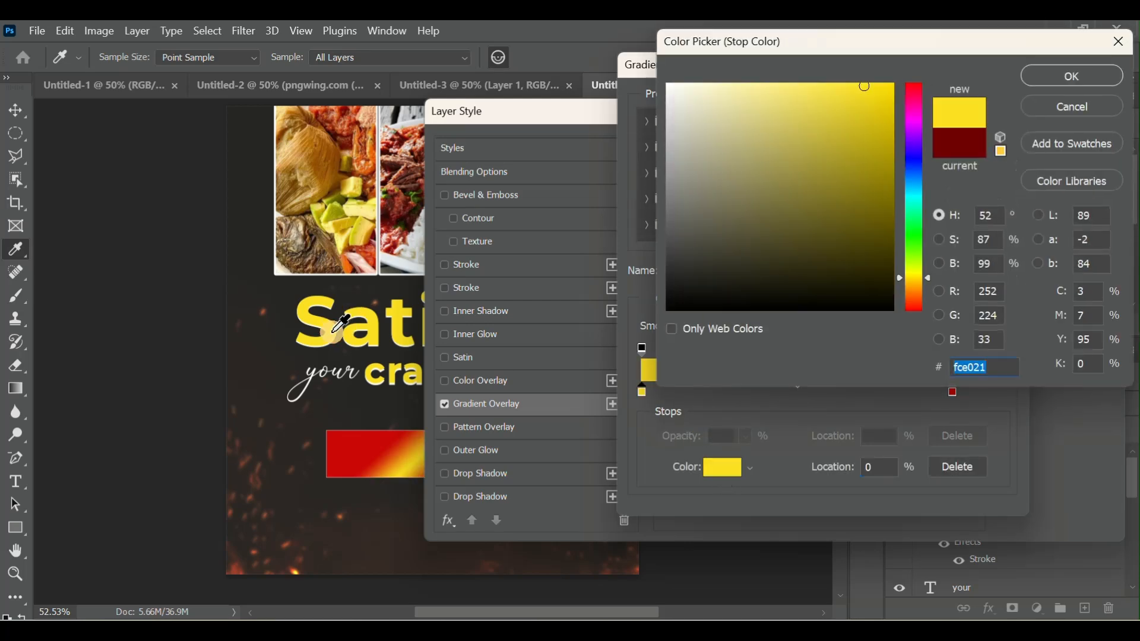
pyautogui.click(1057, 77)
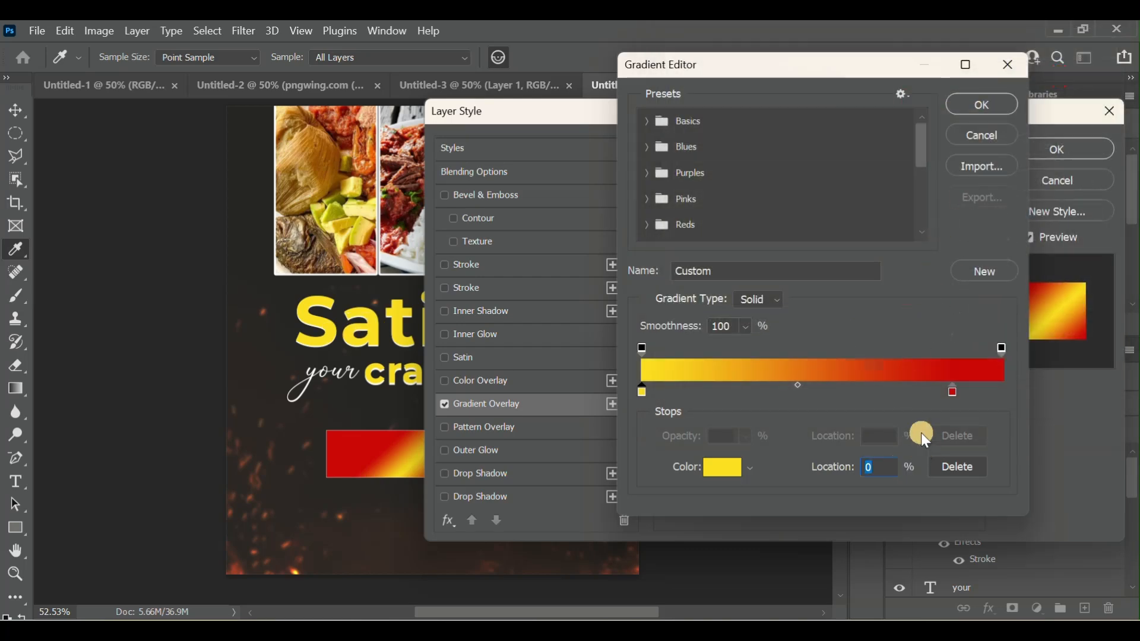
# - Set the gradient stop at location 86% to light yellow fbeb7e and accept the edited gradient
pyautogui.click(955, 393)
pyautogui.click(722, 469)
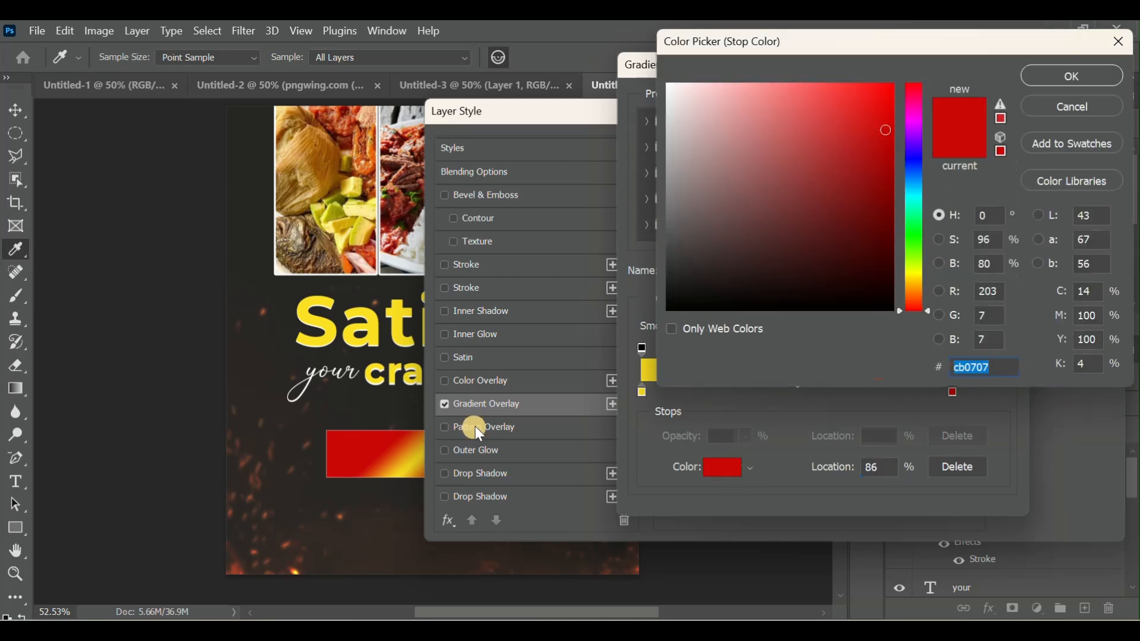
pyautogui.click(365, 325)
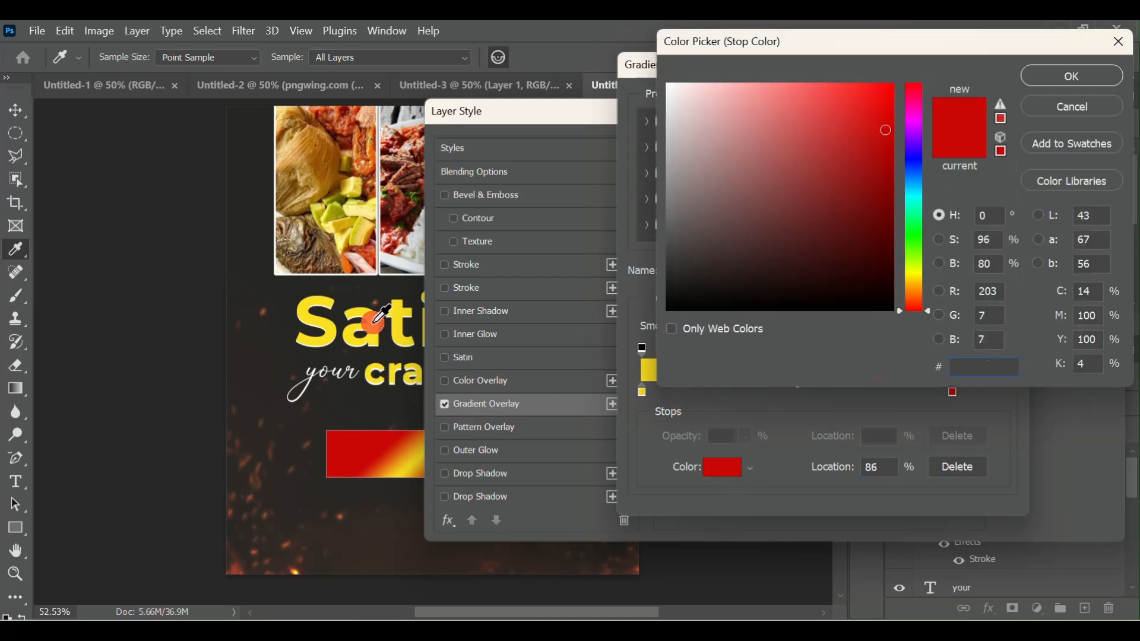
pyautogui.moveTo(917, 280); pyautogui.dragTo(910, 286)
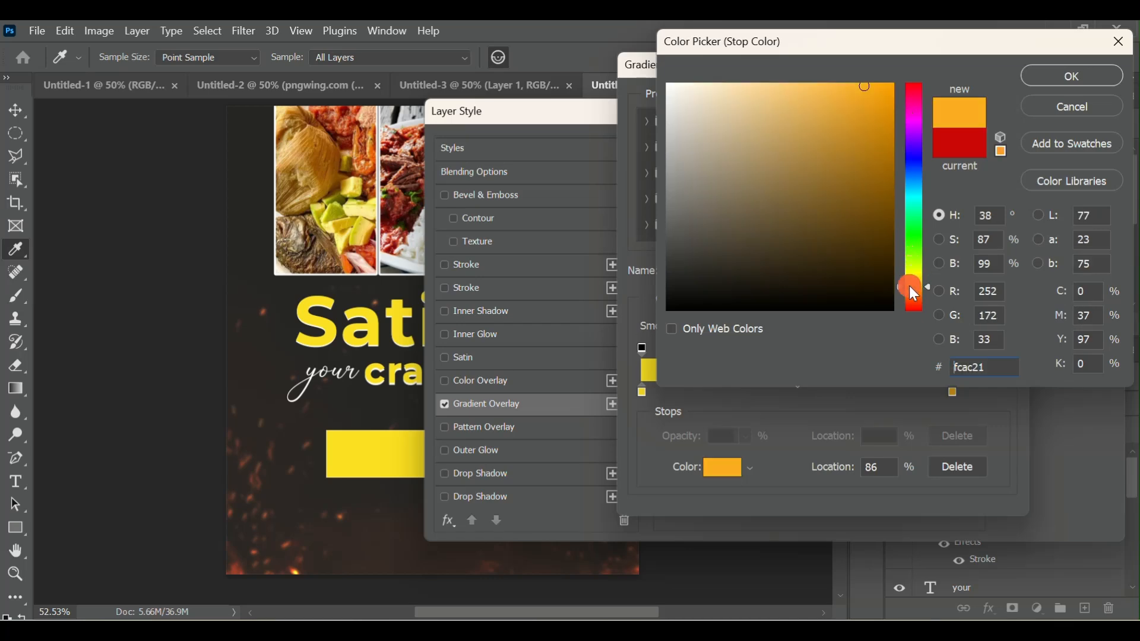
pyautogui.click(853, 125)
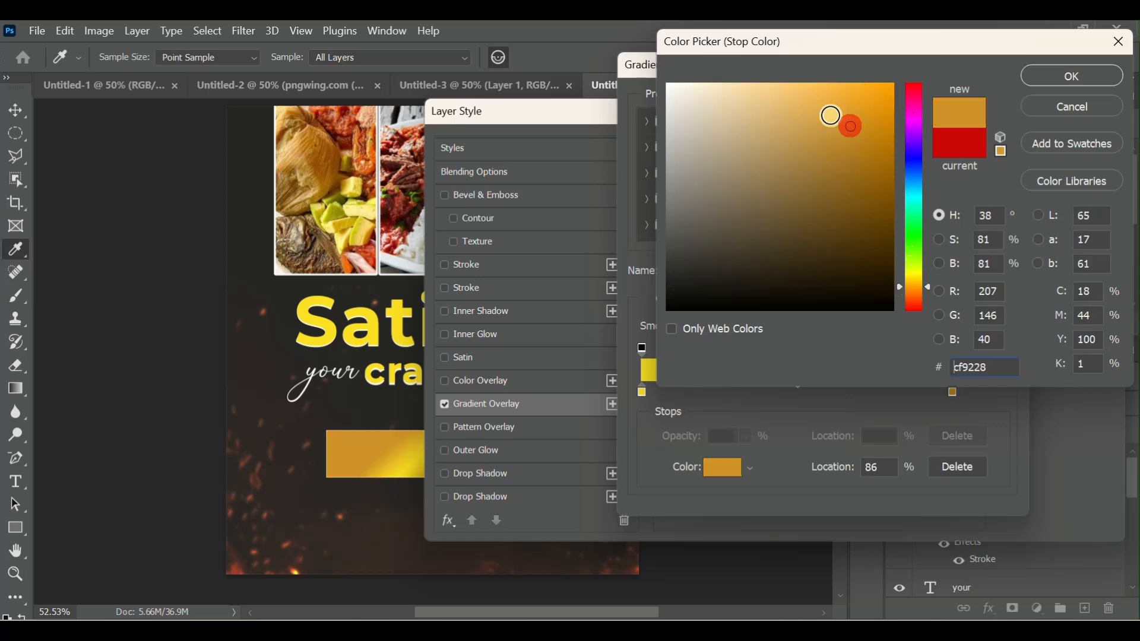
pyautogui.click(762, 90)
pyautogui.click(381, 341)
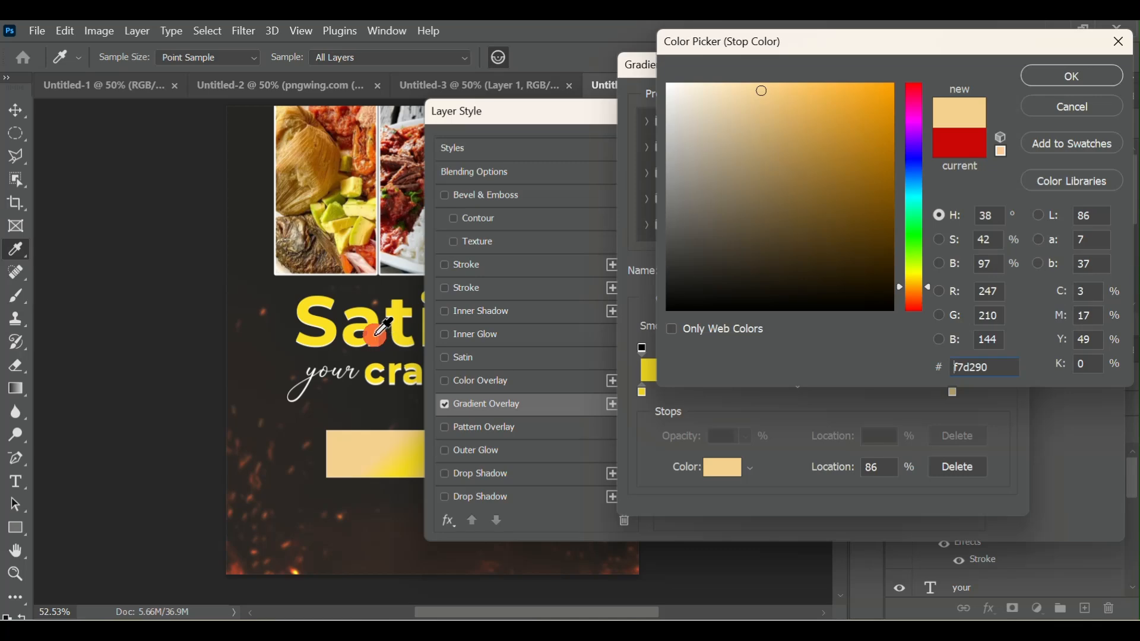
pyautogui.moveTo(754, 101)
pyautogui.mouseDown()
pyautogui.moveTo(752, 91)
pyautogui.moveTo(781, 88)
pyautogui.mouseUp()
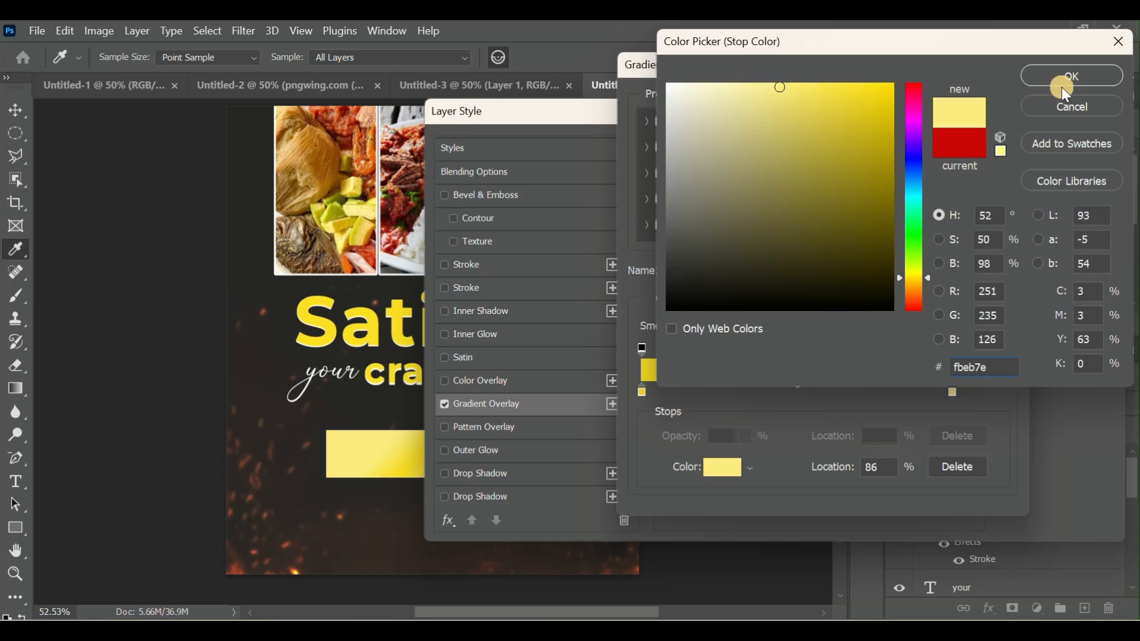
pyautogui.click(1059, 72)
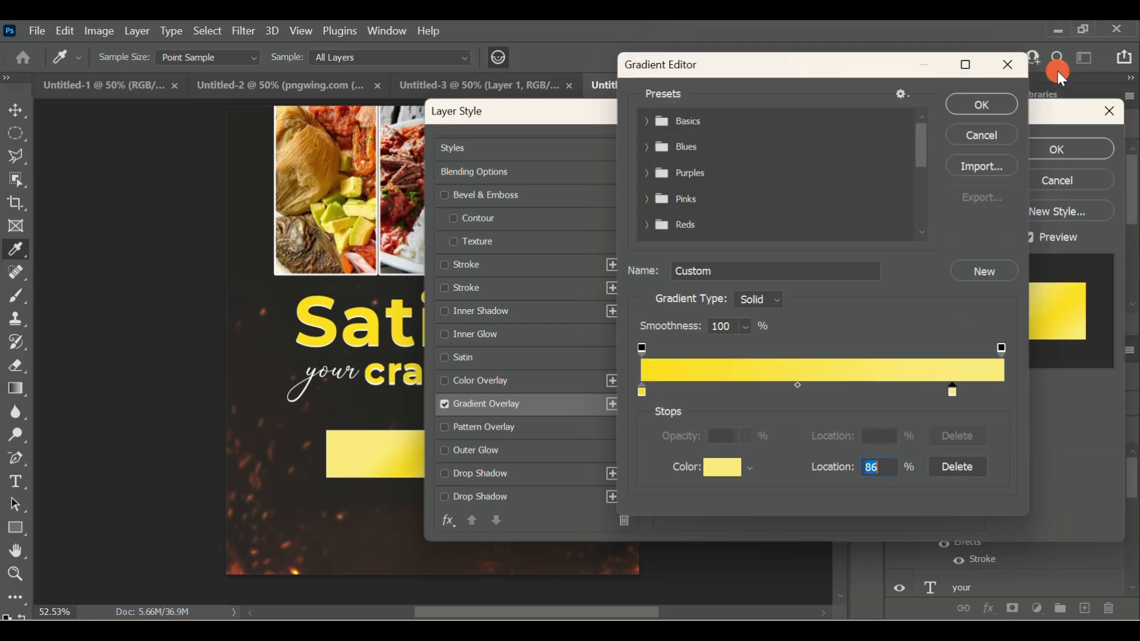
pyautogui.click(987, 109)
# - Set the gradient overlay to Linear style, 90° angle and 150% scale, and apply it to the rectangle
pyautogui.click(753, 279)
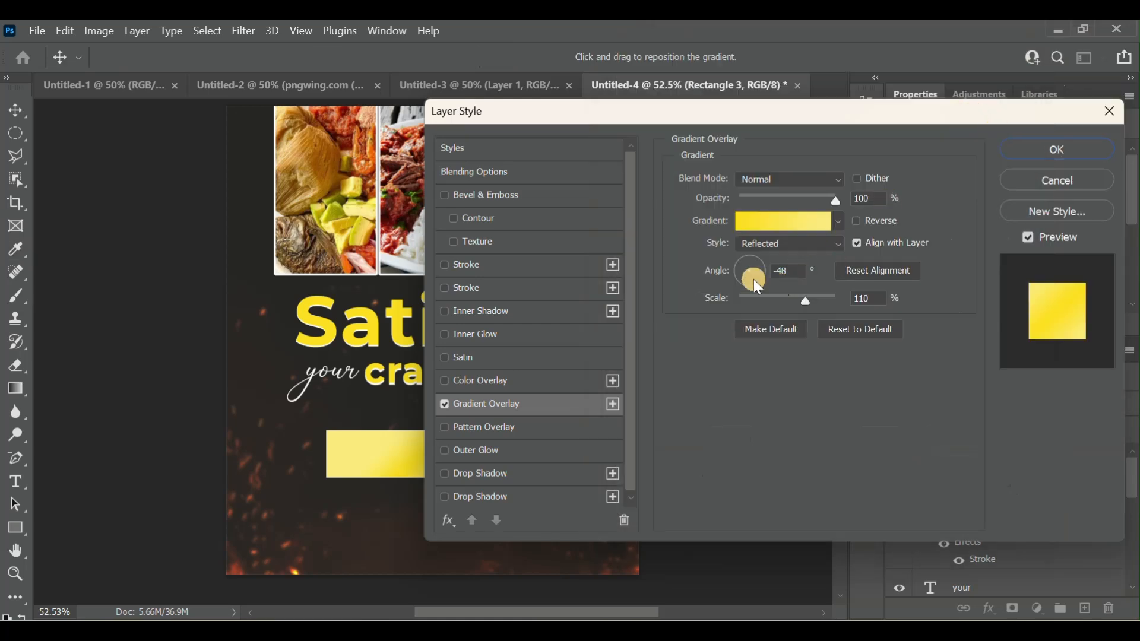
pyautogui.click(864, 277)
pyautogui.click(868, 298)
pyautogui.write('150')
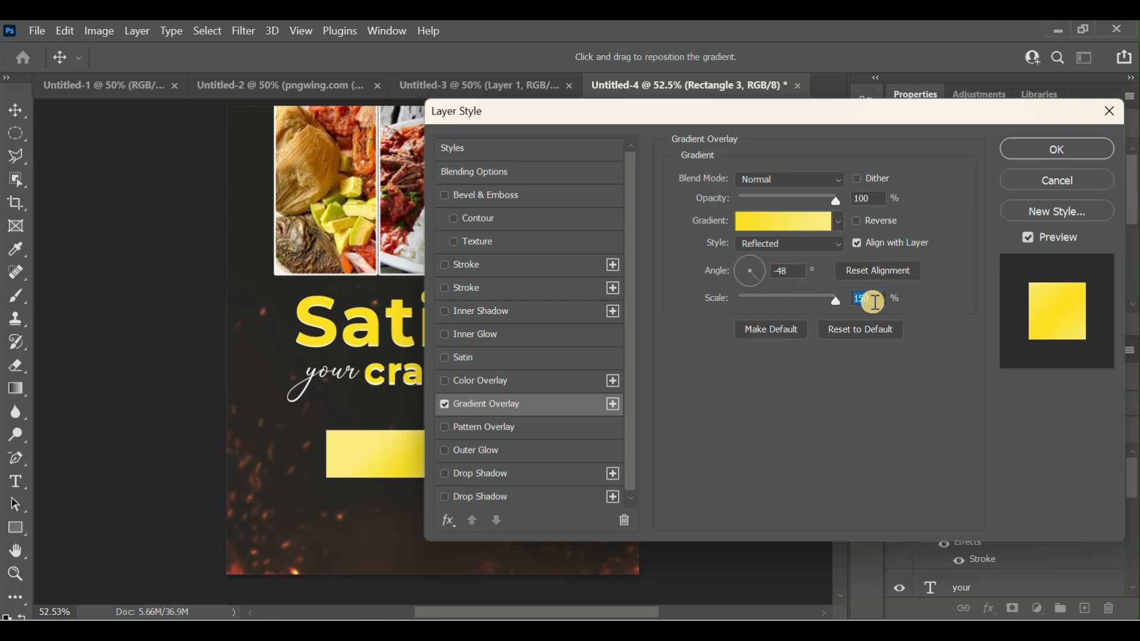
pyautogui.click(751, 261)
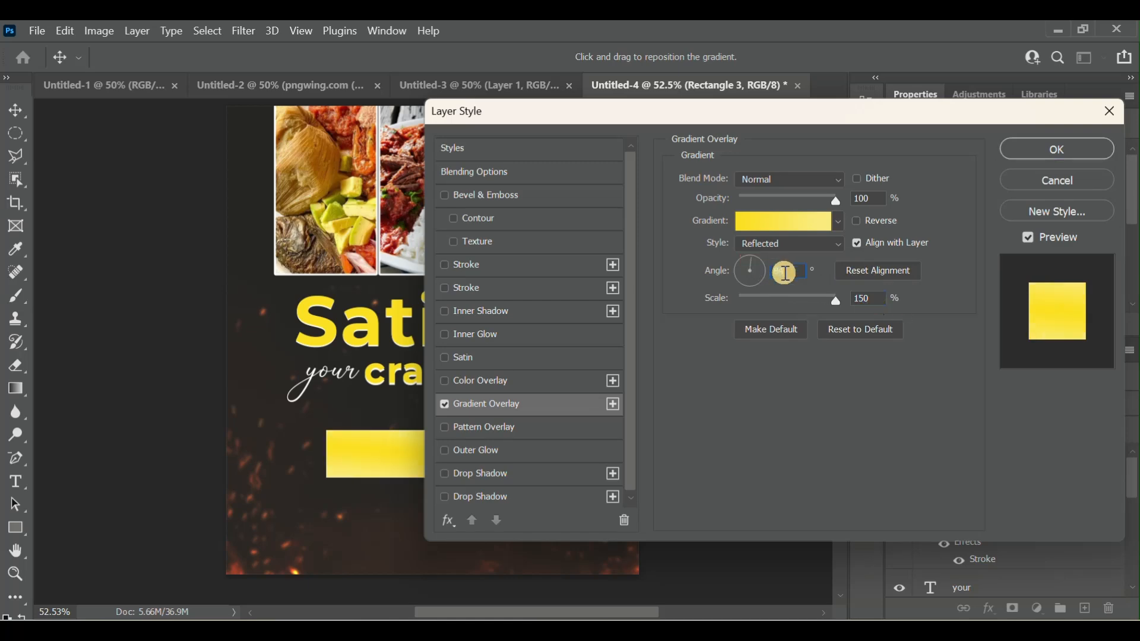
pyautogui.click(790, 274)
pyautogui.moveTo(790, 273); pyautogui.dragTo(766, 274)
pyautogui.click(839, 240)
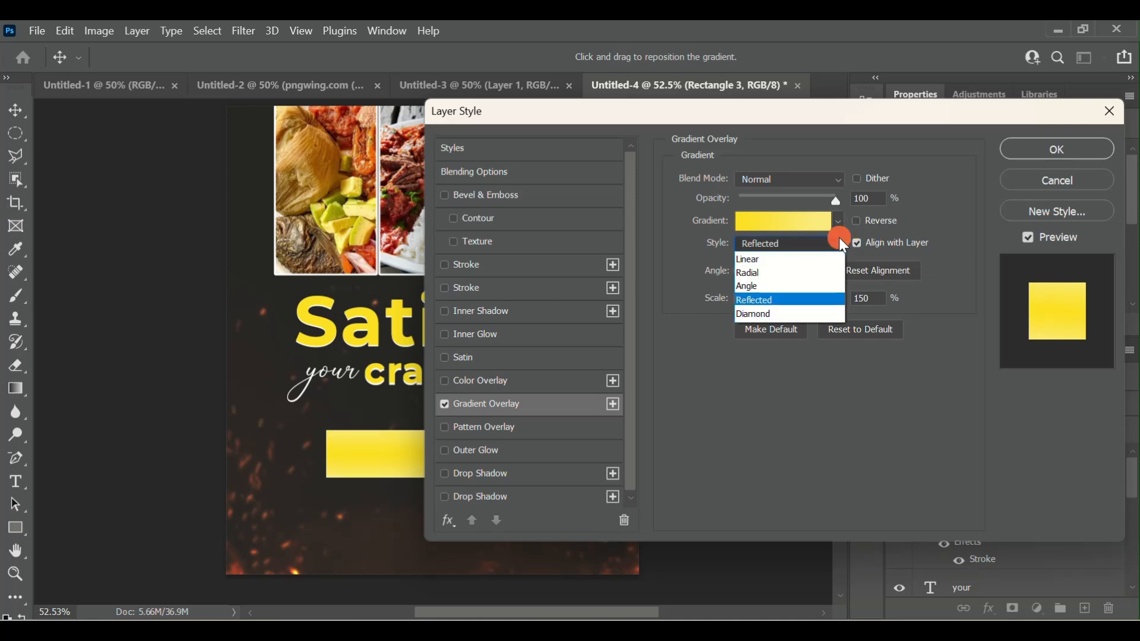
pyautogui.click(754, 260)
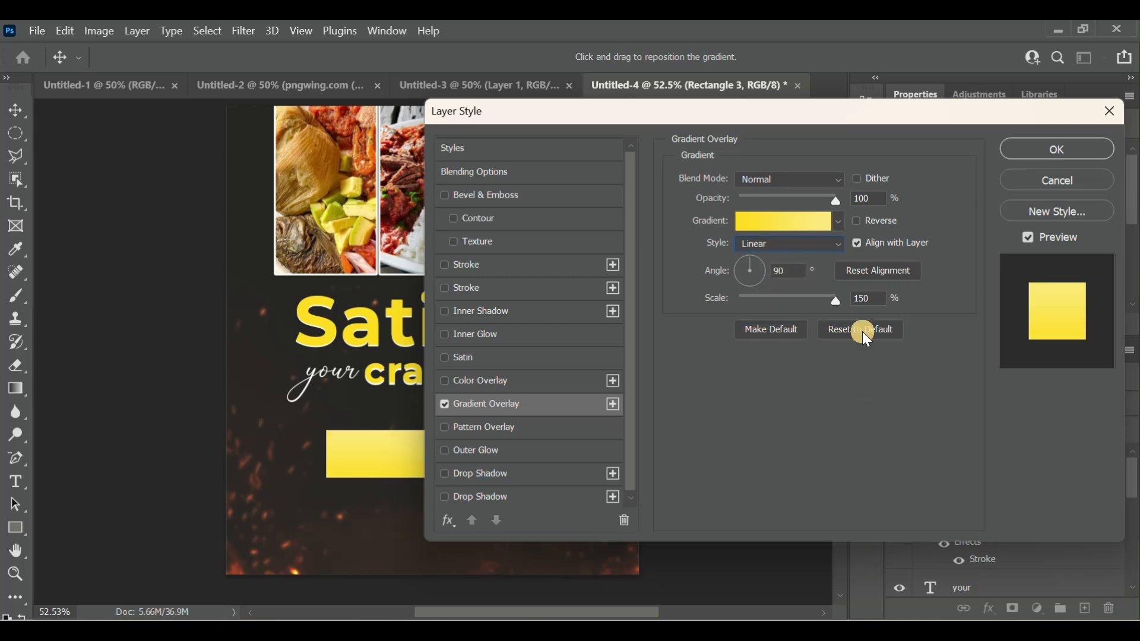
pyautogui.moveTo(812, 303); pyautogui.dragTo(955, 273)
pyautogui.click(1043, 153)
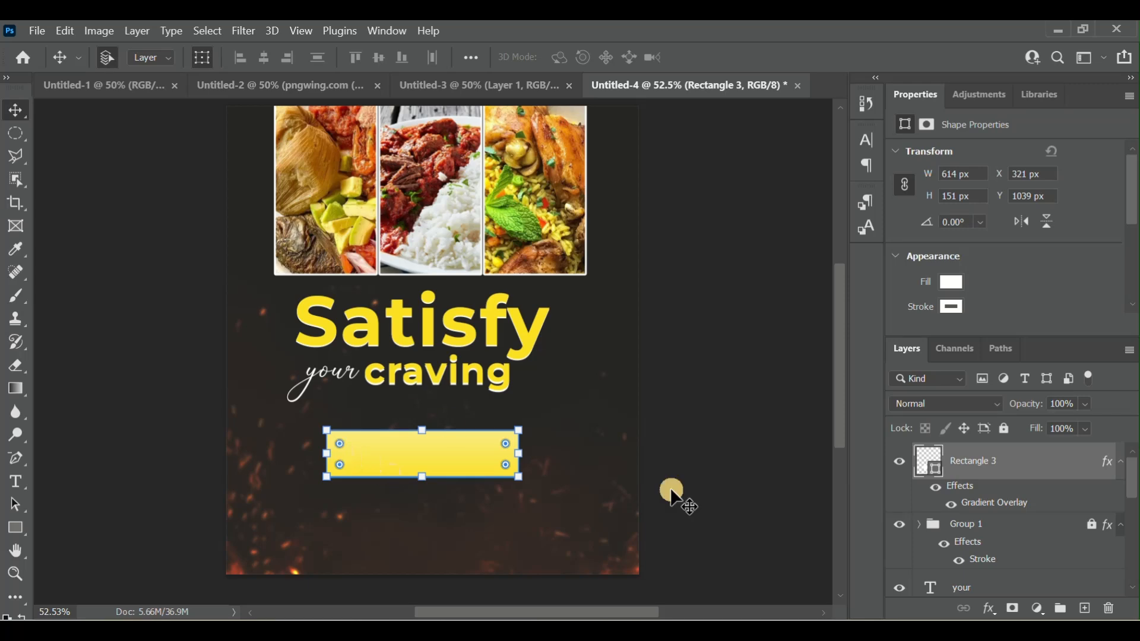
pyautogui.click(931, 464)
pyautogui.doubleClick(929, 459)
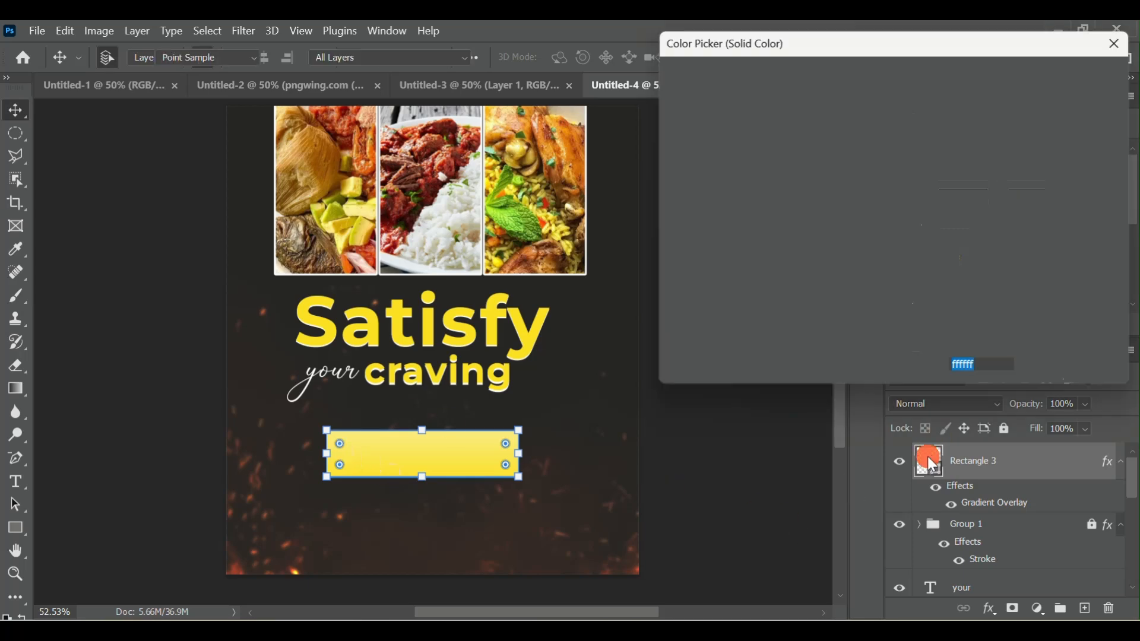
pyautogui.click(773, 178)
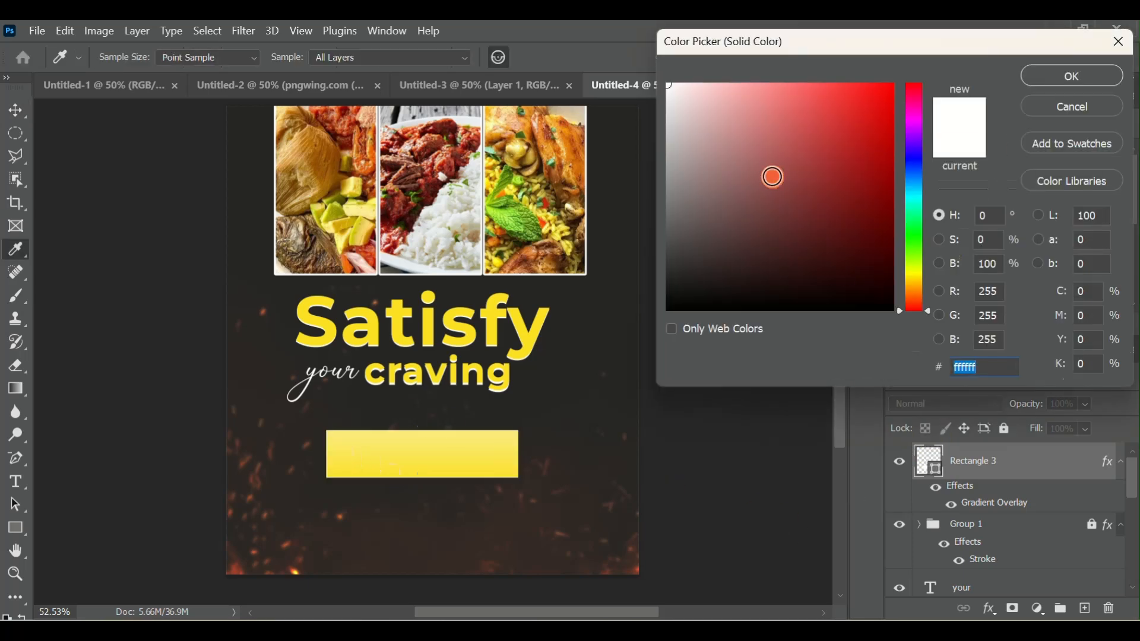
pyautogui.click(1060, 105)
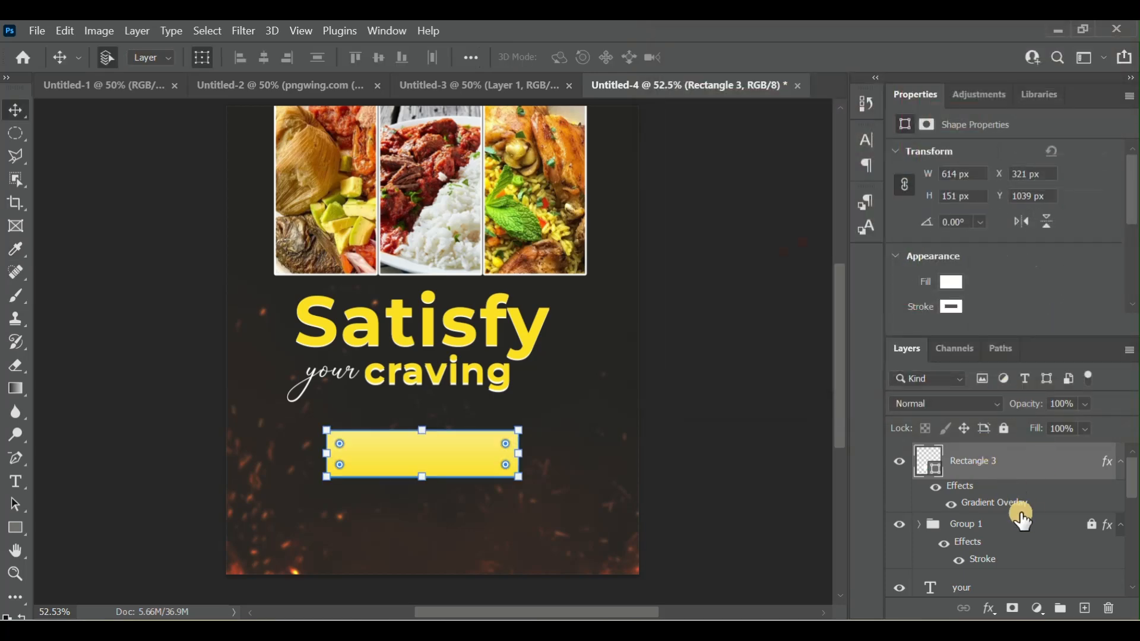
# - Reopen the banner rectangle's gradient overlay and set the gradient's first colour stop to orange fc9821
pyautogui.click(999, 504)
pyautogui.click(999, 505)
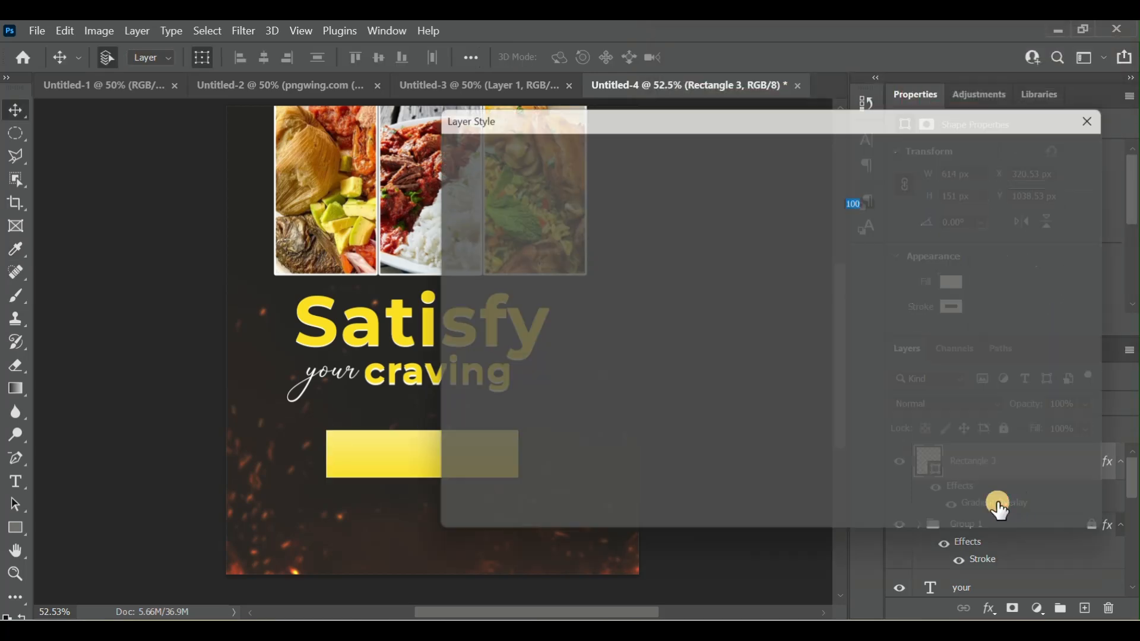
pyautogui.moveTo(657, 106); pyautogui.dragTo(677, 141)
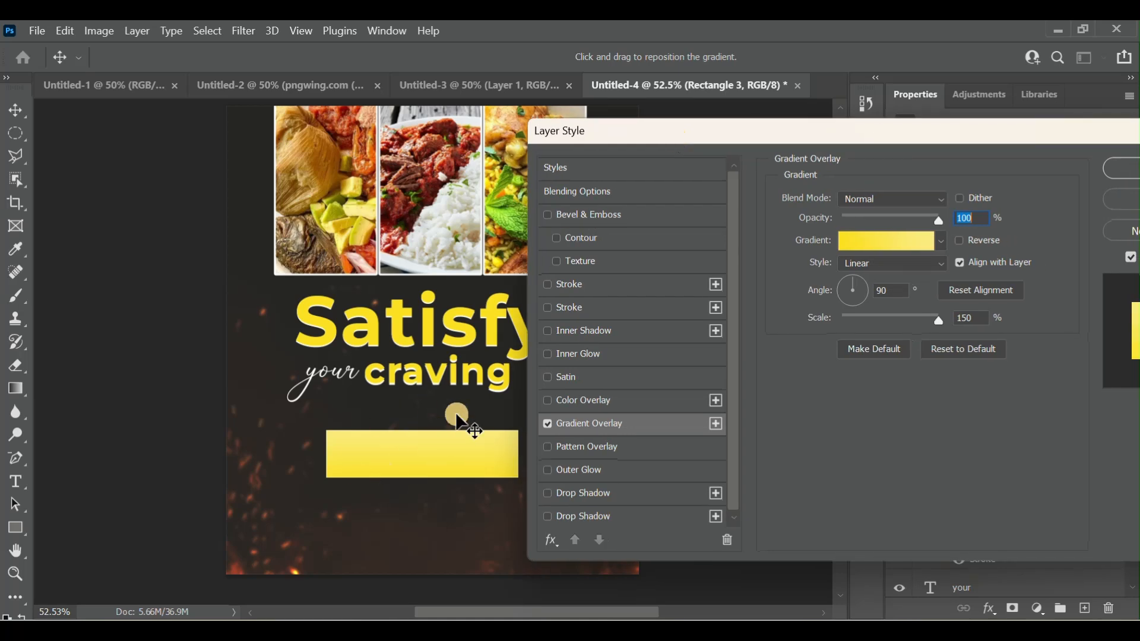
pyautogui.click(858, 243)
pyautogui.click(643, 393)
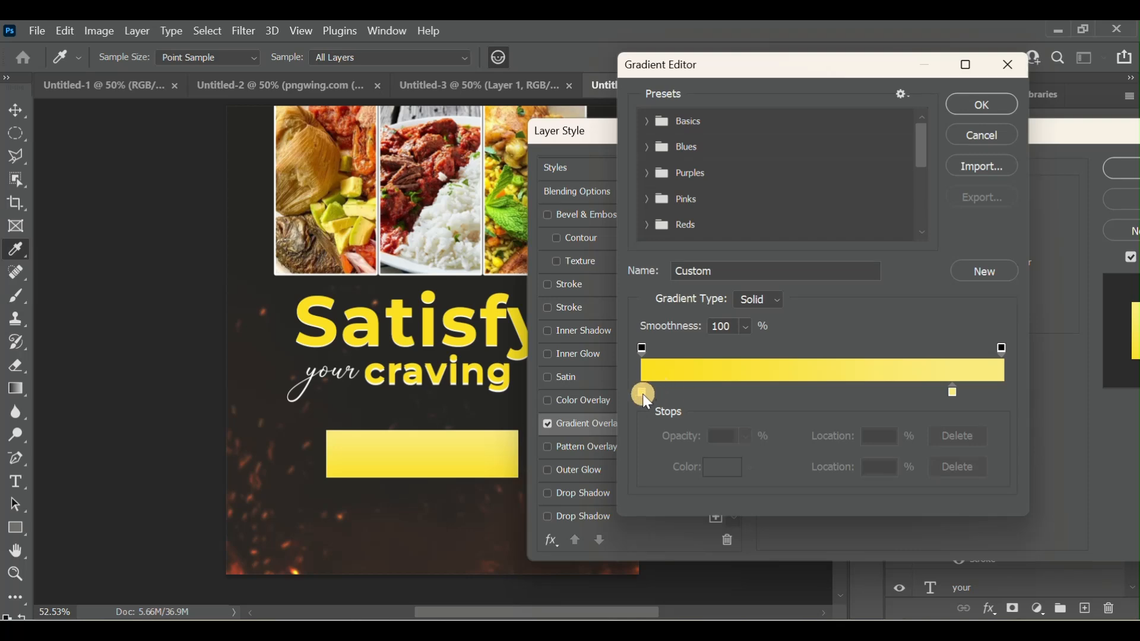
pyautogui.click(723, 468)
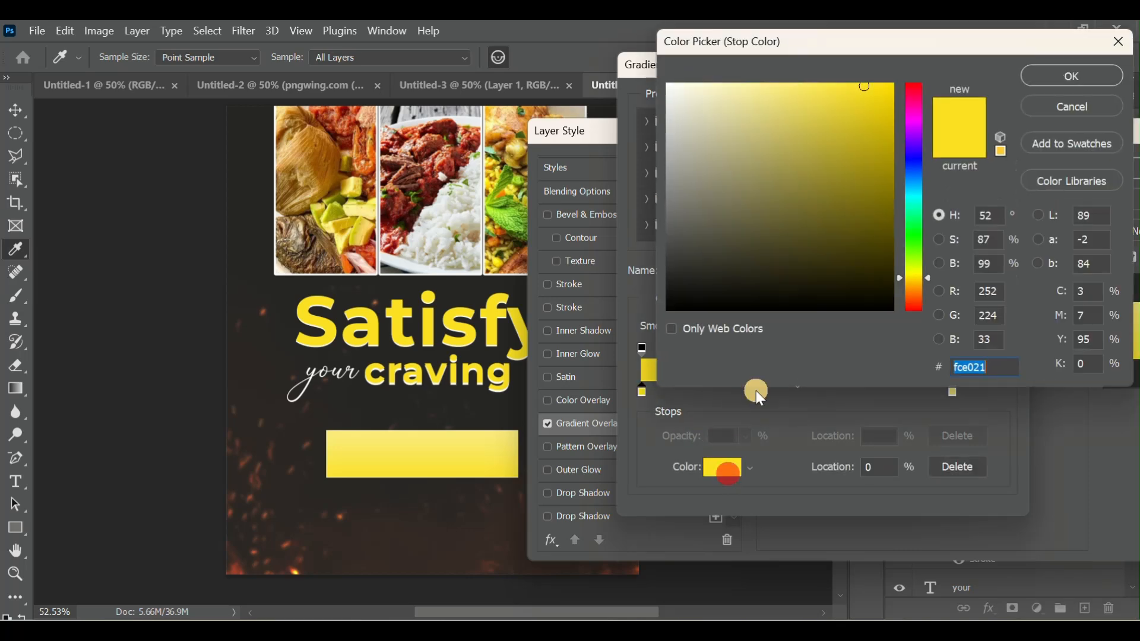
pyautogui.click(916, 285)
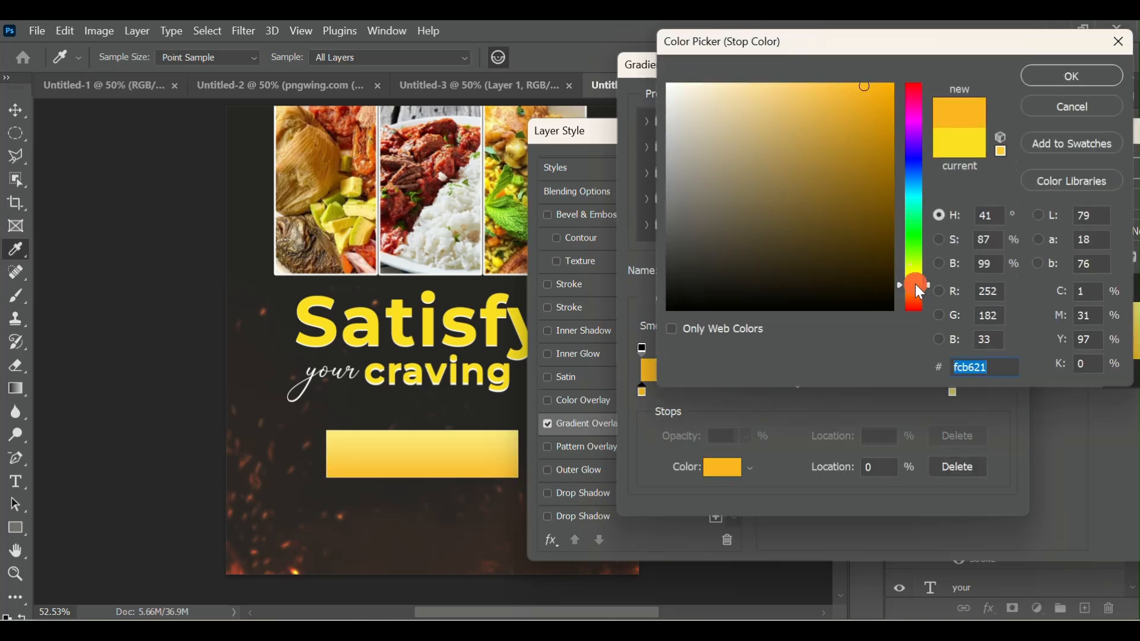
pyautogui.moveTo(917, 285); pyautogui.dragTo(916, 292)
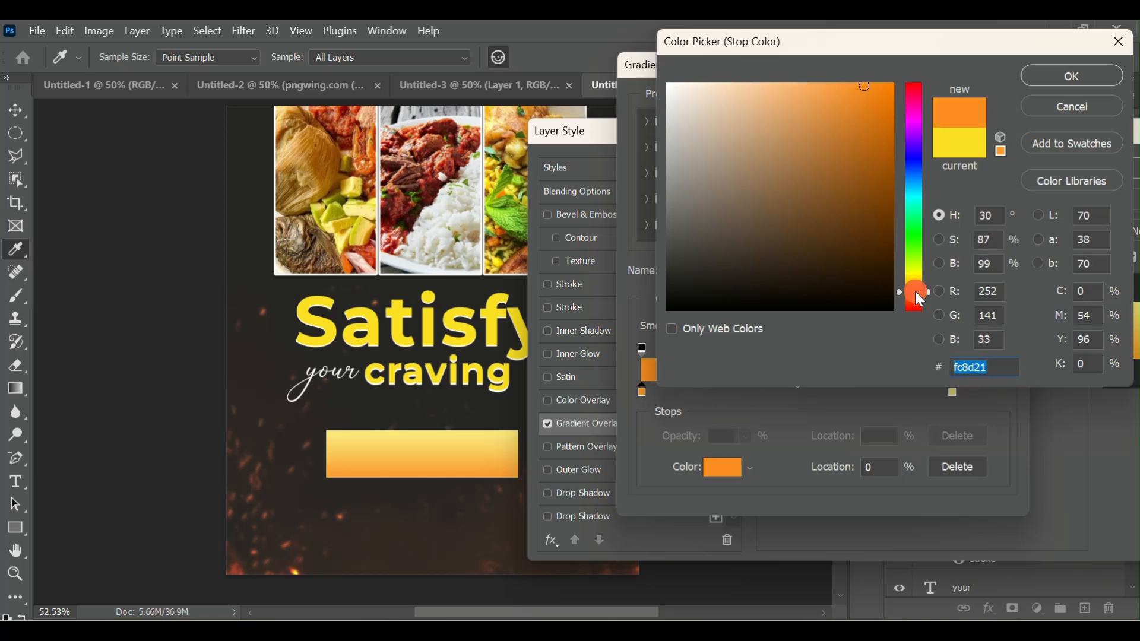
pyautogui.click(914, 291)
pyautogui.moveTo(914, 291); pyautogui.dragTo(914, 289)
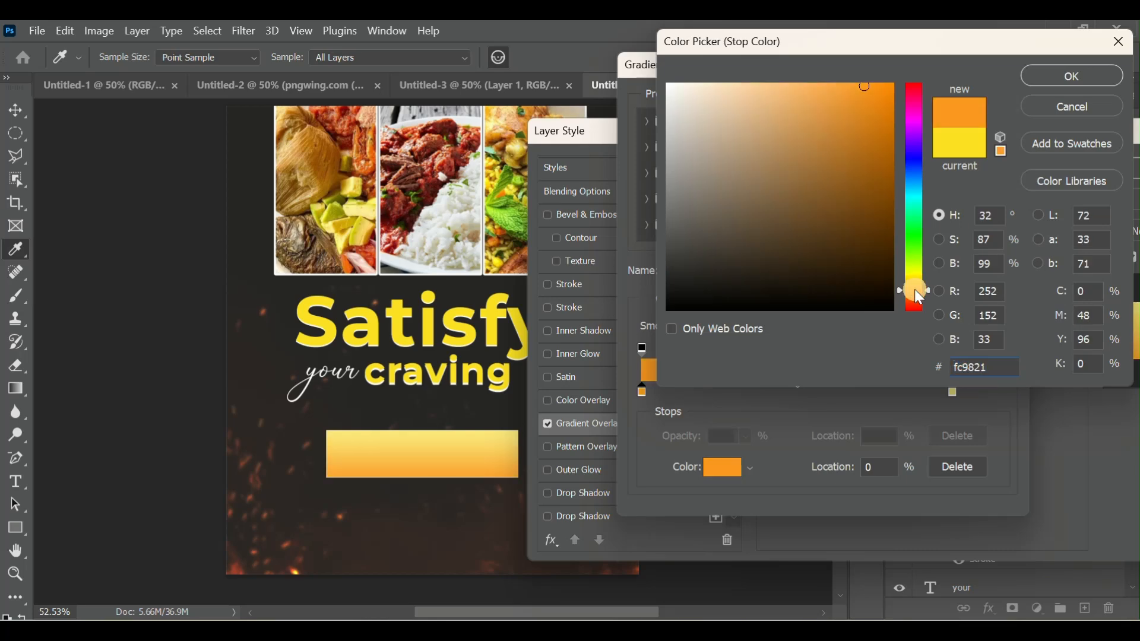
pyautogui.click(1044, 77)
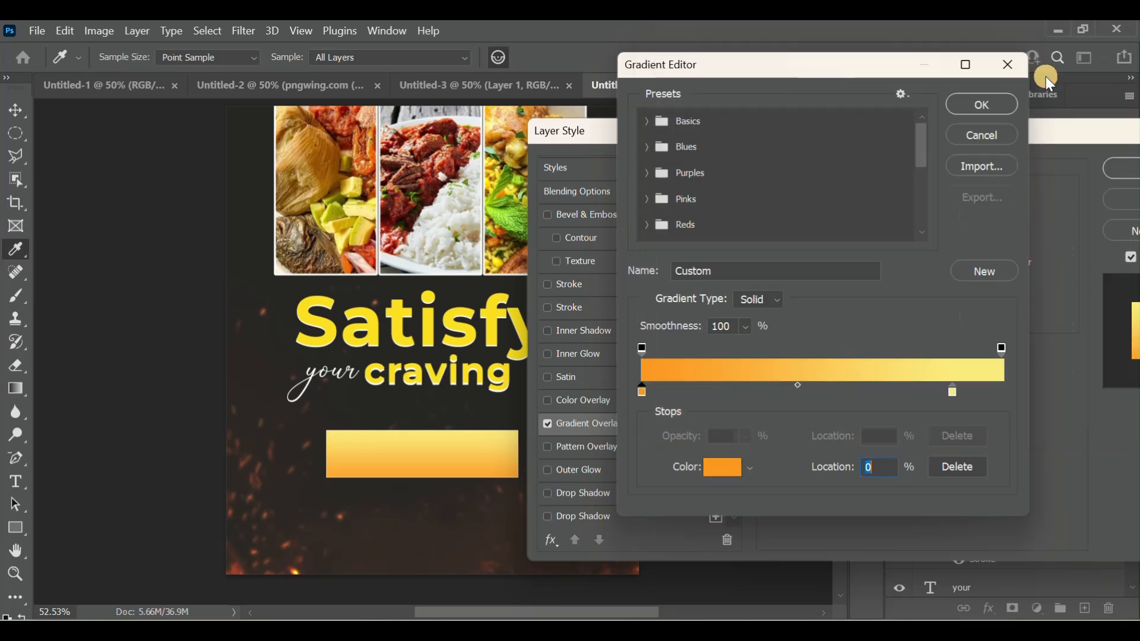
# - Set the gradient stop at location 86% to light golden yellow f9d167 and apply the edited gradient overlay to the rectangle
pyautogui.click(951, 397)
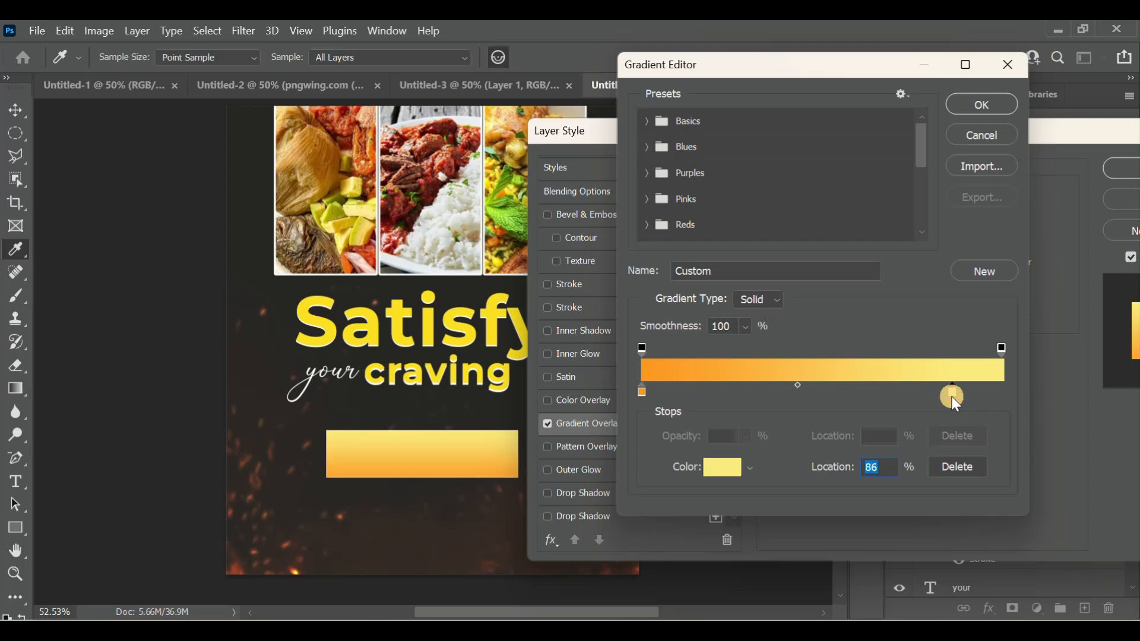
pyautogui.click(722, 469)
pyautogui.moveTo(914, 284); pyautogui.dragTo(916, 283)
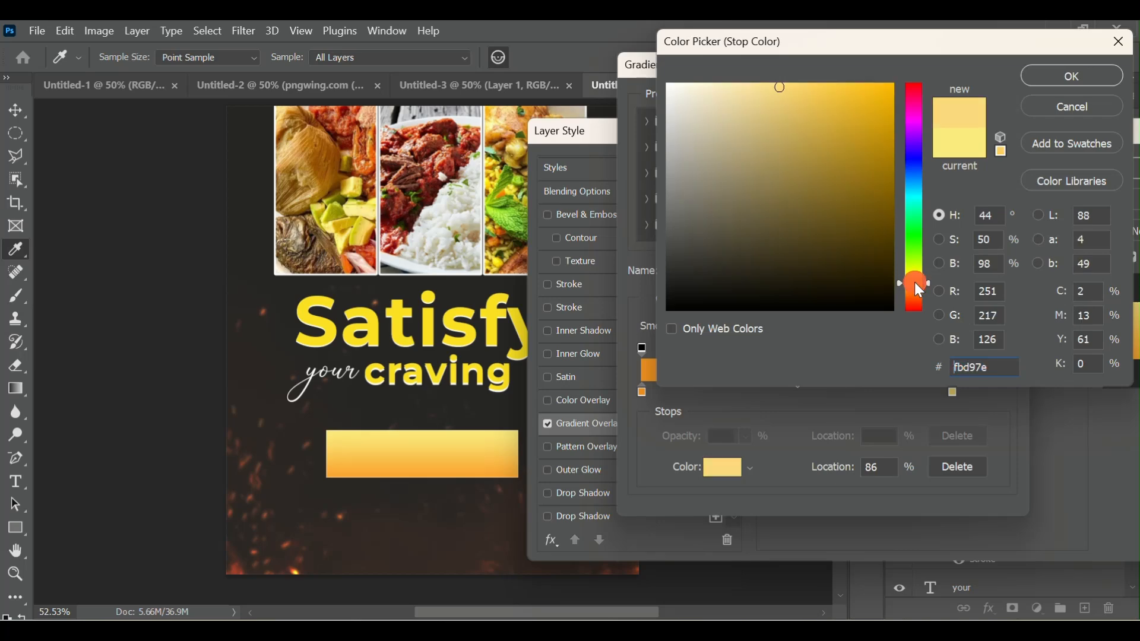
pyautogui.click(748, 92)
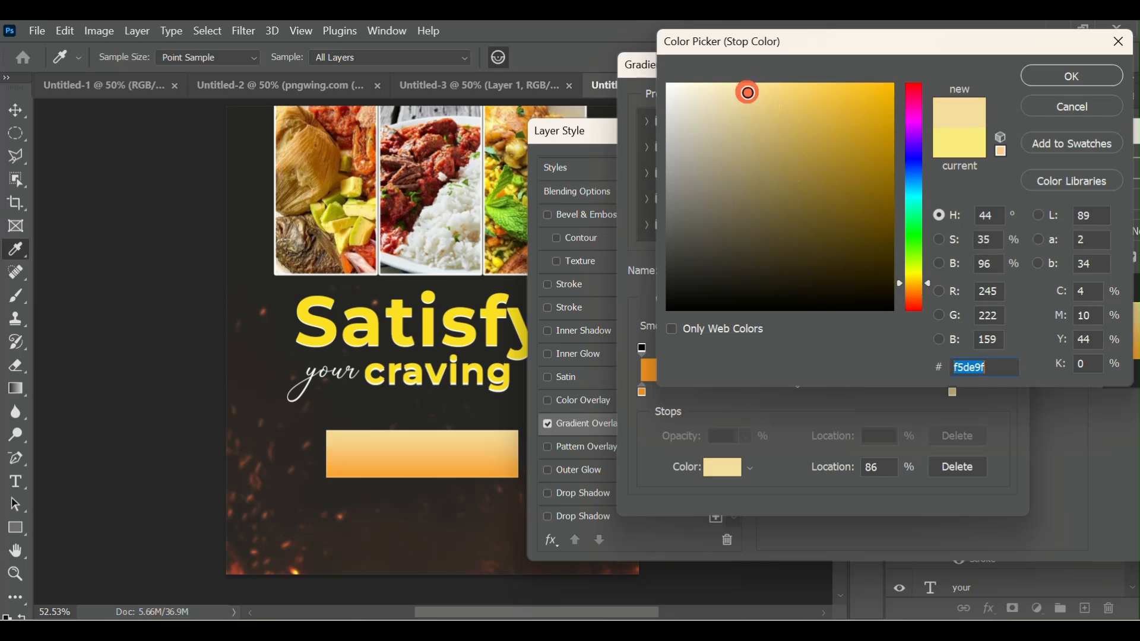
pyautogui.moveTo(748, 92); pyautogui.dragTo(748, 137)
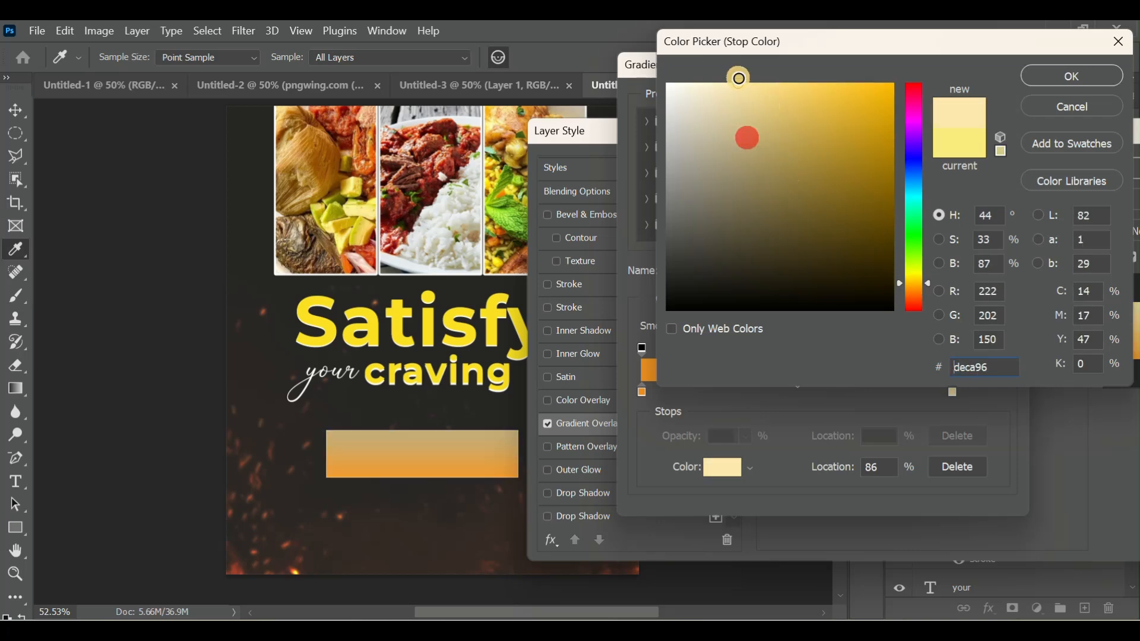
pyautogui.click(766, 83)
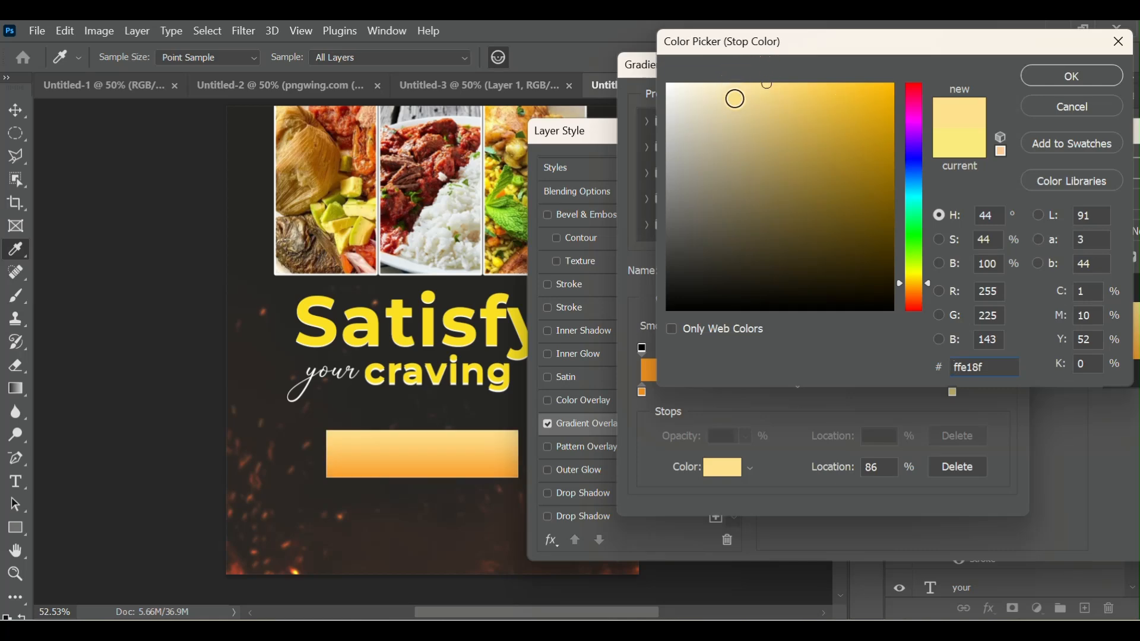
pyautogui.click(733, 90)
pyautogui.click(802, 89)
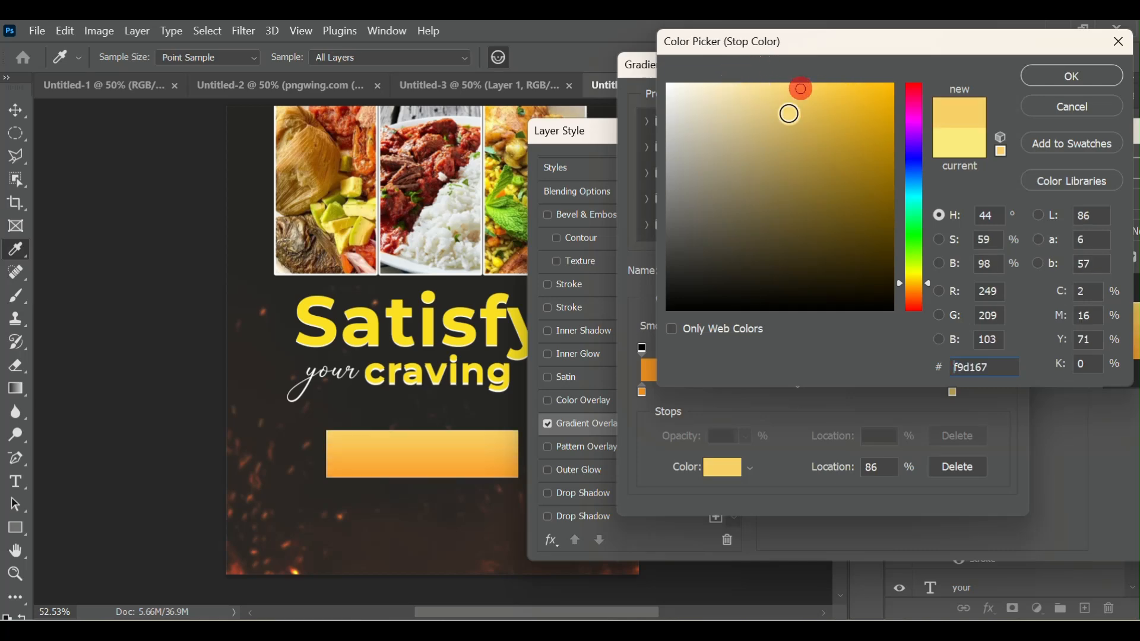
pyautogui.click(1082, 85)
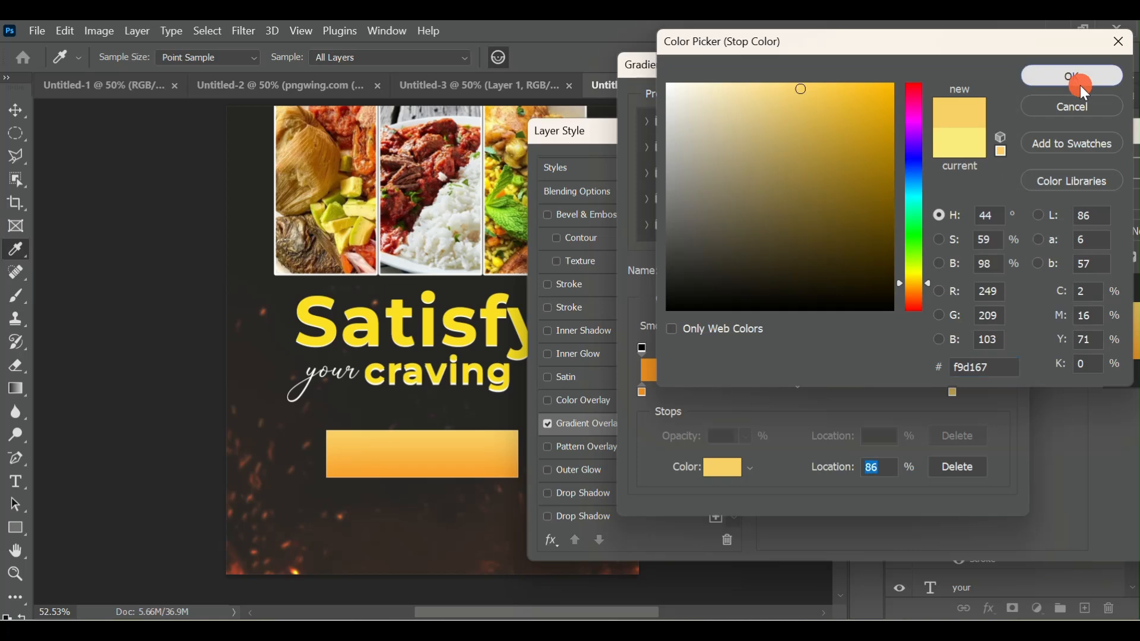
pyautogui.click(981, 110)
pyautogui.click(1134, 170)
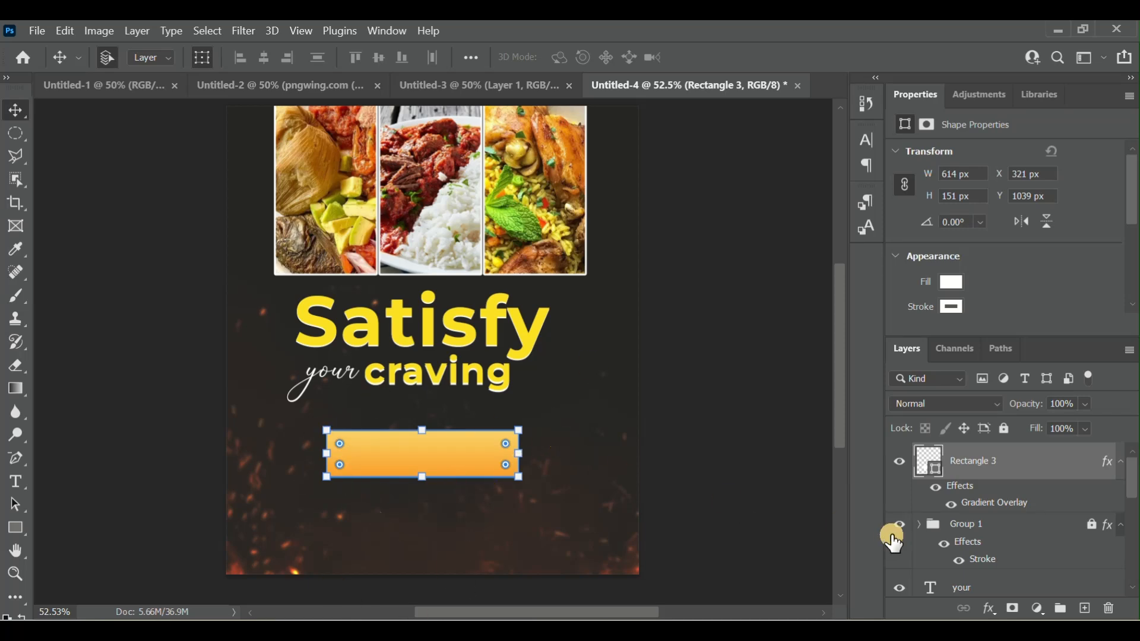
# - Scale the orange rectangle to 93.67% and place it at about X 328 px, Y 1056 px
pyautogui.click(326, 476)
pyautogui.moveTo(326, 477); pyautogui.dragTo(339, 474)
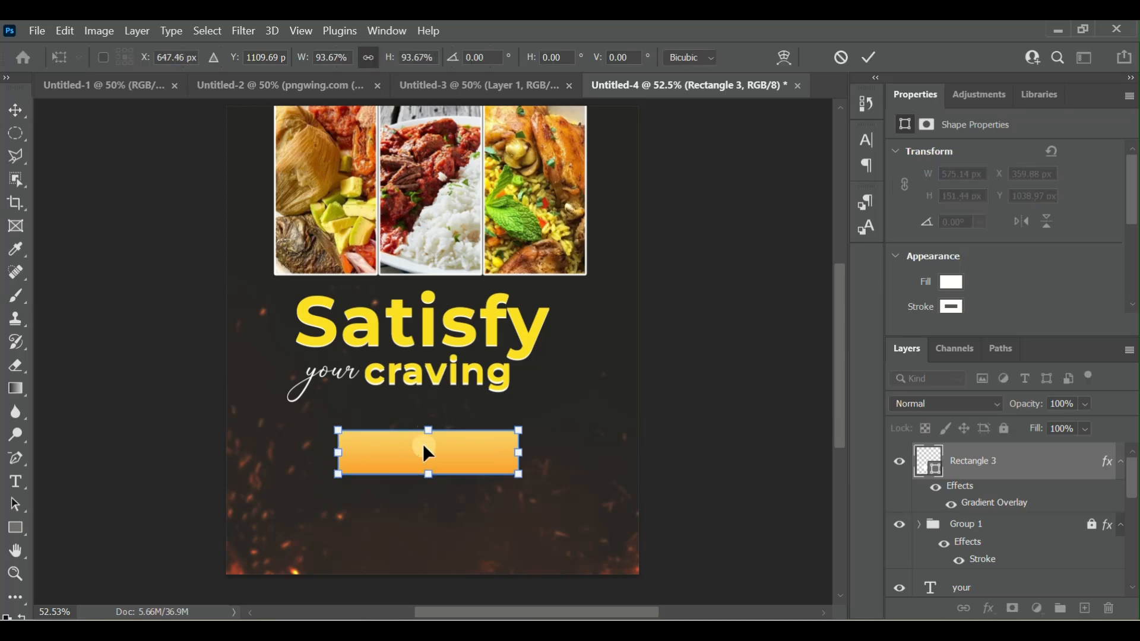
pyautogui.moveTo(434, 454)
pyautogui.mouseDown()
pyautogui.moveTo(426, 446)
pyautogui.moveTo(425, 462)
pyautogui.mouseUp()
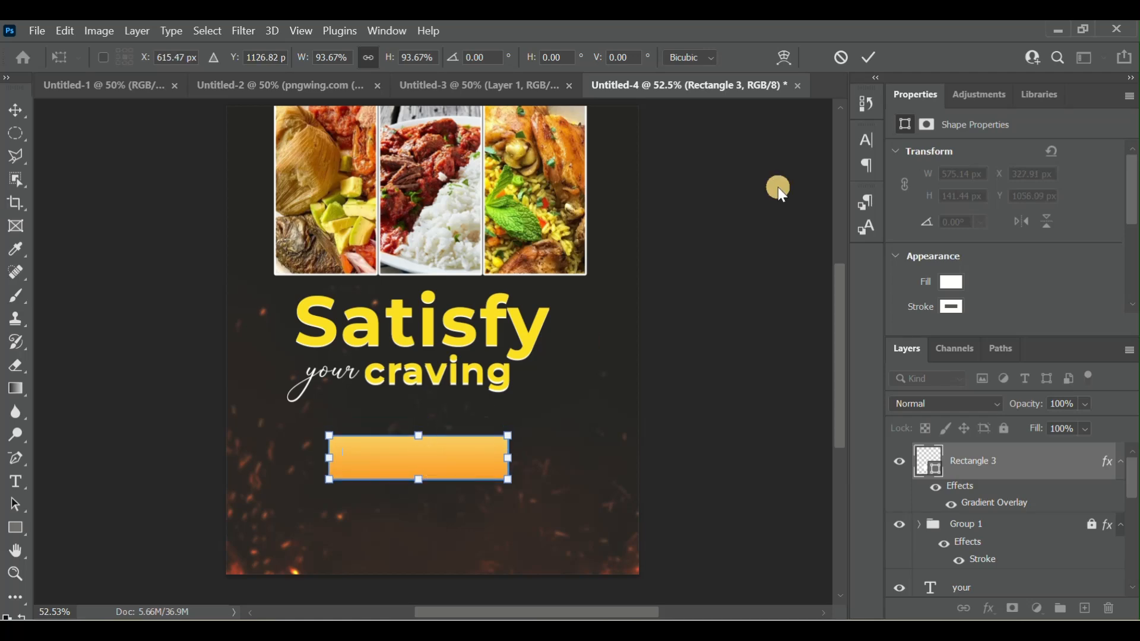
pyautogui.click(871, 57)
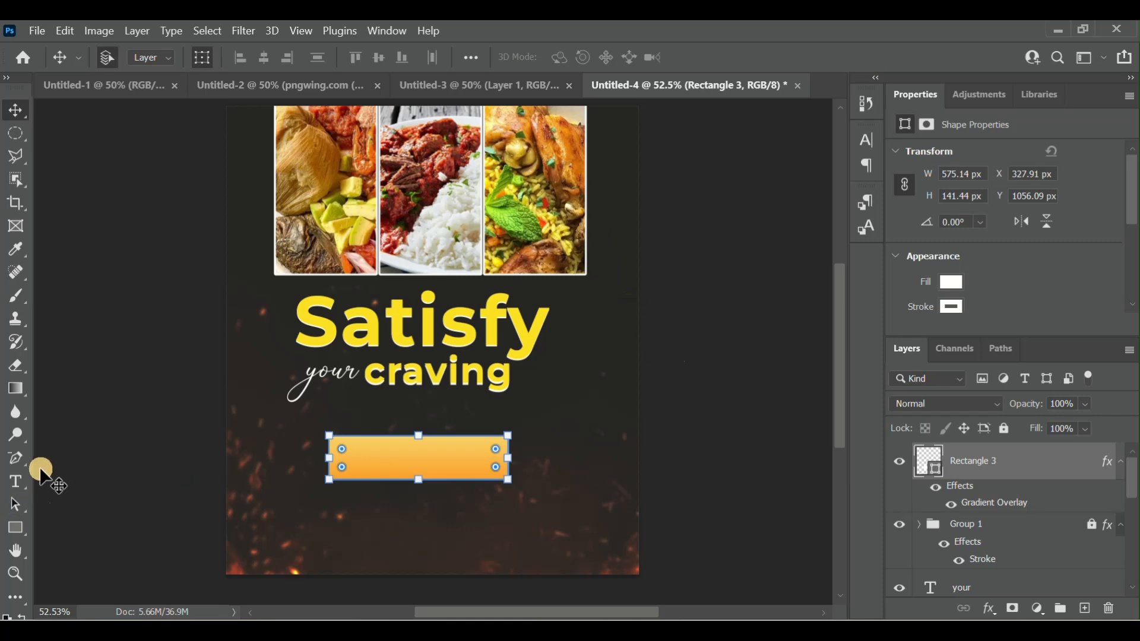
# - Try to add the text "Our Services" inside the orange rectangle with the Horizontal Type tool
pyautogui.click(17, 482)
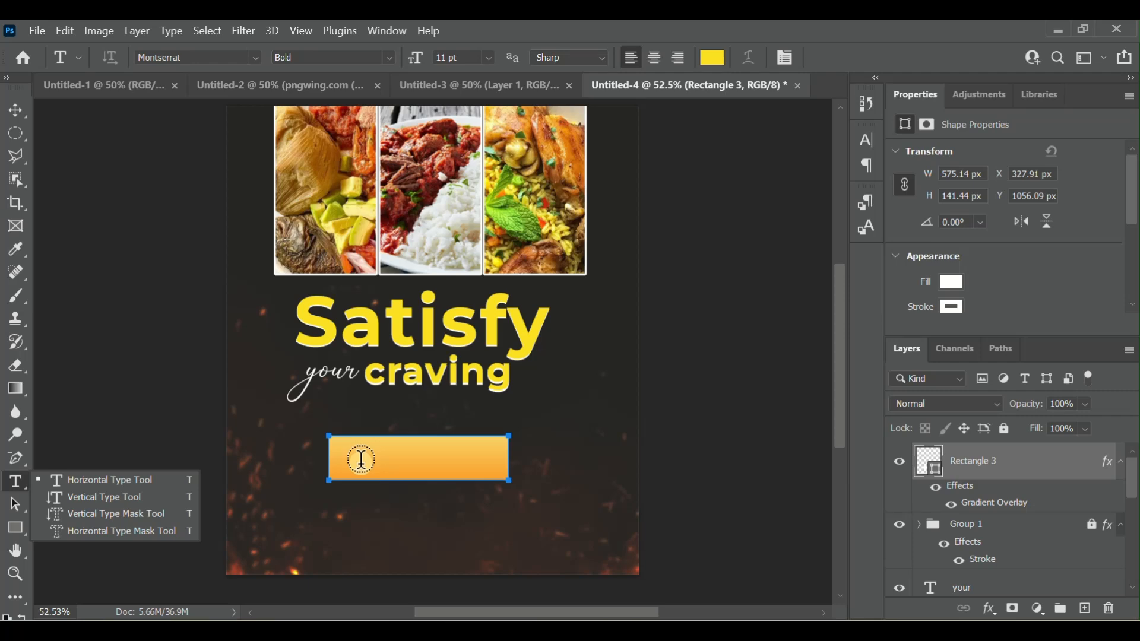
pyautogui.click(362, 459)
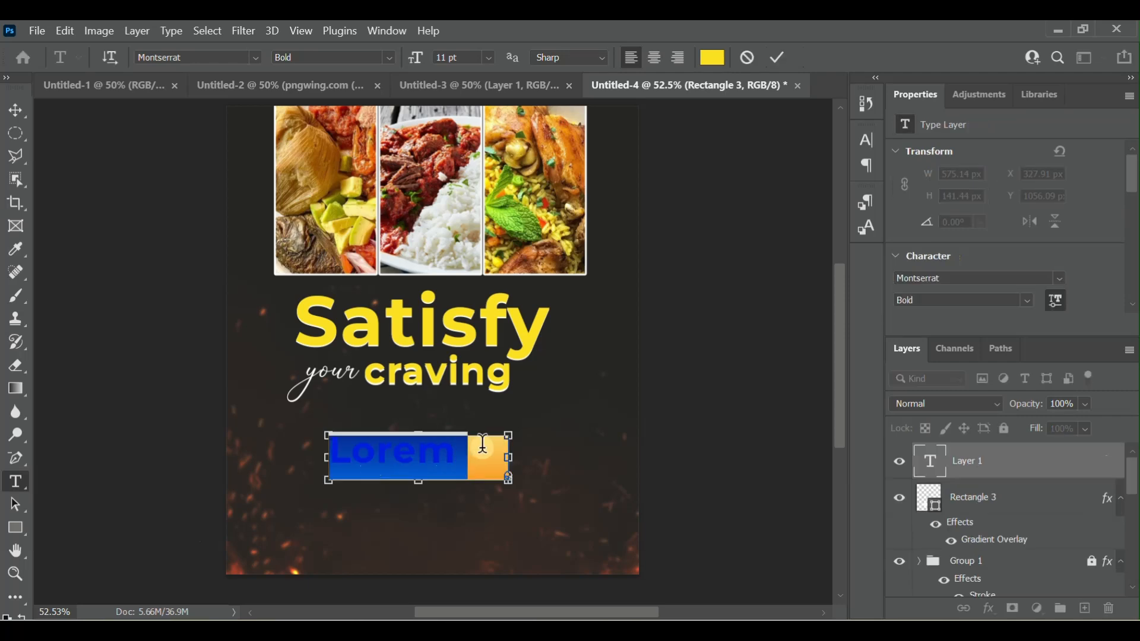
pyautogui.write('ou')
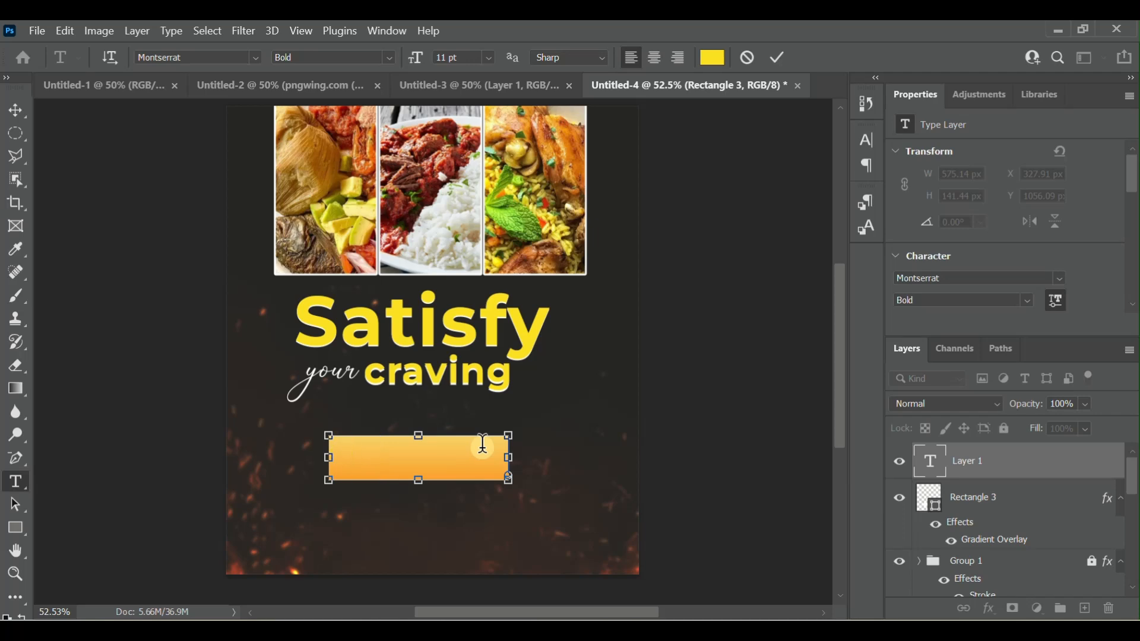
pyautogui.write('ur')
pyautogui.write('Servic')
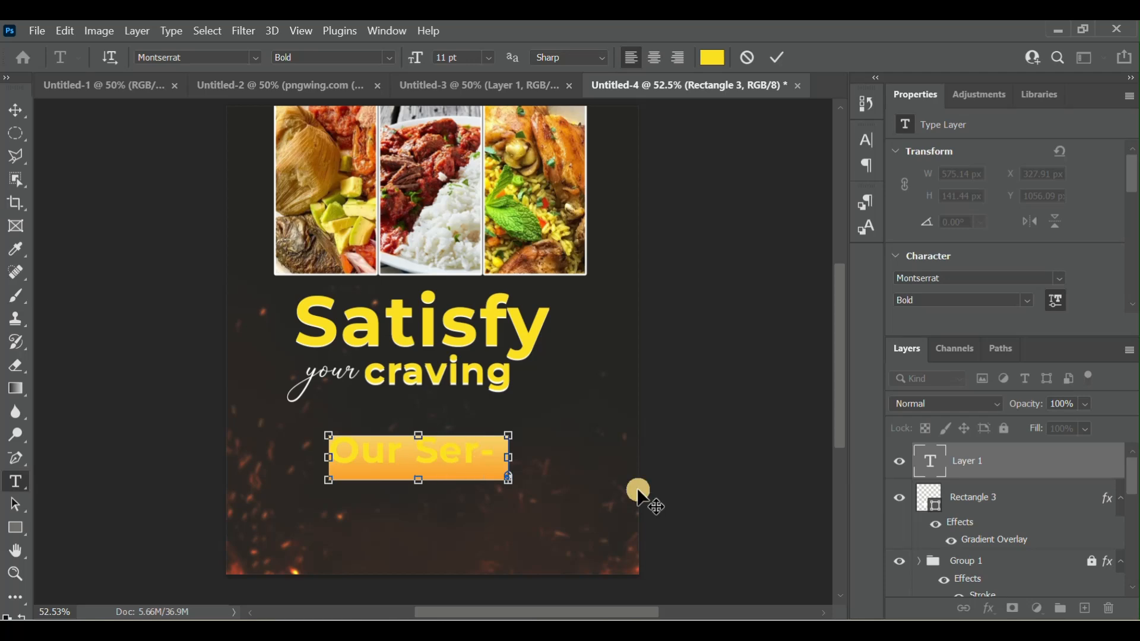
pyautogui.press('BackSpace')
pyautogui.press('BackSpace')
pyautogui.write('ices')
pyautogui.click(923, 465)
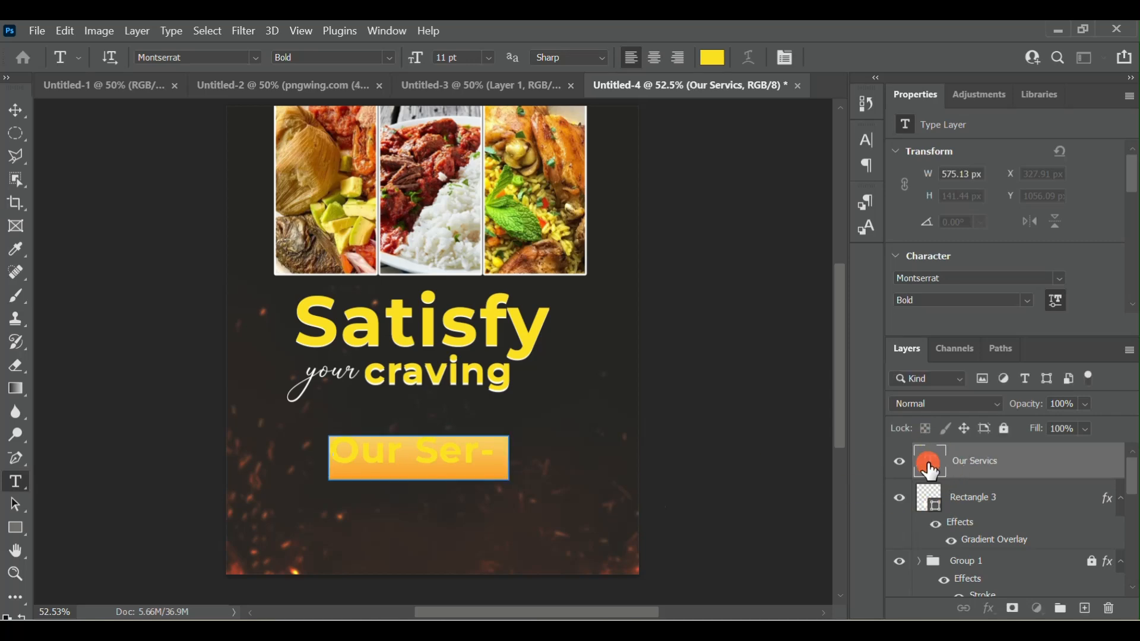
# - Cancel the text edit and delete the text layer placed inside the orange rectangle
pyautogui.doubleClick(917, 465)
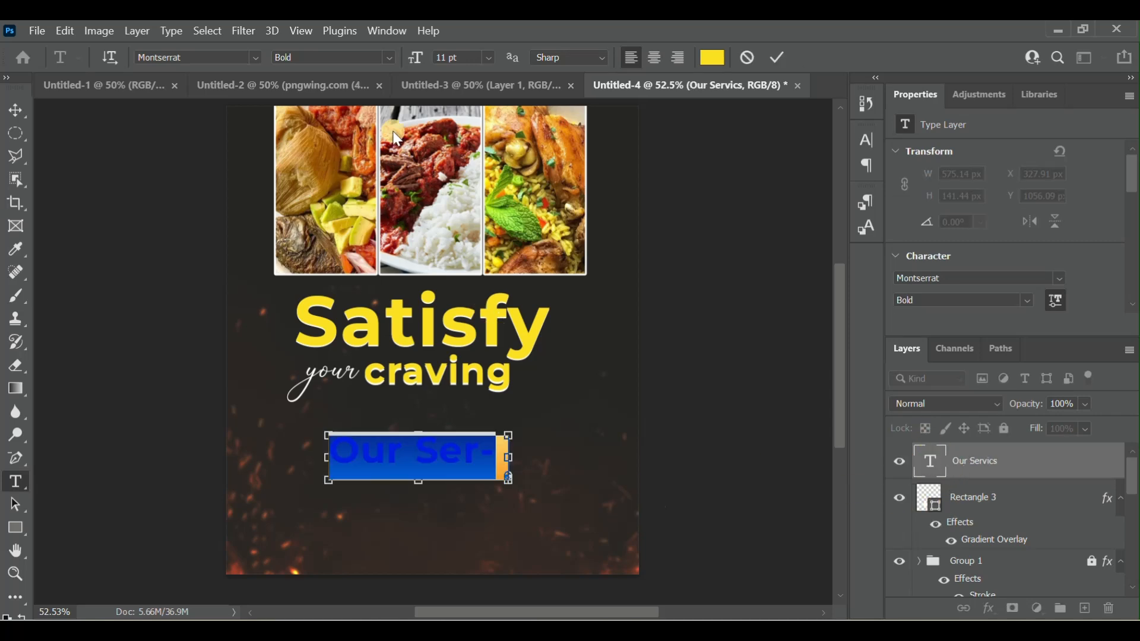
pyautogui.click(747, 57)
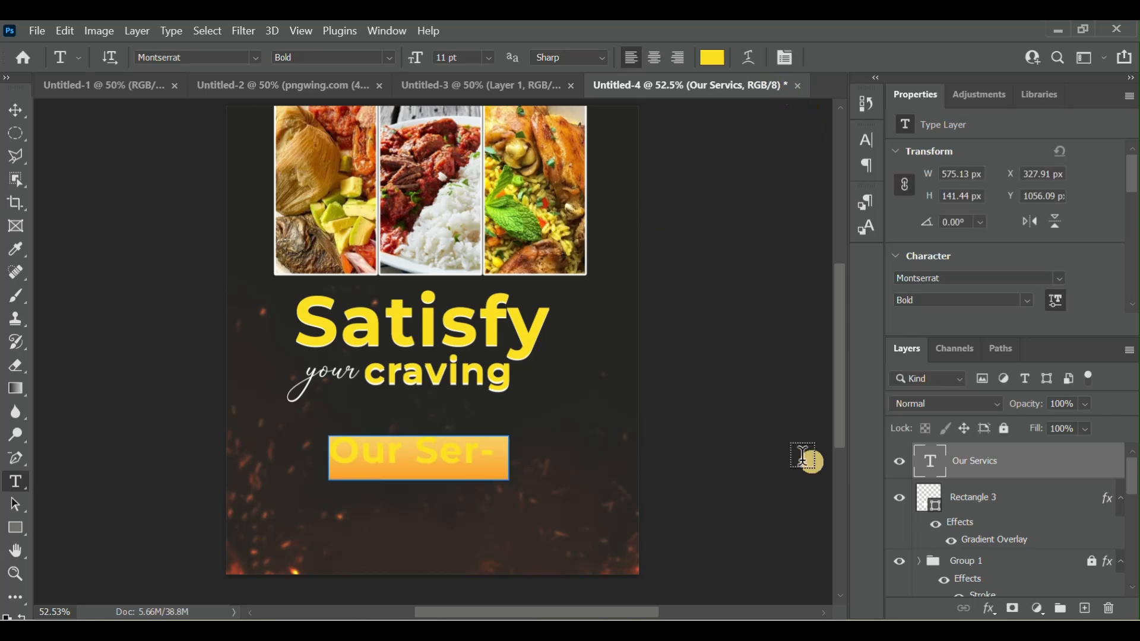
pyautogui.click(1112, 612)
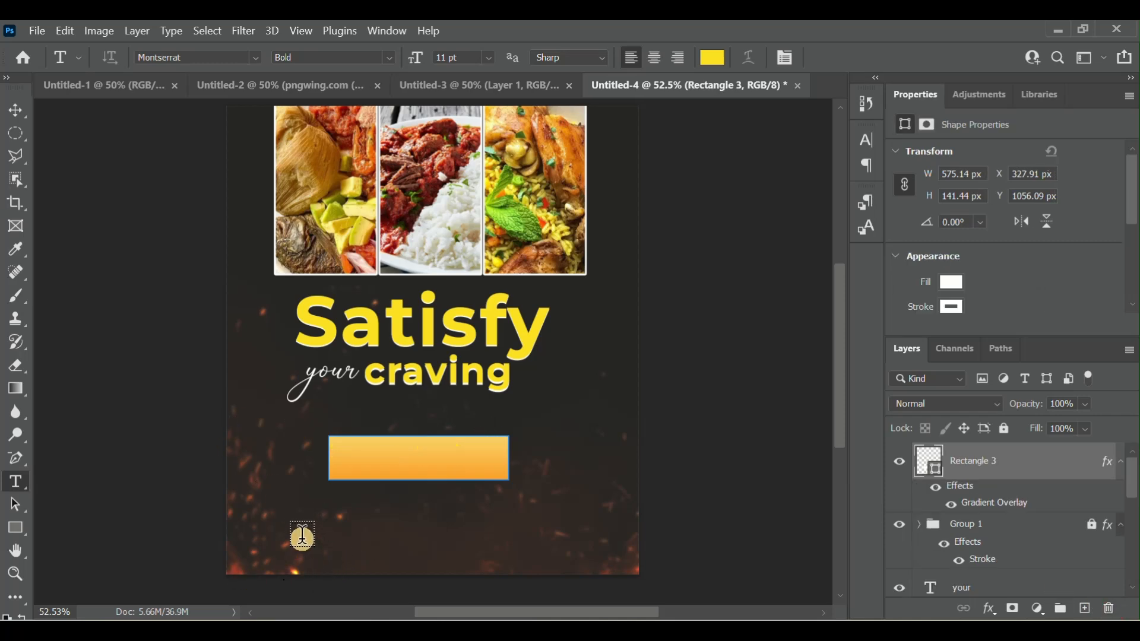
# - Add the text "Our Services" in yellow Montserrat Bold on the empty area below the orange rectangle
pyautogui.click(303, 536)
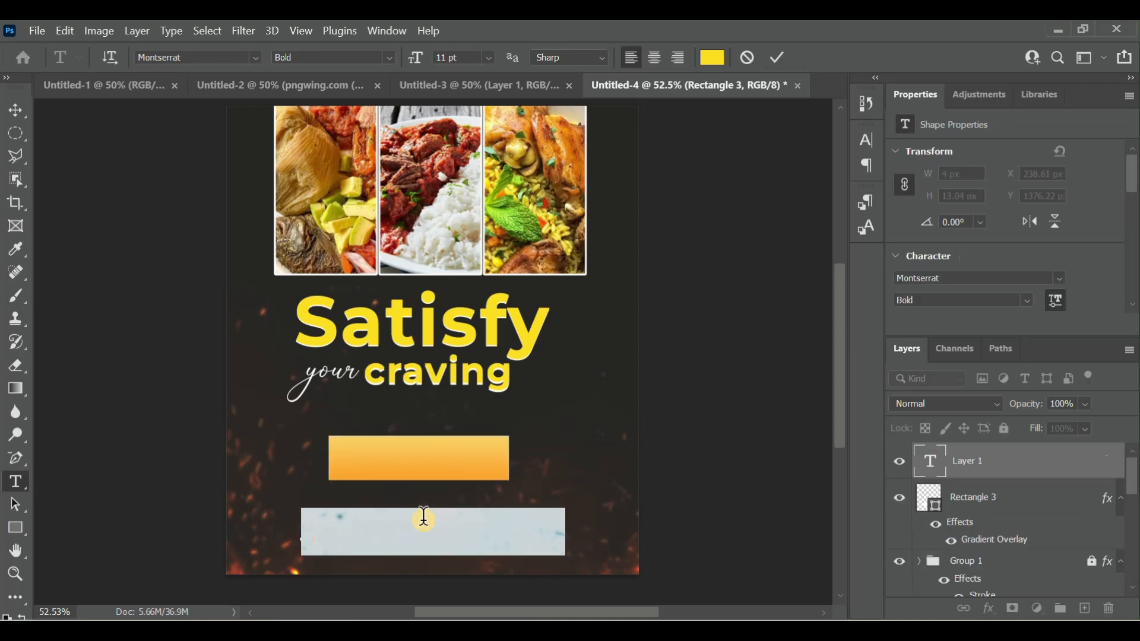
pyautogui.write('O')
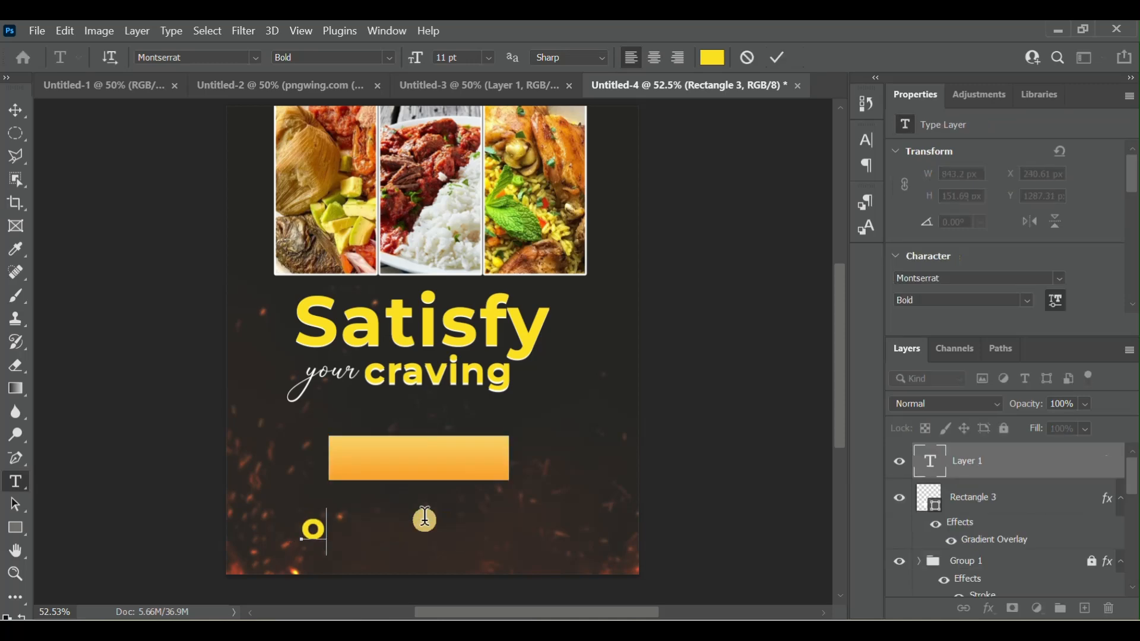
pyautogui.press('BackSpace')
pyautogui.write('Ou')
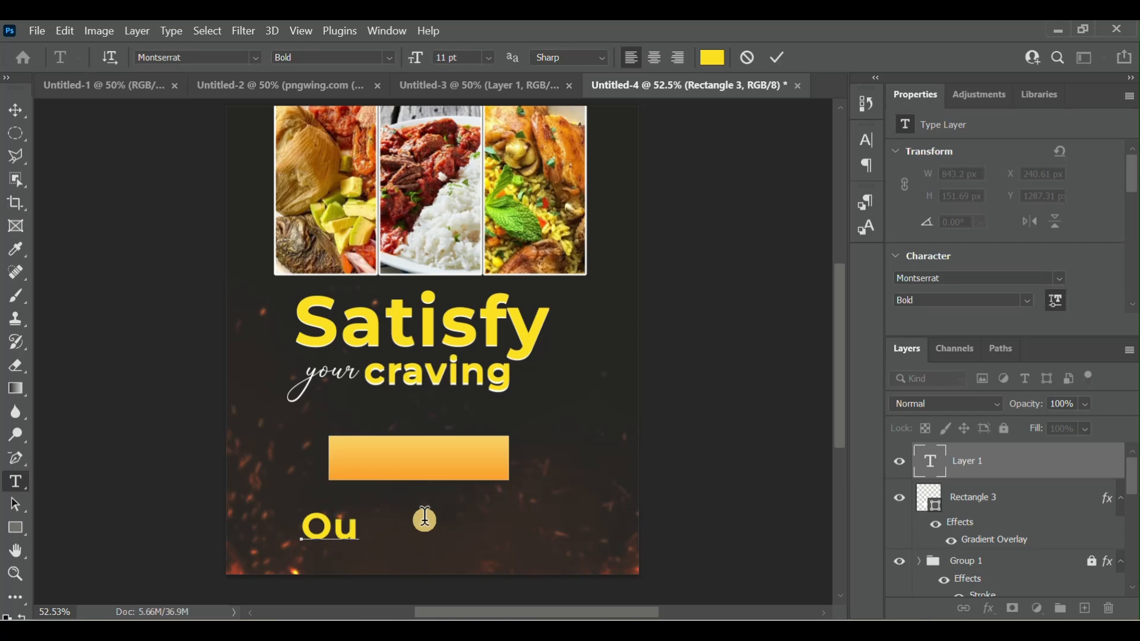
pyautogui.write('r Ser')
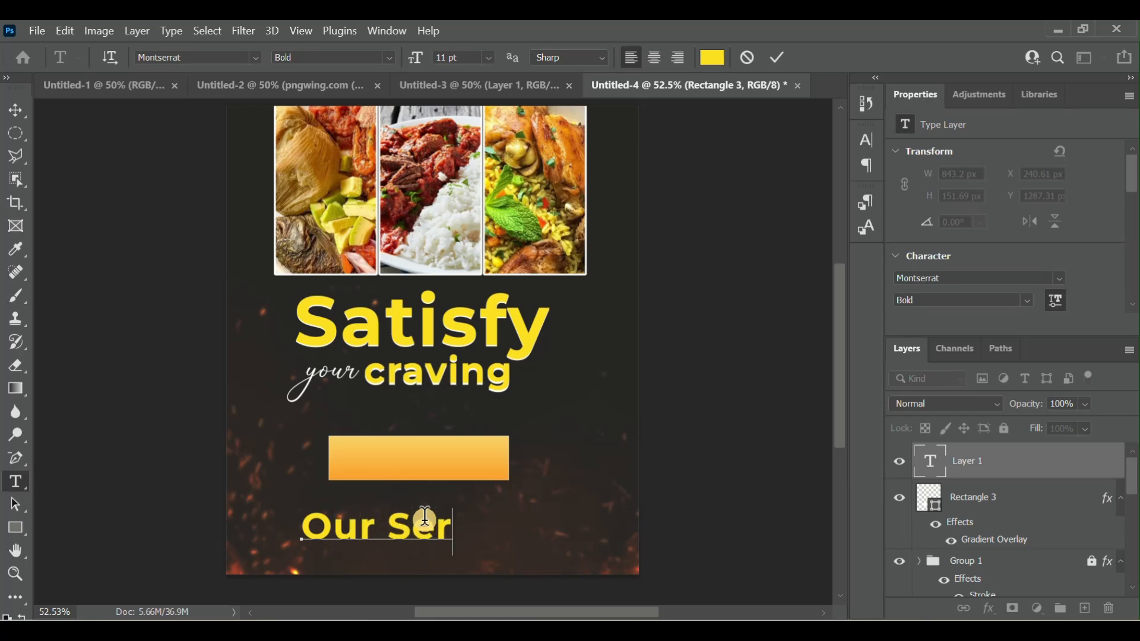
pyautogui.write('vices')
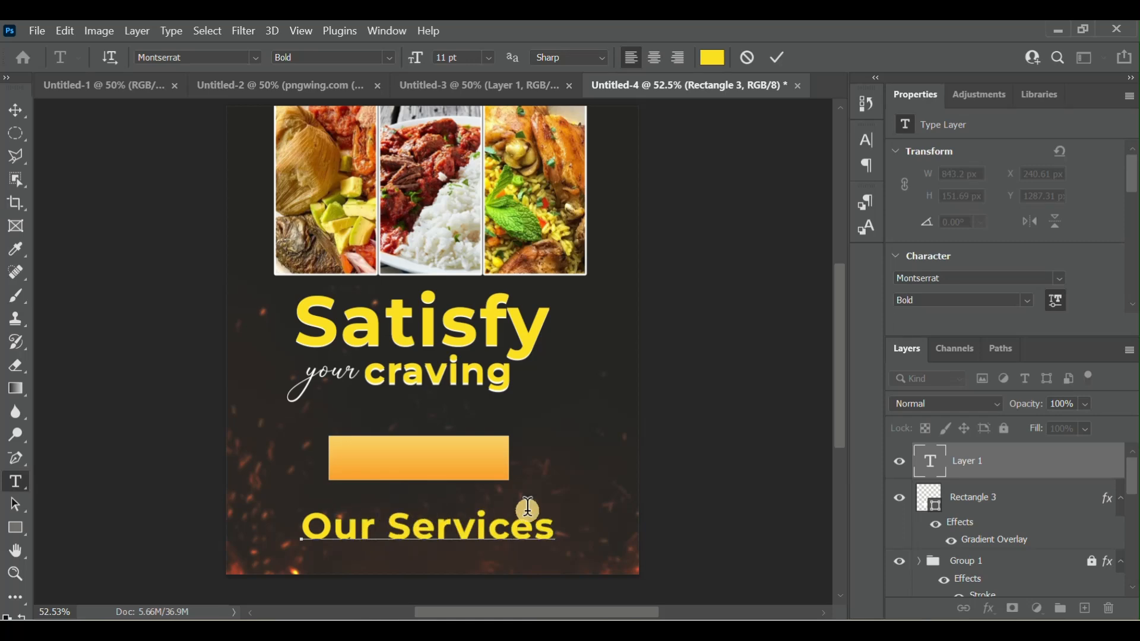
# - Reduce the "Our Services" text to 6 pt and move it into the orange rectangle
pyautogui.moveTo(550, 540); pyautogui.dragTo(289, 549)
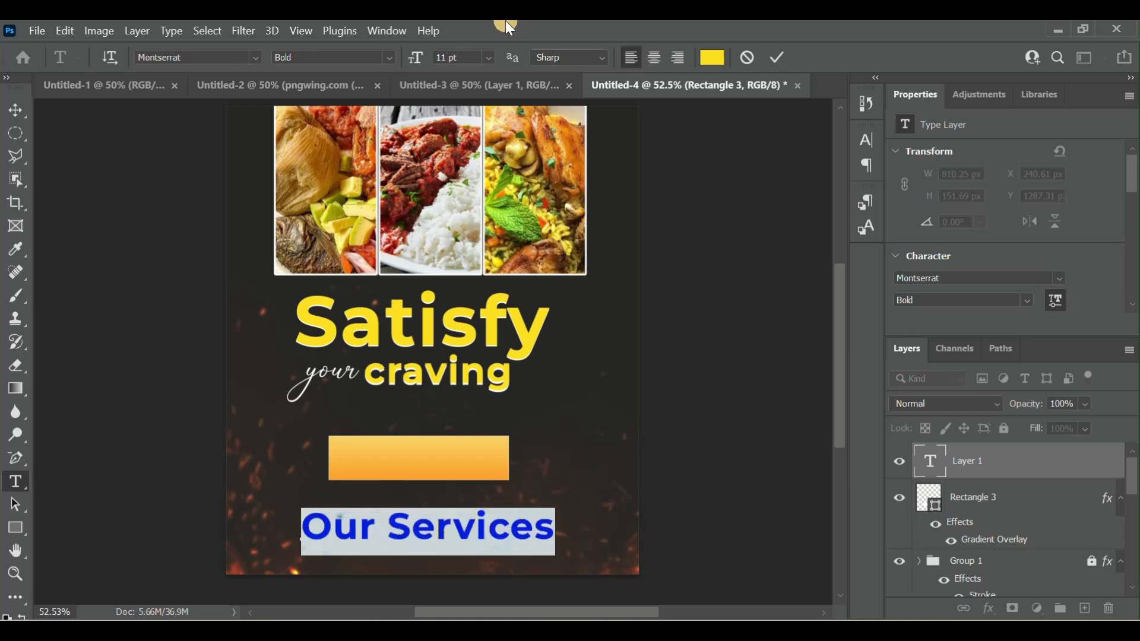
pyautogui.click(446, 58)
pyautogui.press('Down')
pyautogui.press('Down')
pyautogui.press('Down')
pyautogui.press('Down')
pyautogui.press('Down')
pyautogui.press('Down')
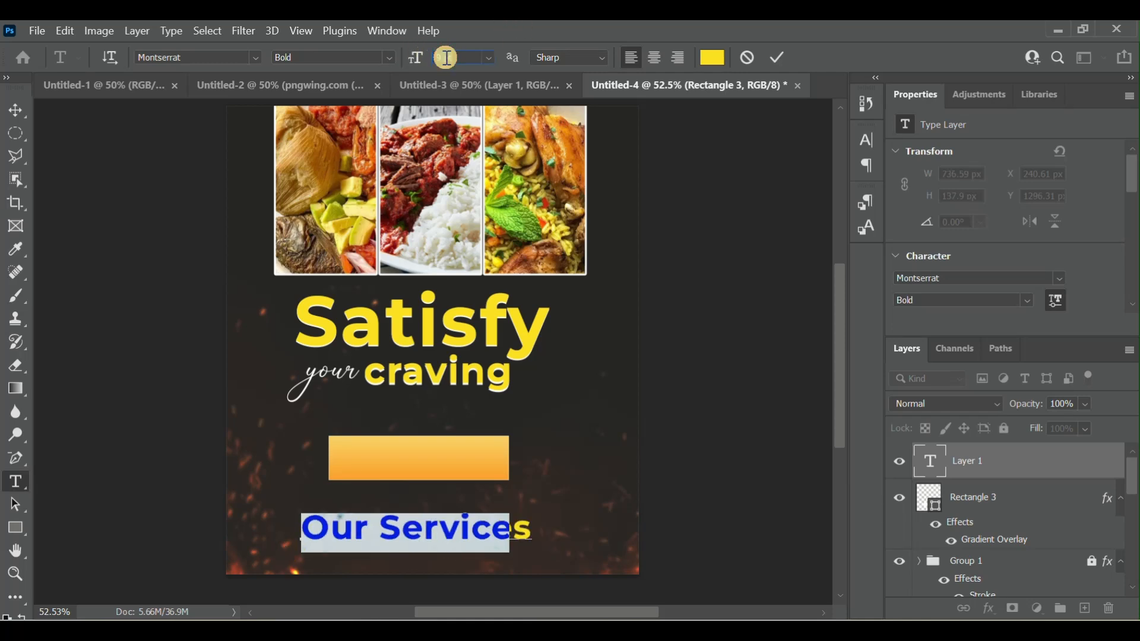
pyautogui.press('Up')
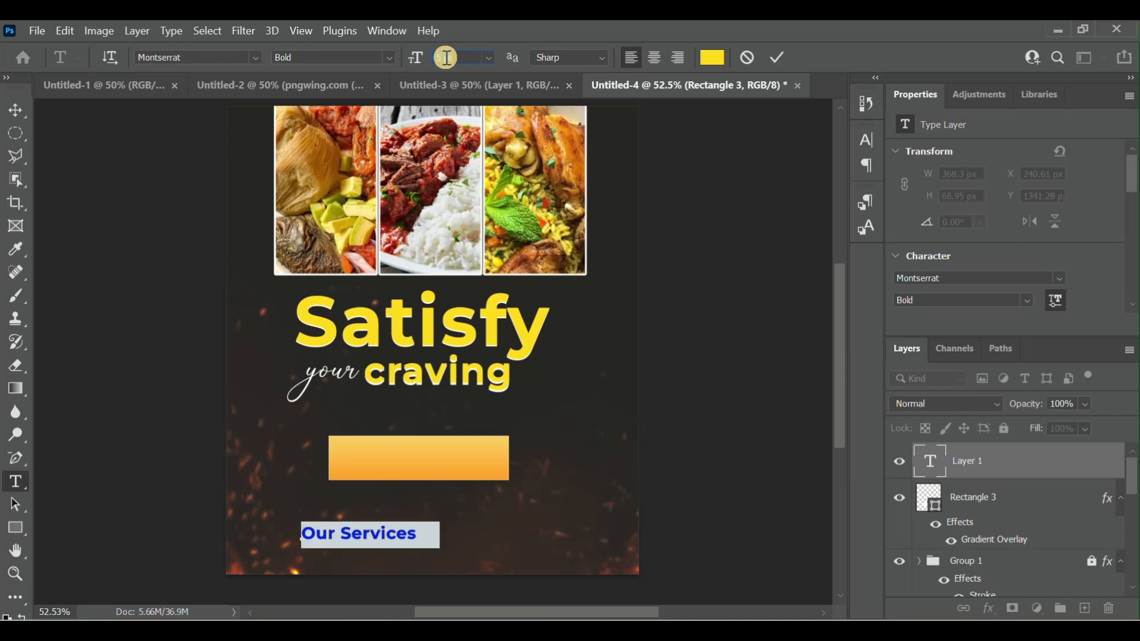
pyautogui.moveTo(369, 566); pyautogui.dragTo(412, 489)
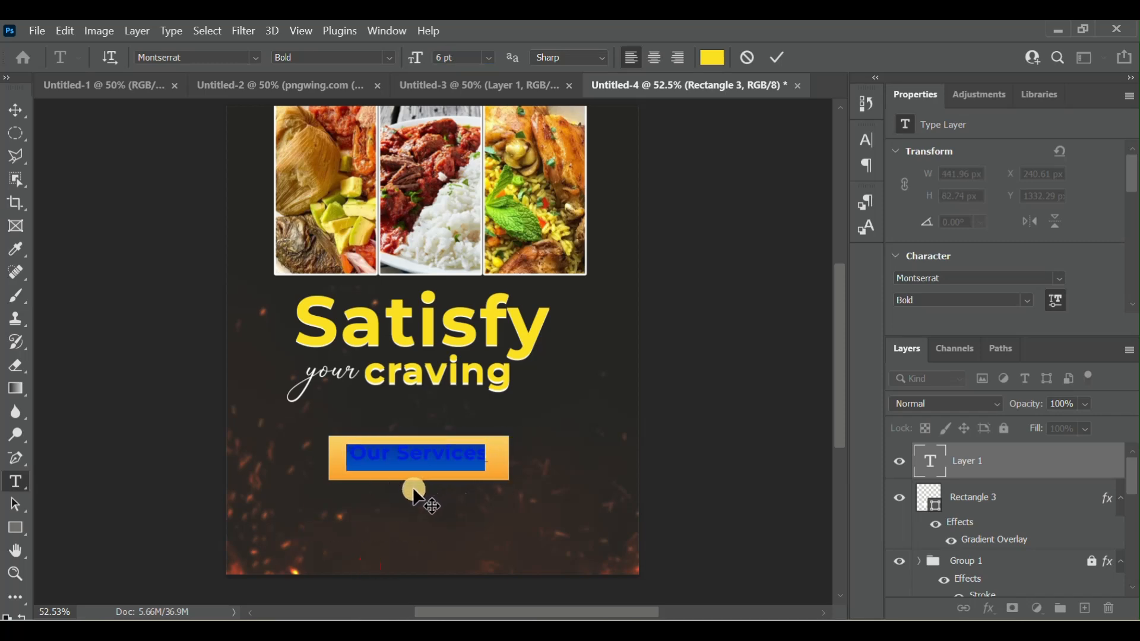
# - Recolor the "Our Services" text to dark gray #262525 and set its size to 7 pt
pyautogui.click(713, 57)
pyautogui.click(596, 296)
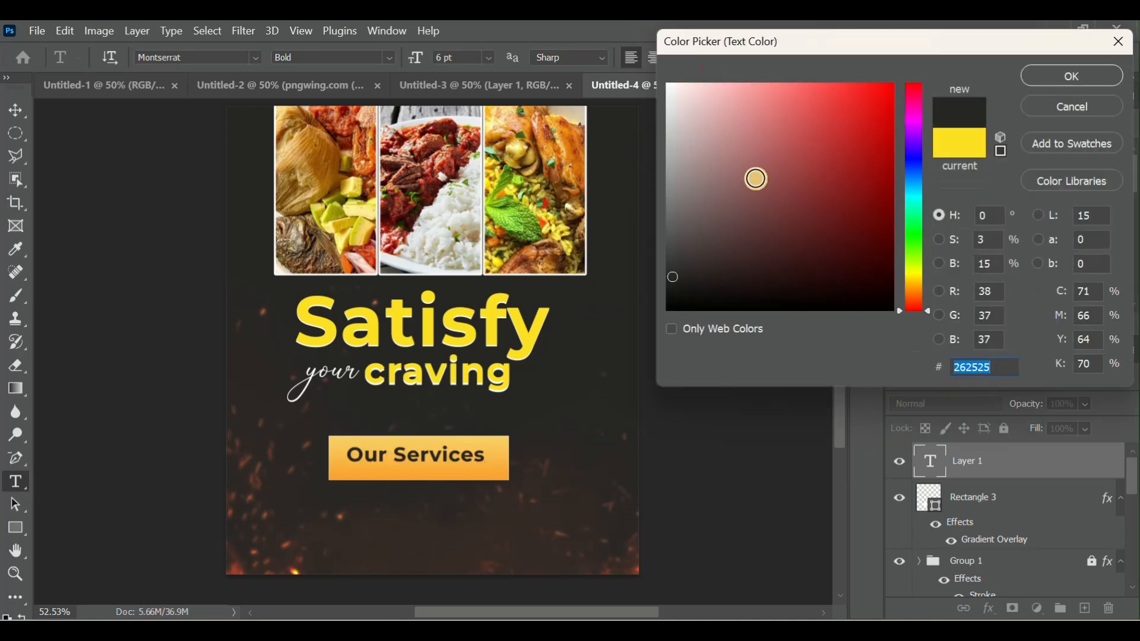
pyautogui.click(1077, 78)
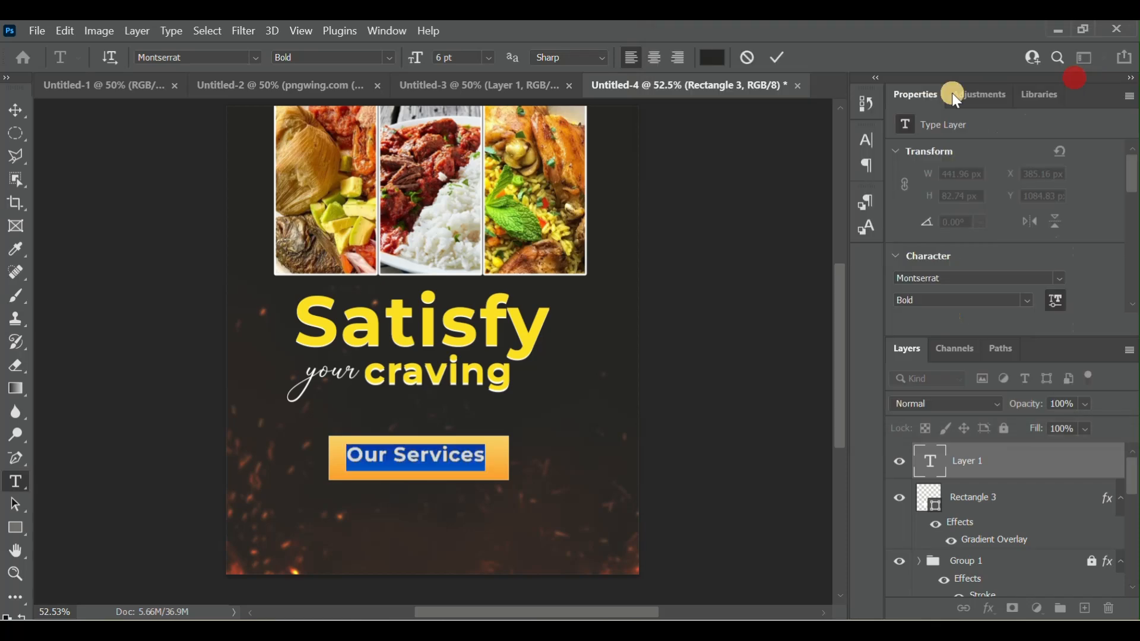
pyautogui.click(445, 58)
pyautogui.press('Up')
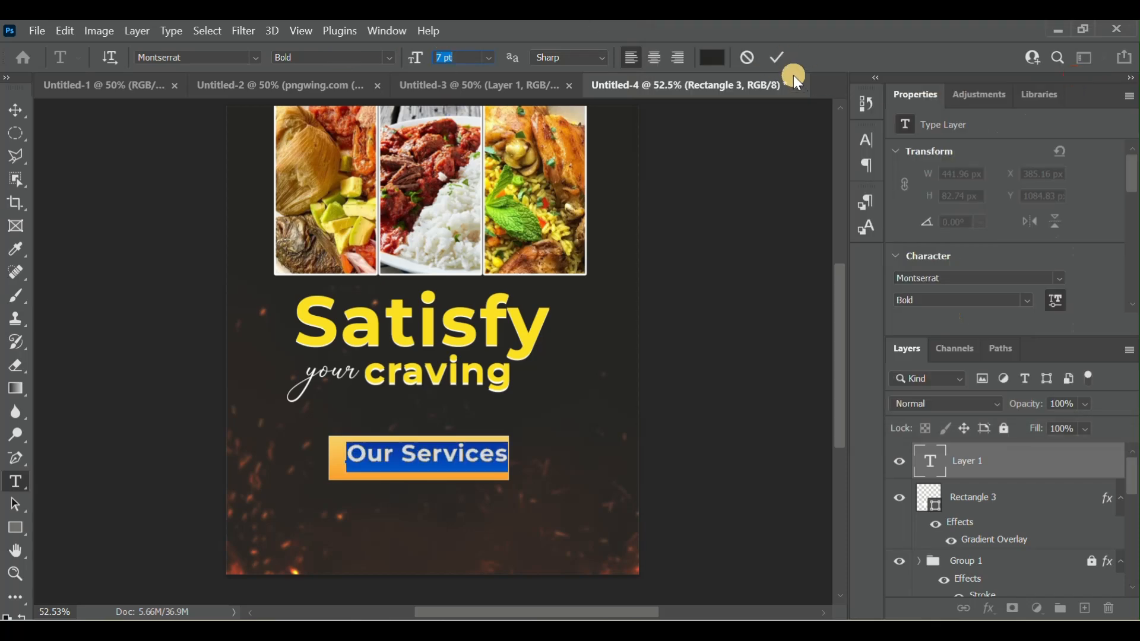
pyautogui.click(782, 61)
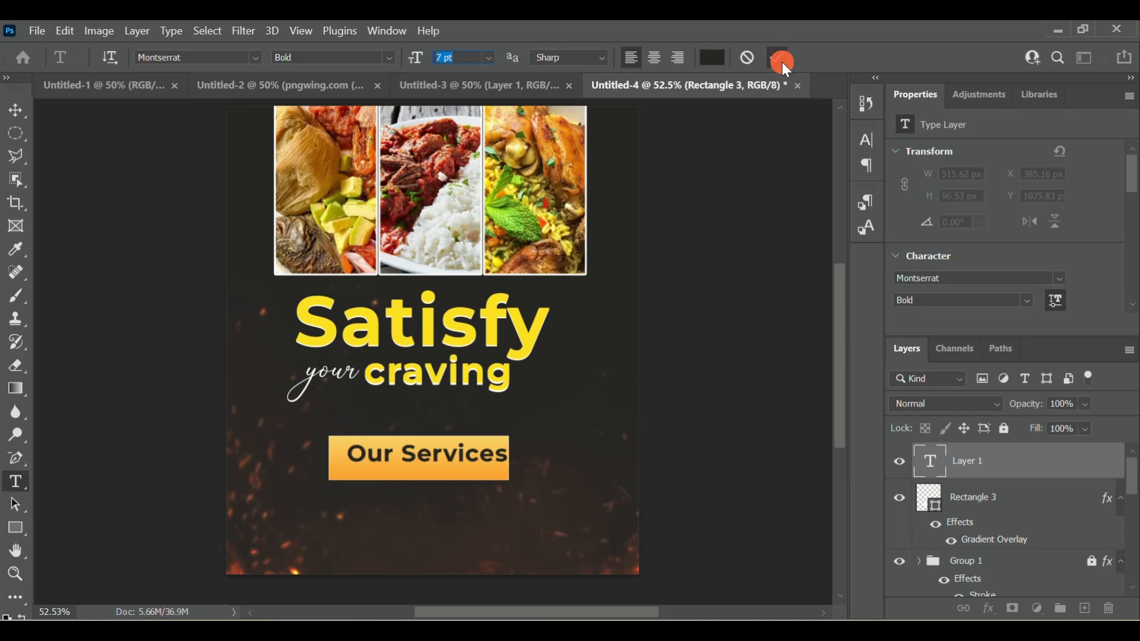
# - Nudge the "Our Services" text leftward and down to center it in the orange rectangle, at about X 367 px
pyautogui.click(23, 118)
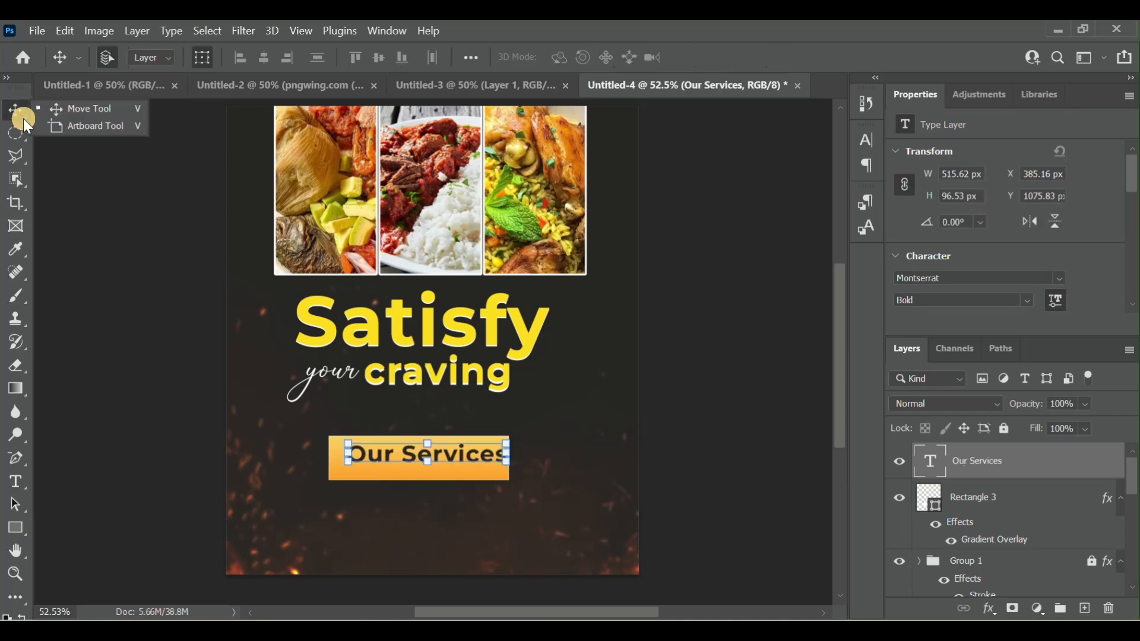
pyautogui.click(20, 119)
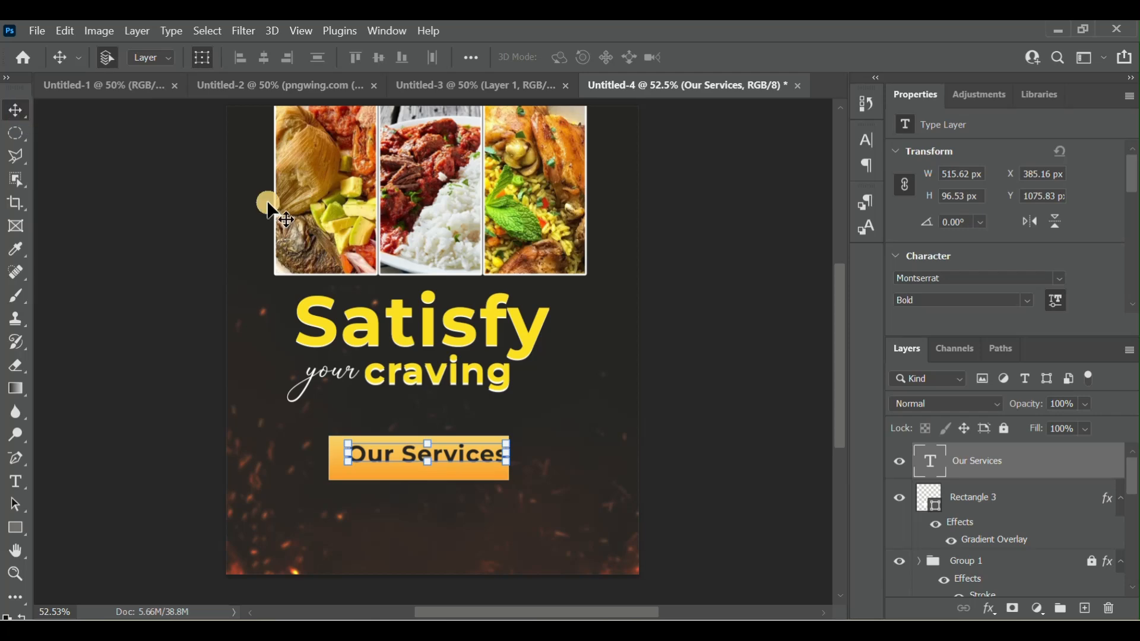
pyautogui.press('Left')
pyautogui.press('Left')
pyautogui.press('Left')
pyautogui.press('Left')
pyautogui.press('Left')
pyautogui.press('Left')
pyautogui.press('Left')
pyautogui.press('Left')
pyautogui.press('Left')
pyautogui.press('Left')
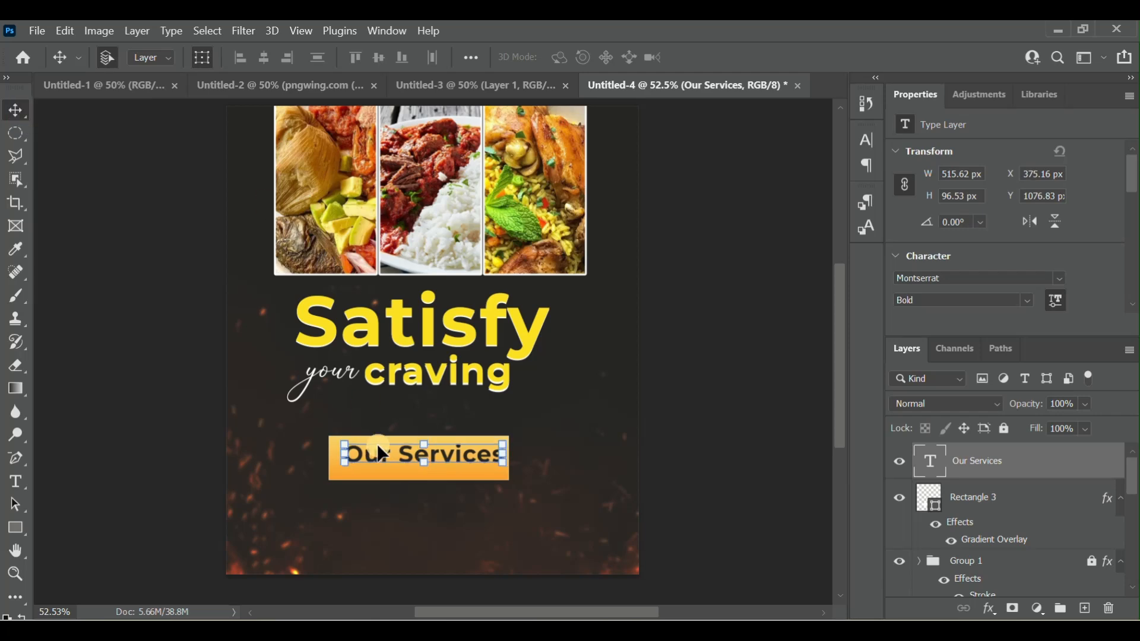
pyautogui.press('Down')
pyautogui.press('Down')
pyautogui.press('Down')
pyautogui.press('Down')
pyautogui.press('Down')
pyautogui.press('Down')
pyautogui.press('Down')
pyautogui.press('Down')
pyautogui.press('Left')
pyautogui.press('Left')
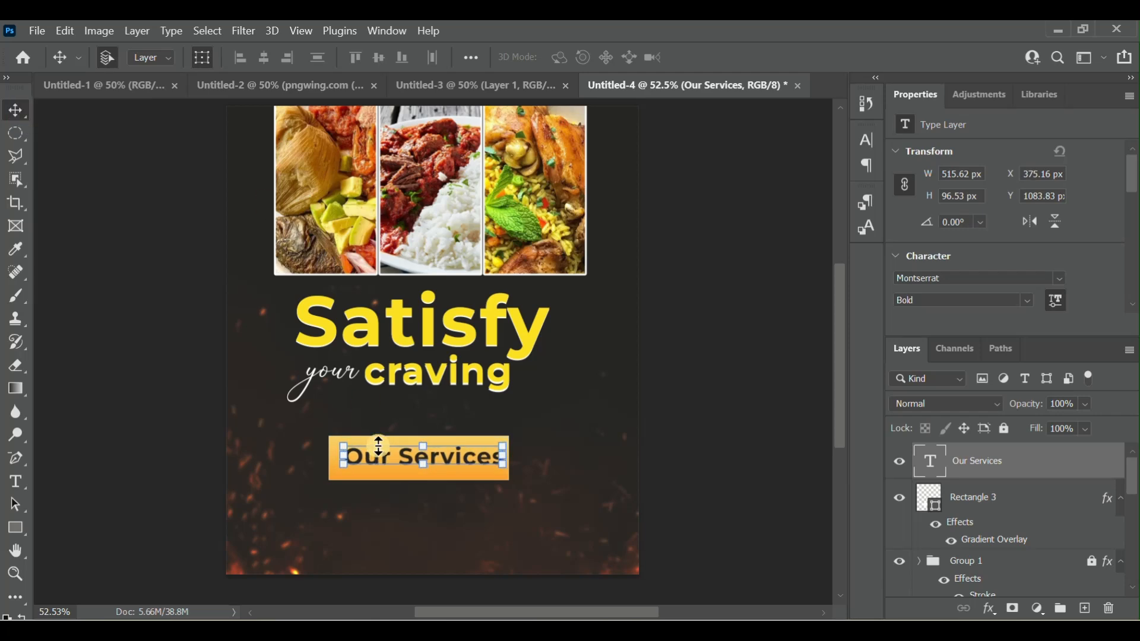
pyautogui.press('Left')
pyautogui.press('Left')
pyautogui.press('Left')
pyautogui.press('Left')
pyautogui.press('Left')
pyautogui.press('Left')
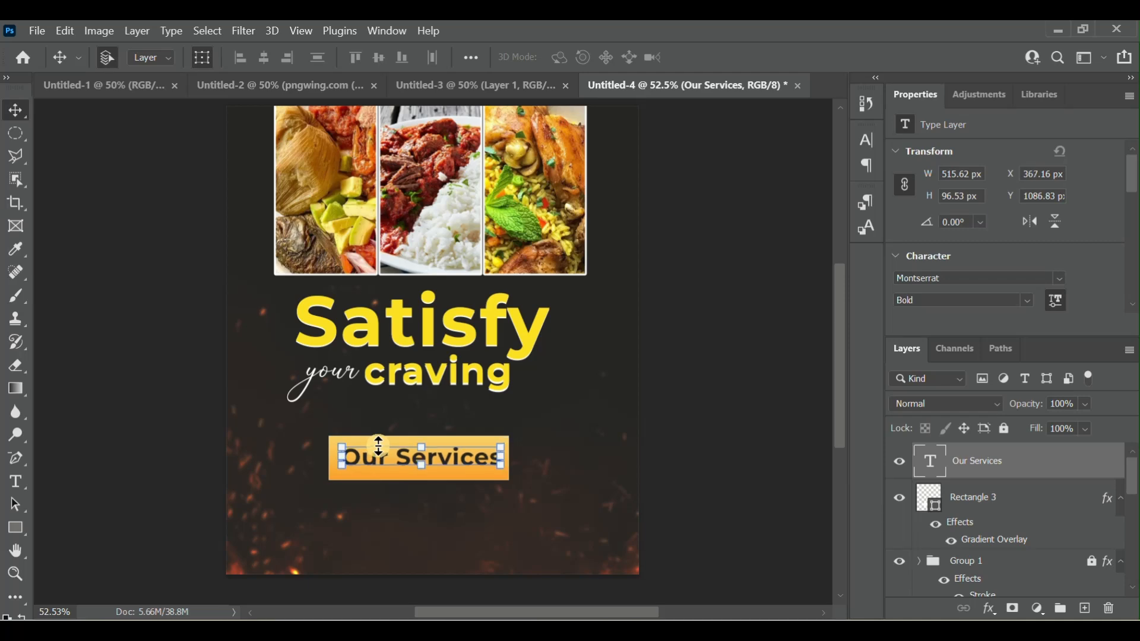
pyautogui.press('Down')
pyautogui.press('Down')
pyautogui.press('Down')
pyautogui.press('Down')
pyautogui.click(689, 430)
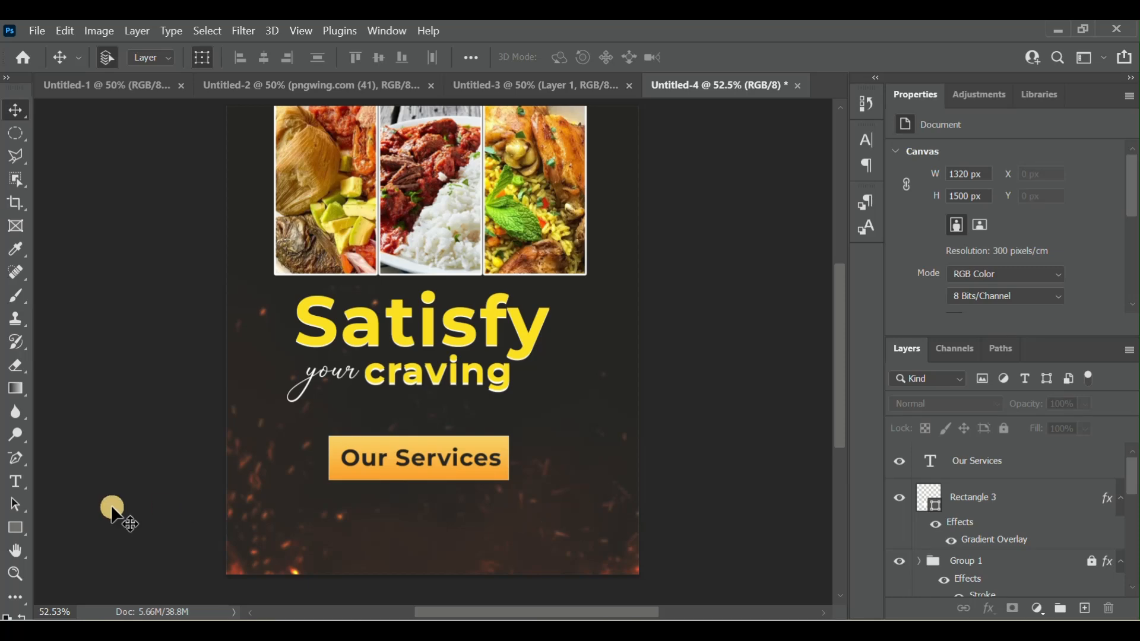
# - Start a new text layer with "Ind" below the orange banner and color it white
pyautogui.click(14, 479)
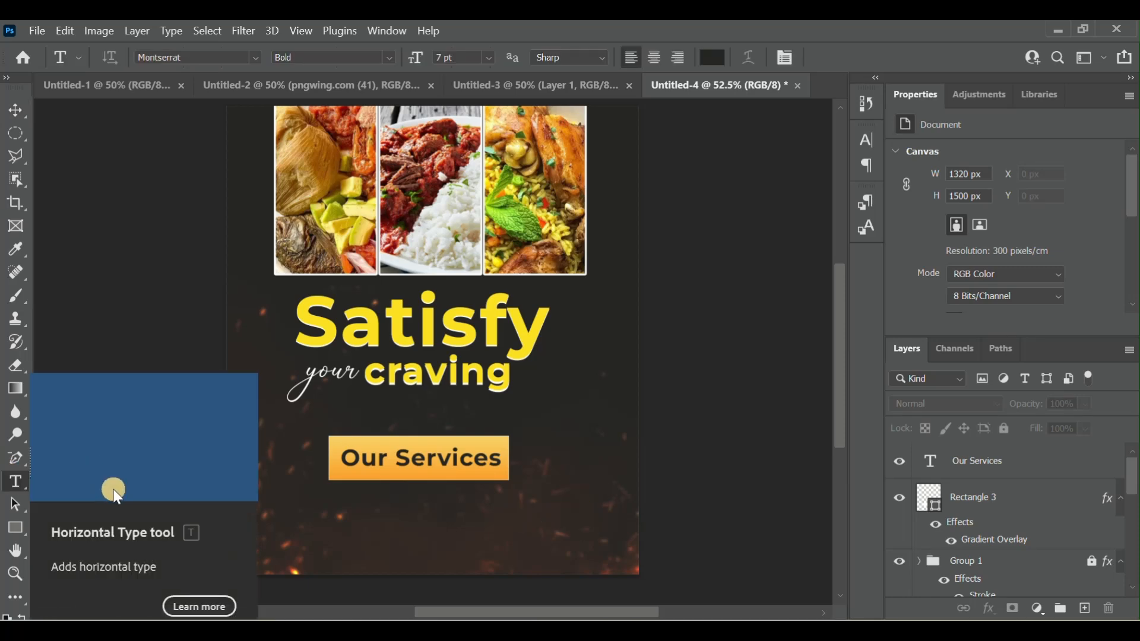
pyautogui.click(322, 508)
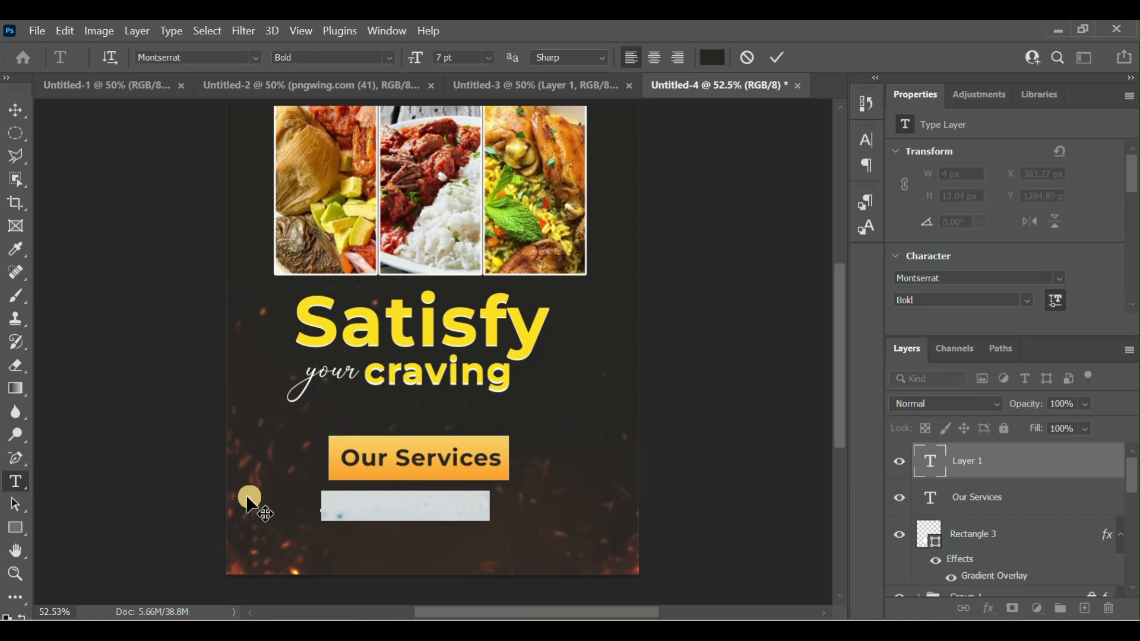
pyautogui.press('BackSpace')
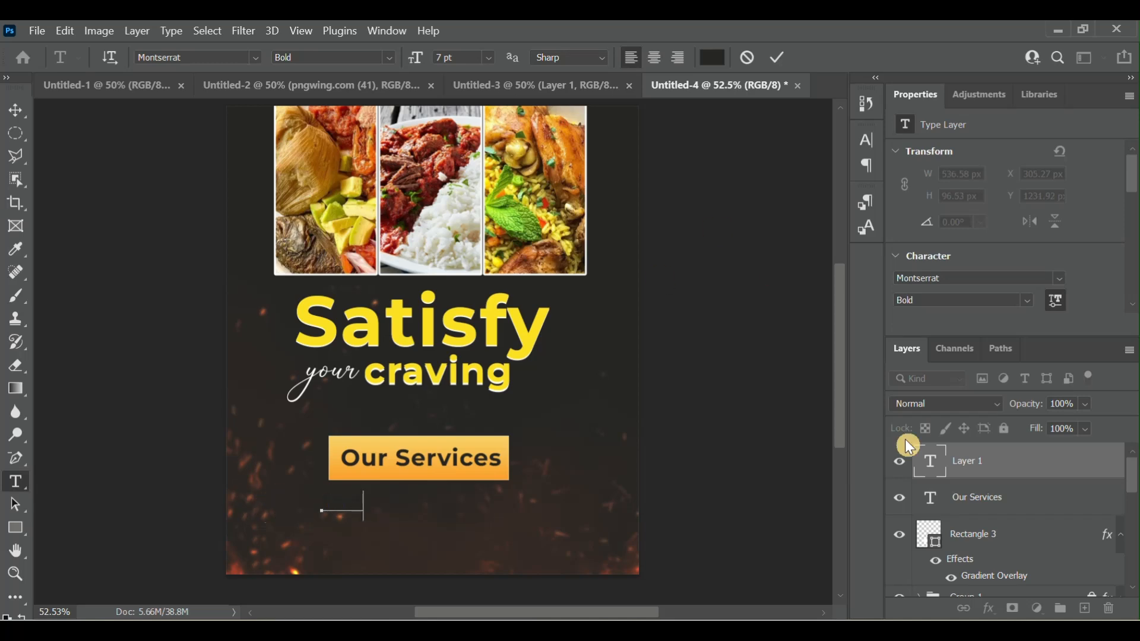
pyautogui.write('Ind')
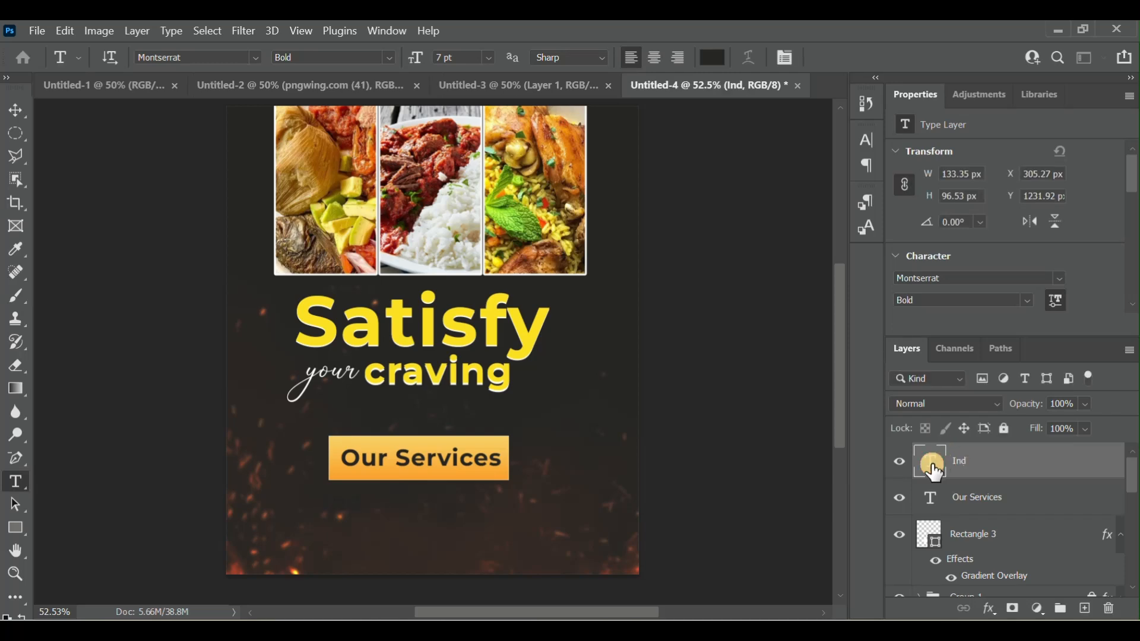
pyautogui.hotkey('ctrl', 'a')
pyautogui.click(713, 57)
pyautogui.moveTo(713, 149); pyautogui.dragTo(643, 38)
pyautogui.click(1067, 76)
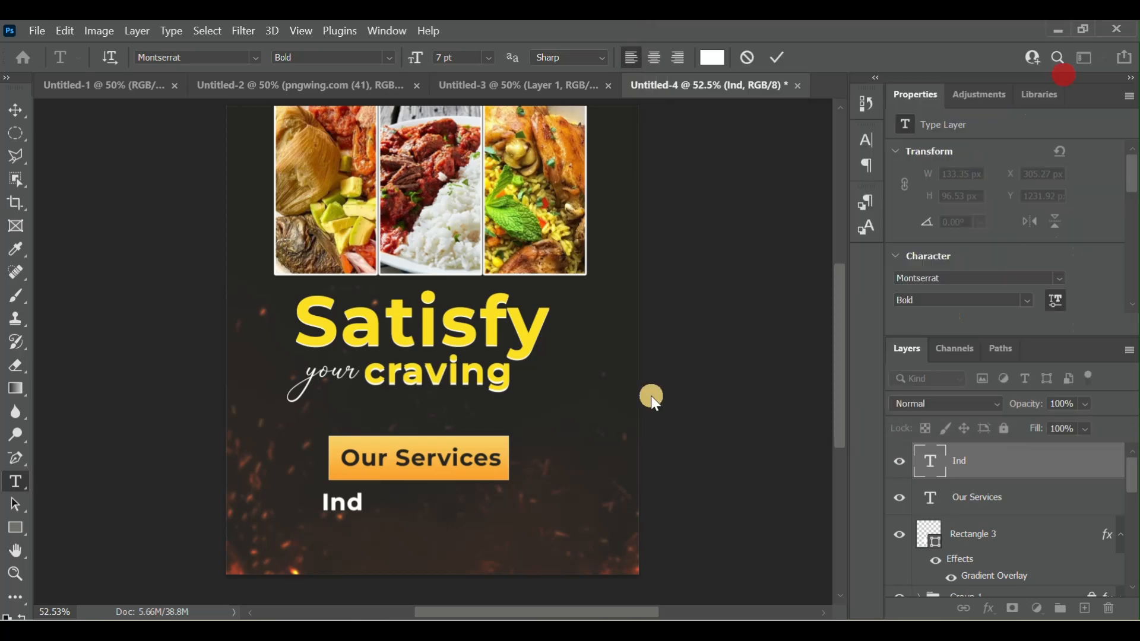
# - Complete the white text as "Indoor and Outdoor Catering Services", shifting it to start at the flyer's left edge
pyautogui.click(363, 508)
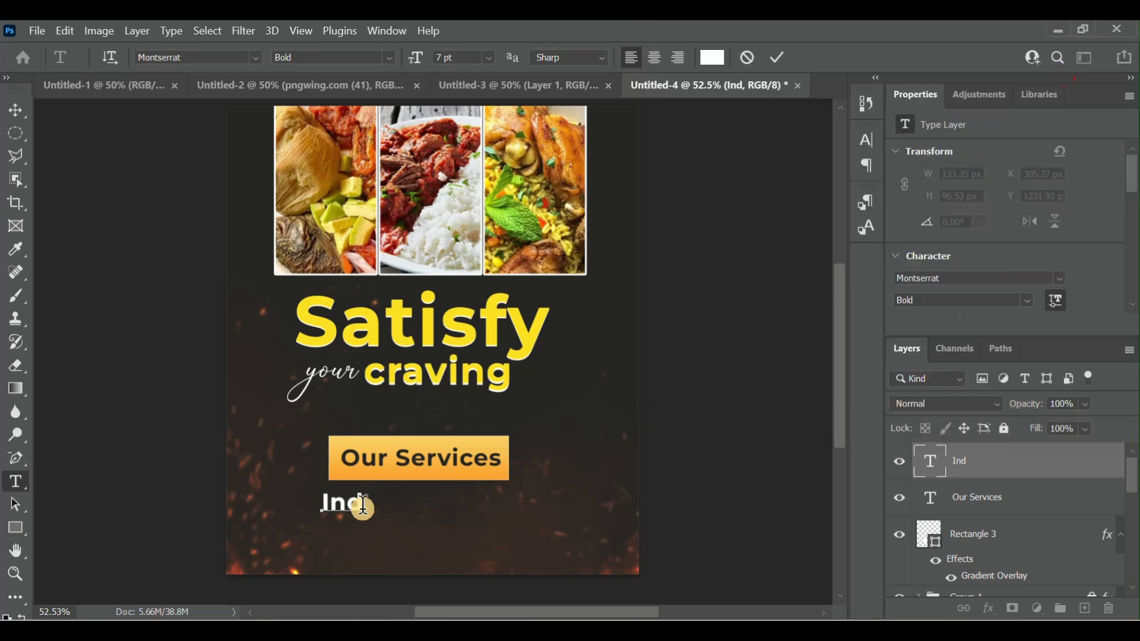
pyautogui.write('oor an')
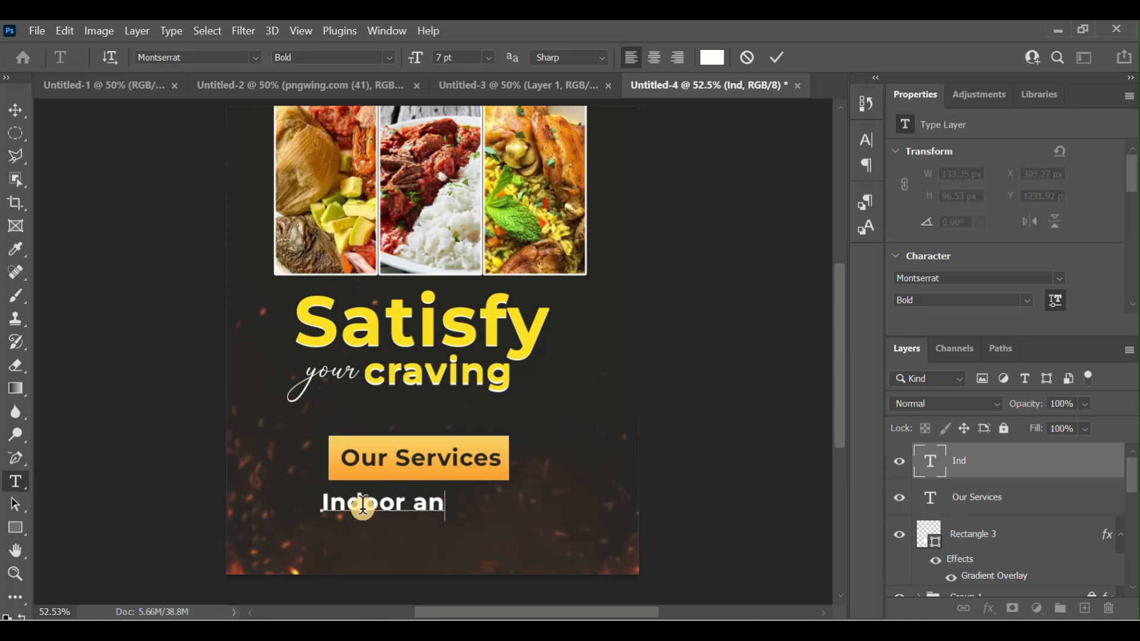
pyautogui.write('d Ou')
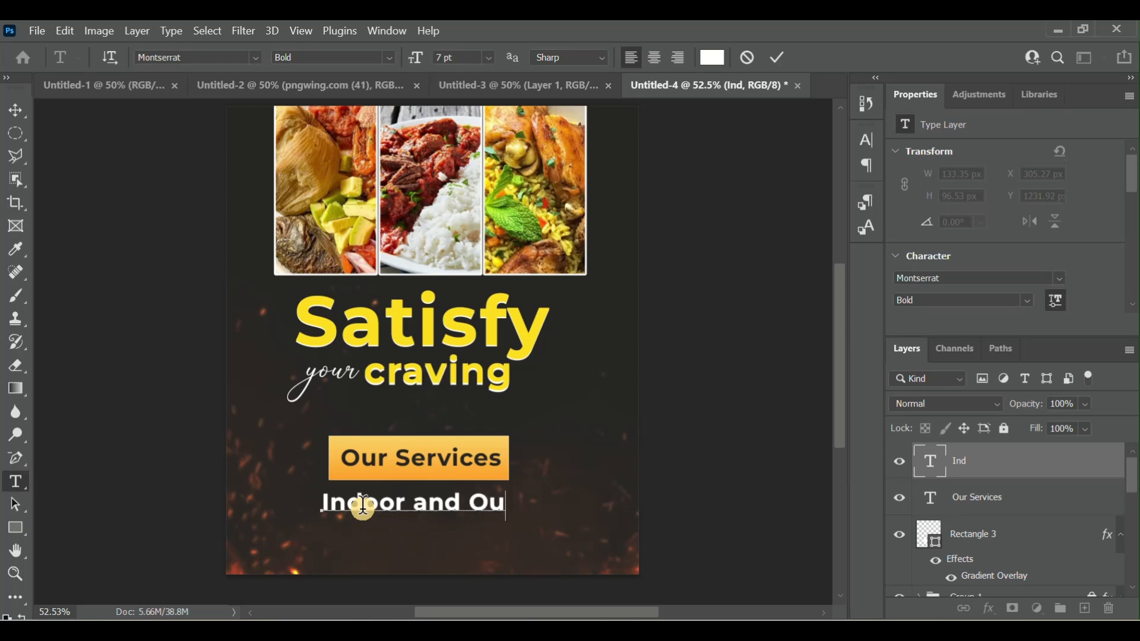
pyautogui.write('tdoor')
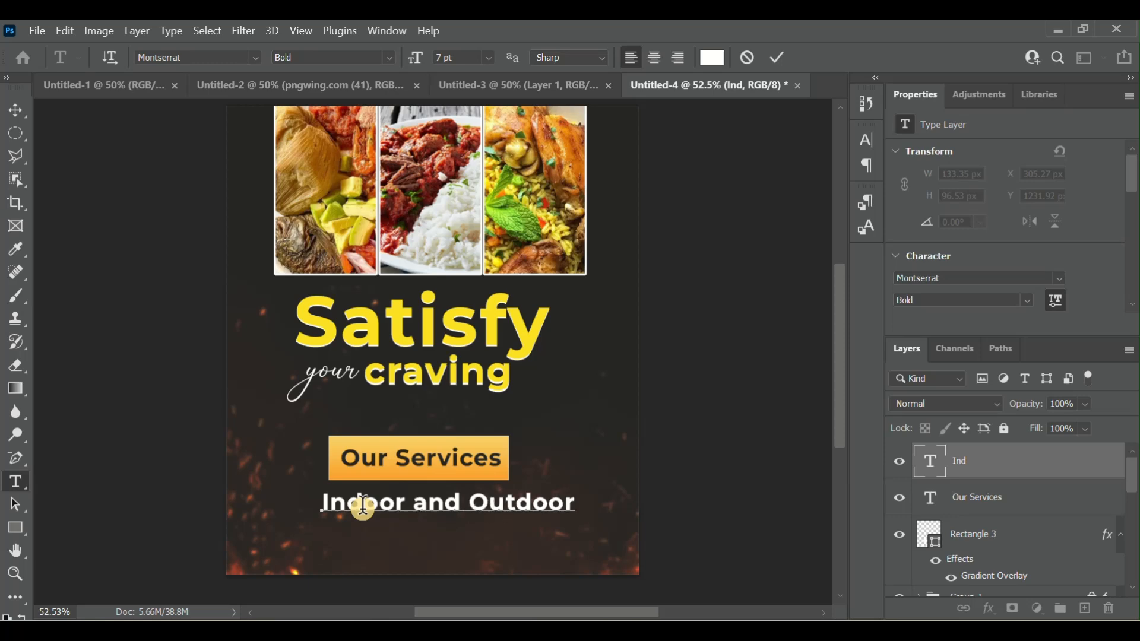
pyautogui.write(' Cate')
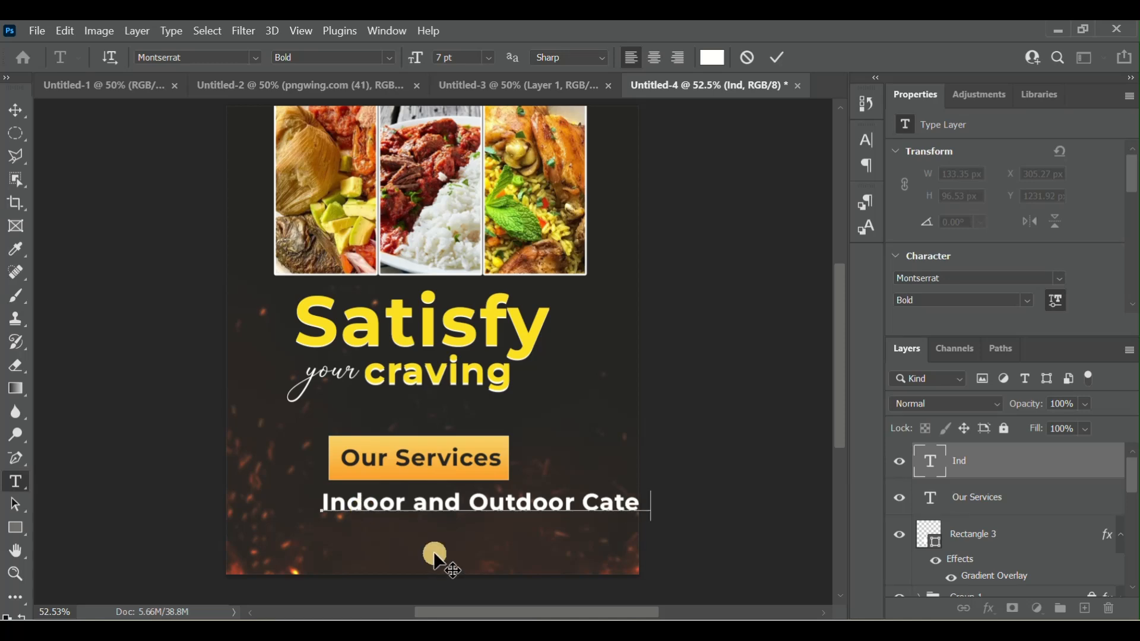
pyautogui.write('r')
pyautogui.moveTo(425, 547); pyautogui.dragTo(344, 545)
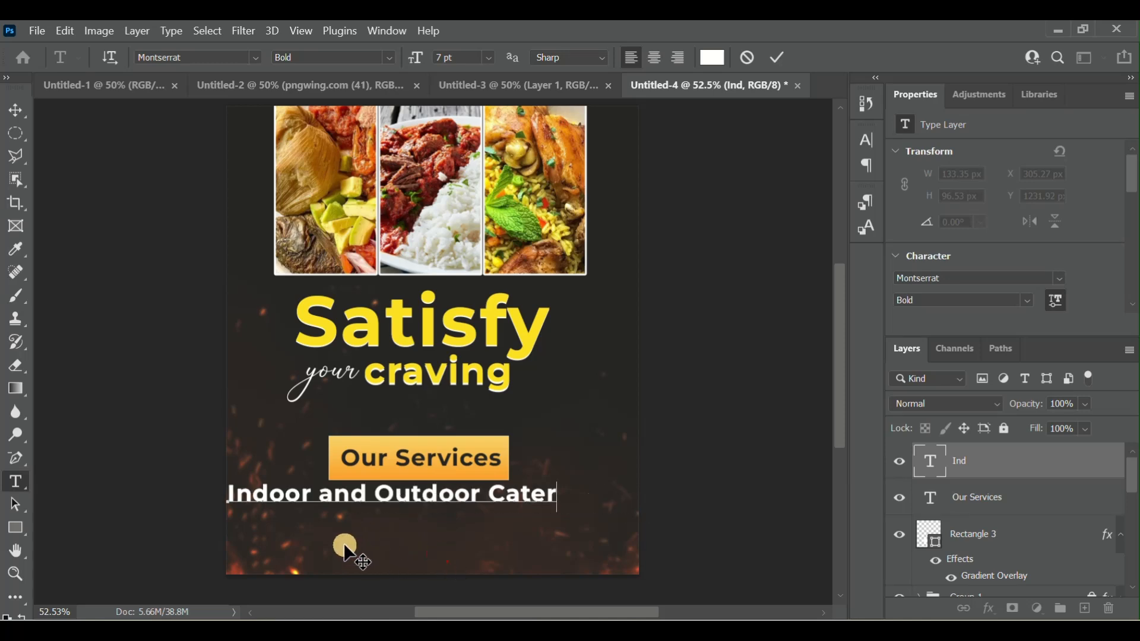
pyautogui.write('ing')
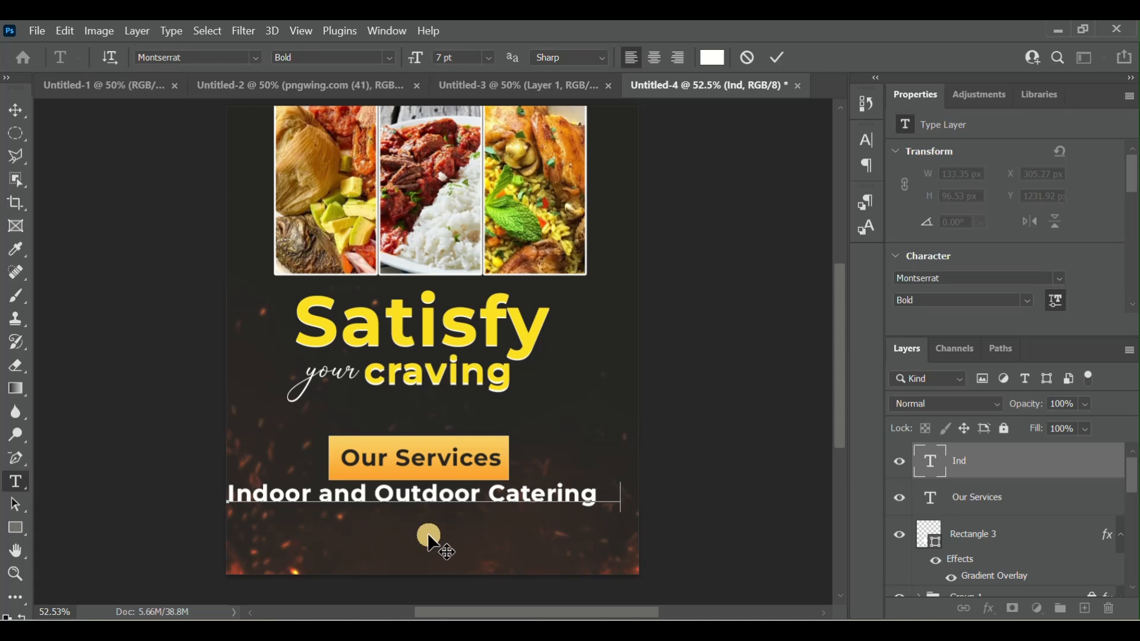
pyautogui.write('ices')
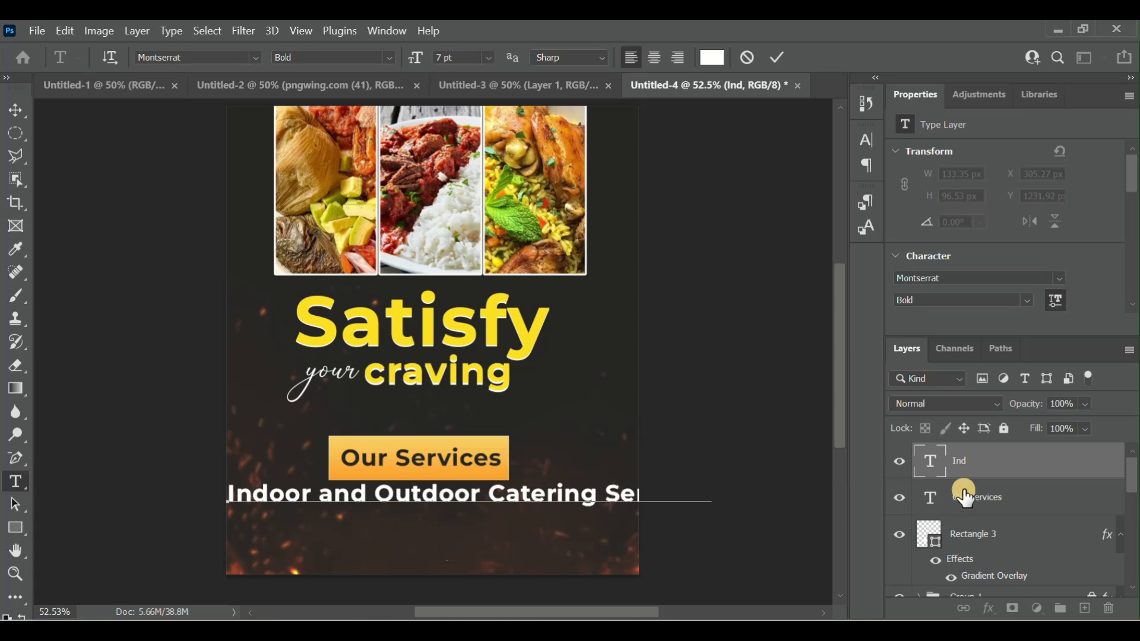
# - Reduce the catering text to 4 pt and place it just under the banner at about X 315 px, Y 1223 px
pyautogui.doubleClick(931, 467)
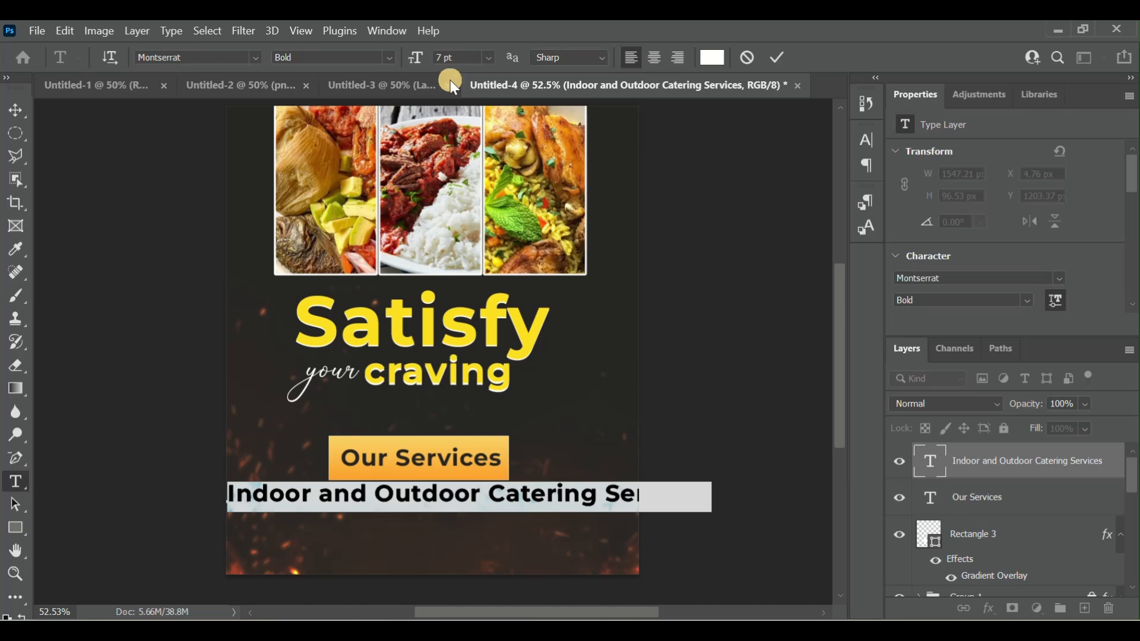
pyautogui.click(441, 58)
pyautogui.press('Down')
pyautogui.press('Down')
pyautogui.press('Down')
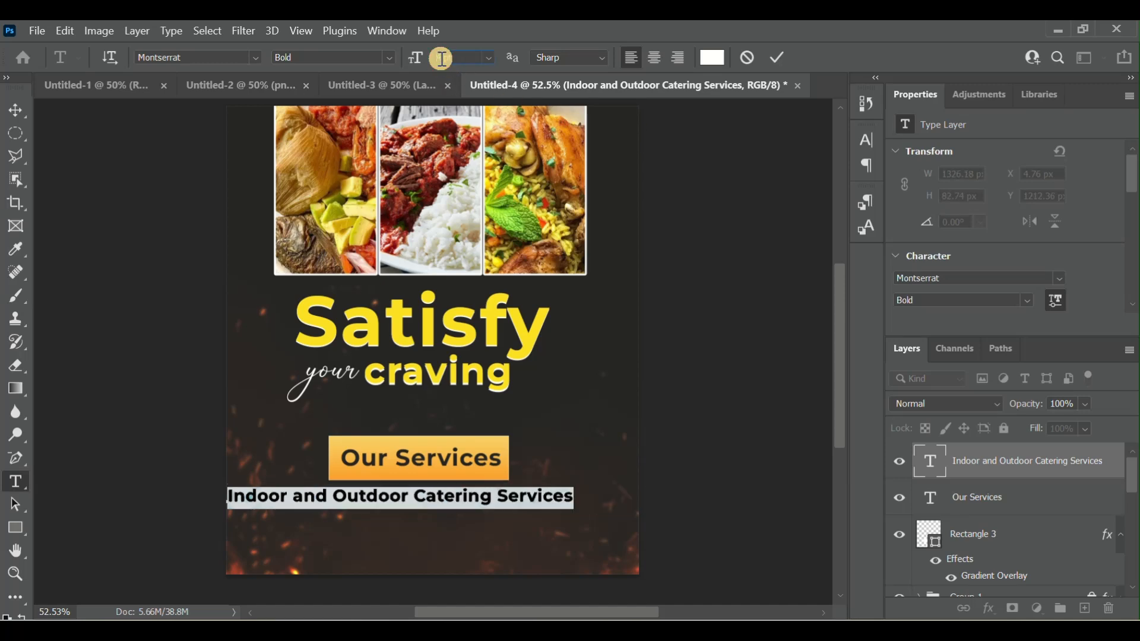
pyautogui.click(433, 557)
pyautogui.moveTo(382, 547); pyautogui.dragTo(454, 522)
# - Break the catering text after "Catering" so that "Services" starts flush on a second line
pyautogui.click(538, 498)
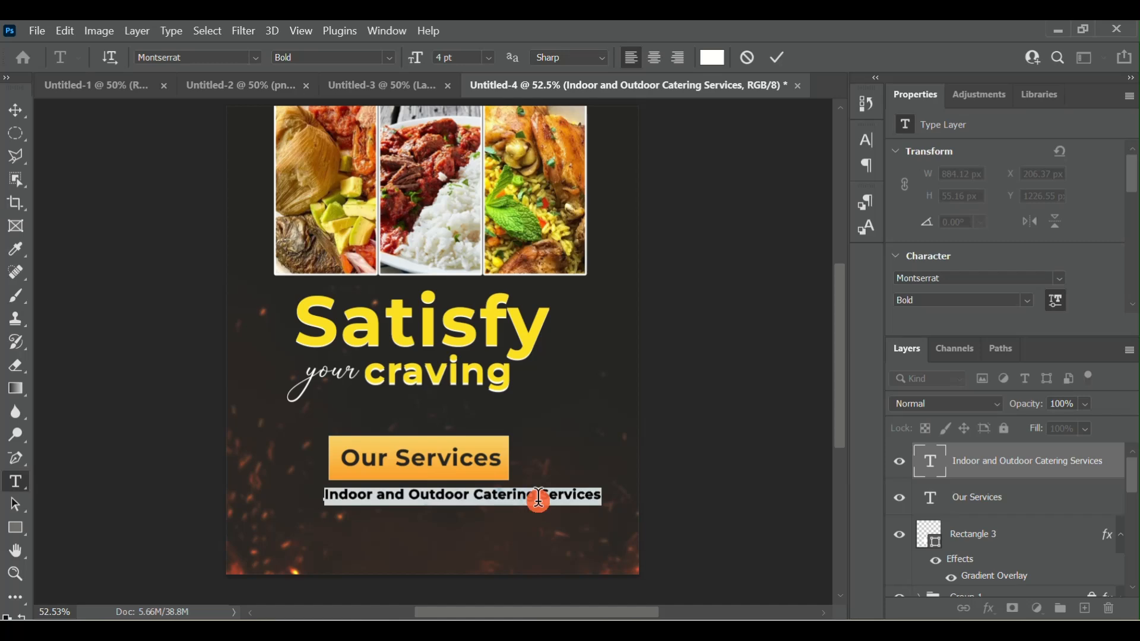
pyautogui.press('Return')
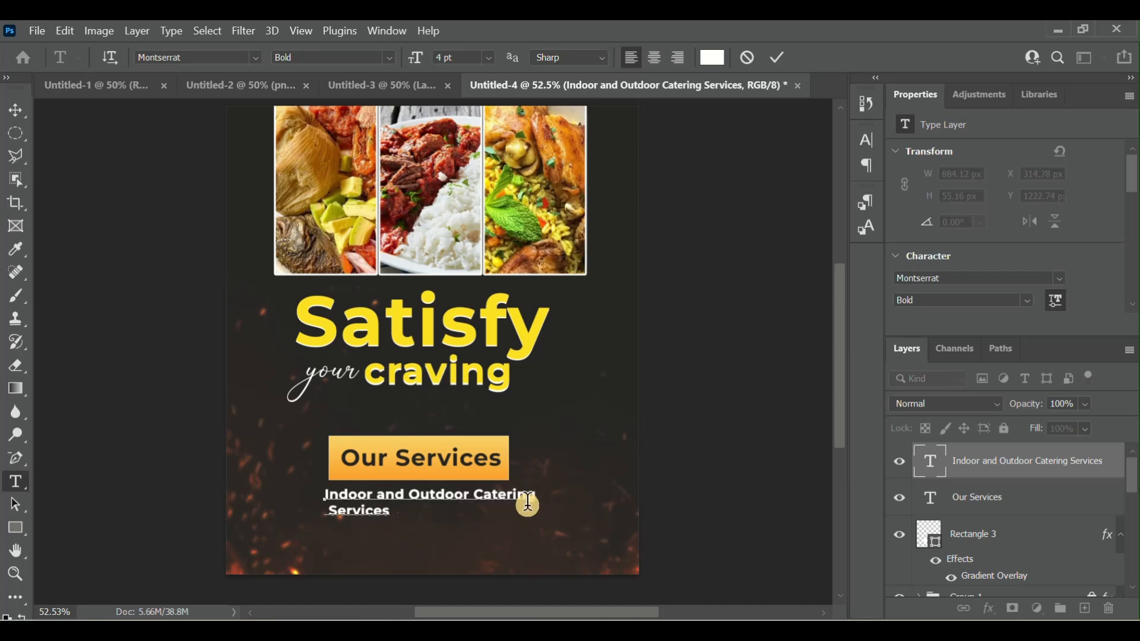
pyautogui.press('BackSpace')
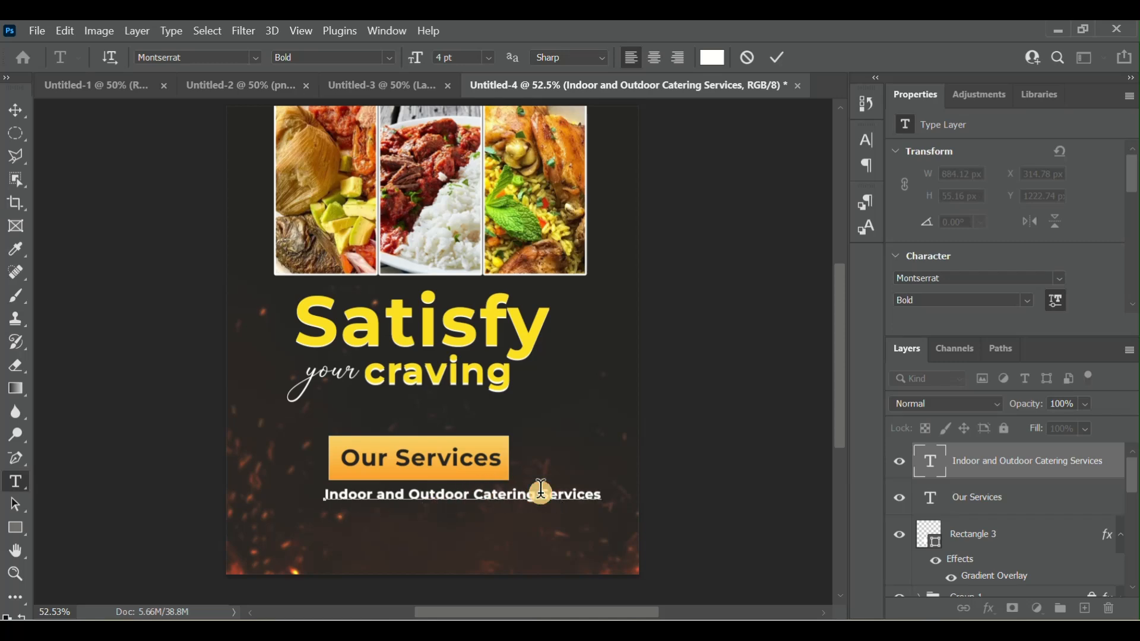
pyautogui.press('Return')
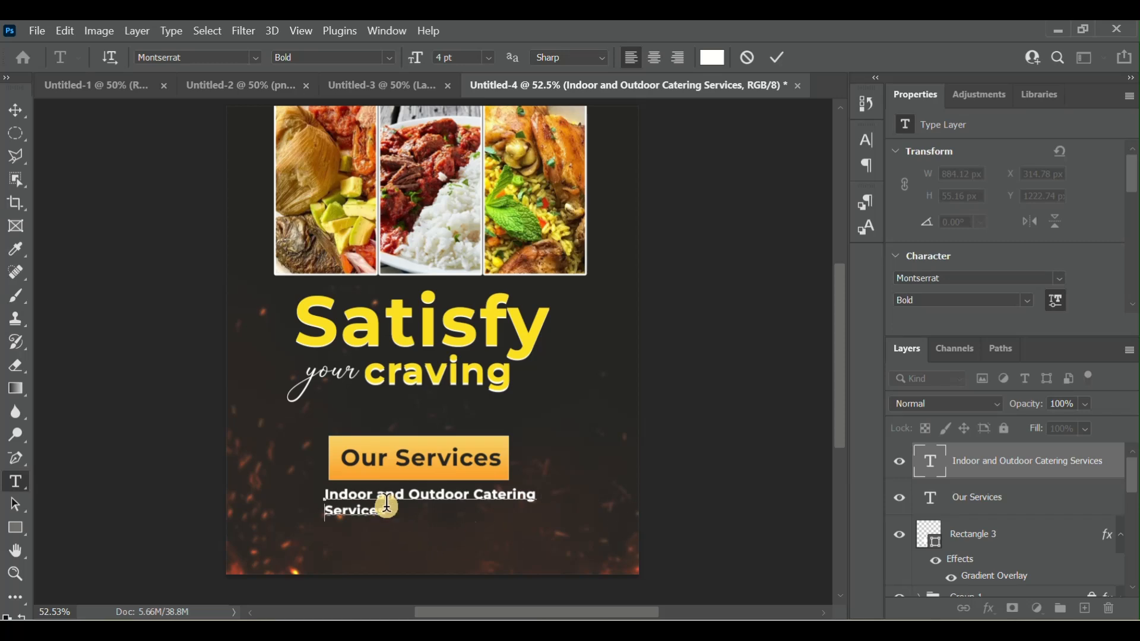
# - Set the font size of the two-line catering text to 3.6 pt
pyautogui.moveTo(386, 514); pyautogui.dragTo(324, 497)
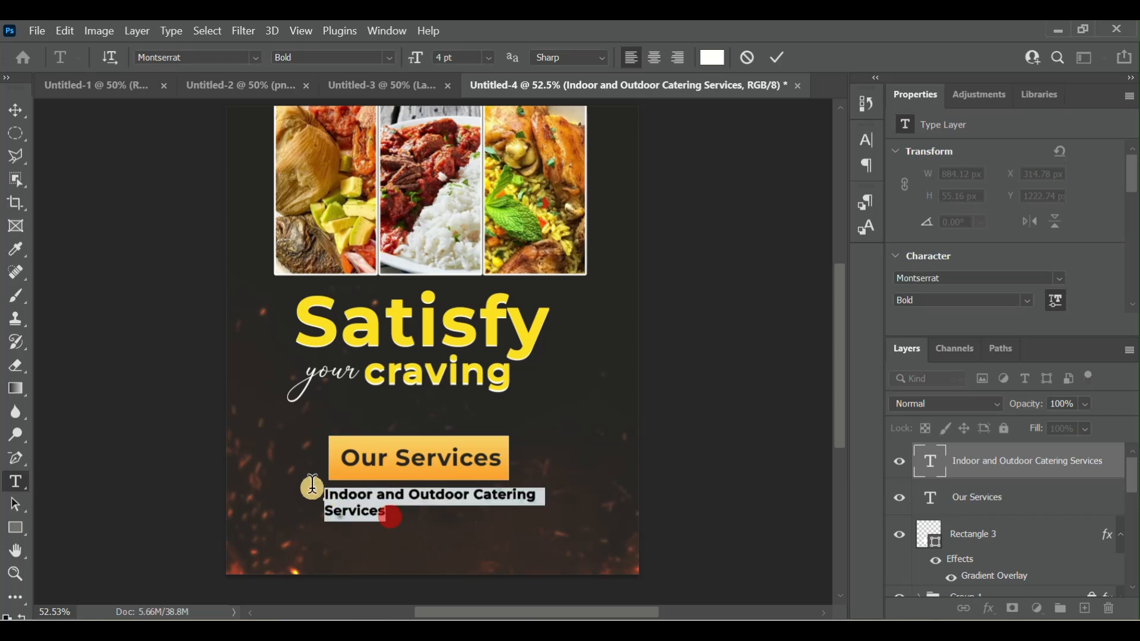
pyautogui.click(446, 60)
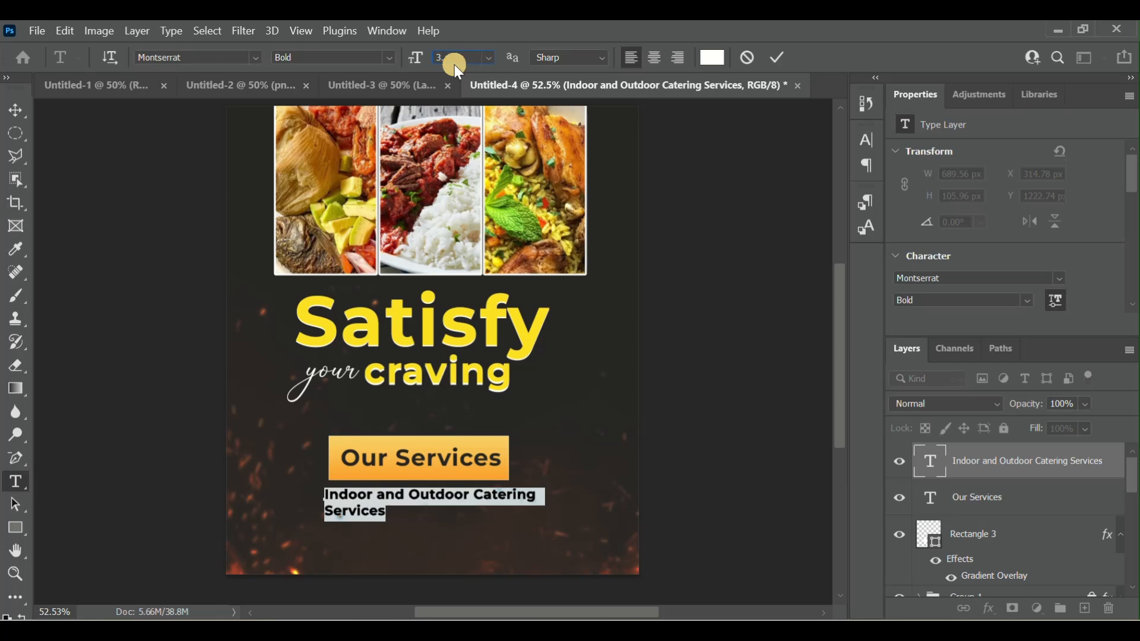
pyautogui.write('3.6')
pyautogui.press('Return')
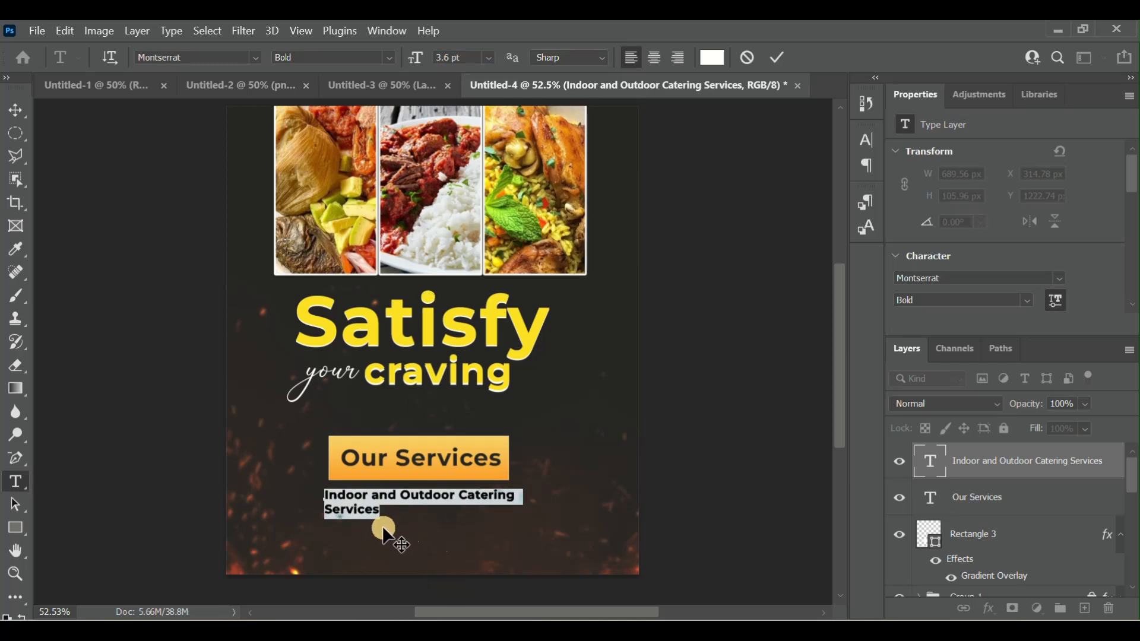
# - Move the two-line catering text up just beneath the orange banner, to about X 326 px, Y 1204 px
pyautogui.moveTo(365, 542); pyautogui.dragTo(376, 531)
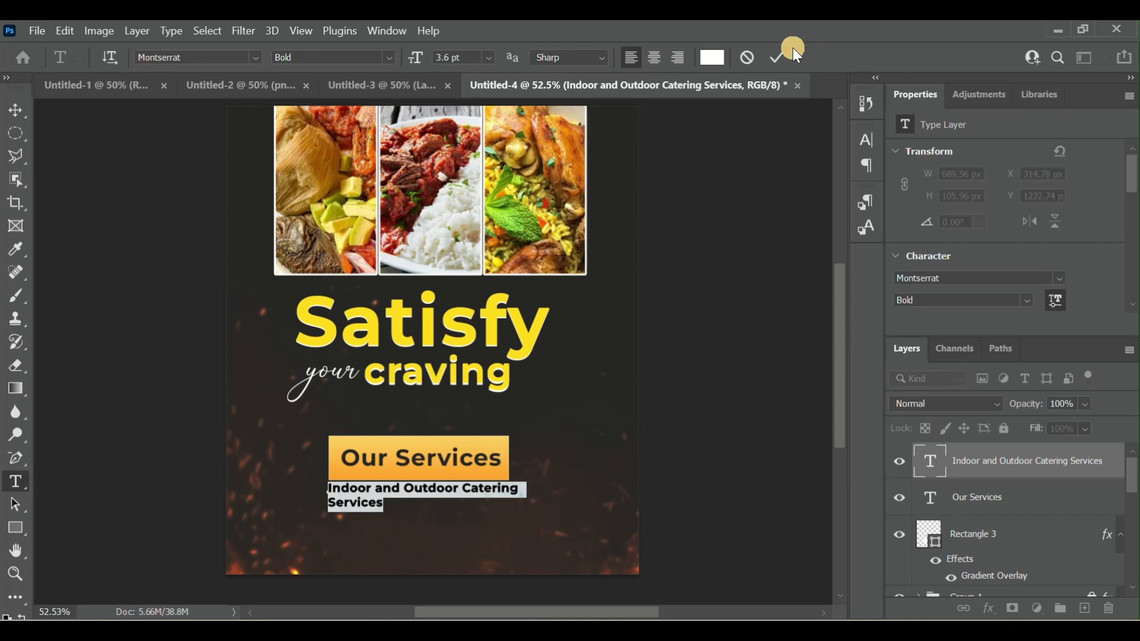
pyautogui.click(778, 58)
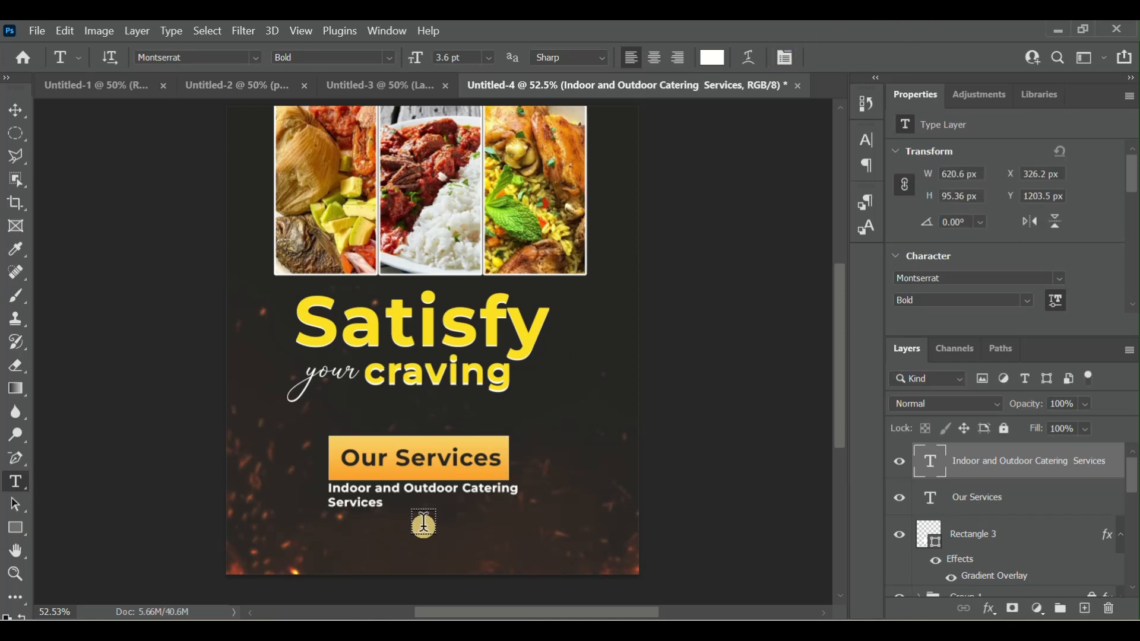
# - Add a new white text line reading "Food Delivery" beneath the two-line catering text
pyautogui.click(329, 534)
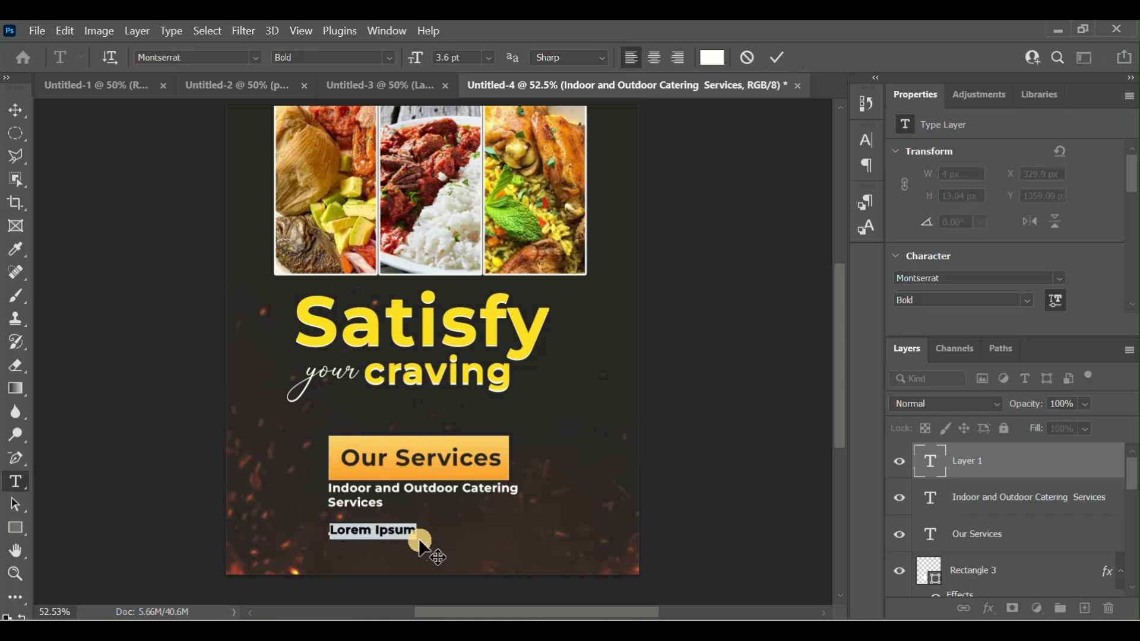
pyautogui.press('BackSpace')
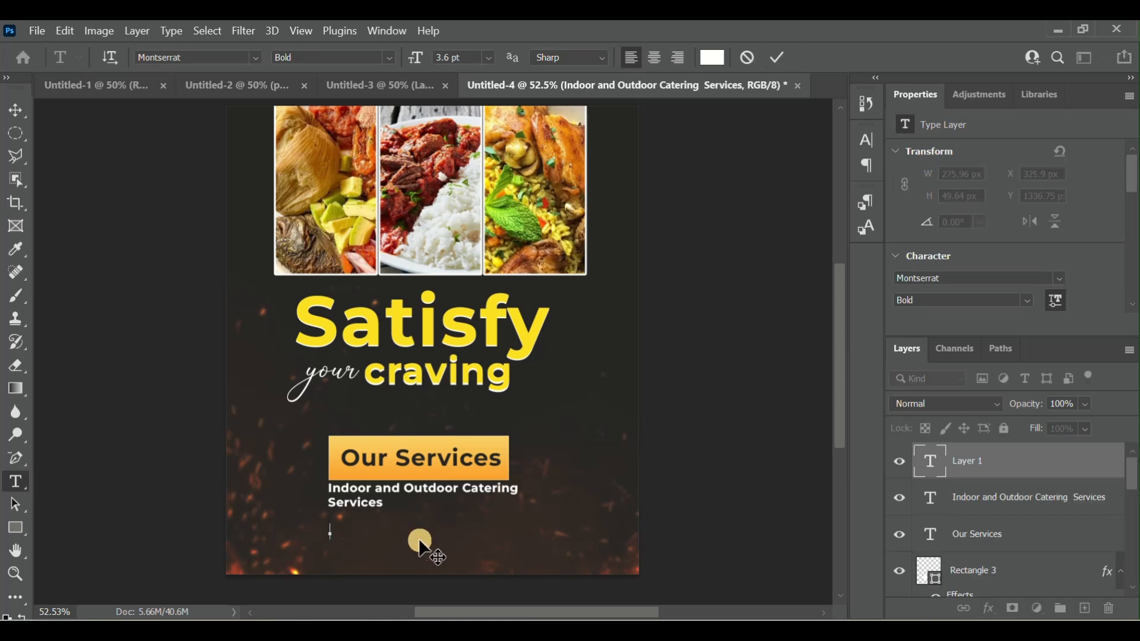
pyautogui.write('Food DElivery')
pyautogui.click(386, 536)
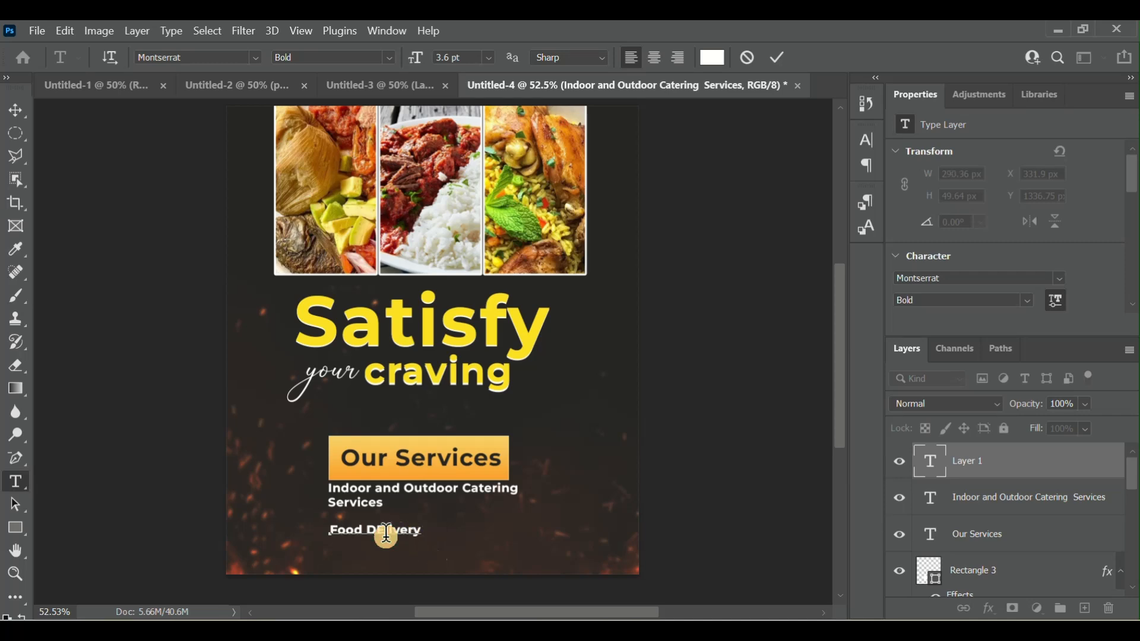
pyautogui.press('BackSpace')
pyautogui.write('e')
# - Extend the new line to "Food Delivery and Food Tray" and place it at about X 324 px, Y 1322 px
pyautogui.click(425, 531)
pyautogui.write('an')
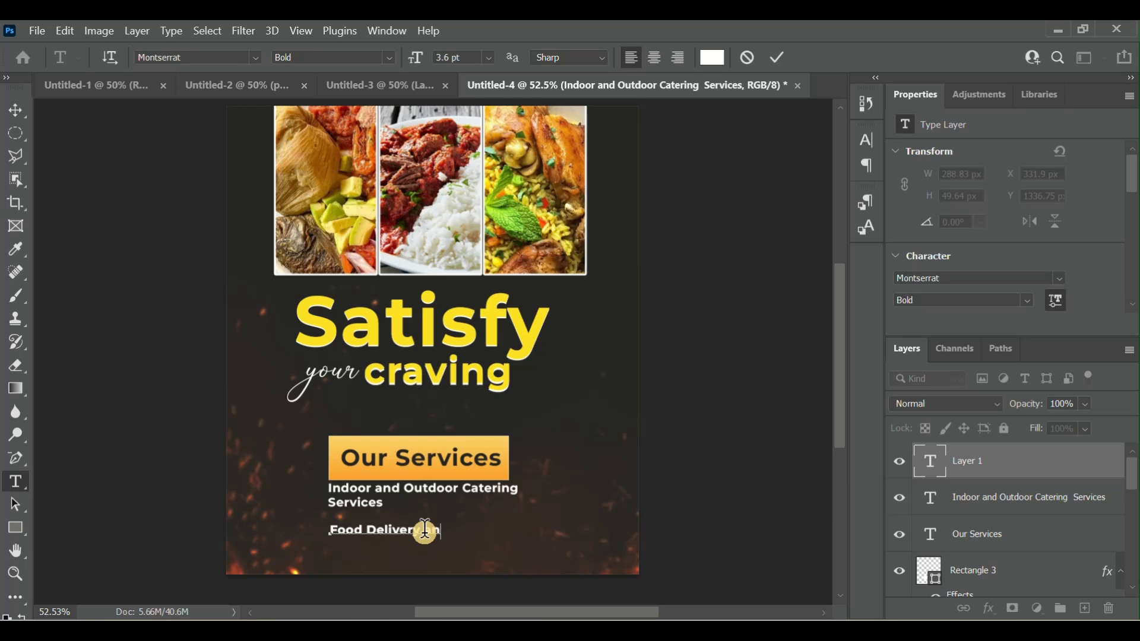
pyautogui.write('d Food Tray')
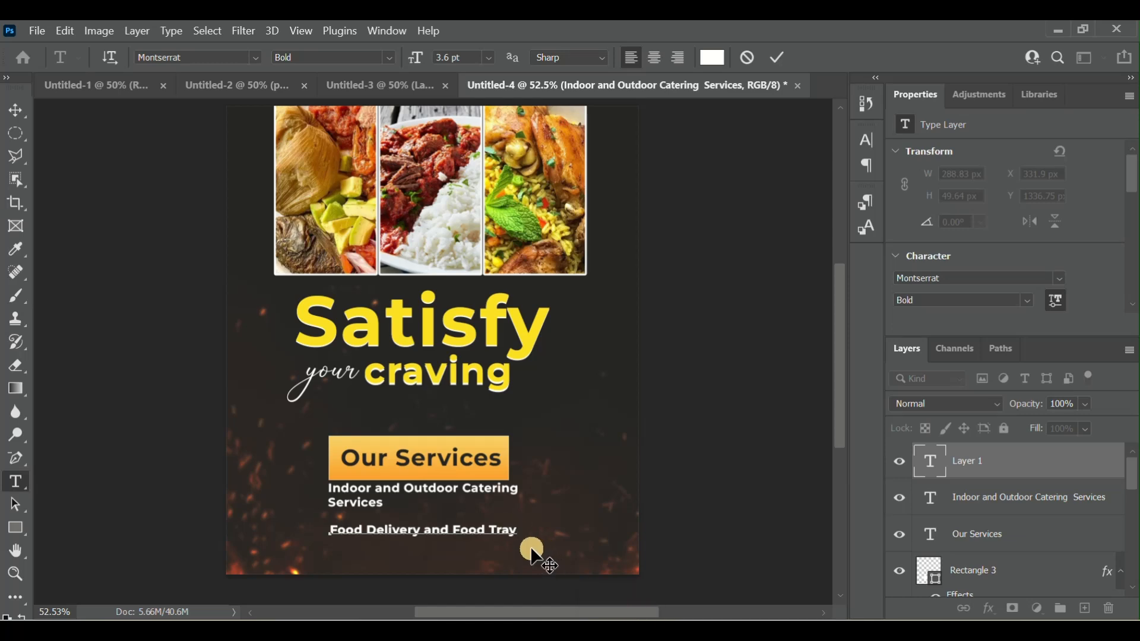
pyautogui.moveTo(431, 561); pyautogui.dragTo(429, 557)
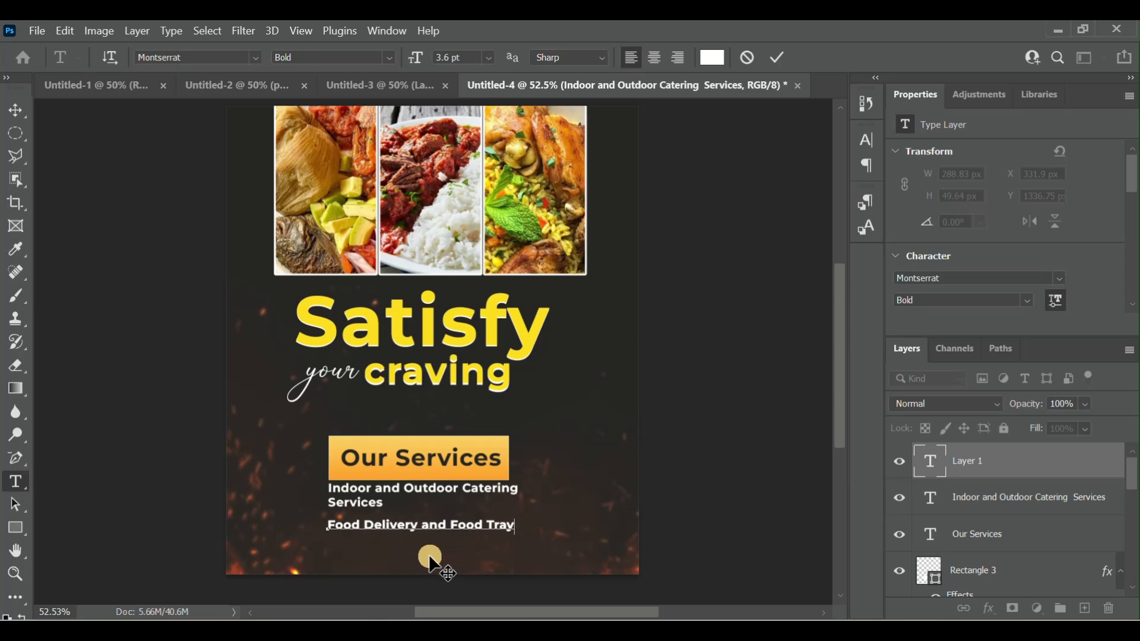
pyautogui.click(787, 58)
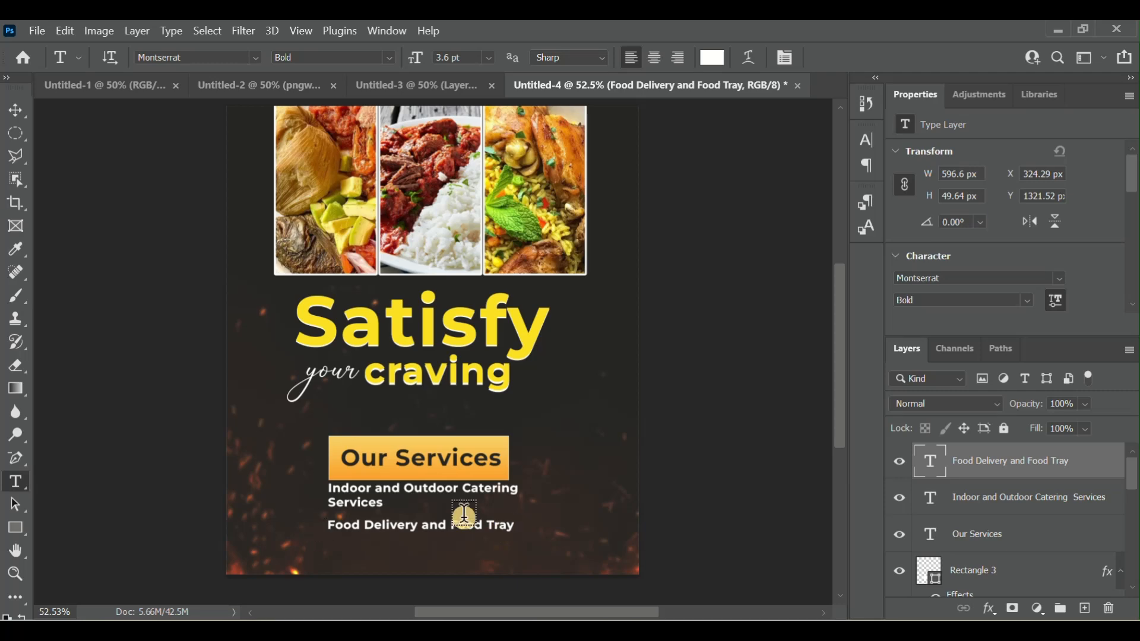
# - Change the font style of the whole two-line catering text to Medium
pyautogui.click(387, 507)
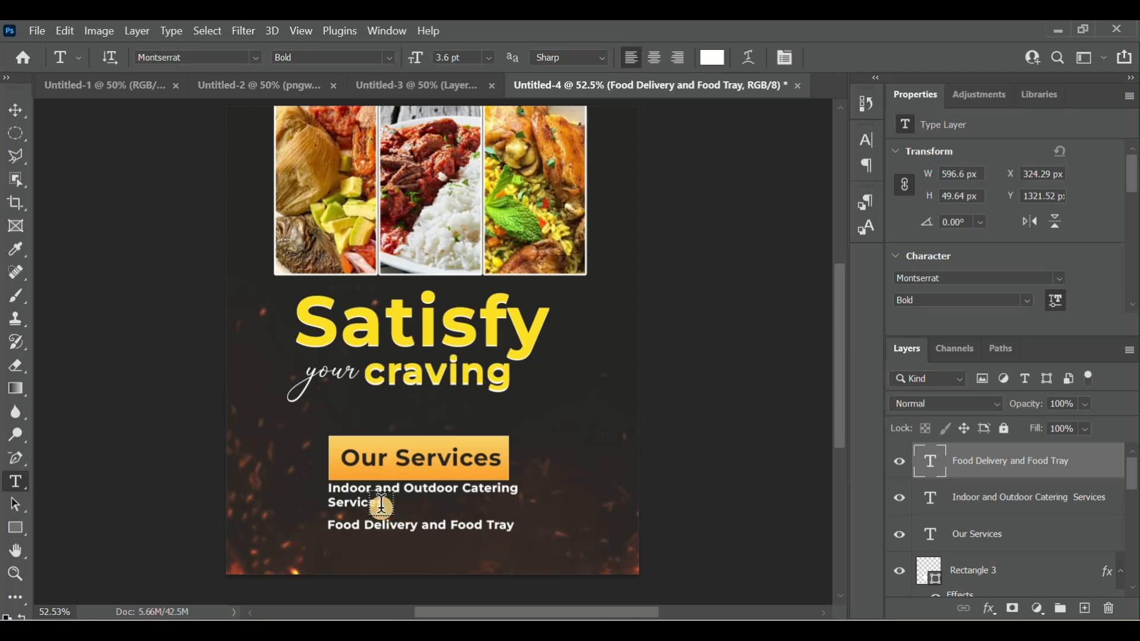
pyautogui.click(755, 60)
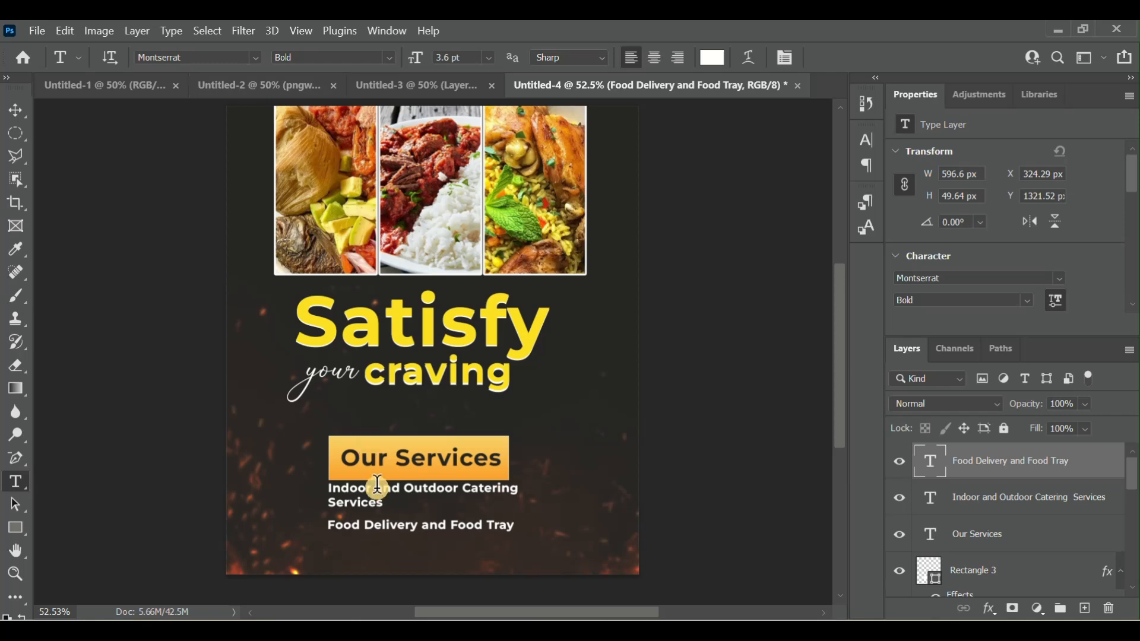
pyautogui.moveTo(389, 506); pyautogui.dragTo(313, 486)
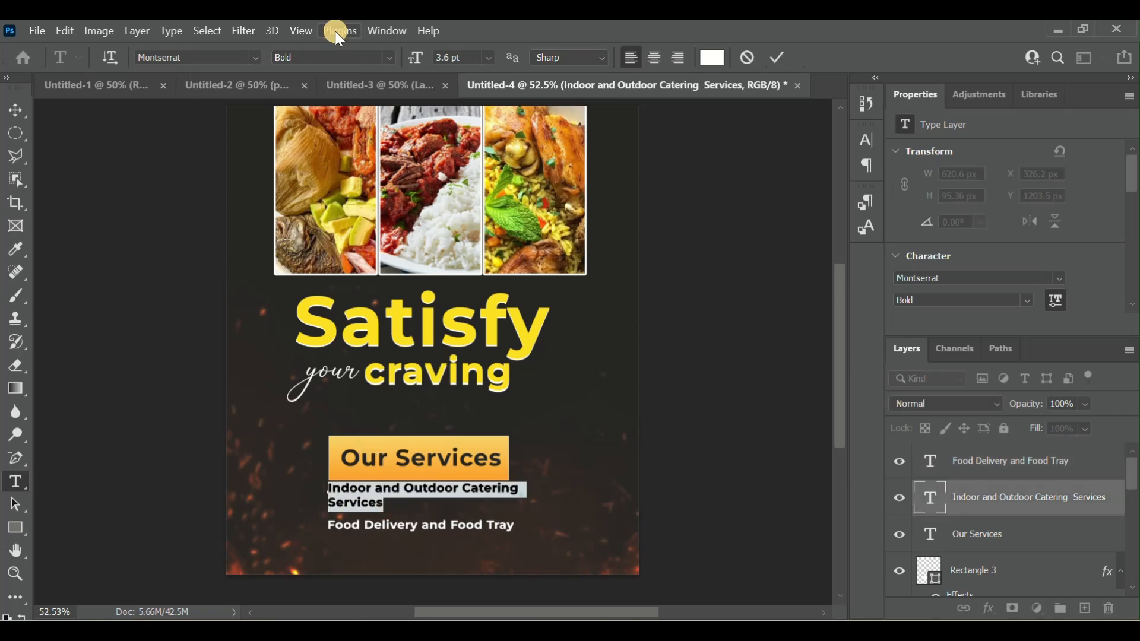
pyautogui.click(393, 58)
pyautogui.click(334, 132)
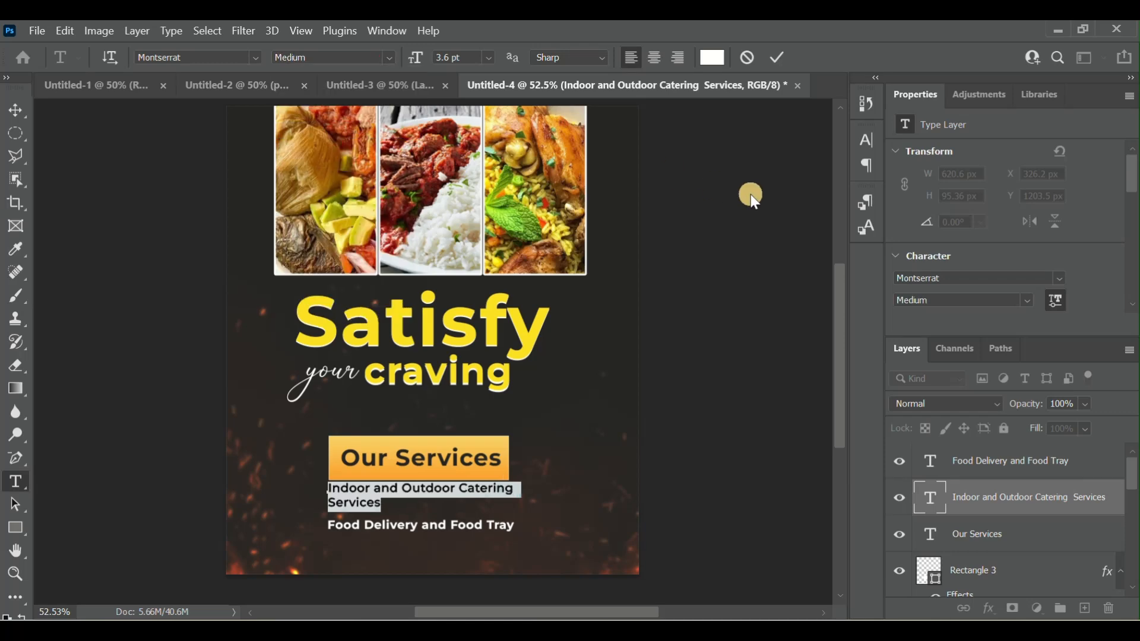
pyautogui.click(784, 60)
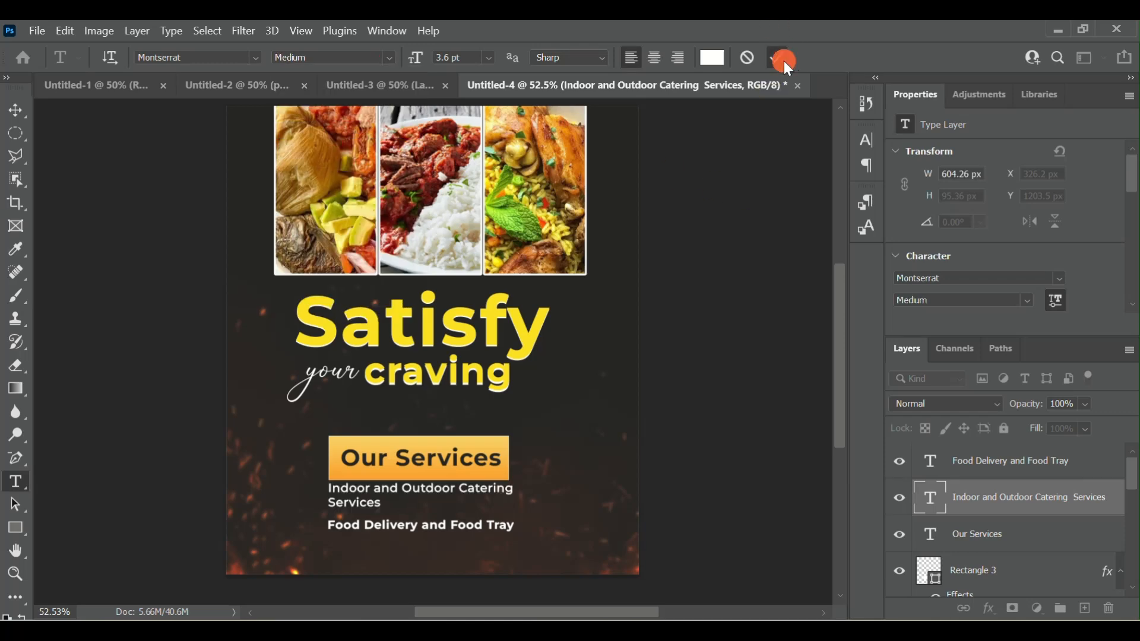
# - Change the font style of the "Food Delivery and Food Tray" text to Medium
pyautogui.moveTo(511, 528); pyautogui.dragTo(313, 525)
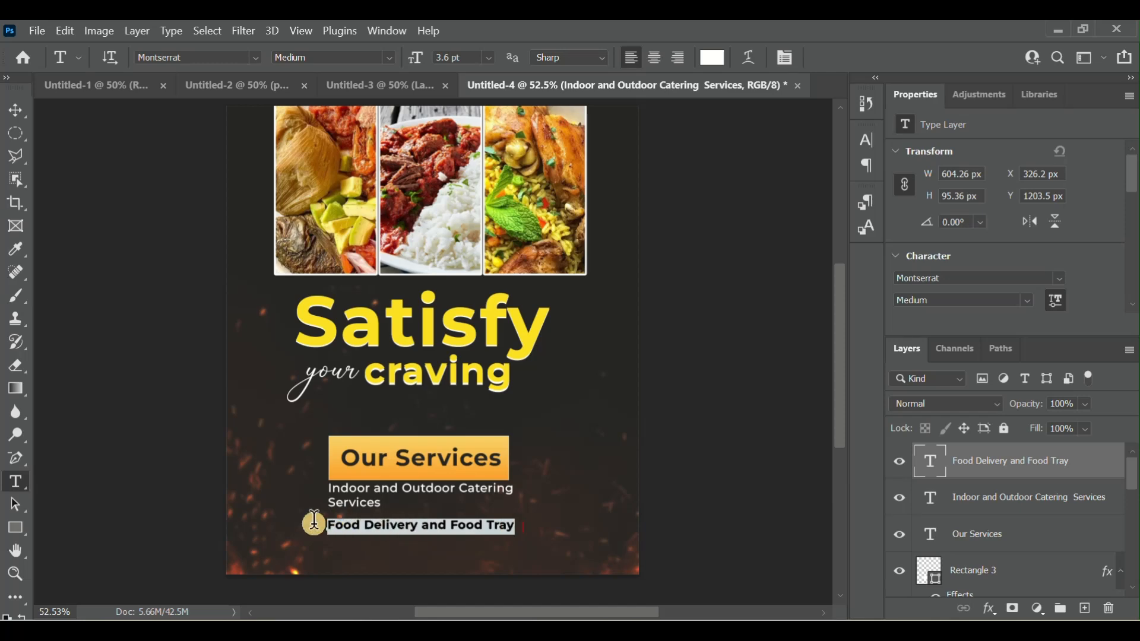
pyautogui.click(389, 66)
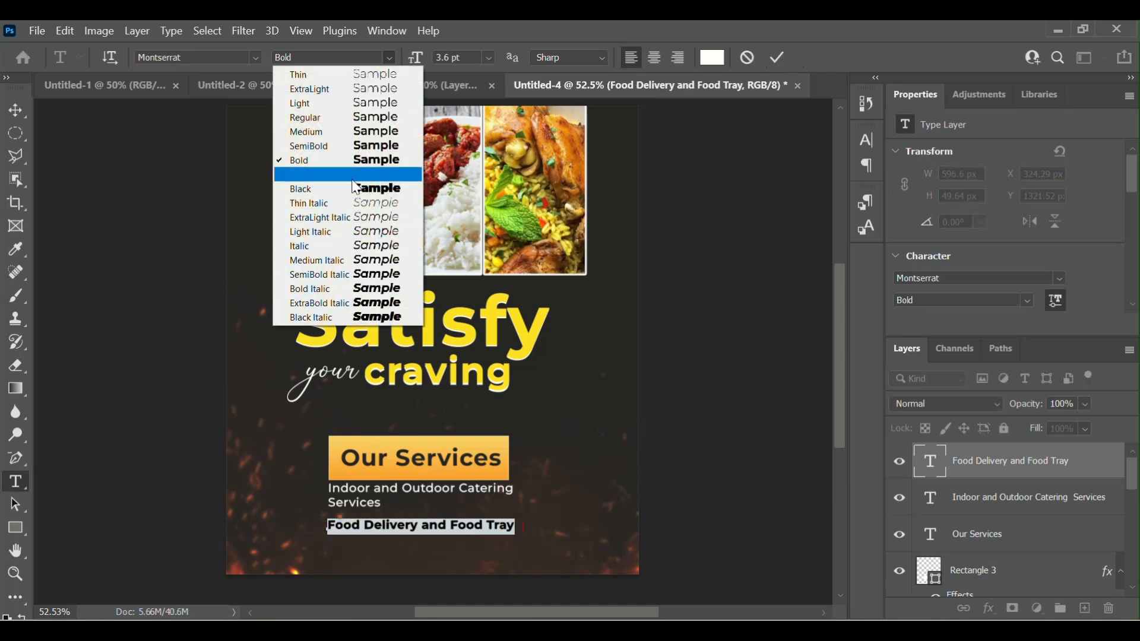
pyautogui.click(341, 131)
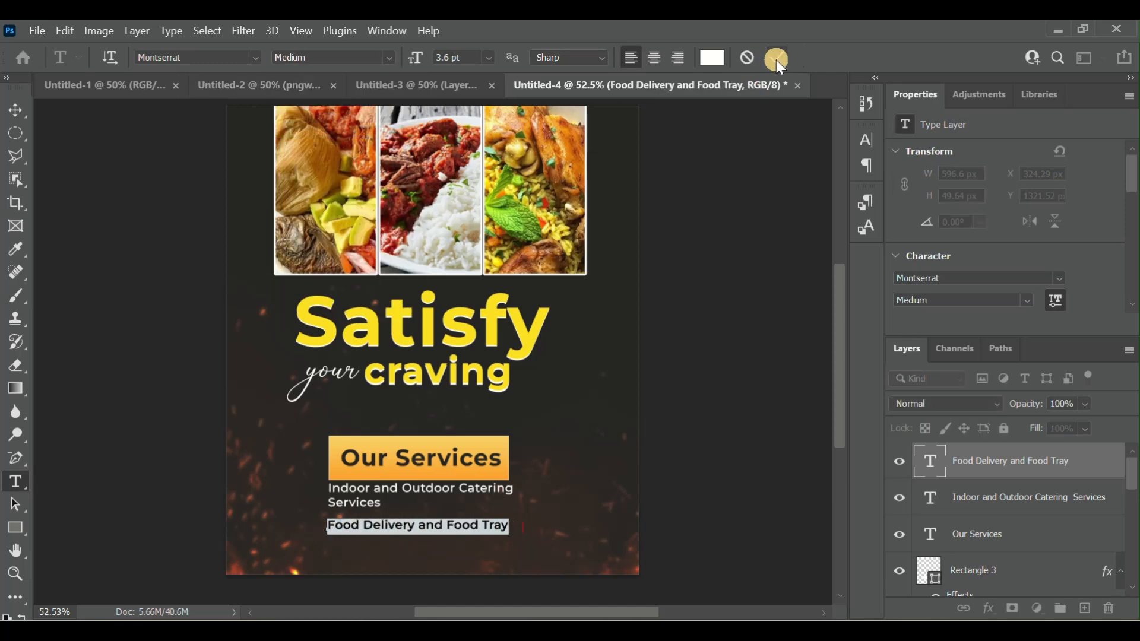
pyautogui.click(779, 58)
# - Nudge the "Food Delivery and Food Tray" text up toward the catering text, to about Y 1305 px
pyautogui.click(16, 110)
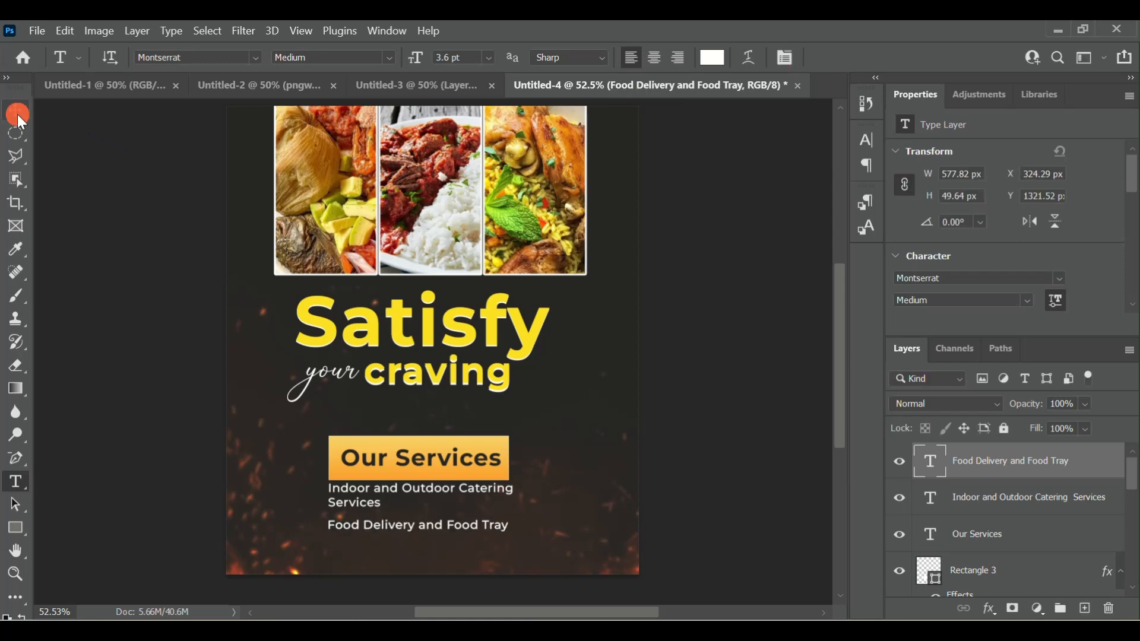
pyautogui.press('Up')
pyautogui.press('Up')
pyautogui.press('Up')
pyautogui.press('Up')
pyautogui.press('Up')
pyautogui.press('Up')
pyautogui.press('Up')
pyautogui.press('Up')
pyautogui.press('Up')
pyautogui.press('Up')
pyautogui.press('Up')
pyautogui.press('Up')
pyautogui.press('Up')
pyautogui.press('Up')
pyautogui.press('Up')
pyautogui.press('Up')
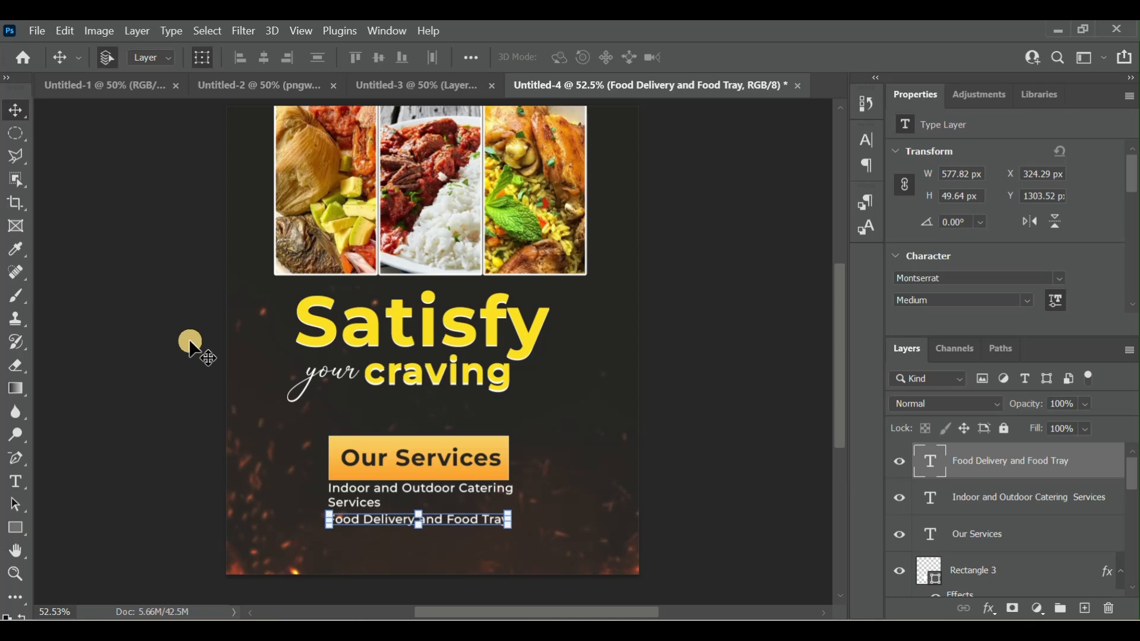
pyautogui.press('Up')
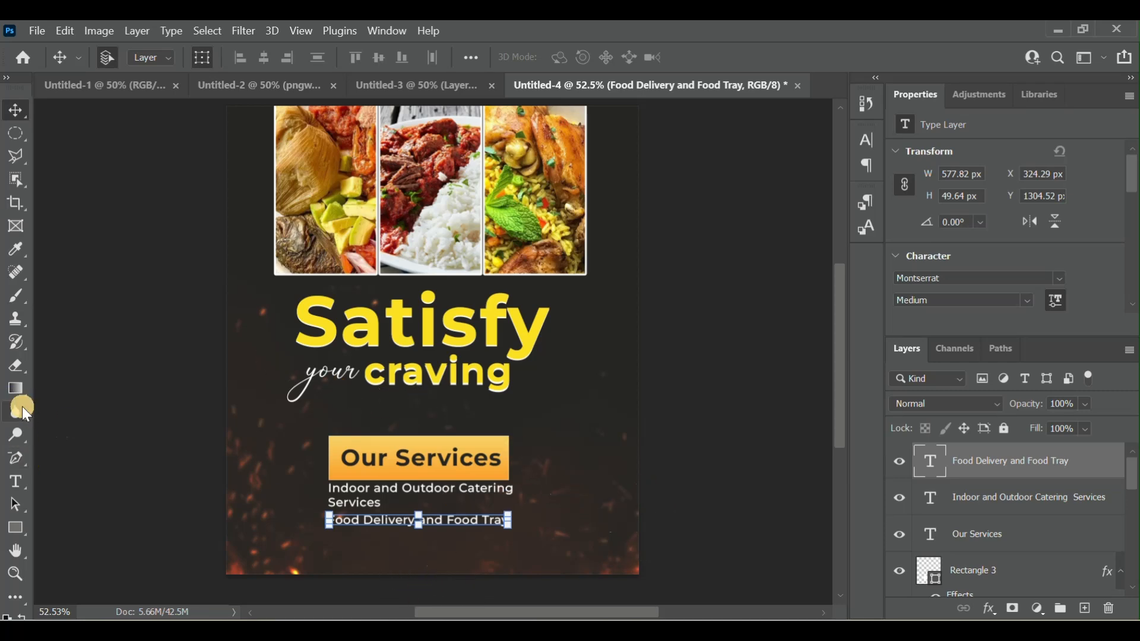
# - Reduce the height of the orange "Our Services" banner to about 122 px, placing it at about Y 1060 px
pyautogui.click(427, 477)
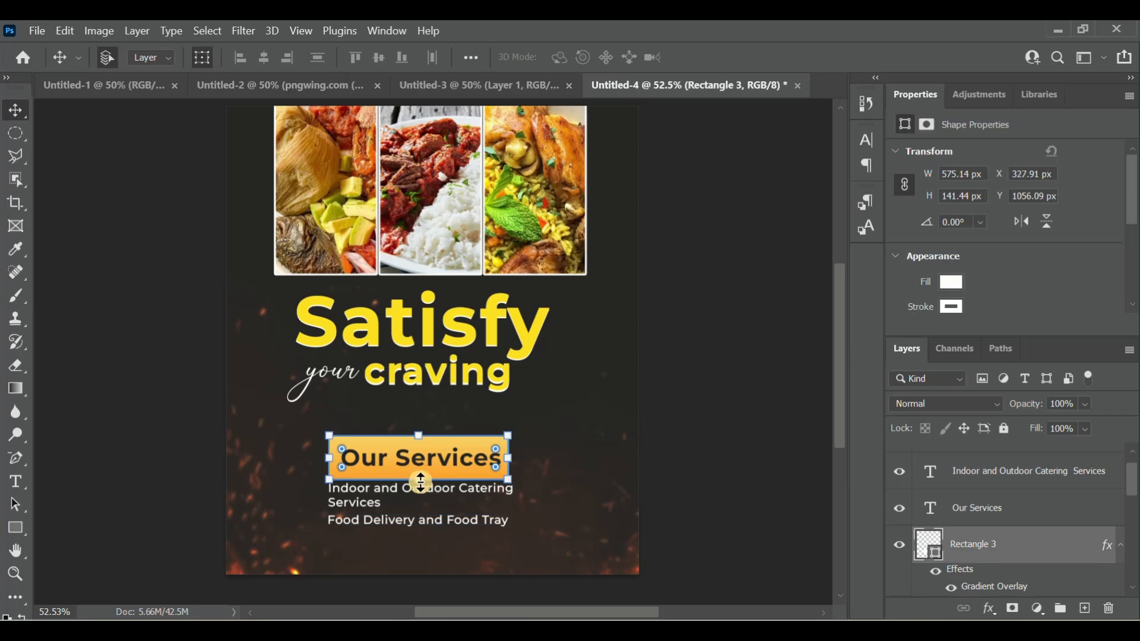
pyautogui.moveTo(419, 483); pyautogui.dragTo(420, 477)
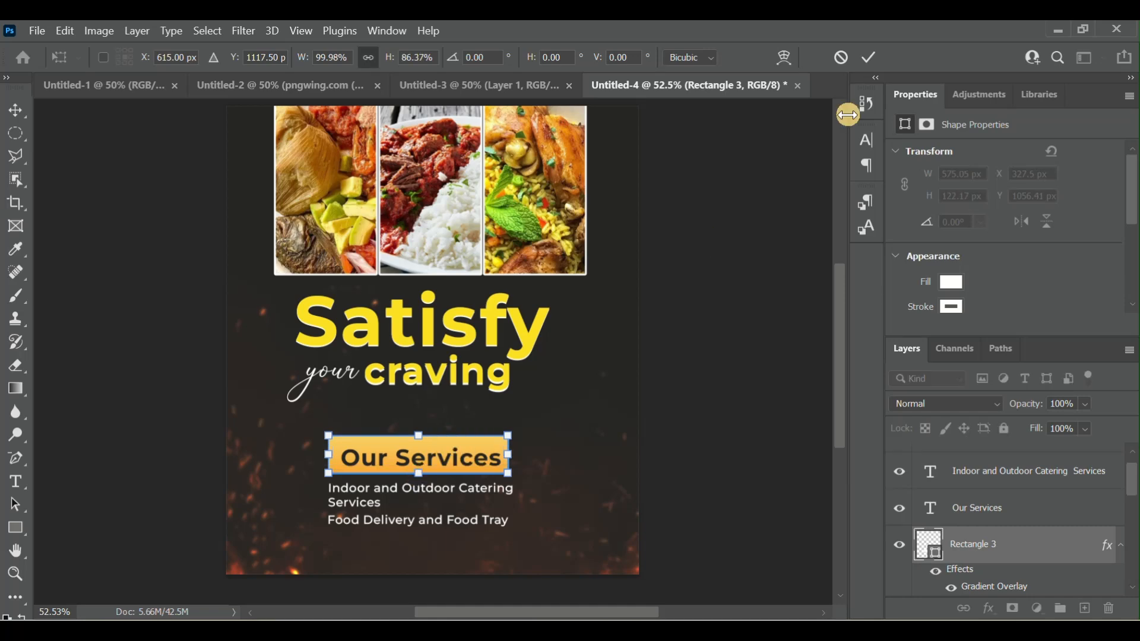
pyautogui.click(878, 57)
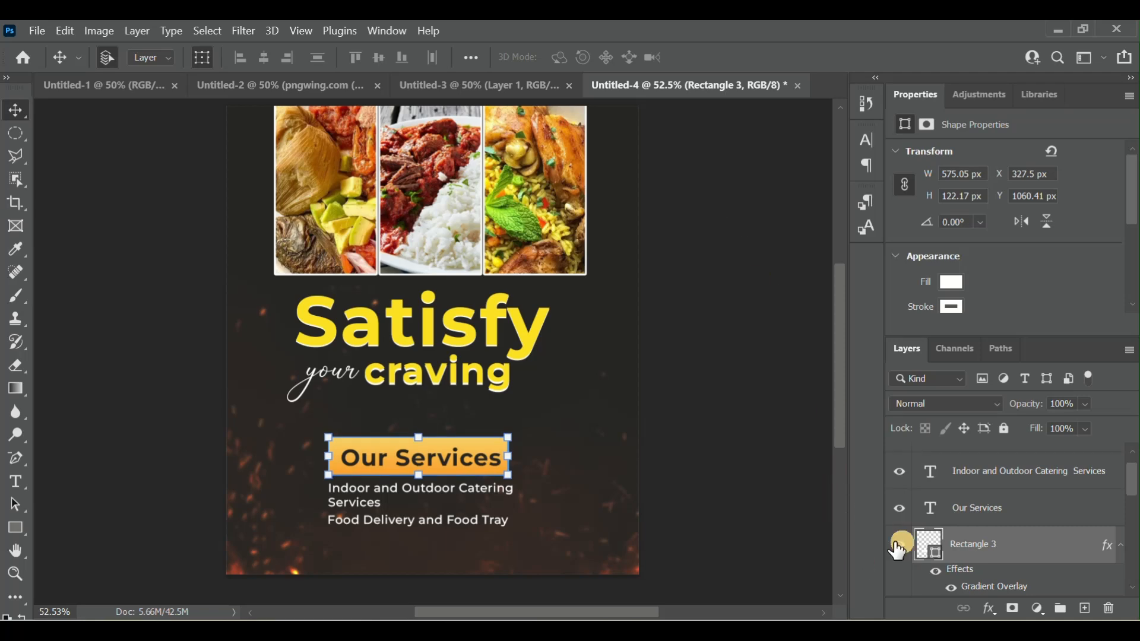
# - Nudge the two-line catering text up closer to the shortened banner, to about Y 1186 px
pyautogui.click(995, 476)
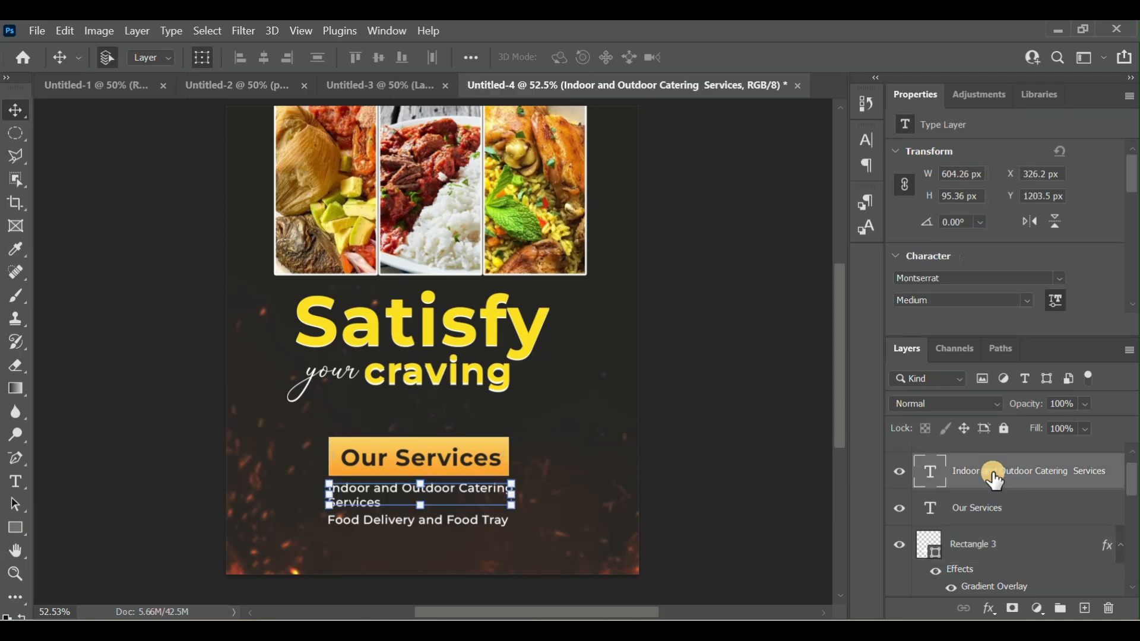
pyautogui.press('Up')
pyautogui.press('Up')
pyautogui.press('Up')
pyautogui.press('Up')
pyautogui.press('Up')
pyautogui.press('Up')
pyautogui.press('Up')
pyautogui.press('Up')
pyautogui.press('Up')
pyautogui.press('Up')
pyautogui.press('Up')
pyautogui.press('Up')
pyautogui.press('Up')
pyautogui.press('Up')
pyautogui.press('Up')
pyautogui.press('Up')
pyautogui.press('Up')
pyautogui.press('Up')
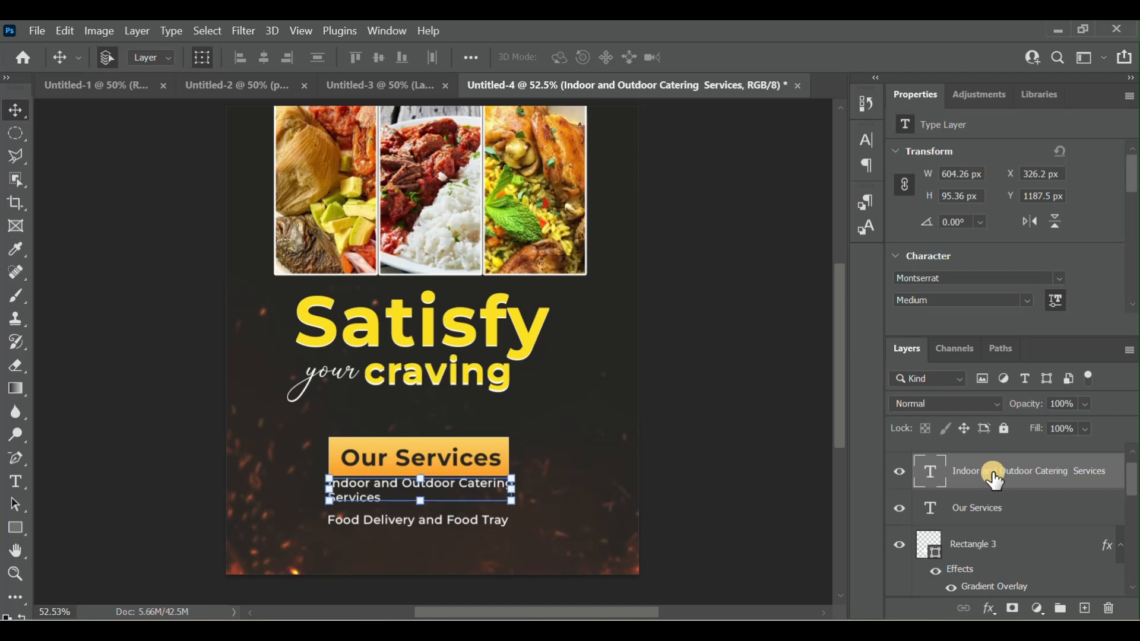
# - Nudge the "Food Delivery and Food Tray" text up directly beneath "Services", to about Y 1273 px, and deselect it
pyautogui.scroll(1, 990, 493)
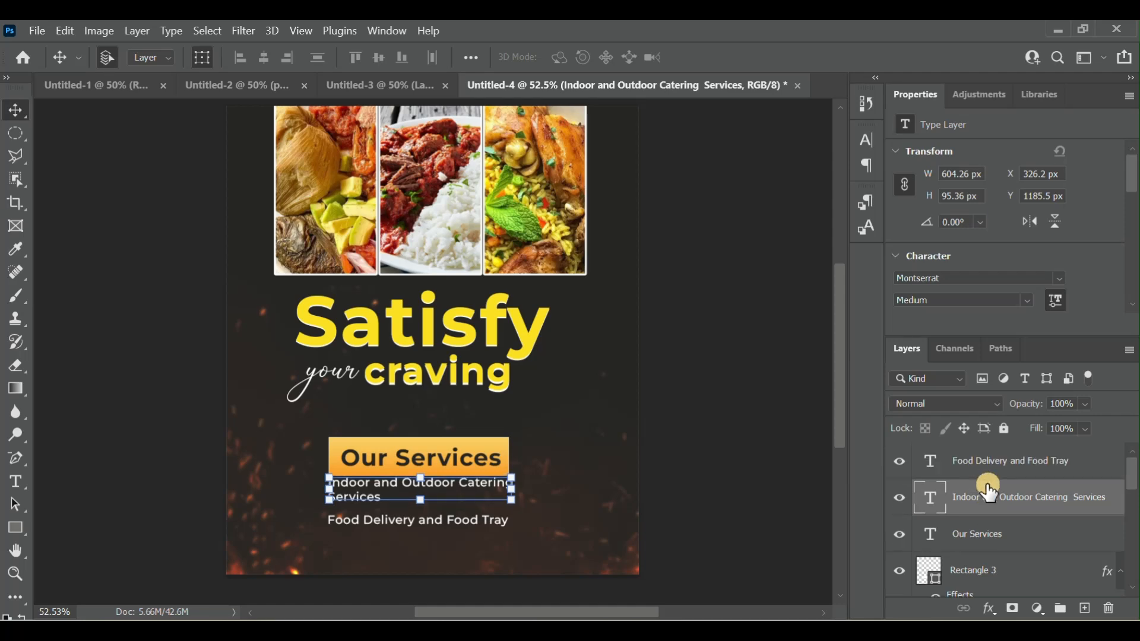
pyautogui.click(1008, 460)
pyautogui.press('Up')
pyautogui.press('Up')
pyautogui.press('Up')
pyautogui.press('Up')
pyautogui.press('Up')
pyautogui.press('Up')
pyautogui.press('Up')
pyautogui.press('Up')
pyautogui.press('Up')
pyautogui.press('Up')
pyautogui.press('Up')
pyautogui.press('Up')
pyautogui.press('Up')
pyautogui.press('Up')
pyautogui.press('Up')
pyautogui.press('Up')
pyautogui.press('Up')
pyautogui.press('Up')
pyautogui.press('Up')
pyautogui.press('Up')
pyautogui.press('Up')
pyautogui.press('Up')
pyautogui.press('Up')
pyautogui.press('Up')
pyautogui.press('Up')
pyautogui.press('Up')
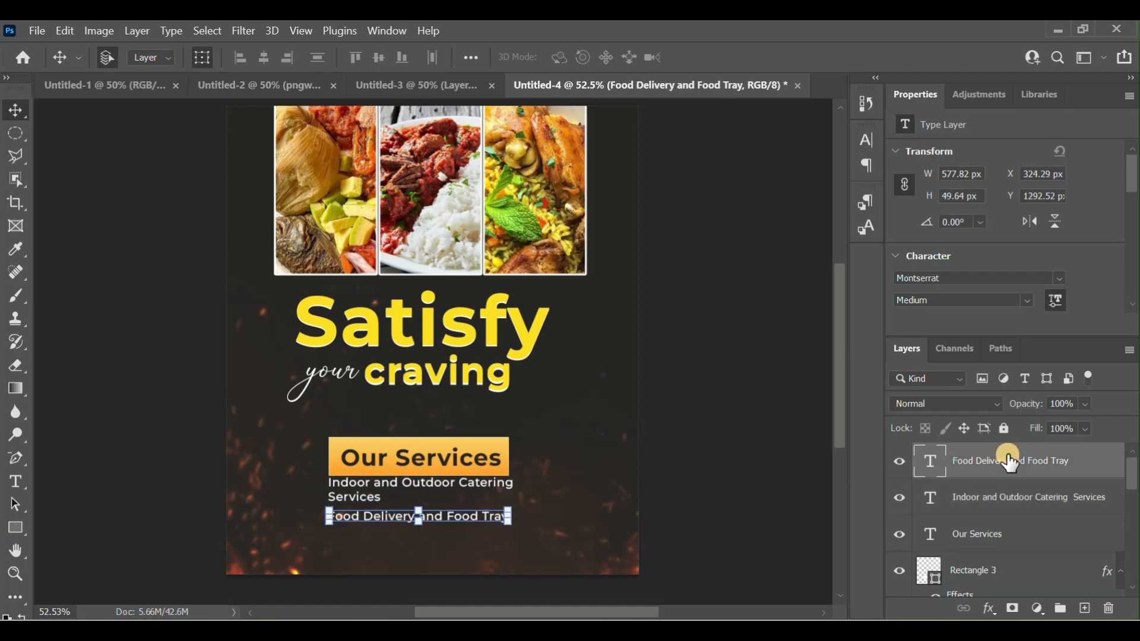
pyautogui.press('Up')
pyautogui.press('Up')
pyautogui.press('Up')
pyautogui.press('Up')
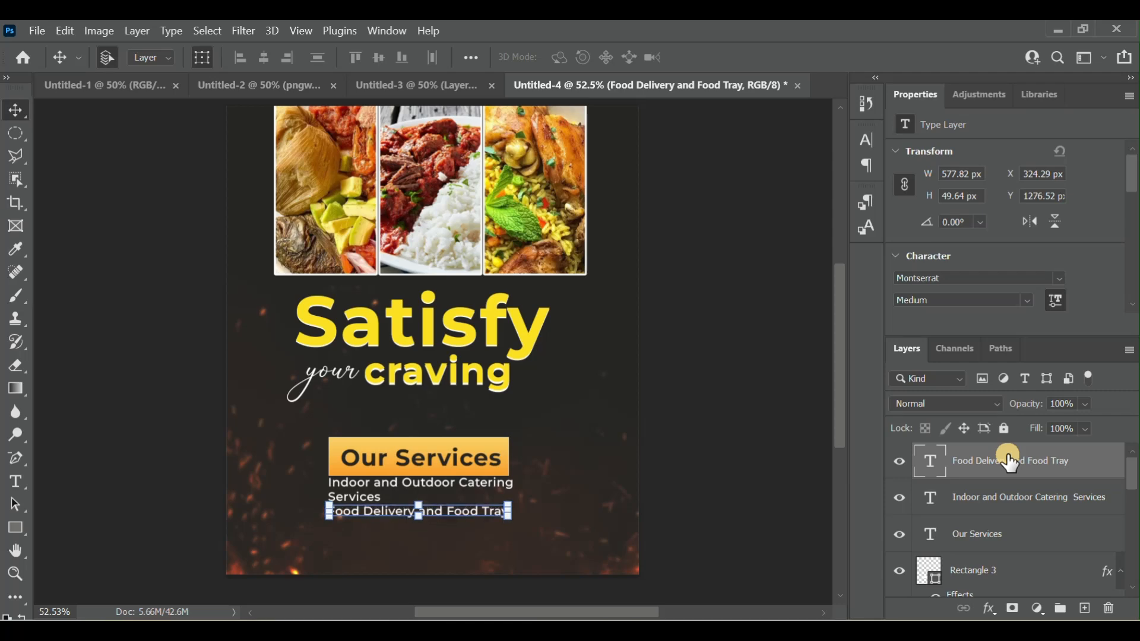
pyautogui.press('Up')
pyautogui.press('Up')
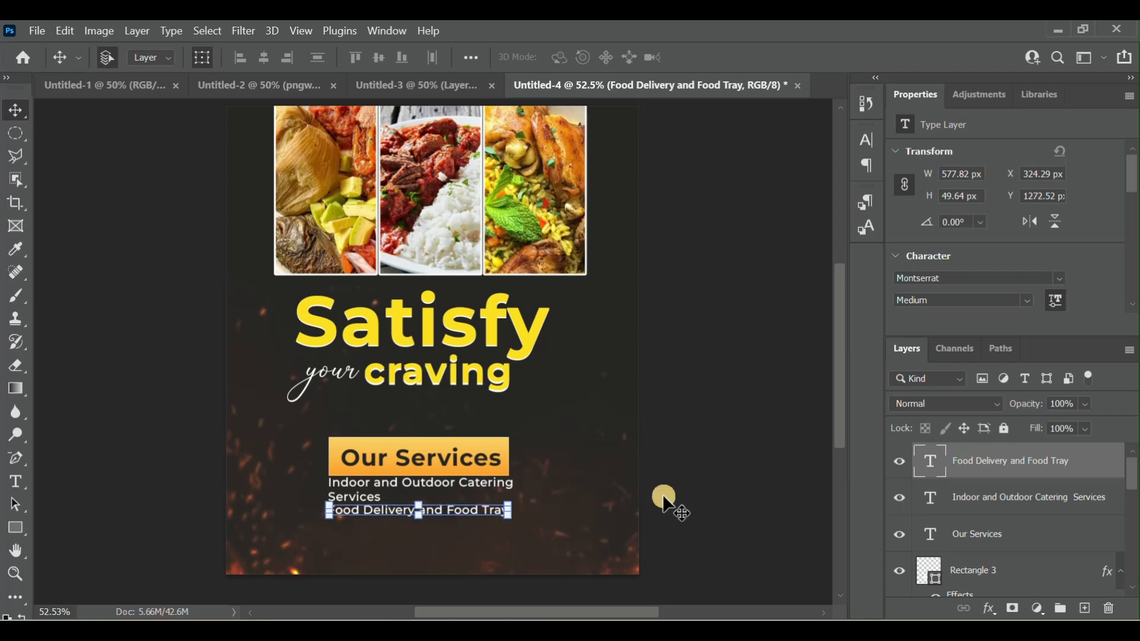
pyautogui.click(680, 519)
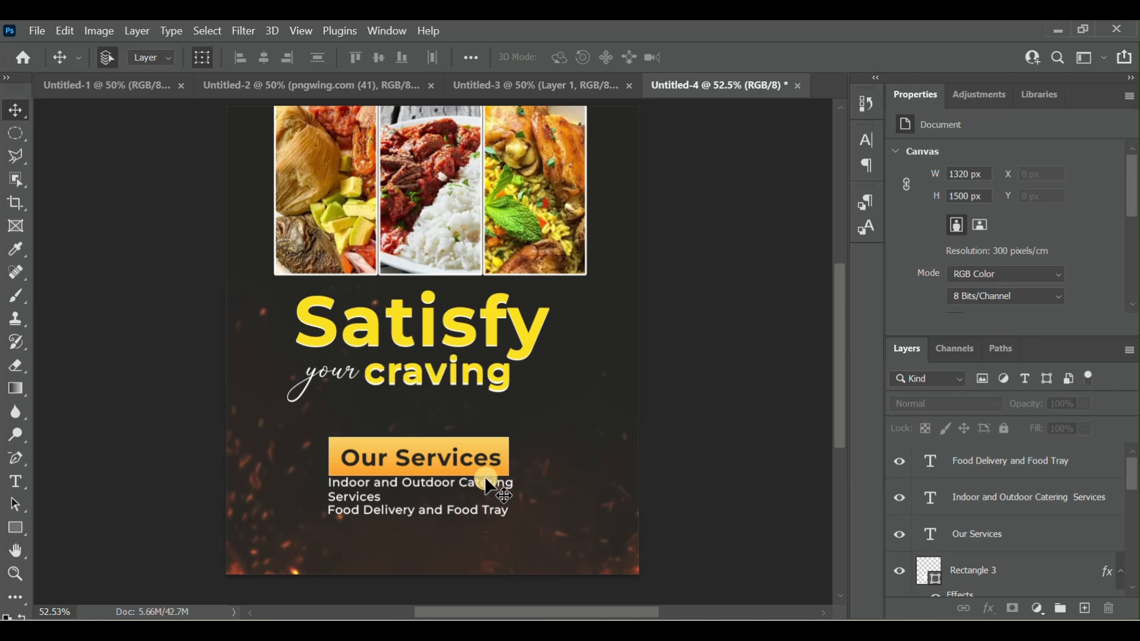
# - Duplicate the orange banner rectangle and move the copy below the service texts, about 189 px left and 252 px down
pyautogui.click(495, 444)
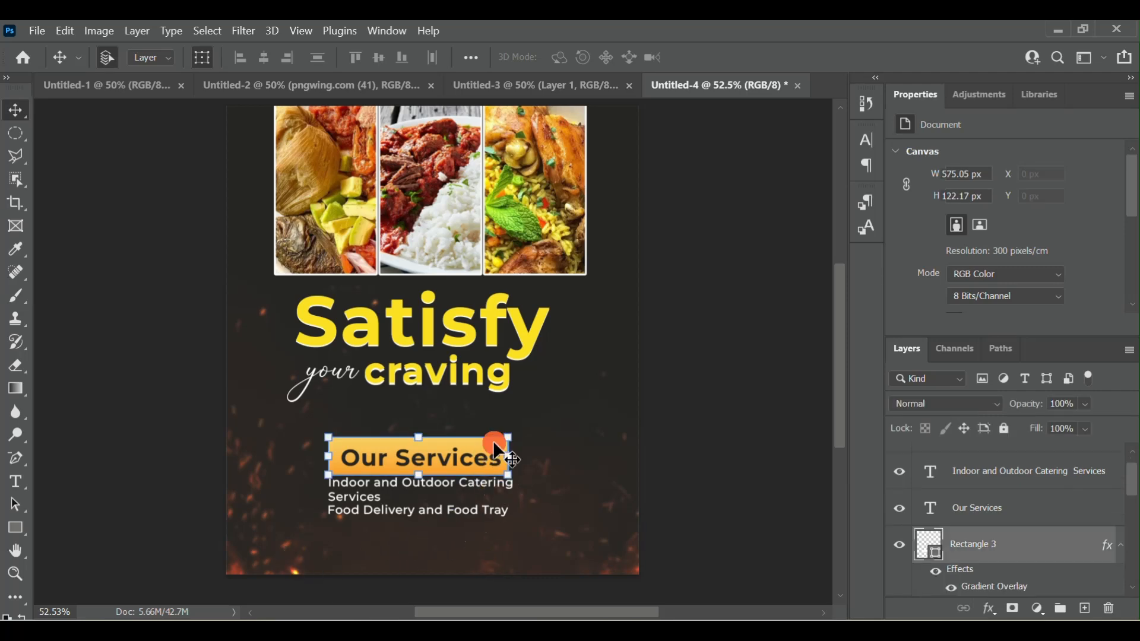
pyautogui.rightClick(1049, 560)
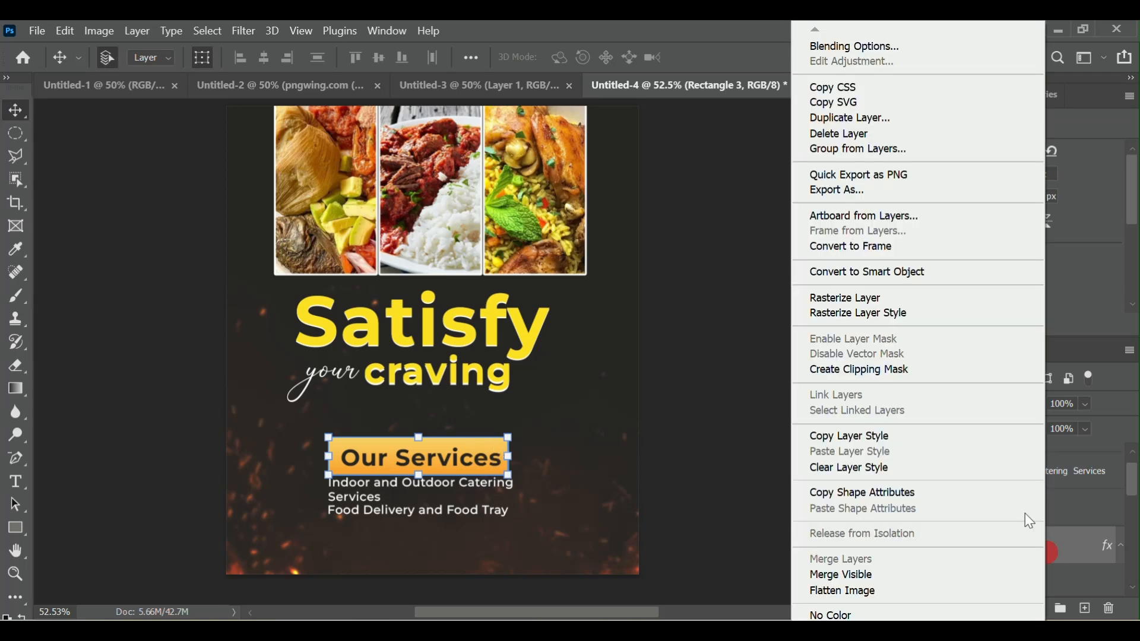
pyautogui.click(877, 117)
pyautogui.press('Return')
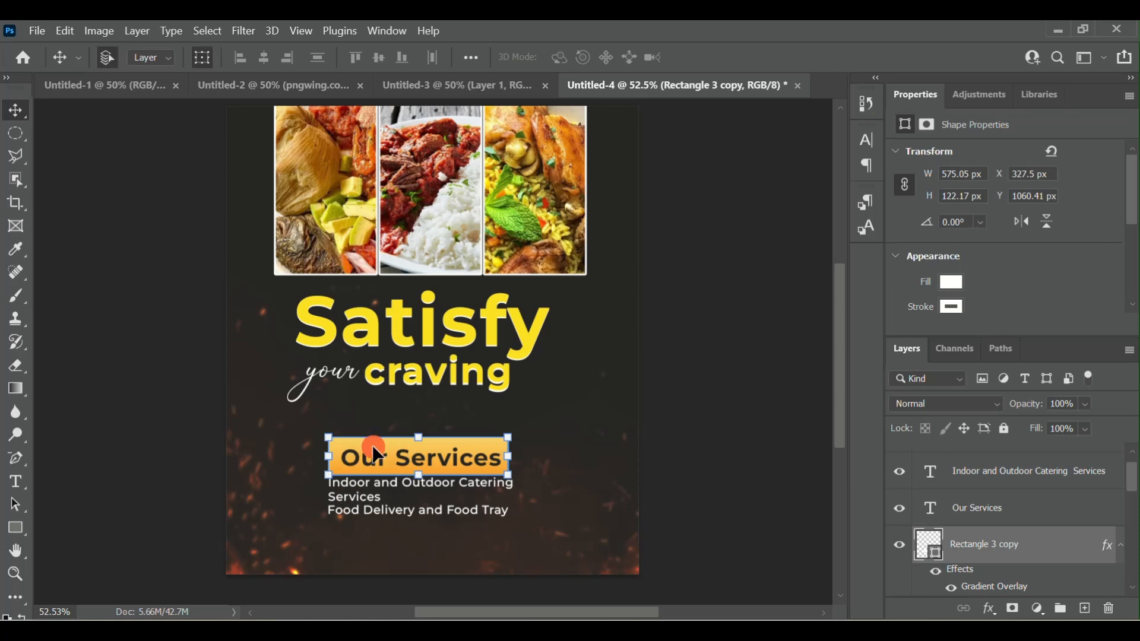
pyautogui.moveTo(373, 444); pyautogui.dragTo(312, 532)
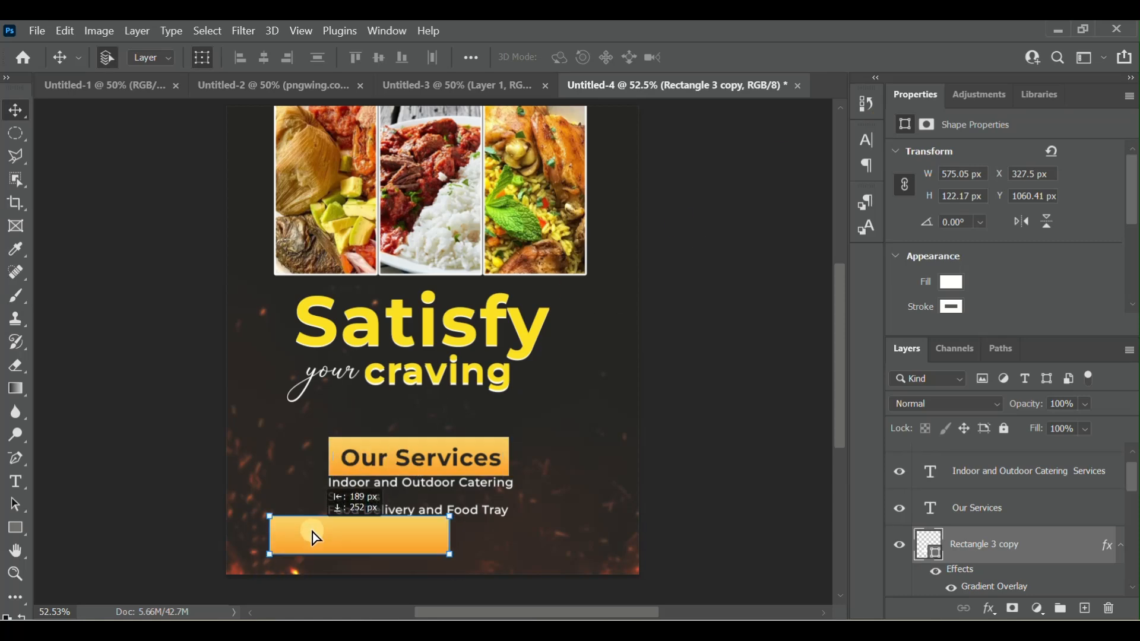
# - Resize the copied orange banner to about 1105 × 136 px and place it beneath the service texts at about X 101, Y 1313 px
pyautogui.moveTo(450, 536); pyautogui.dragTo(577, 529)
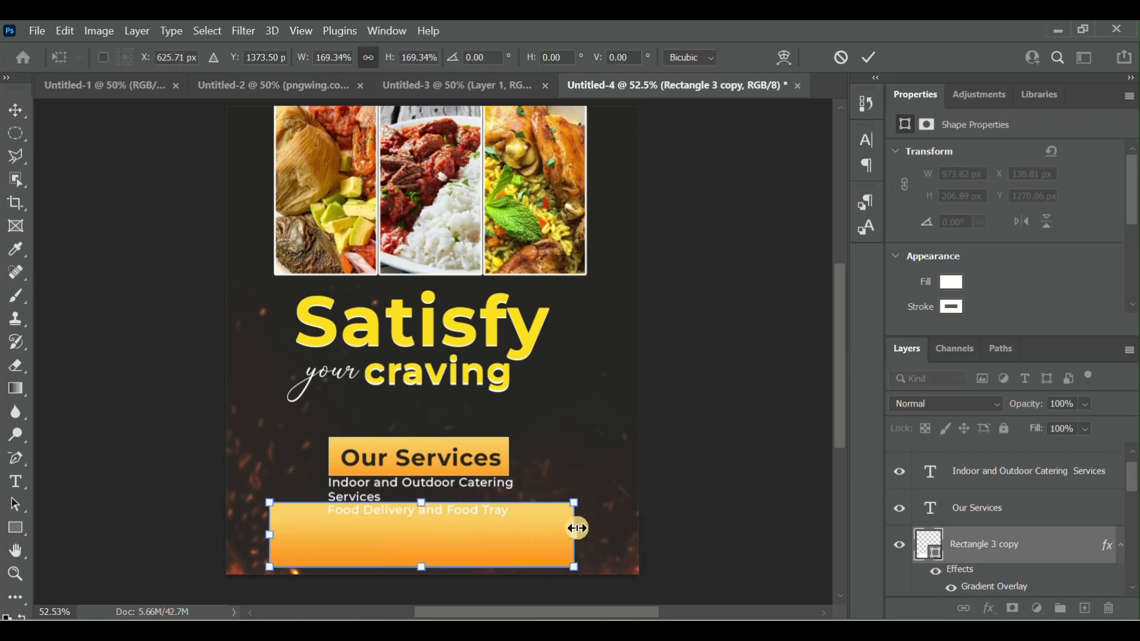
pyautogui.click(363, 59)
pyautogui.click(366, 58)
pyautogui.moveTo(573, 535)
pyautogui.mouseDown()
pyautogui.moveTo(690, 525)
pyautogui.moveTo(565, 531)
pyautogui.mouseUp()
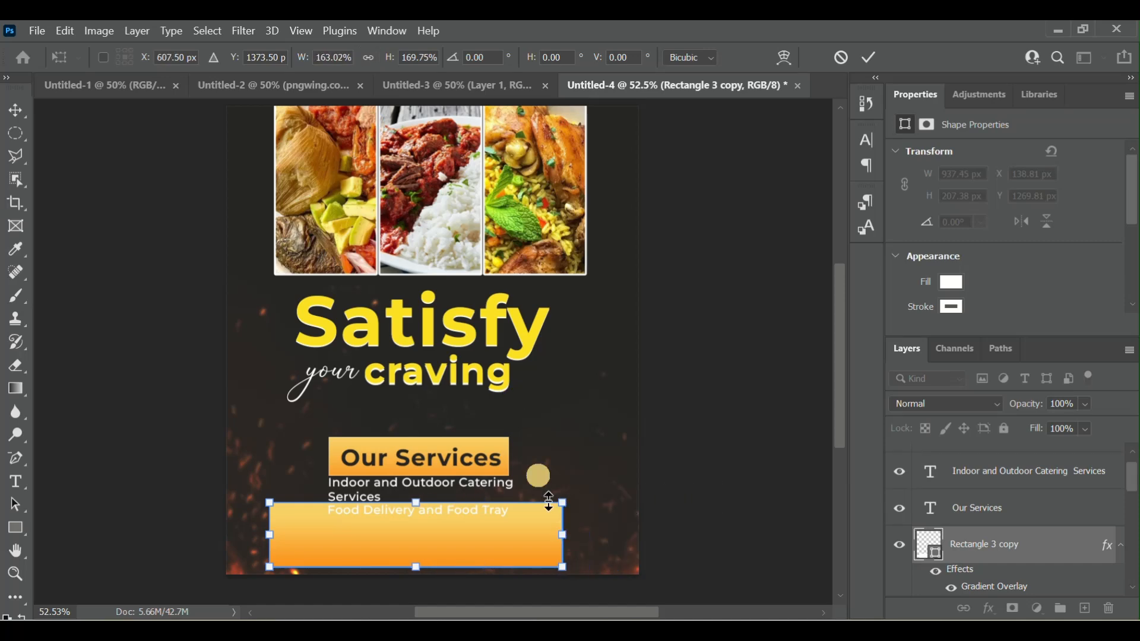
pyautogui.click(368, 58)
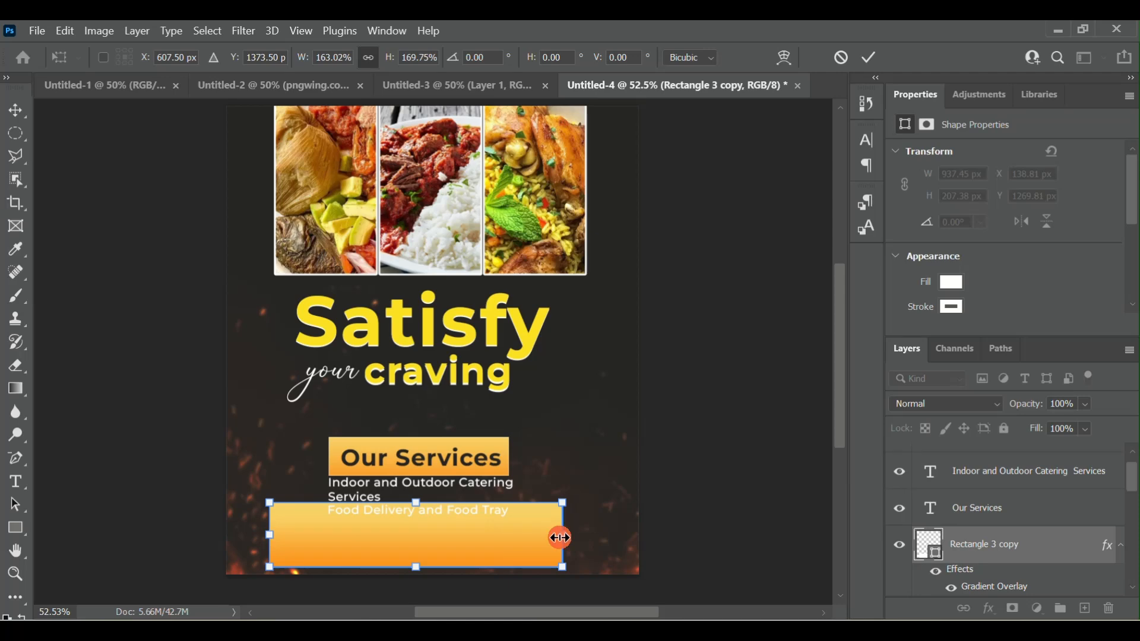
pyautogui.moveTo(560, 538); pyautogui.dragTo(611, 534)
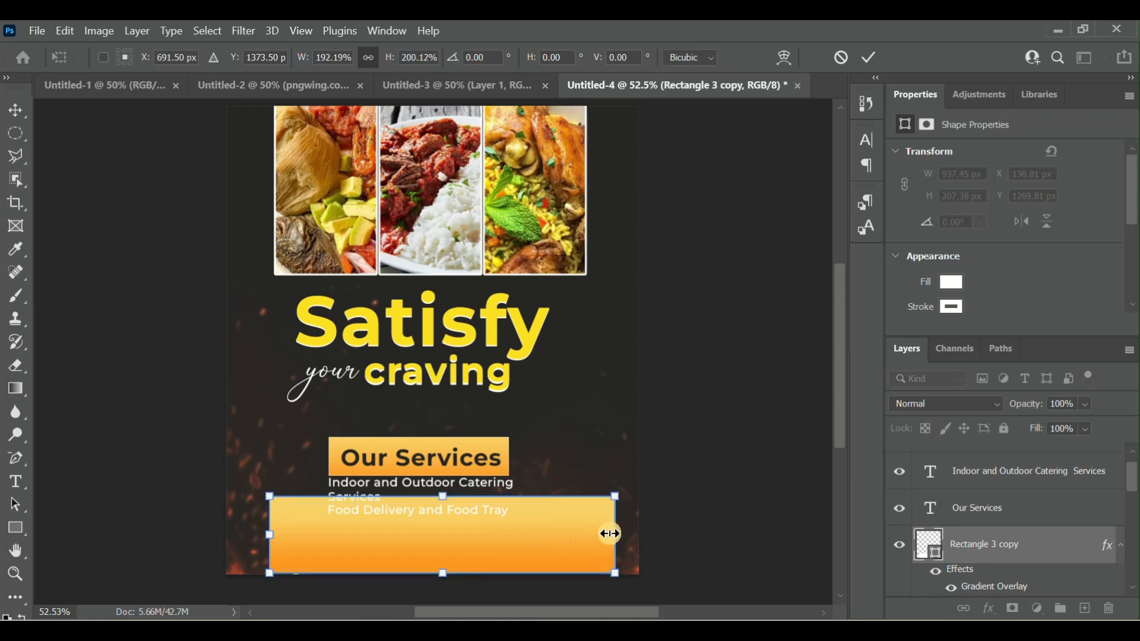
pyautogui.click(369, 58)
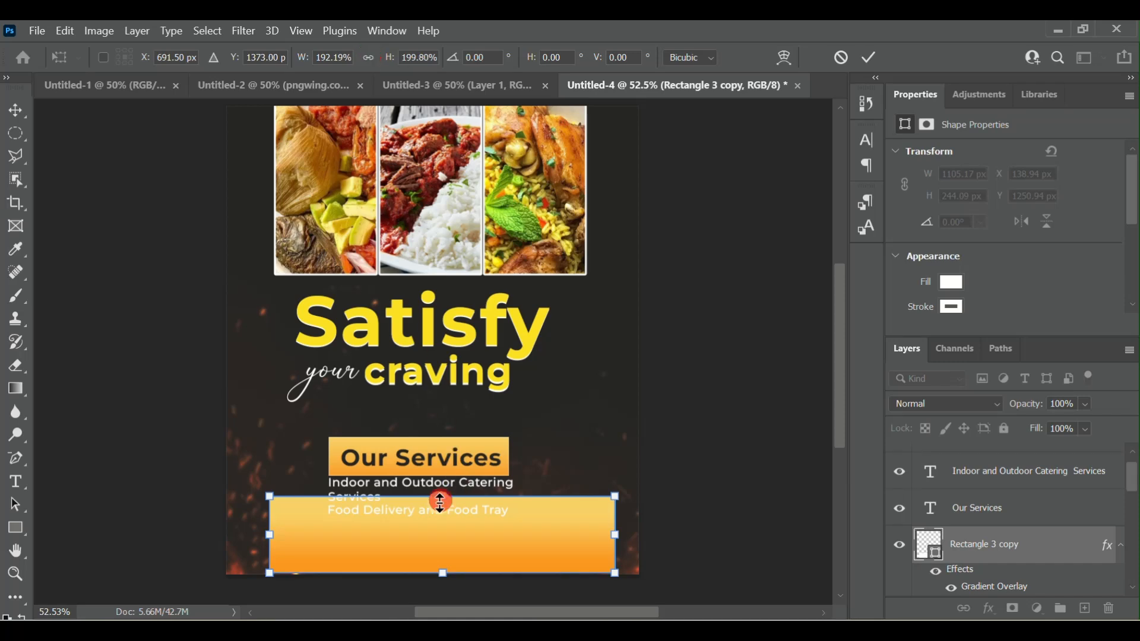
pyautogui.moveTo(441, 497); pyautogui.dragTo(442, 530)
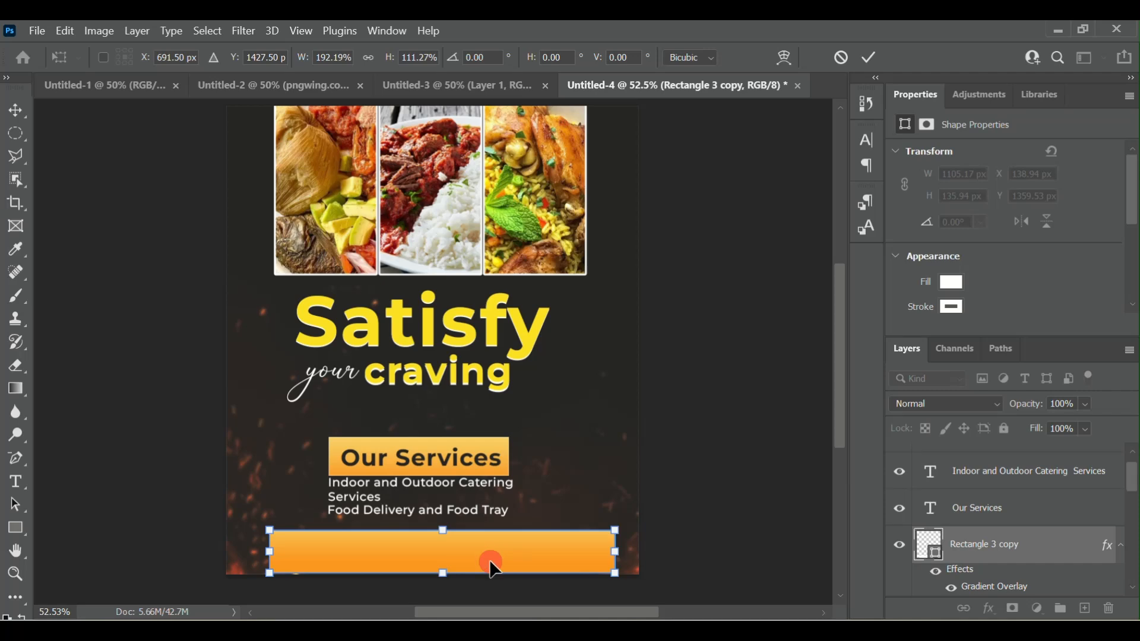
pyautogui.moveTo(489, 559)
pyautogui.mouseDown()
pyautogui.moveTo(467, 555)
pyautogui.moveTo(481, 555)
pyautogui.mouseUp()
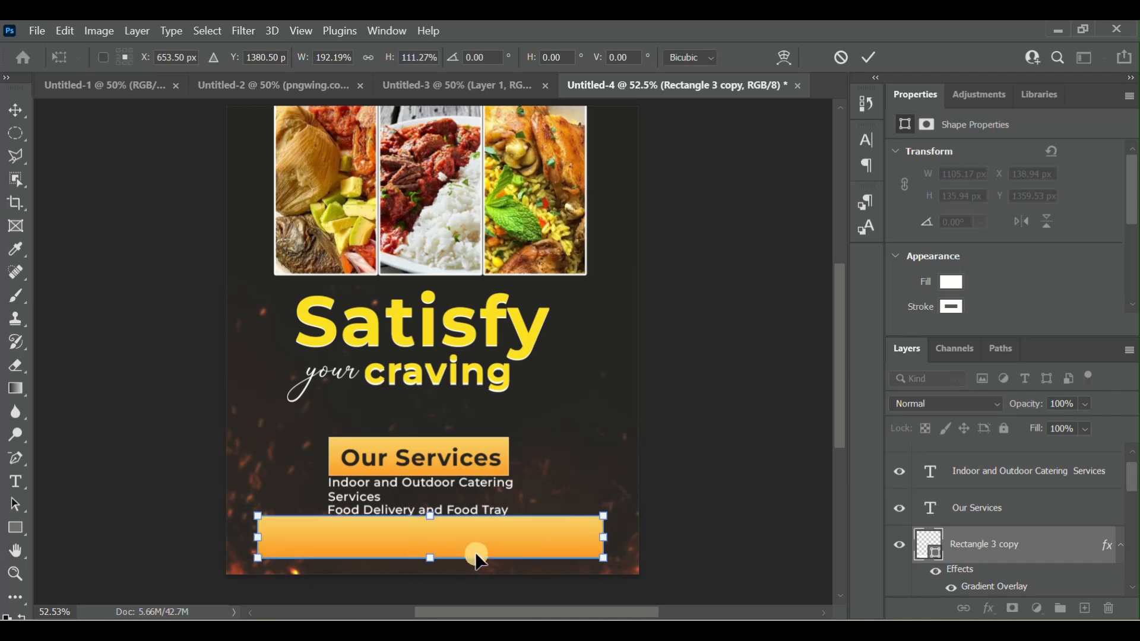
pyautogui.click(870, 62)
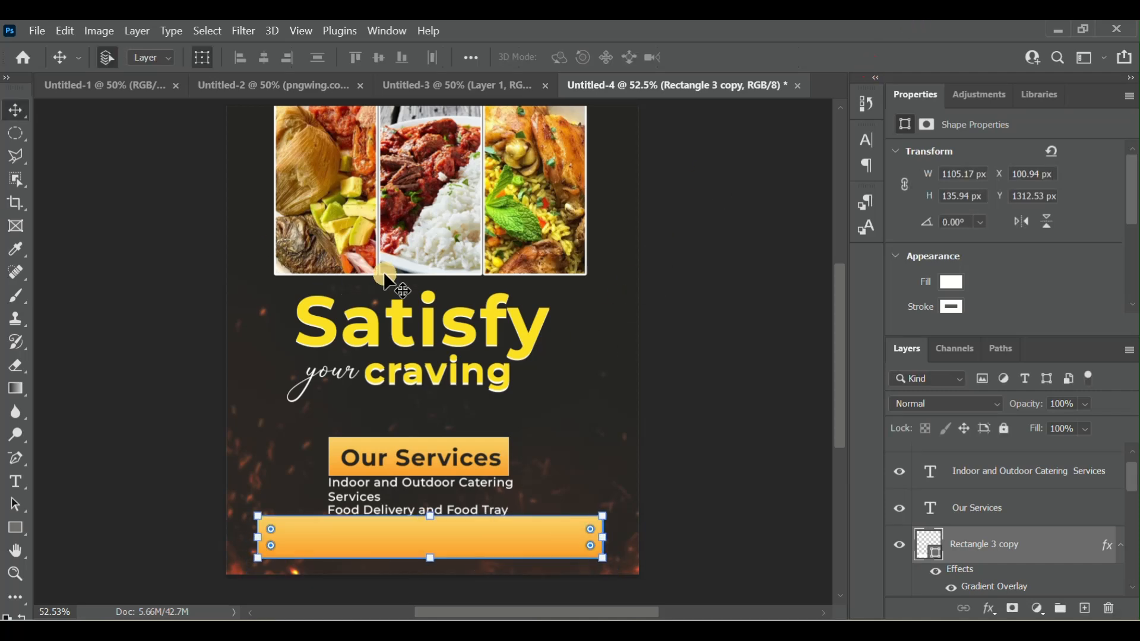
# - Nudge the bottom banner down and right to about X 115, Y 1338 px
pyautogui.press('Down')
pyautogui.press('Down')
pyautogui.press('Down')
pyautogui.press('Down')
pyautogui.press('Down')
pyautogui.press('Down')
pyautogui.press('Down')
pyautogui.press('Down')
pyautogui.press('Down')
pyautogui.press('Down')
pyautogui.press('Down')
pyautogui.press('Down')
pyautogui.press('Down')
pyautogui.press('Down')
pyautogui.press('Down')
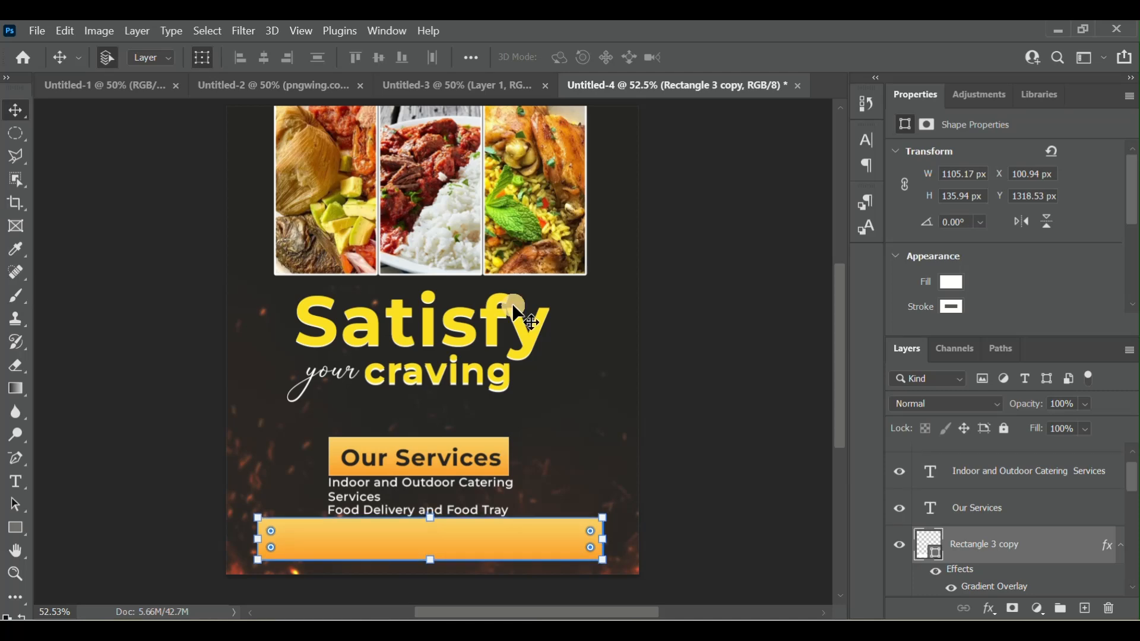
pyautogui.press('Down')
pyautogui.press('Down')
pyautogui.press('Down')
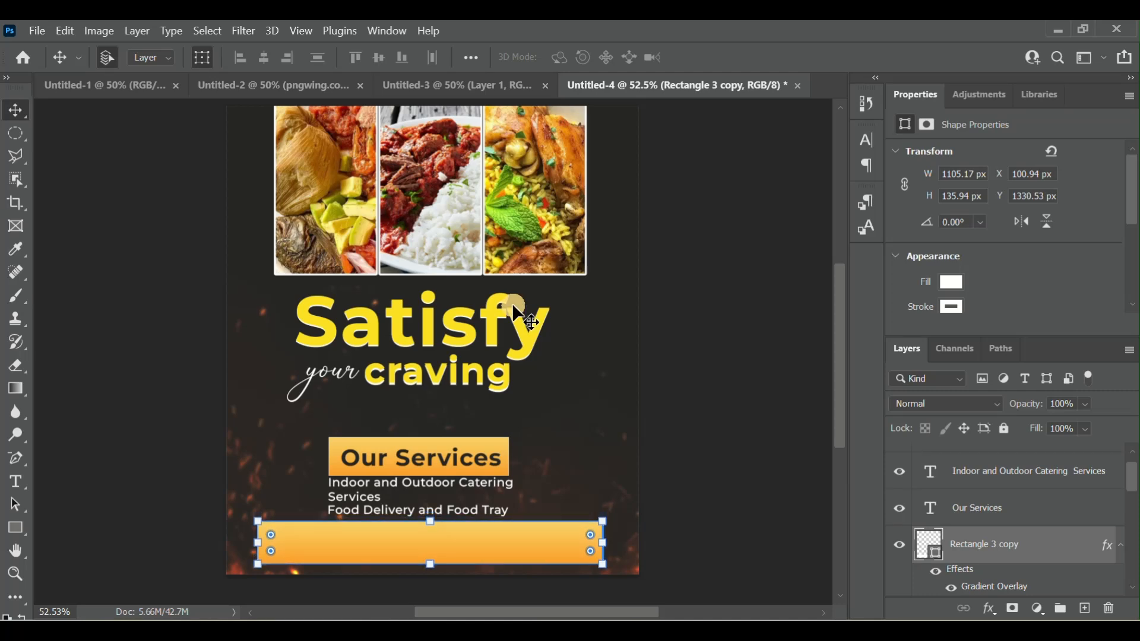
pyautogui.press('Down')
pyautogui.press('Down')
pyautogui.press('Down')
pyautogui.press('Down')
pyautogui.press('Right')
pyautogui.press('Right')
pyautogui.press('Right')
pyautogui.press('Right')
pyautogui.press('Down')
pyautogui.press('Down')
pyautogui.press('Down')
pyautogui.press('Down')
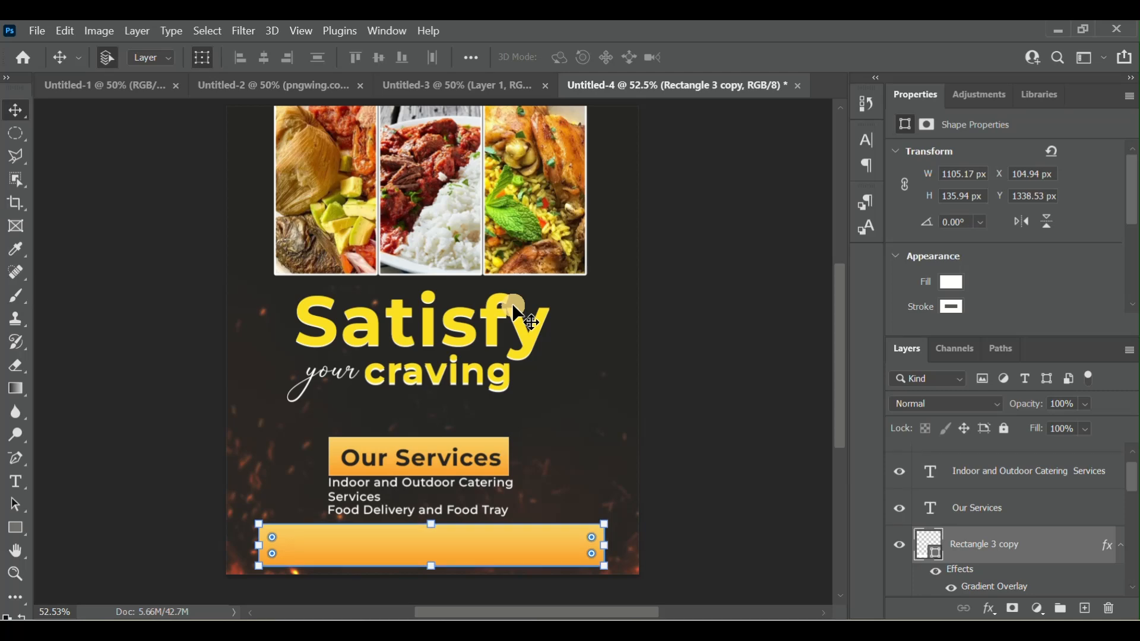
pyautogui.press('Right')
pyautogui.press('Right')
pyautogui.press('Right')
pyautogui.press('Right')
pyautogui.press('Right')
pyautogui.press('Right')
pyautogui.press('Right')
pyautogui.press('Right')
pyautogui.press('Right')
pyautogui.press('Right')
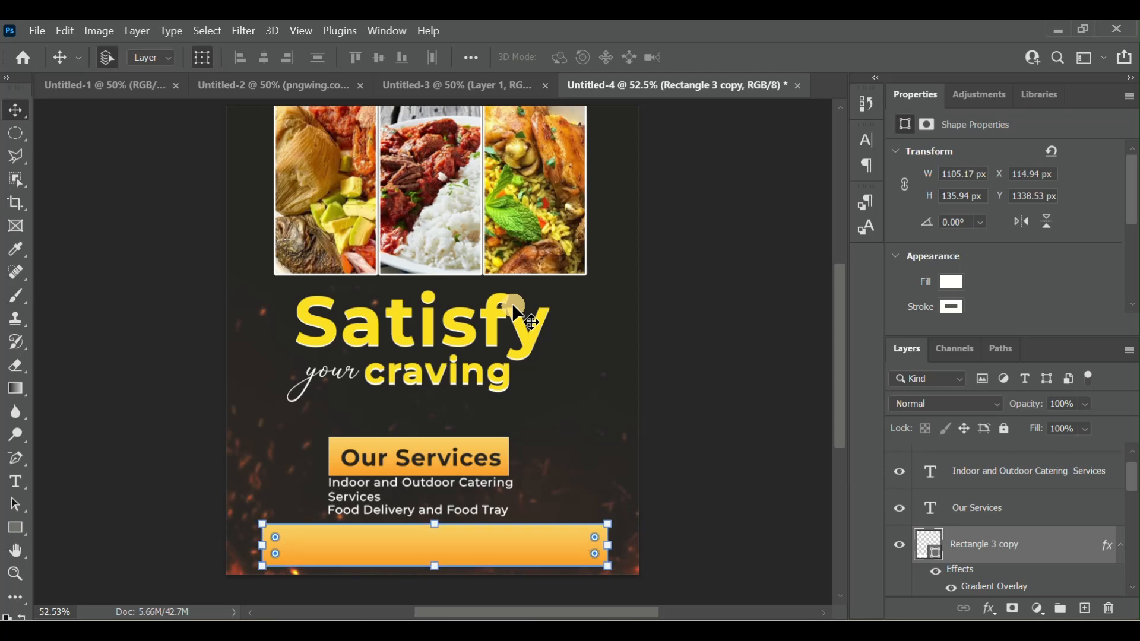
pyautogui.press('Up')
pyautogui.press('Down')
# - Change the light stop of the bottom banner's gradient overlay to bright yellow #ffcd04, apply it and deselect the banner
pyautogui.click(993, 590)
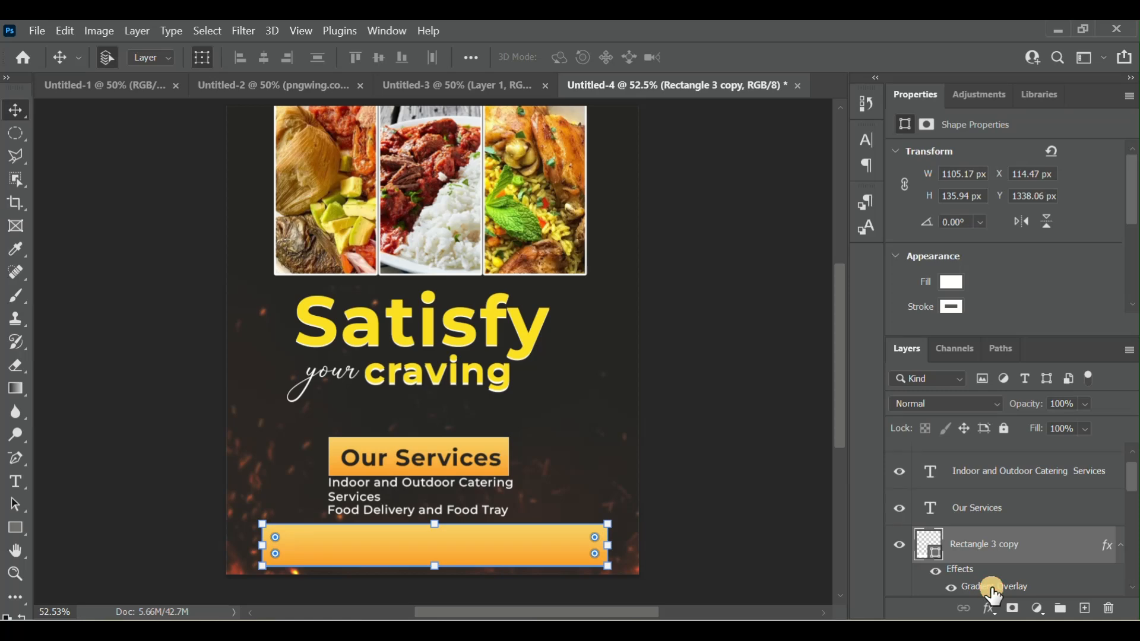
pyautogui.doubleClick(993, 594)
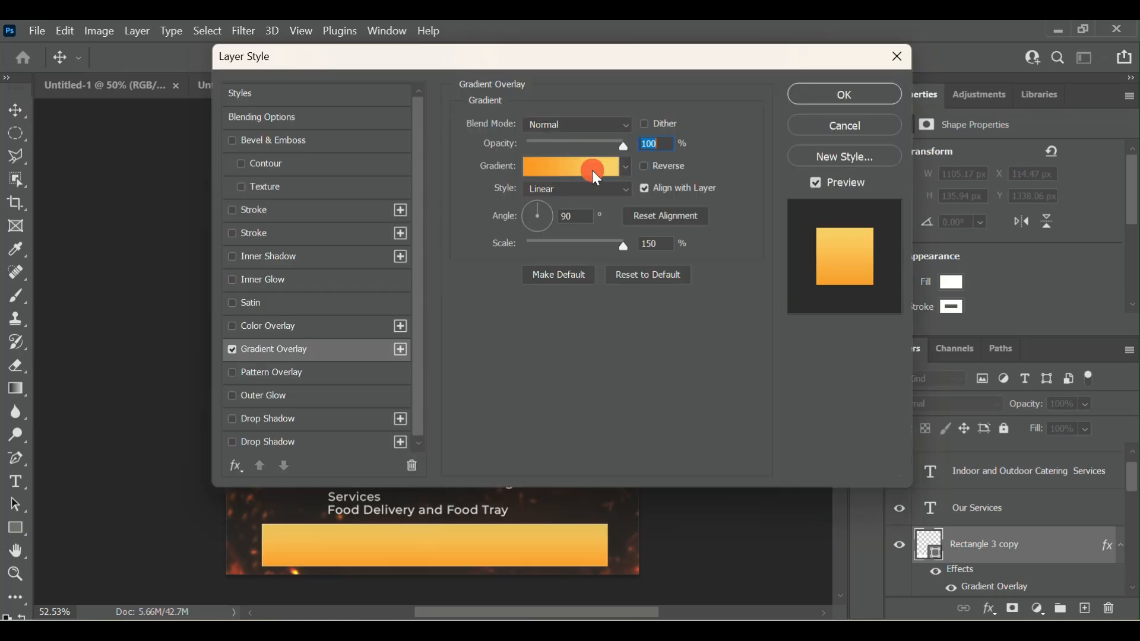
pyautogui.click(593, 170)
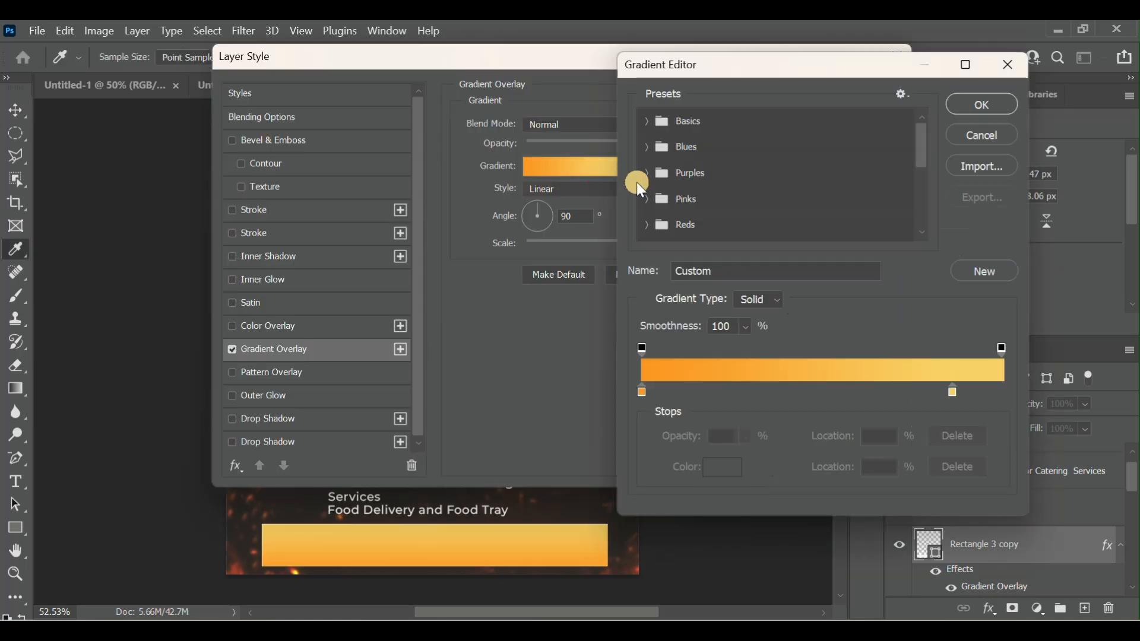
pyautogui.click(954, 393)
pyautogui.click(727, 469)
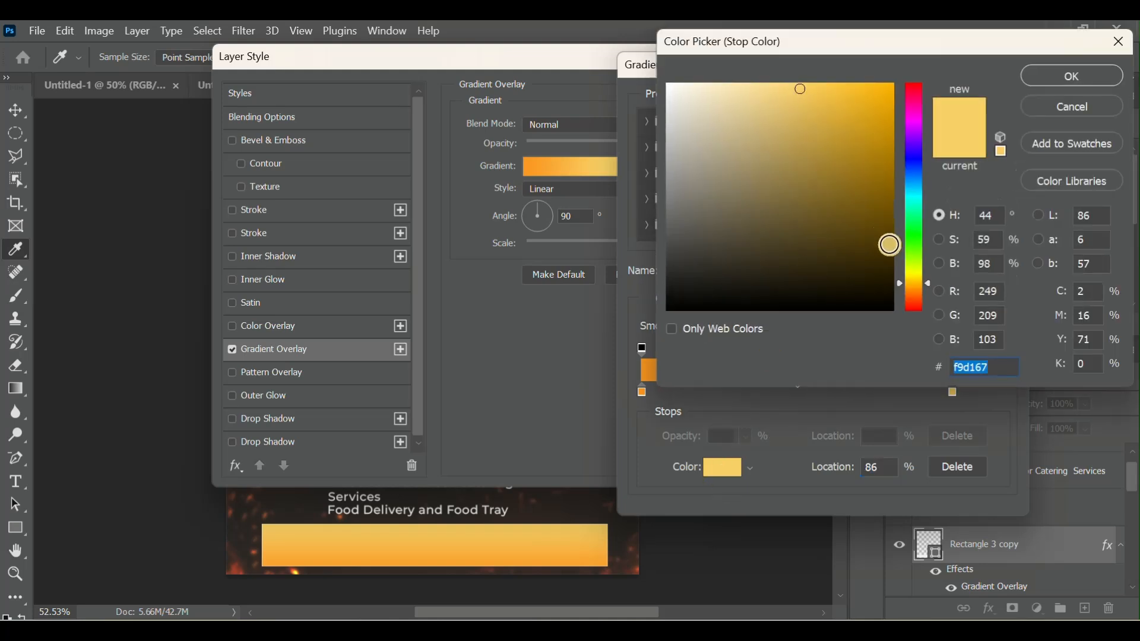
pyautogui.click(917, 280)
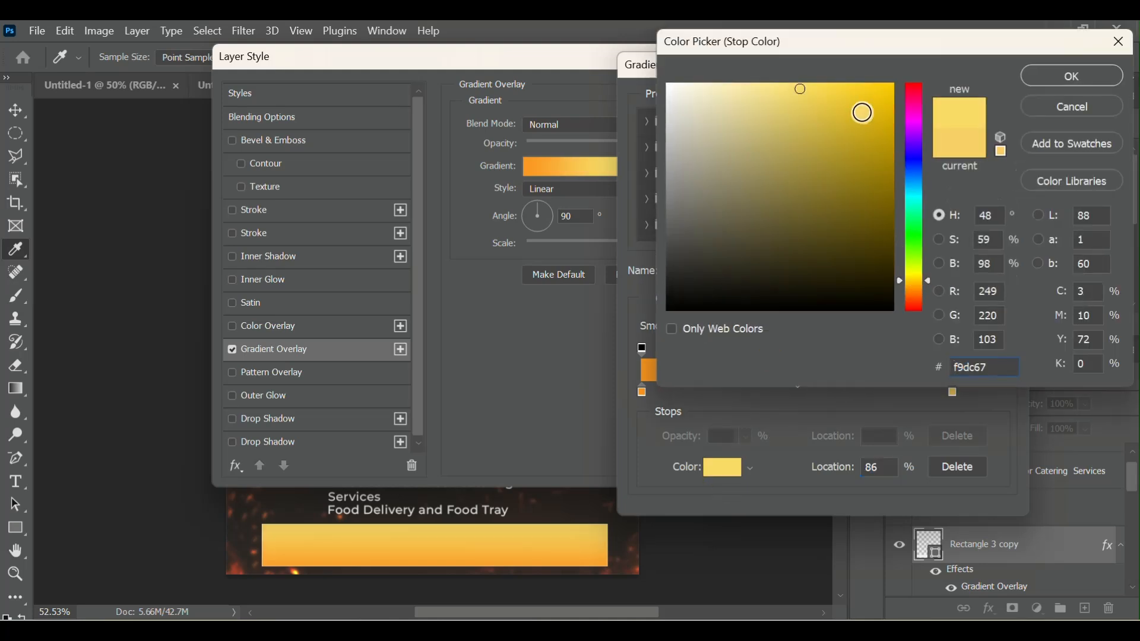
pyautogui.click(860, 107)
pyautogui.moveTo(861, 107)
pyautogui.mouseDown()
pyautogui.moveTo(832, 101)
pyautogui.moveTo(875, 97)
pyautogui.moveTo(891, 74)
pyautogui.mouseUp()
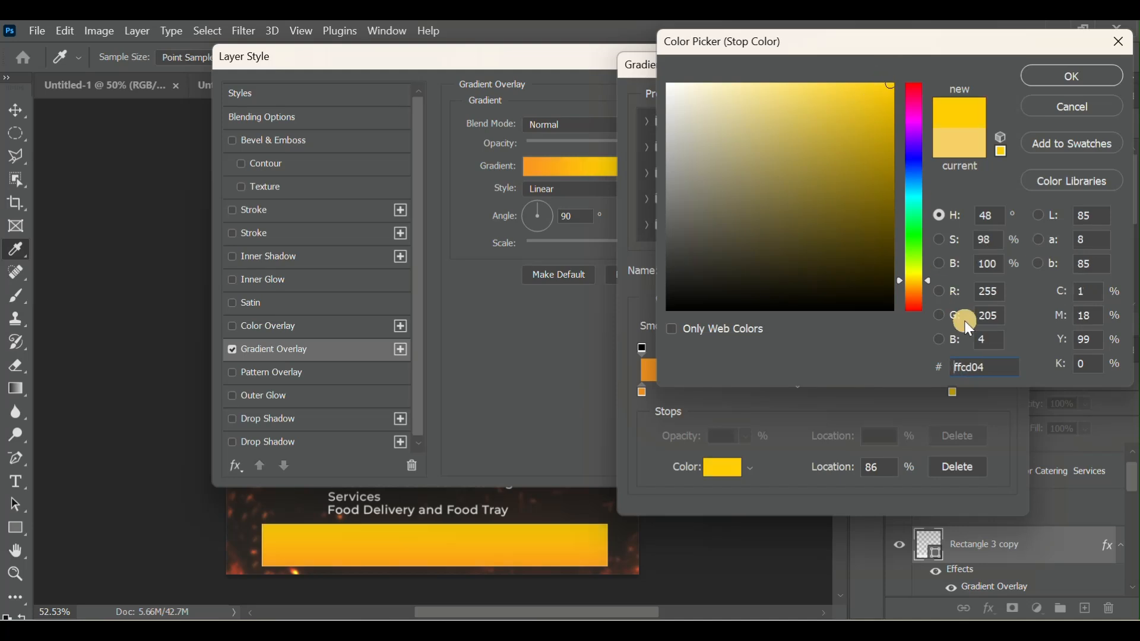
pyautogui.click(1064, 77)
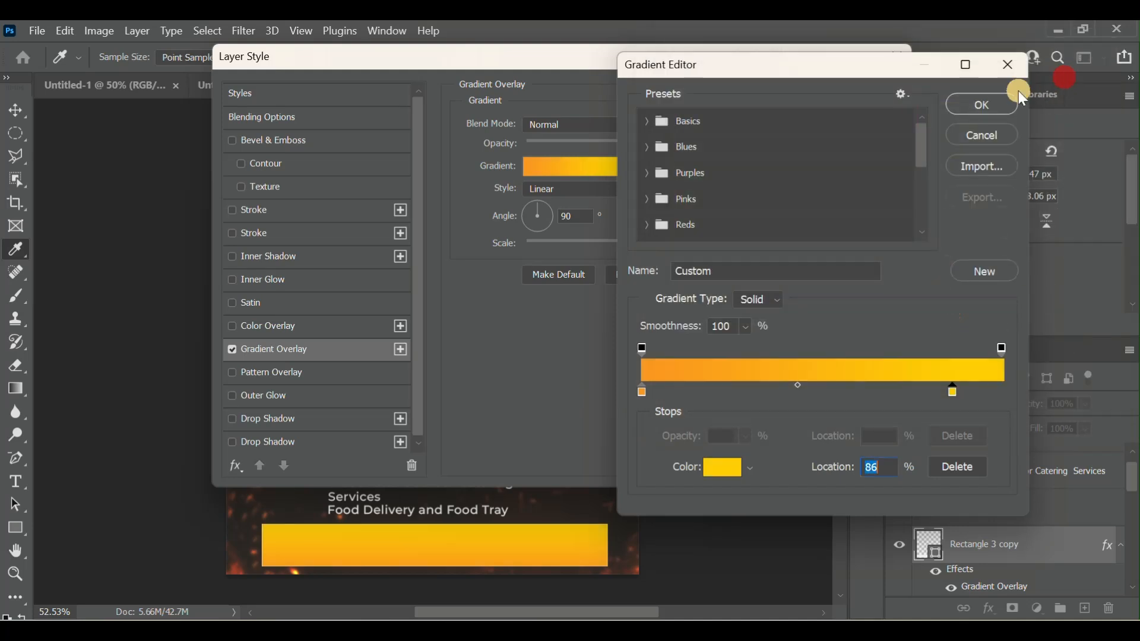
pyautogui.click(973, 103)
pyautogui.click(879, 101)
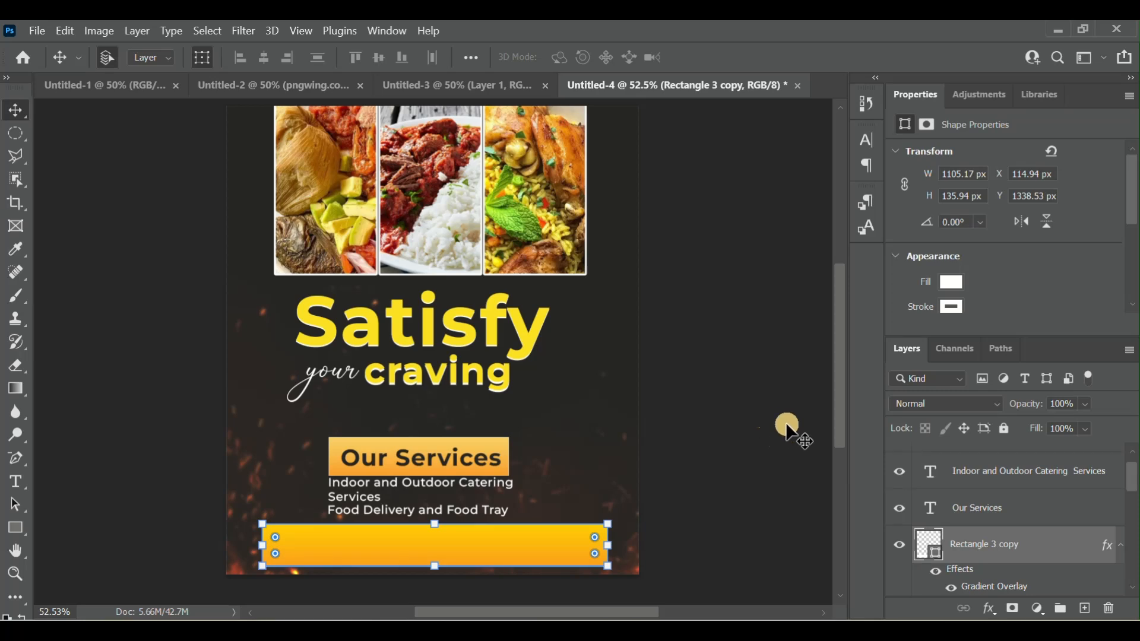
pyautogui.click(753, 502)
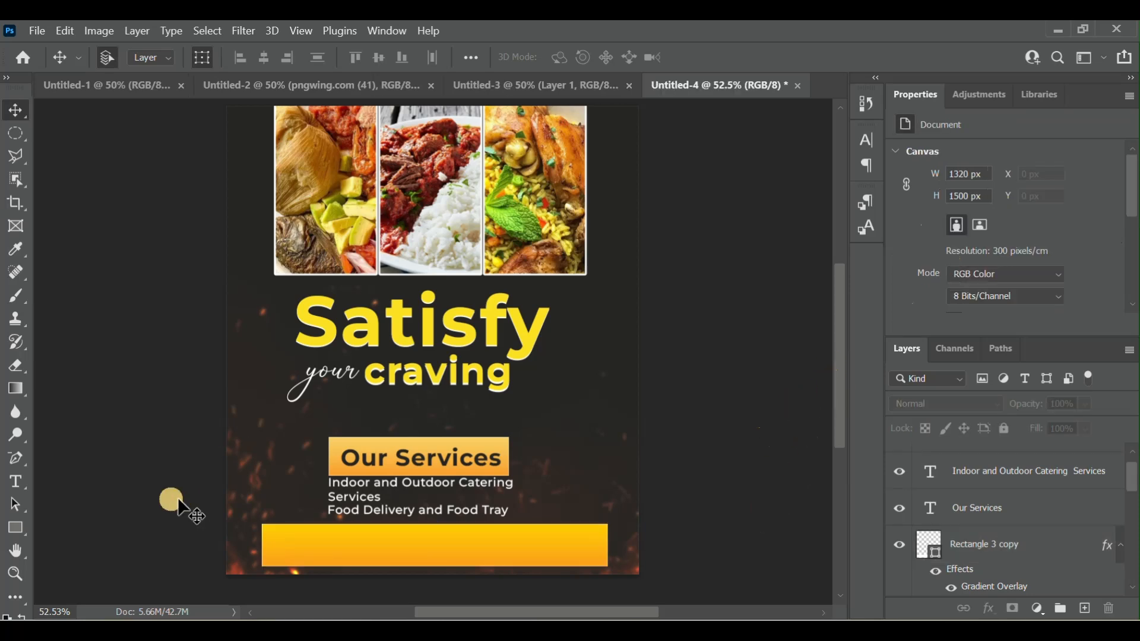
# - Add the text "Ablekuma Agape Top" and place it inside the bottom banner at about X 136, Y 1356 px
pyautogui.click(15, 482)
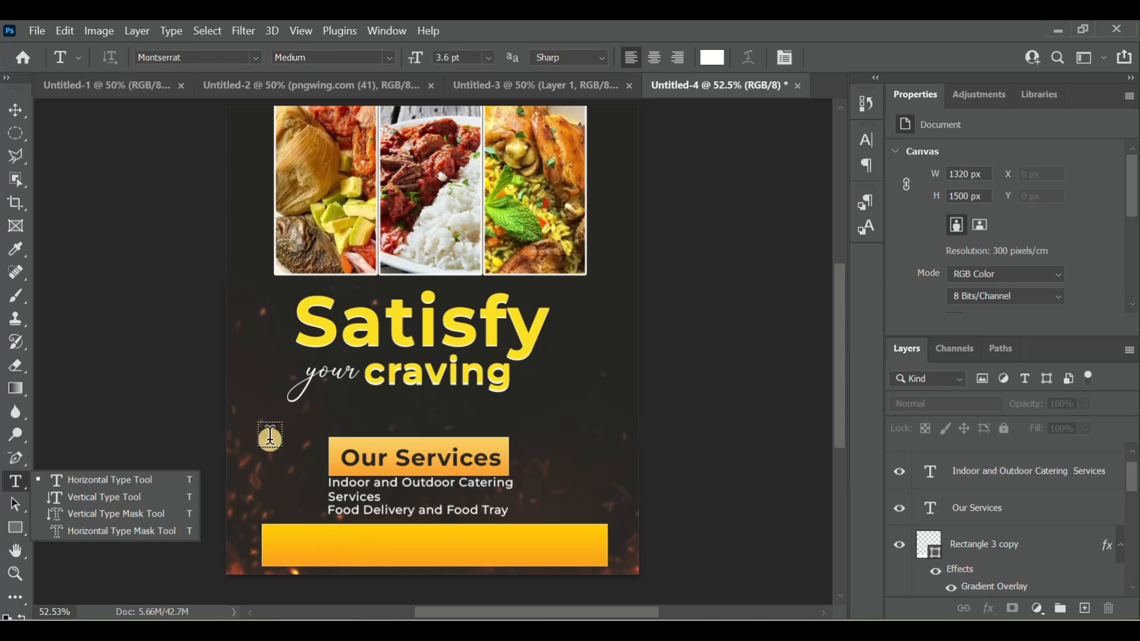
pyautogui.click(271, 437)
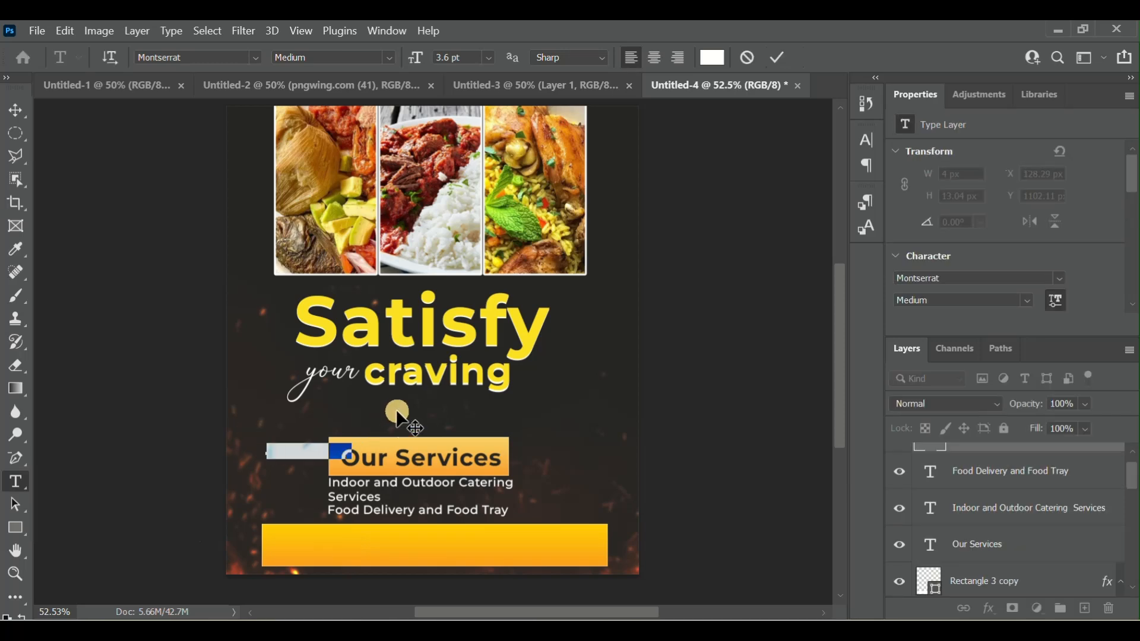
pyautogui.write('A')
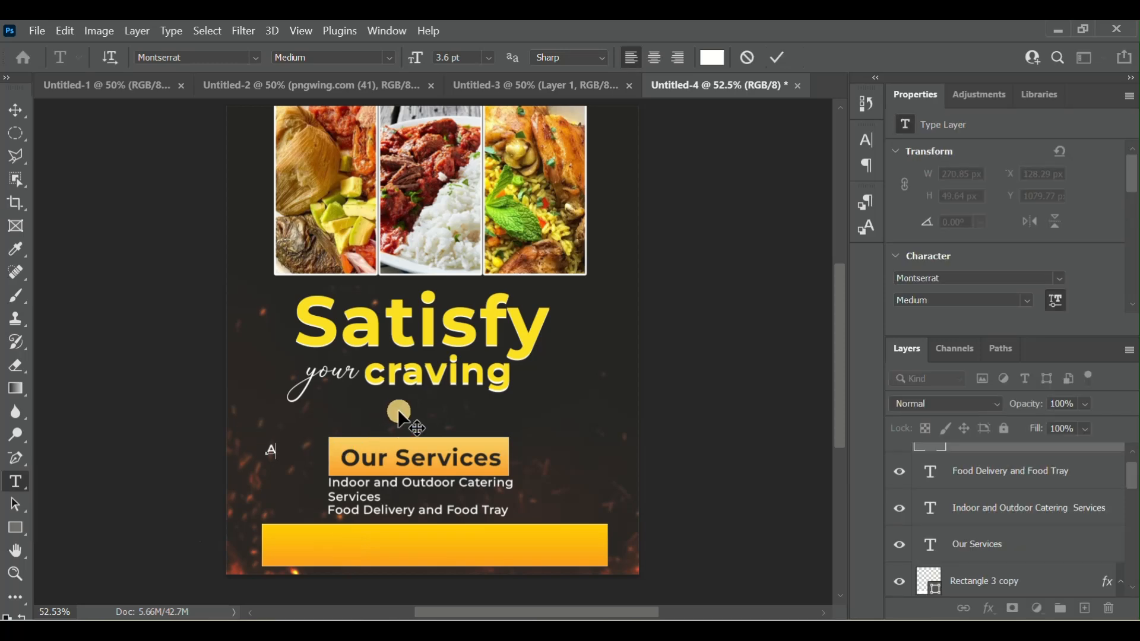
pyautogui.write('blekum')
pyautogui.write('TOP')
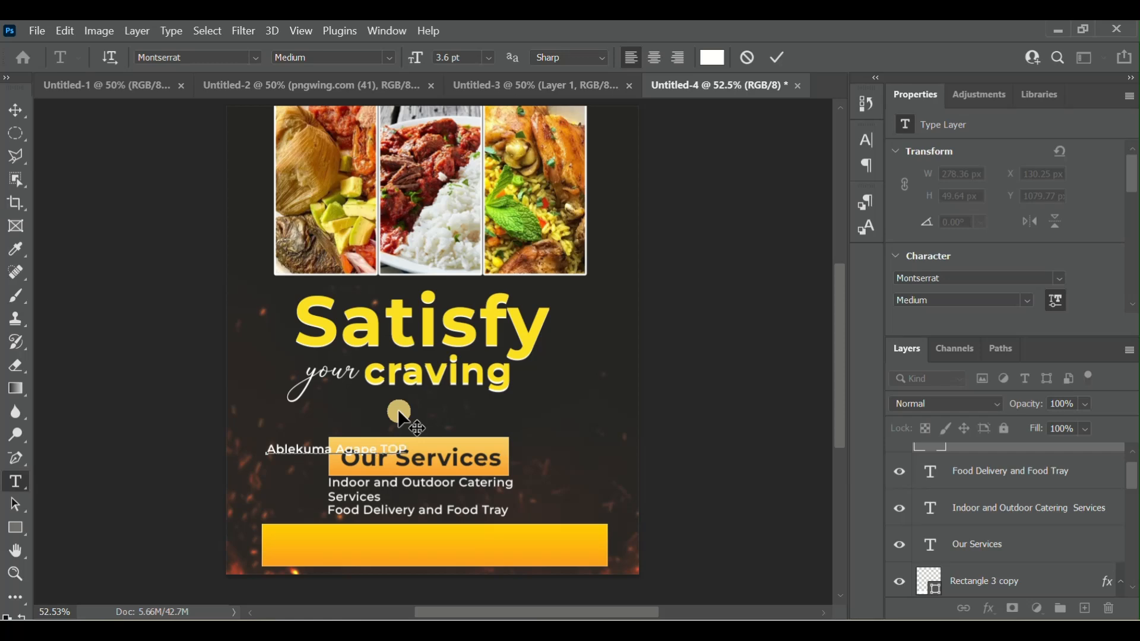
pyautogui.press('BackSpace')
pyautogui.press('BackSpace')
pyautogui.write('op')
pyautogui.moveTo(356, 469); pyautogui.dragTo(358, 556)
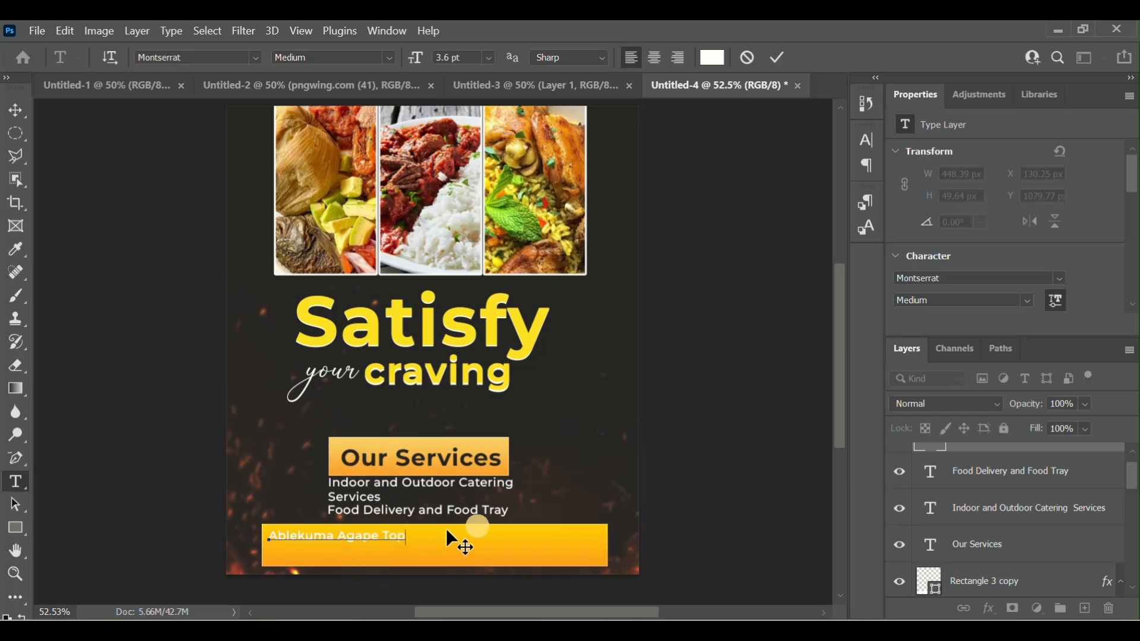
# - Color the "Ablekuma Agape Top" text black (#000000) and set its font style to Bold
pyautogui.scroll(1, 989, 535)
pyautogui.click(933, 466)
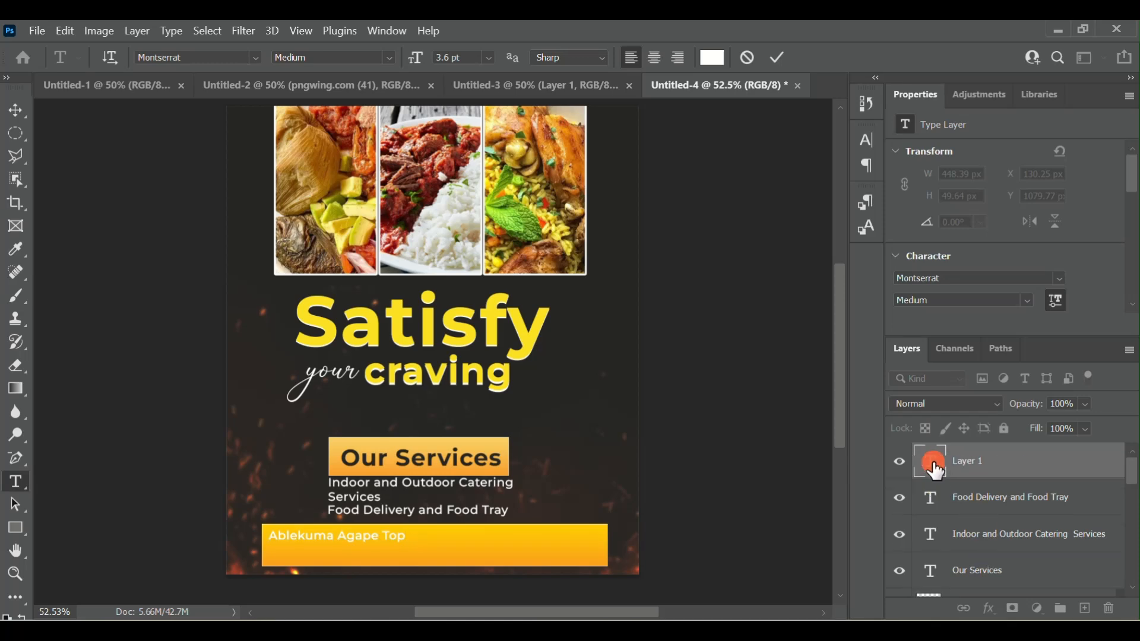
pyautogui.doubleClick(934, 466)
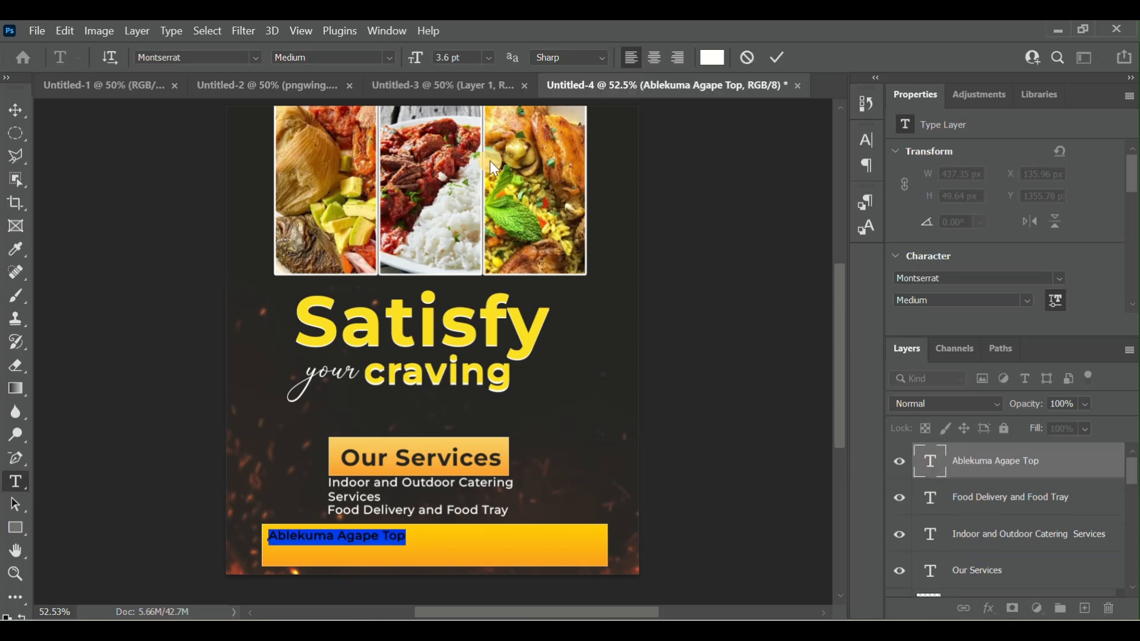
pyautogui.click(715, 60)
pyautogui.moveTo(711, 194); pyautogui.dragTo(809, 318)
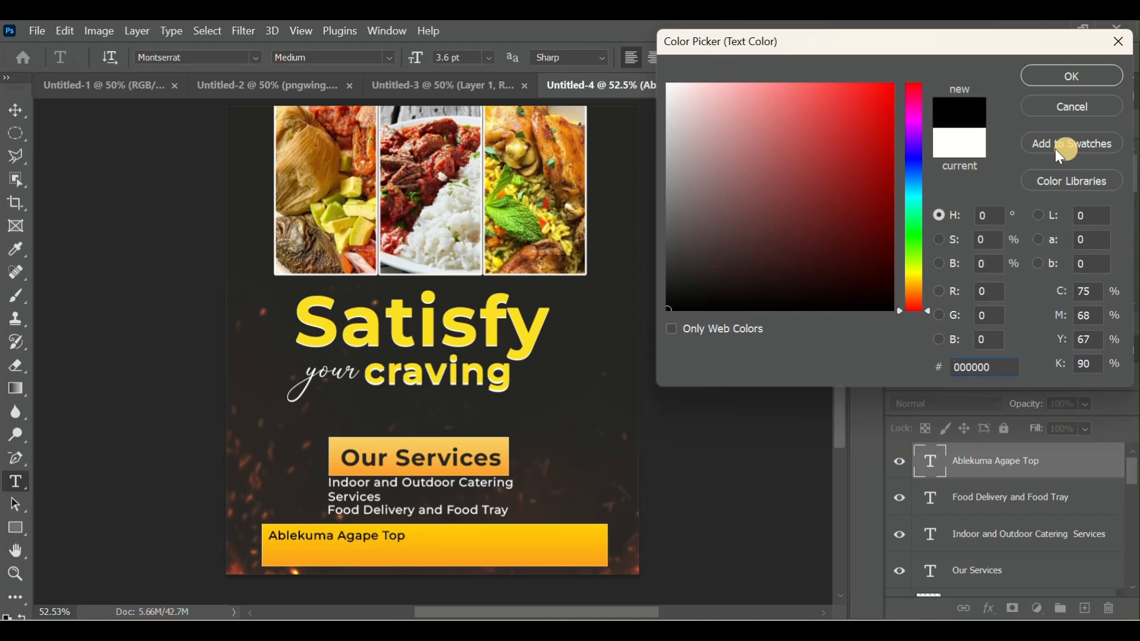
pyautogui.click(1087, 76)
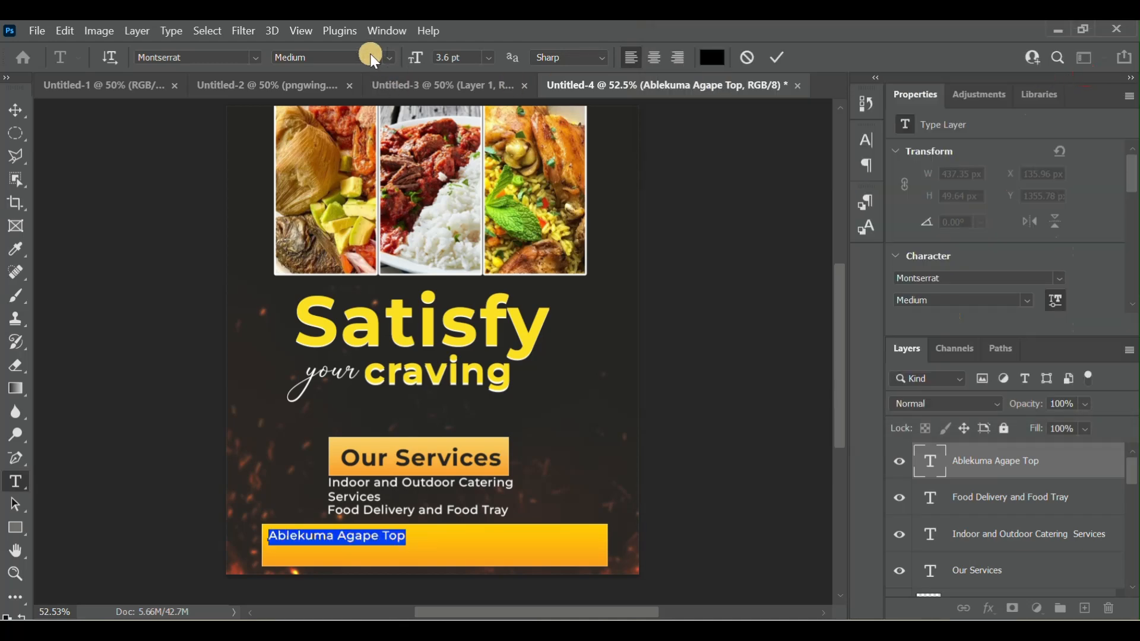
pyautogui.click(389, 57)
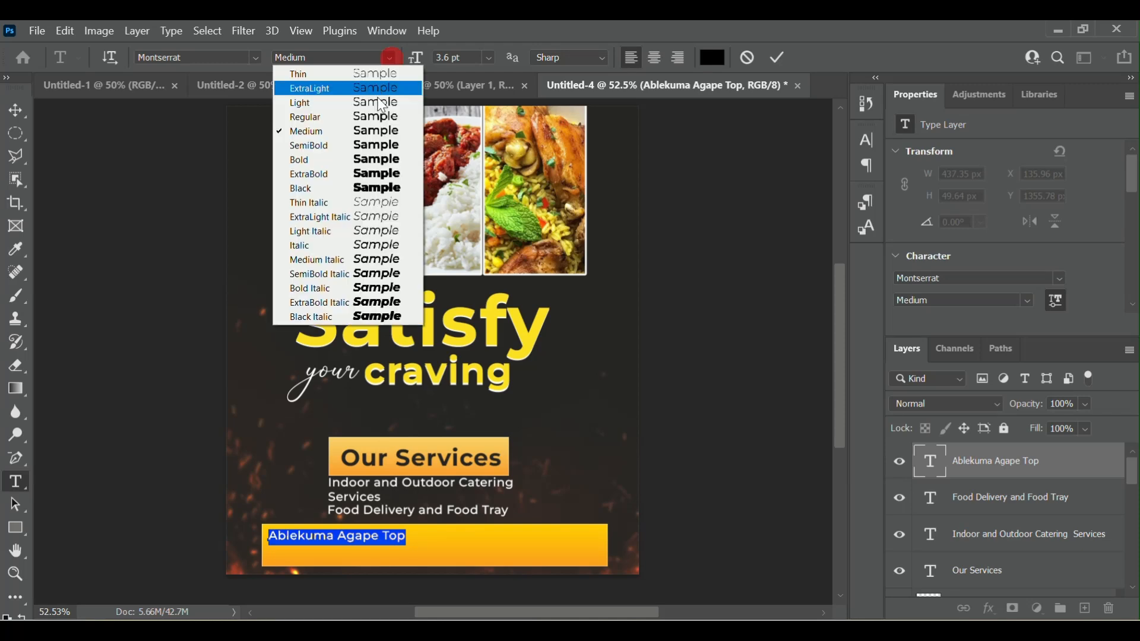
pyautogui.click(336, 162)
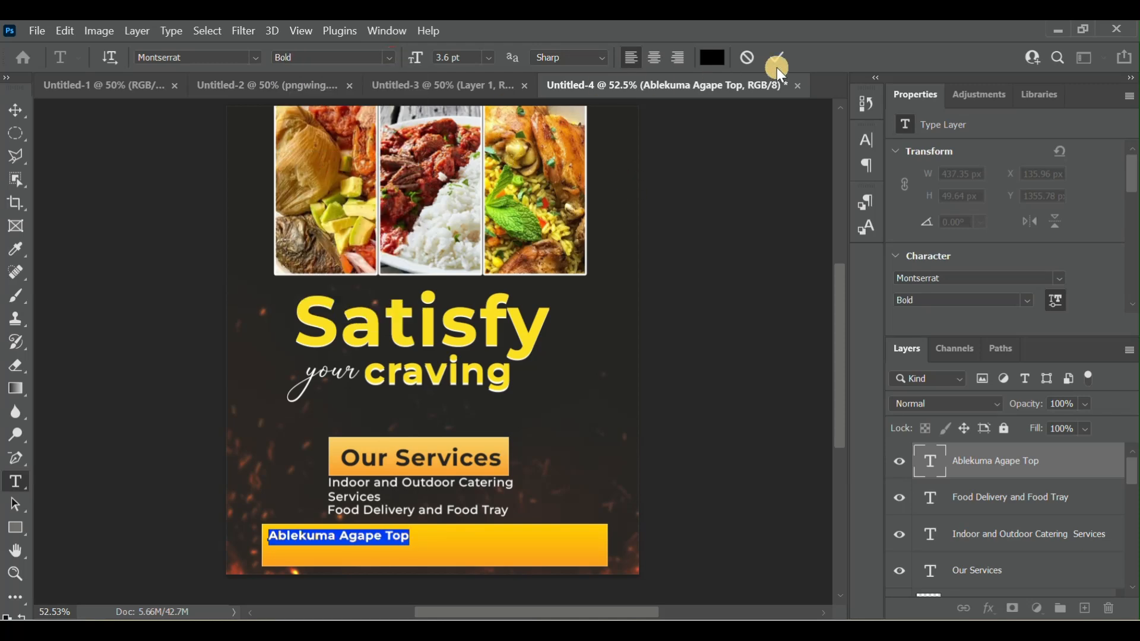
pyautogui.click(780, 52)
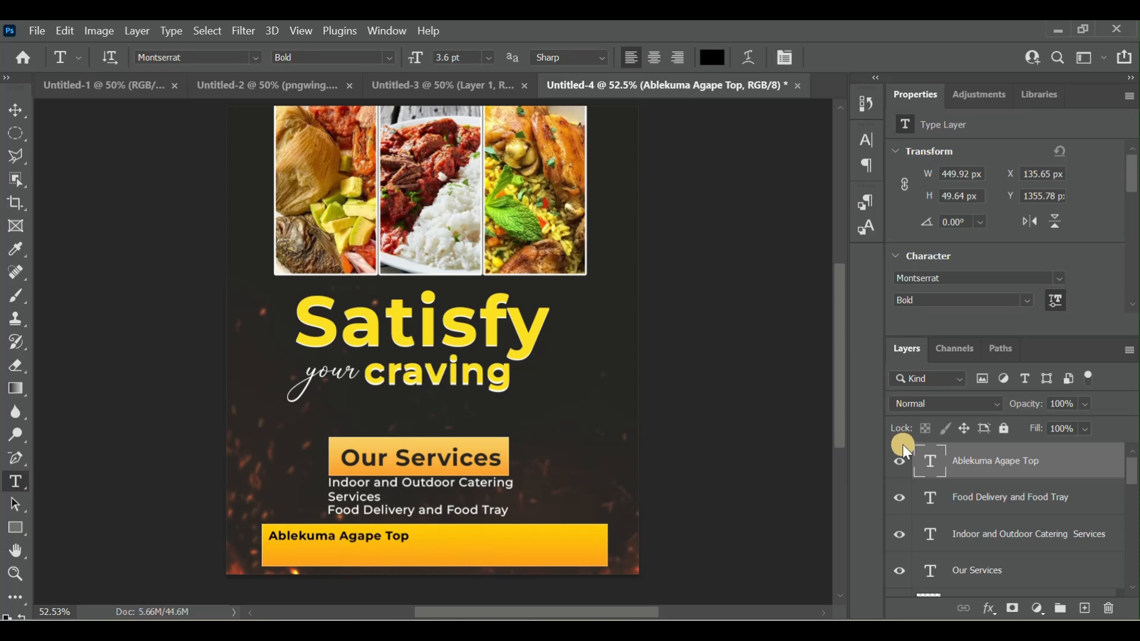
# - Duplicate the "Ablekuma Agape Top" text layer within the same document, keeping the suggested layer name
pyautogui.rightClick(998, 466)
pyautogui.click(837, 112)
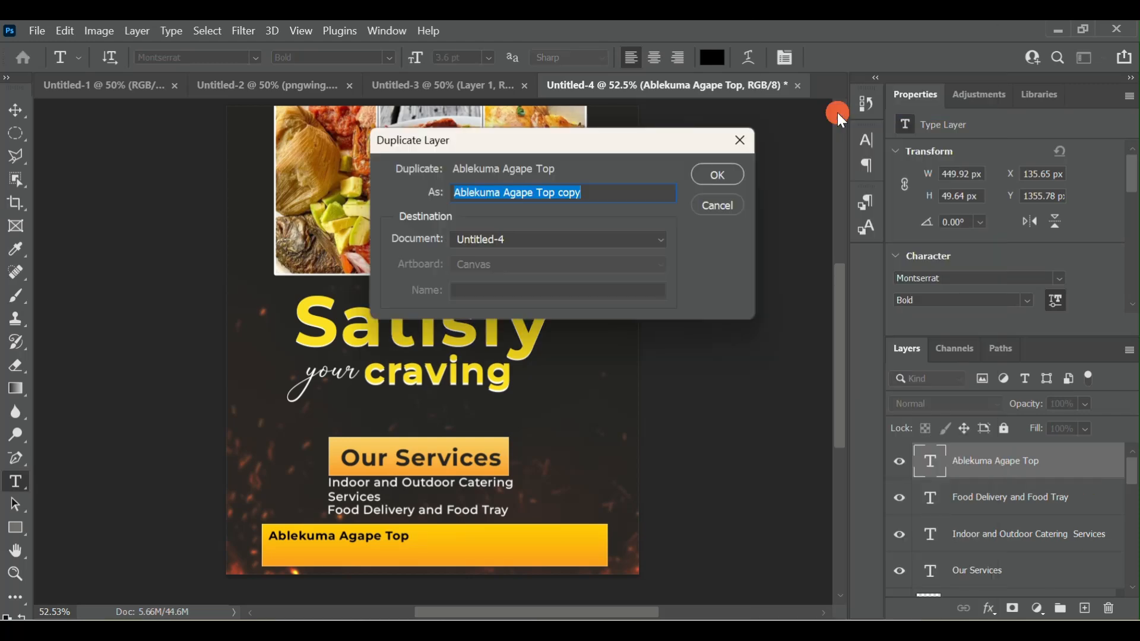
pyautogui.click(718, 176)
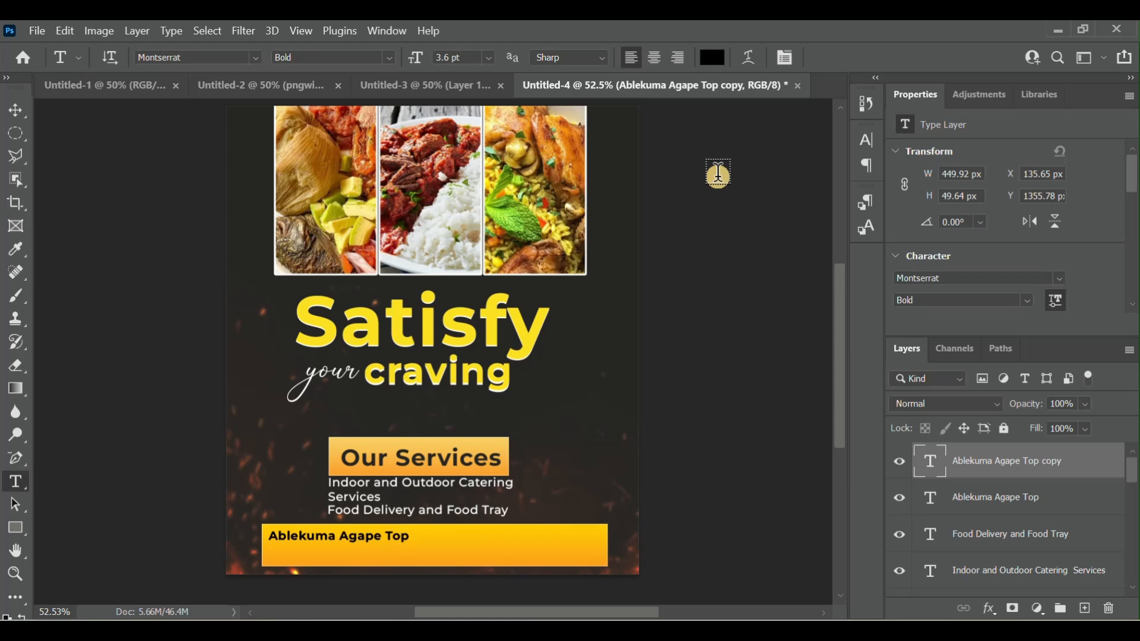
# - Move the duplicated text directly below the original, to about X 134, Y 1405 px, and change its wording to "Near Assemblies of God Church"
pyautogui.click(364, 538)
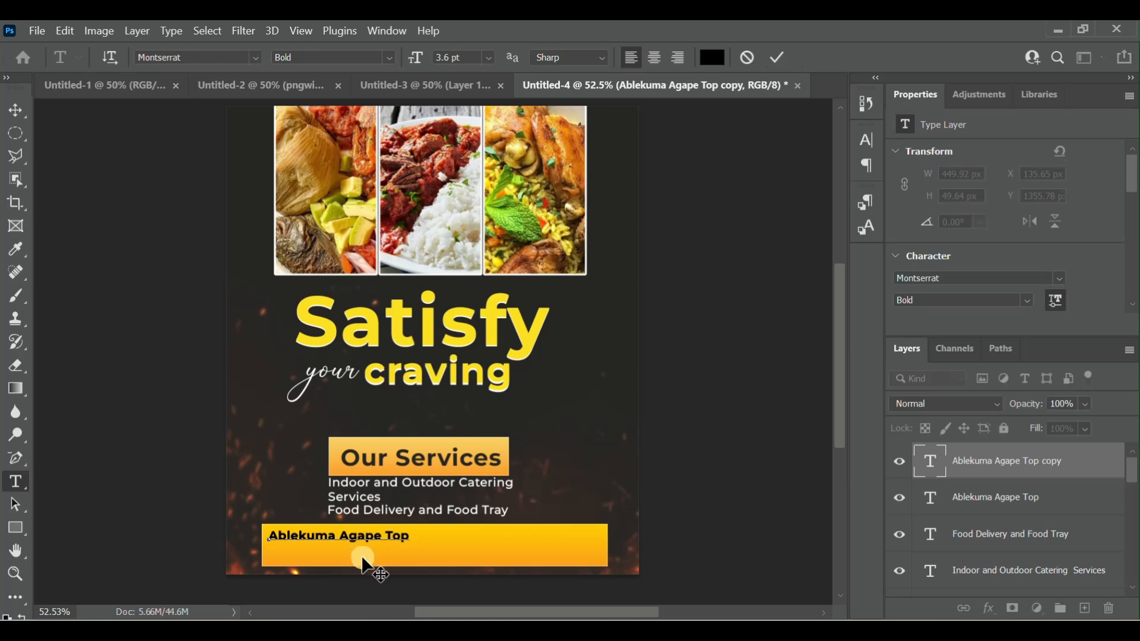
pyautogui.moveTo(366, 560); pyautogui.dragTo(261, 563)
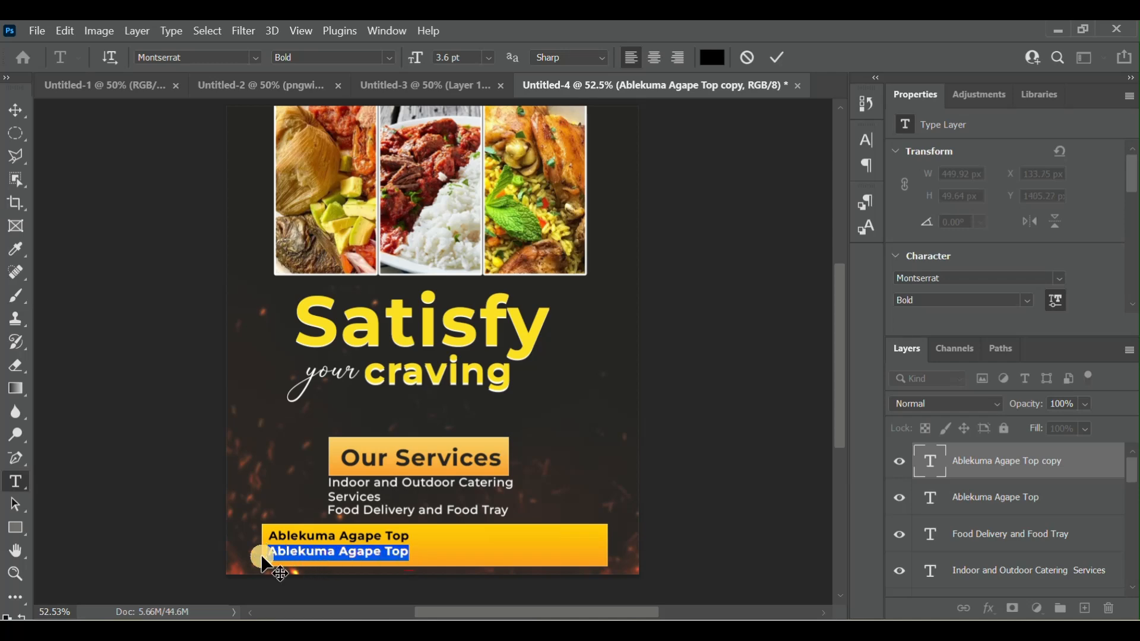
pyautogui.write('Near Assemblies of God Ch')
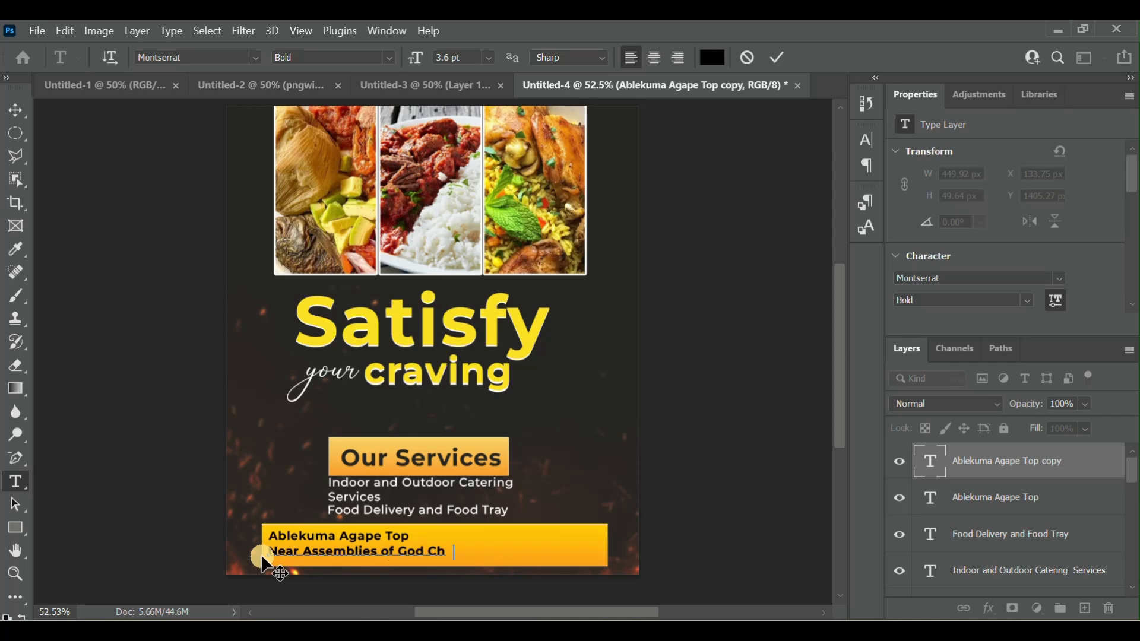
pyautogui.write('ch')
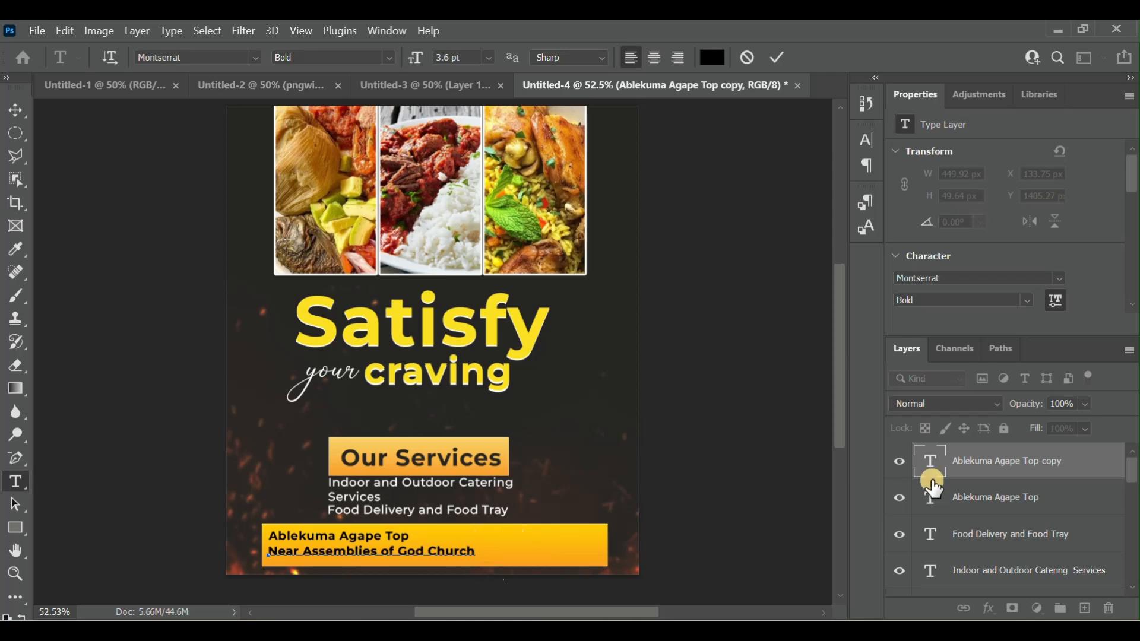
# - Set the "Near Assemblies of God Church" text to 3 pt with the Medium font style
pyautogui.doubleClick(930, 461)
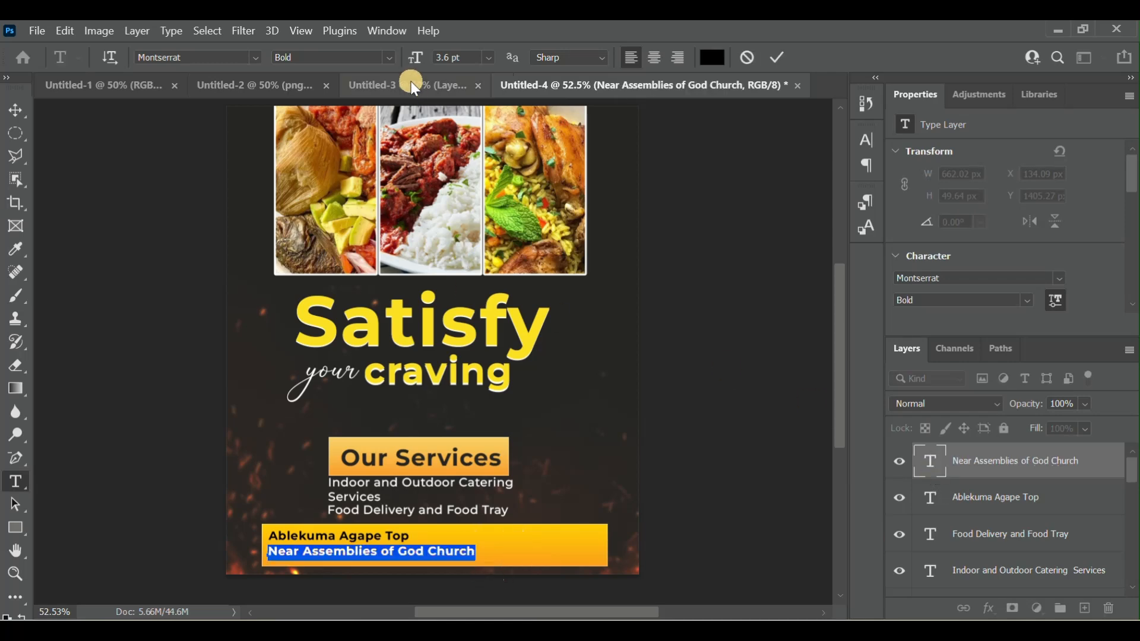
pyautogui.click(441, 57)
pyautogui.scroll(-1, 440, 57)
pyautogui.scroll(-1, 440, 57)
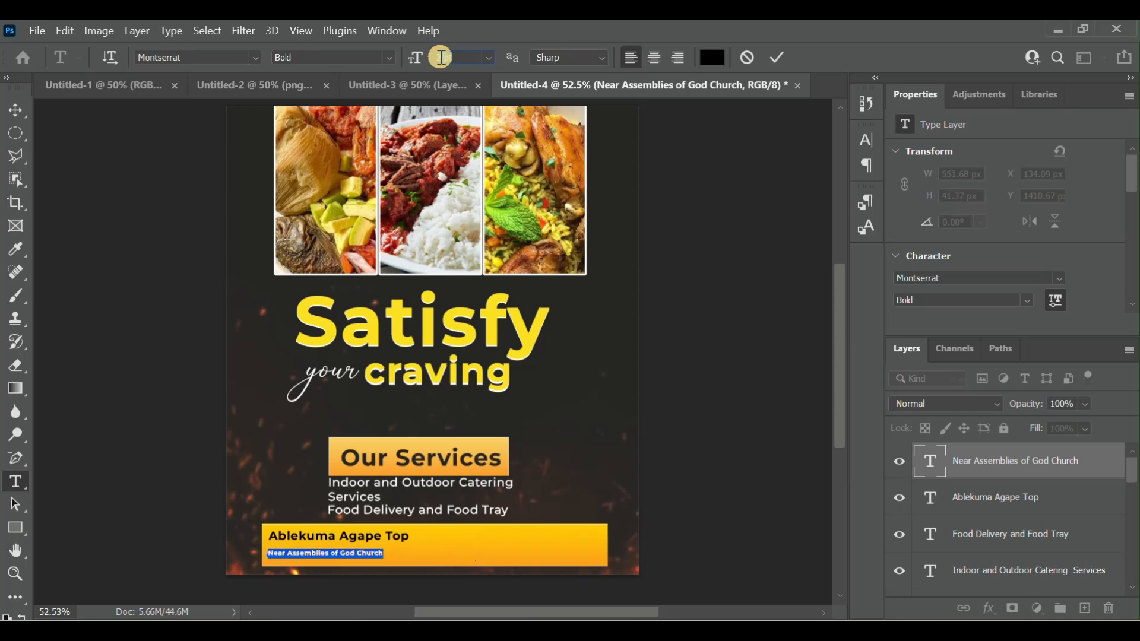
pyautogui.scroll(1, 441, 57)
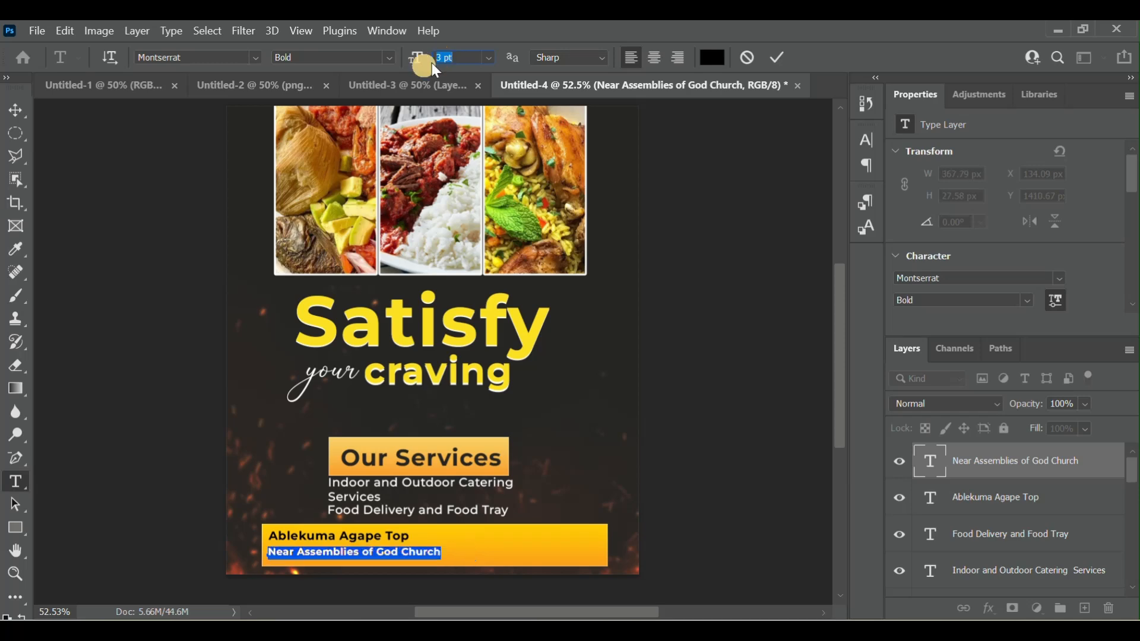
pyautogui.click(390, 54)
pyautogui.click(319, 133)
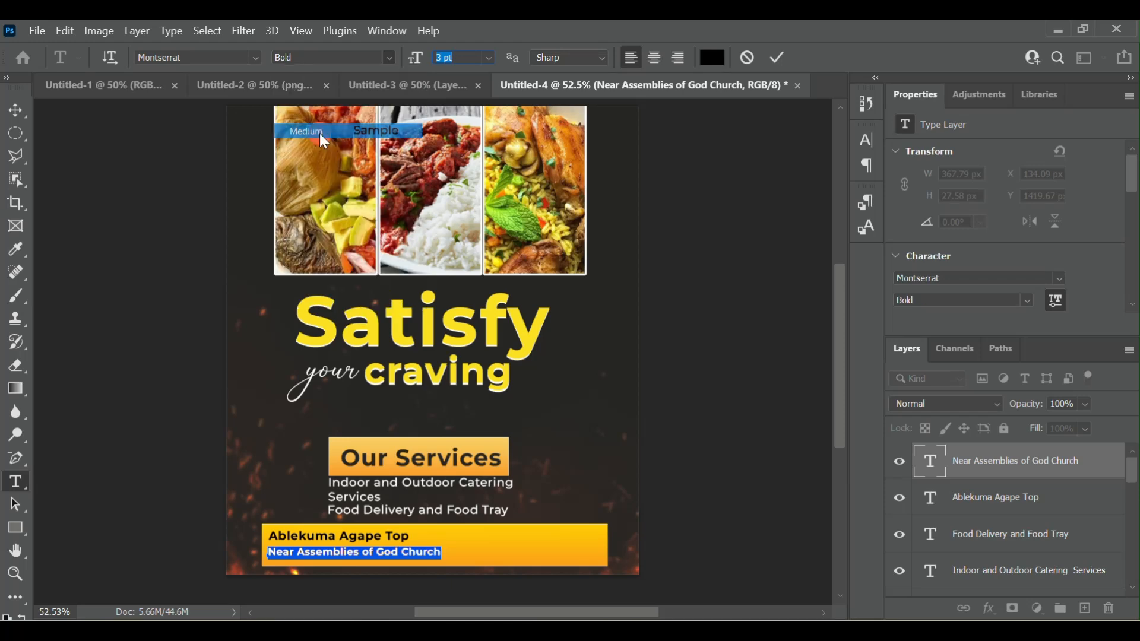
# - Color the "Near Assemblies of God Church" text white (#ffffff), reduce its size to 2.6 pt and commit the edit
pyautogui.click(719, 59)
pyautogui.moveTo(738, 219); pyautogui.dragTo(647, 45)
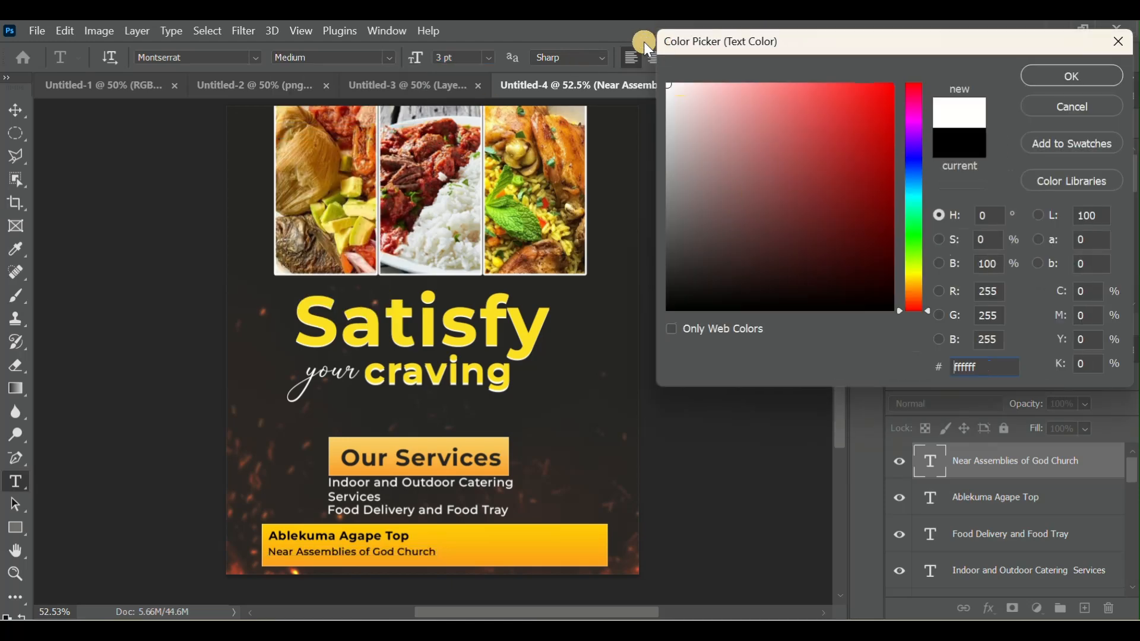
pyautogui.click(1062, 71)
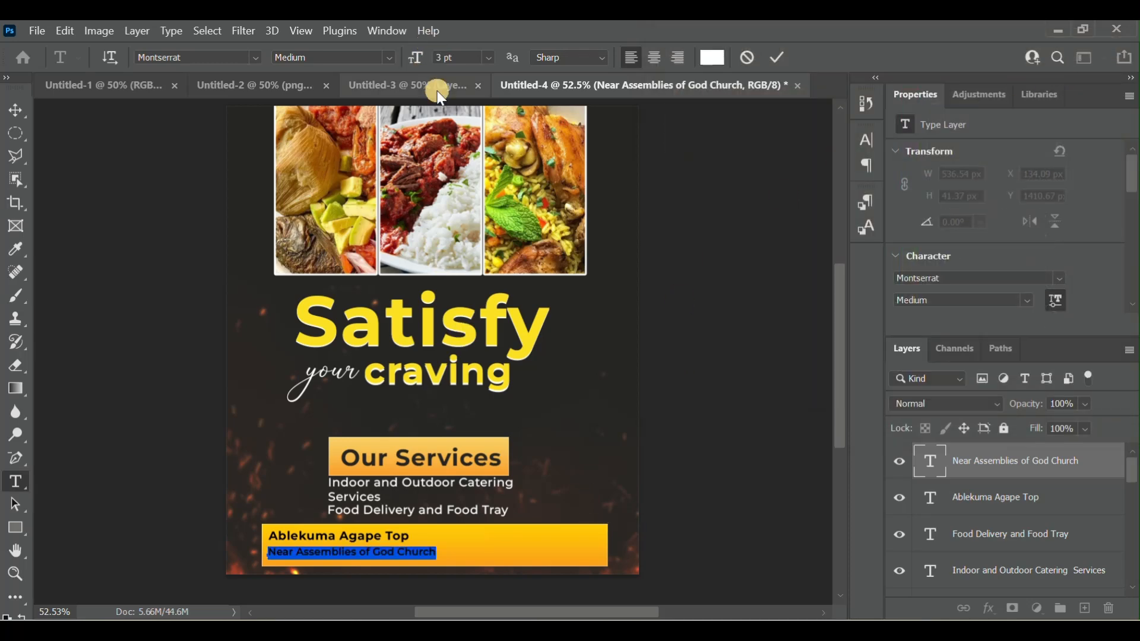
pyautogui.click(441, 59)
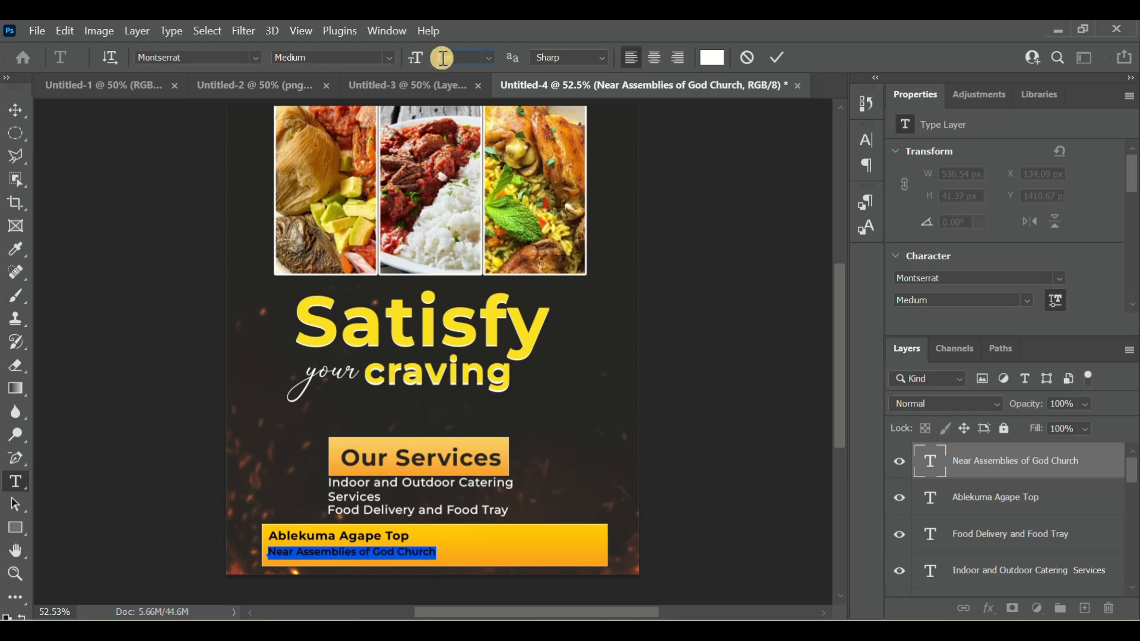
pyautogui.write('2.6')
pyautogui.click(782, 57)
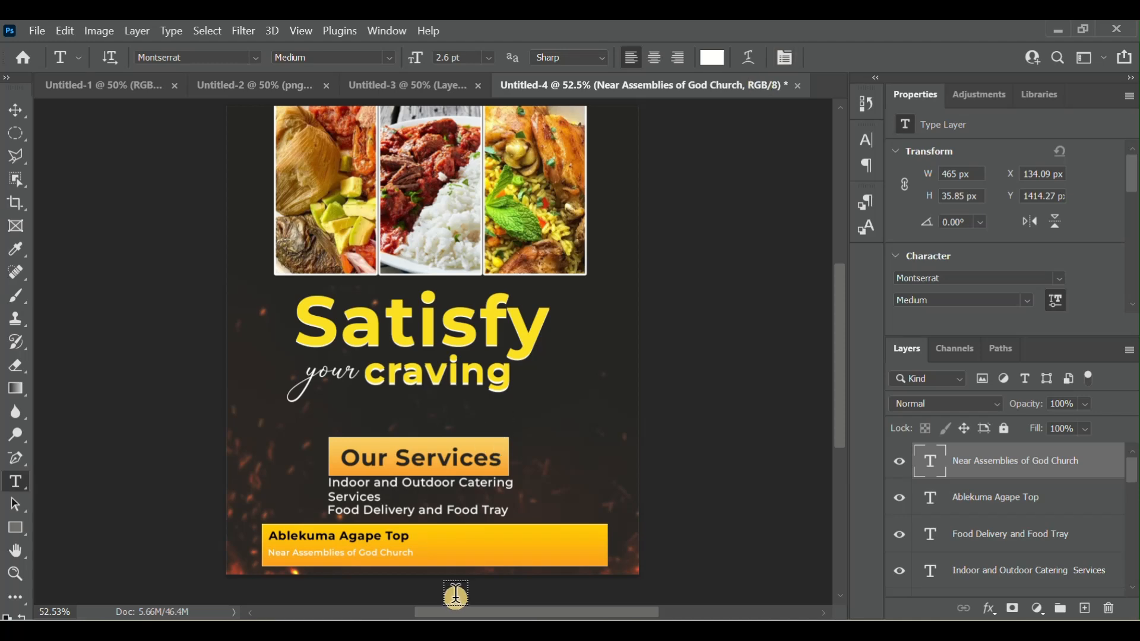
# - Set the font size of the "Ablekuma Agape Top" text to 4 pt
pyautogui.click(410, 538)
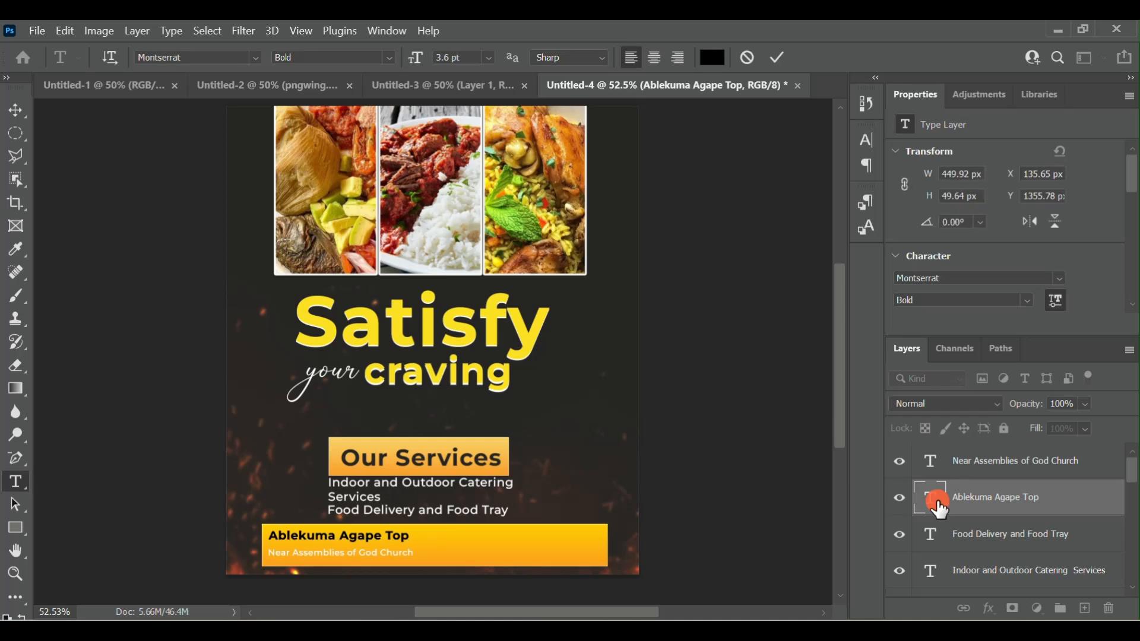
pyautogui.doubleClick(932, 500)
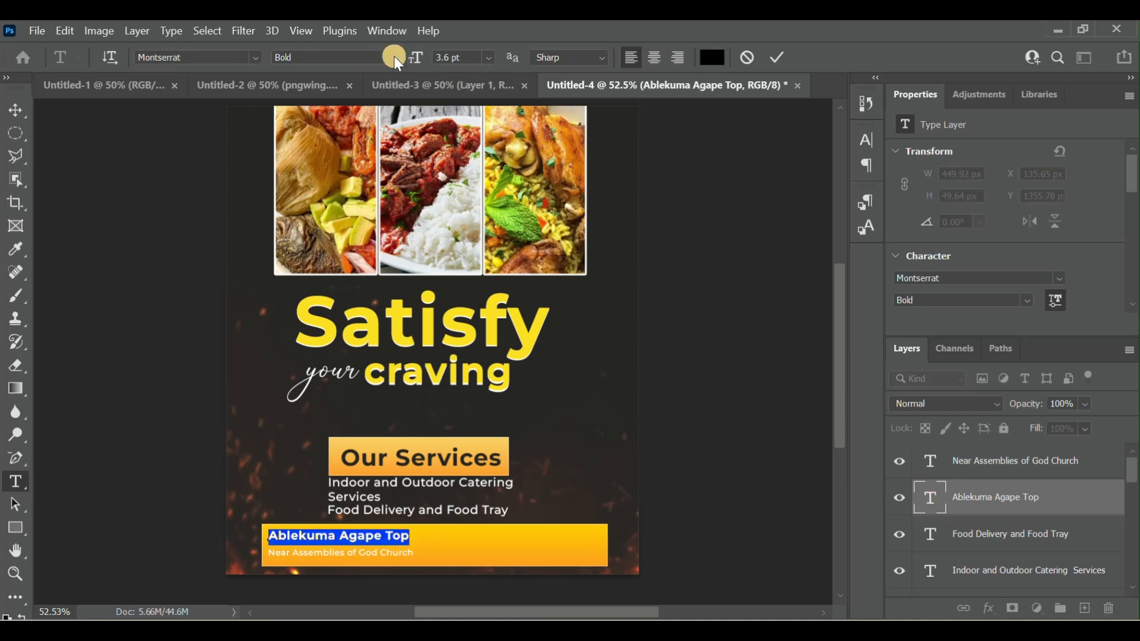
pyautogui.click(451, 56)
pyautogui.write('4')
pyautogui.press('Return')
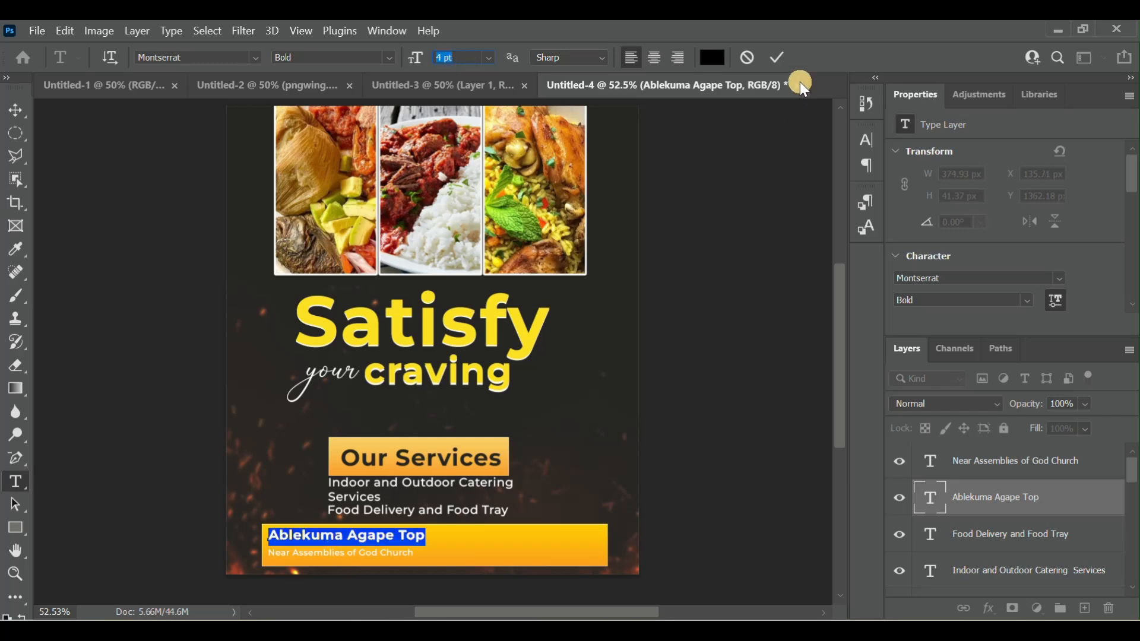
pyautogui.click(780, 57)
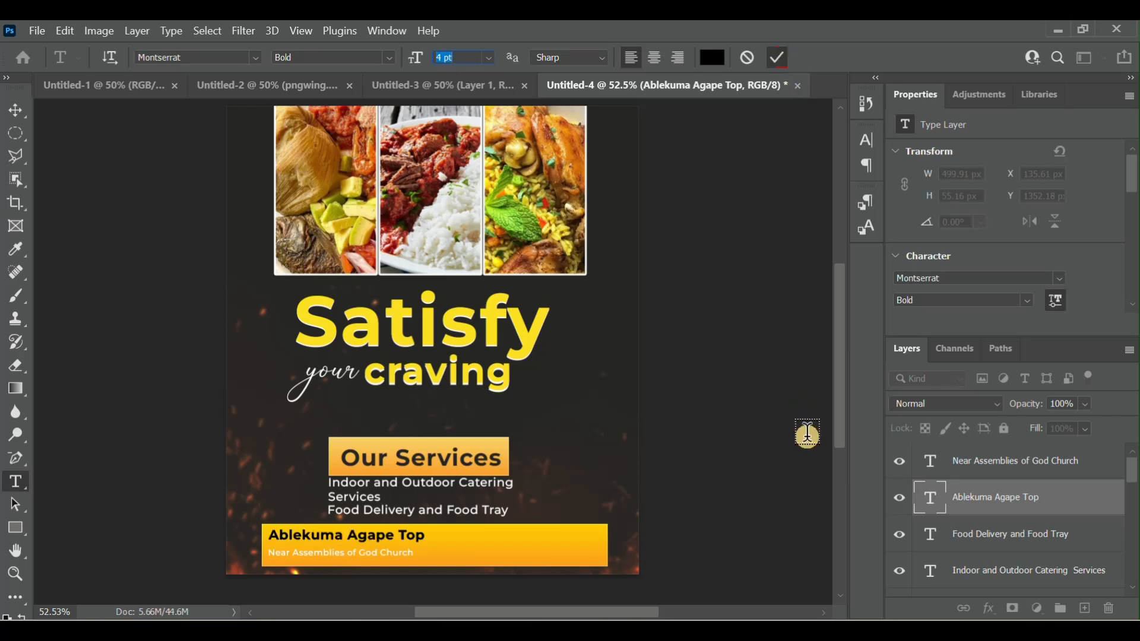
# - Set the font size of the "Near Assemblies of God Church" text to 2.9 pt
pyautogui.doubleClick(930, 465)
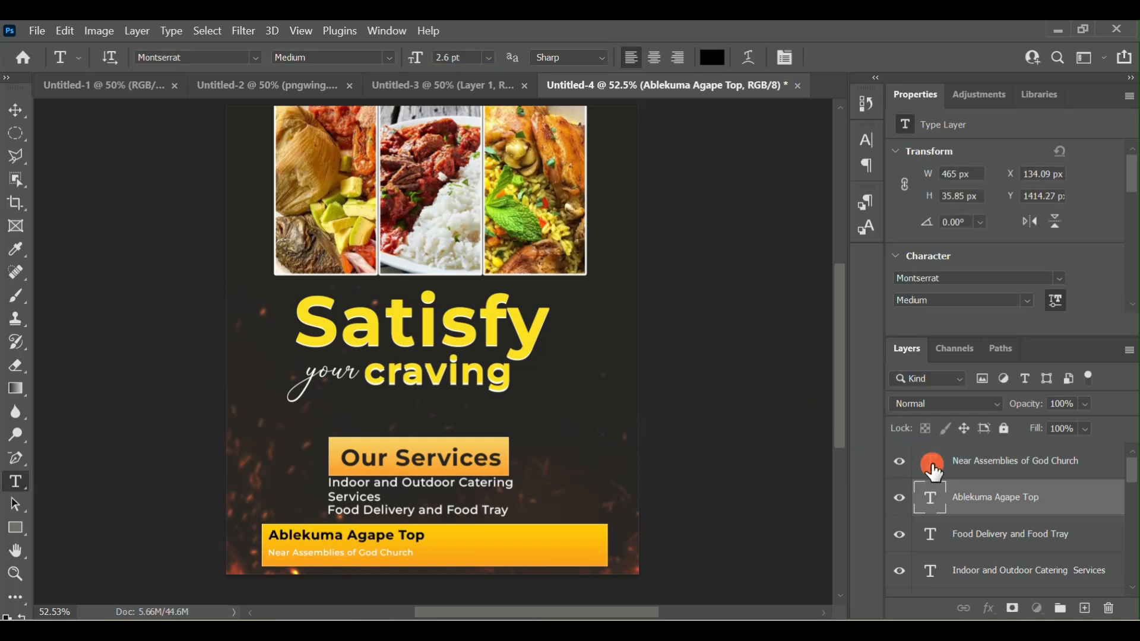
pyautogui.click(445, 57)
pyautogui.scroll(1, 444, 57)
pyautogui.scroll(-1, 444, 57)
pyautogui.scroll(1, 444, 58)
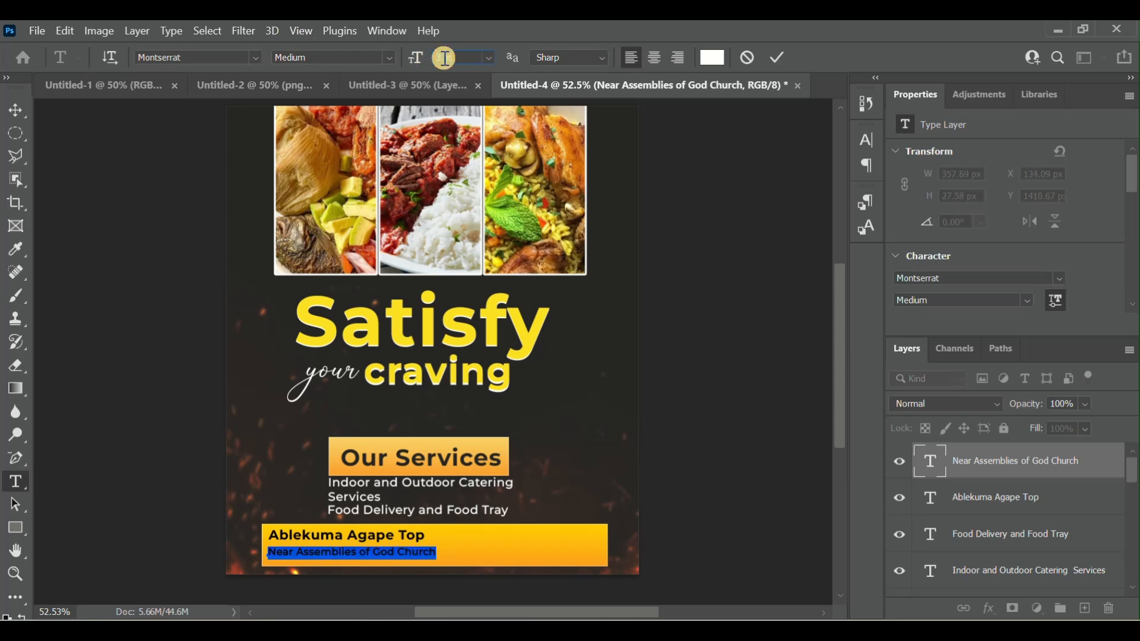
pyautogui.click(445, 55)
pyautogui.moveTo(443, 53); pyautogui.dragTo(442, 63)
pyautogui.click(778, 59)
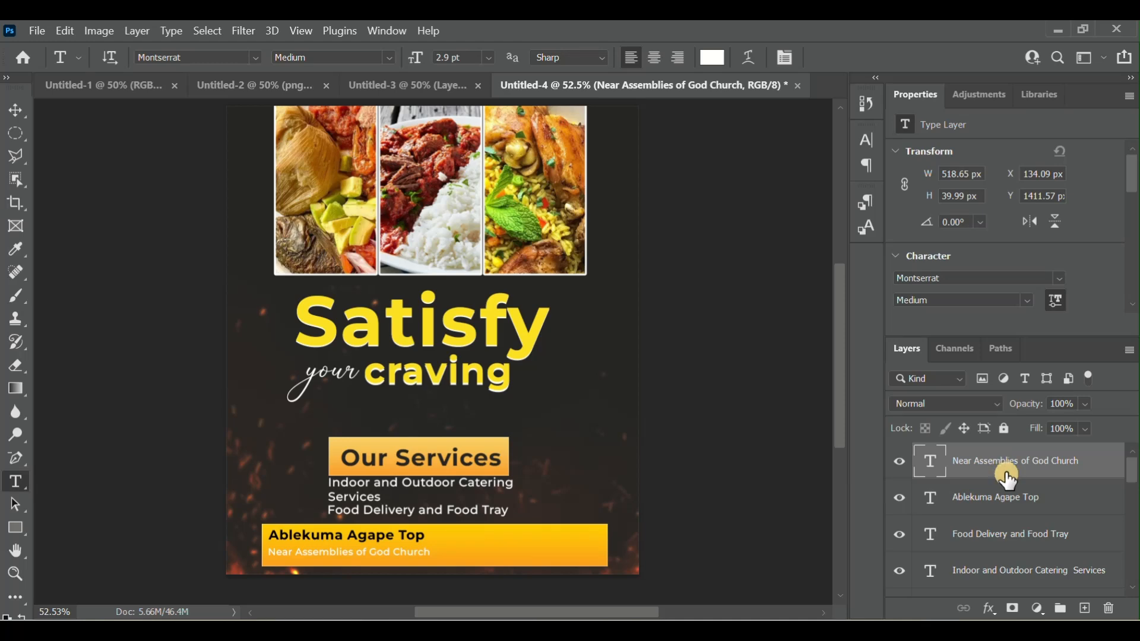
# - Move both banner text lines together to about X 223, Y 1366 px, leaving room for an icon before them, and deselect them
pyautogui.keyDown('ctrl'); pyautogui.click(1028, 502); pyautogui.keyUp('ctrl')
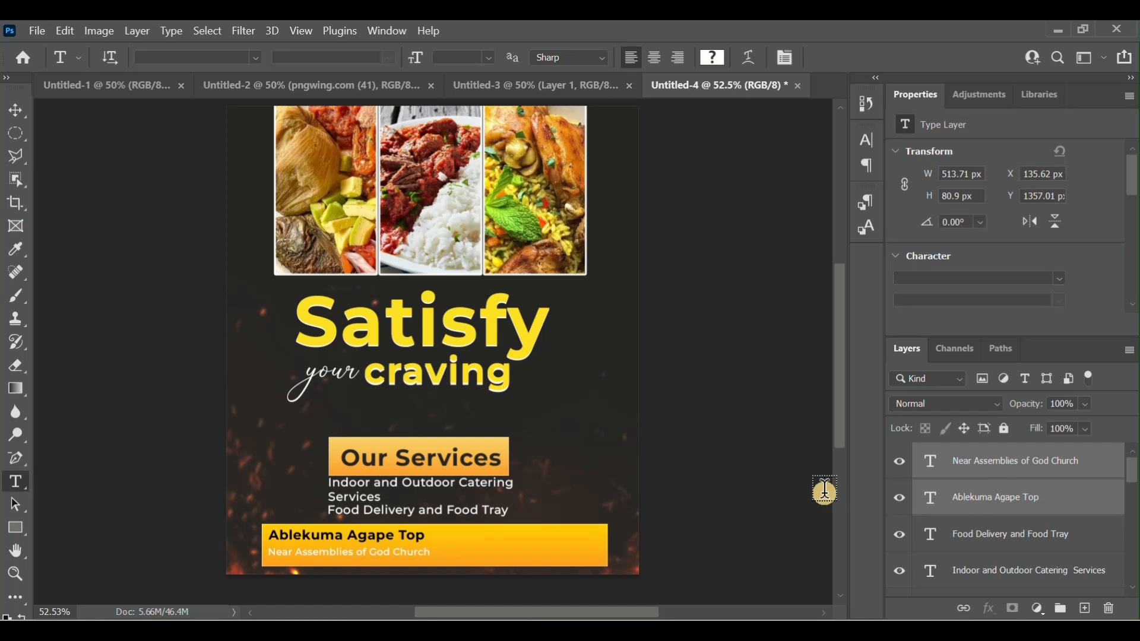
pyautogui.click(18, 113)
pyautogui.press('Right')
pyautogui.press('Right')
pyautogui.press('Right')
pyautogui.press('Right')
pyautogui.press('Right')
pyautogui.press('Right')
pyautogui.press('Right')
pyautogui.press('Right')
pyautogui.press('Right')
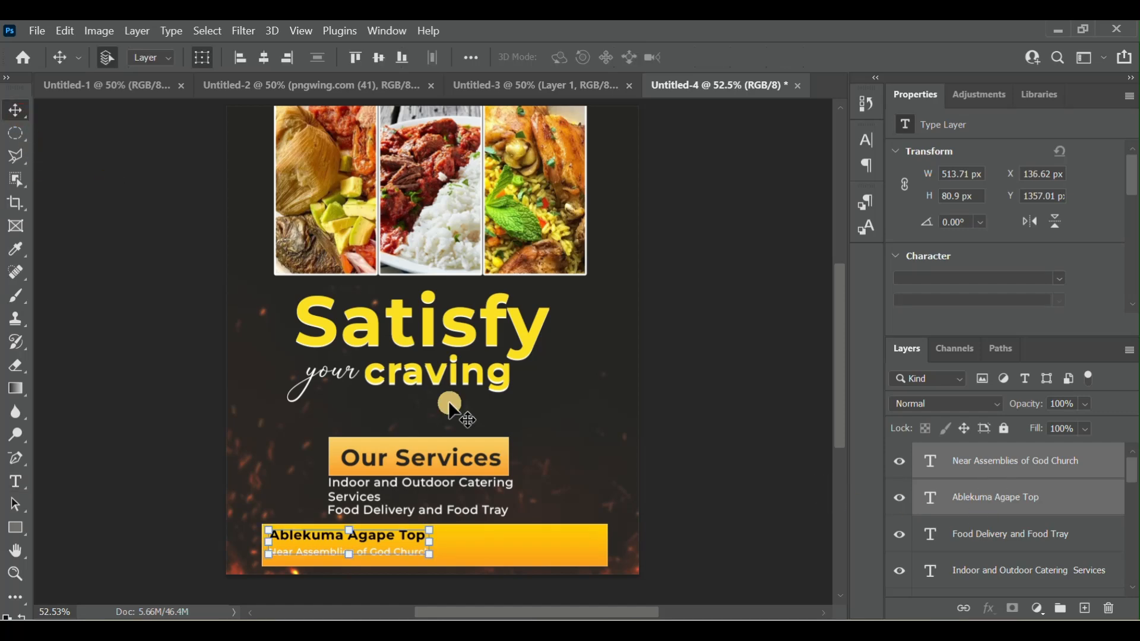
pyautogui.press('Right')
pyautogui.press('Right')
pyautogui.press('Right')
pyautogui.press('Right')
pyautogui.press('Right')
pyautogui.press('Right')
pyautogui.press('Right')
pyautogui.press('Right')
pyautogui.press('Right')
pyautogui.press('Right')
pyautogui.press('Right')
pyautogui.press('Right')
pyautogui.press('Right')
pyautogui.press('Right')
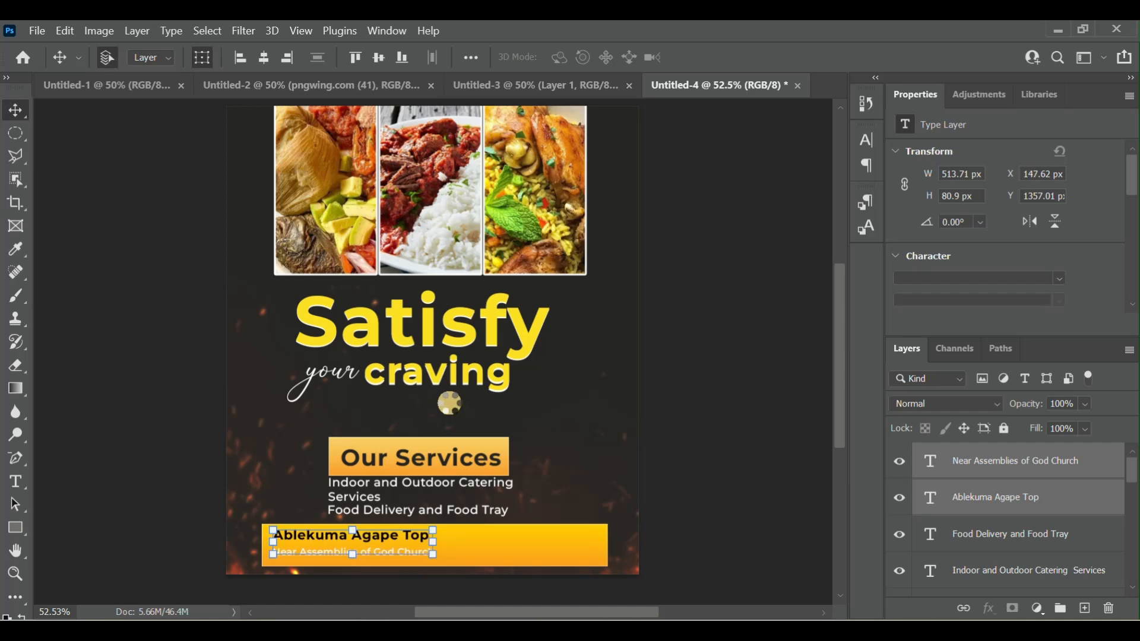
pyautogui.press('Right')
pyautogui.press('Right')
pyautogui.press('Right')
pyautogui.press('Right')
pyautogui.press('Right')
pyautogui.press('Right')
pyautogui.press('Right')
pyautogui.press('Right')
pyautogui.press('Right')
pyautogui.press('Right')
pyautogui.press('Right')
pyautogui.press('Right')
pyautogui.press('Right')
pyautogui.press('Right')
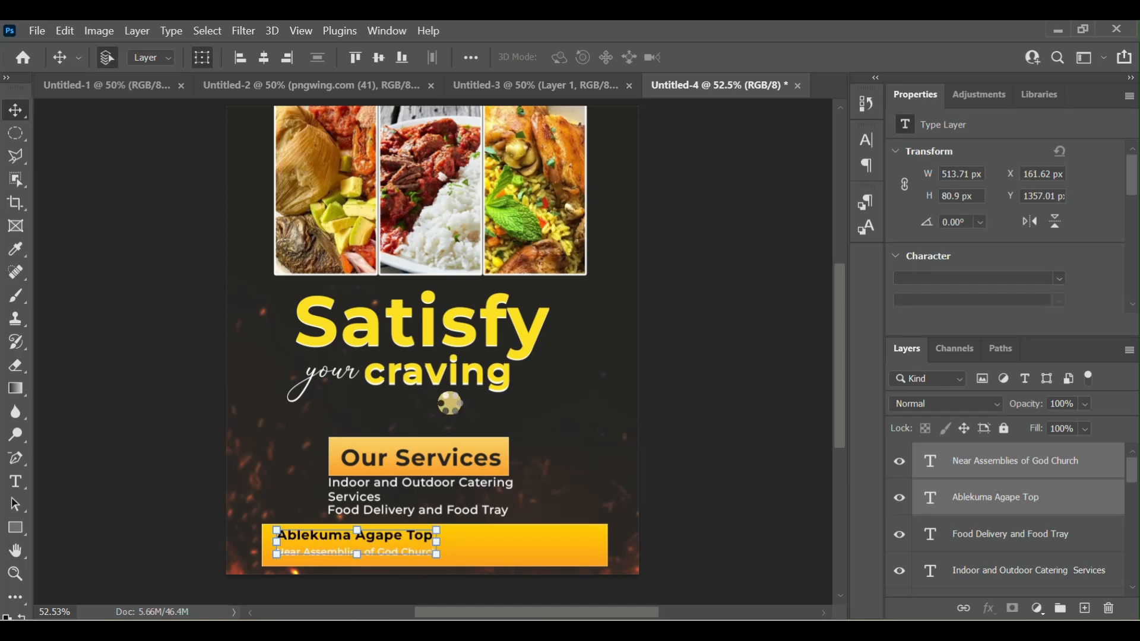
pyautogui.press('Right')
pyautogui.press('Right')
pyautogui.press('Right')
pyautogui.press('Right')
pyautogui.press('Right')
pyautogui.press('Right')
pyautogui.press('Right')
pyautogui.press('Right')
pyautogui.press('Right')
pyautogui.press('Right')
pyautogui.press('Right')
pyautogui.press('Right')
pyautogui.press('Right')
pyautogui.press('Right')
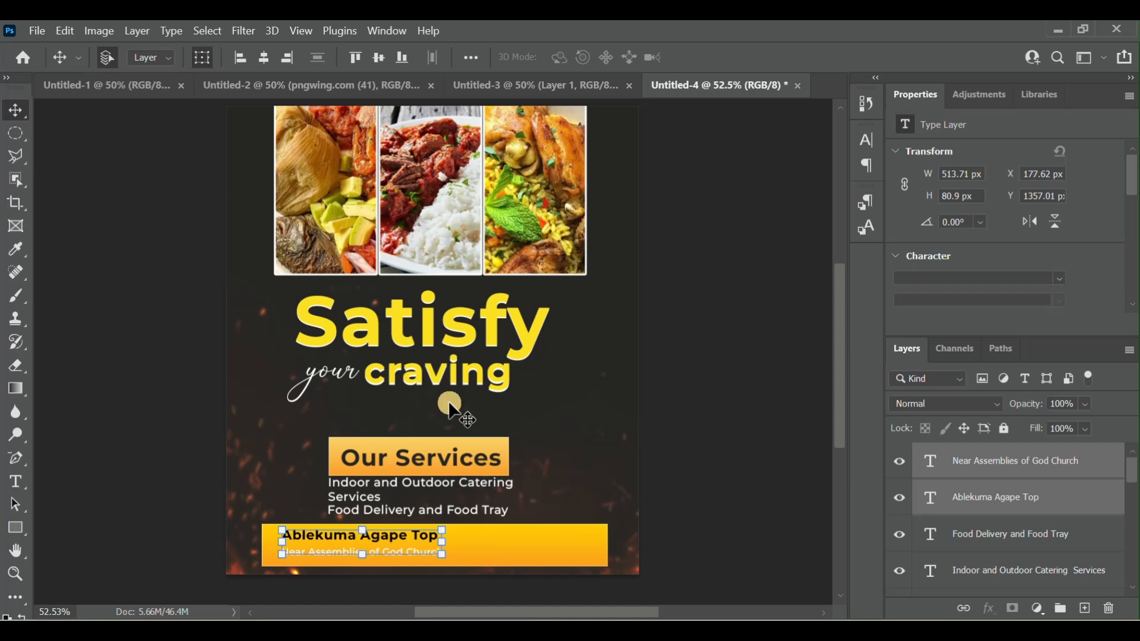
pyautogui.press('Right')
pyautogui.press('Right')
pyautogui.press('Right')
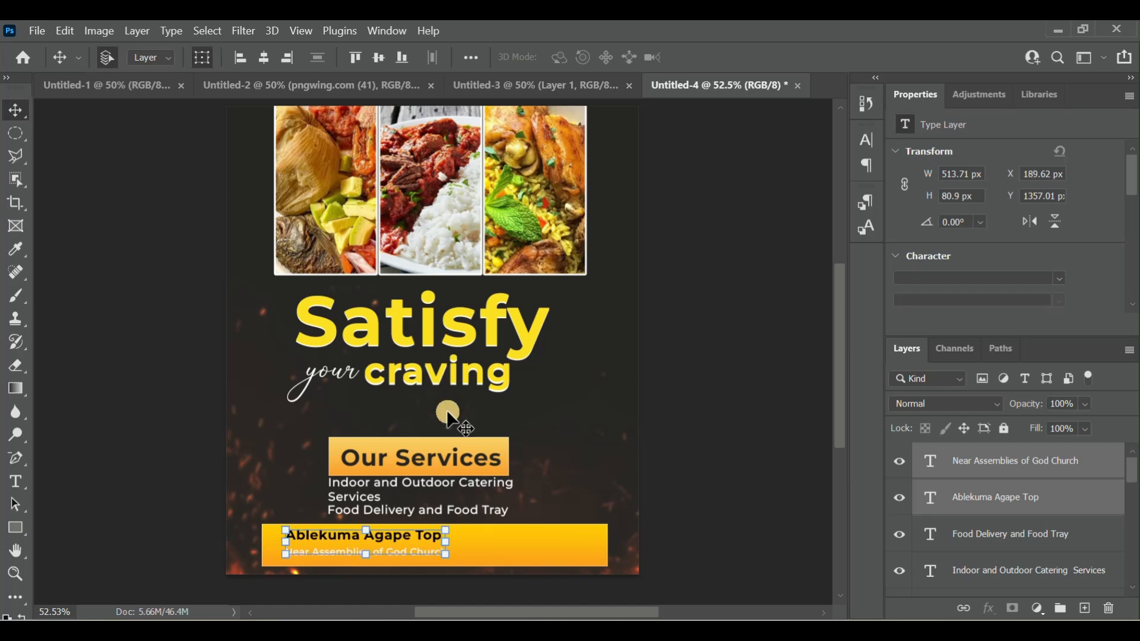
pyautogui.moveTo(331, 539)
pyautogui.mouseDown()
pyautogui.moveTo(369, 542)
pyautogui.moveTo(341, 543)
pyautogui.mouseUp()
pyautogui.click(772, 481)
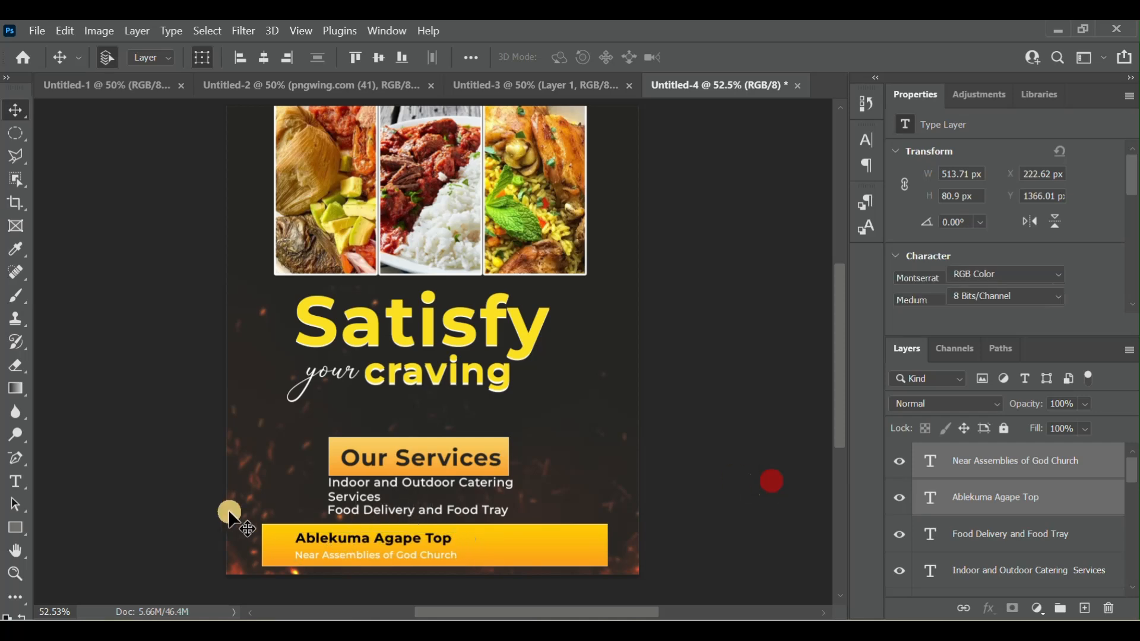
pyautogui.moveTo(609, 617)
pyautogui.click(605, 579)
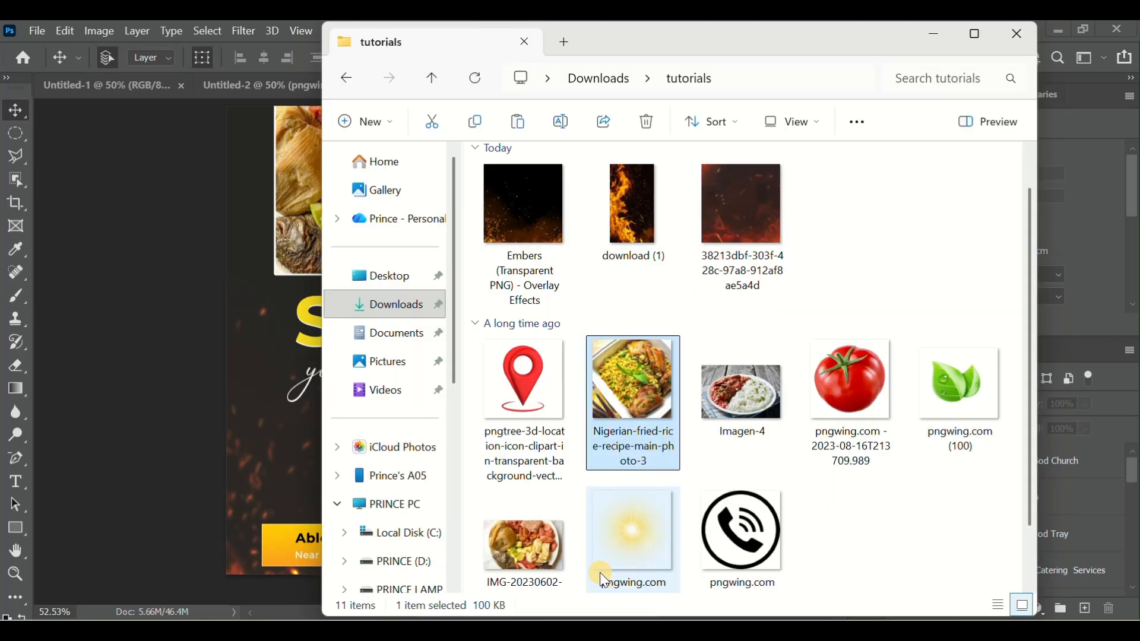
pyautogui.moveTo(537, 383); pyautogui.dragTo(254, 484)
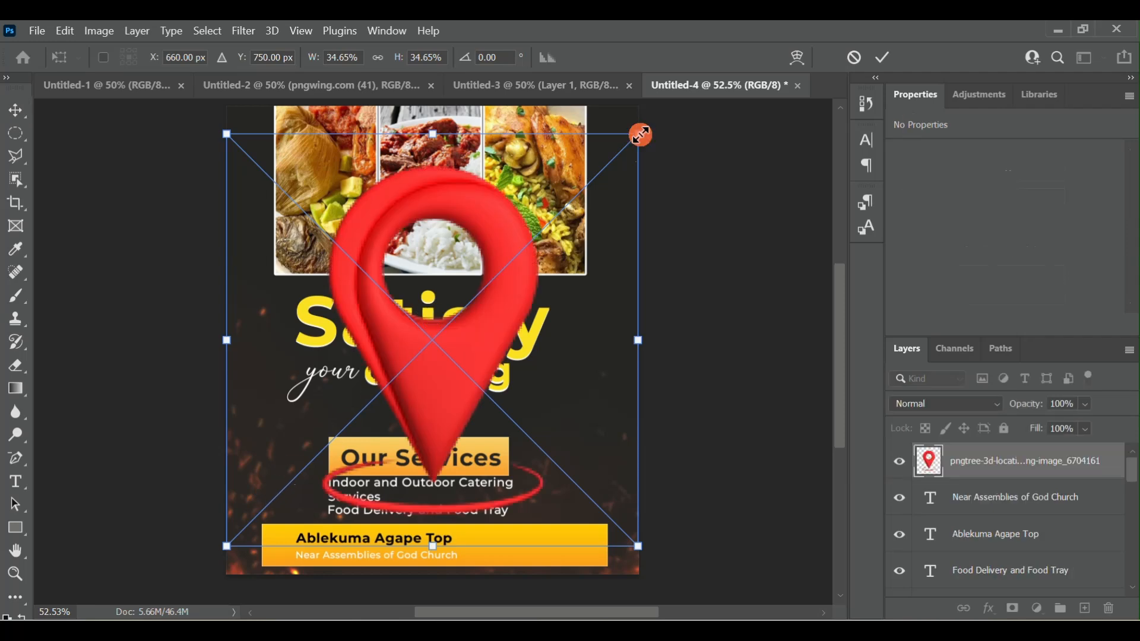
pyautogui.moveTo(640, 135); pyautogui.dragTo(358, 477)
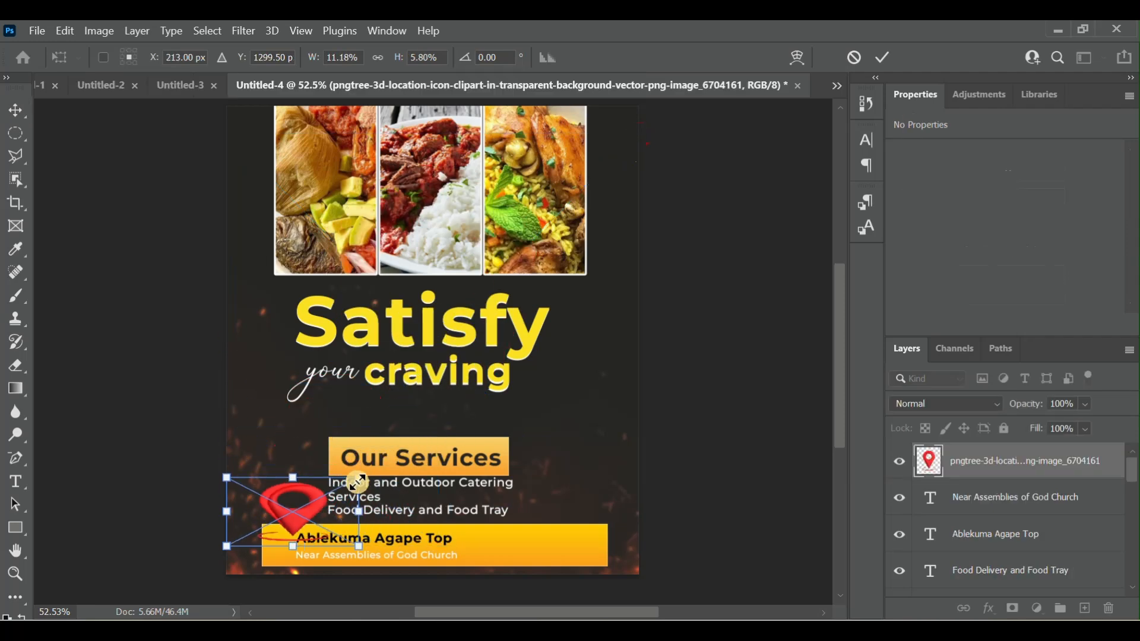
pyautogui.click(855, 58)
# - Place the red 3D location pin image from the tutorials folder into the flyer at its default size
pyautogui.click(590, 632)
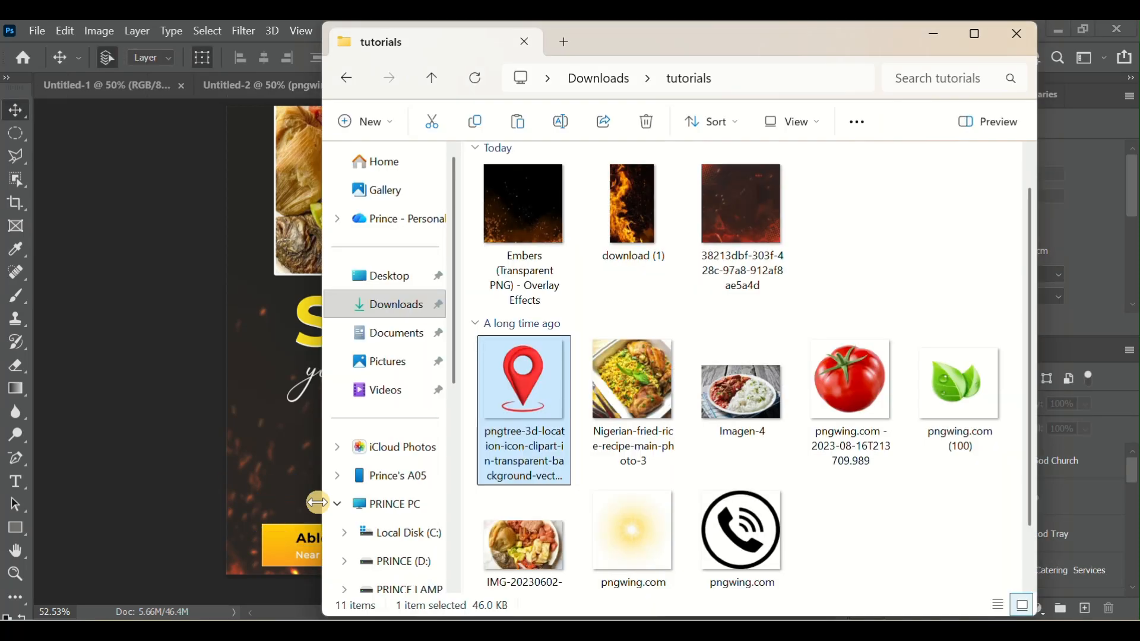
pyautogui.moveTo(318, 503); pyautogui.dragTo(234, 426)
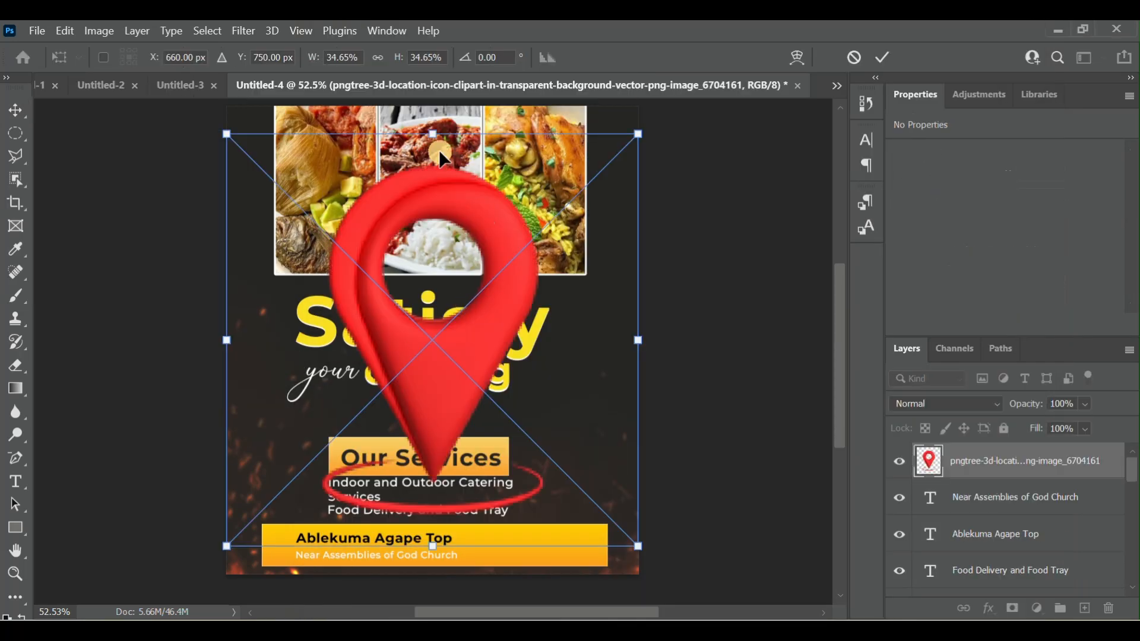
pyautogui.click(882, 57)
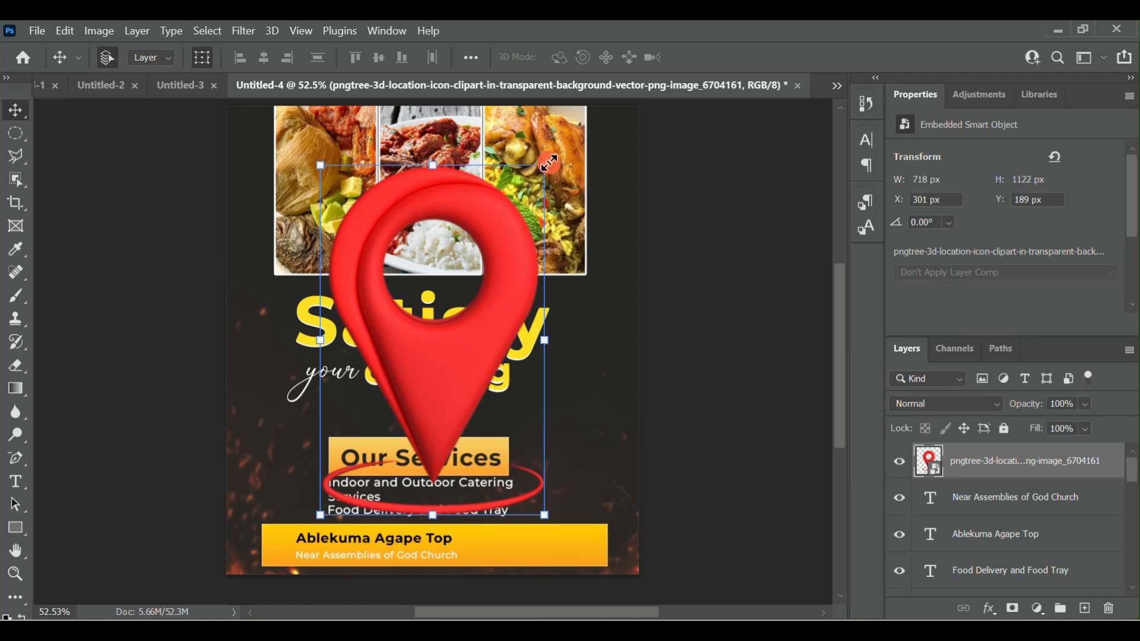
# - Scale the location pin proportionally to 2.93% and position it in the bottom banner before the address text, at about X 145, Y 1359 px
pyautogui.hotkey('ctrl', 't')
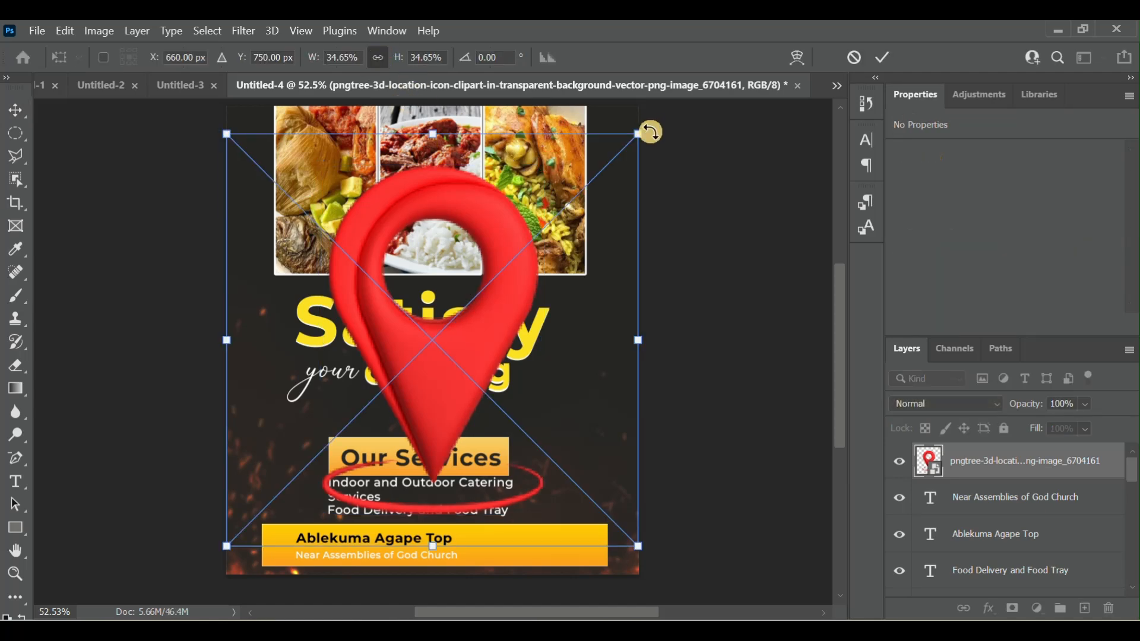
pyautogui.moveTo(638, 137); pyautogui.dragTo(279, 550)
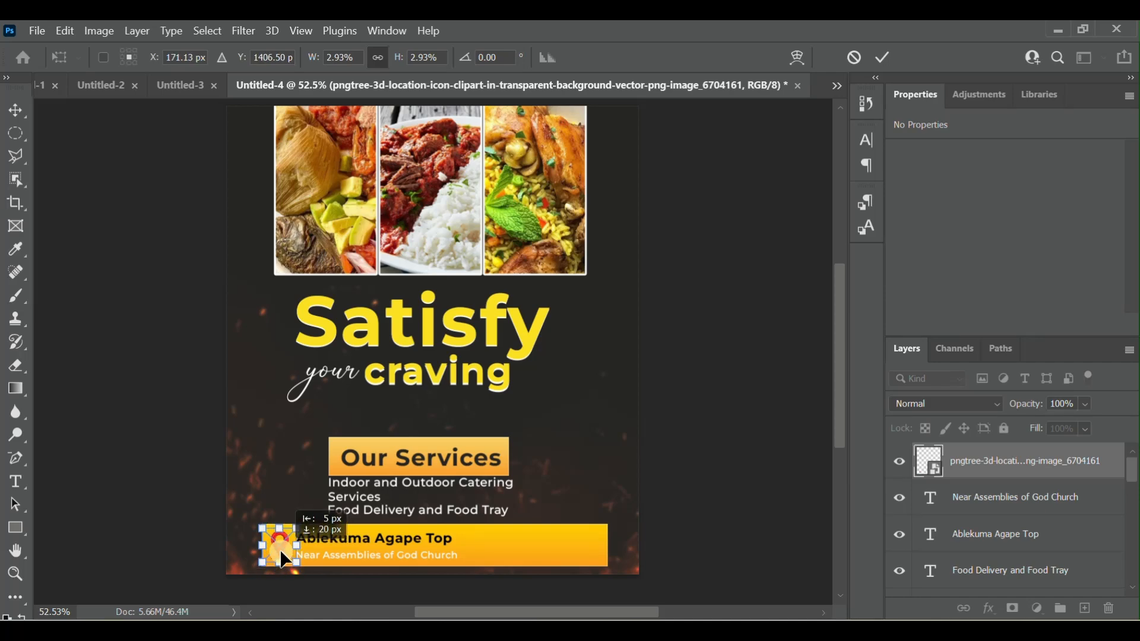
pyautogui.click(887, 61)
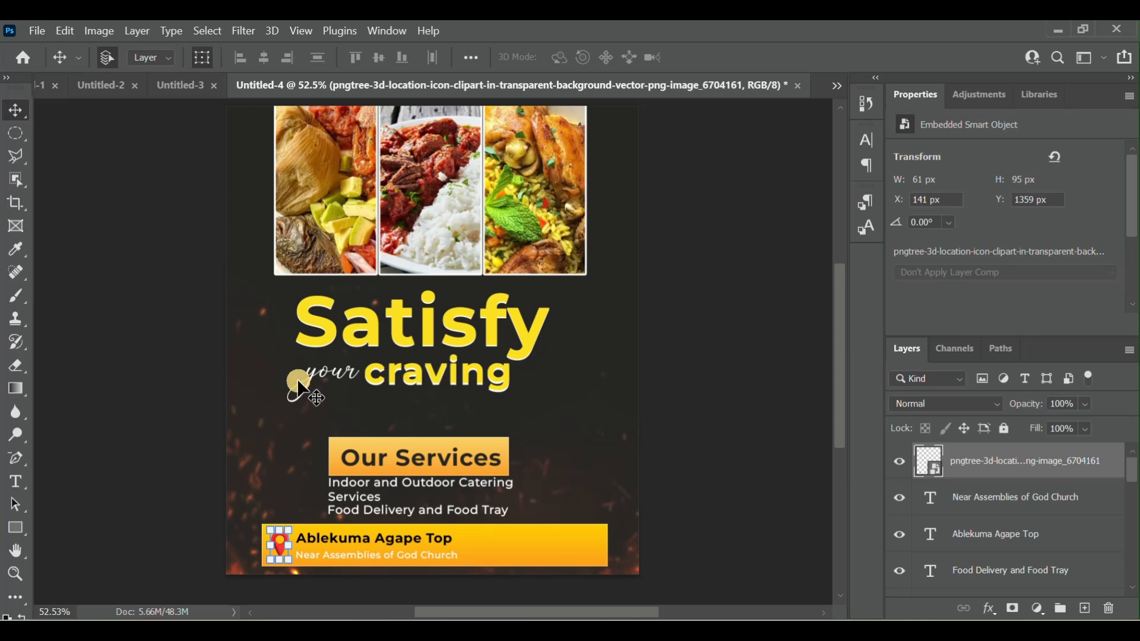
pyautogui.click(687, 454)
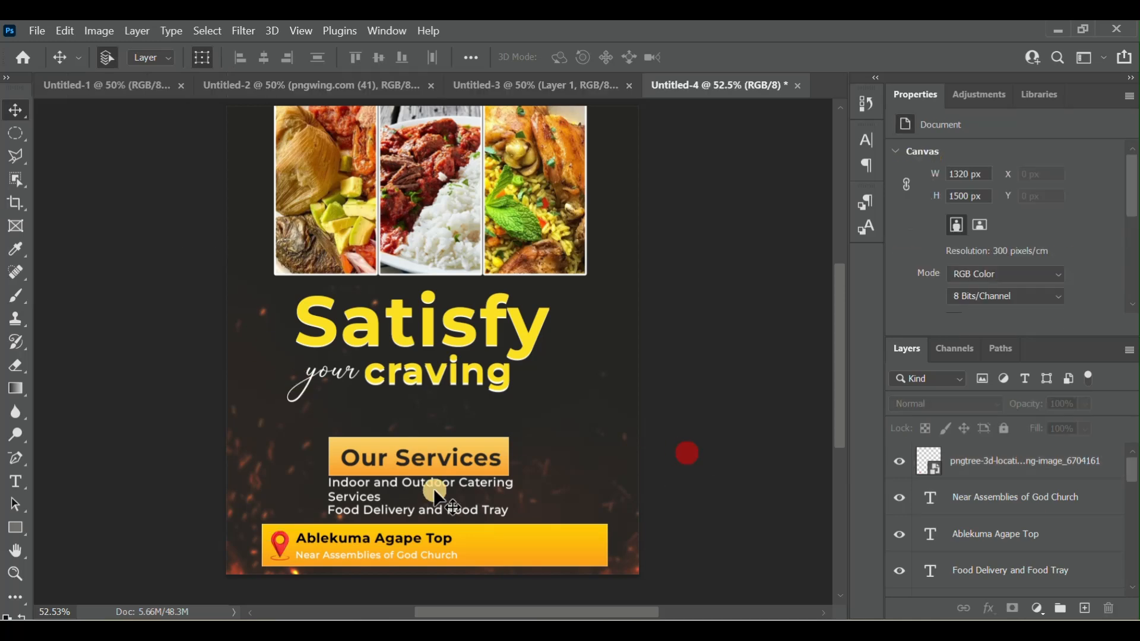
pyautogui.click(281, 544)
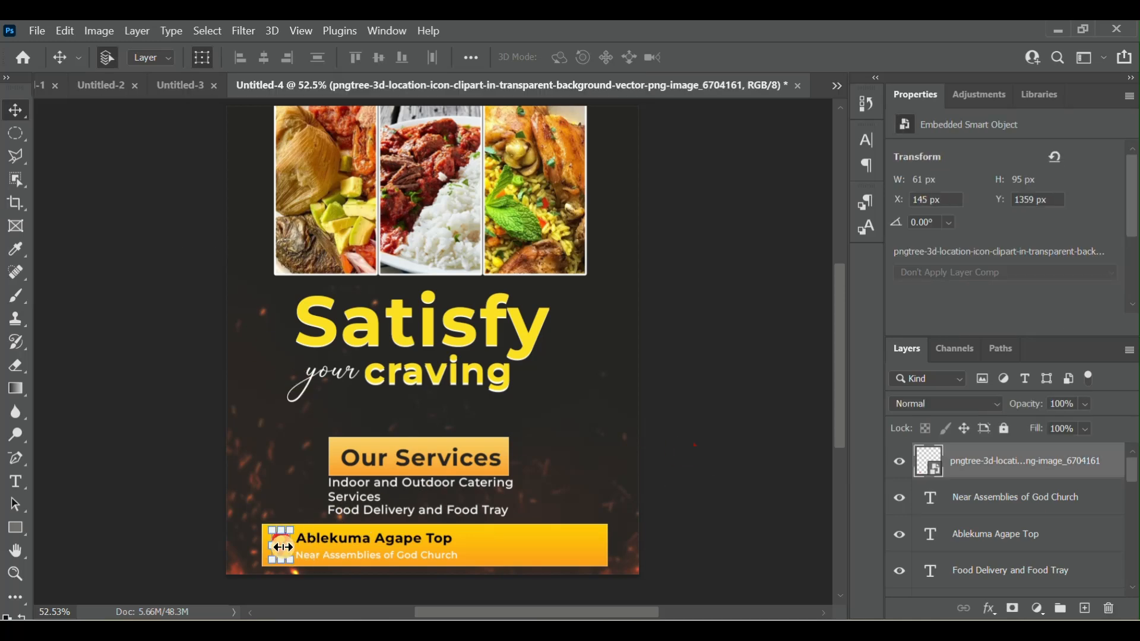
pyautogui.click(763, 511)
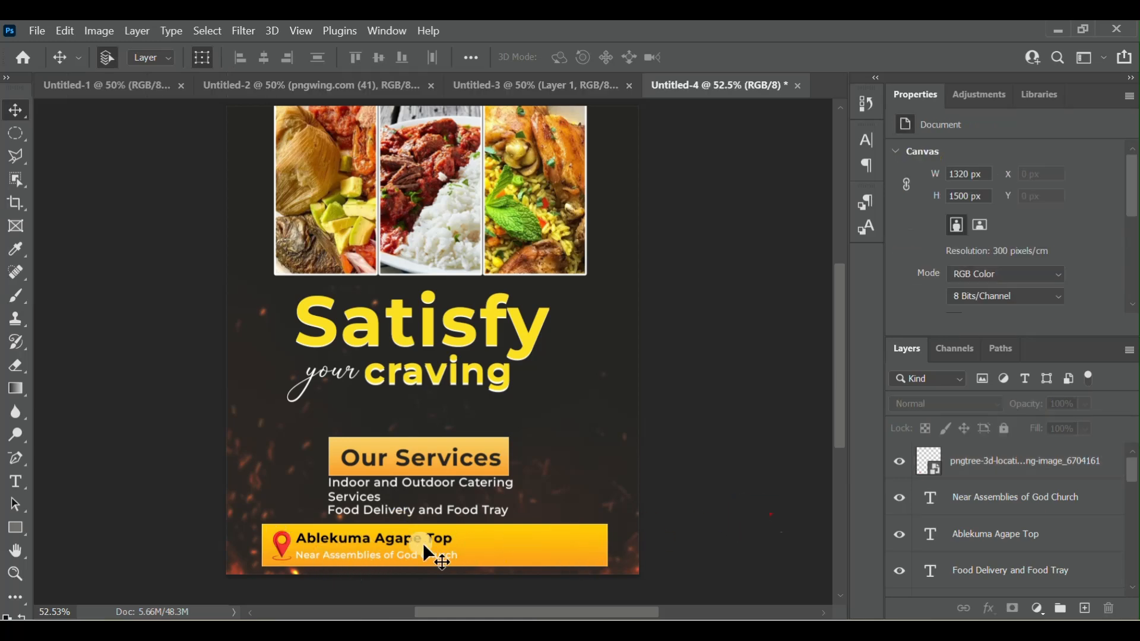
# - Start a new empty text line in the bottom banner after the address text, at about X 876, Y 1393 px
pyautogui.click(19, 481)
pyautogui.click(502, 540)
pyautogui.press('BackSpace')
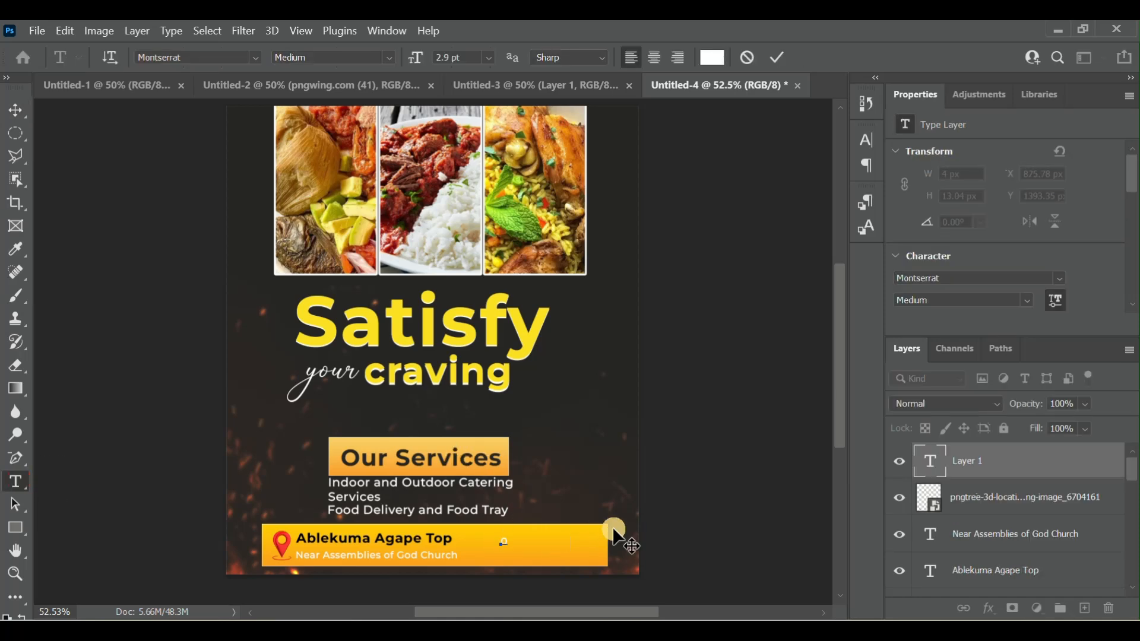
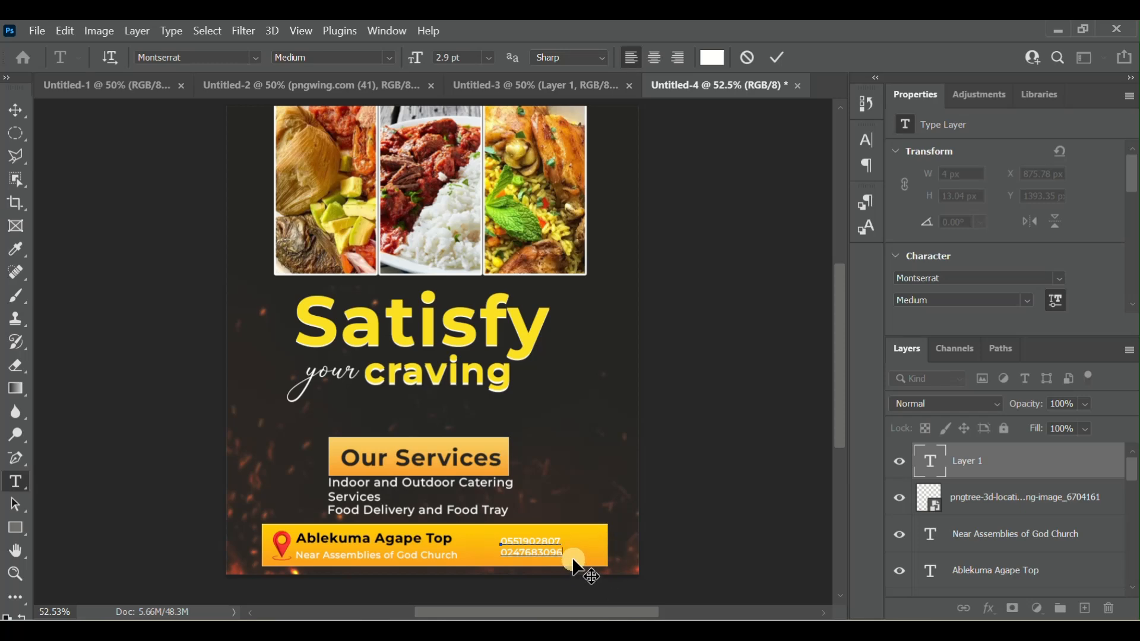
# - Finish the phone number text in the bottom banner and recolour it black (#000000)
pyautogui.click(927, 461)
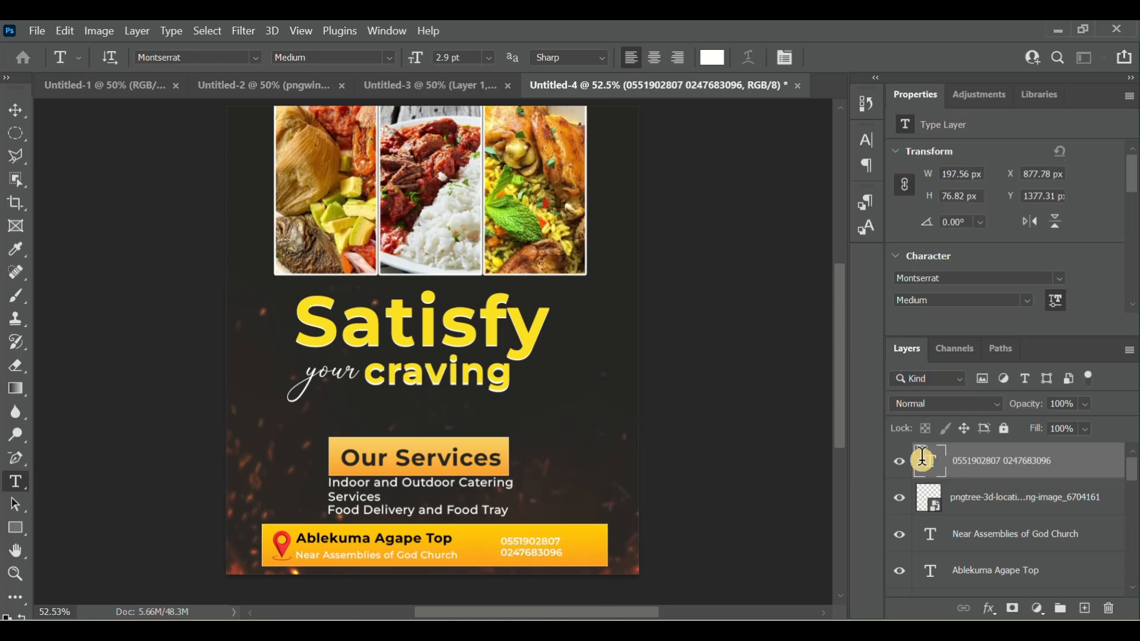
pyautogui.doubleClick(923, 457)
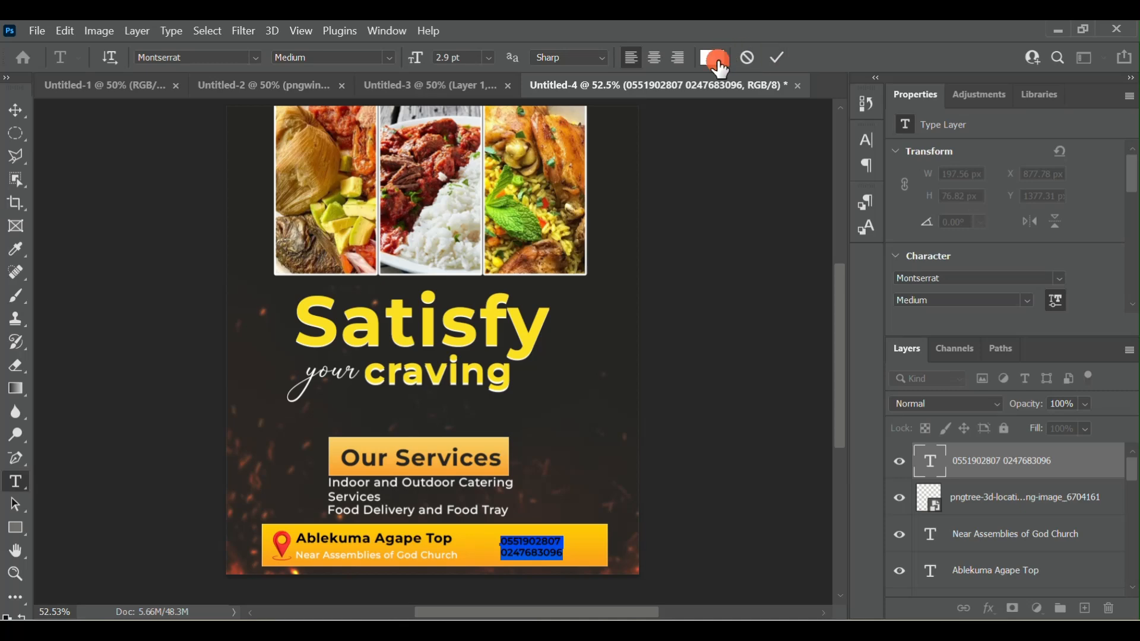
pyautogui.click(717, 59)
pyautogui.moveTo(687, 250); pyautogui.dragTo(646, 354)
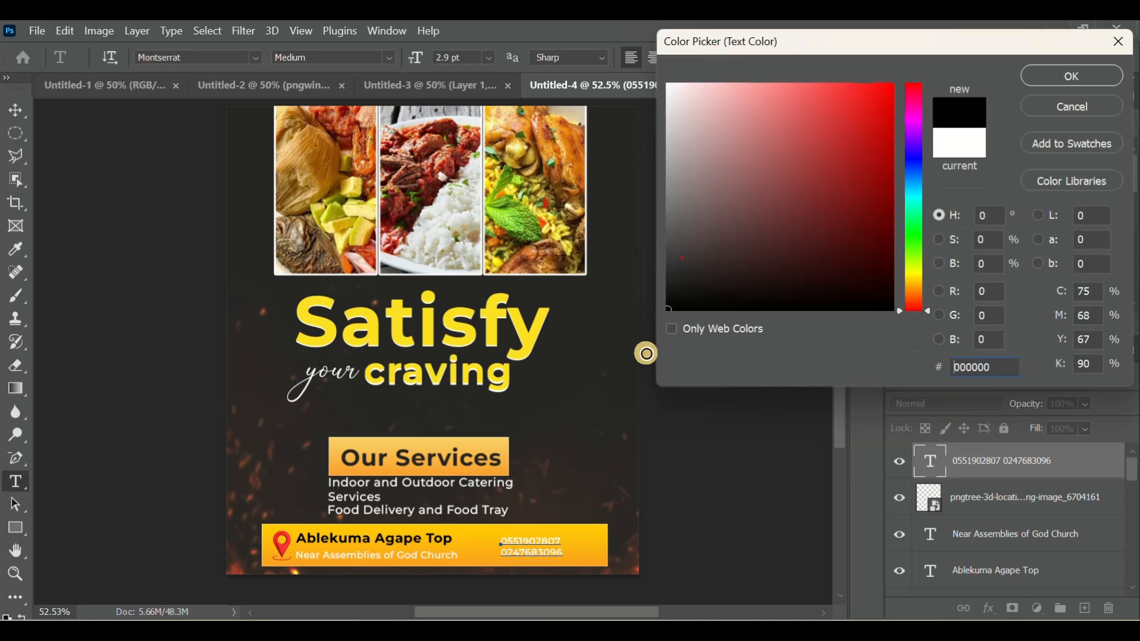
pyautogui.click(1078, 75)
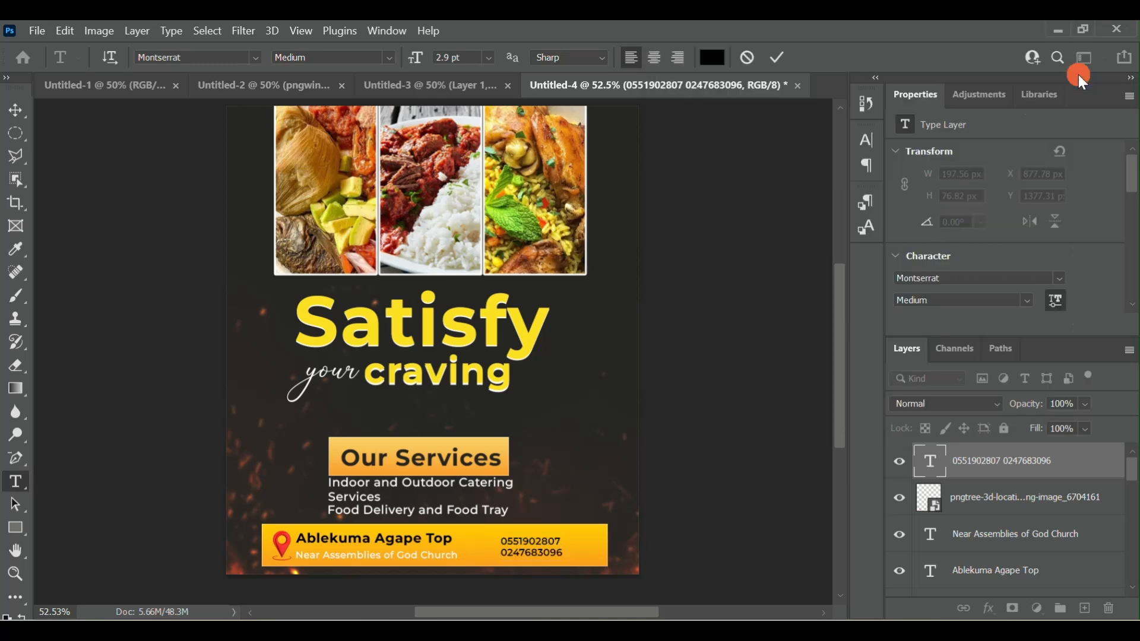
# - Set the banner's phone number text to the Bold weight at 4 pt
pyautogui.click(387, 56)
pyautogui.click(379, 160)
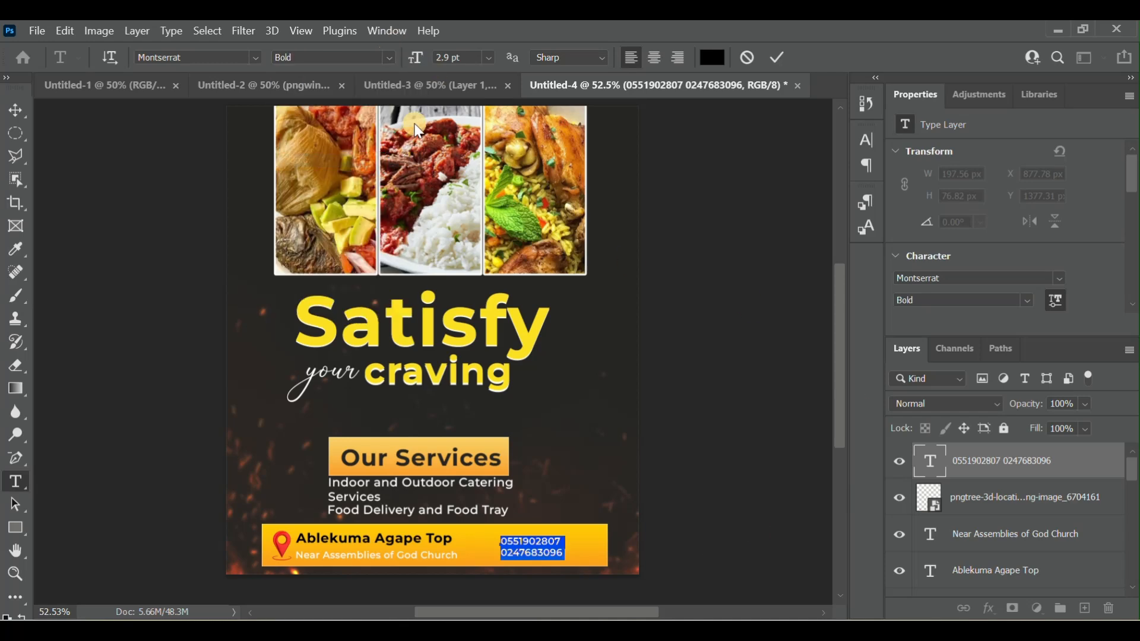
pyautogui.click(444, 59)
pyautogui.write('4')
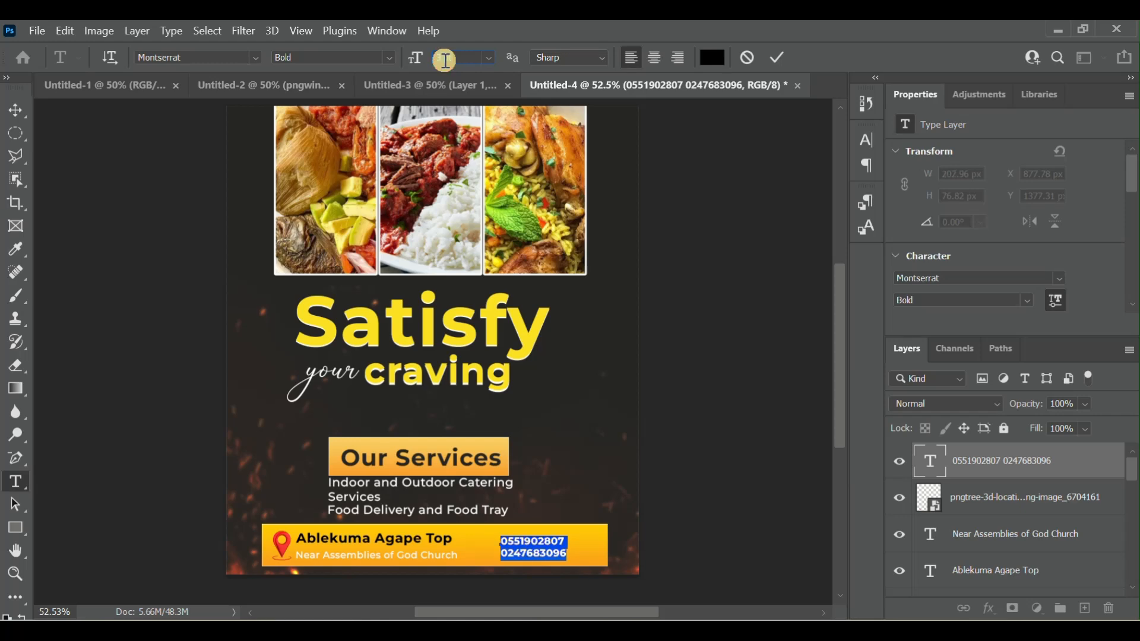
pyautogui.press('Return')
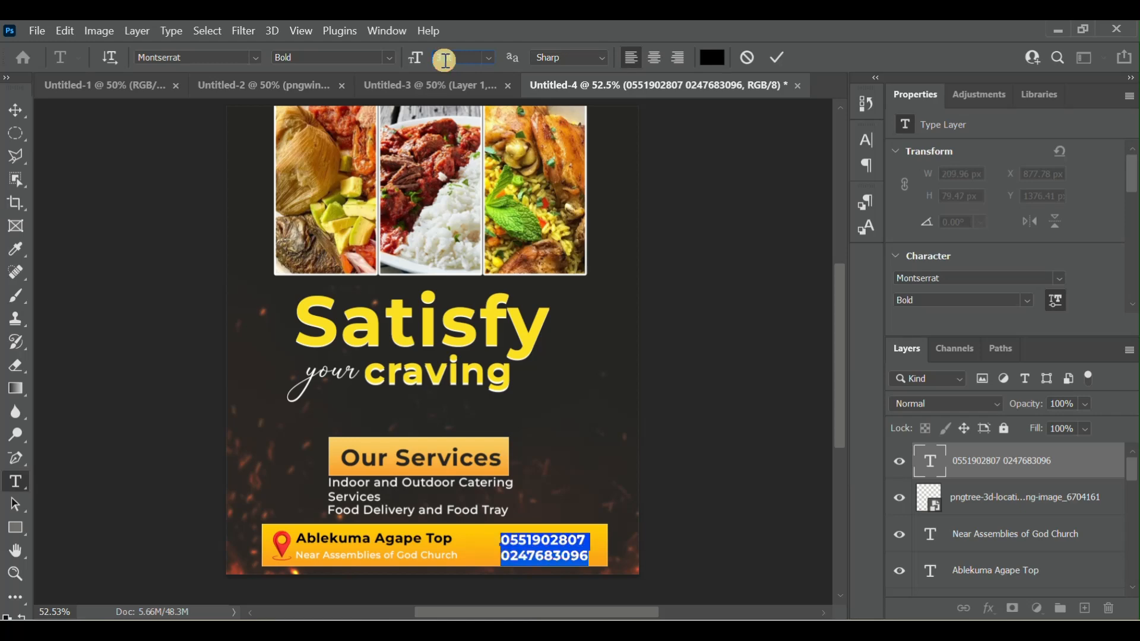
pyautogui.click(782, 56)
pyautogui.click(784, 56)
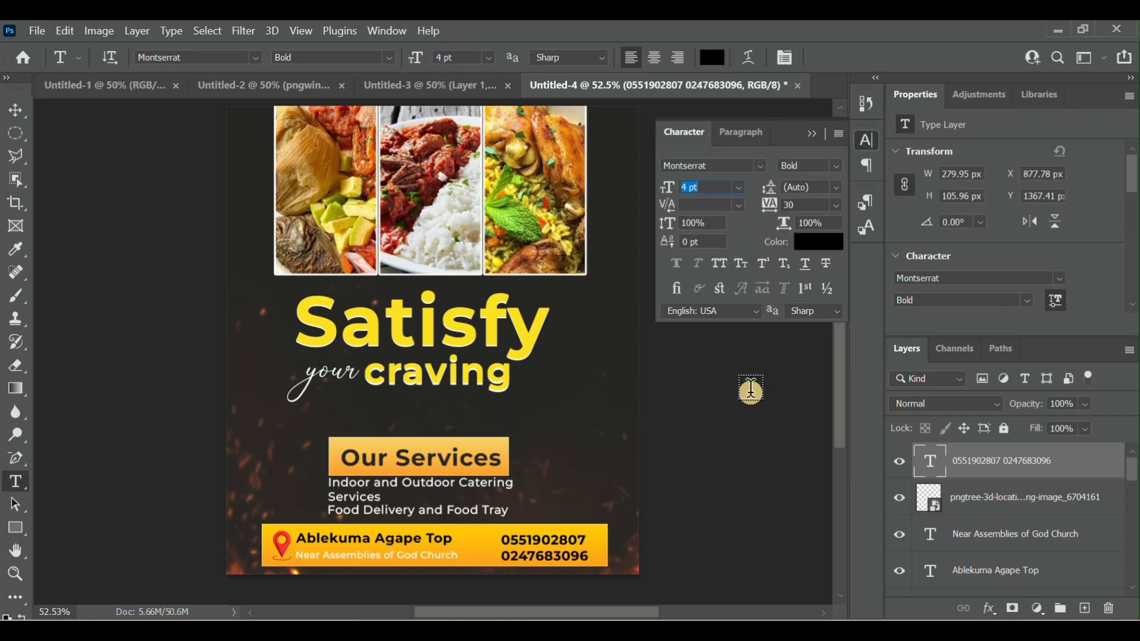
pyautogui.click(812, 133)
# - Move the phone number text within the bottom banner to about X 922, Y 1364 px
pyautogui.click(567, 527)
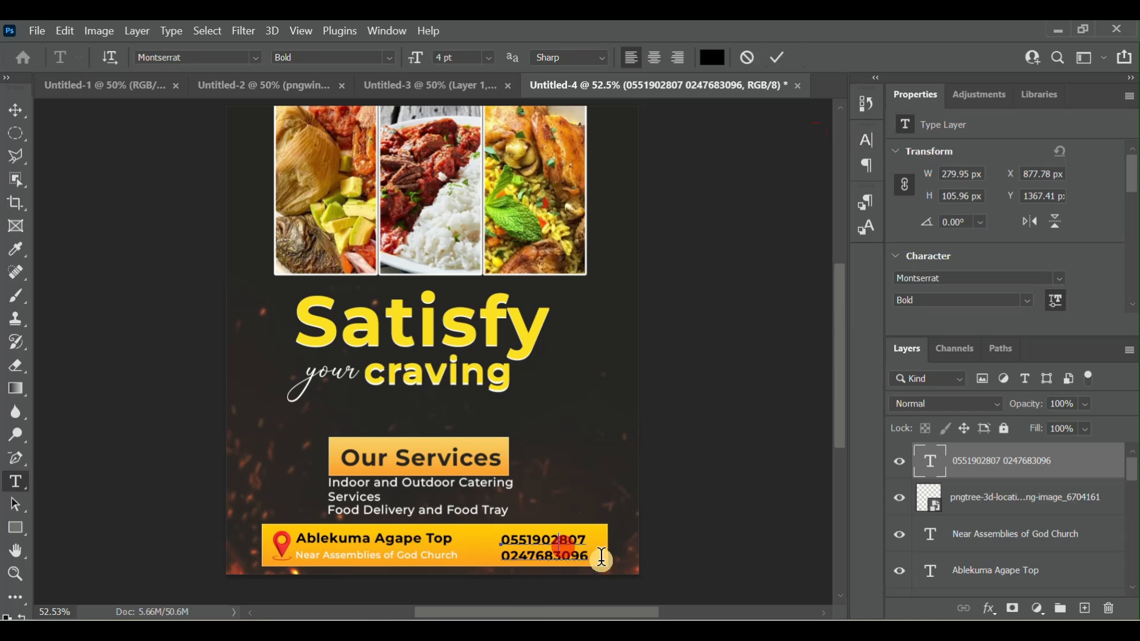
pyautogui.moveTo(576, 587); pyautogui.dragTo(593, 588)
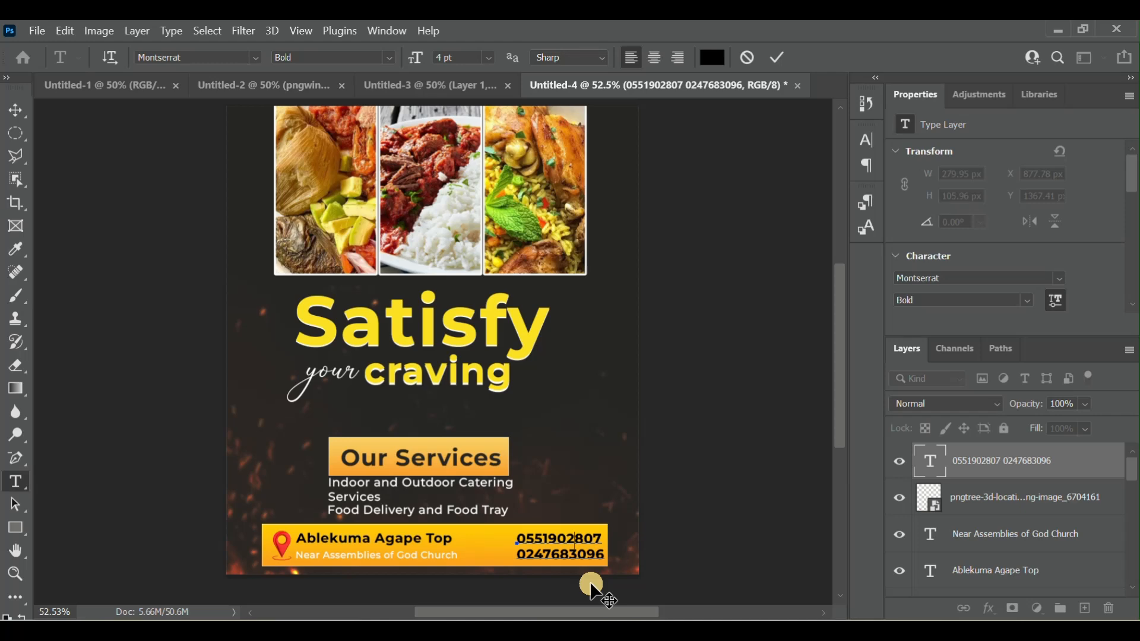
pyautogui.click(778, 57)
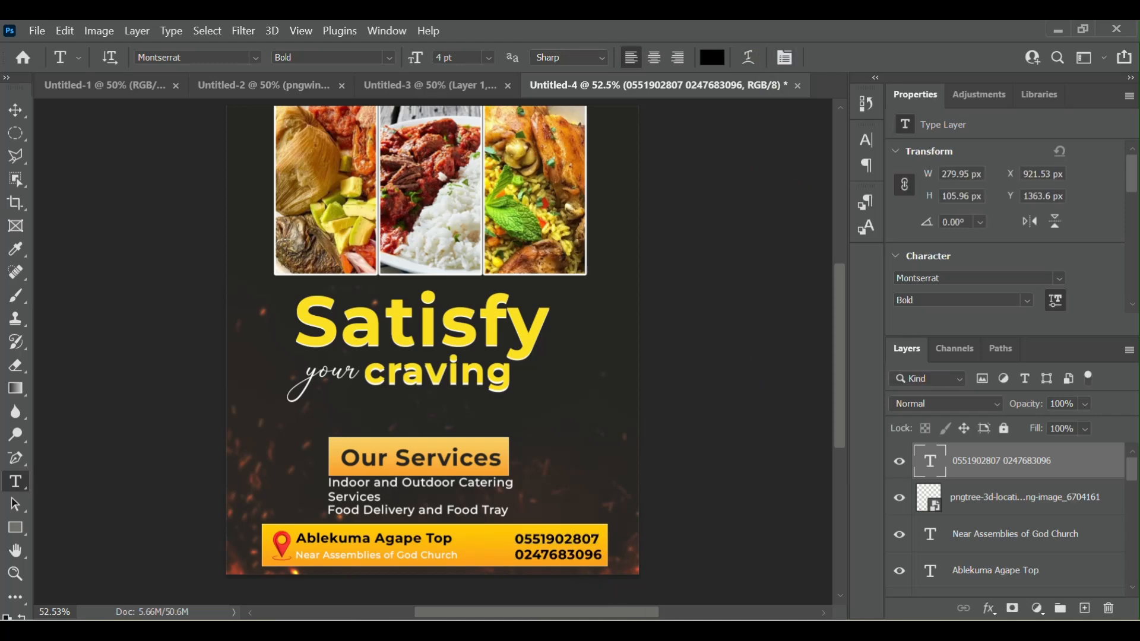
# - Place the phone icon pngwing.com (12).png, scaled proportionally to 0.85%, before the phone numbers at about X 816, Y 1366 px
pyautogui.hotkey('alt', 'Tab')
pyautogui.moveTo(734, 535); pyautogui.dragTo(248, 461)
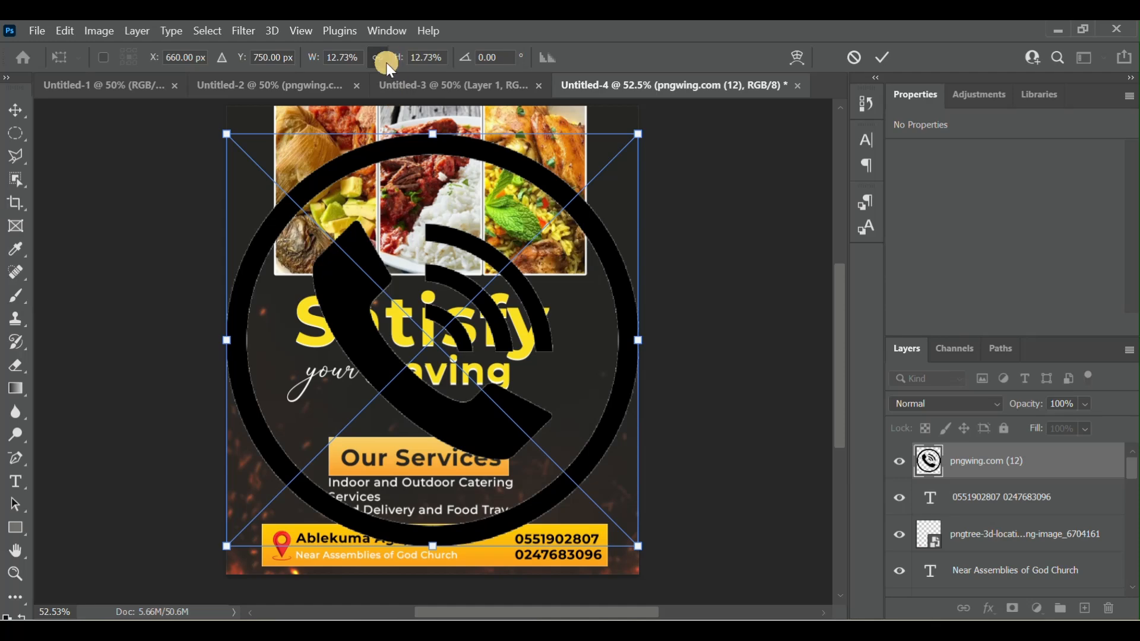
pyautogui.moveTo(226, 134); pyautogui.dragTo(601, 466)
pyautogui.moveTo(606, 522); pyautogui.dragTo(480, 562)
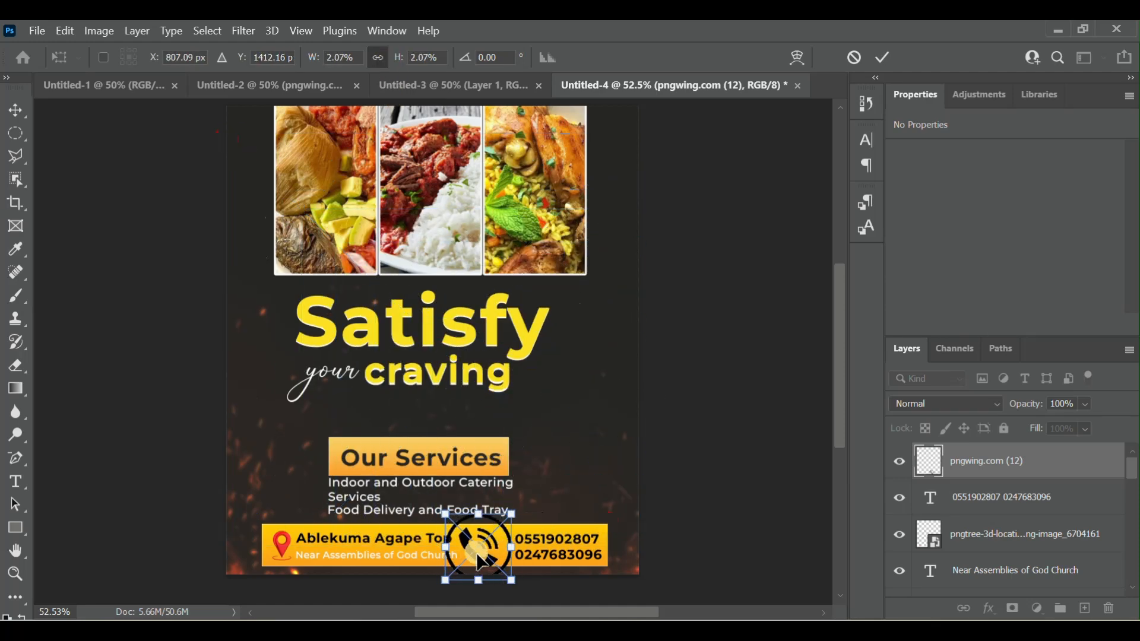
pyautogui.moveTo(446, 514); pyautogui.dragTo(515, 565)
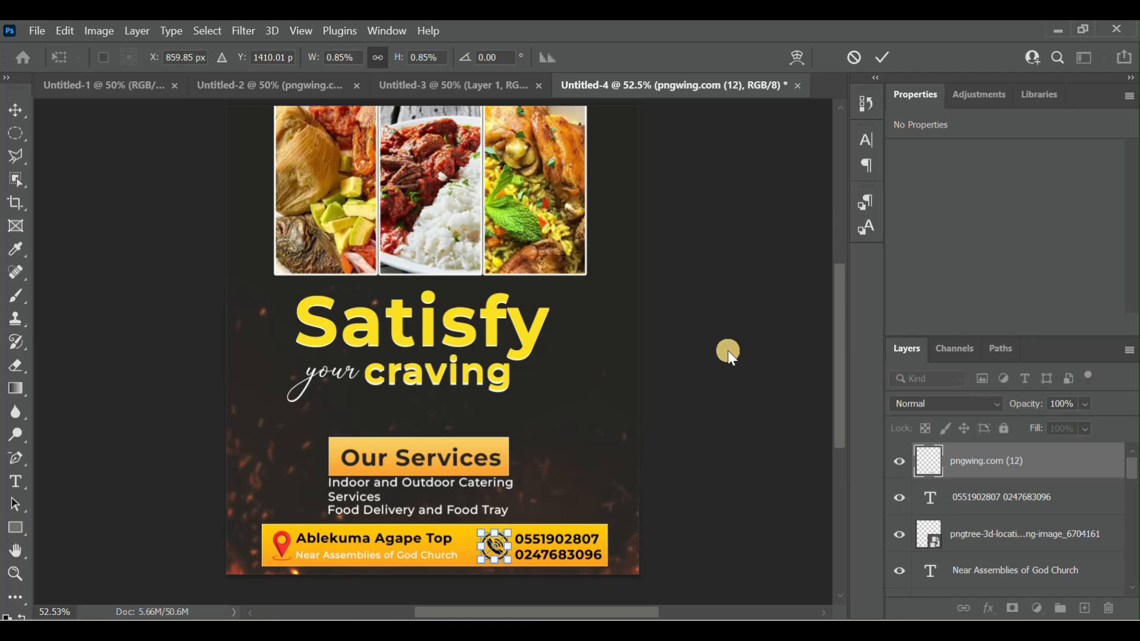
pyautogui.click(883, 57)
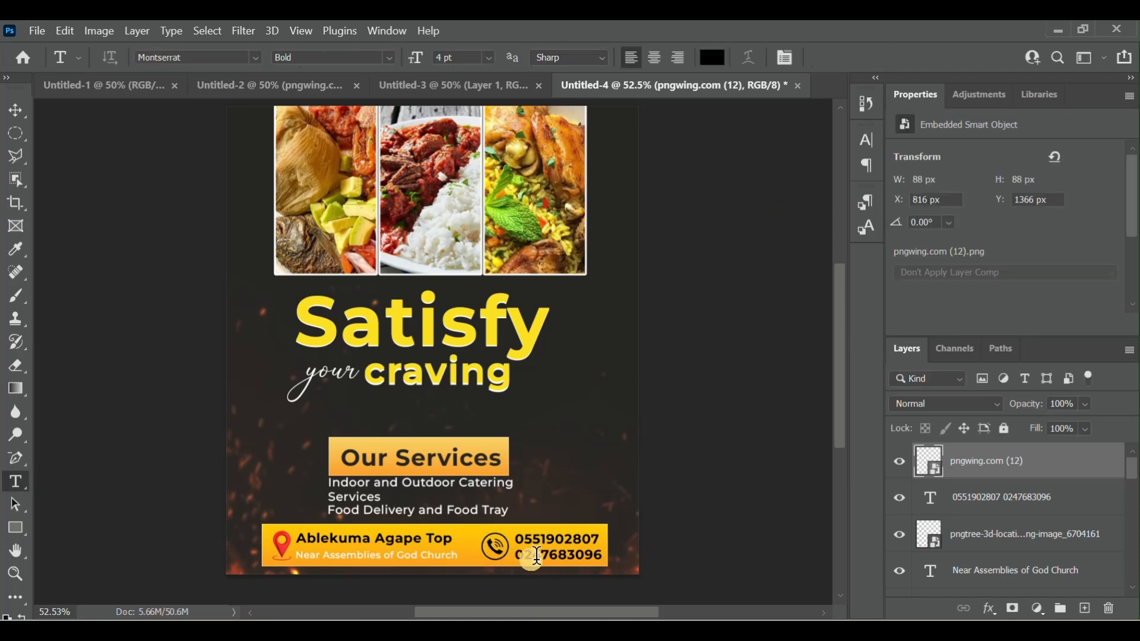
# - Shift the phone icon to X 823, Y 1362 px and hide the transform controls
pyautogui.click(18, 112)
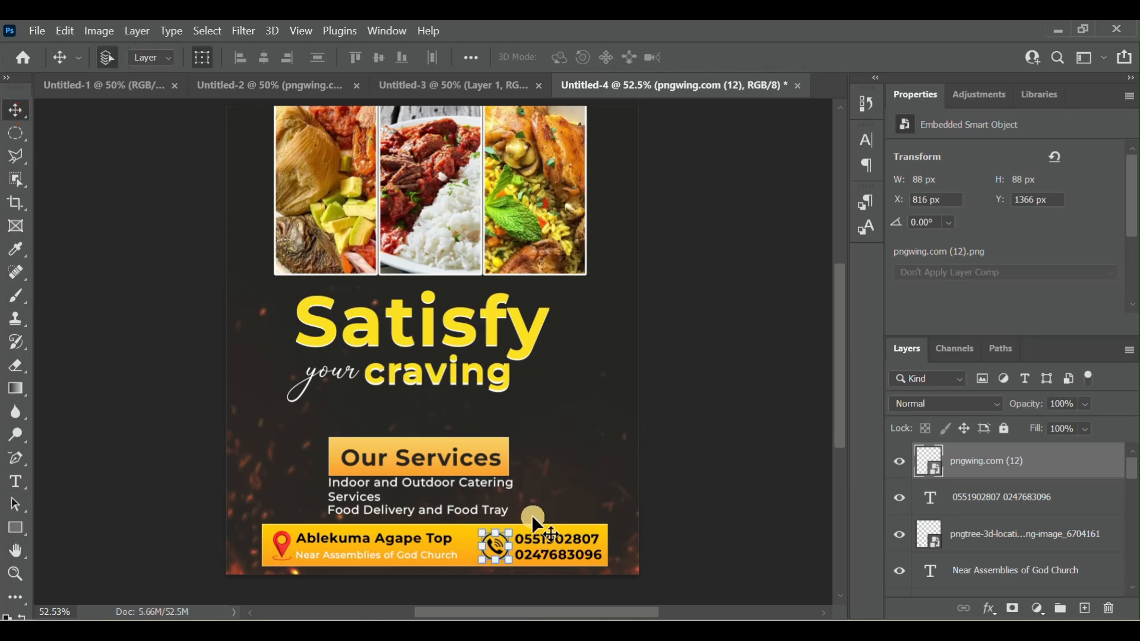
pyautogui.moveTo(533, 518); pyautogui.dragTo(535, 517)
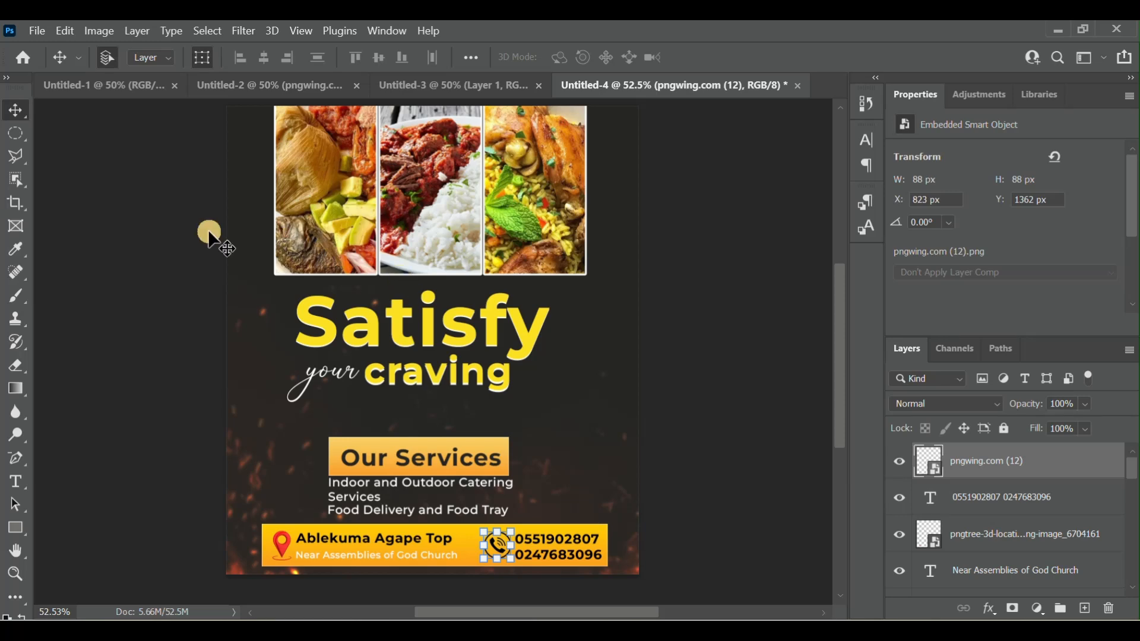
pyautogui.click(204, 64)
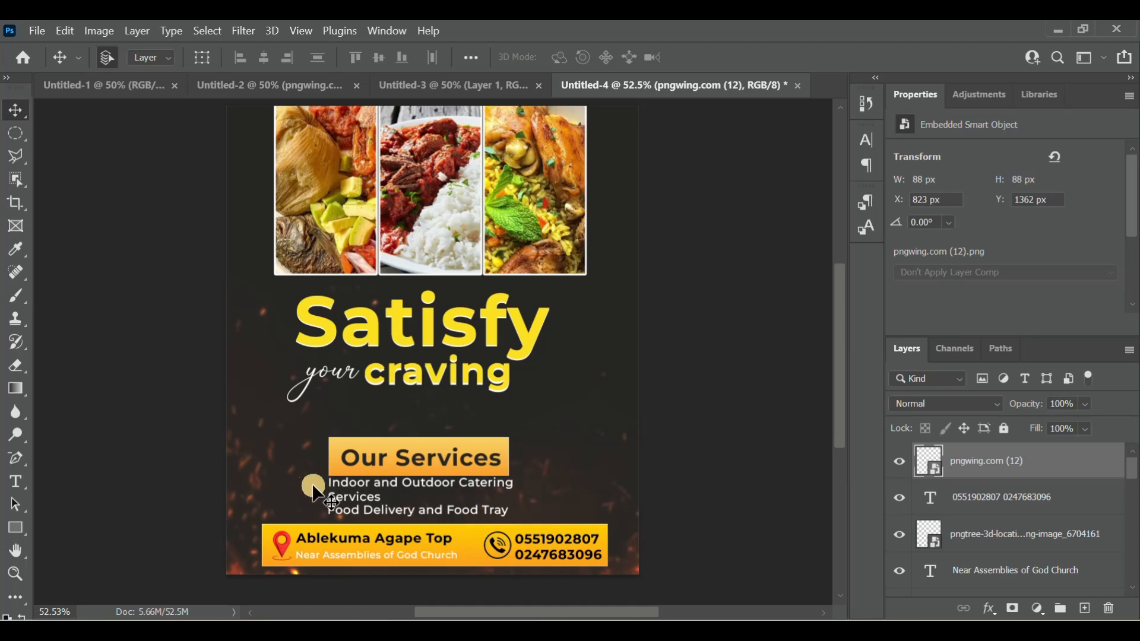
# - Draw a white ellipse bullet of about 36 × 28 px before the "Indoor and Outdoor Catering Services" line
pyautogui.click(22, 533)
pyautogui.rightClick(22, 533)
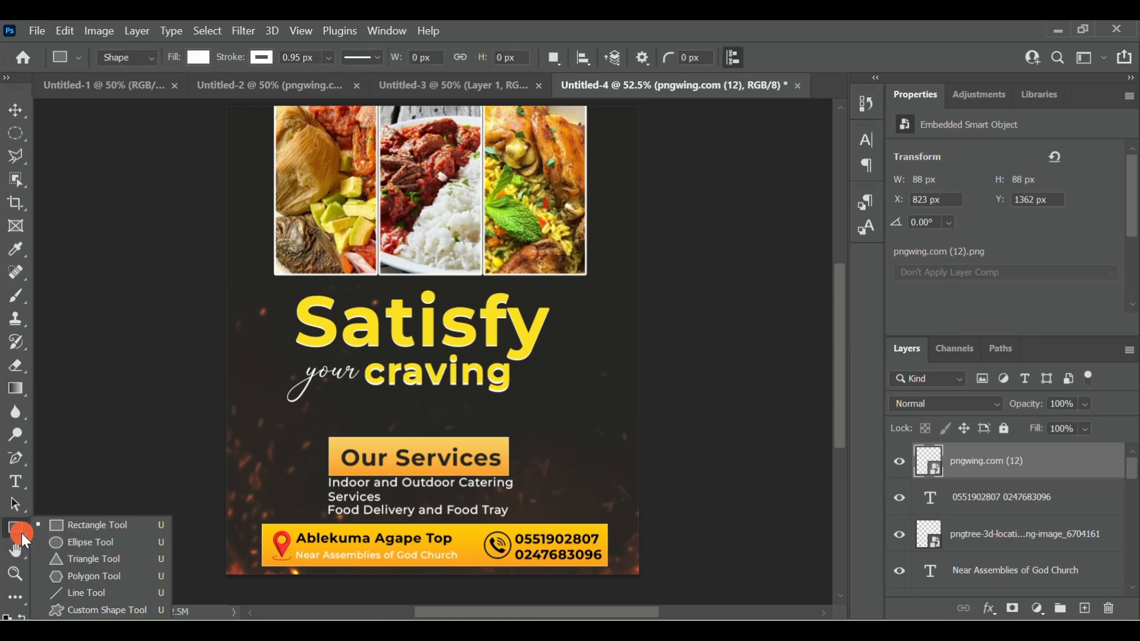
pyautogui.click(92, 551)
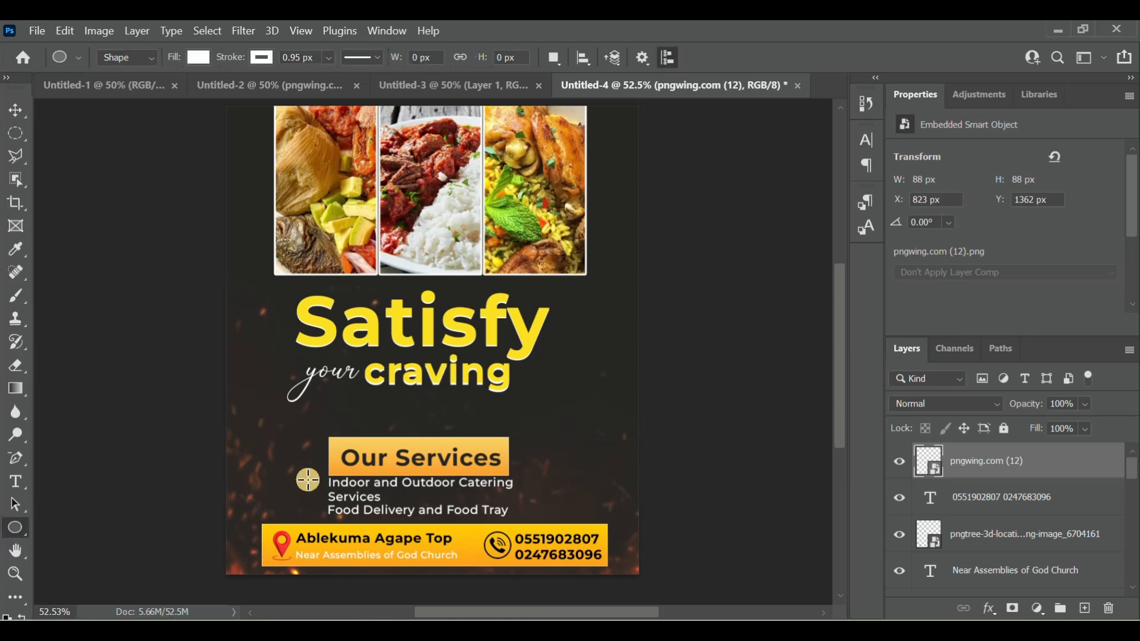
pyautogui.moveTo(313, 476); pyautogui.dragTo(324, 486)
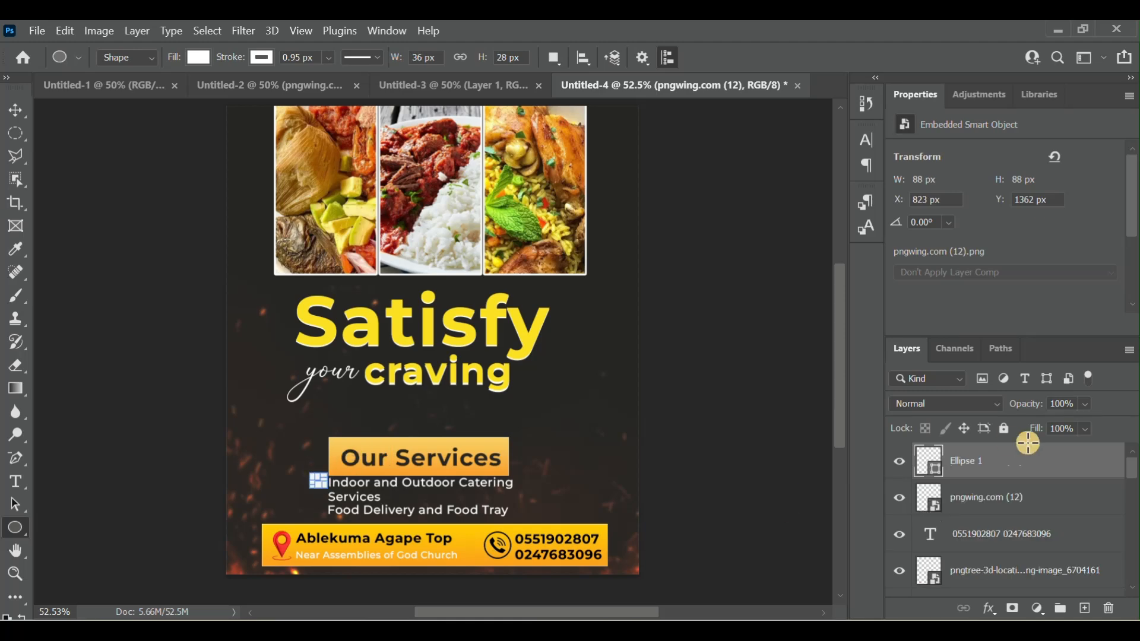
pyautogui.doubleClick(926, 463)
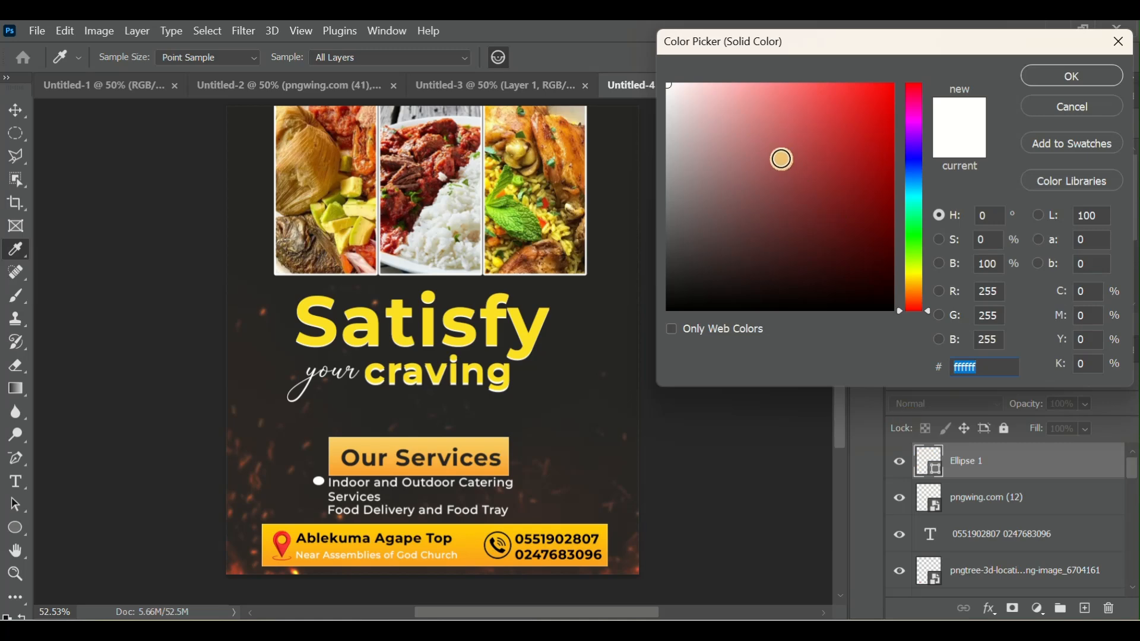
pyautogui.click(1054, 73)
# - Nudge the ellipse bullet down to about Y 1192 px to align it with the first service line
pyautogui.click(10, 108)
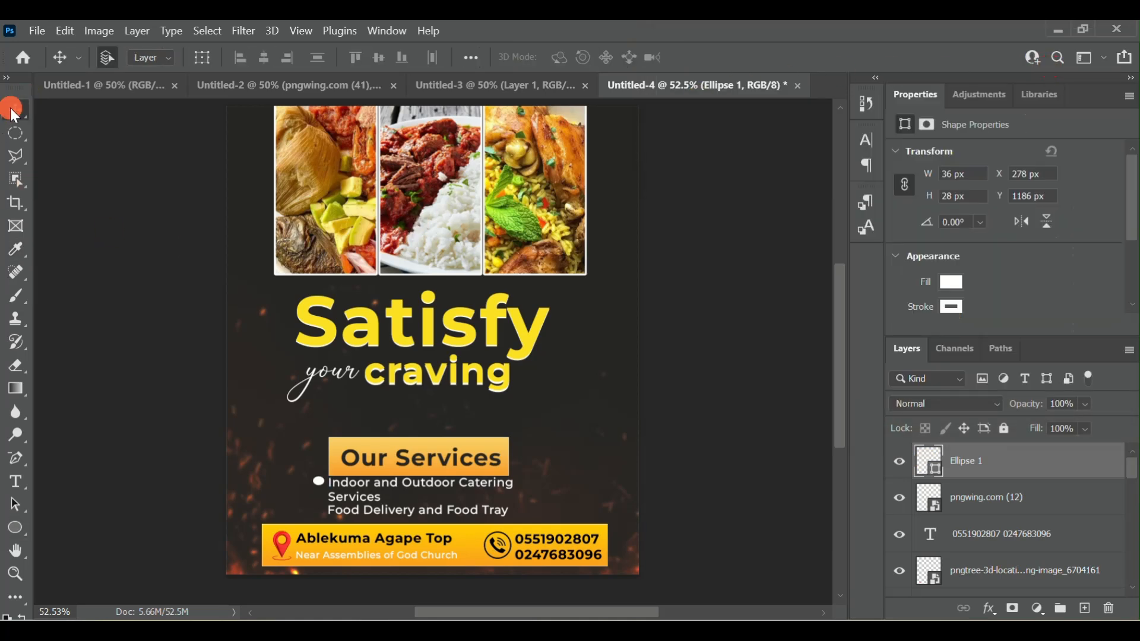
pyautogui.press('Down')
pyautogui.press('Down')
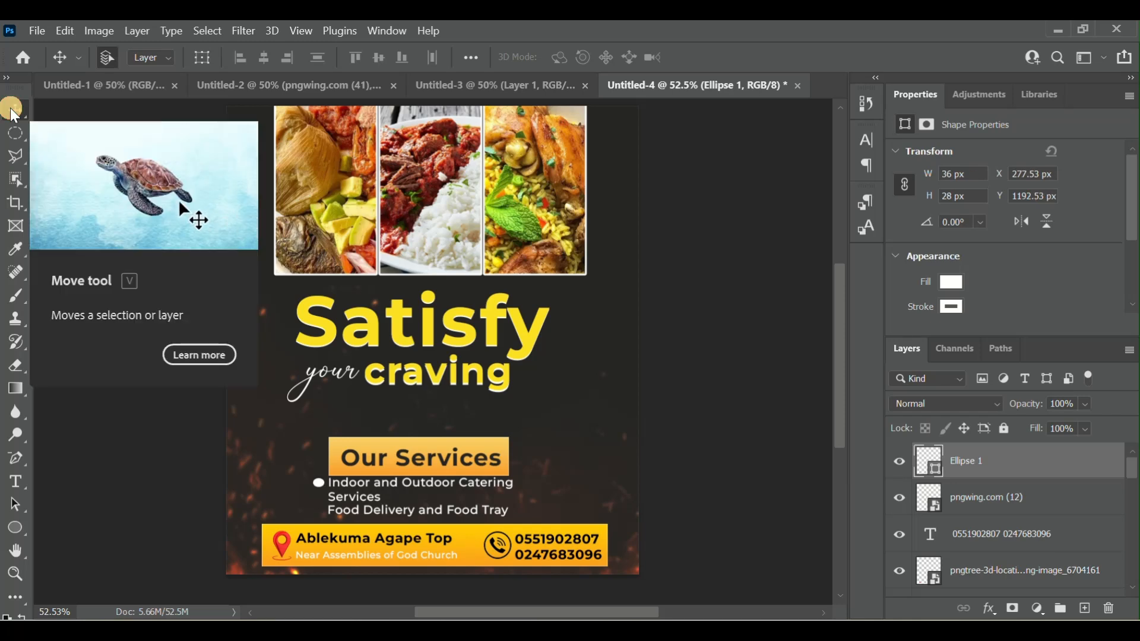
pyautogui.press('Up')
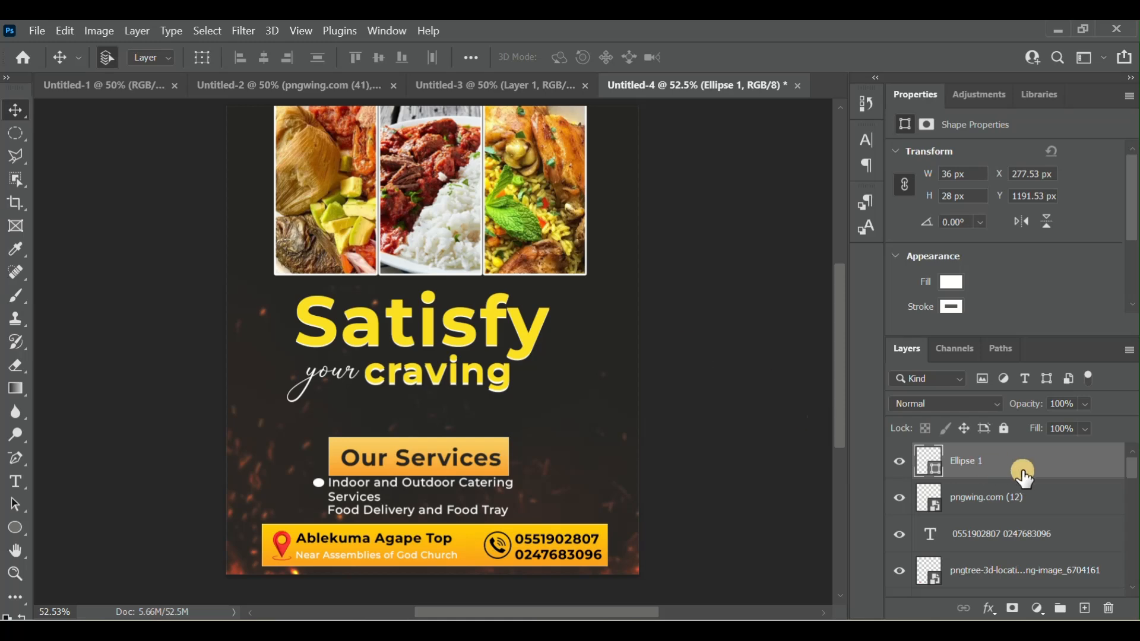
# - Duplicate the ellipse bullet and move the copy down to about Y 1269 px, before the "Food Delivery and Food Tray" line
pyautogui.rightClick(1024, 475)
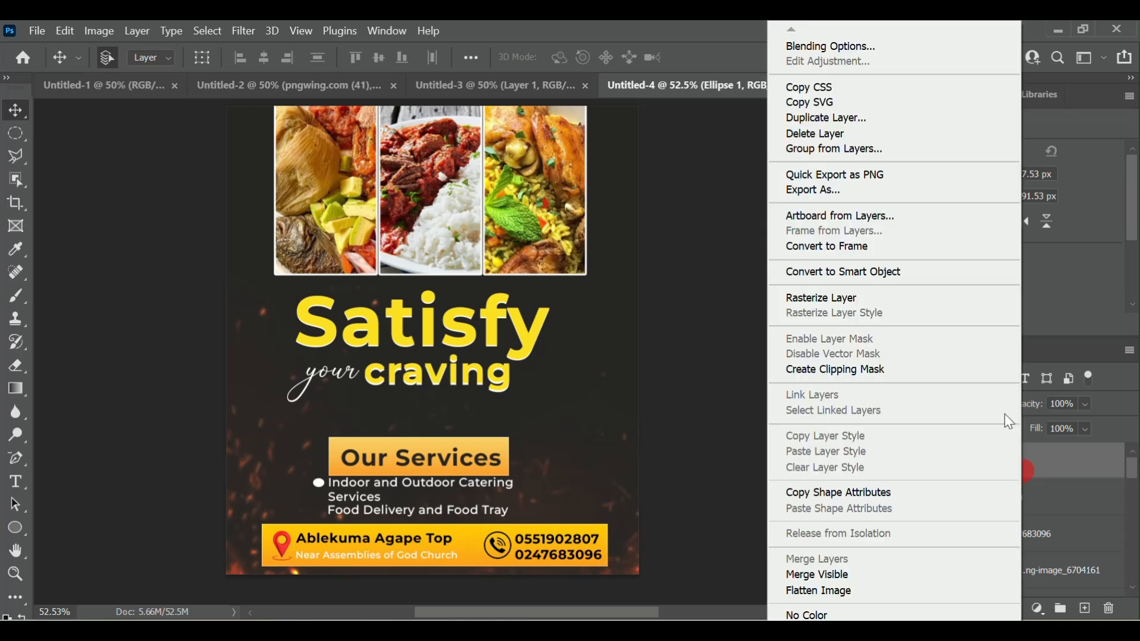
pyautogui.click(858, 117)
pyautogui.press('Return')
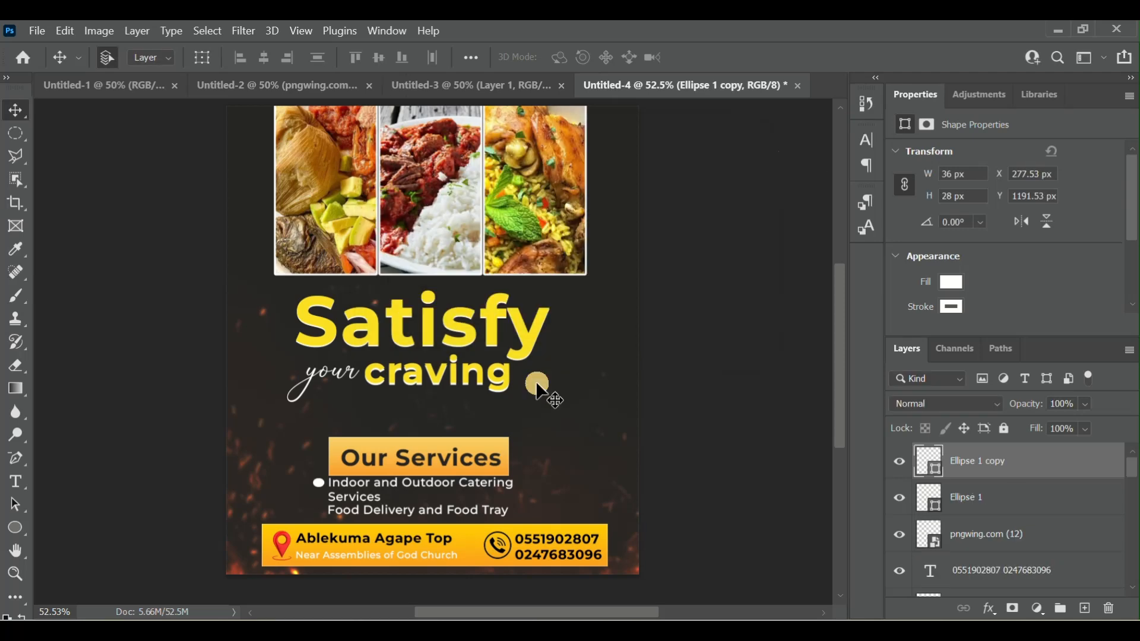
pyautogui.press('Down')
pyautogui.press('Down')
pyautogui.press('Down')
pyautogui.press('Down')
pyautogui.press('Down')
pyautogui.press('Down')
pyautogui.press('Down')
pyautogui.press('Down')
pyautogui.press('Down')
pyautogui.press('Down')
pyautogui.press('Down')
pyautogui.press('Down')
pyautogui.press('Down')
pyautogui.press('Down')
pyautogui.press('Down')
pyautogui.press('Down')
pyautogui.press('Down')
pyautogui.press('Down')
pyautogui.press('Down')
pyautogui.press('Down')
pyautogui.press('Down')
pyautogui.press('Down')
pyautogui.press('Down')
pyautogui.press('Down')
pyautogui.press('Down')
pyautogui.press('Down')
pyautogui.press('Down')
pyautogui.press('Down')
pyautogui.press('Down')
pyautogui.press('Down')
pyautogui.press('Down')
pyautogui.press('Down')
pyautogui.press('Down')
pyautogui.press('Down')
pyautogui.press('Down')
pyautogui.press('Down')
pyautogui.press('Down')
pyautogui.press('Down')
pyautogui.press('Down')
pyautogui.press('Down')
# - Scale the "Satisfy", "your" and "craving" text layers together to about 90% and move them up to about X 276, Y 570 px
pyautogui.moveTo(492, 359); pyautogui.dragTo(619, 429)
pyautogui.click(414, 329)
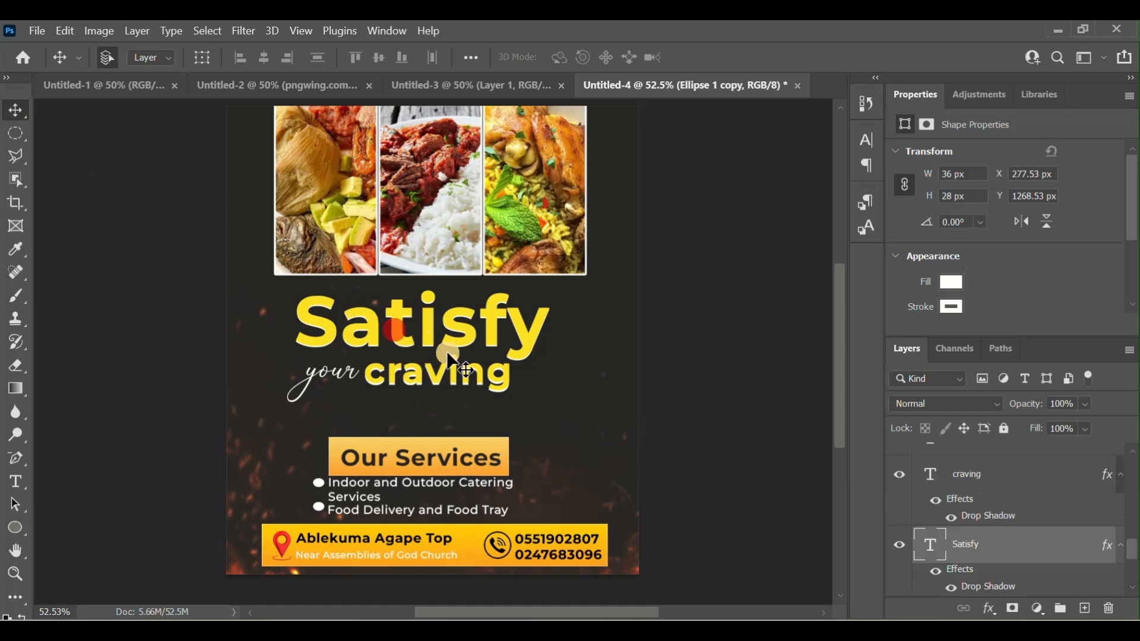
pyautogui.click(1029, 575)
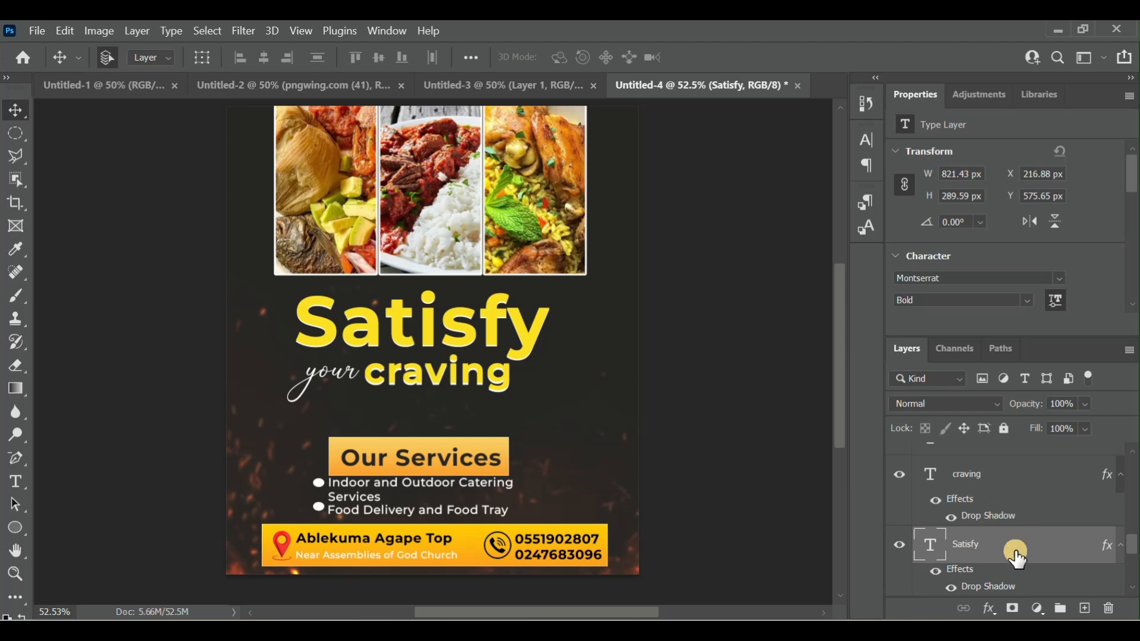
pyautogui.scroll(2, 1017, 558)
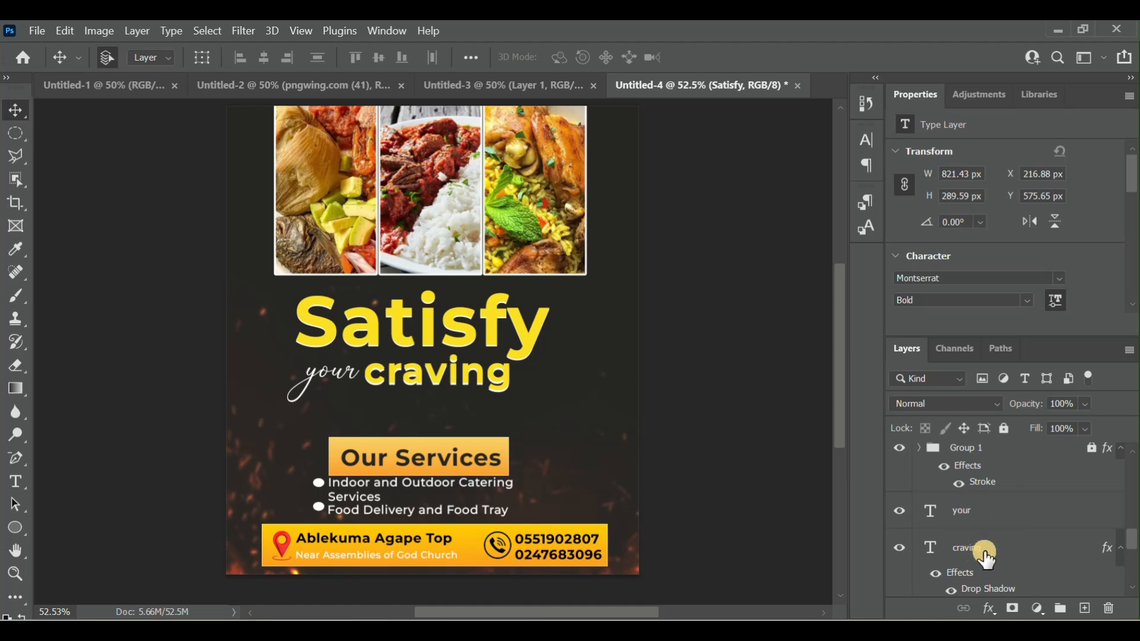
pyautogui.scroll(-1, 1005, 541)
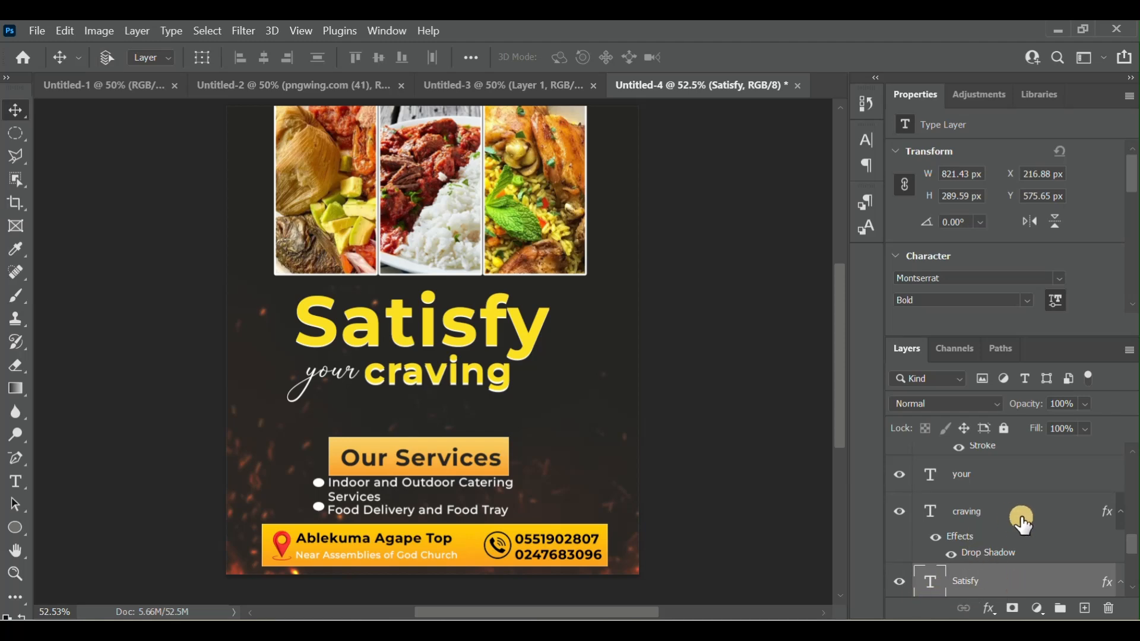
pyautogui.keyDown('ctrl'); pyautogui.click(1002, 517); pyautogui.keyUp('ctrl')
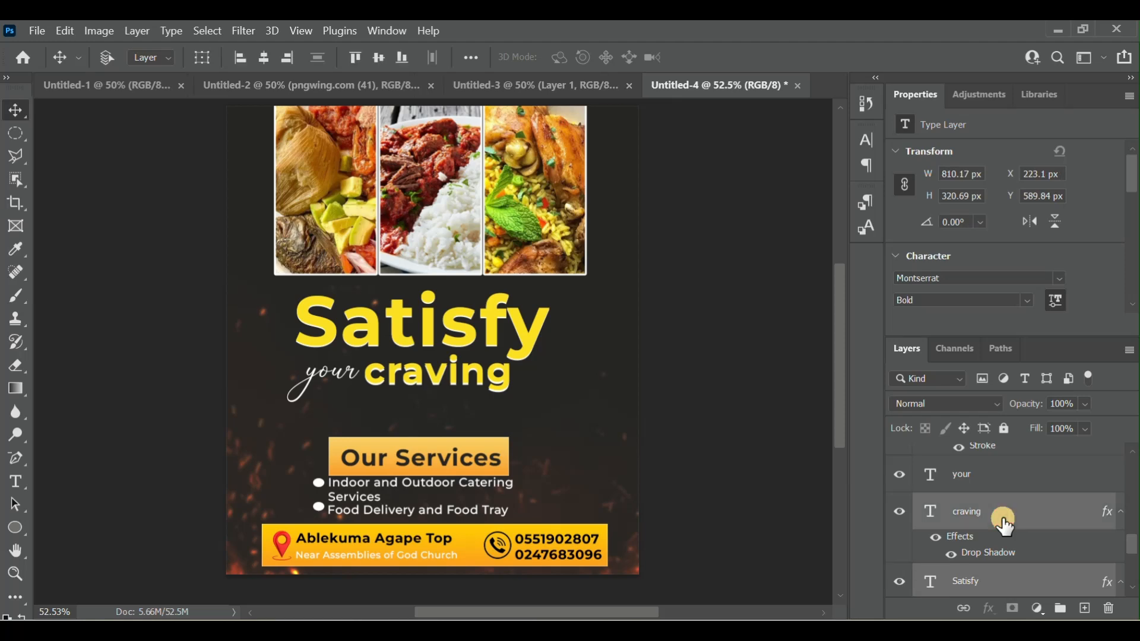
pyautogui.keyDown('ctrl'); pyautogui.click(1031, 480); pyautogui.keyUp('ctrl')
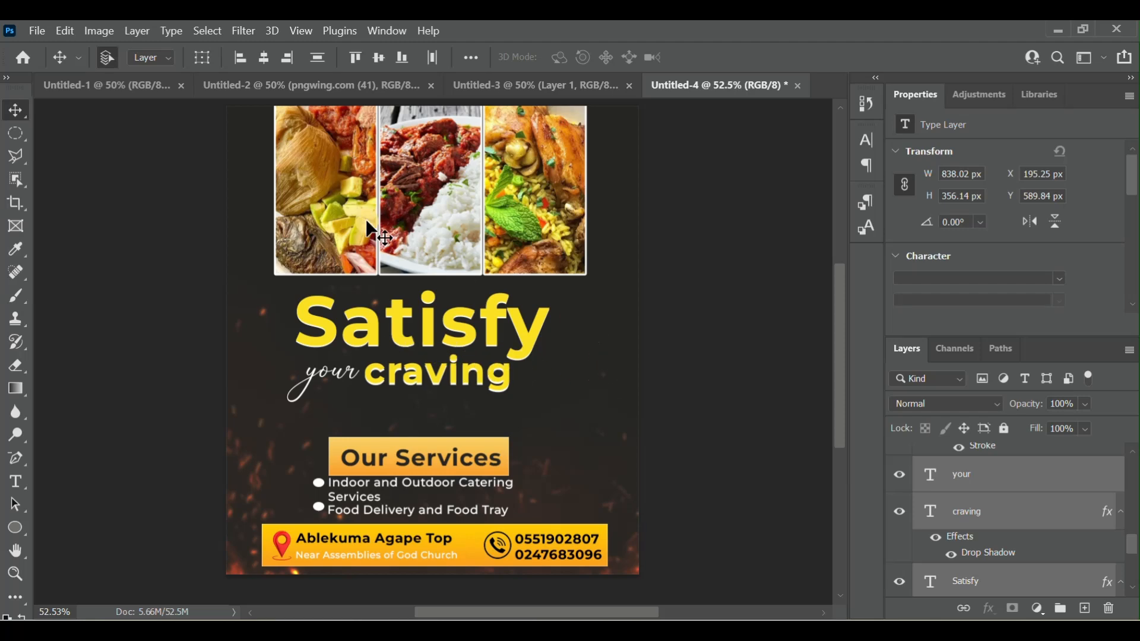
pyautogui.click(198, 59)
pyautogui.click(197, 62)
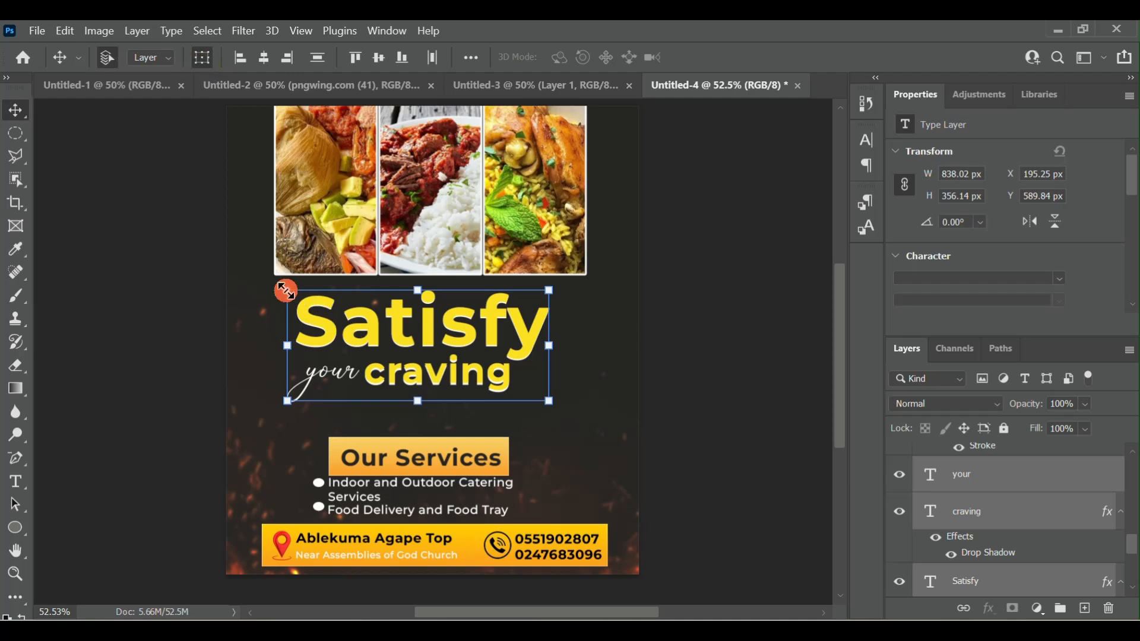
pyautogui.moveTo(288, 291); pyautogui.dragTo(314, 303)
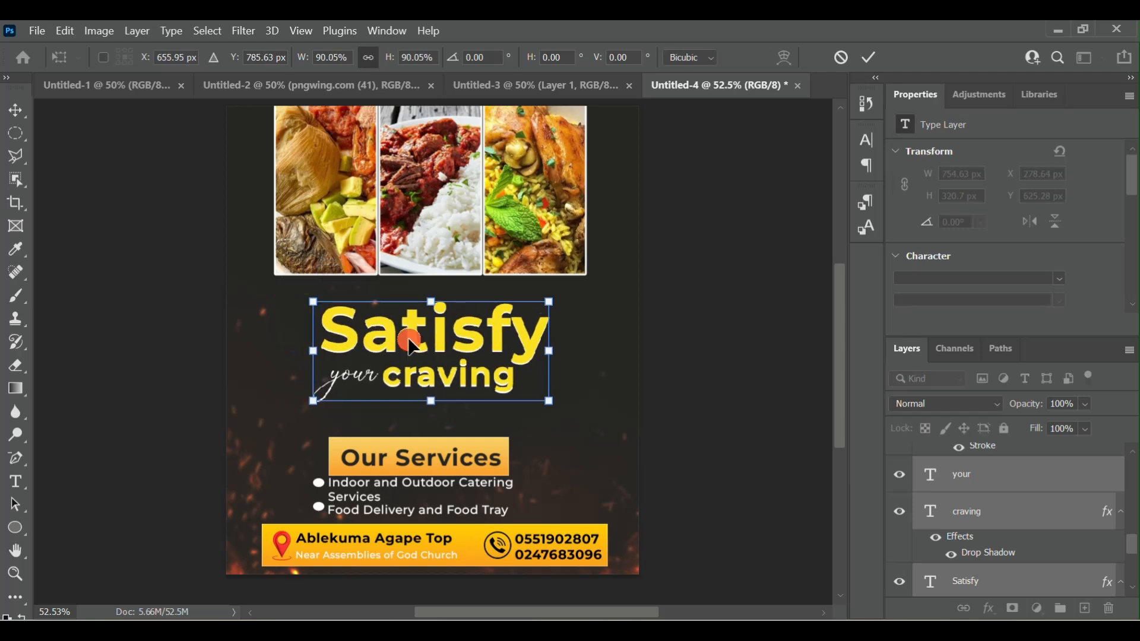
pyautogui.moveTo(409, 342)
pyautogui.mouseDown()
pyautogui.moveTo(401, 325)
pyautogui.moveTo(412, 328)
pyautogui.mouseUp()
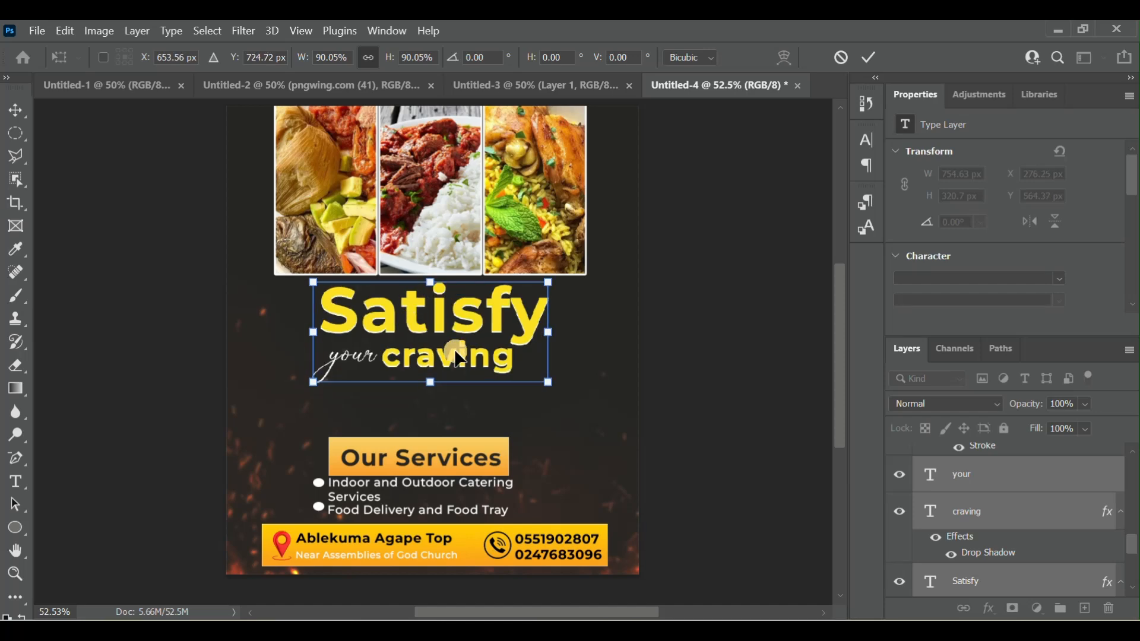
pyautogui.press('Down')
pyautogui.press('Down')
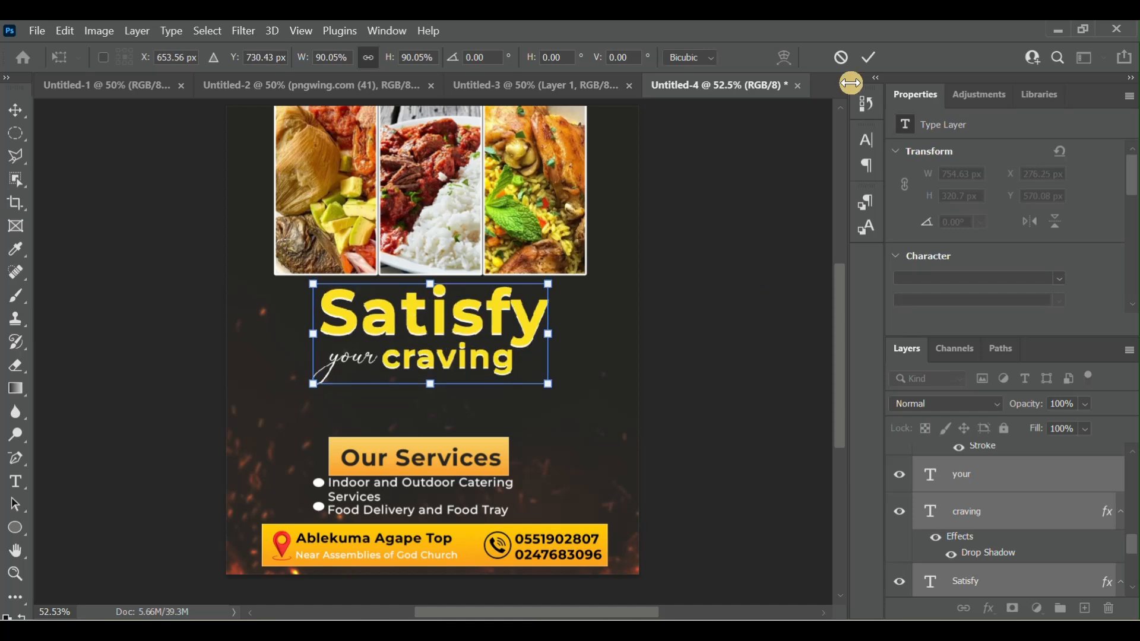
pyautogui.click(871, 65)
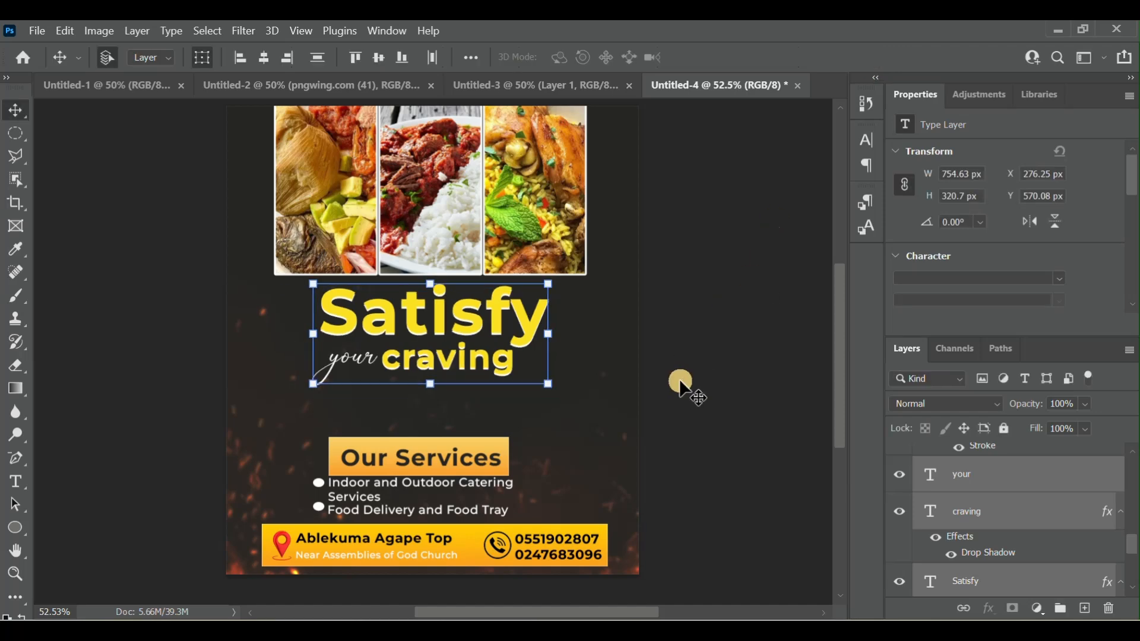
pyautogui.click(749, 403)
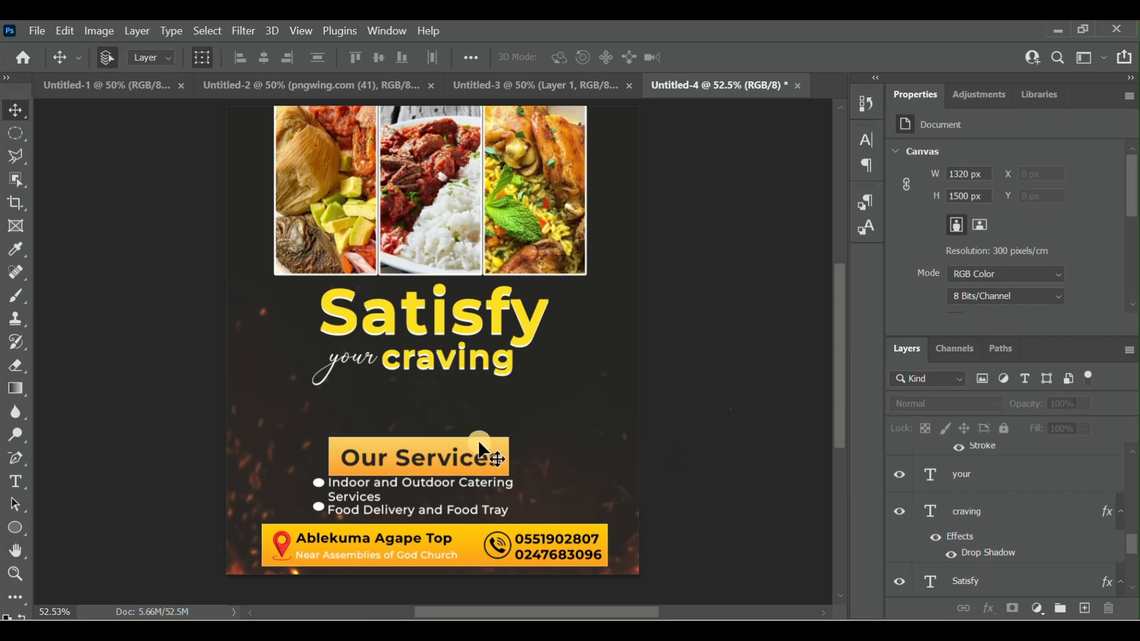
# - Add the white Montserrat Medium 3.6 pt text line "We leave your taste buds craving for more" above the "Our Services" box
pyautogui.click(386, 494)
pyautogui.click(13, 484)
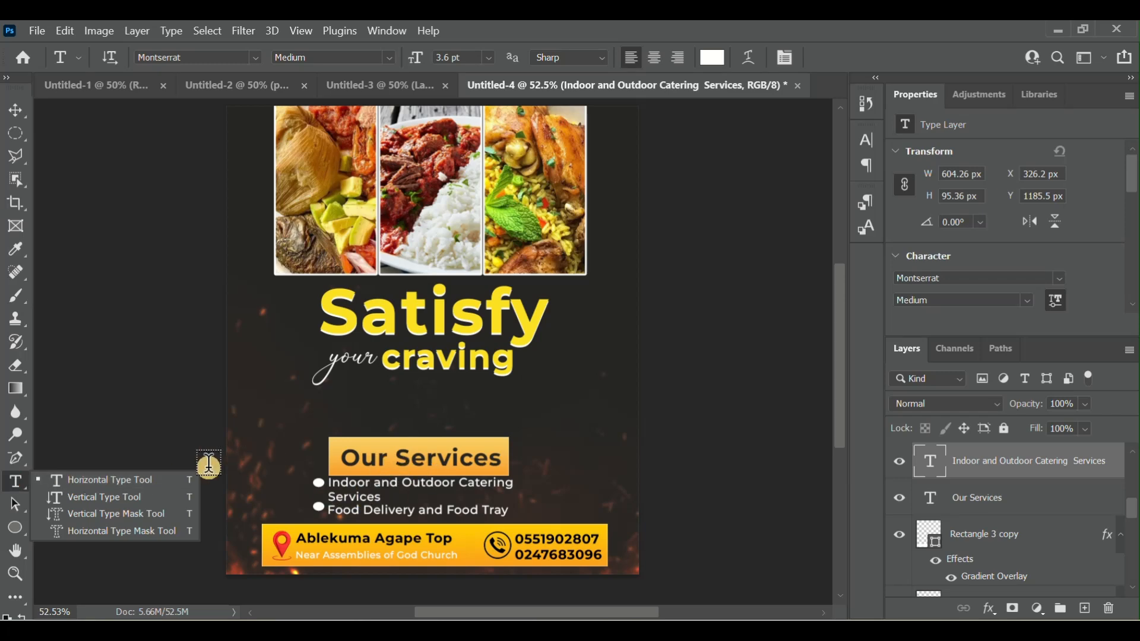
pyautogui.click(326, 407)
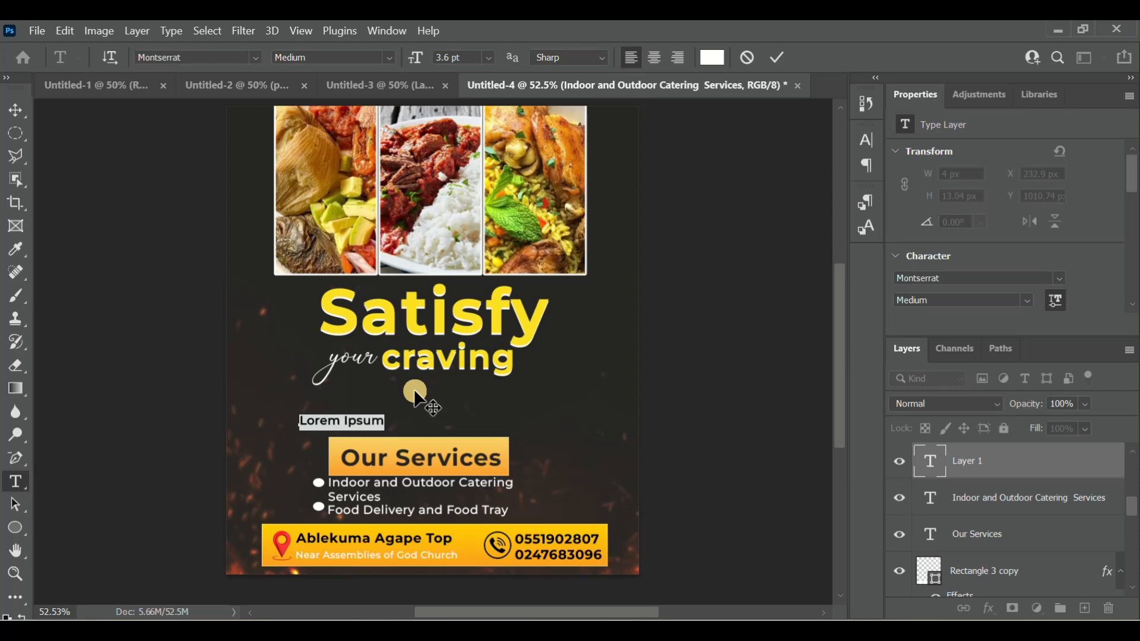
pyautogui.write('We leave your tas')
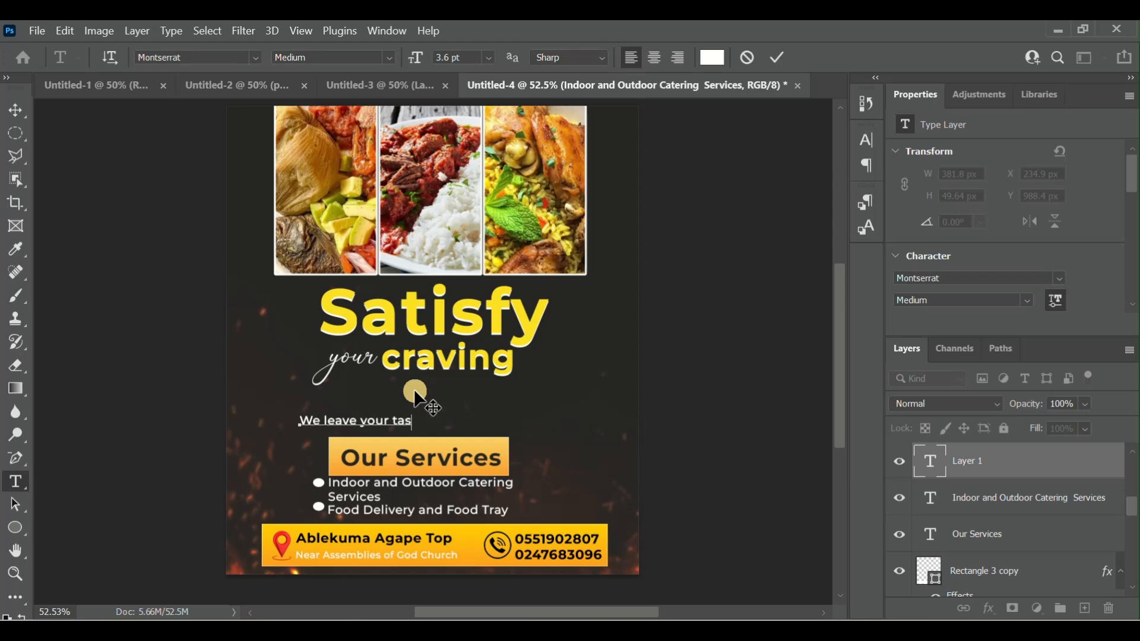
pyautogui.write('te buds craving')
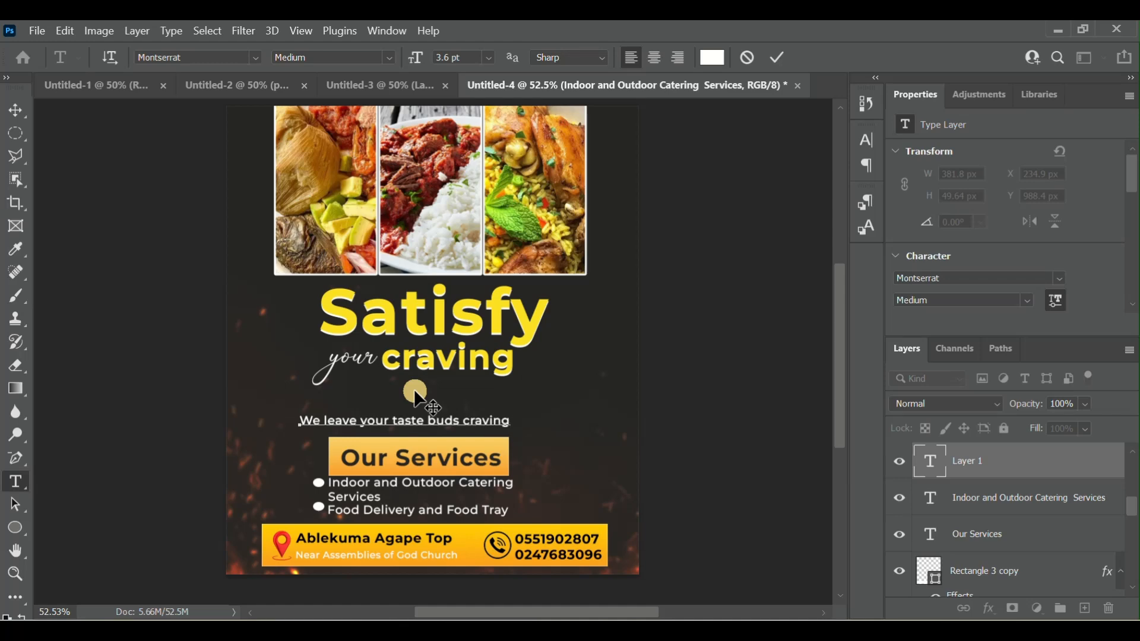
pyautogui.write(' for mo')
pyautogui.moveTo(569, 419); pyautogui.dragTo(271, 440)
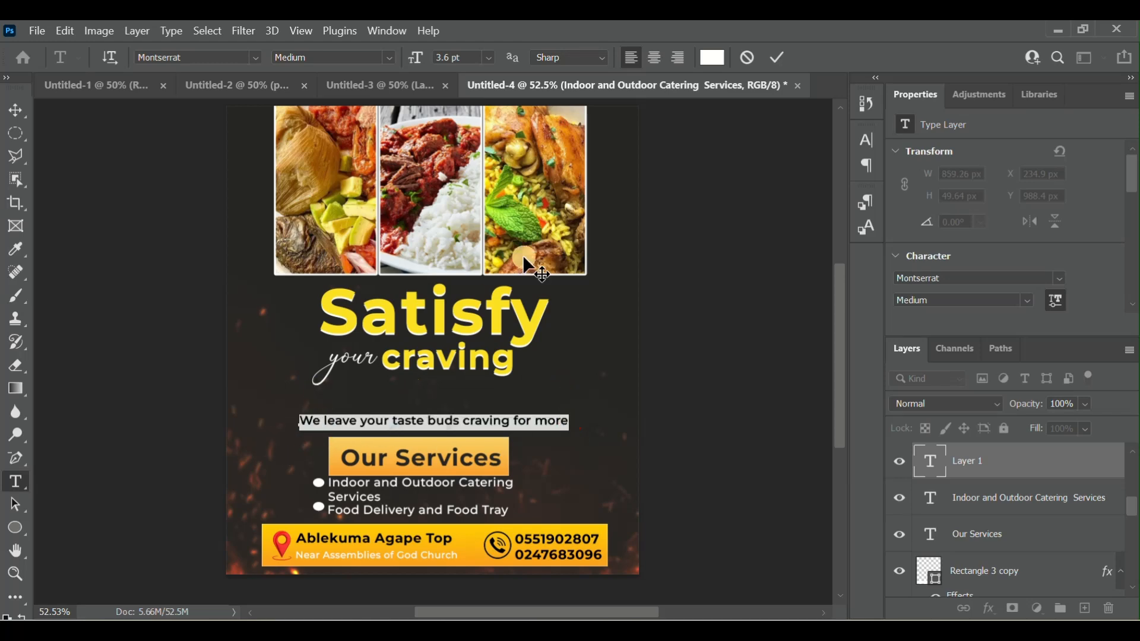
pyautogui.click(768, 58)
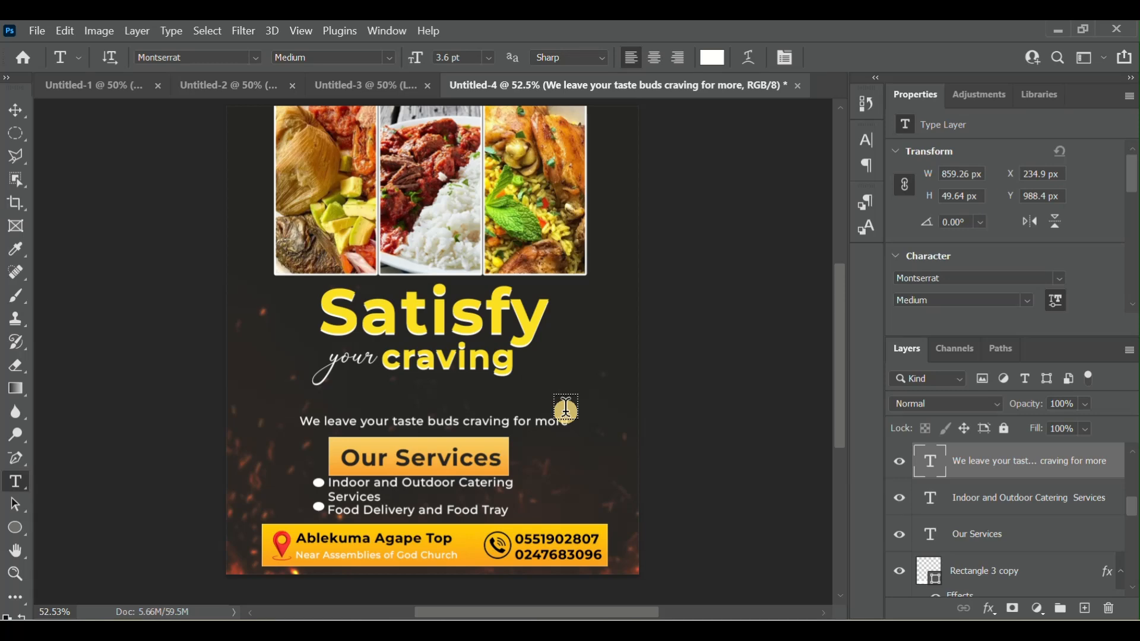
# - Shift the "We leave your taste buds craving for more" line to about X 218, Y 998 px
pyautogui.click(516, 426)
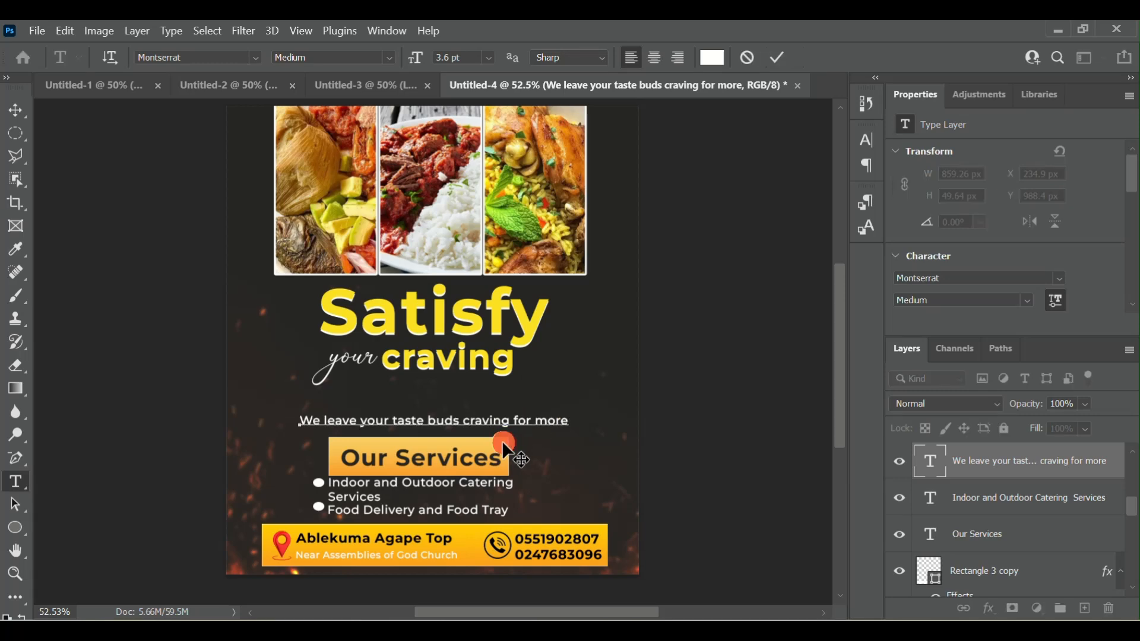
pyautogui.moveTo(503, 445); pyautogui.dragTo(497, 448)
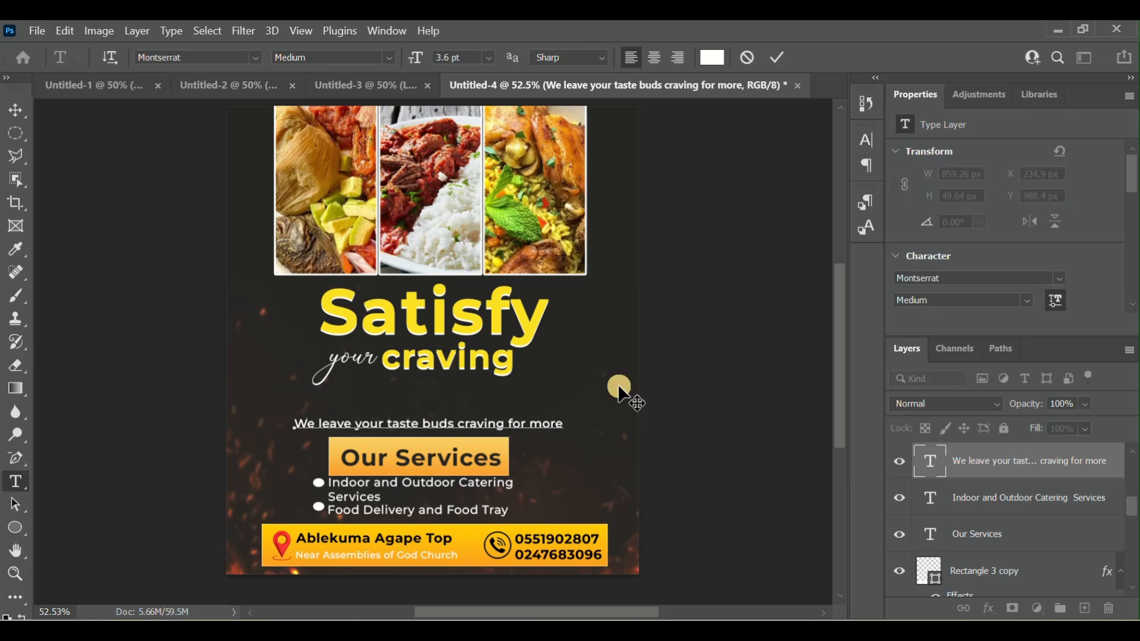
pyautogui.click(778, 56)
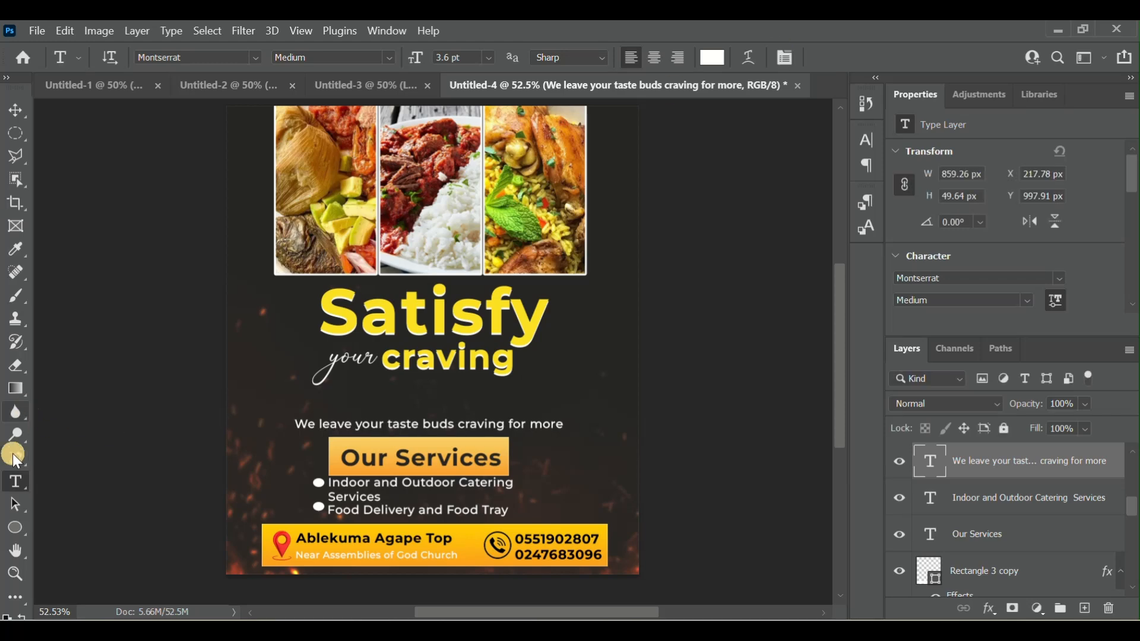
# - Draw a rectangle of about 933 × 126 px over the "We leave your taste buds craving for more" line
pyautogui.click(17, 528)
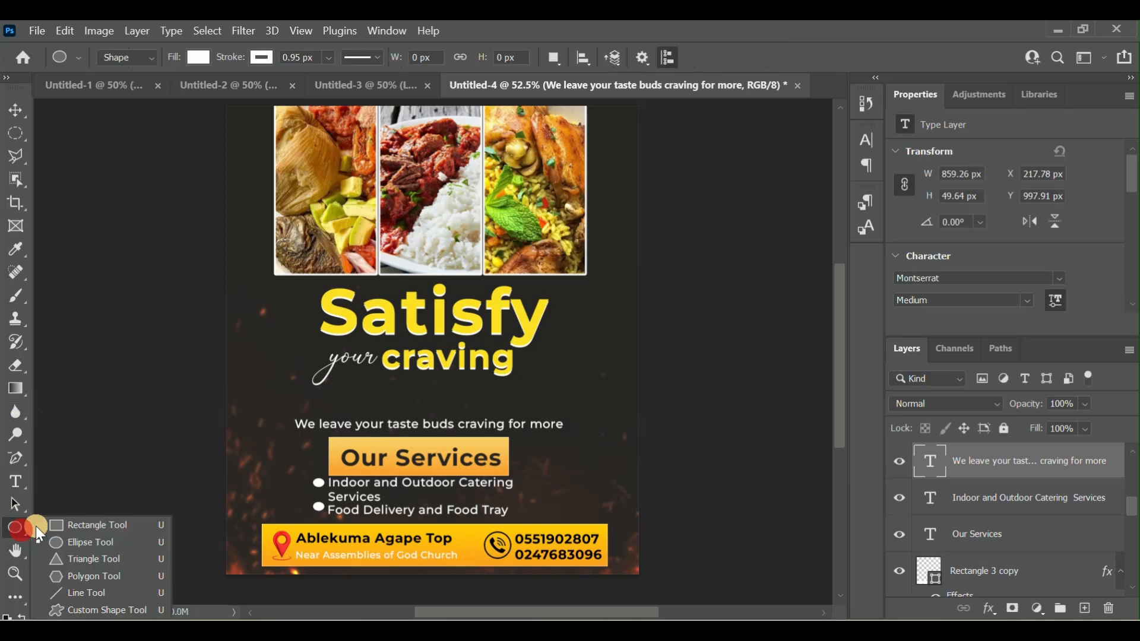
pyautogui.click(86, 526)
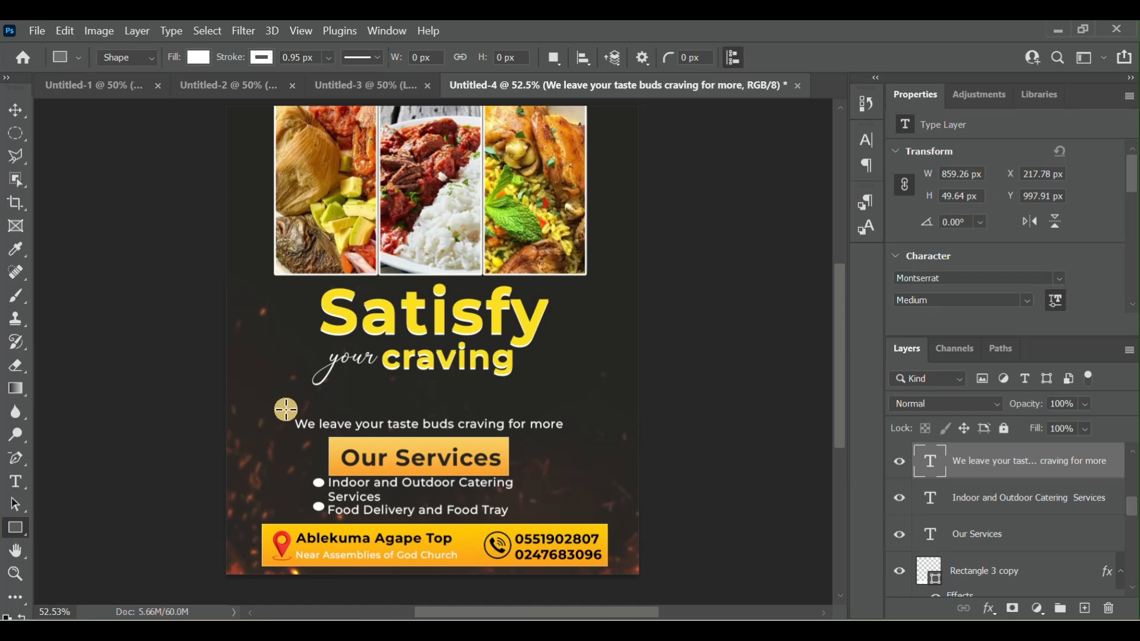
pyautogui.moveTo(286, 409); pyautogui.dragTo(576, 448)
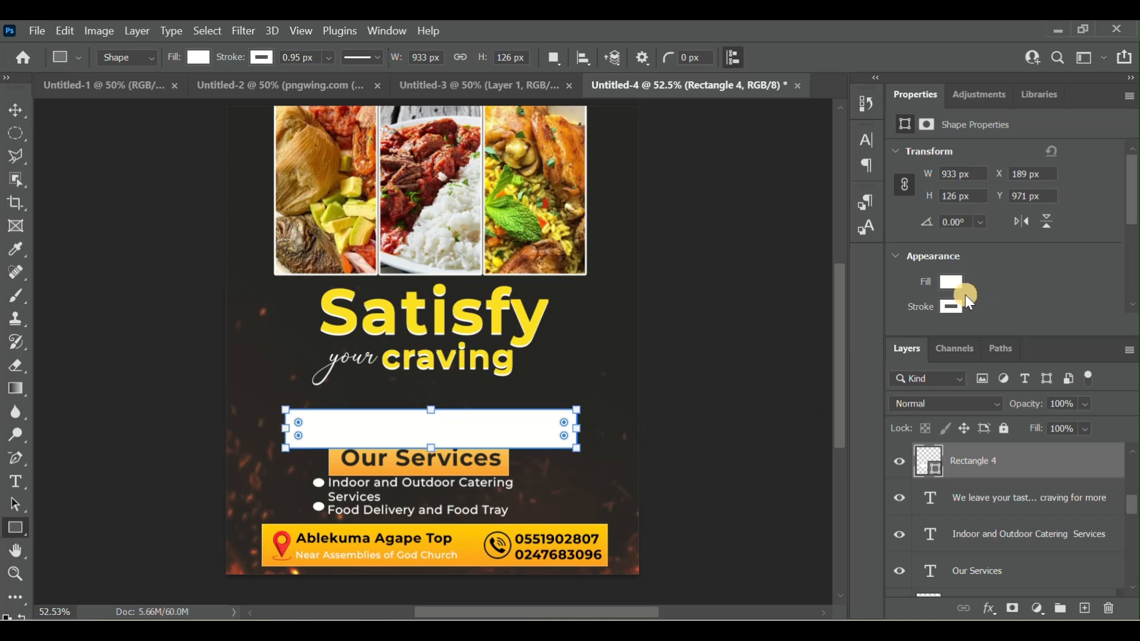
# - Give the tagline rectangle a yellow stroke 4.95 px wide and remove its fill
pyautogui.click(265, 60)
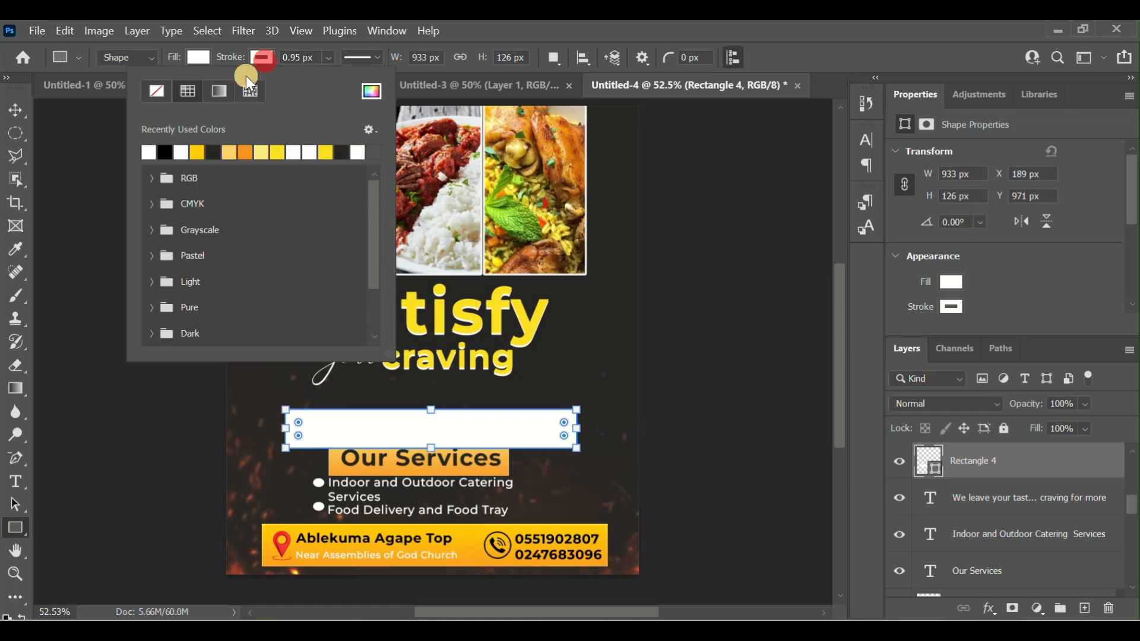
pyautogui.click(202, 153)
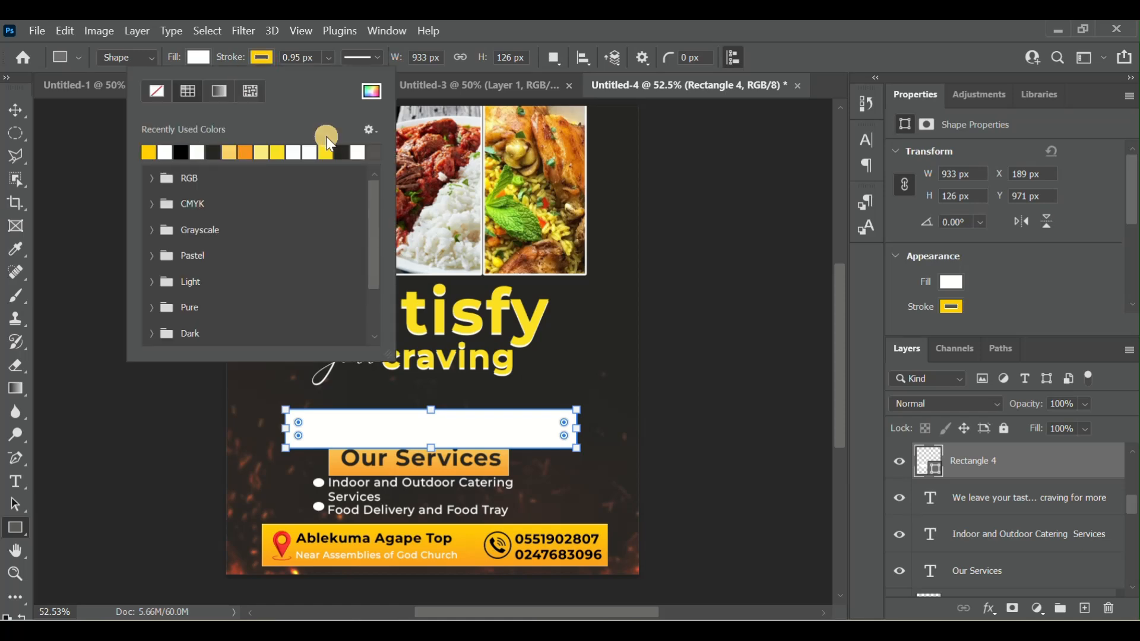
pyautogui.click(303, 59)
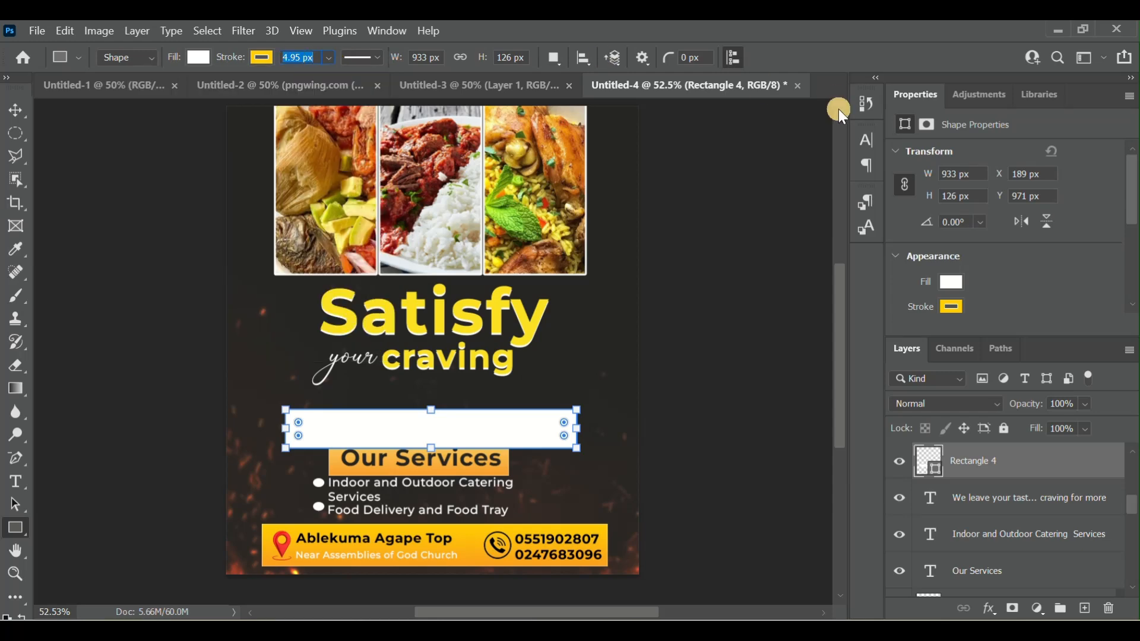
pyautogui.press('Return')
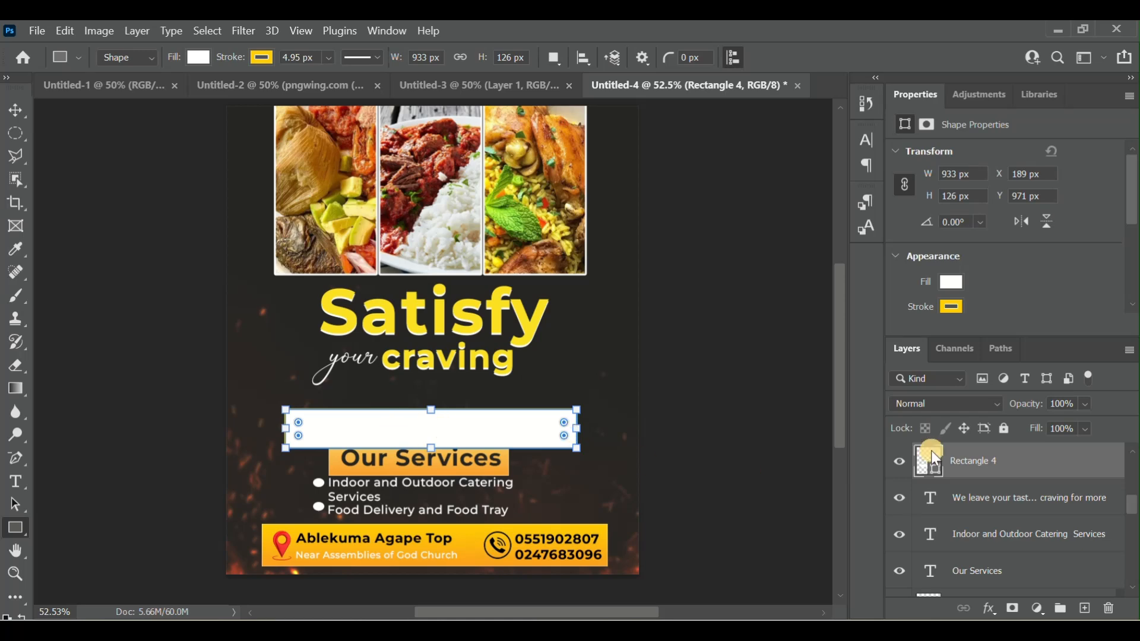
pyautogui.click(198, 57)
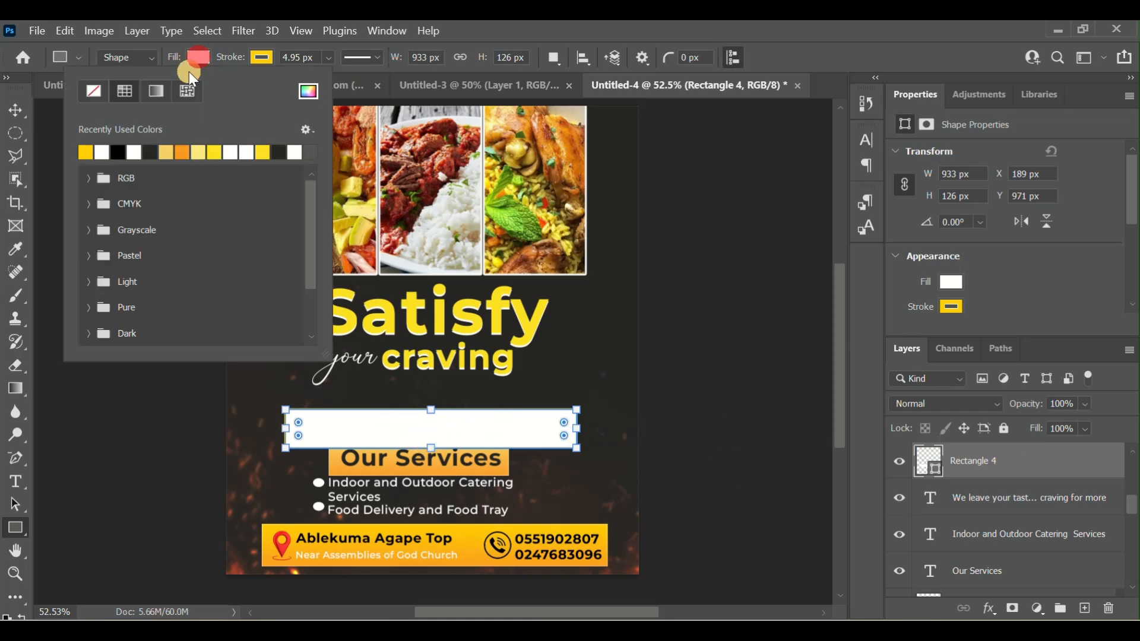
pyautogui.click(91, 93)
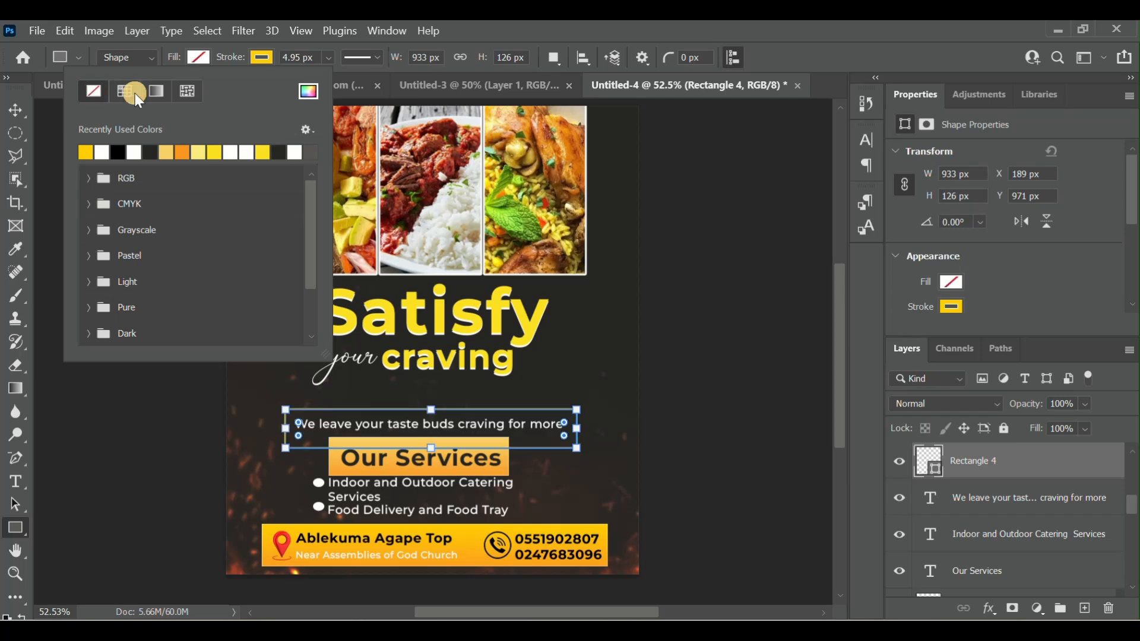
pyautogui.click(788, 306)
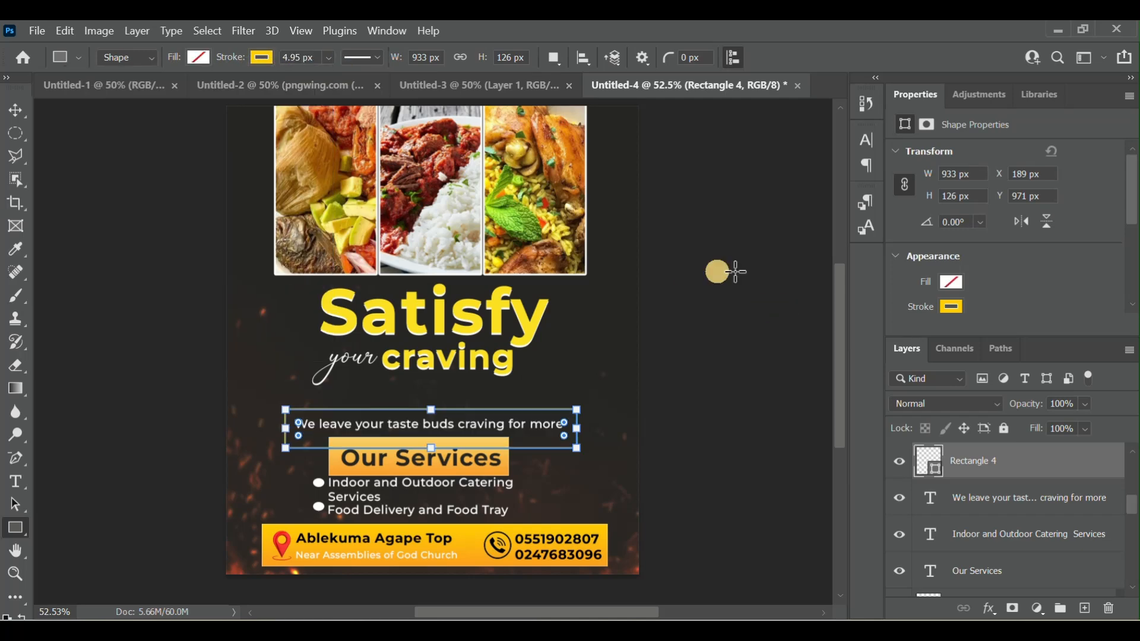
# - Change the tagline rectangle's stroke to a dotted line and set its width to 6 px
pyautogui.click(335, 55)
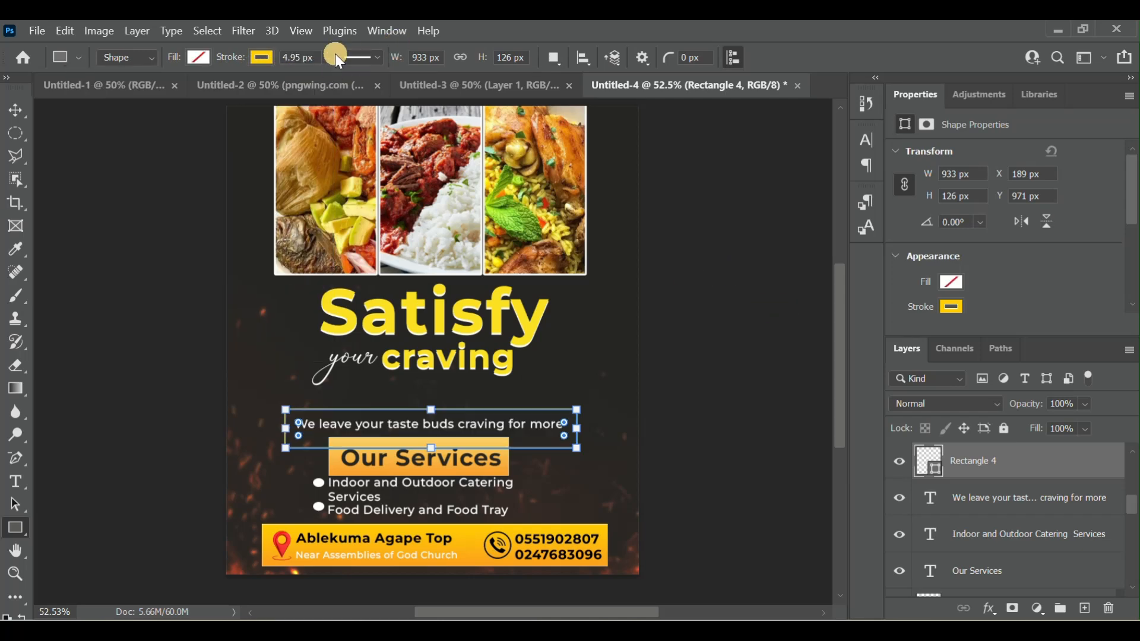
pyautogui.click(376, 56)
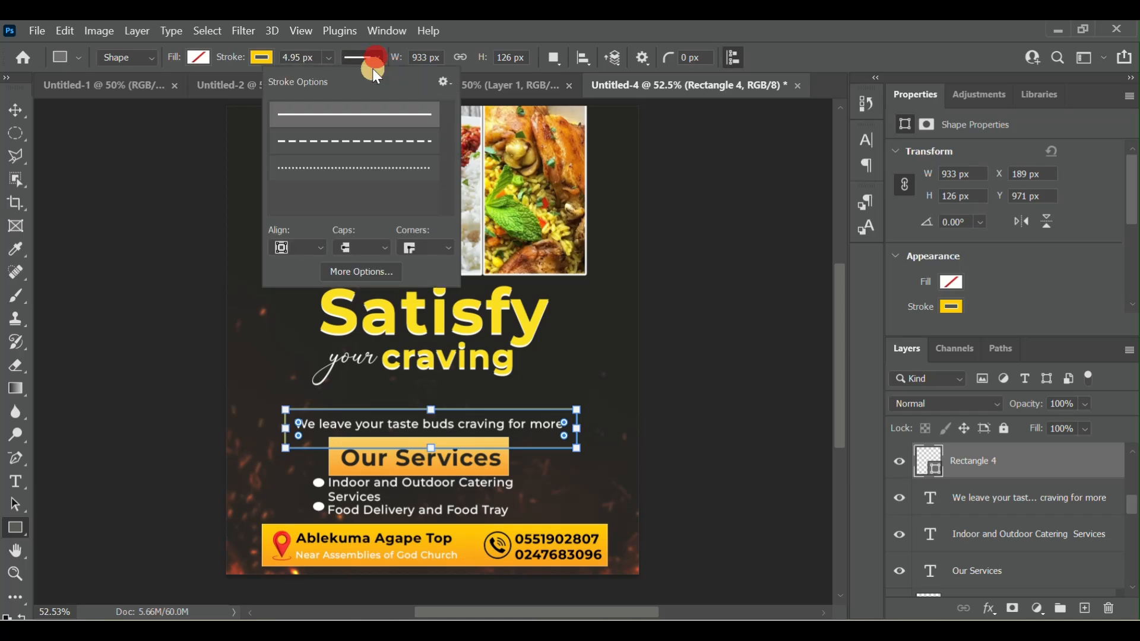
pyautogui.click(372, 169)
pyautogui.click(298, 55)
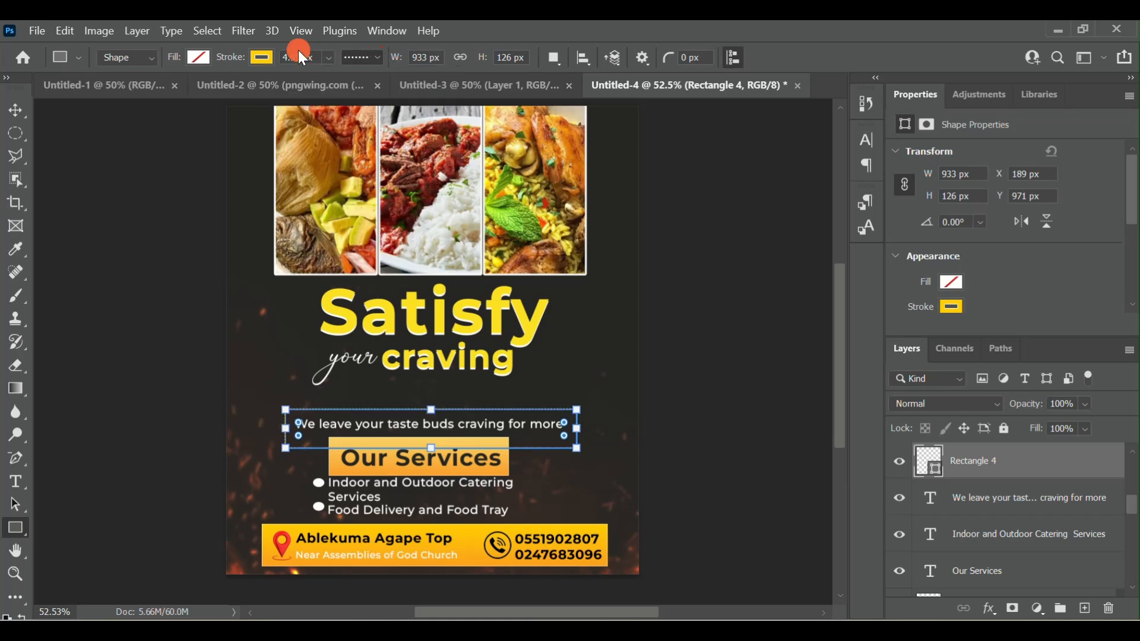
pyautogui.write('6px')
pyautogui.click(9, 109)
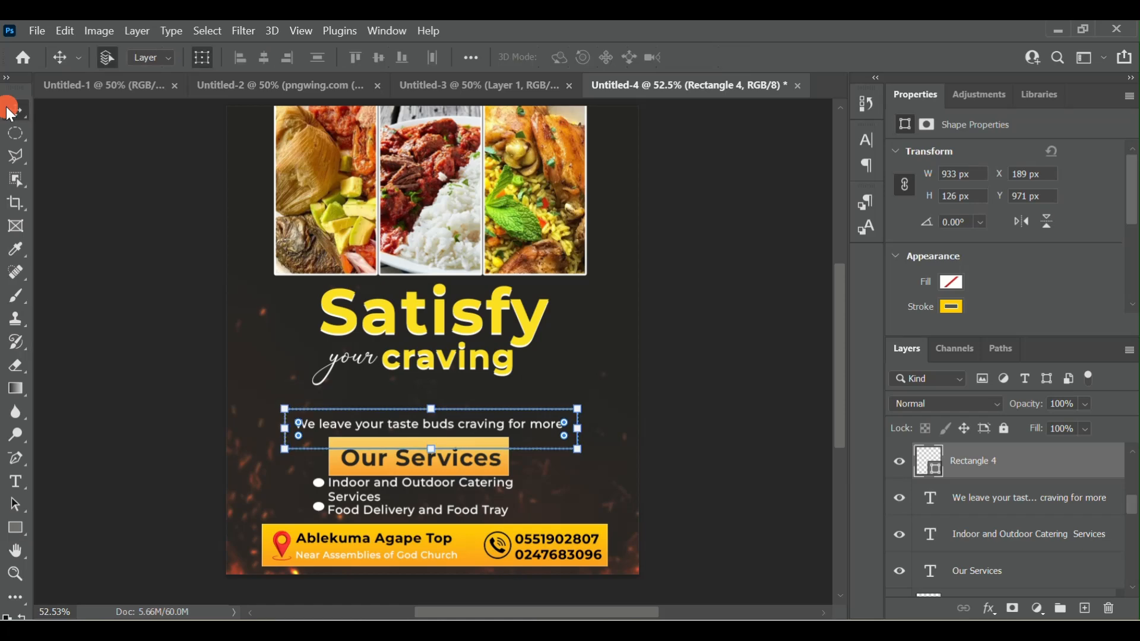
# - Scale the dotted tagline rectangle proportionally to 96.20%, about 898 × 121 px
pyautogui.click(200, 58)
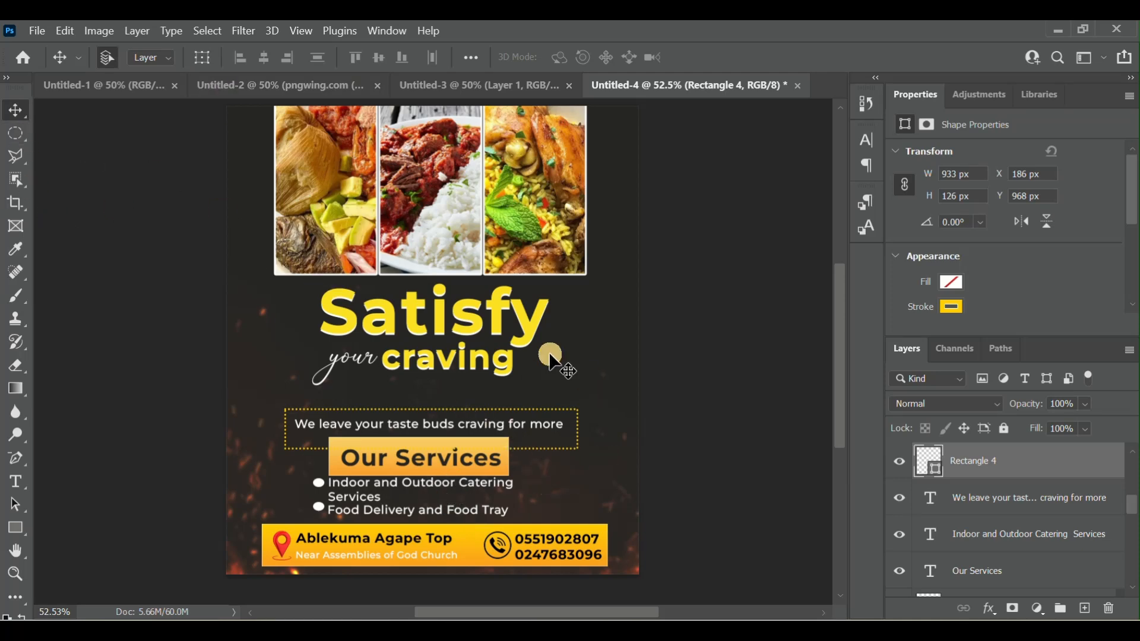
pyautogui.click(200, 58)
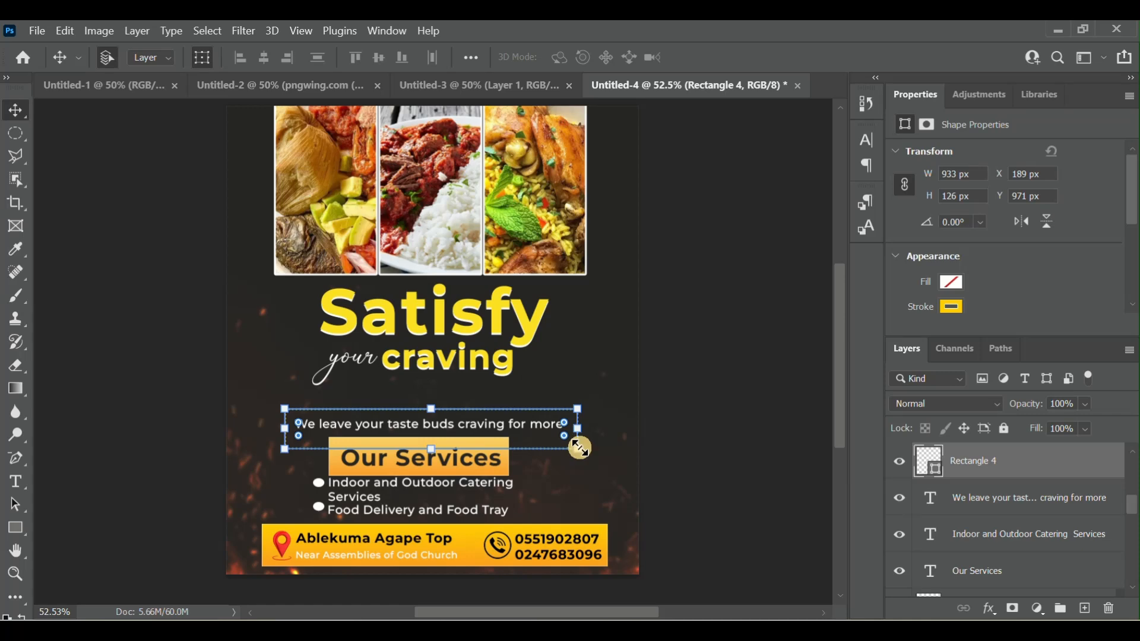
pyautogui.moveTo(579, 448); pyautogui.dragTo(570, 445)
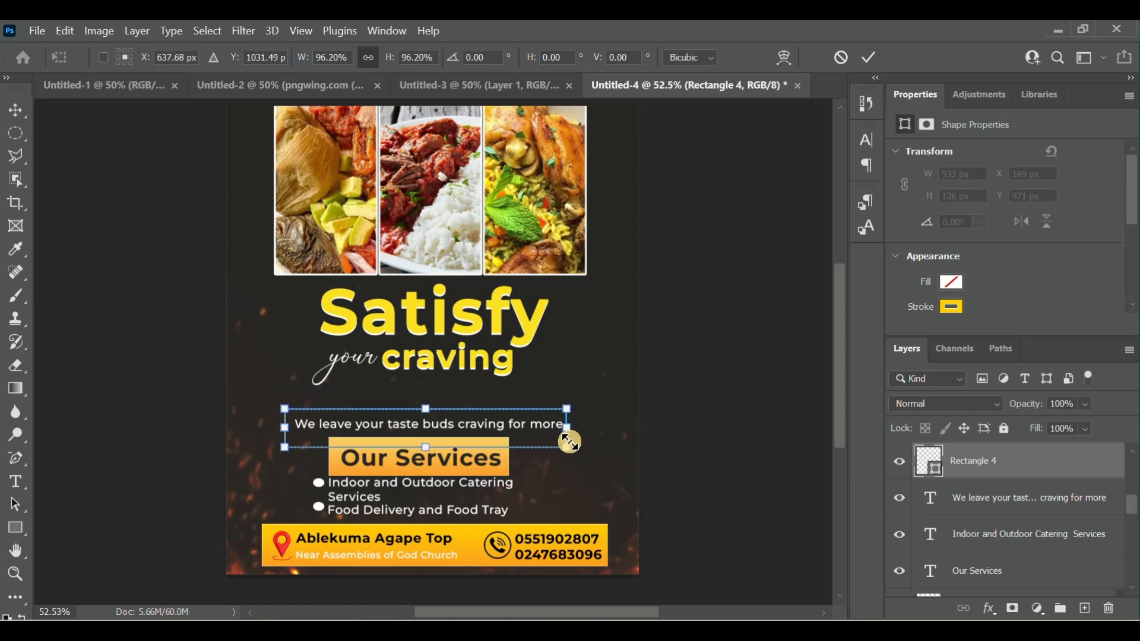
pyautogui.click(870, 62)
pyautogui.click(203, 58)
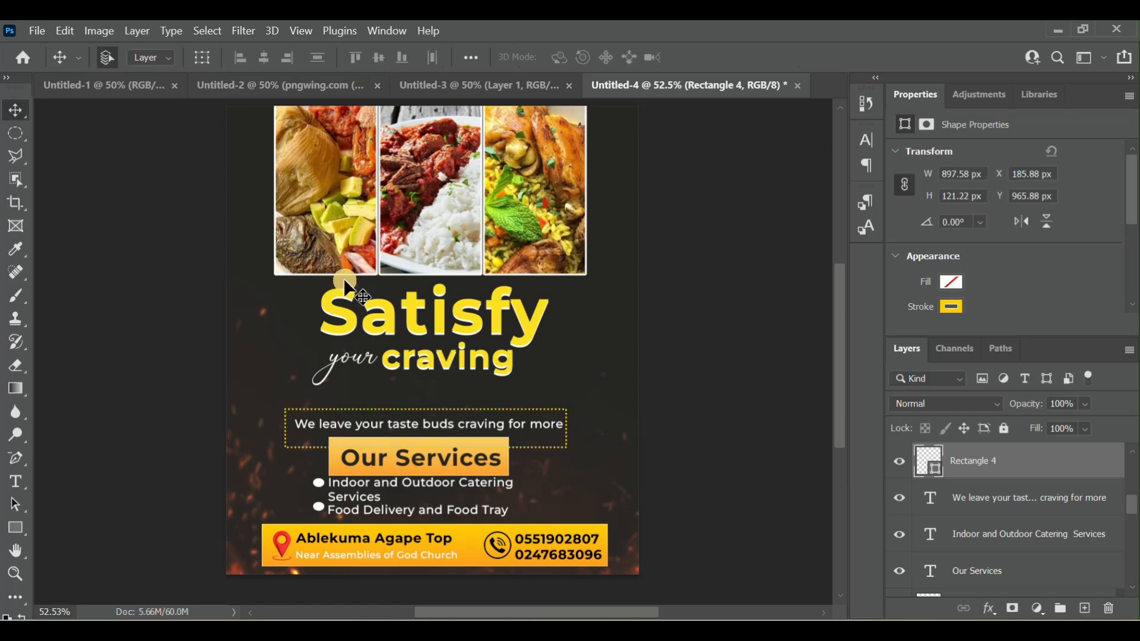
# - Nudge the dotted rectangle upward to about Y 934 px, so its lower edge clears the "Our Services" box
pyautogui.press('Up')
pyautogui.press('Up')
pyautogui.press('Up')
pyautogui.press('Up')
pyautogui.press('Up')
pyautogui.press('Up')
pyautogui.press('Up')
pyautogui.press('Up')
pyautogui.press('Up')
pyautogui.press('Up')
pyautogui.press('Up')
pyautogui.press('Up')
pyautogui.press('Up')
pyautogui.press('Up')
pyautogui.press('Up')
pyautogui.press('Up')
pyautogui.press('Up')
pyautogui.press('Up')
pyautogui.press('Up')
pyautogui.press('Up')
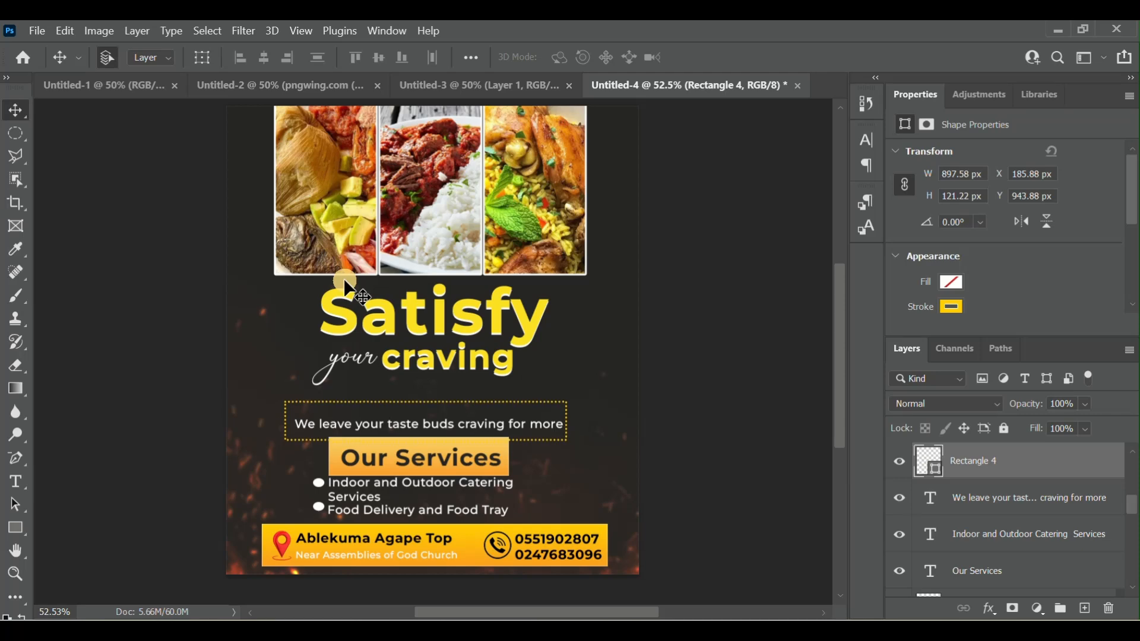
pyautogui.press('Up')
pyautogui.press('Up')
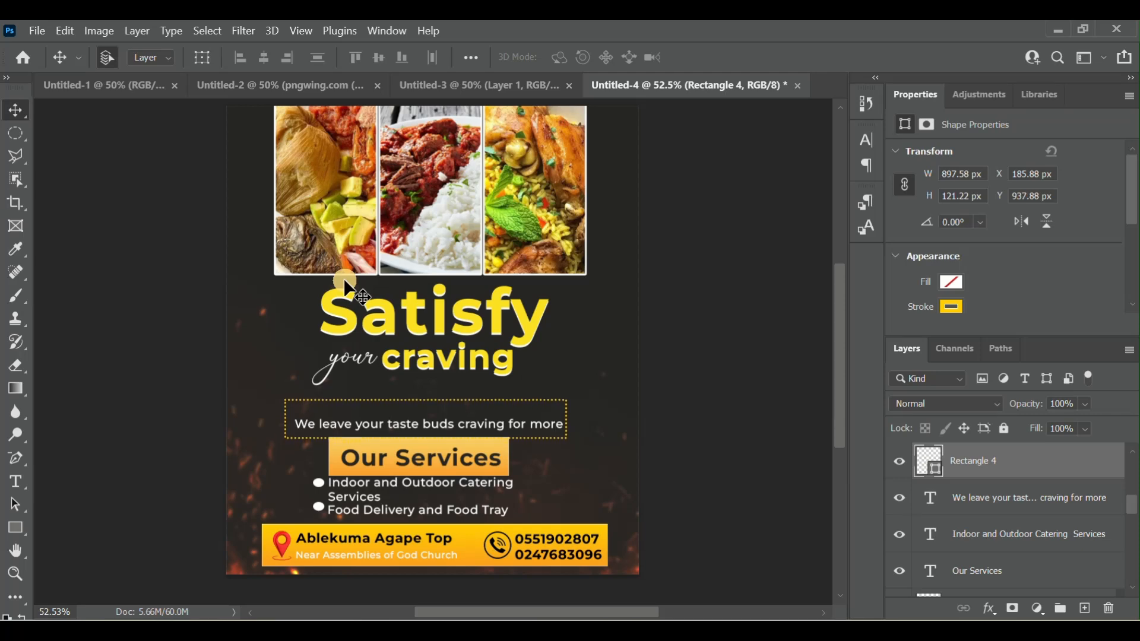
pyautogui.press('Up')
pyautogui.press('Up')
pyautogui.press('Up')
pyautogui.press('Up')
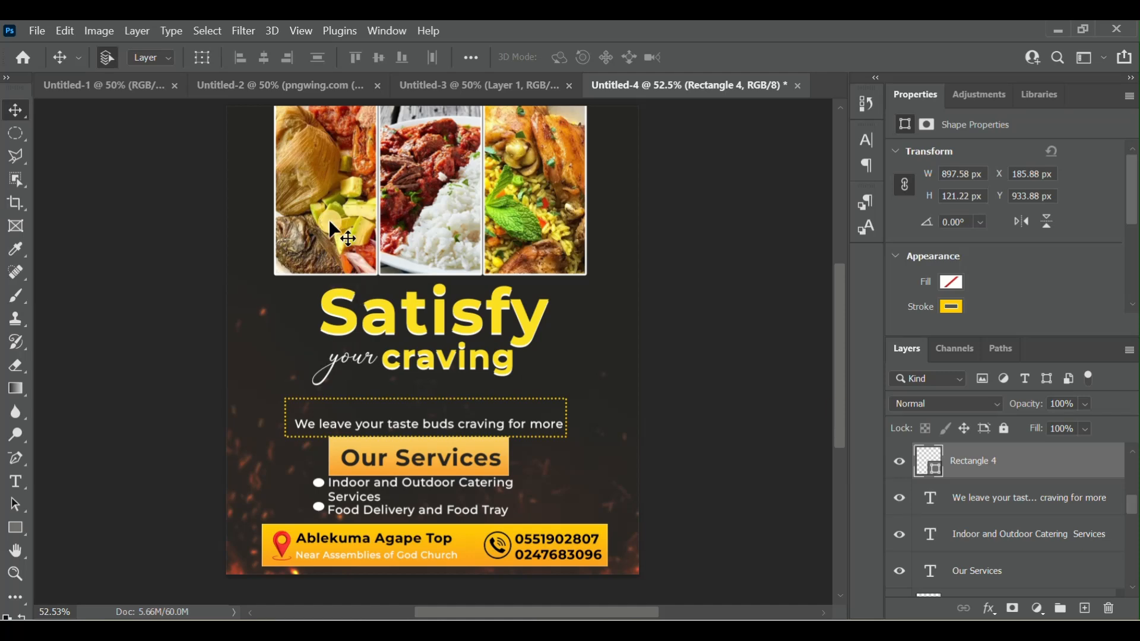
# - Unlink the proportions and lower the dotted rectangle's upper edge, reducing its height to about 85 px around the tagline
pyautogui.click(202, 58)
pyautogui.click(530, 422)
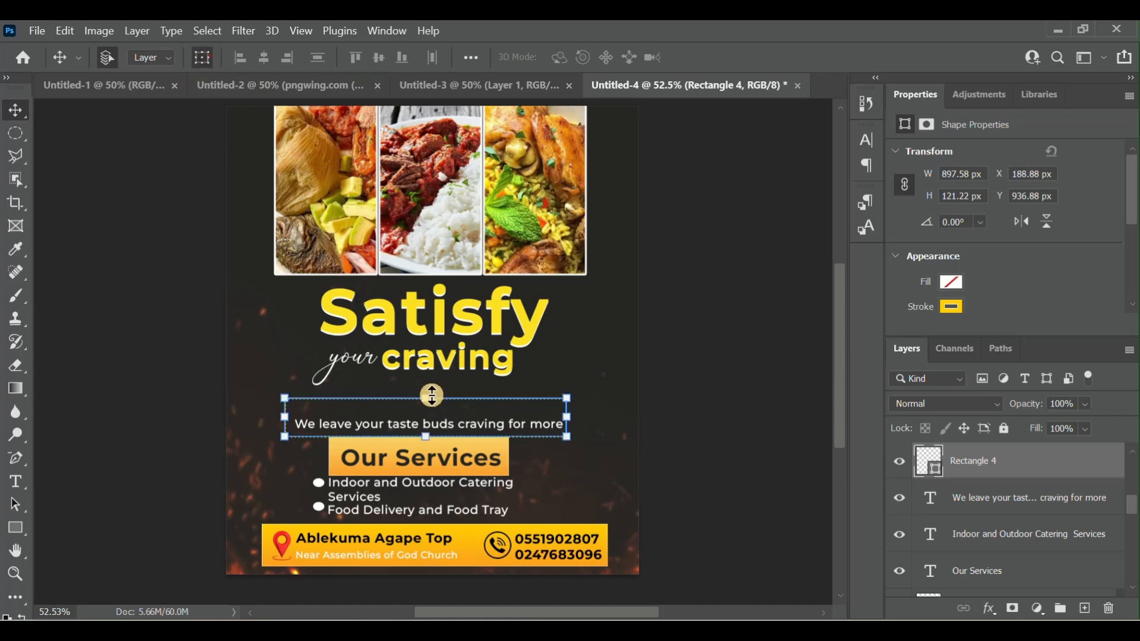
pyautogui.moveTo(428, 399); pyautogui.dragTo(426, 399)
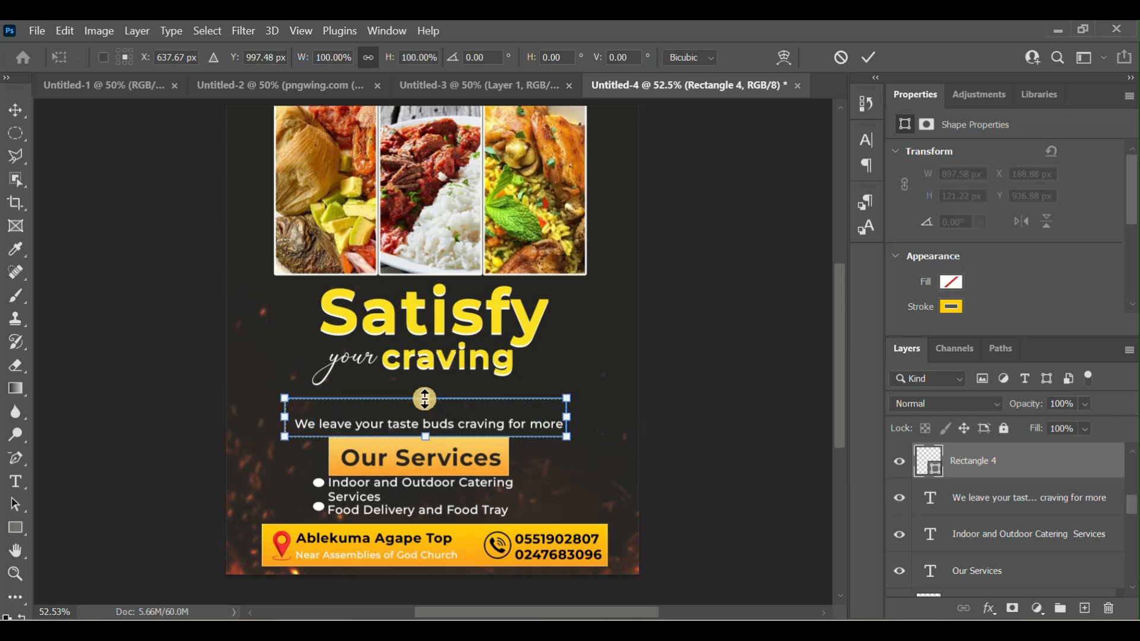
pyautogui.click(373, 57)
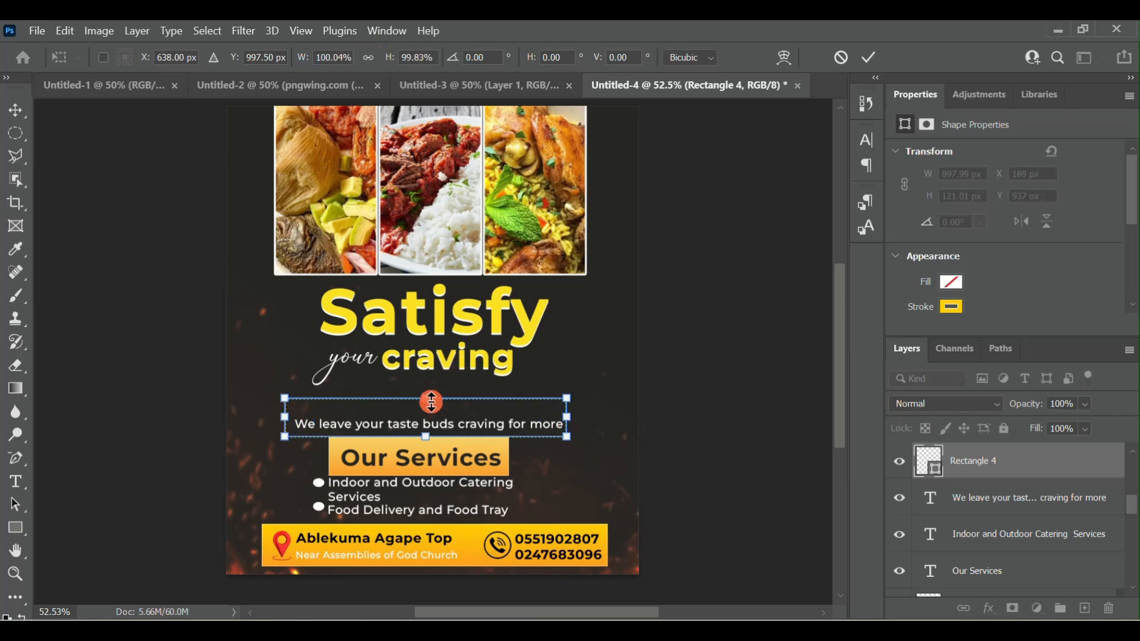
pyautogui.moveTo(433, 397); pyautogui.dragTo(432, 414)
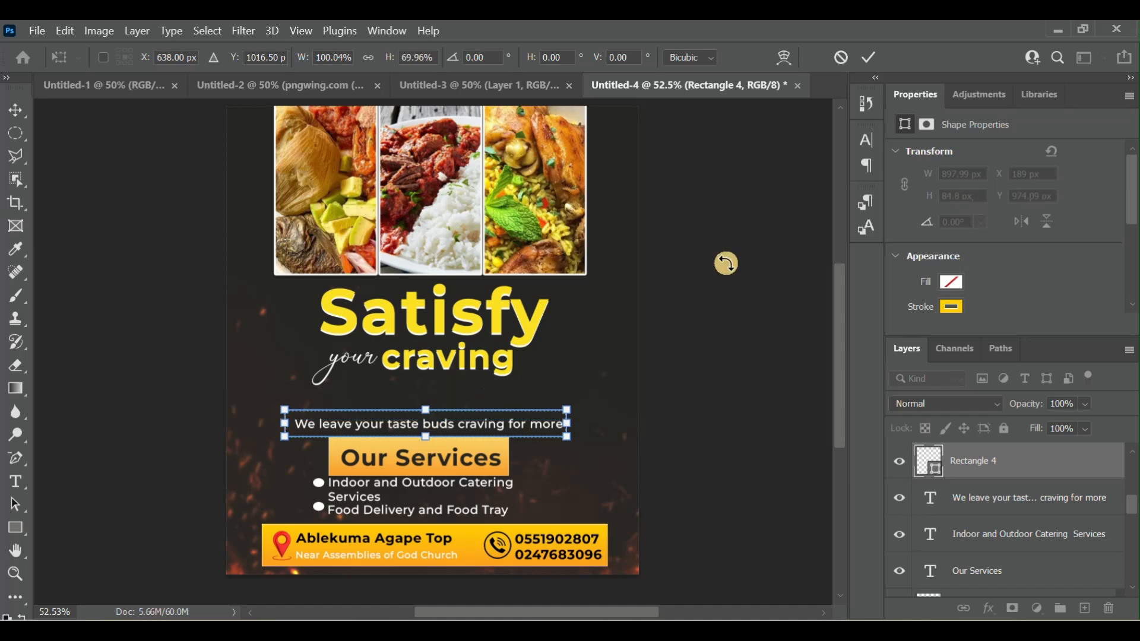
pyautogui.click(871, 52)
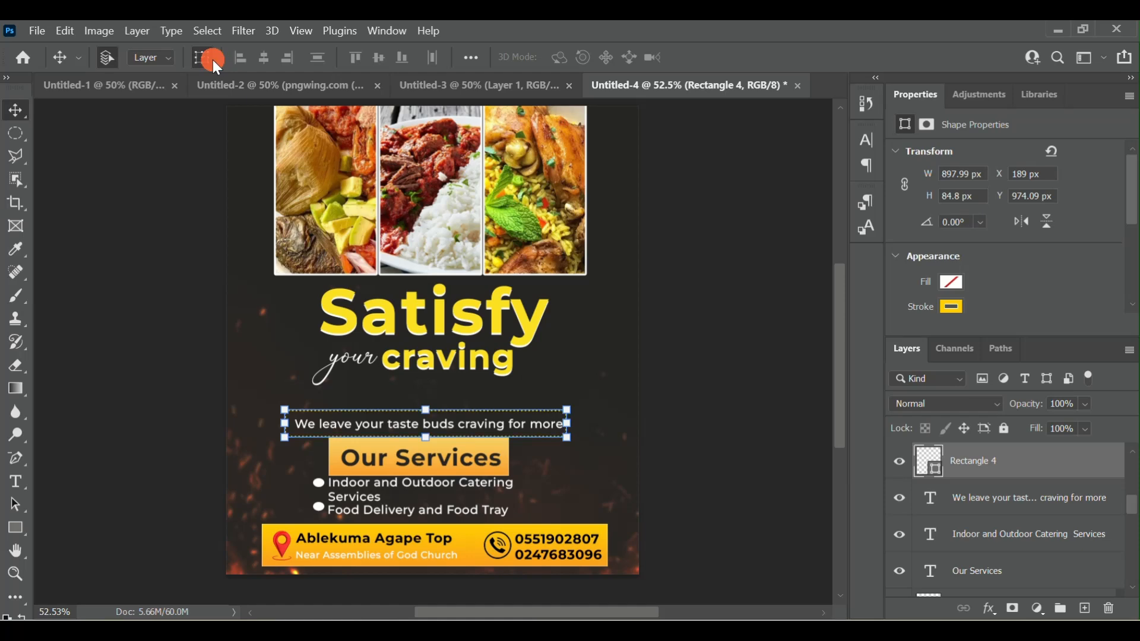
pyautogui.click(212, 59)
pyautogui.moveTo(560, 425); pyautogui.dragTo(559, 424)
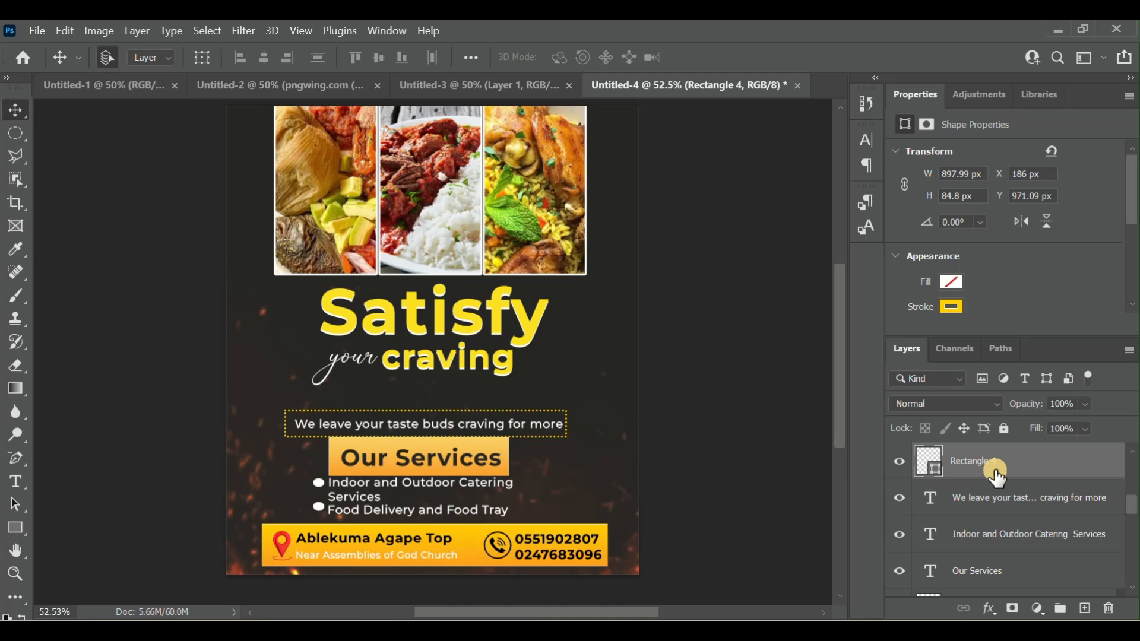
# - Align the centres of the tagline text and dotted rectangle both vertically and horizontally
pyautogui.keyDown('shift'); pyautogui.click(983, 502); pyautogui.keyUp('shift')
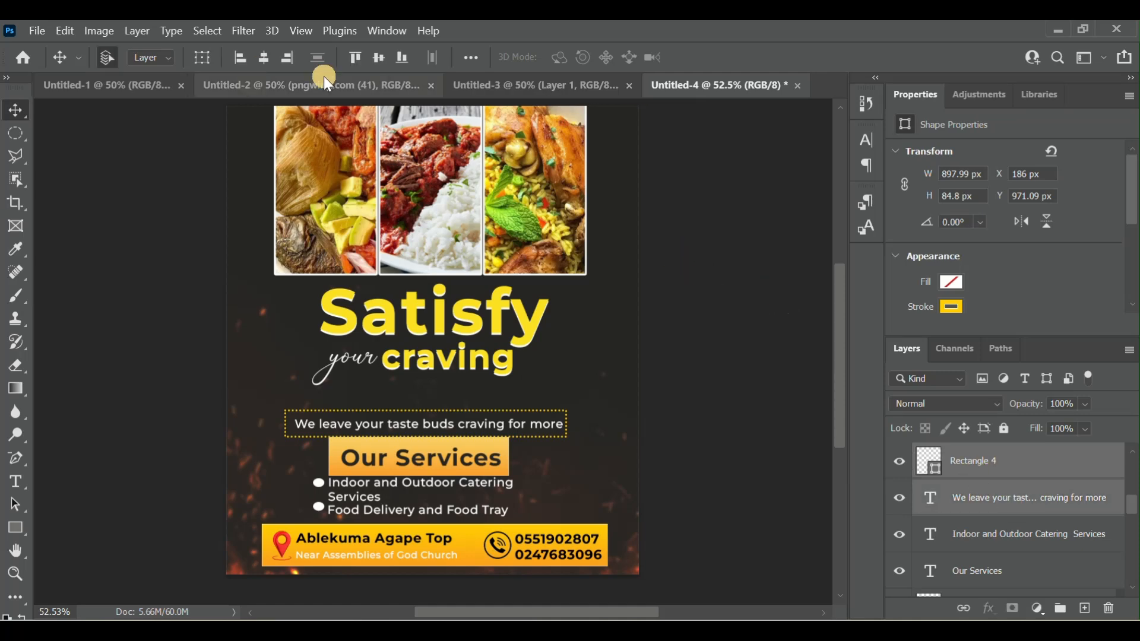
pyautogui.click(381, 57)
pyautogui.click(265, 57)
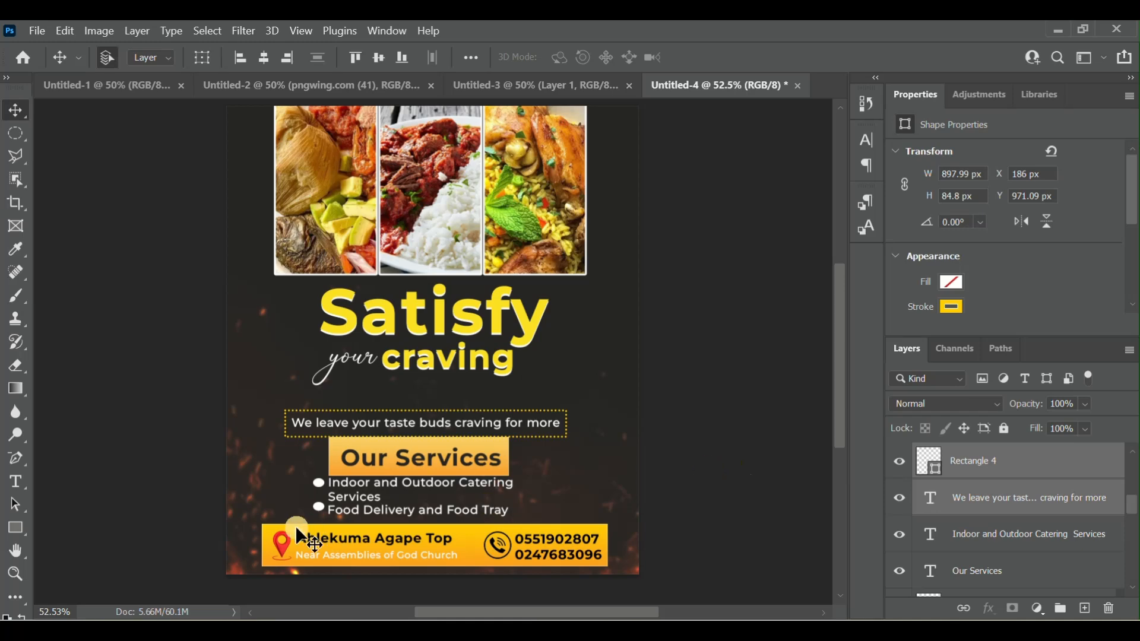
# - Place the tomato image from the tutorials folder into the flyer
pyautogui.moveTo(591, 631)
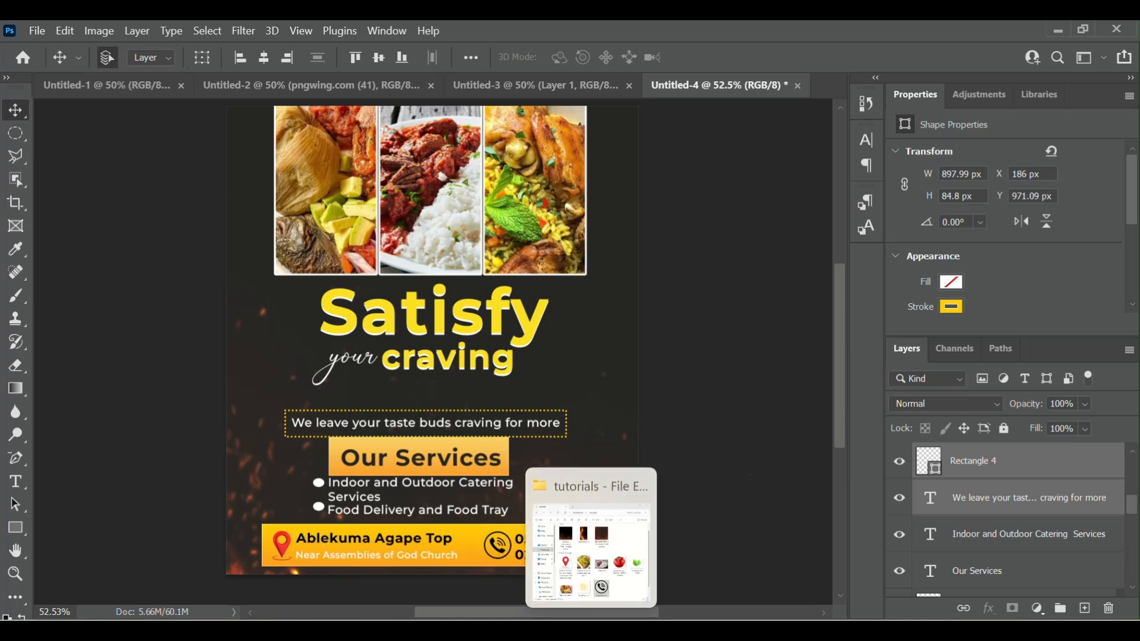
pyautogui.click(591, 547)
pyautogui.click(876, 406)
pyautogui.moveTo(877, 405); pyautogui.dragTo(261, 360)
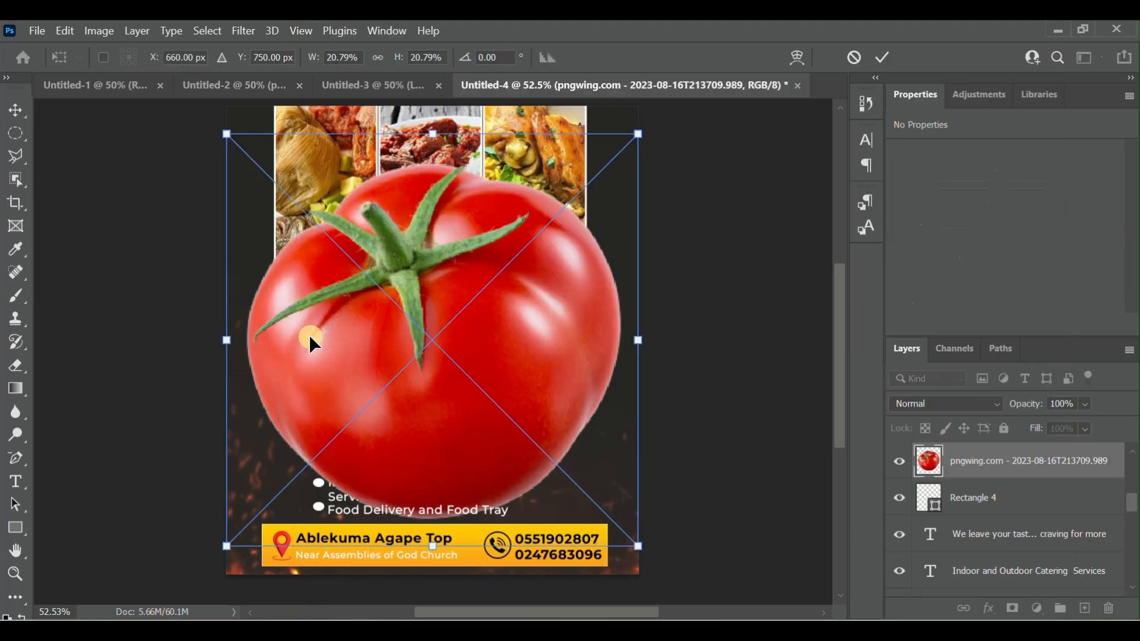
# - Shrink the tomato to about 189 × 221 px and position it near the flyer's left edge, beside "your"
pyautogui.moveTo(639, 546); pyautogui.dragTo(365, 309)
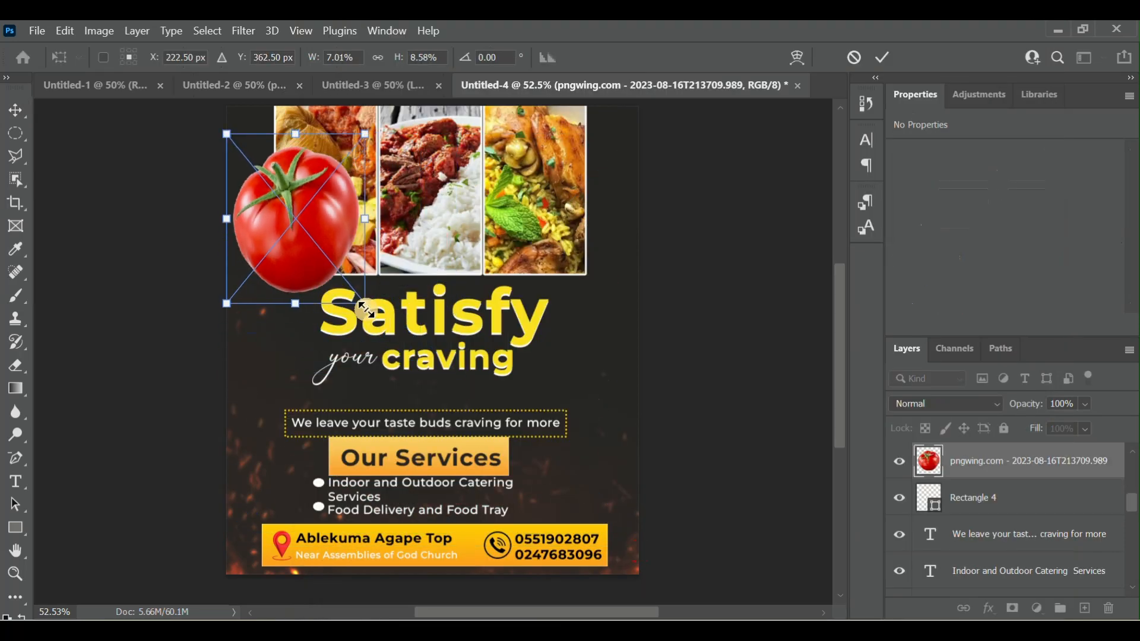
pyautogui.click(375, 57)
pyautogui.moveTo(226, 134); pyautogui.dragTo(265, 181)
pyautogui.moveTo(306, 242); pyautogui.dragTo(627, 373)
pyautogui.moveTo(687, 439); pyautogui.dragTo(270, 378)
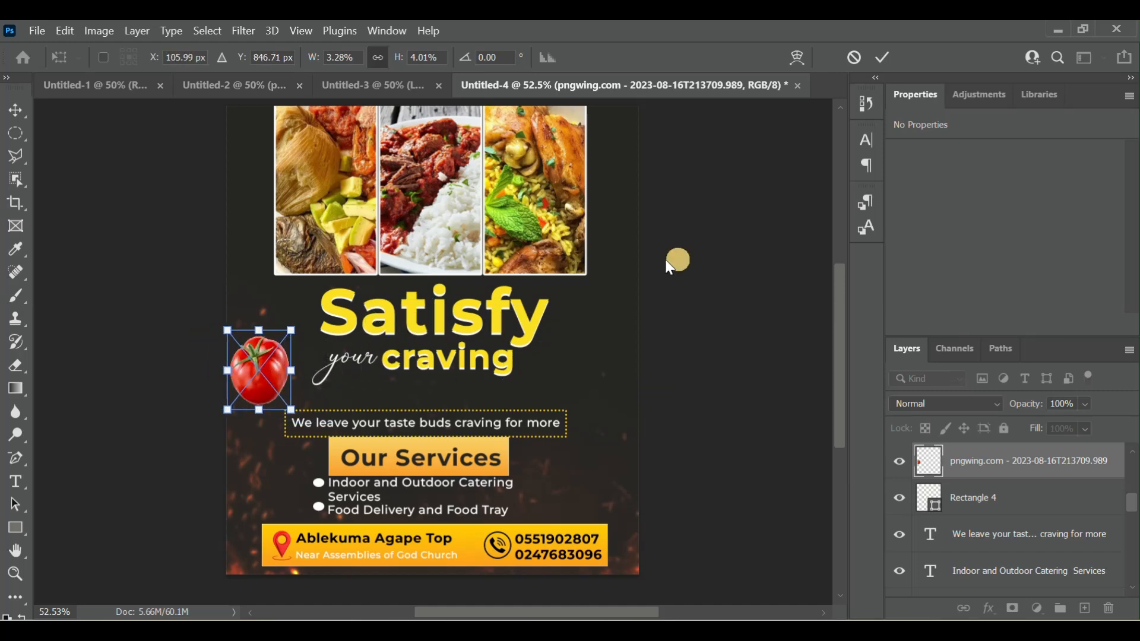
pyautogui.click(890, 56)
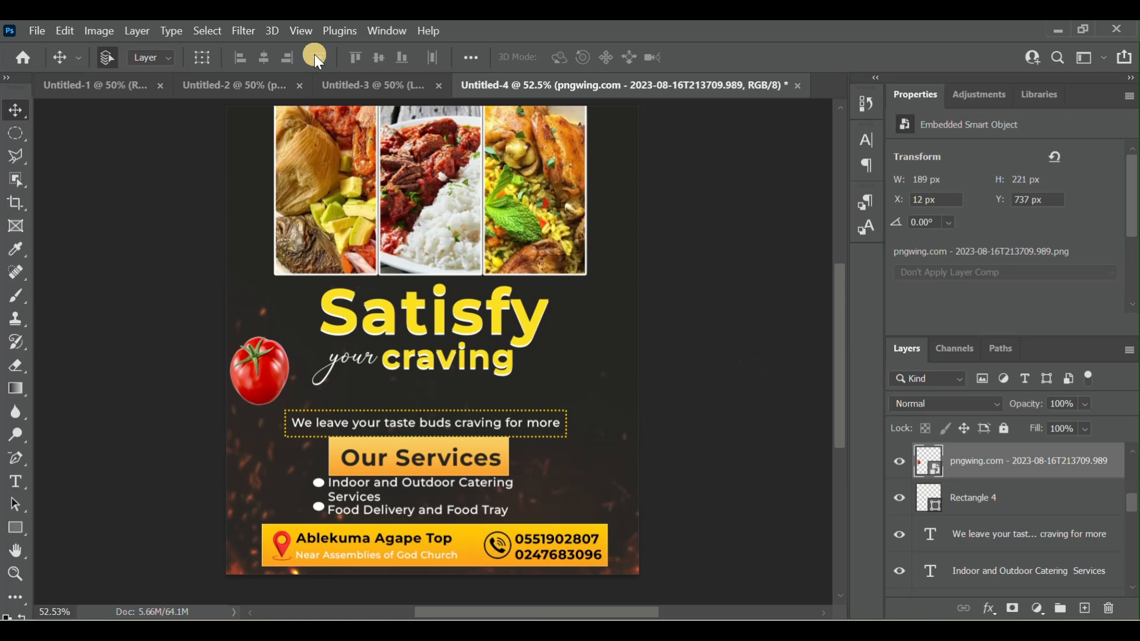
# - Apply a Motion Blur filter to the tomato with angle 0° and distance 31 pixels
pyautogui.click(248, 32)
pyautogui.moveTo(357, 259)
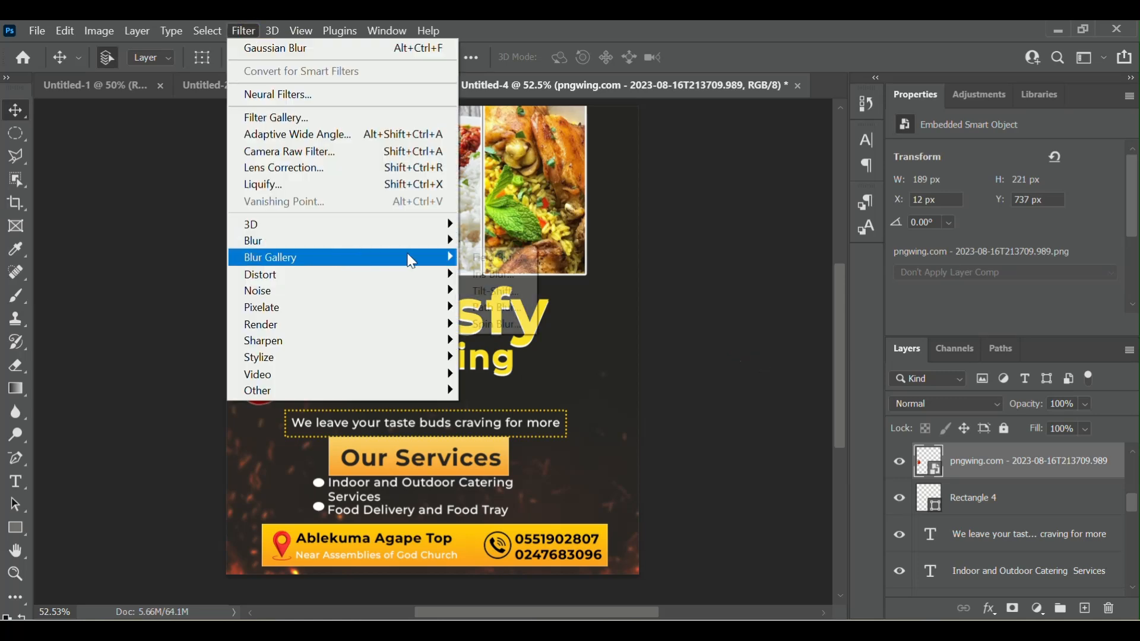
pyautogui.moveTo(416, 241)
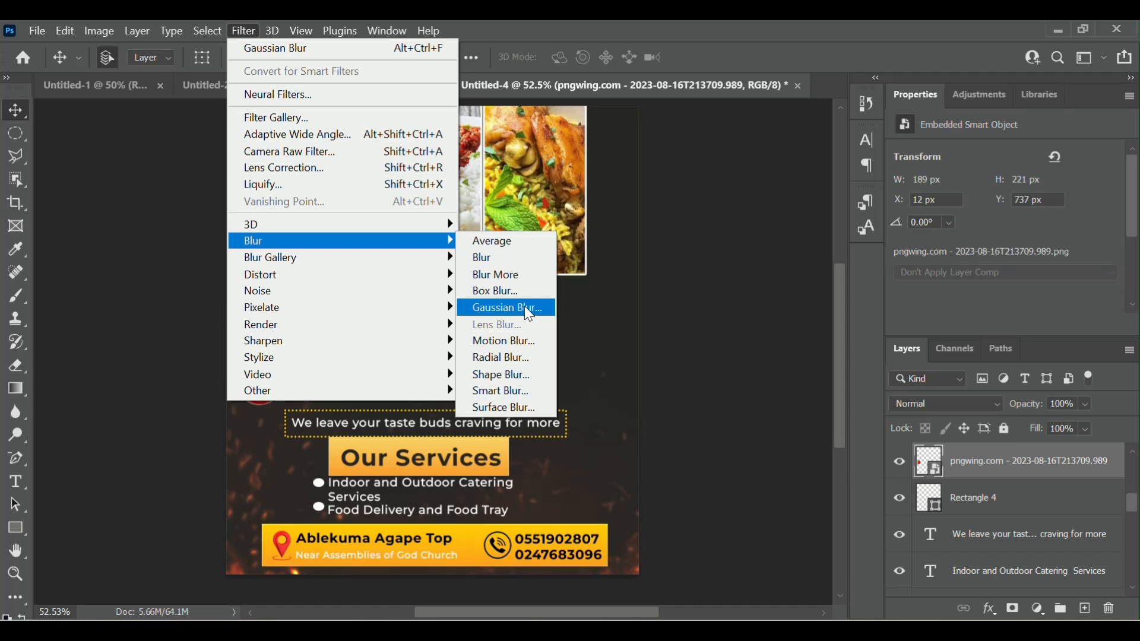
pyautogui.click(529, 341)
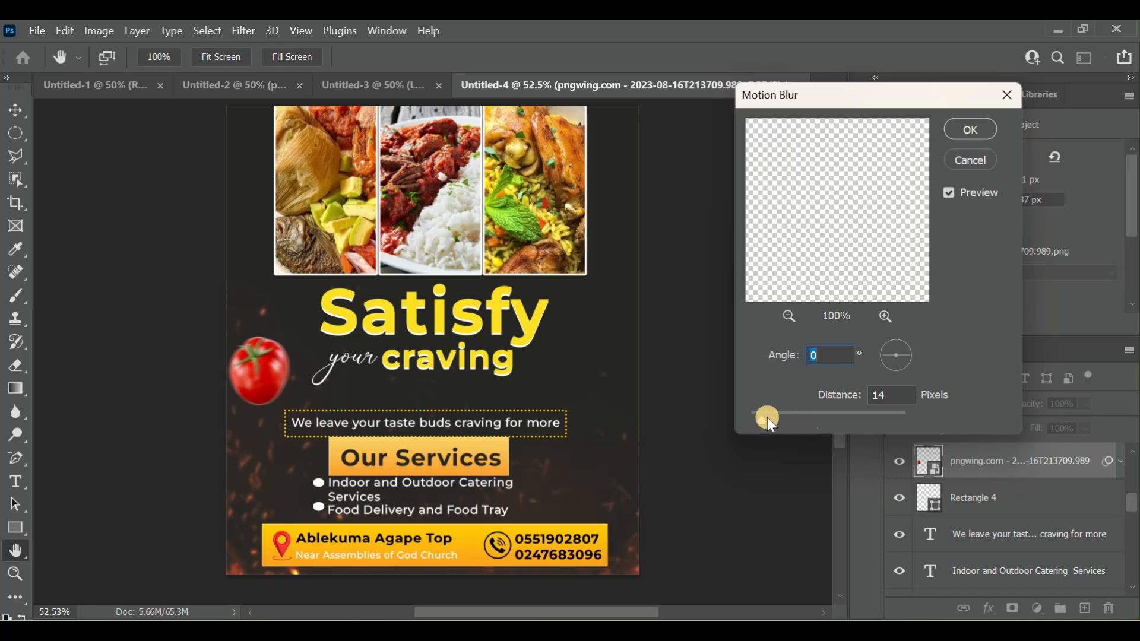
pyautogui.moveTo(764, 422); pyautogui.dragTo(778, 422)
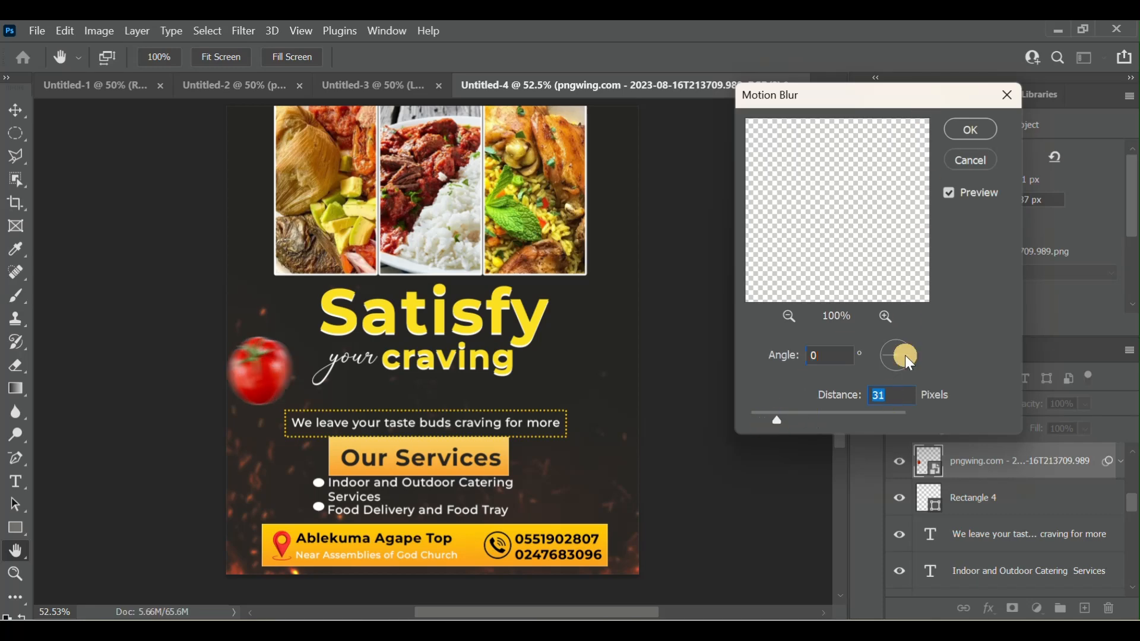
pyautogui.click(967, 141)
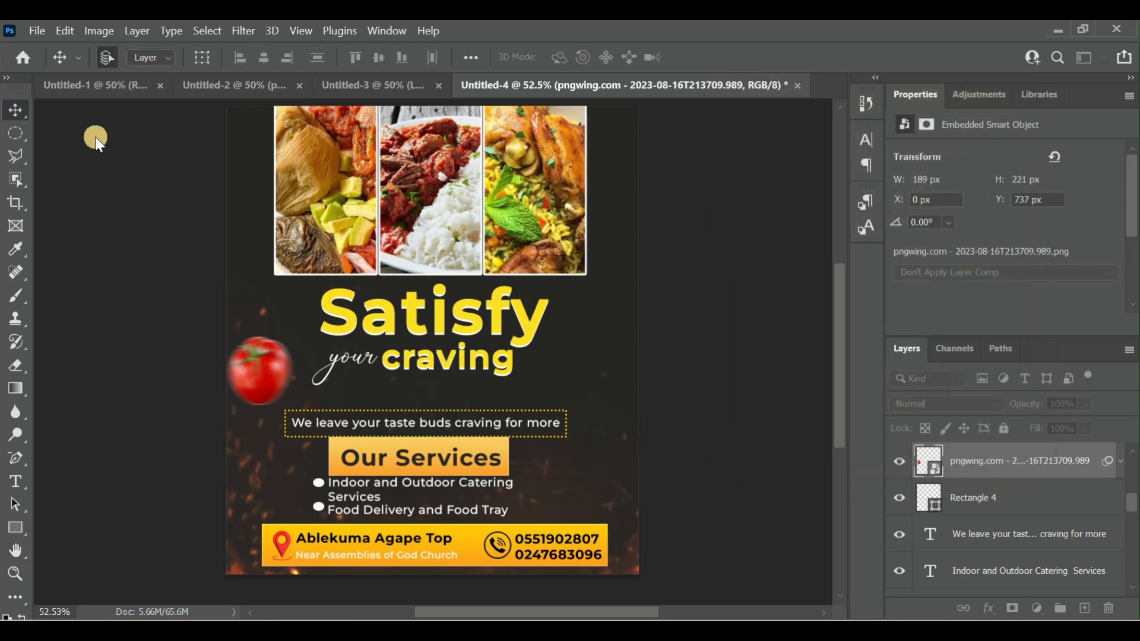
# - Resize the blurred tomato to about 183 × 196 px and move it partly off the flyer's left edge, at X -23, Y 749 px
pyautogui.click(203, 58)
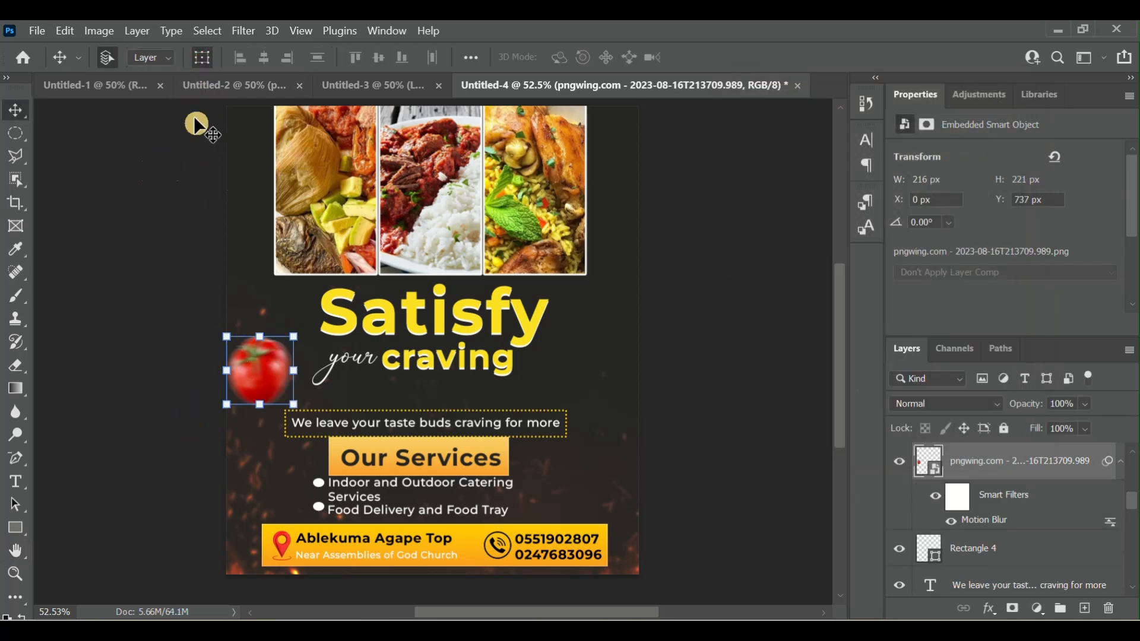
pyautogui.moveTo(228, 335); pyautogui.dragTo(248, 351)
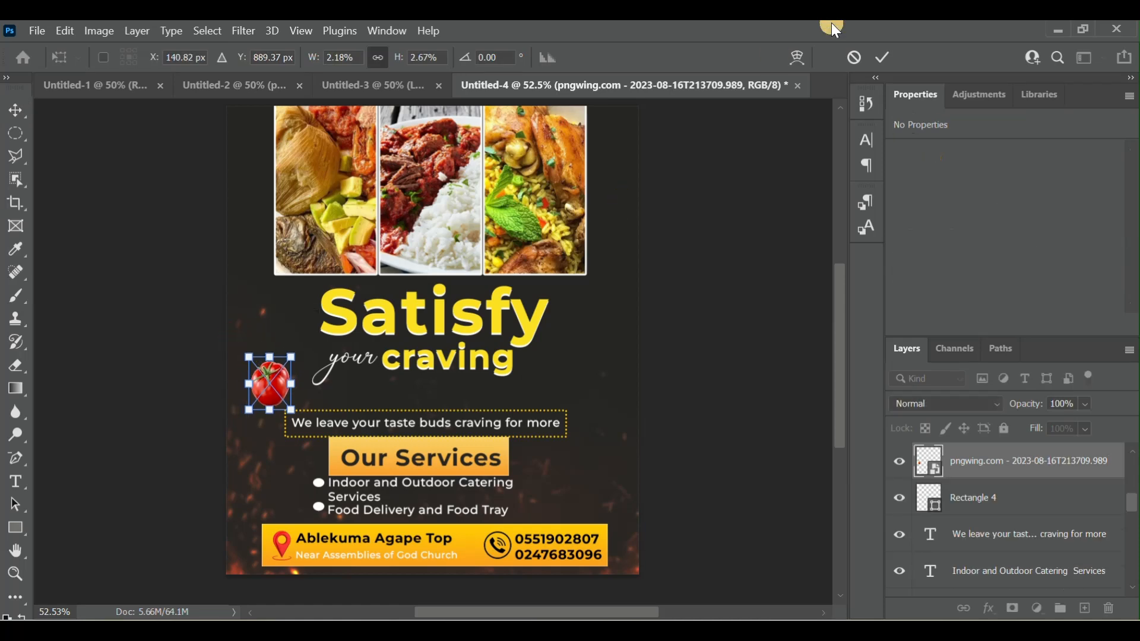
pyautogui.click(880, 58)
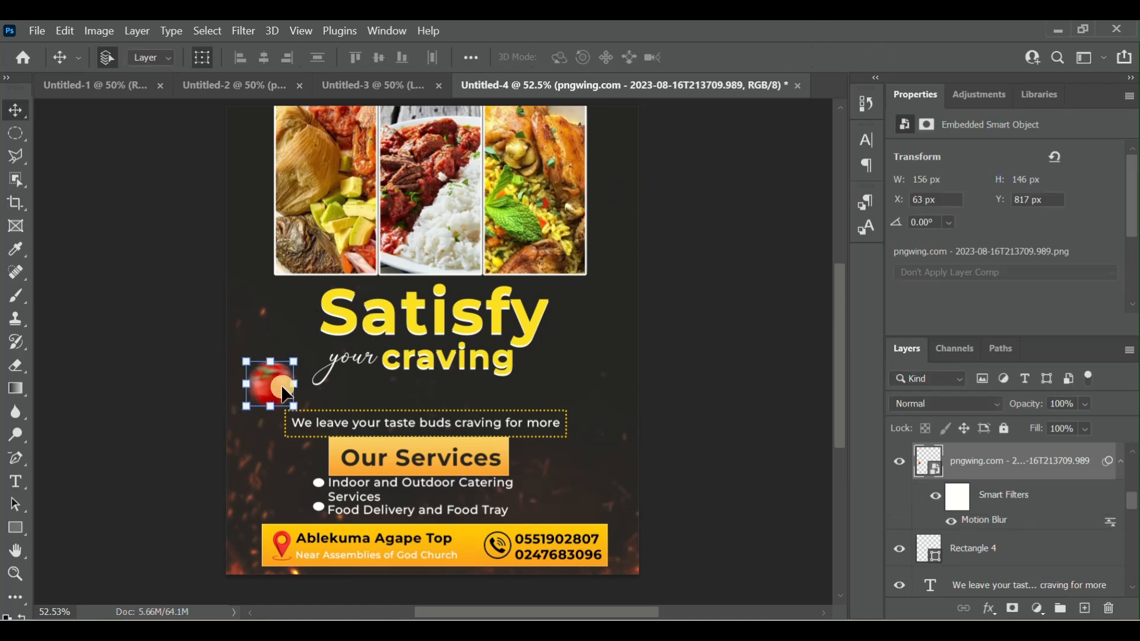
pyautogui.moveTo(278, 385)
pyautogui.mouseDown()
pyautogui.moveTo(237, 365)
pyautogui.moveTo(274, 406)
pyautogui.mouseUp()
pyautogui.hotkey('ctrl', 't')
pyautogui.click(881, 58)
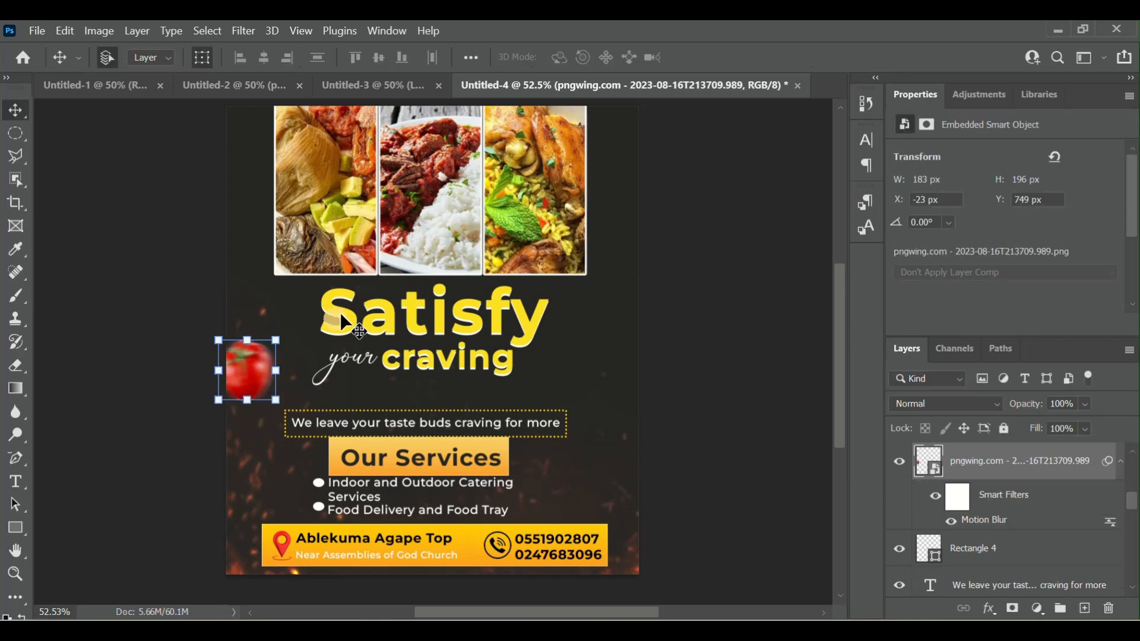
# - Duplicate the blurred tomato layer and move the copy to the end of "Satisfy", at about X 987, Y 629 px
pyautogui.rightClick(1036, 458)
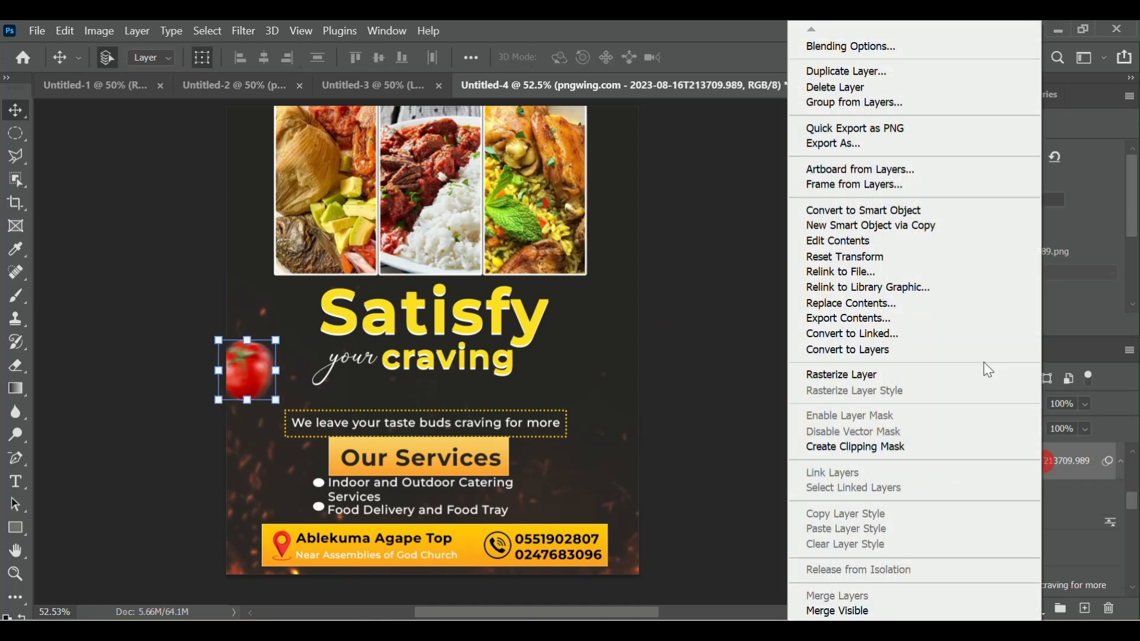
pyautogui.click(845, 72)
pyautogui.press('Return')
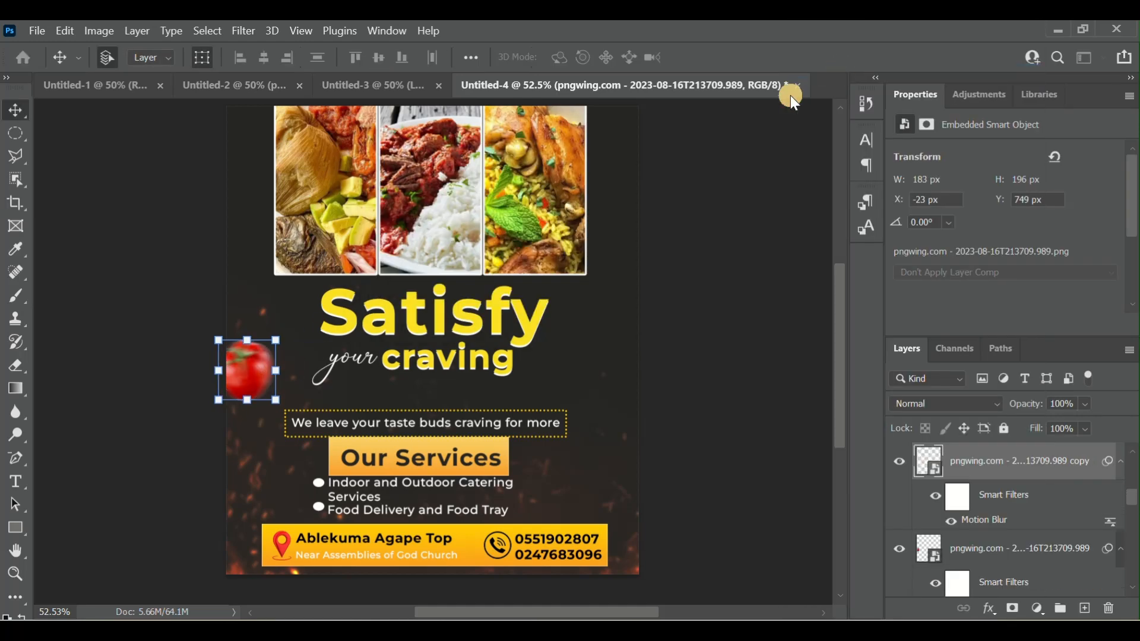
pyautogui.moveTo(250, 362); pyautogui.dragTo(594, 323)
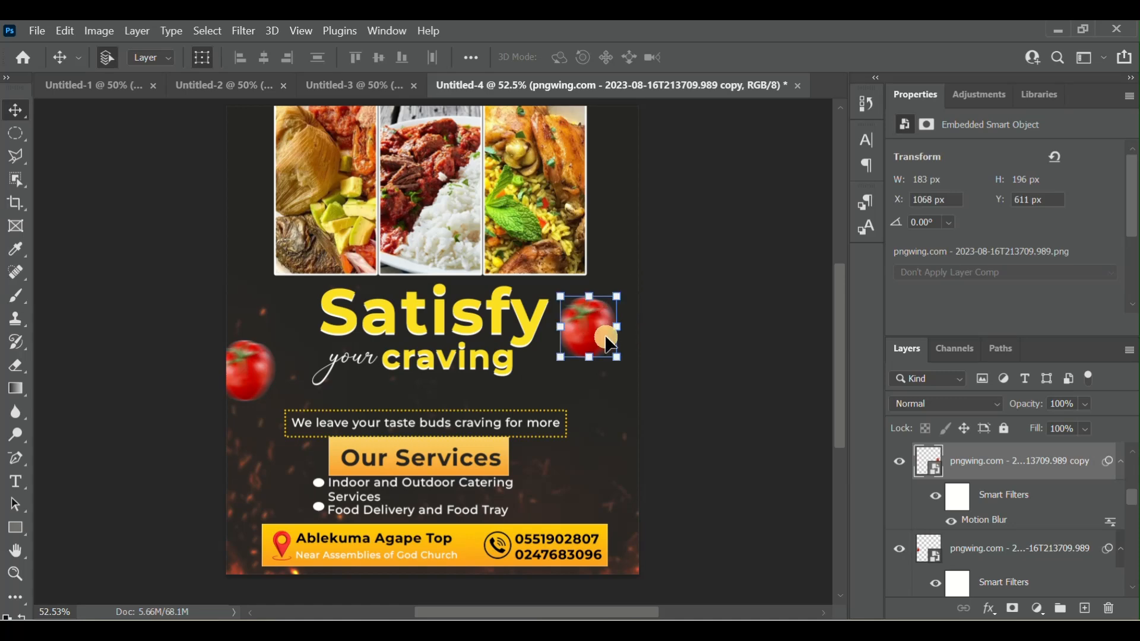
pyautogui.moveTo(606, 338); pyautogui.dragTo(579, 342)
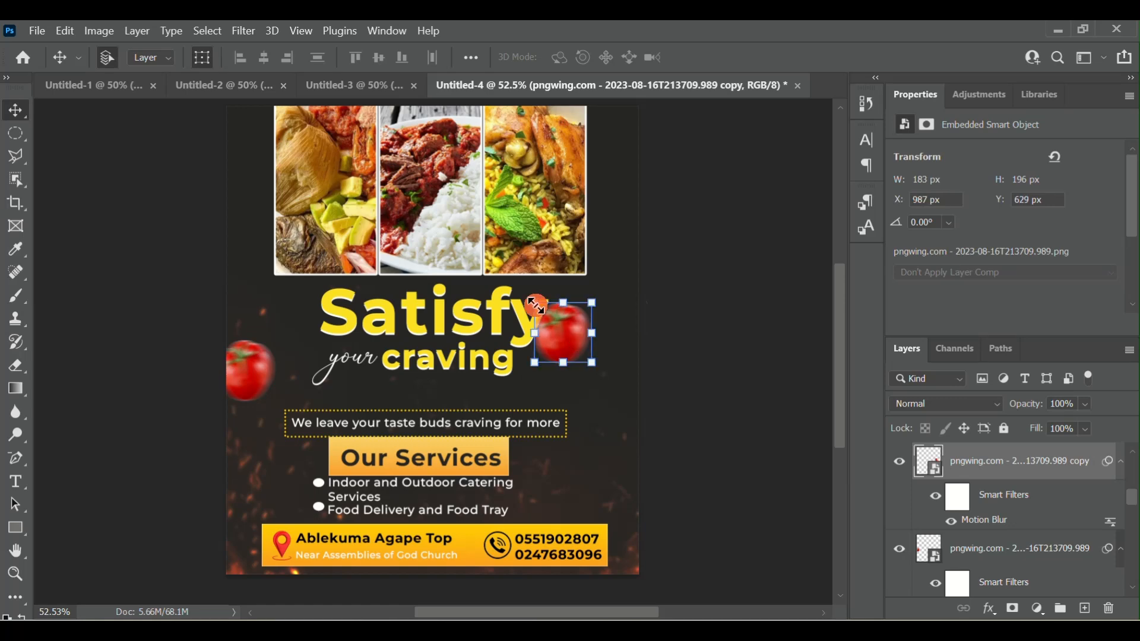
# - Scale the tomato copy beside "Satisfy" to 2.60% width and 3.18% height, and deselect all layers
pyautogui.hotkey('ctrl', 't')
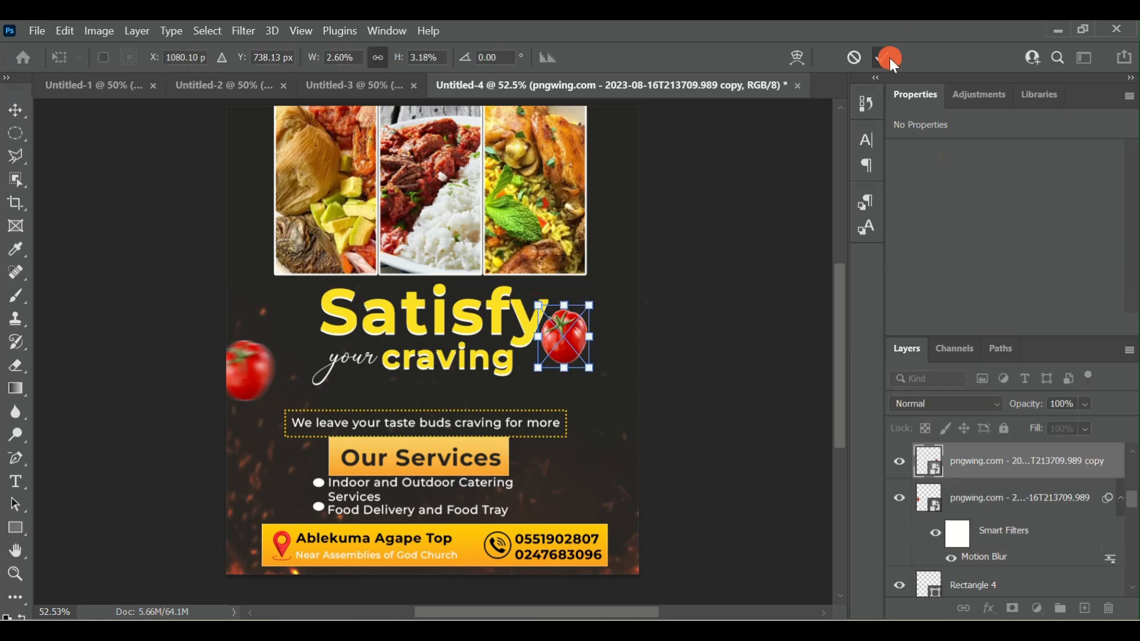
pyautogui.click(889, 59)
pyautogui.click(776, 268)
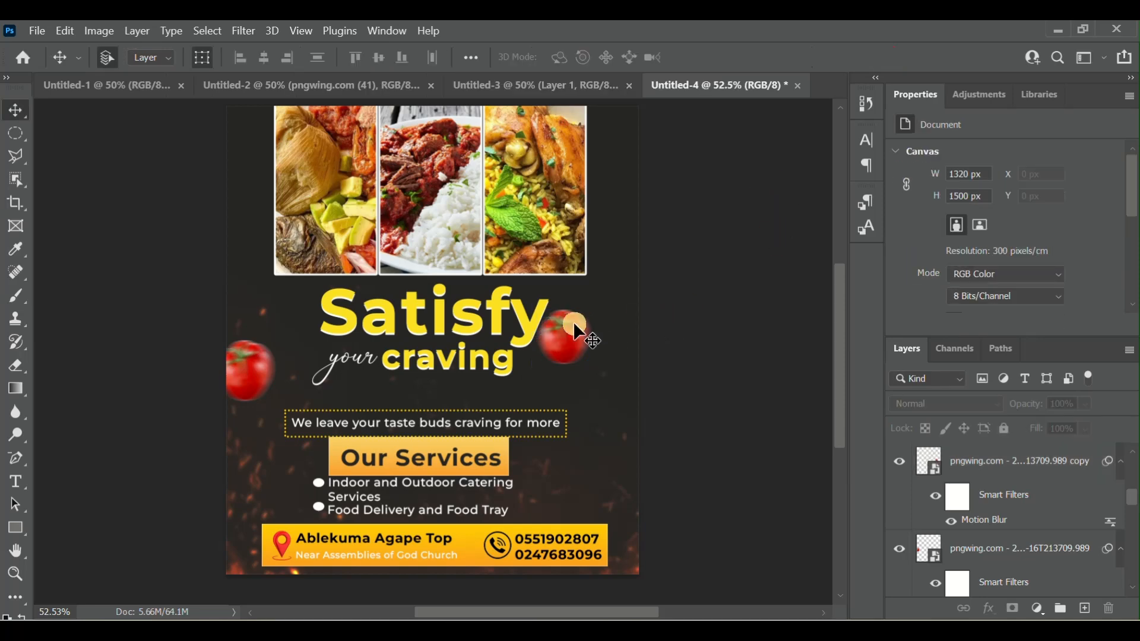
# - Place the green leaf image, scale it to 4.56%, and position it partly off the flyer's right edge, at about X 1200, Y 1001 px
pyautogui.moveTo(568, 324)
pyautogui.mouseDown()
pyautogui.moveTo(602, 337)
pyautogui.moveTo(588, 357)
pyautogui.moveTo(569, 341)
pyautogui.mouseUp()
pyautogui.hotkey('alt', 'Tab')
pyautogui.moveTo(964, 389); pyautogui.dragTo(280, 446)
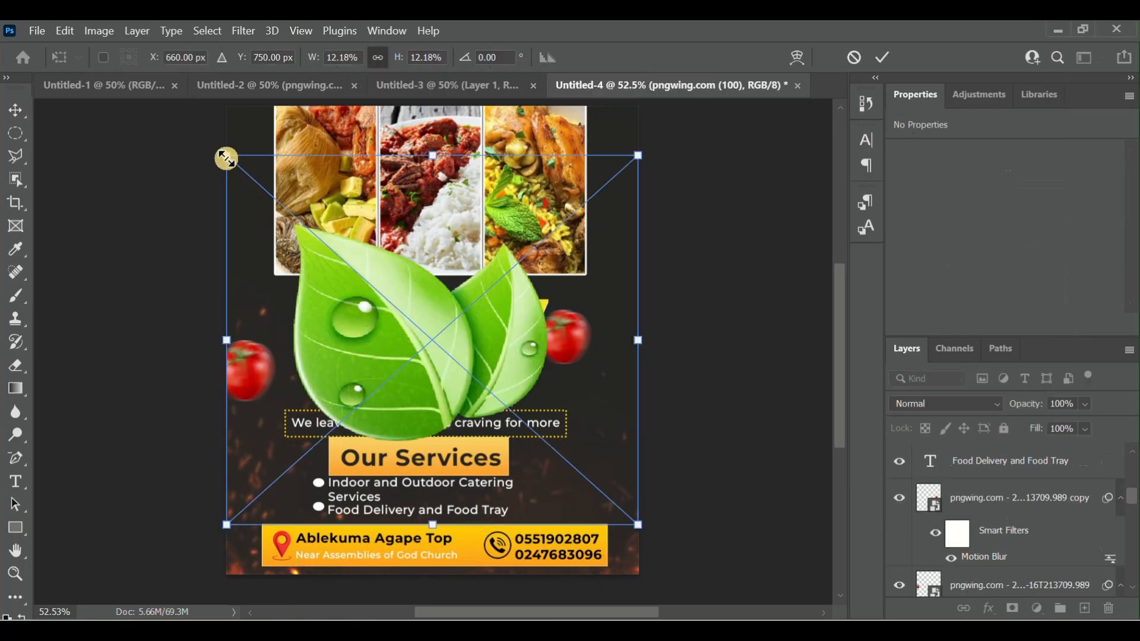
pyautogui.moveTo(227, 156); pyautogui.dragTo(484, 389)
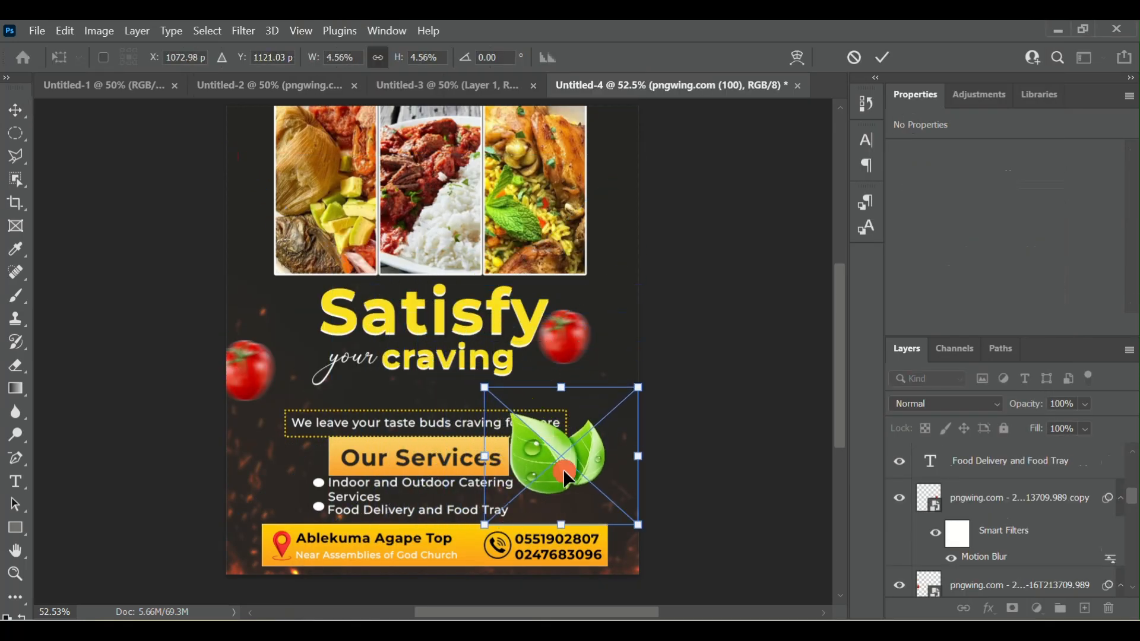
pyautogui.moveTo(565, 471); pyautogui.dragTo(657, 478)
pyautogui.click(880, 58)
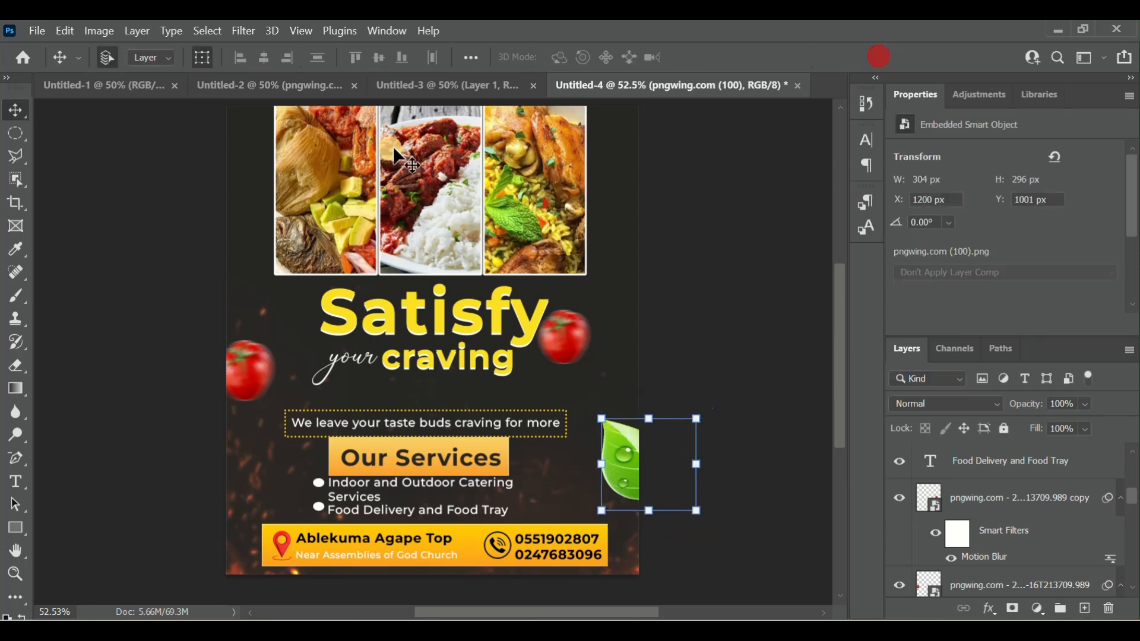
pyautogui.click(251, 33)
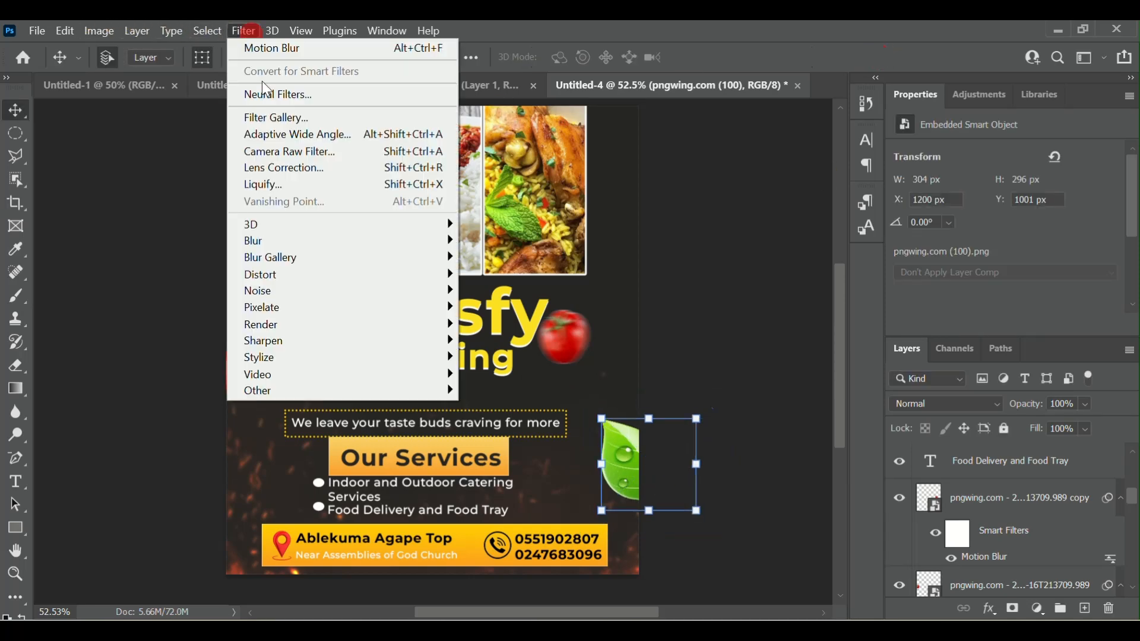
pyautogui.moveTo(334, 242)
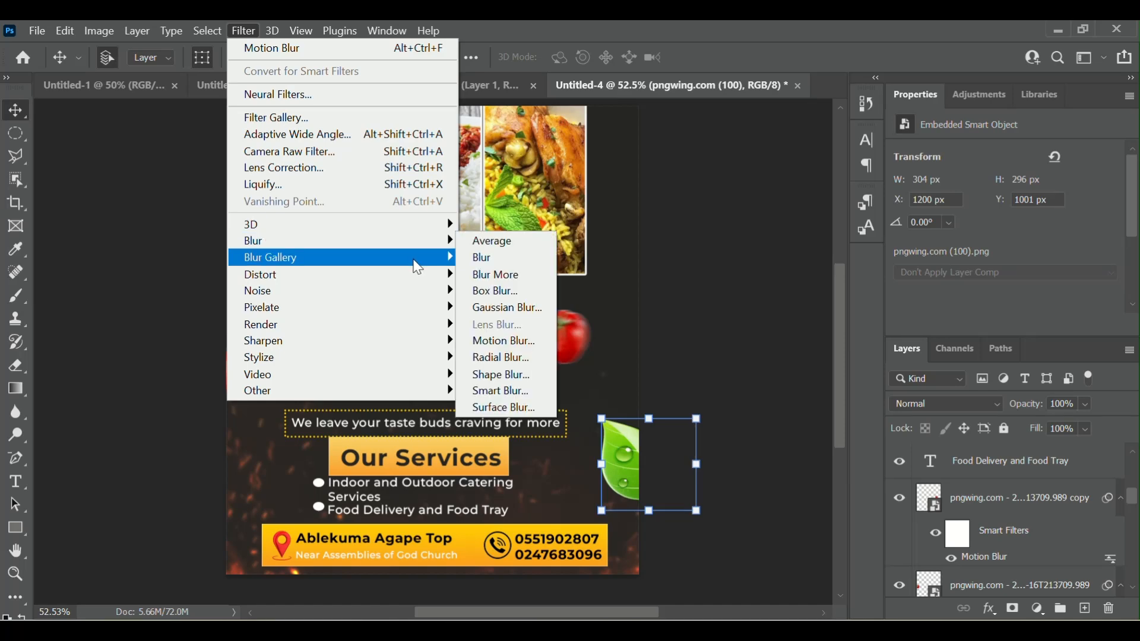
pyautogui.click(514, 309)
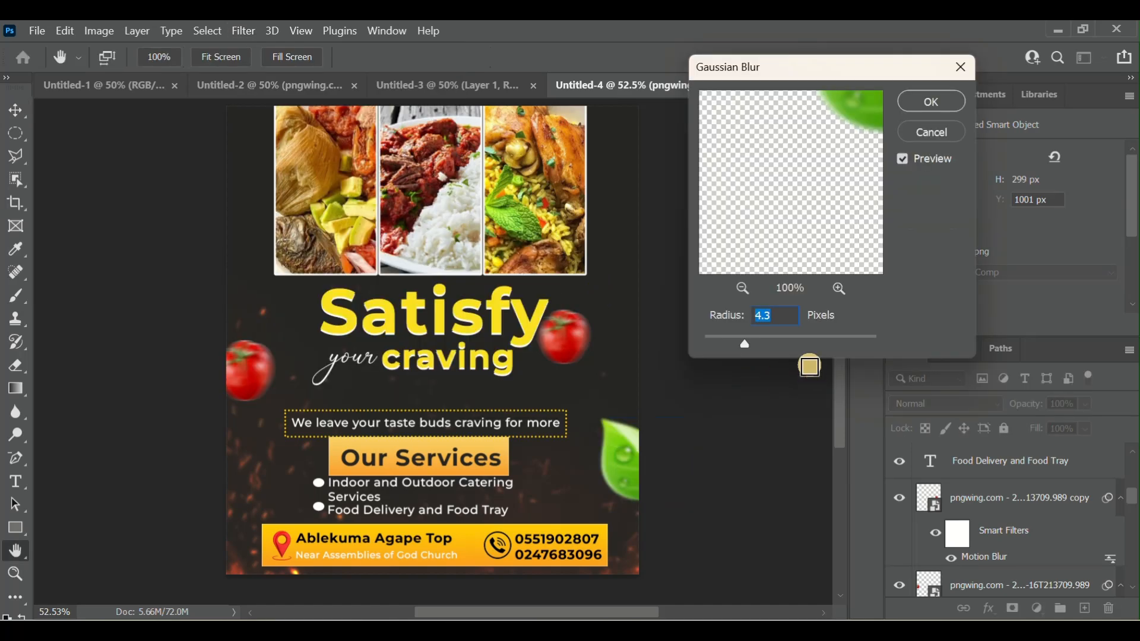
pyautogui.click(933, 131)
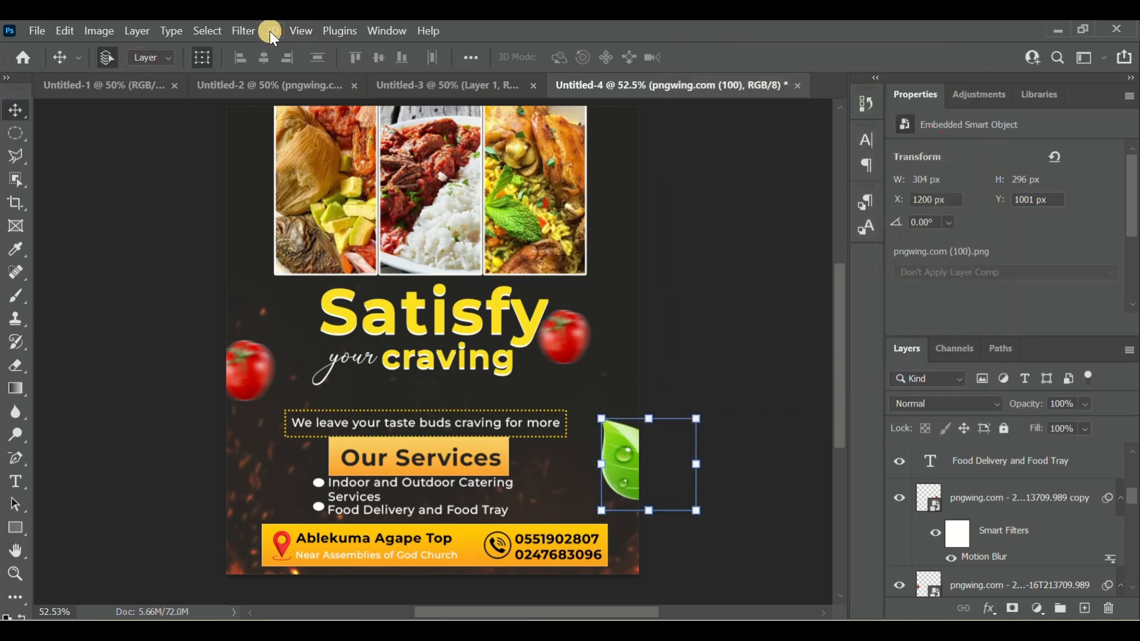
# - Apply a Motion Blur filter at angle 0° to the leaf, move it to about X 1193, Y 946 px, and deselect it
pyautogui.click(243, 31)
pyautogui.moveTo(417, 244)
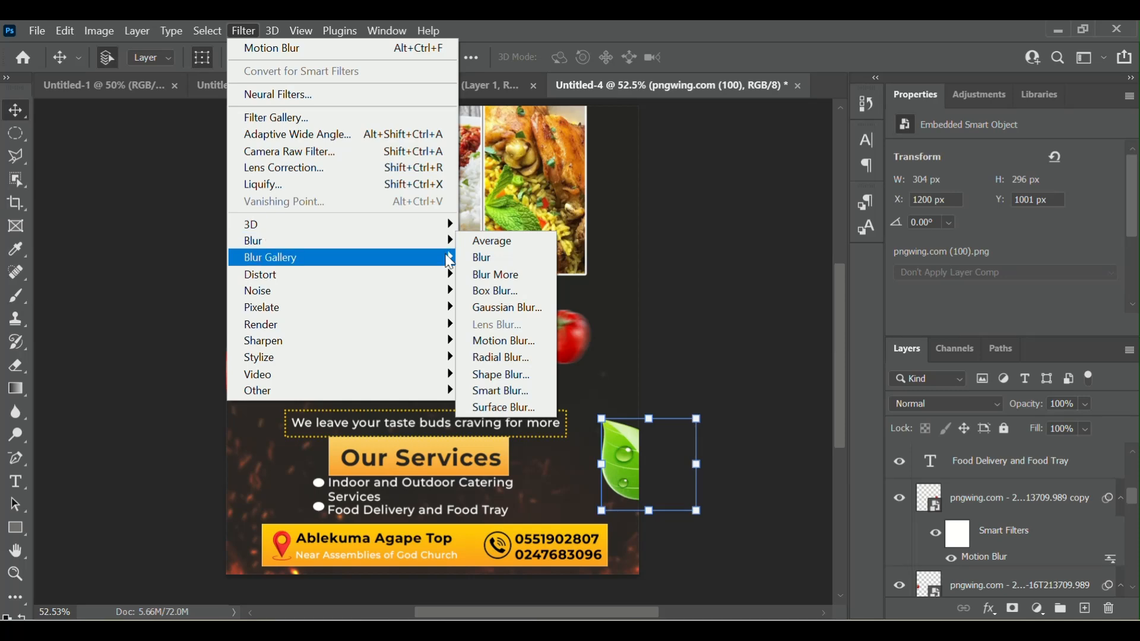
pyautogui.click(506, 341)
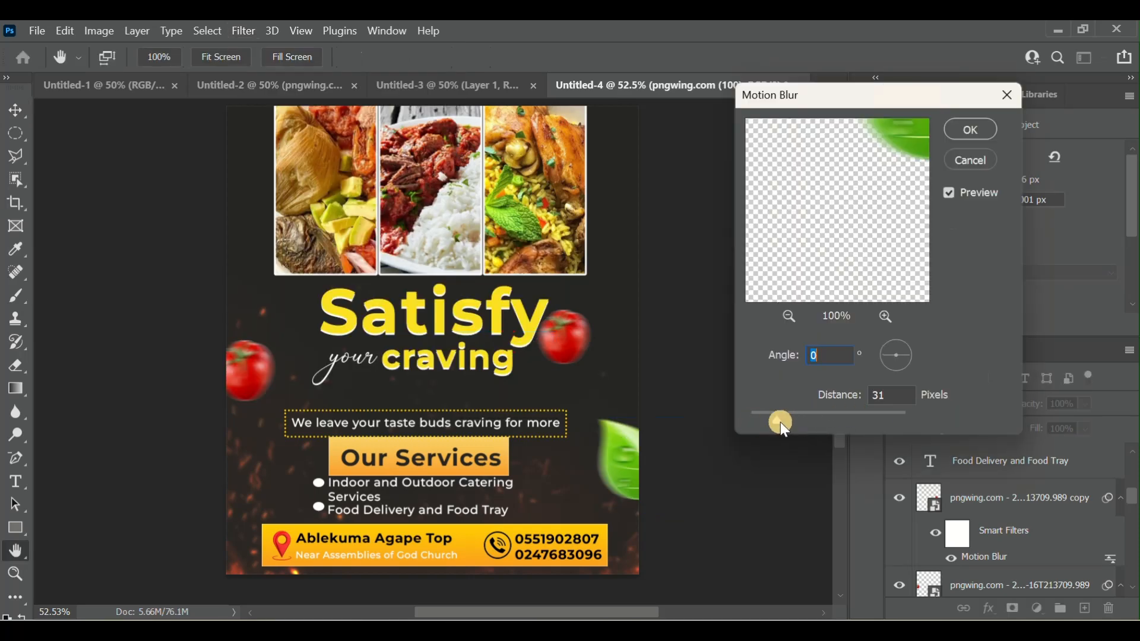
pyautogui.click(896, 401)
pyautogui.press('Up')
pyautogui.press('Up')
pyautogui.click(973, 129)
pyautogui.press('v')
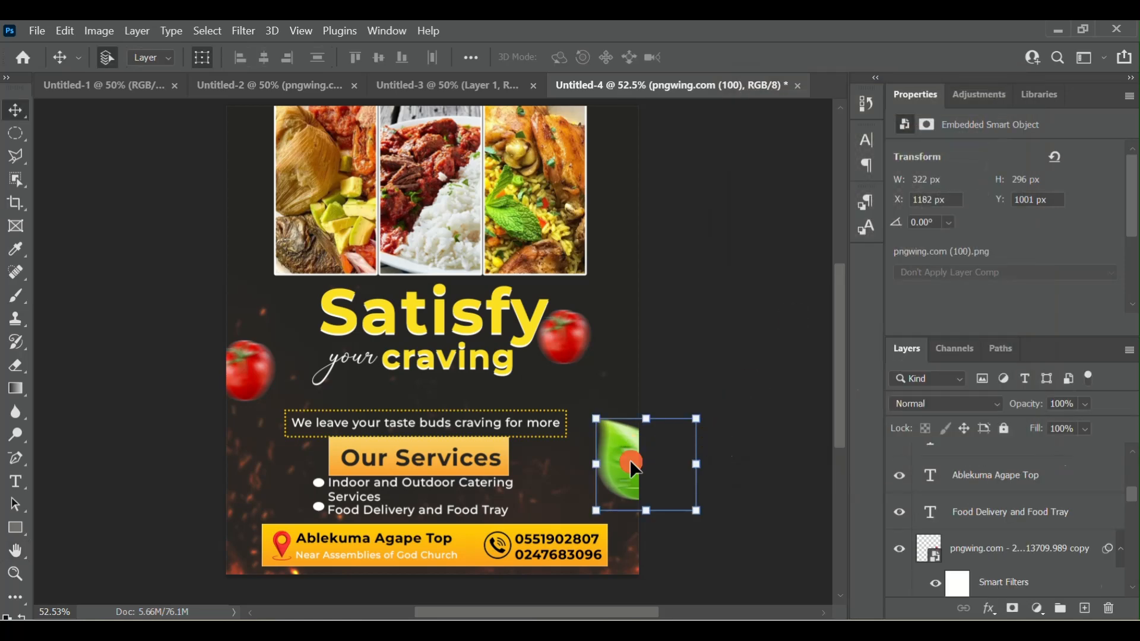
pyautogui.moveTo(634, 469)
pyautogui.mouseDown()
pyautogui.moveTo(629, 449)
pyautogui.moveTo(637, 451)
pyautogui.mouseUp()
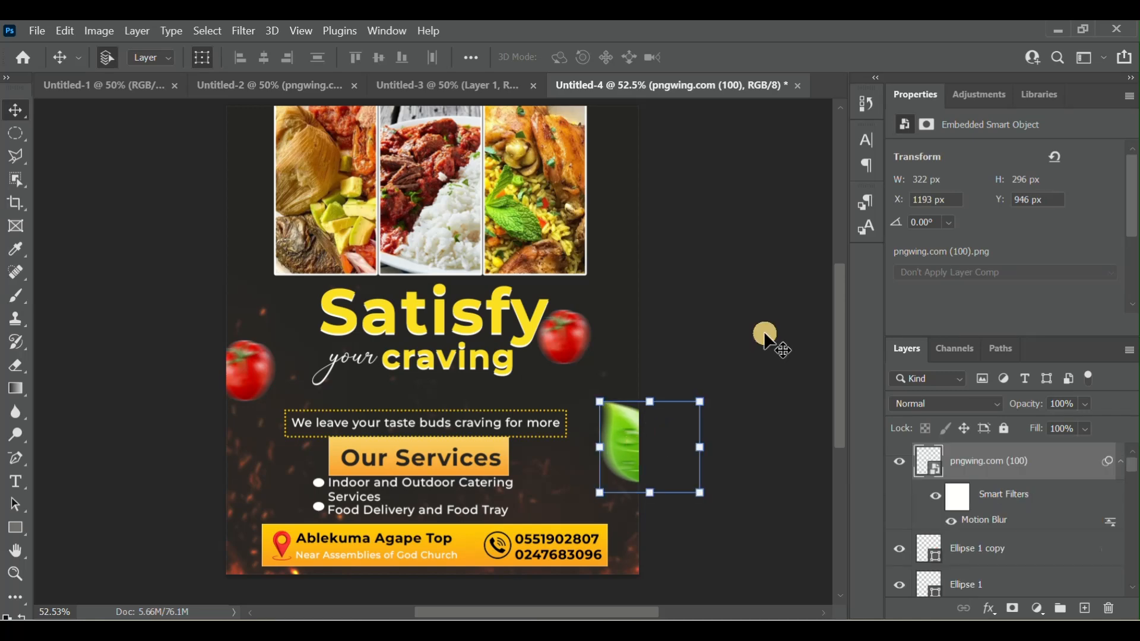
pyautogui.click(767, 337)
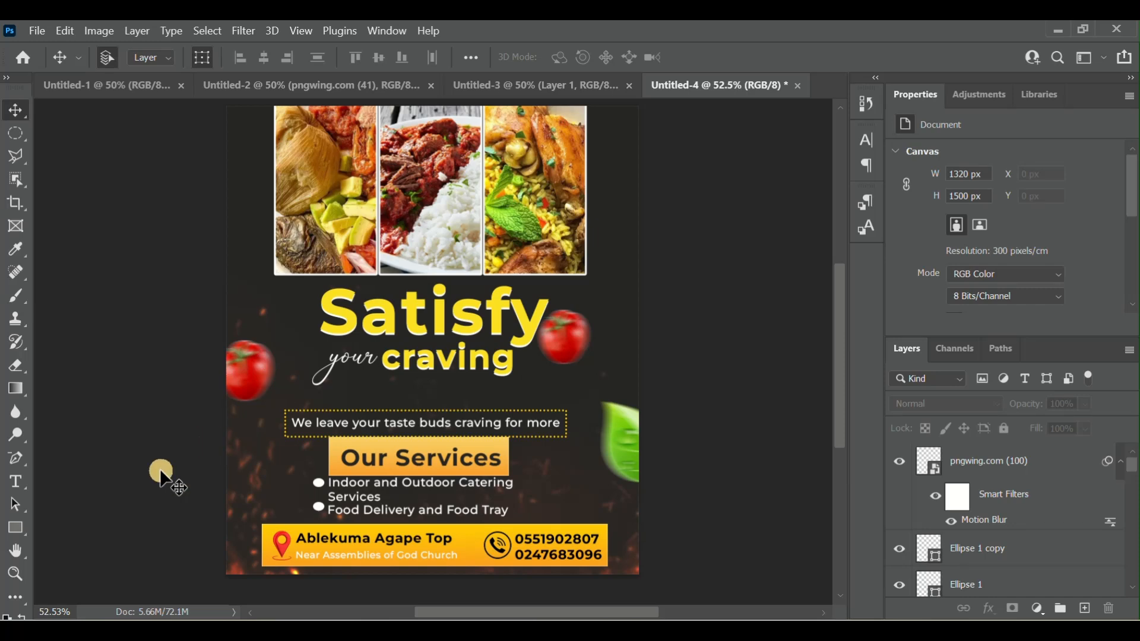
# - Draw a narrow white triangle about 110 × 951 px beside the headline's left side, at about X 67, Y 594 px
pyautogui.click(19, 532)
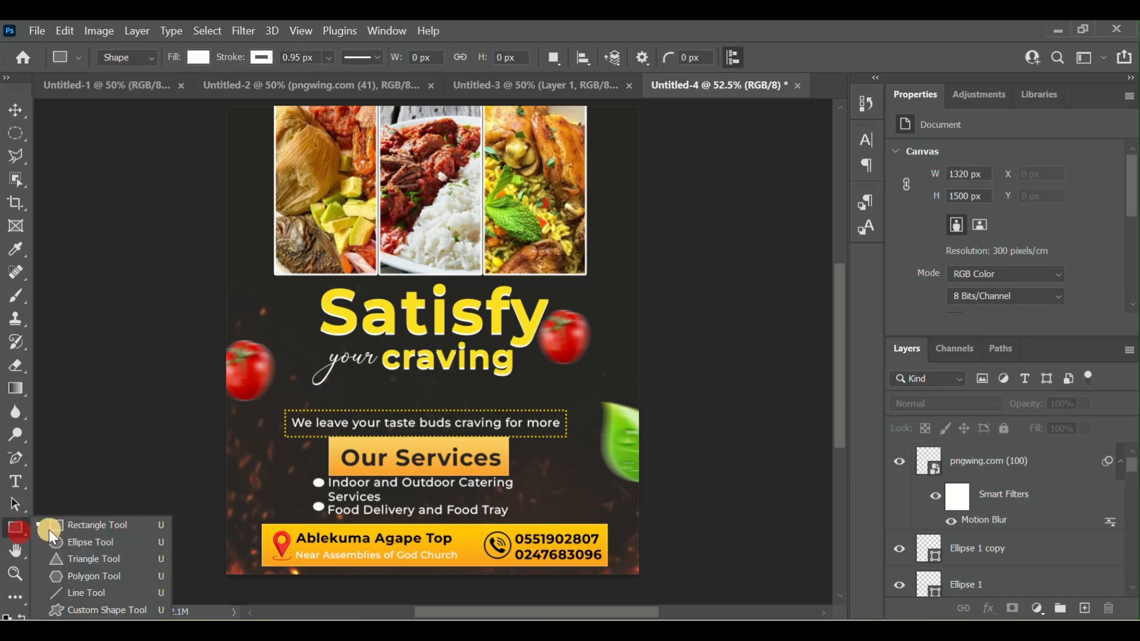
pyautogui.click(99, 561)
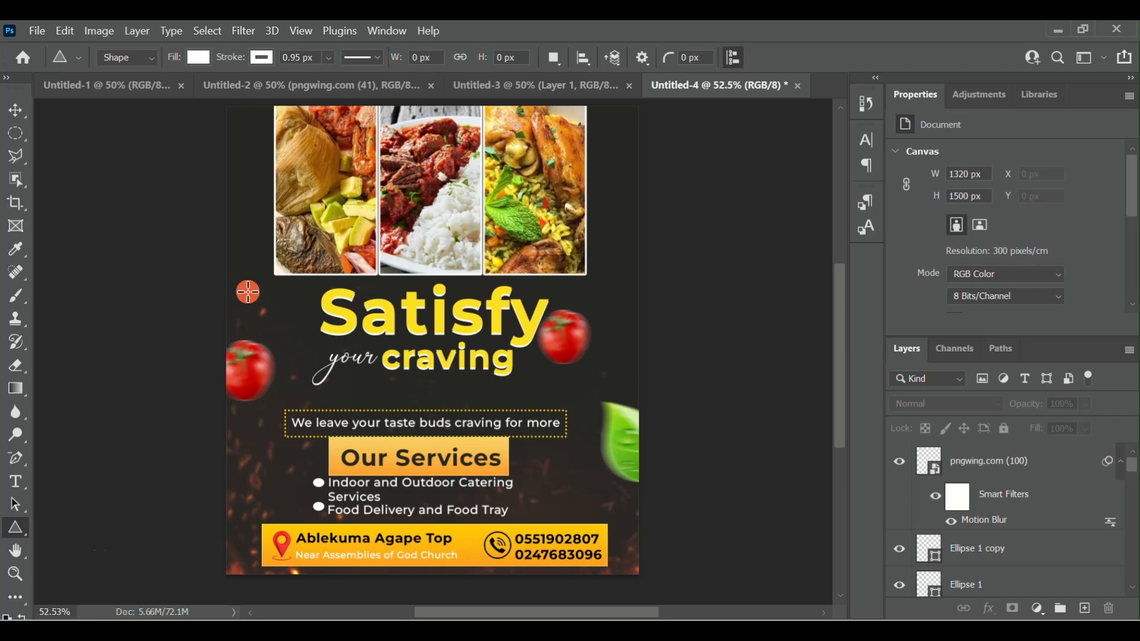
pyautogui.moveTo(248, 291); pyautogui.dragTo(281, 589)
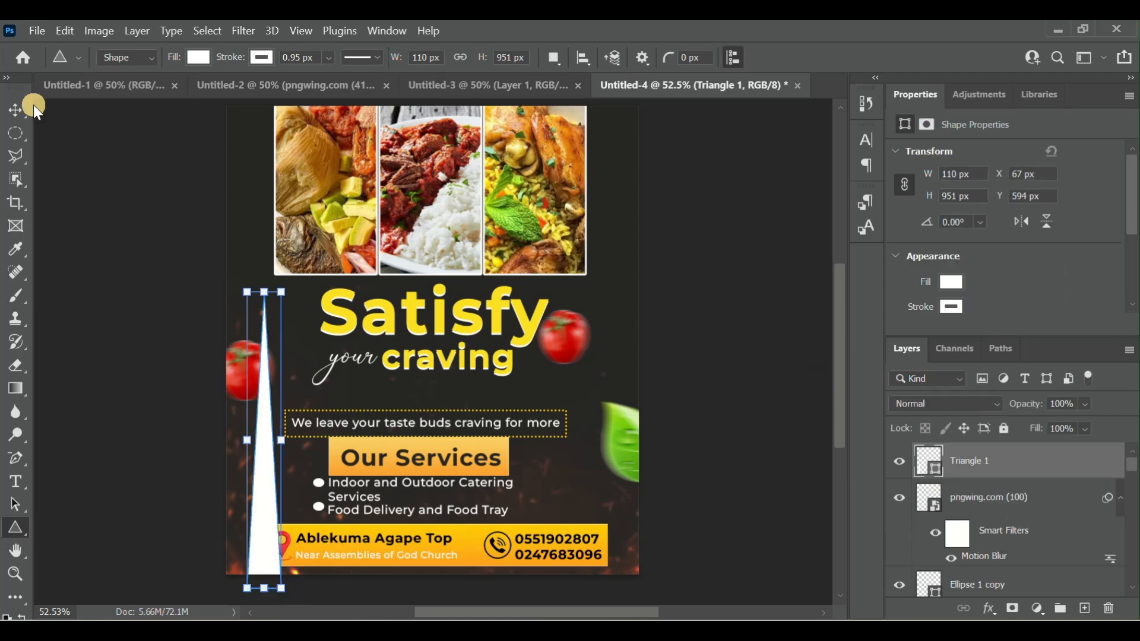
# - Rotate the white triangle to about 44.5° and move it partly off the flyer's left edge, at about X -417, Y 716 px
pyautogui.click(15, 110)
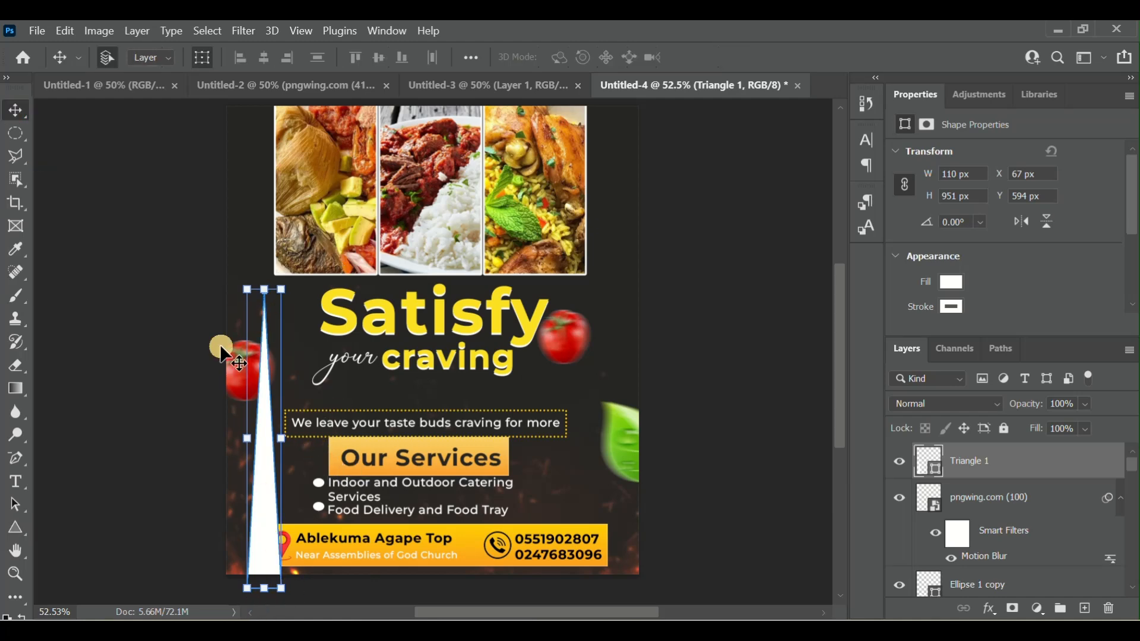
pyautogui.moveTo(300, 433); pyautogui.dragTo(197, 458)
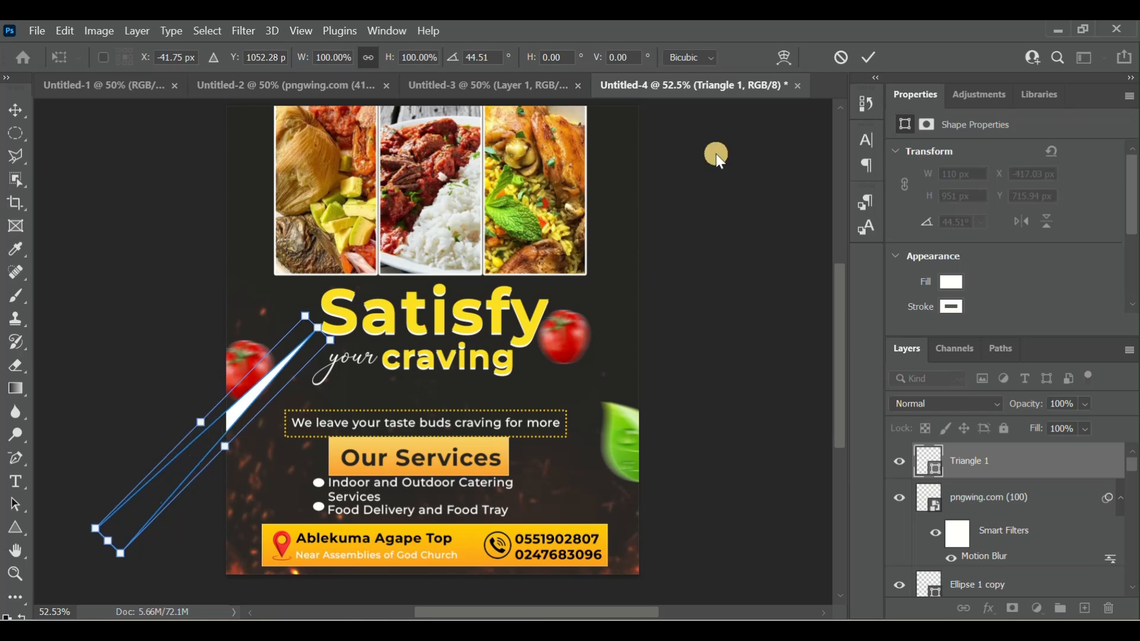
pyautogui.click(868, 58)
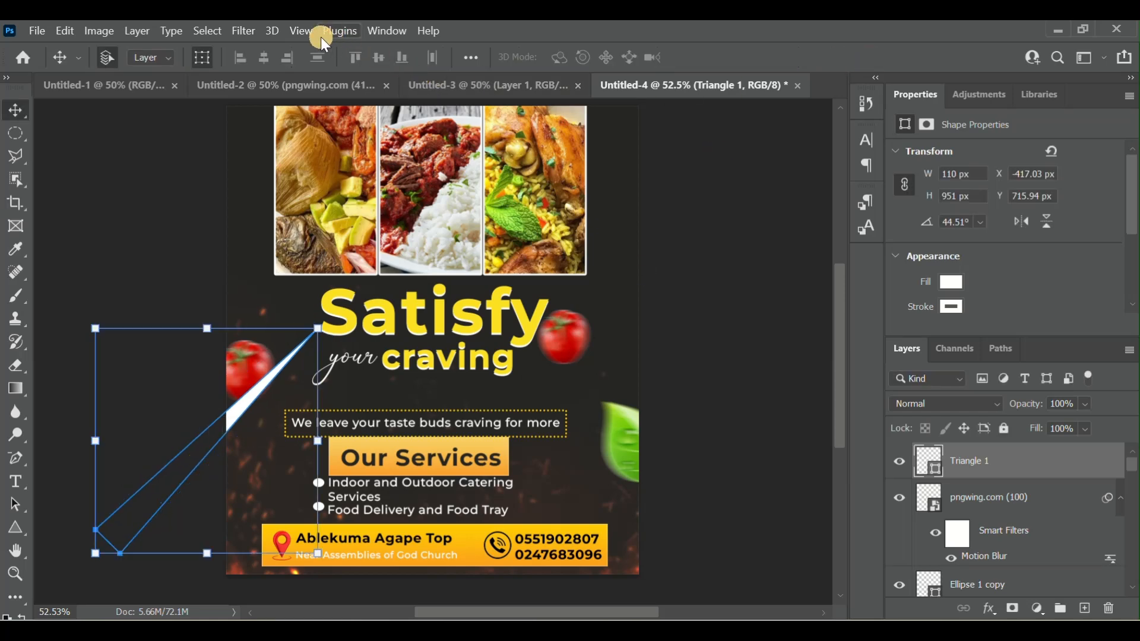
# - Convert the triangle to a smart object and apply a Gaussian Blur with a radius of 8.0 pixels
pyautogui.click(245, 36)
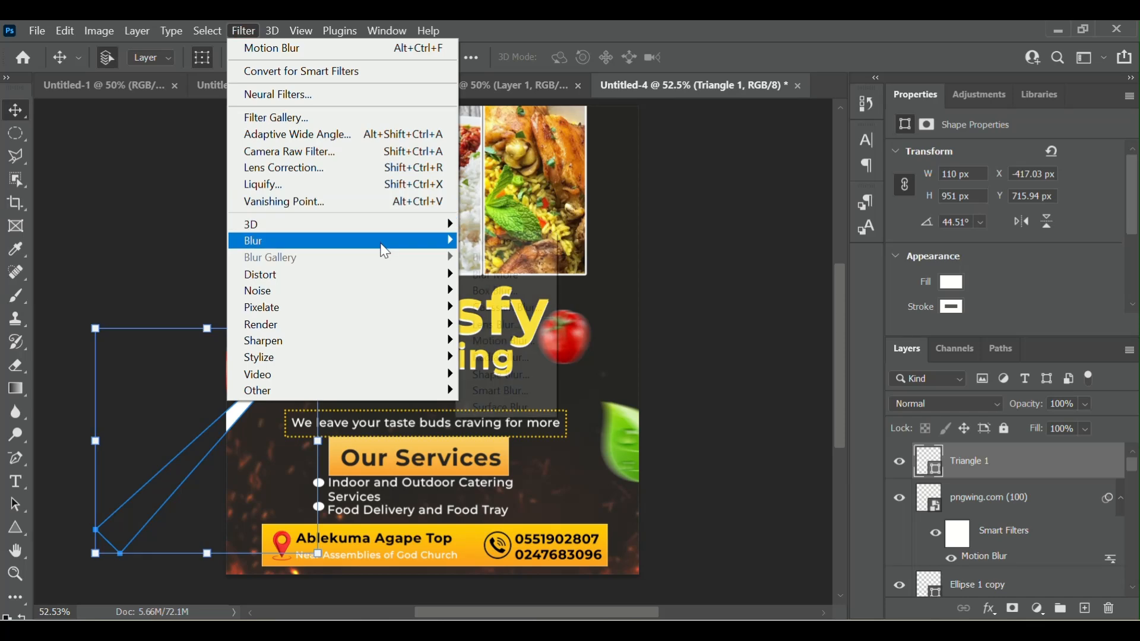
pyautogui.moveTo(383, 244)
pyautogui.click(526, 309)
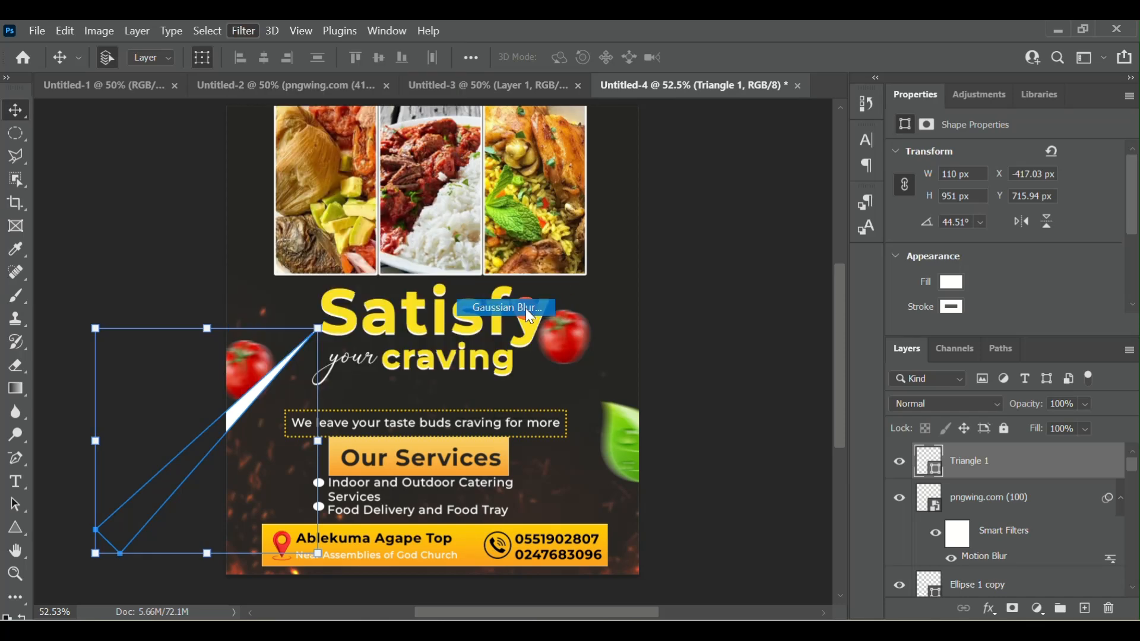
pyautogui.click(576, 276)
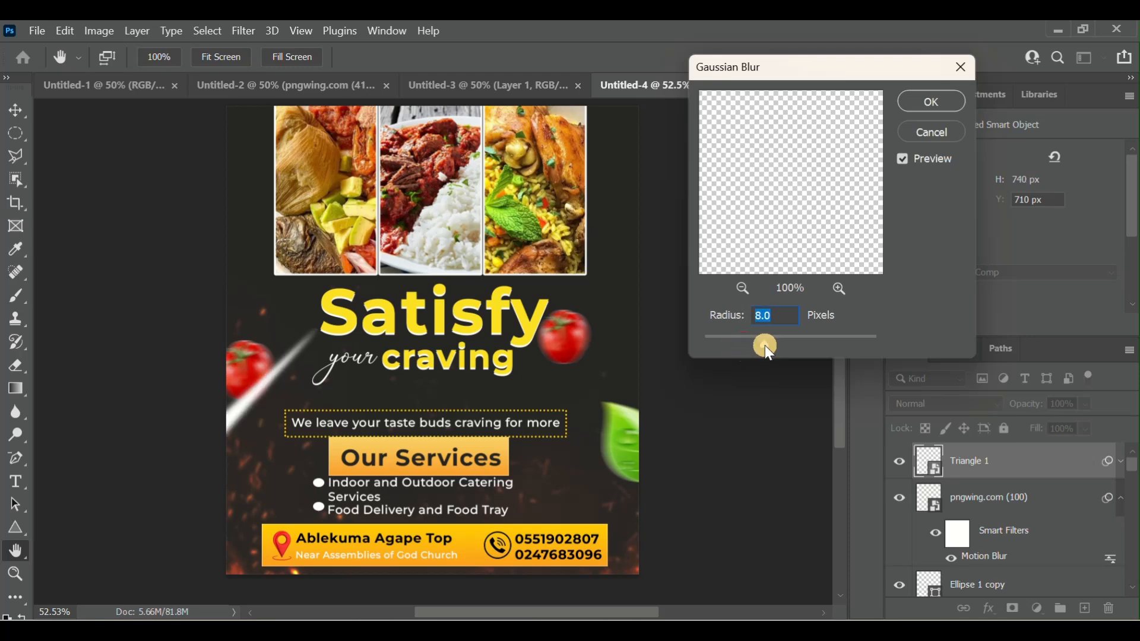
pyautogui.click(946, 101)
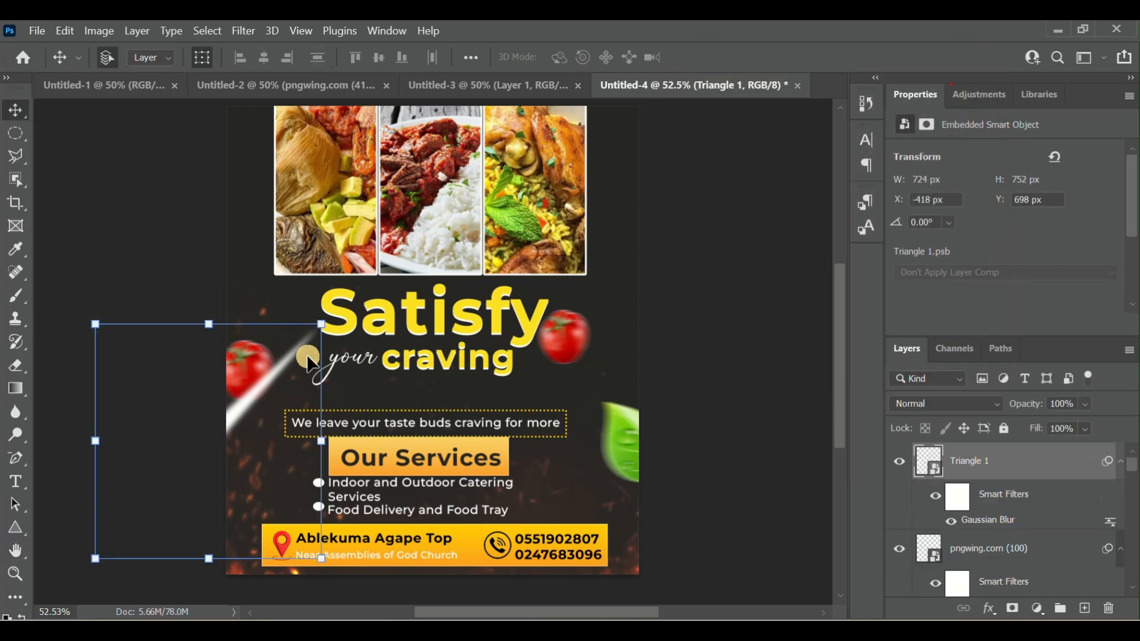
# - Duplicate the blurred triangle, rotate the copy to about -92°, and place it over the flyer's right edge, at about X 1033, Y 529 px
pyautogui.rightClick(1009, 466)
pyautogui.click(879, 67)
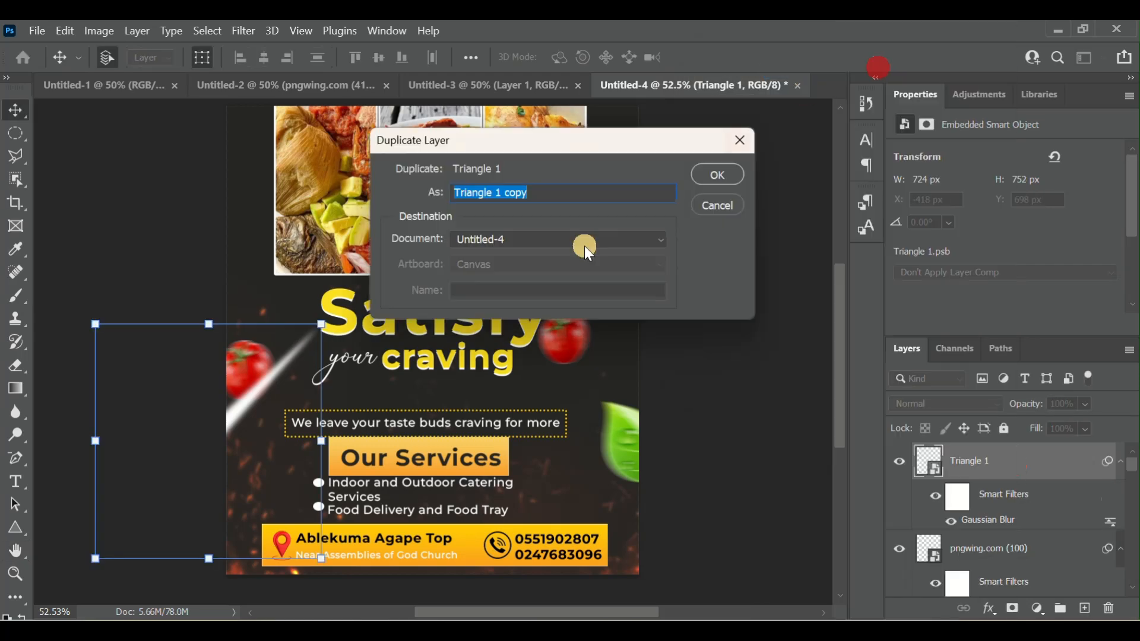
pyautogui.click(718, 174)
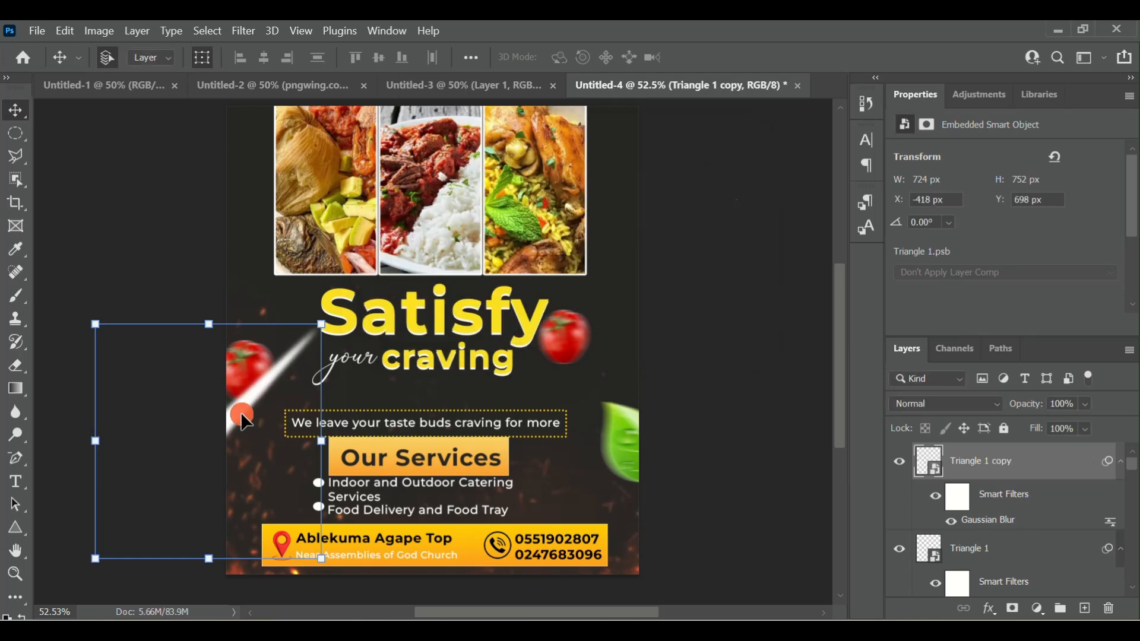
pyautogui.moveTo(241, 412); pyautogui.dragTo(533, 370)
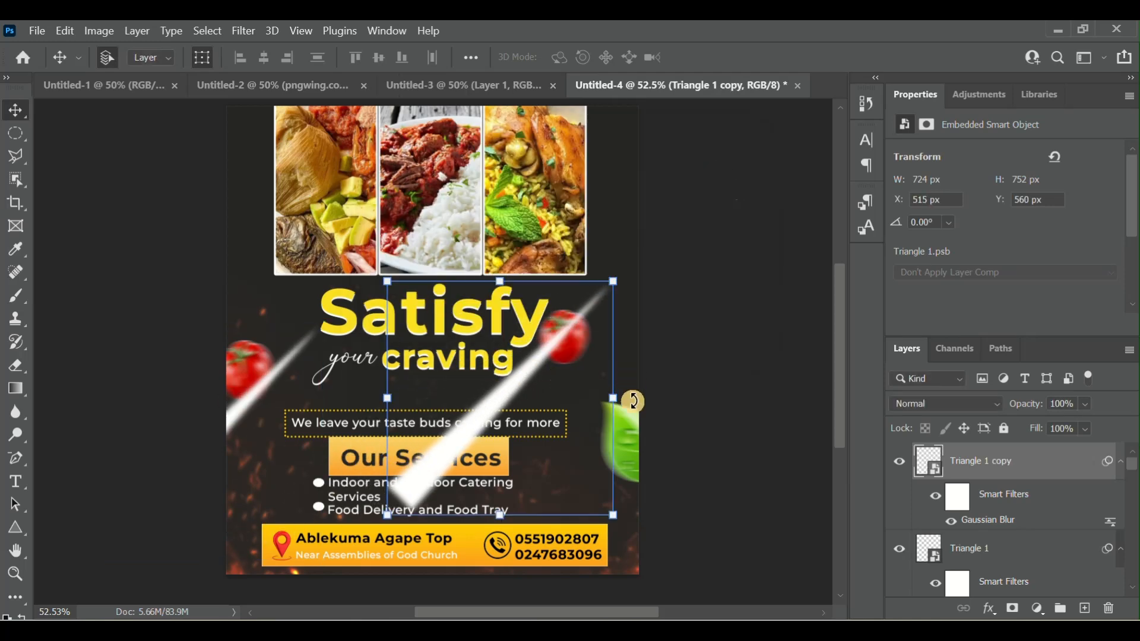
pyautogui.moveTo(633, 416); pyautogui.dragTo(639, 297)
pyautogui.moveTo(525, 248); pyautogui.dragTo(514, 247)
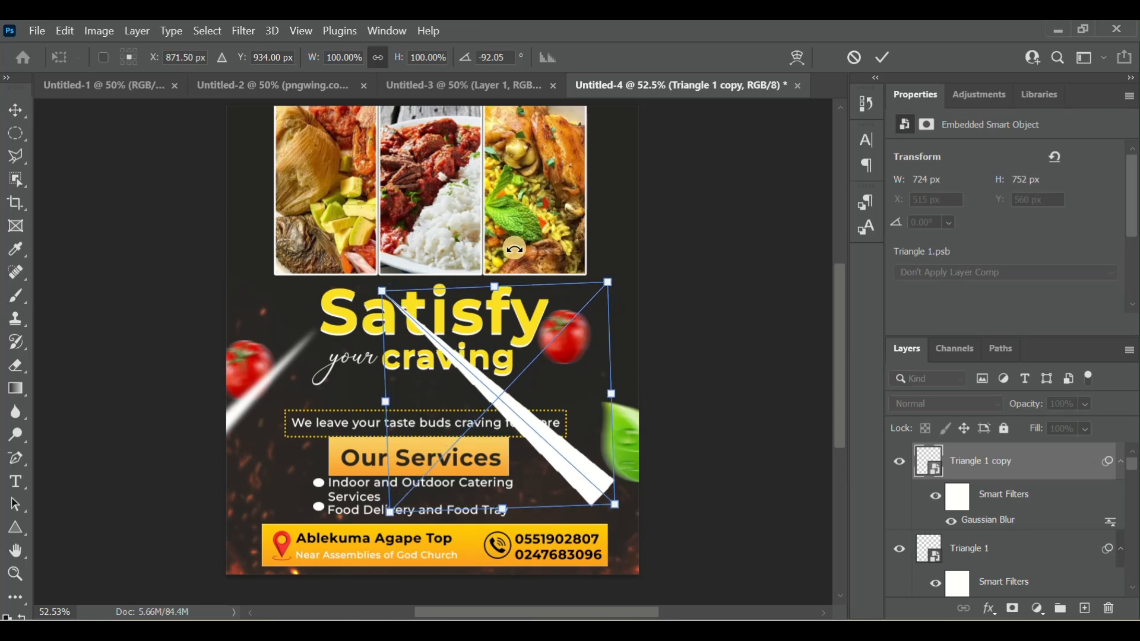
pyautogui.moveTo(514, 409); pyautogui.dragTo(682, 391)
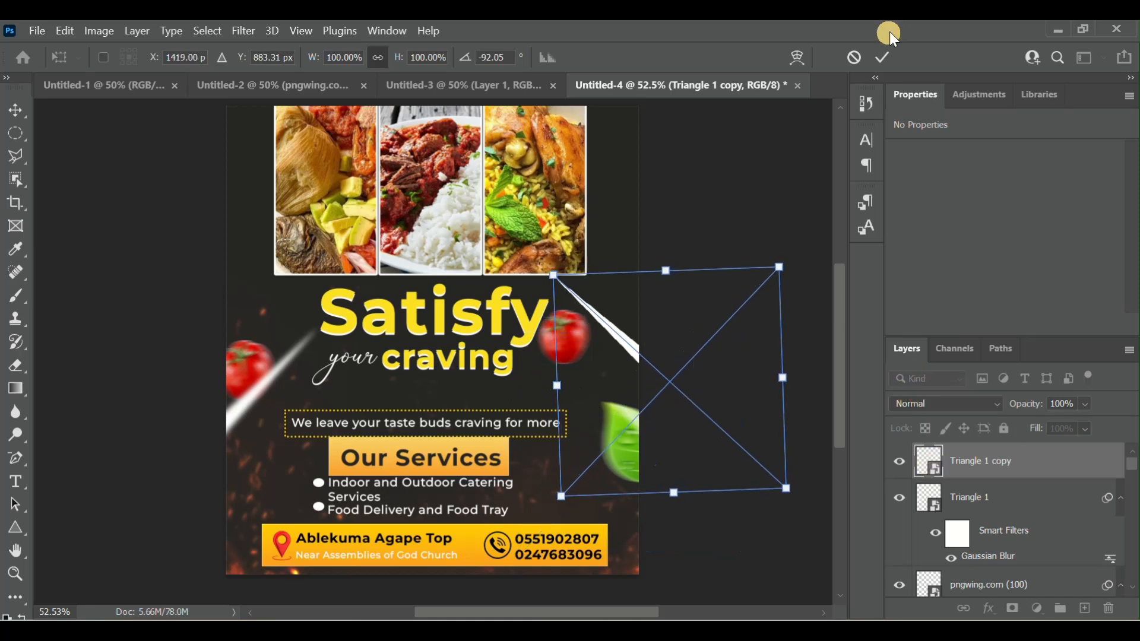
pyautogui.click(883, 58)
pyautogui.click(928, 466)
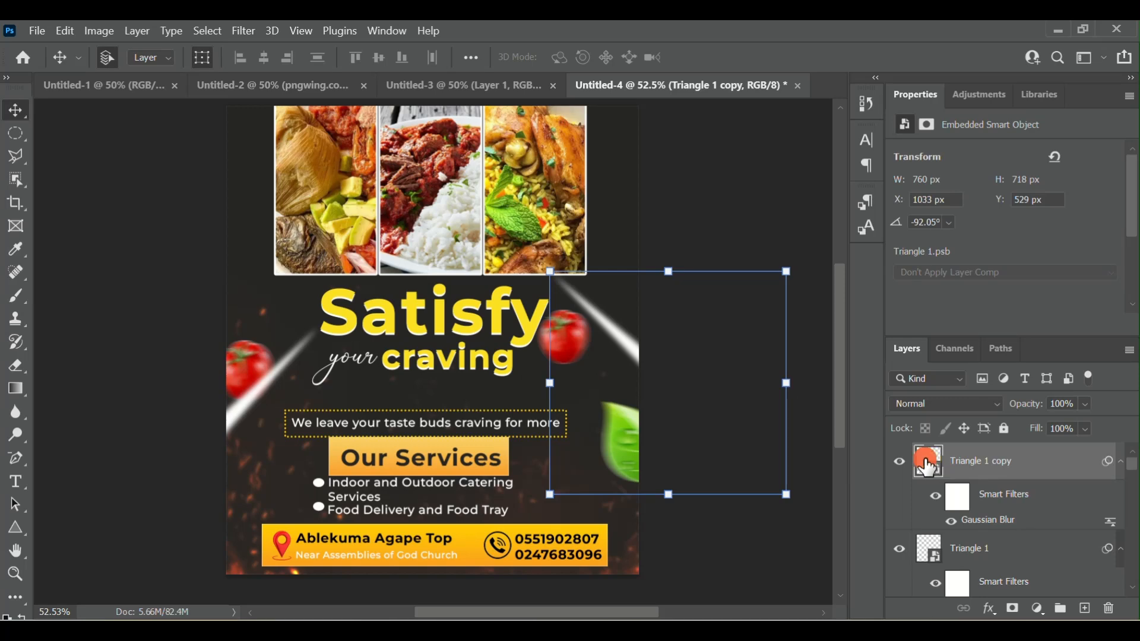
pyautogui.doubleClick(928, 466)
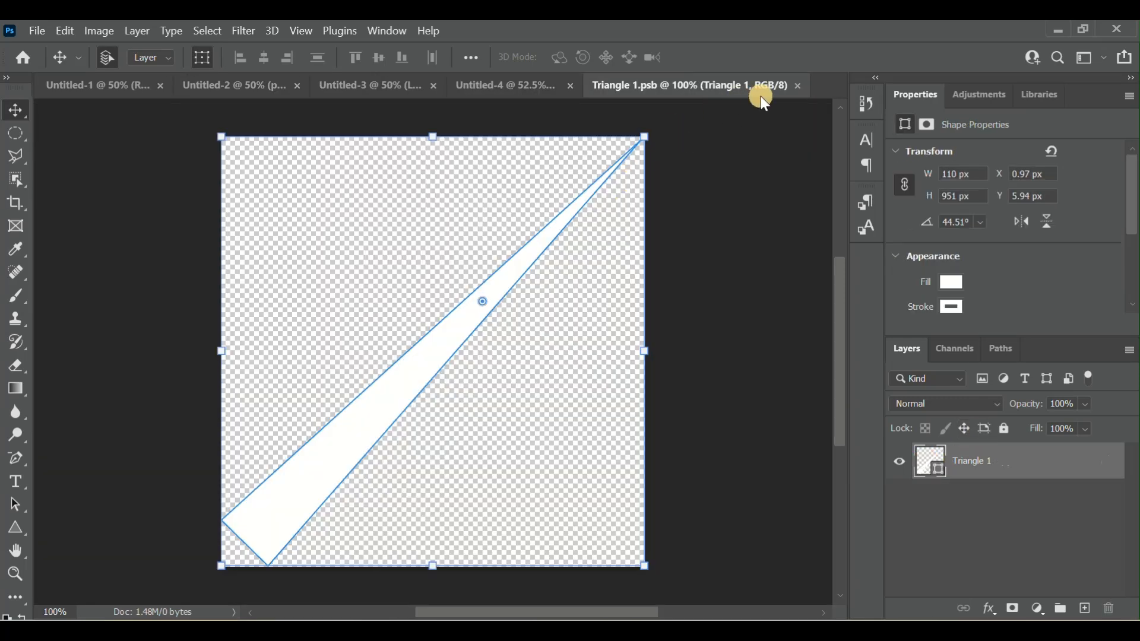
pyautogui.click(804, 88)
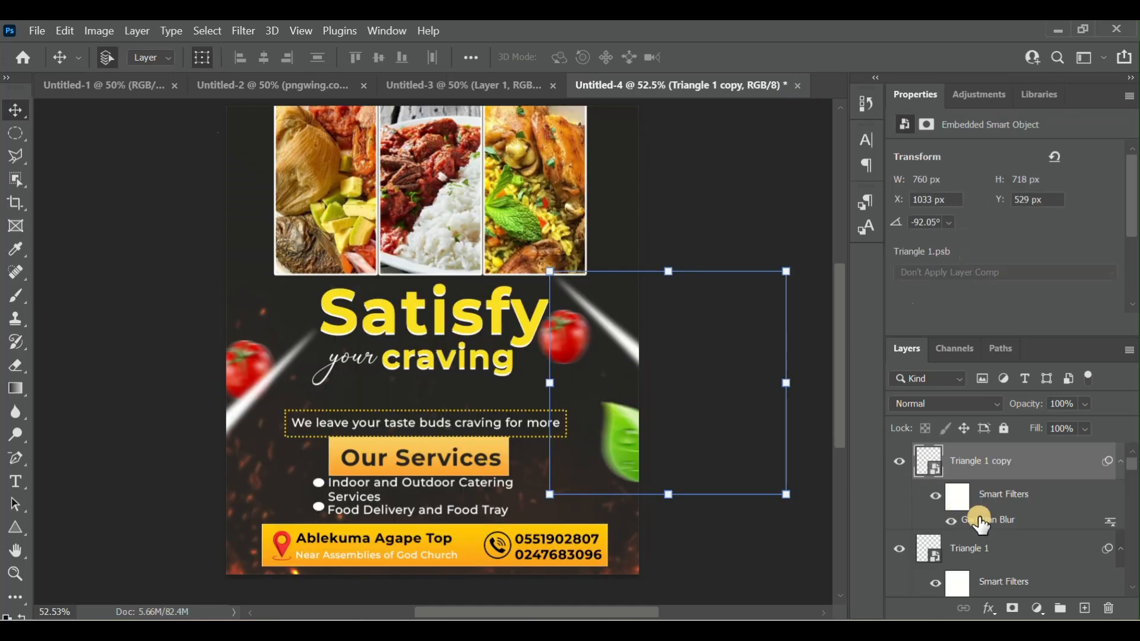
# - Hide the triangle copy and draw a new triangle about 121 × 936 px near the flyer's right edge, at about X 1098, Y 575 px
pyautogui.click(906, 466)
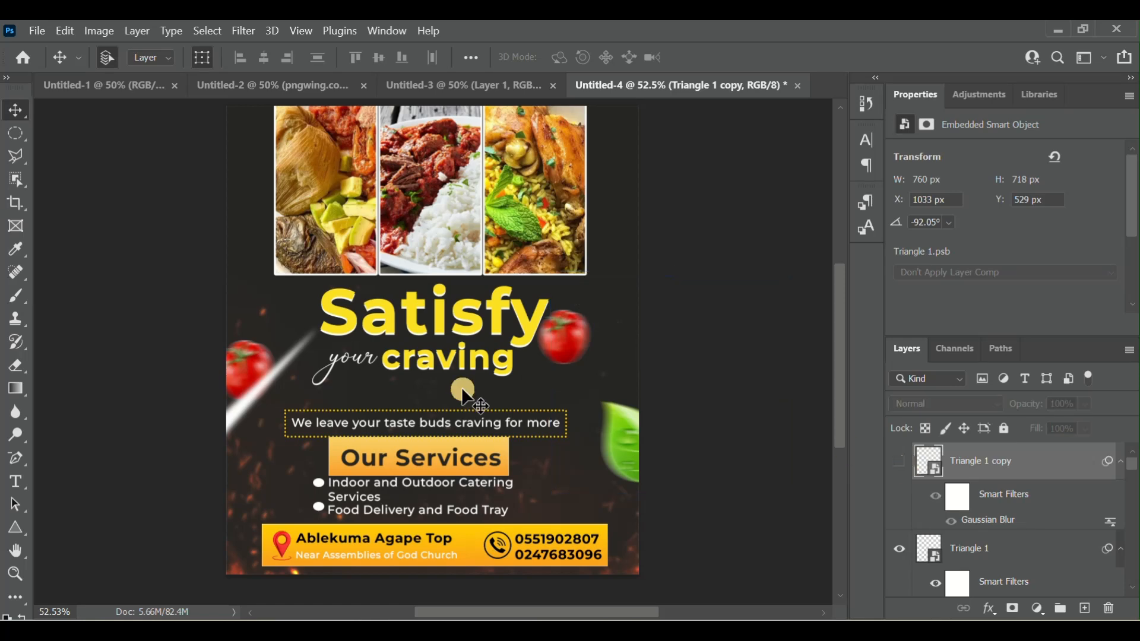
pyautogui.click(16, 525)
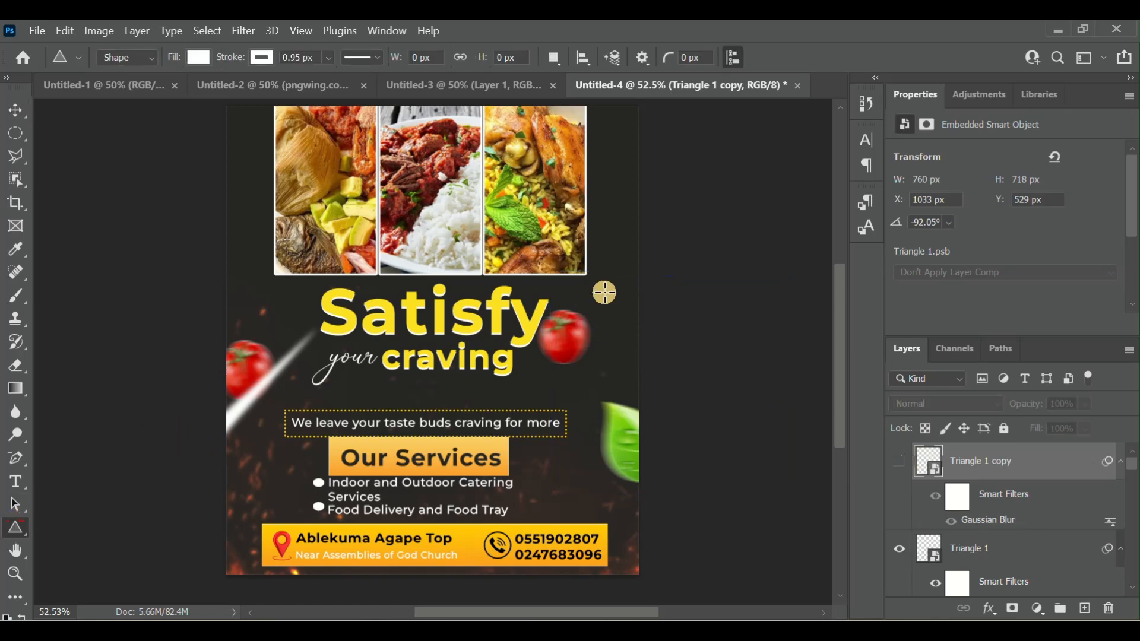
pyautogui.moveTo(570, 286); pyautogui.dragTo(608, 577)
# - Recolor the new white triangle yellow, #febf0b, by sampling the contact banner's colour
pyautogui.click(941, 462)
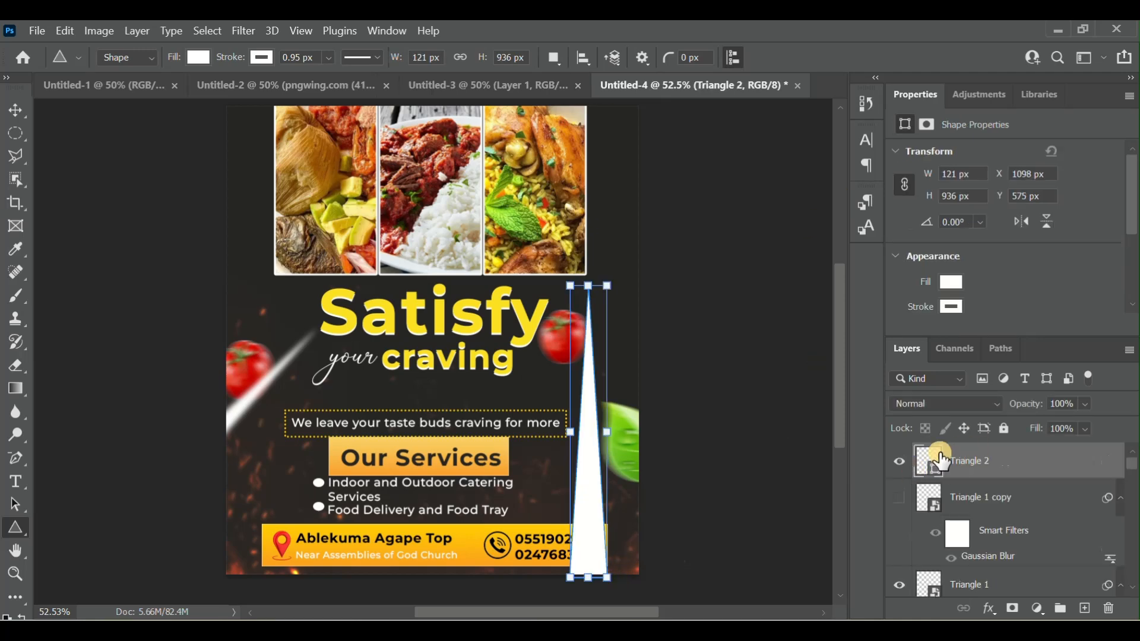
pyautogui.doubleClick(930, 462)
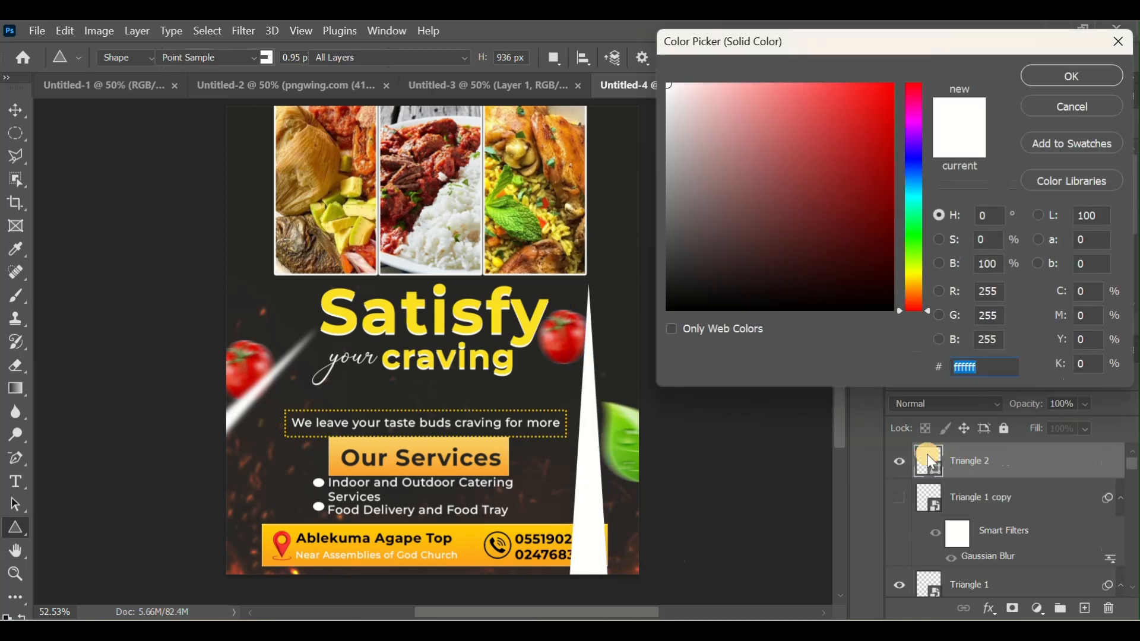
pyautogui.click(474, 538)
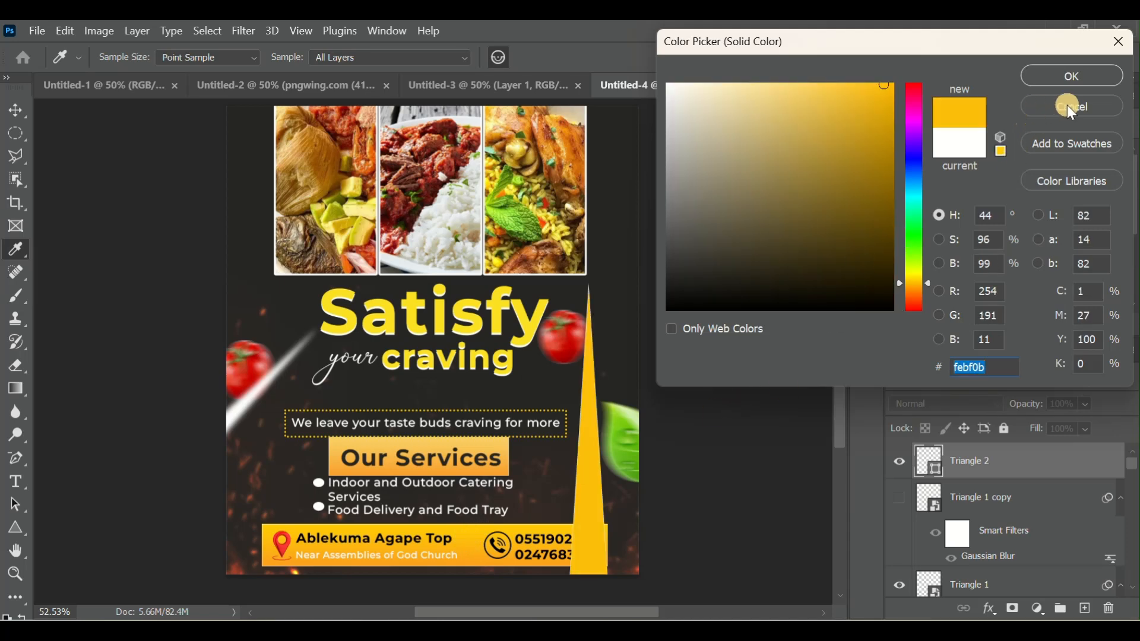
pyautogui.click(1068, 76)
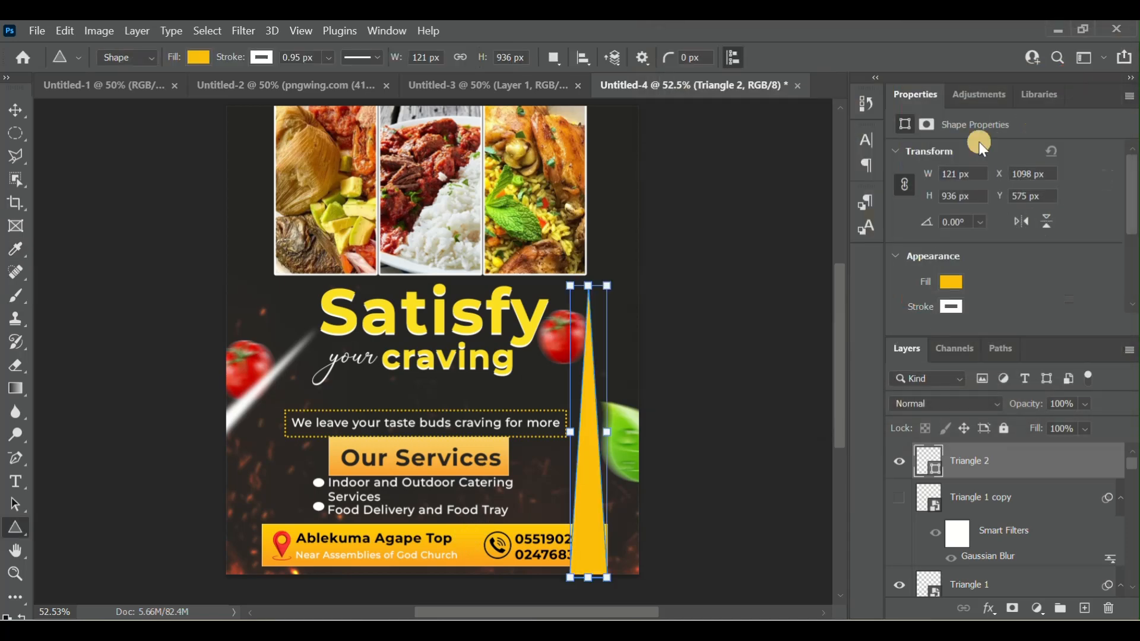
# - Rotate the yellow triangle to about -57° and move it partly off the flyer's right edge, at about X 1035, Y 540 px
pyautogui.moveTo(637, 417); pyautogui.dragTo(626, 348)
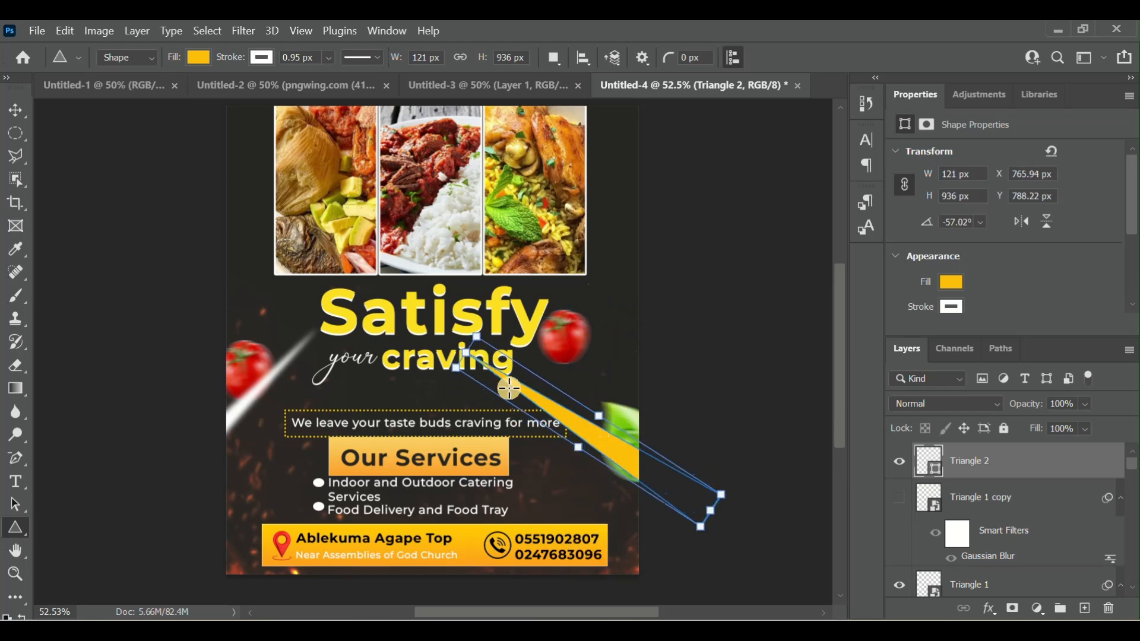
pyautogui.click(16, 111)
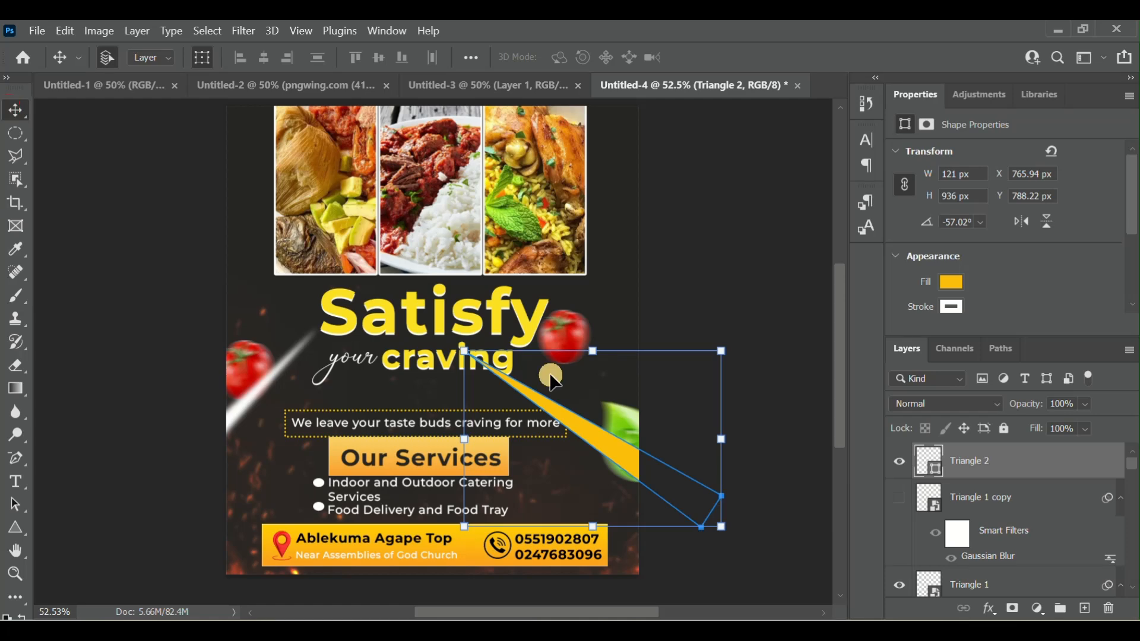
pyautogui.moveTo(593, 448); pyautogui.dragTo(674, 365)
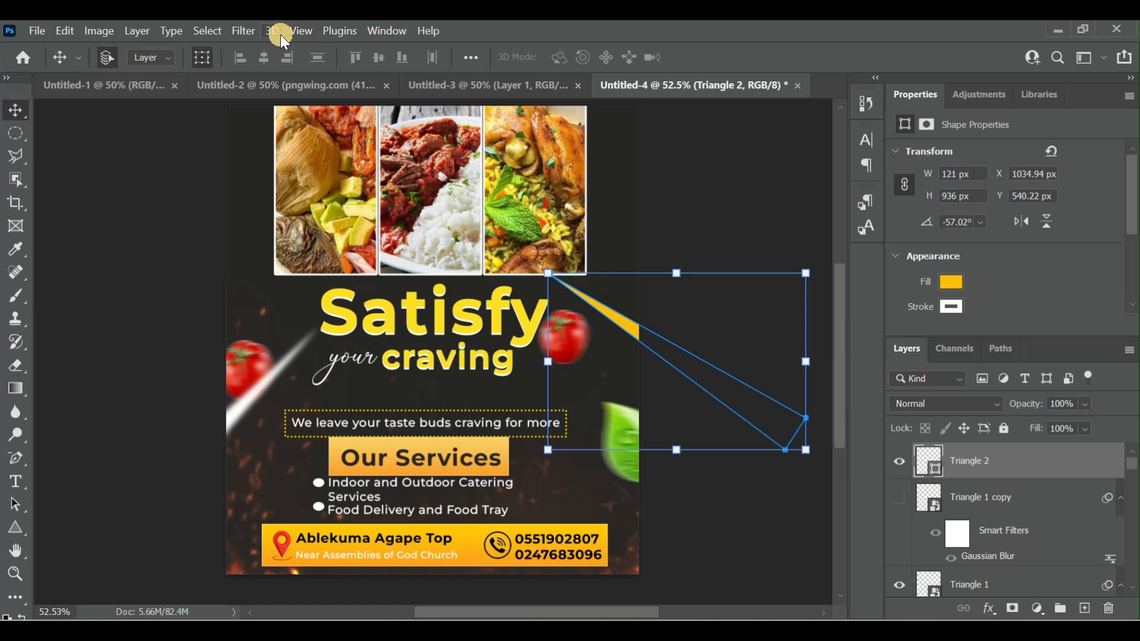
# - Convert the yellow triangle to a smart object and apply a Motion Blur with an angle of 0° and a distance of 36 pixels
pyautogui.click(243, 31)
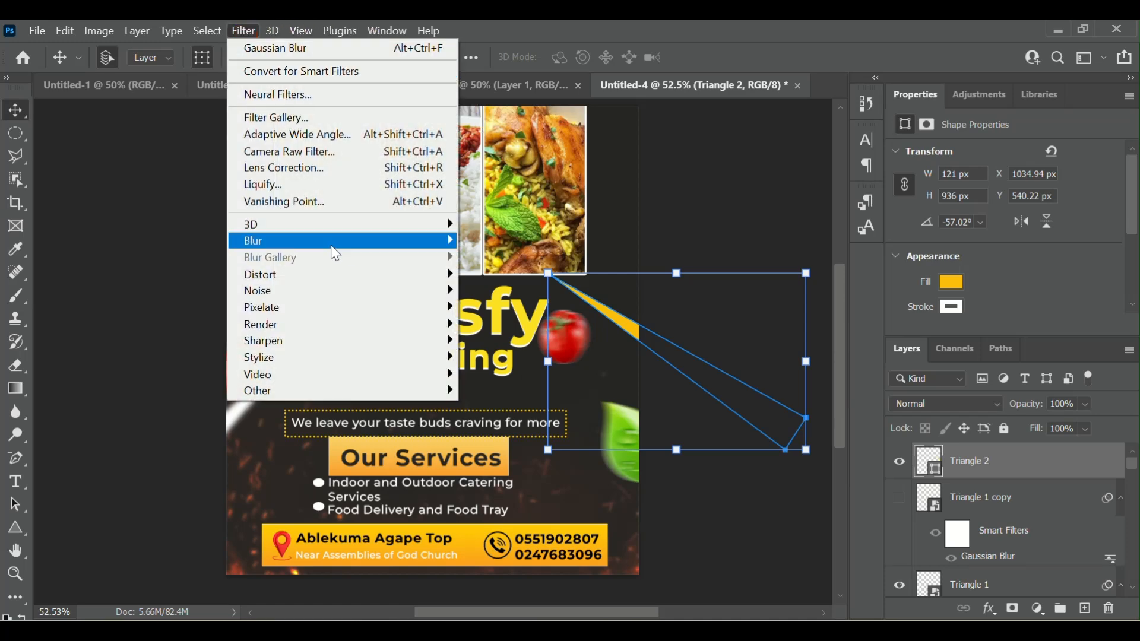
pyautogui.moveTo(344, 244)
pyautogui.click(517, 344)
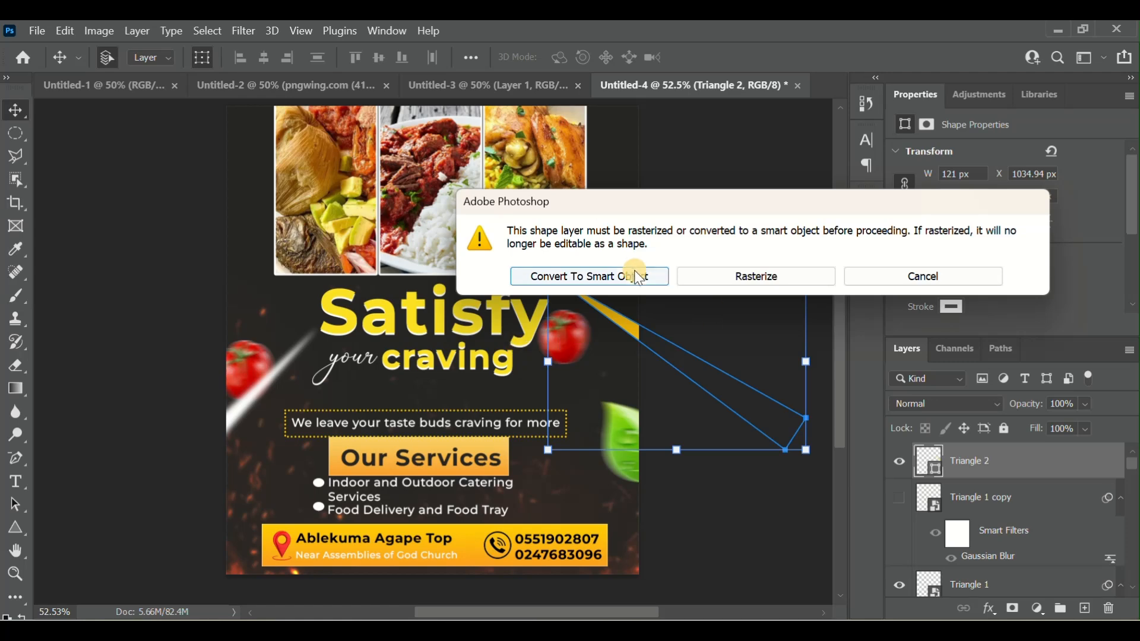
pyautogui.click(603, 276)
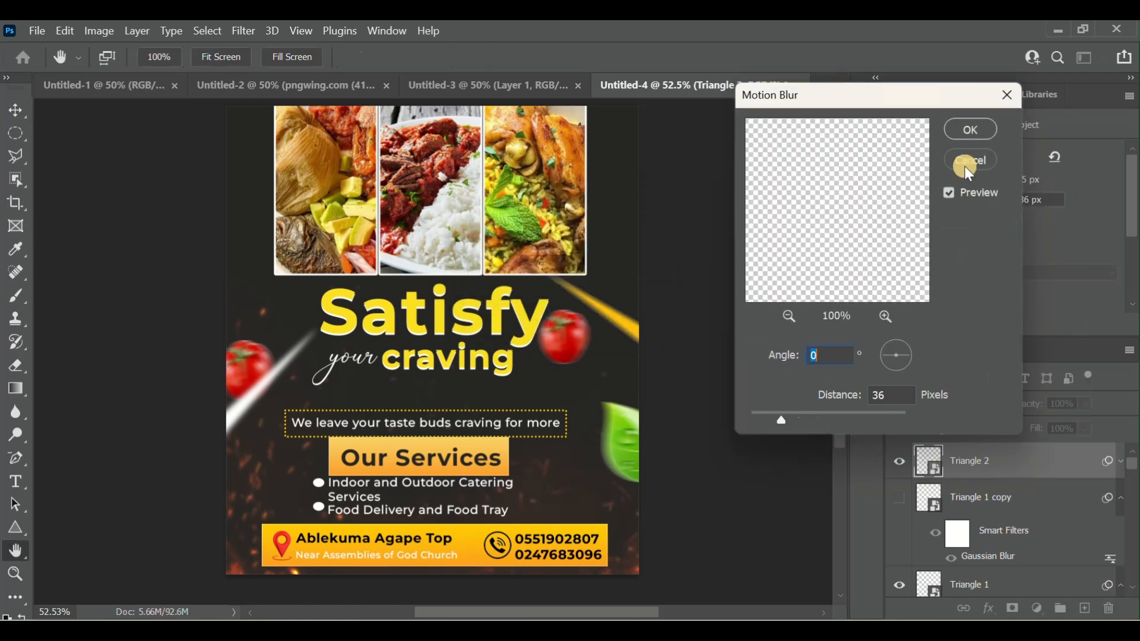
pyautogui.click(974, 130)
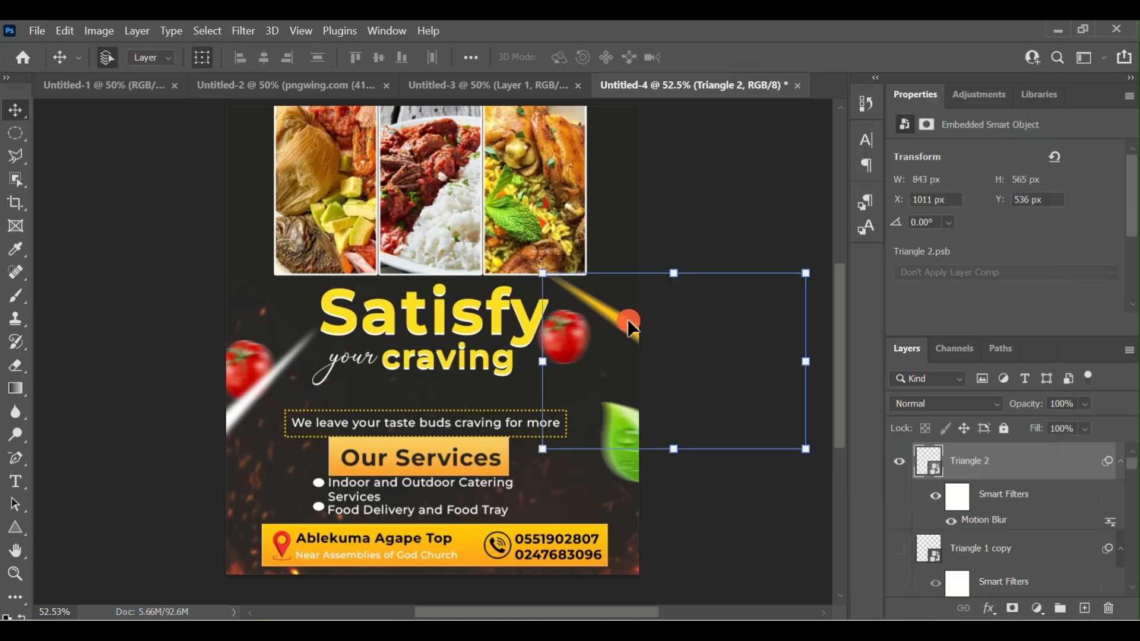
pyautogui.moveTo(625, 334); pyautogui.dragTo(622, 322)
pyautogui.click(765, 144)
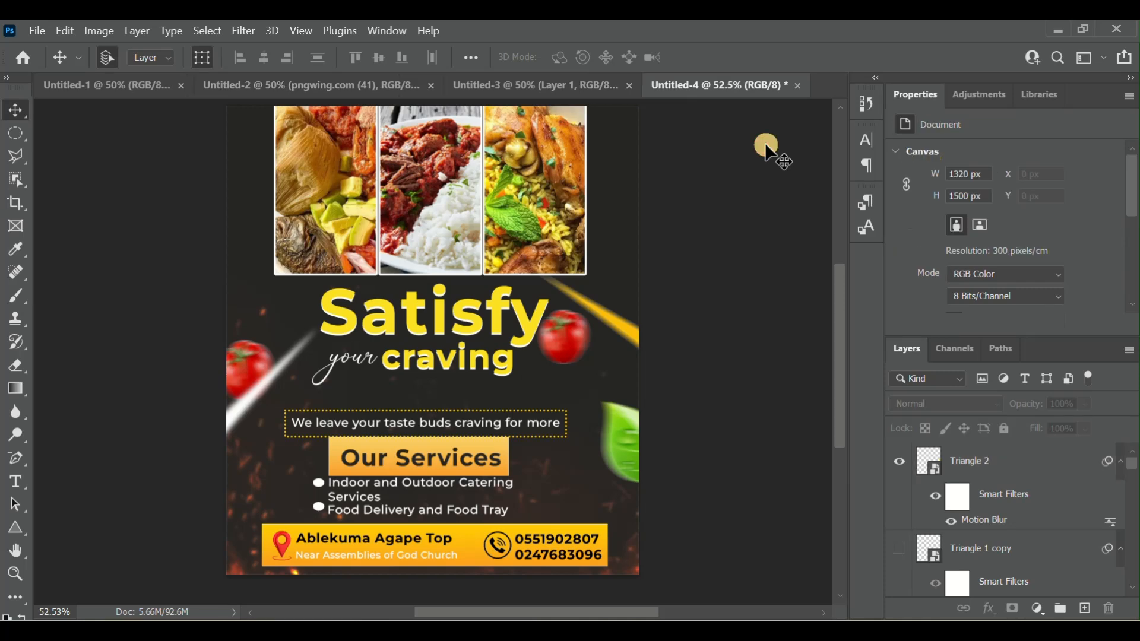
# - Look over the finished flyer from the food photos to the contact banner and check the available export options
pyautogui.scroll(1, 460, 315)
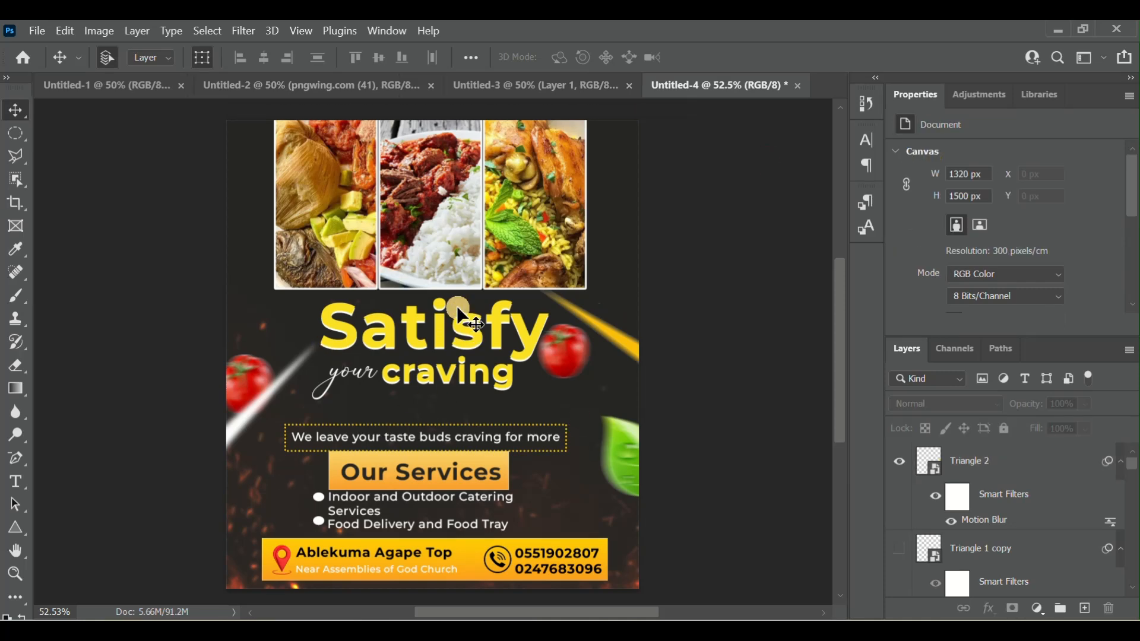
pyautogui.scroll(-1, 460, 312)
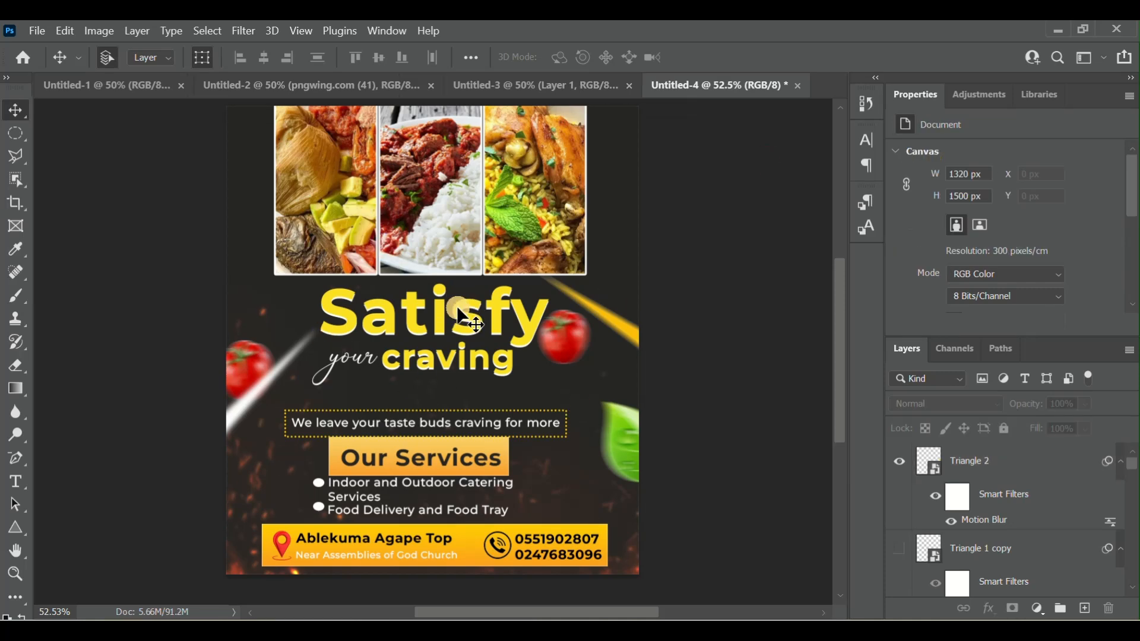
pyautogui.scroll(1, 475, 314)
pyautogui.scroll(-2, 405, 455)
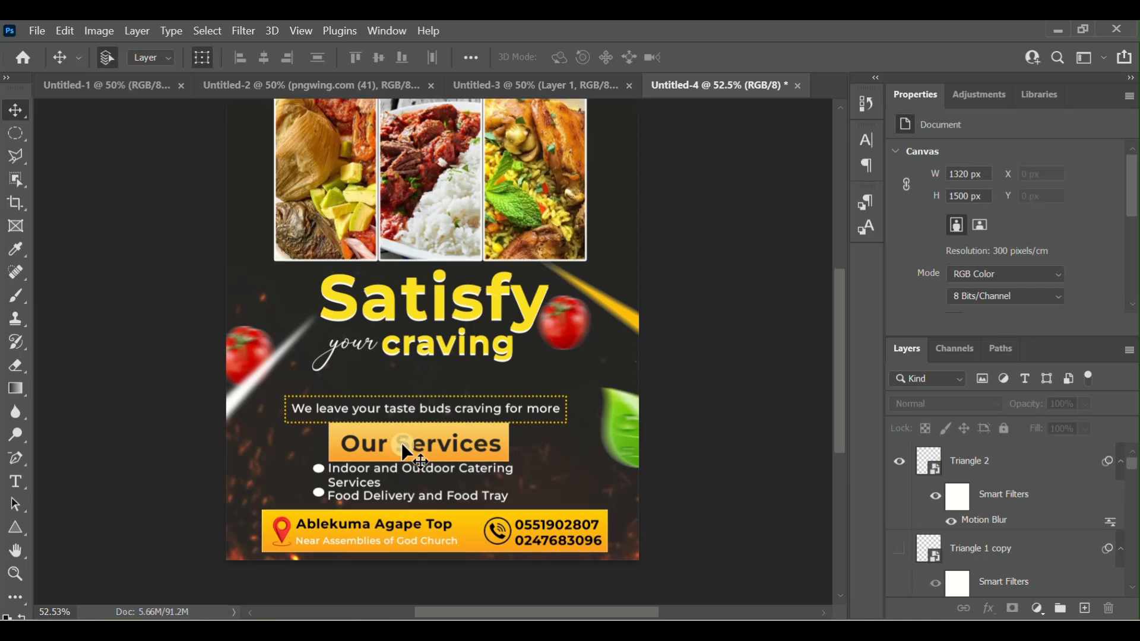
pyautogui.scroll(2, 403, 443)
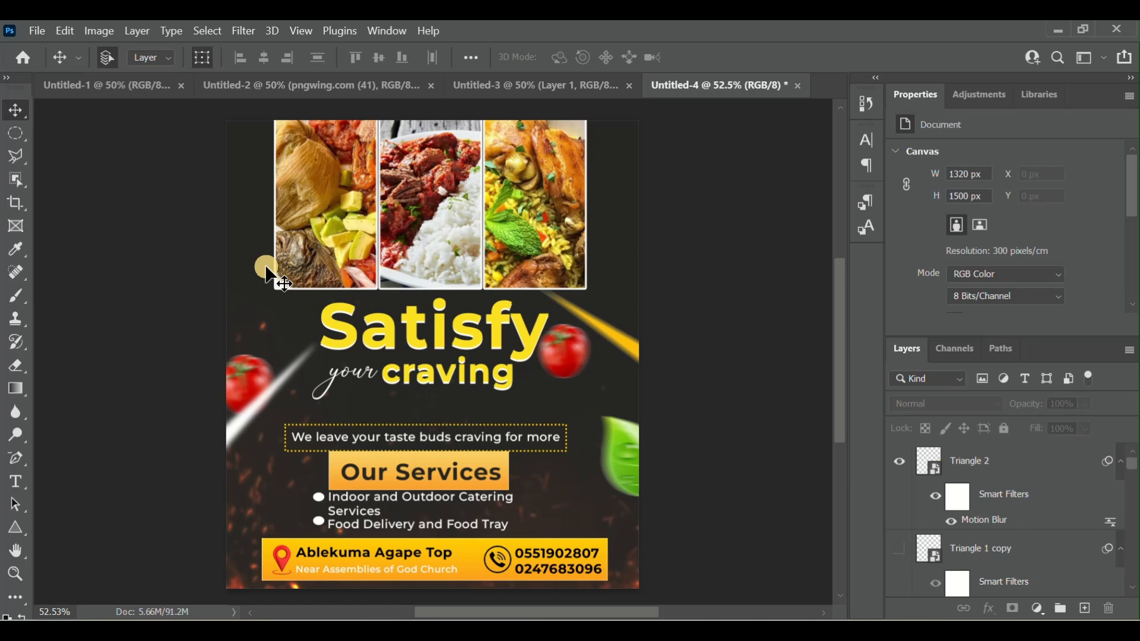
pyautogui.click(46, 32)
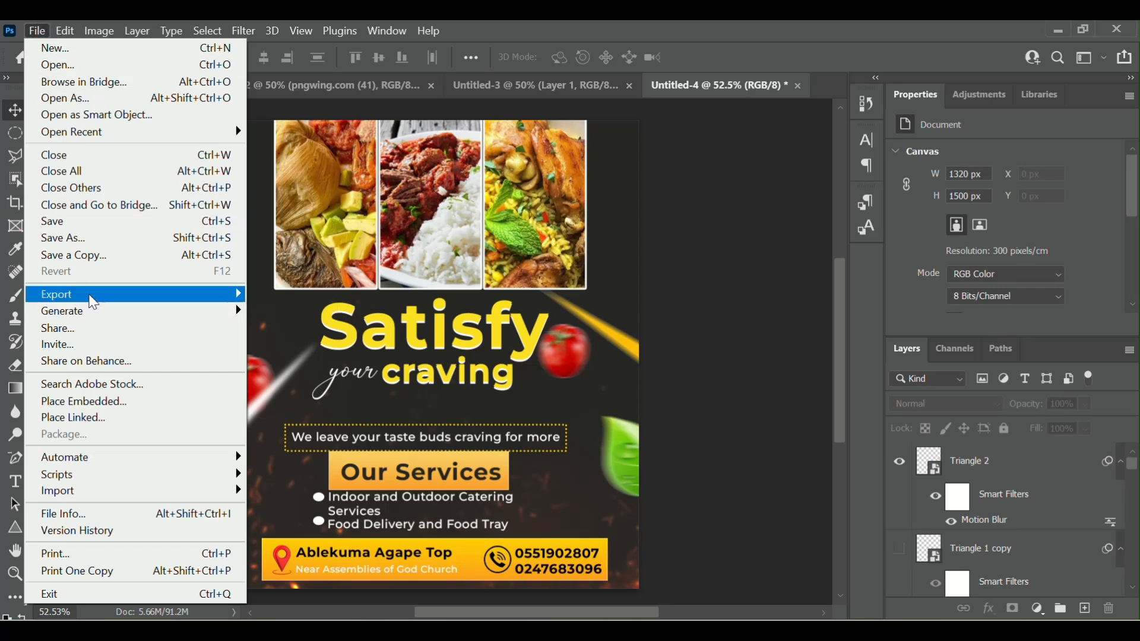
pyautogui.moveTo(240, 293)
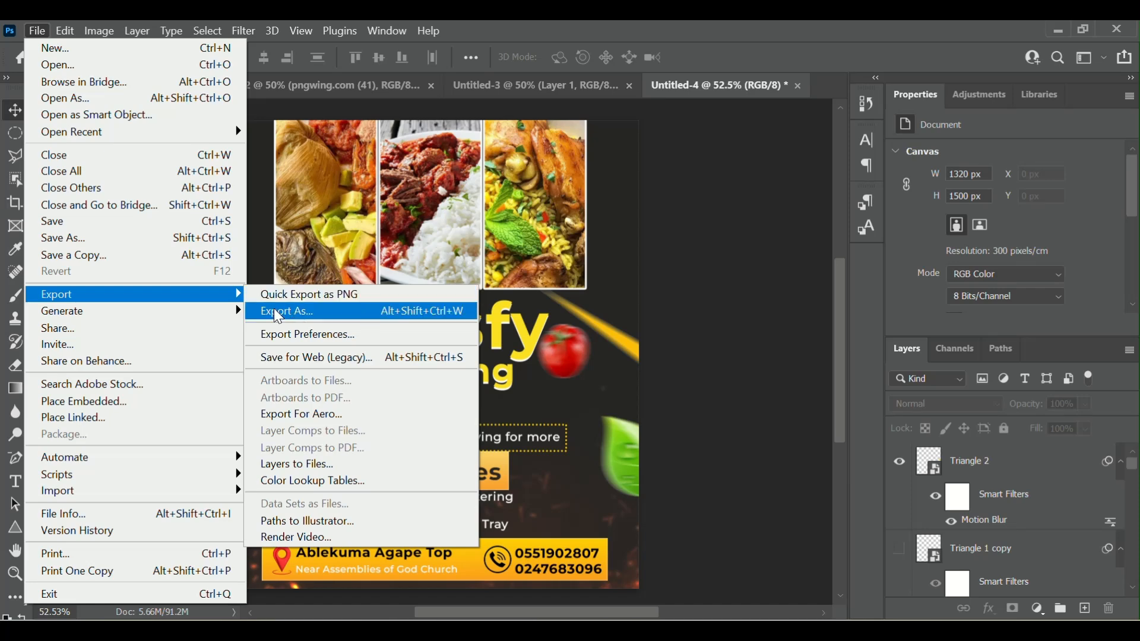
pyautogui.click(785, 457)
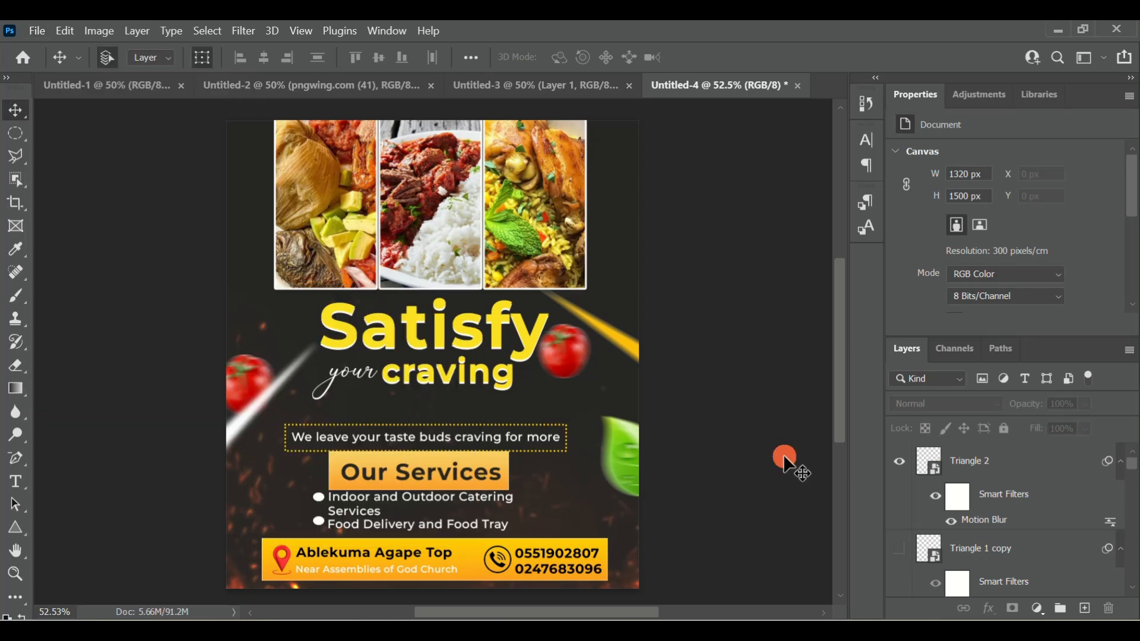